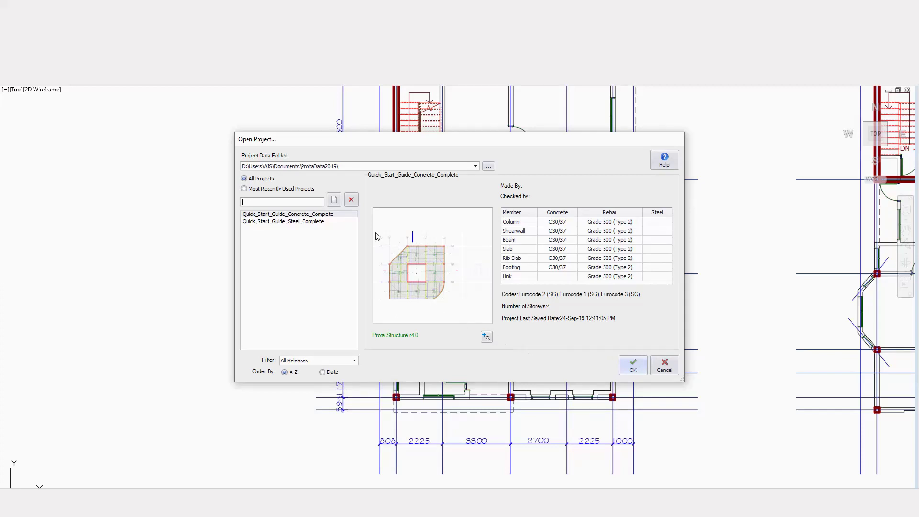
Create new project Training_4 and import the UK (BS8110) template settings.
left_click(335, 201)
type("Training_4")
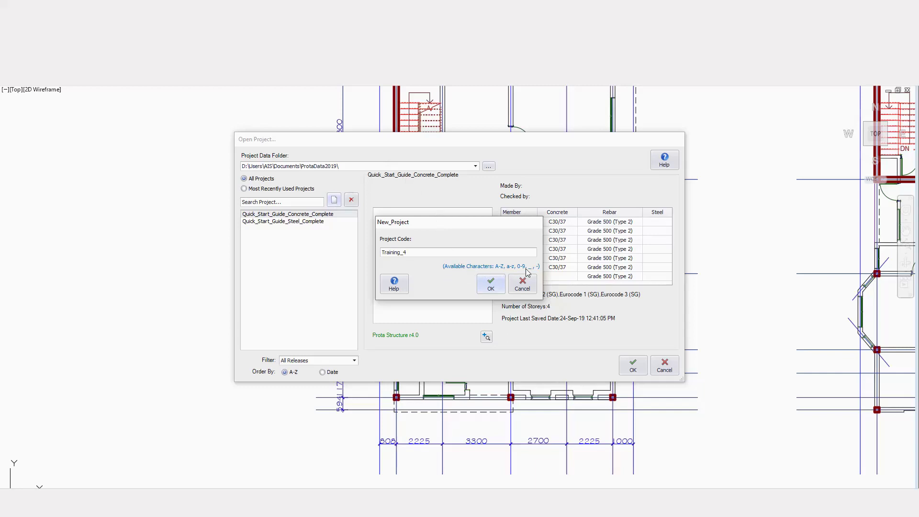
left_click(494, 286)
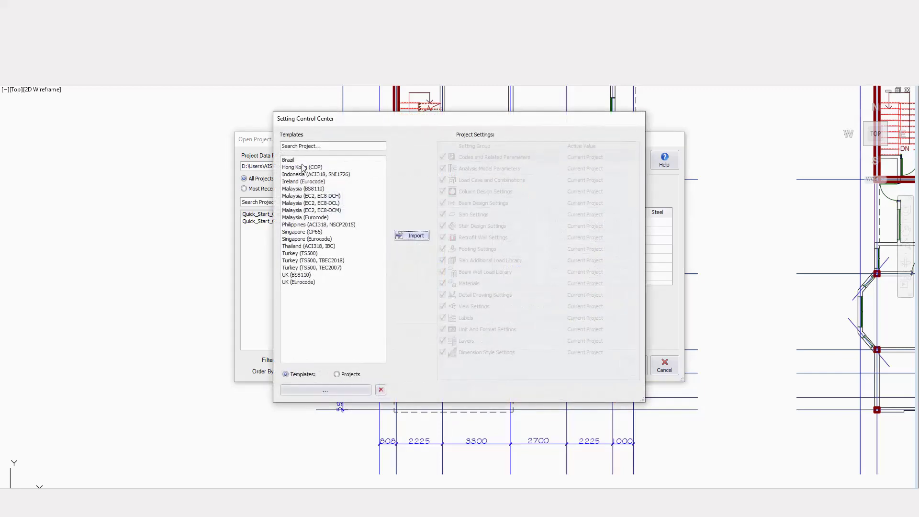
left_click(296, 276)
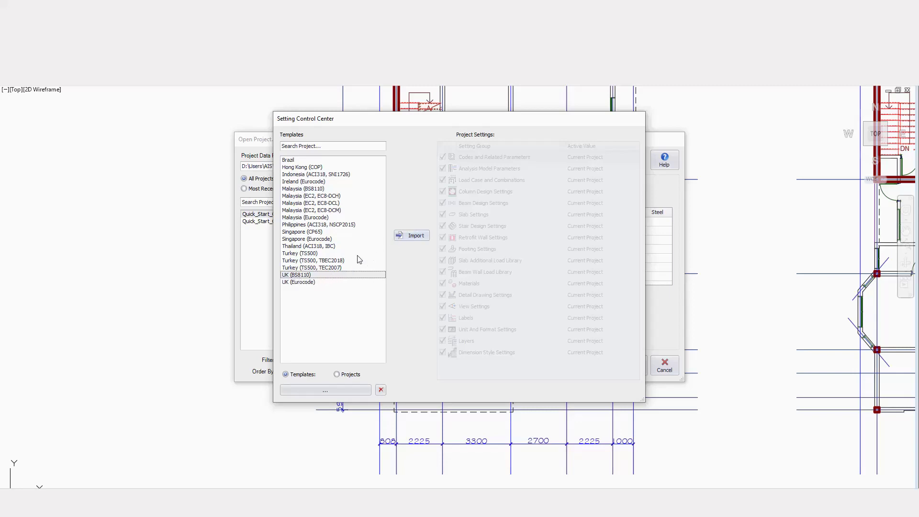
left_click(408, 239)
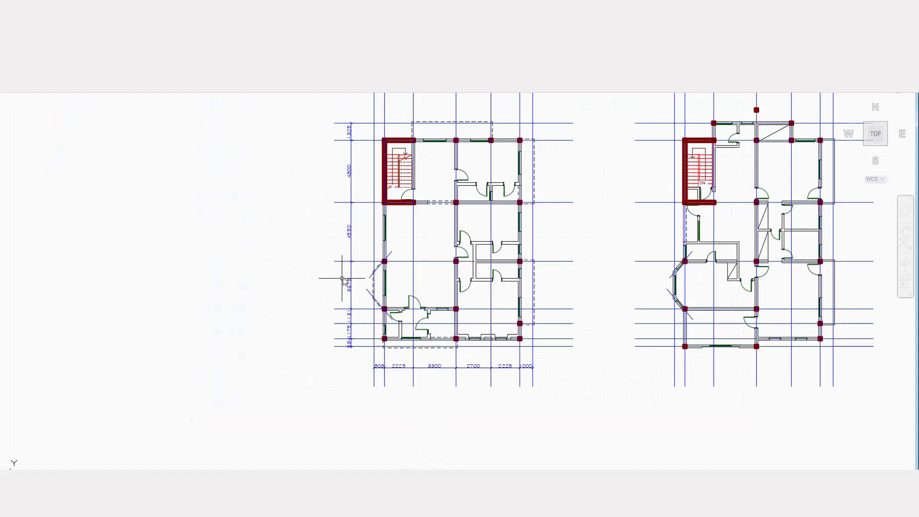
scroll(353, 340, "up", 4)
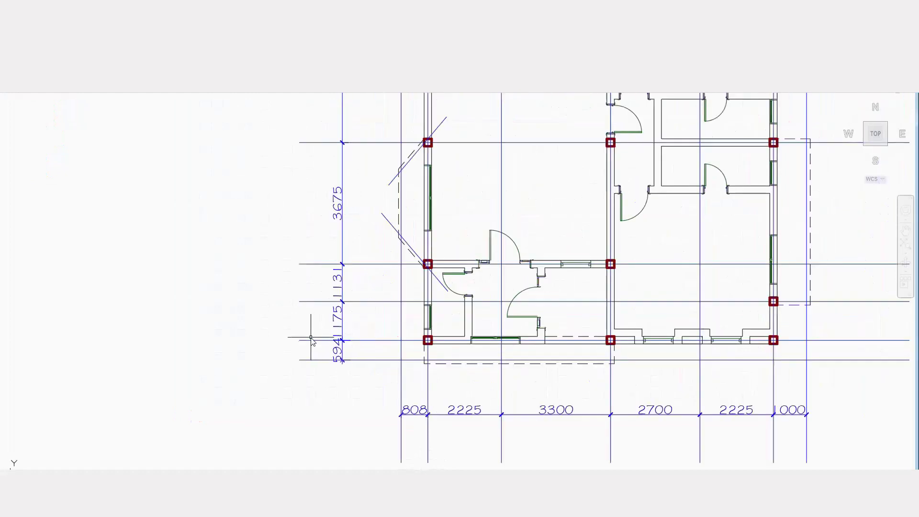
scroll(307, 333, "down", 2)
scroll(381, 374, "up", 2)
scroll(384, 376, "down", 2)
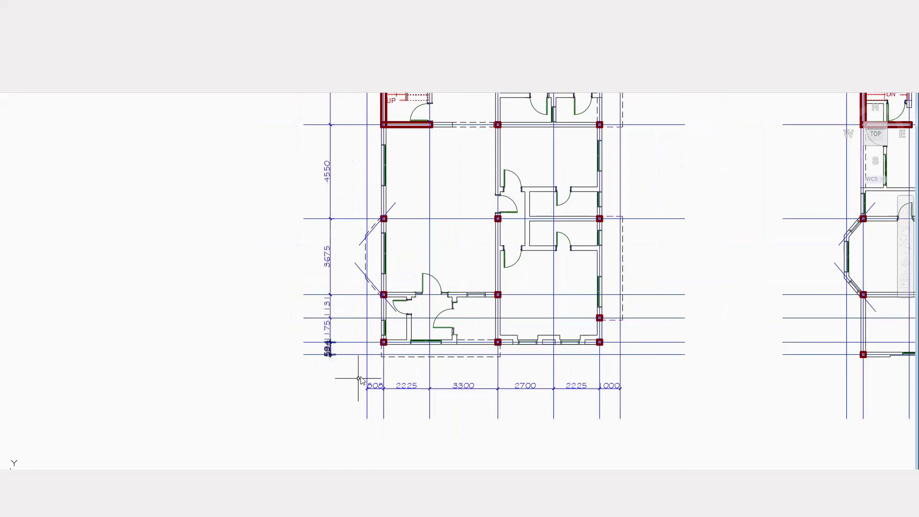
left_click(449, 467)
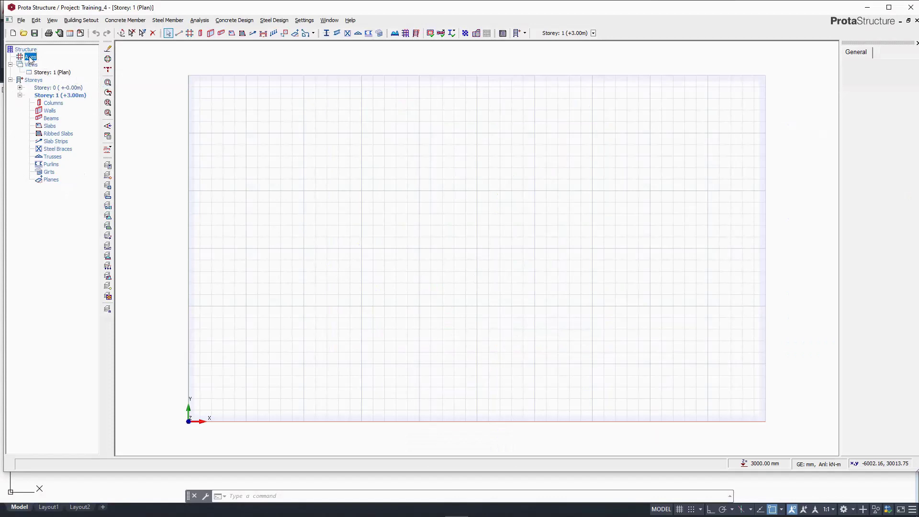
Launch the Orthogonal Axis Generator from Axes with reference point 5000, 5000.
right_click(29, 56)
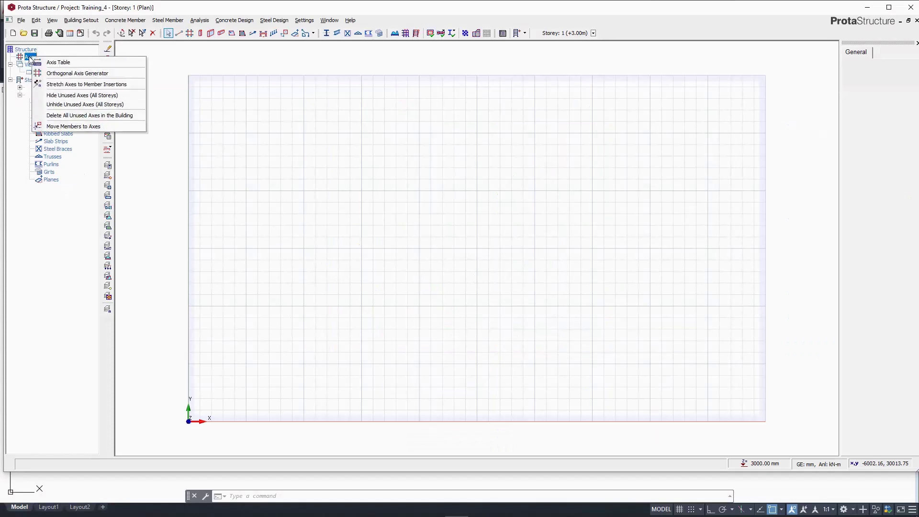
left_click(57, 74)
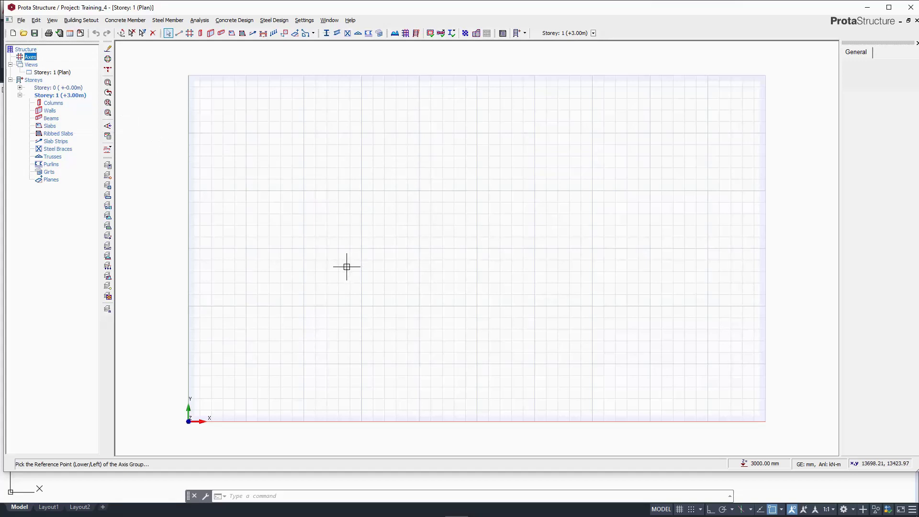
left_click(246, 364)
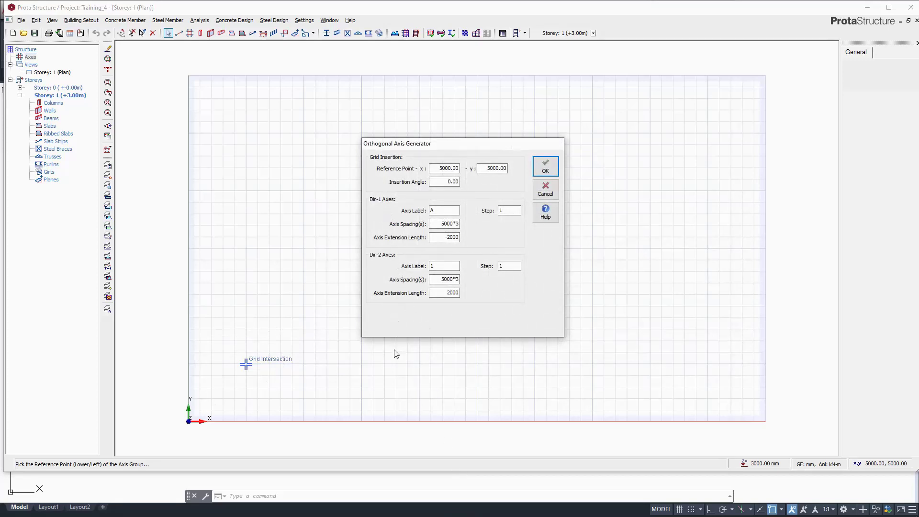
Check the AutoCAD plan and set Dir-1 spacings to 594,1175,1131,3675,4550,4800,1325.
mouse_move(403, 514)
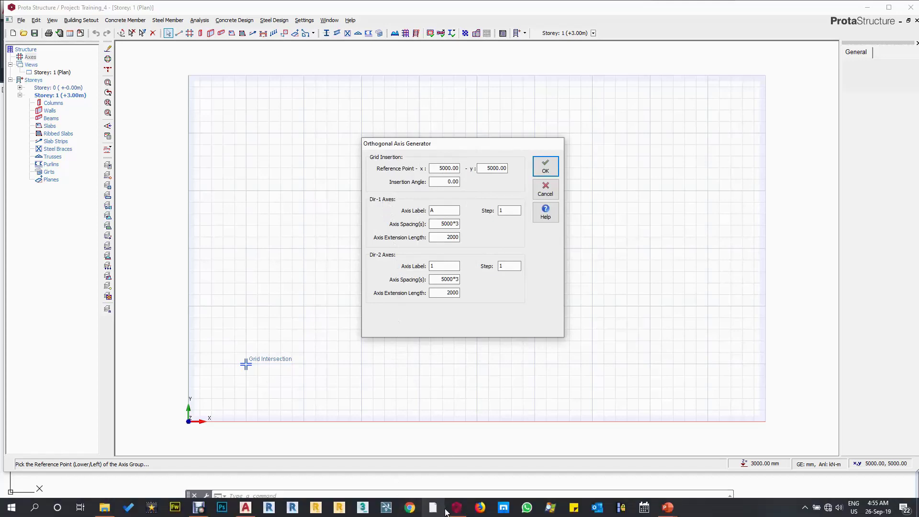
left_click(245, 509)
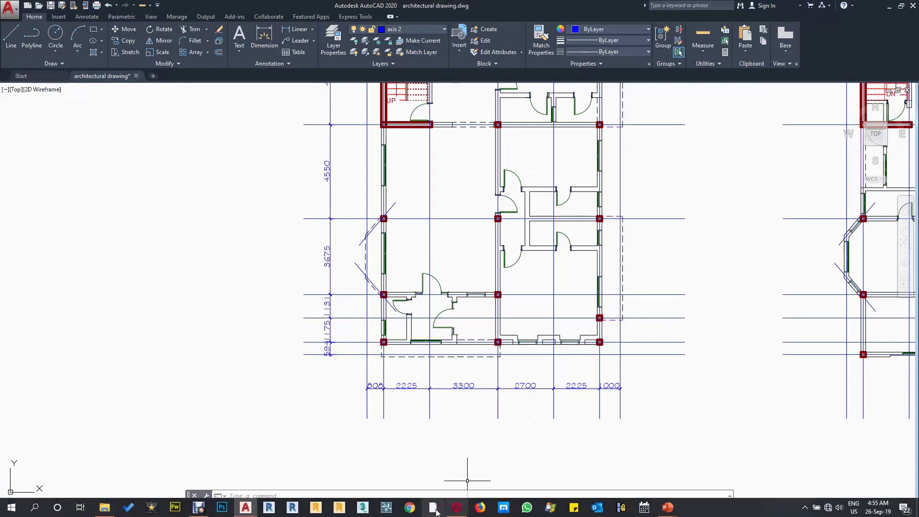
left_click(463, 508)
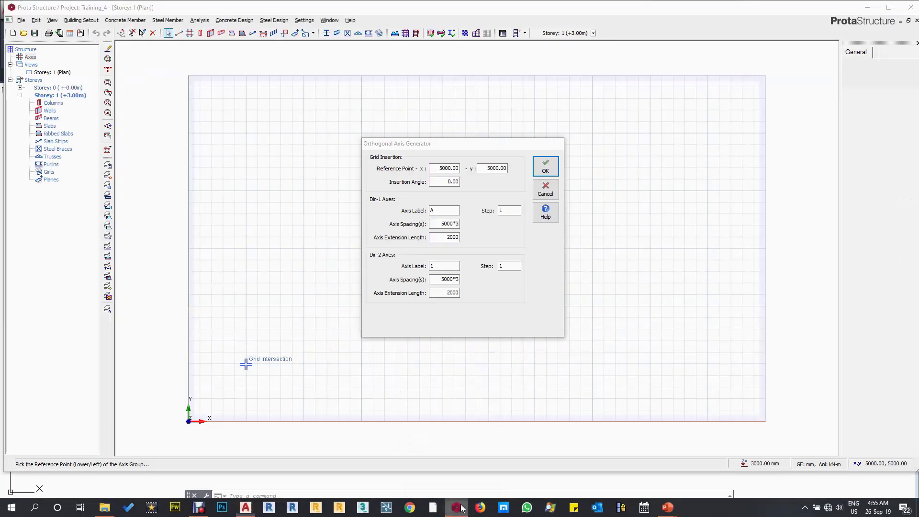
left_click(444, 225)
left_click_drag(441, 224, 459, 218)
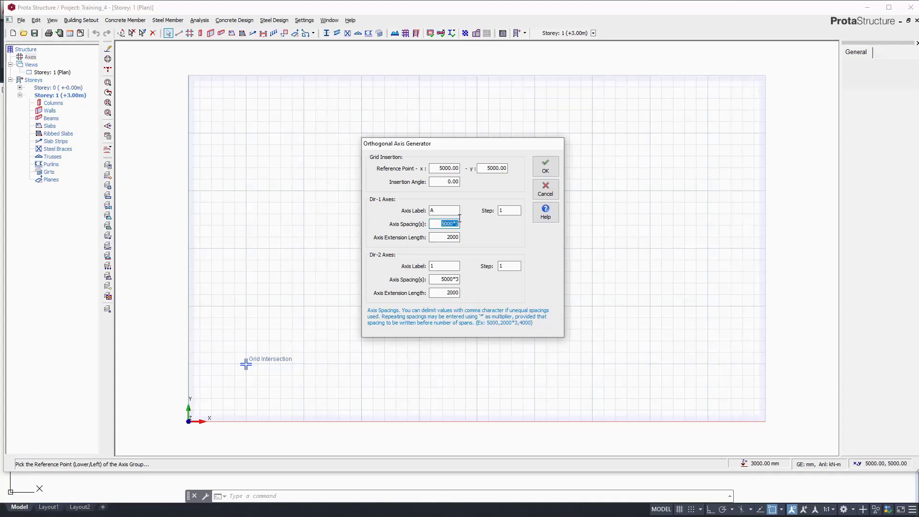
type("594,")
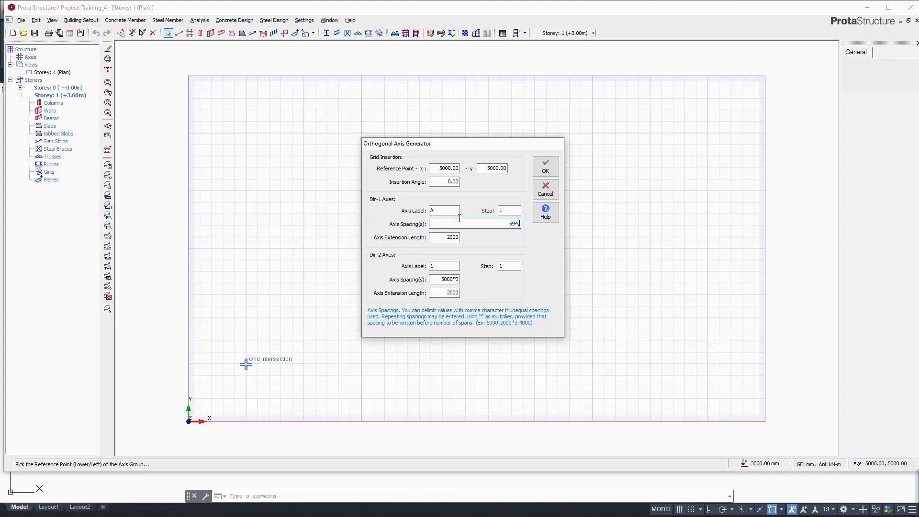
type("1175,1131,3675,4550,4800,1325")
Set Dir-2 spacings to 808,2225,3300,2700,2225,1000 and generate the grid.
double_click(446, 280)
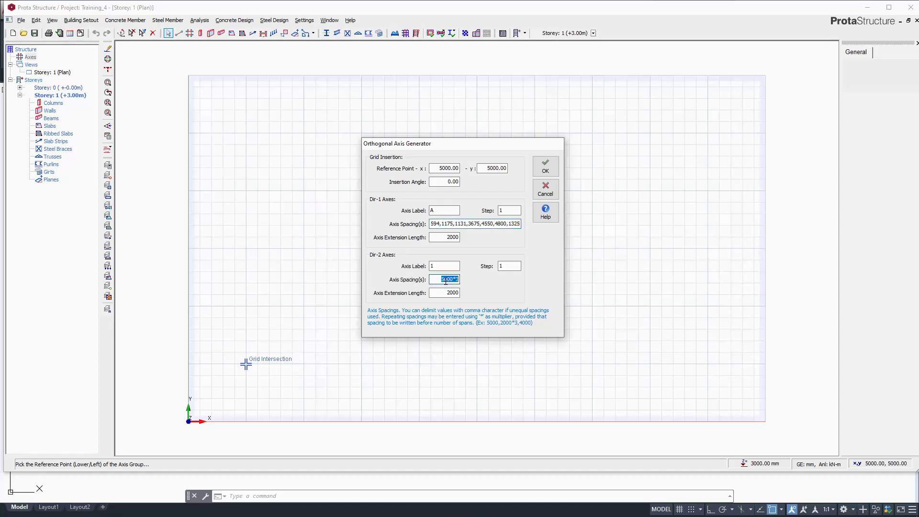
type("808,22")
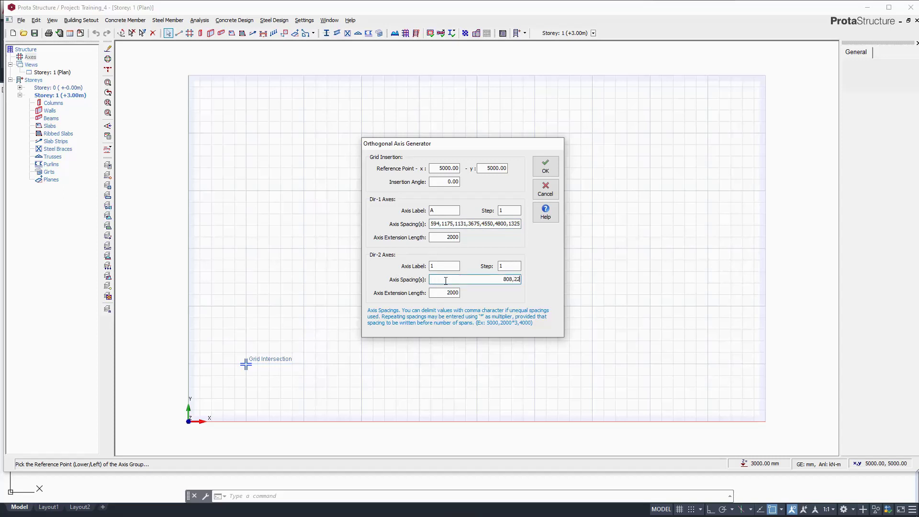
type("25,3300,2700,2225,1000")
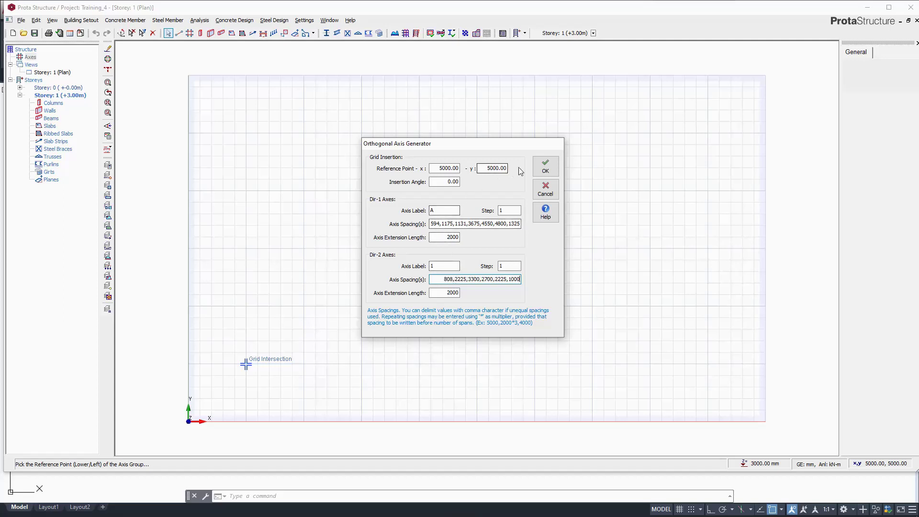
left_click(546, 166)
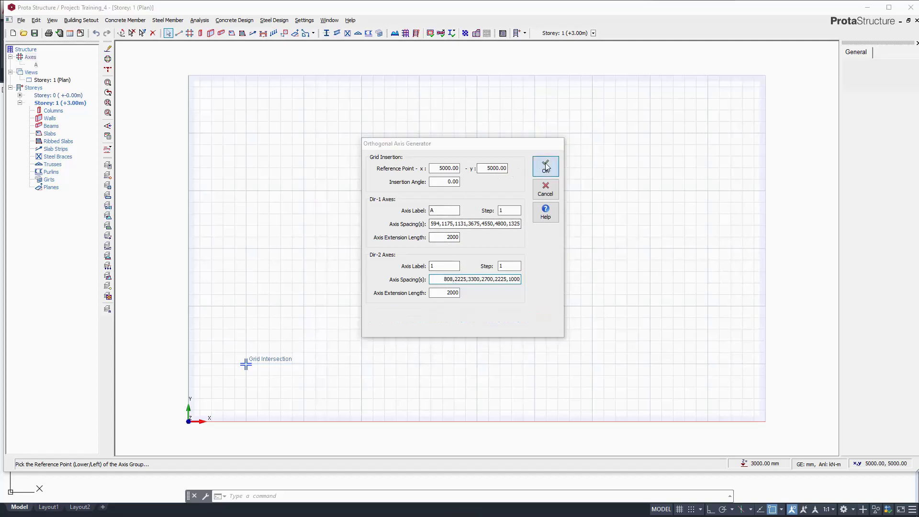
Zoom to axis H and edit it, showing length 16258 and angle 0.
scroll(226, 376, "up", 2)
scroll(290, 265, "down", 1)
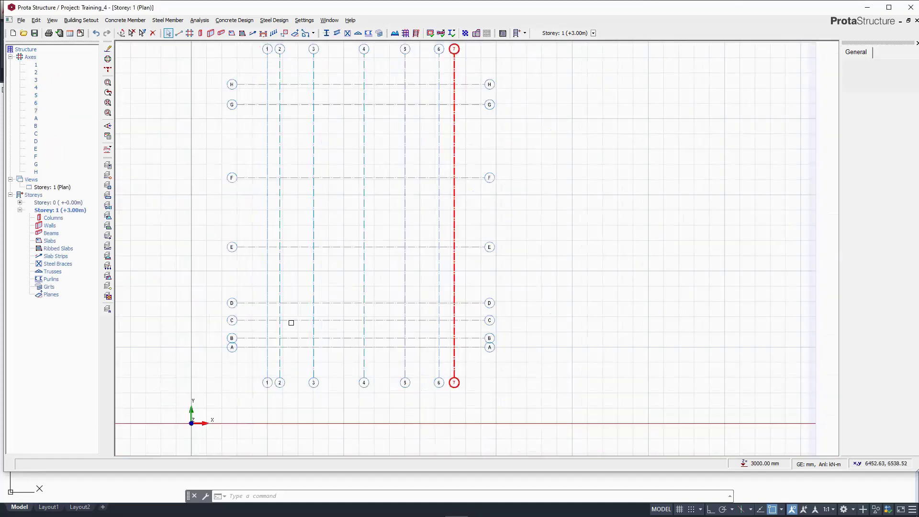
scroll(254, 342, "up", 2)
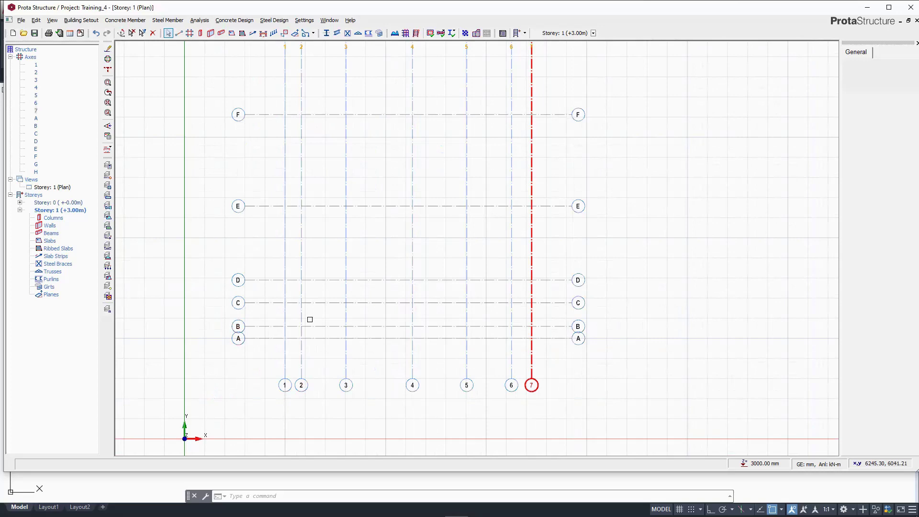
scroll(310, 319, "down", 2)
scroll(322, 131, "up", 1)
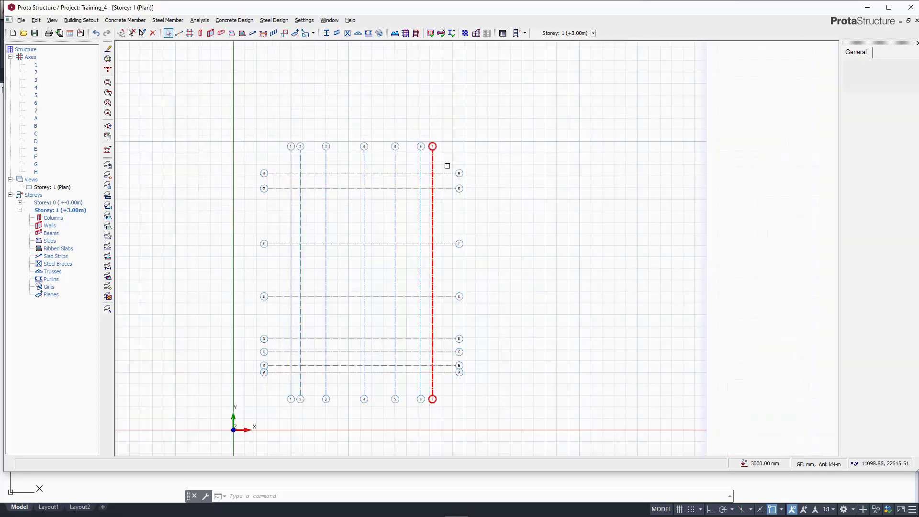
mouse_move(366, 227)
scroll(325, 172, "up", 2)
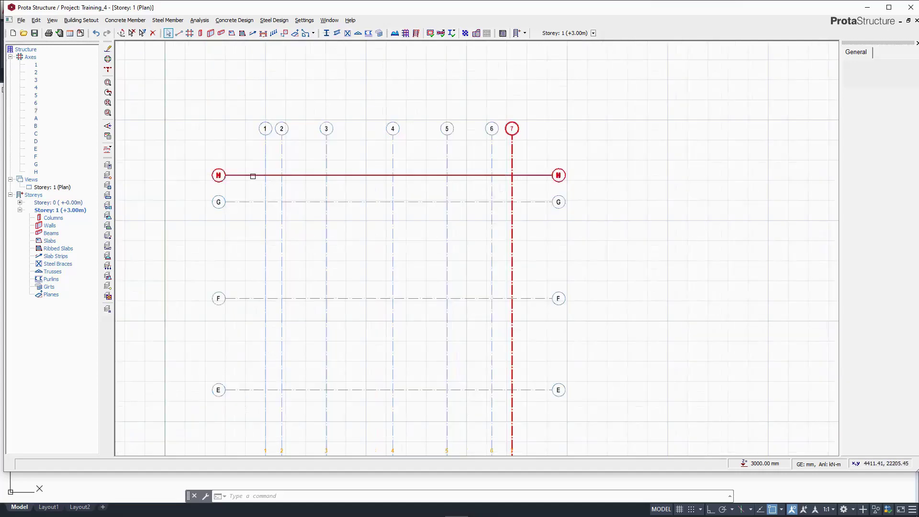
mouse_move(253, 177)
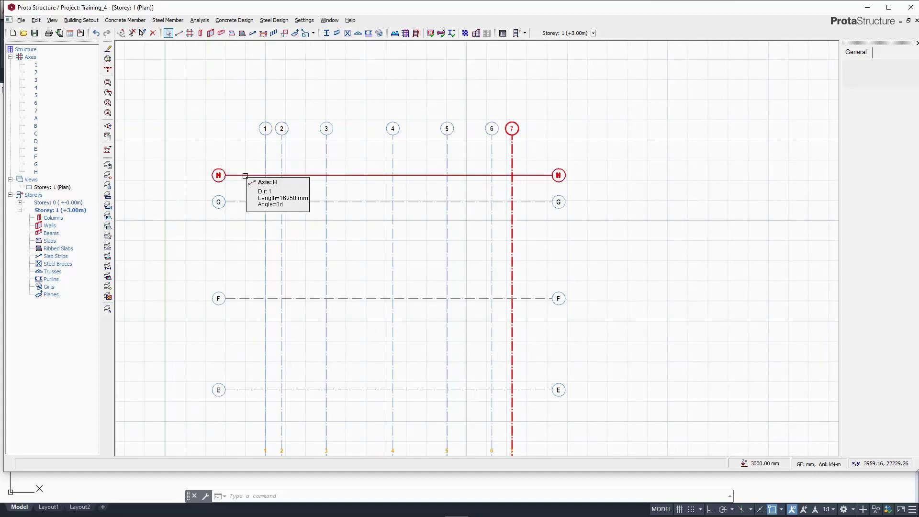
left_click(246, 177)
scroll(279, 175, "down", 1)
right_click(349, 176)
left_click(372, 184)
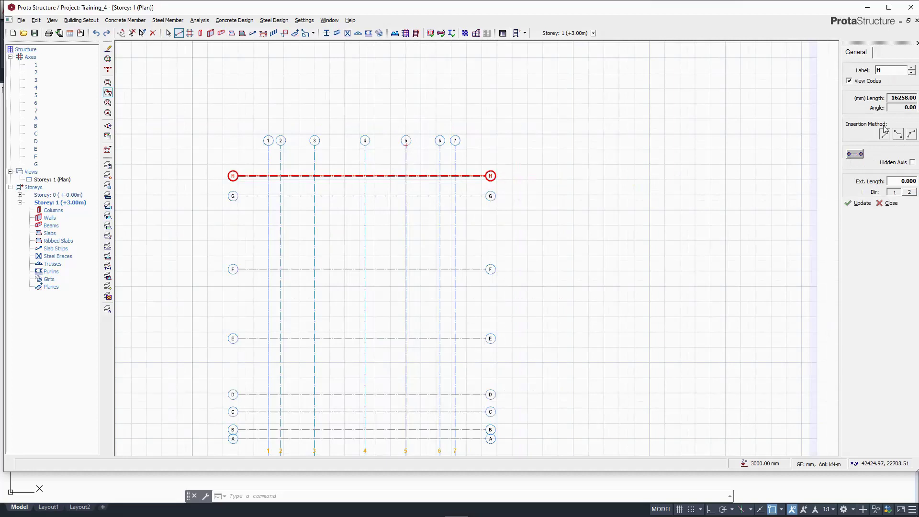
Redraw axis H as an arc above axis G, about 16927 mm long.
left_click(912, 136)
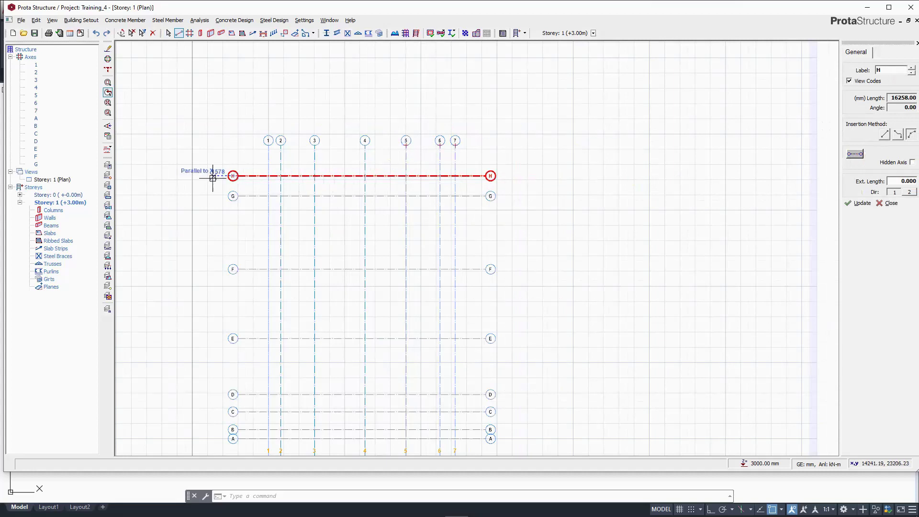
scroll(213, 178, "up", 1)
scroll(245, 161, "up", 1)
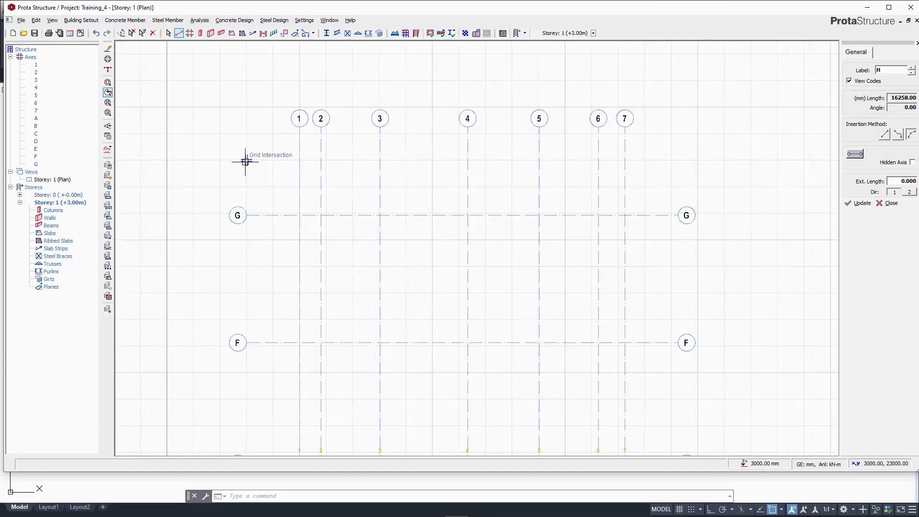
scroll(244, 173, "up", 1)
left_click(231, 185)
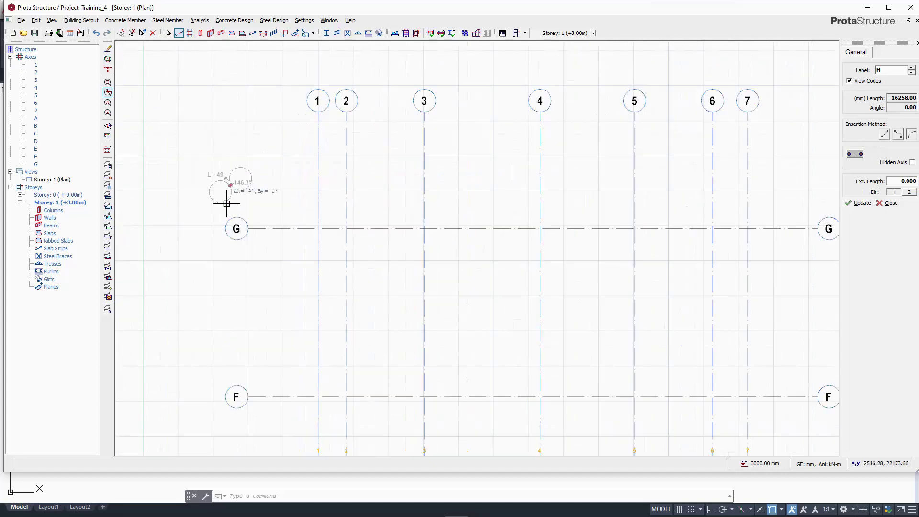
scroll(596, 190, "down", 1)
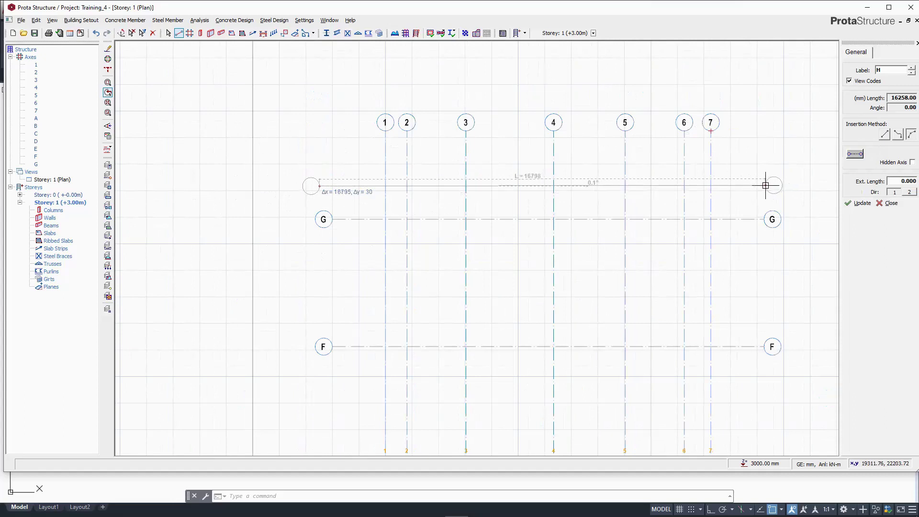
left_click(765, 185)
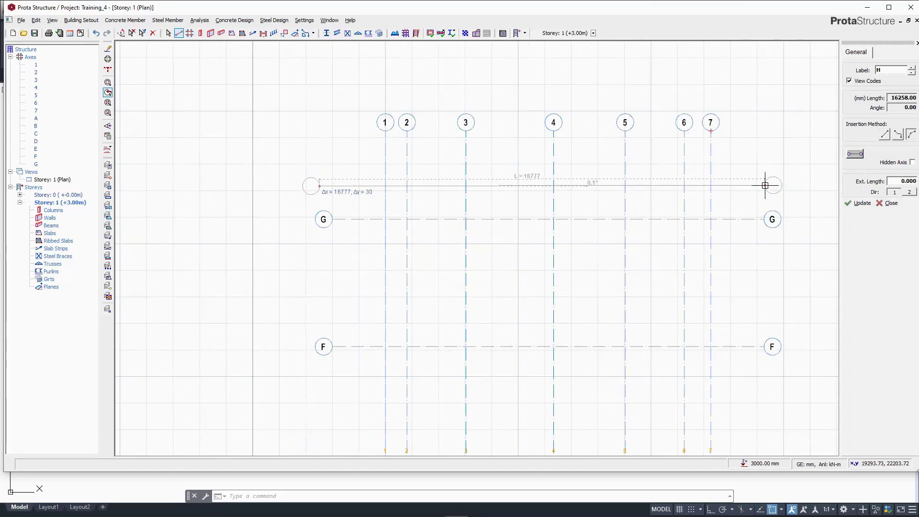
left_click(521, 159)
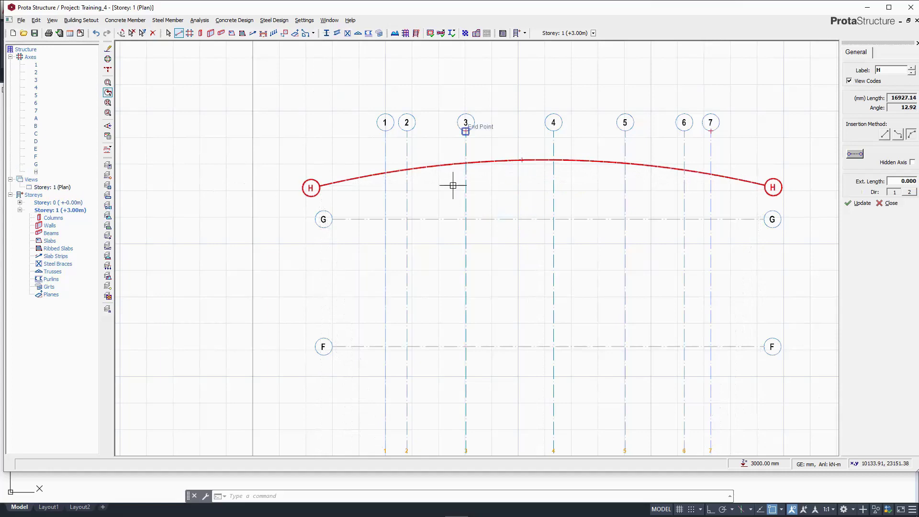
scroll(554, 128, "down", 6)
key("Escape")
scroll(546, 325, "up", 2)
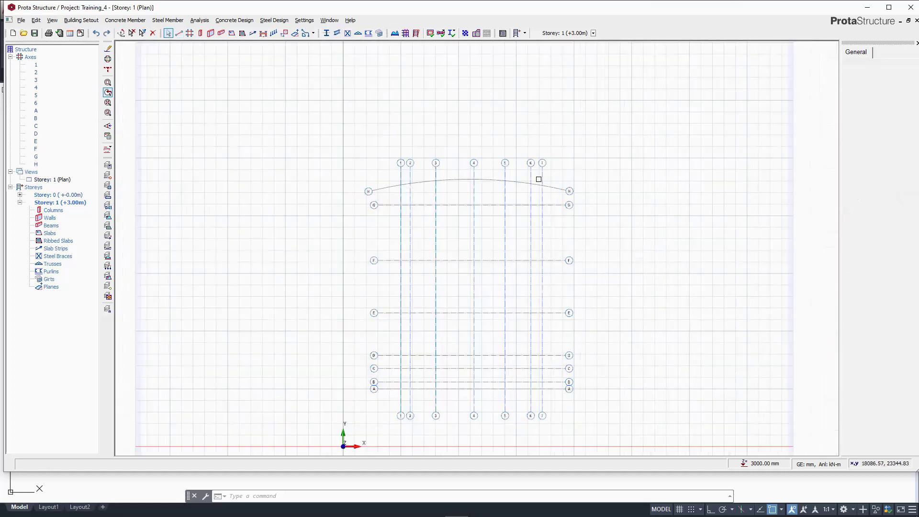
scroll(539, 179, "up", 1)
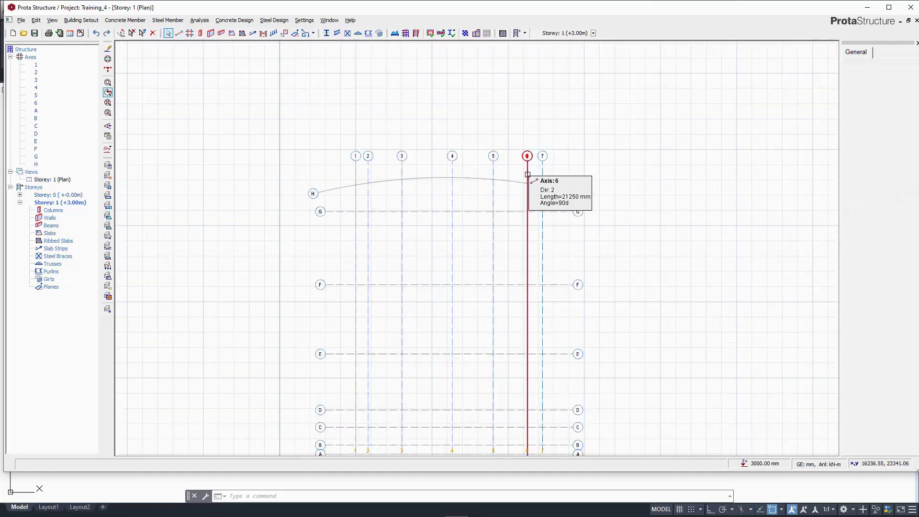
Edit axis 6 and switch it to the polyline insertion method.
left_click(528, 174)
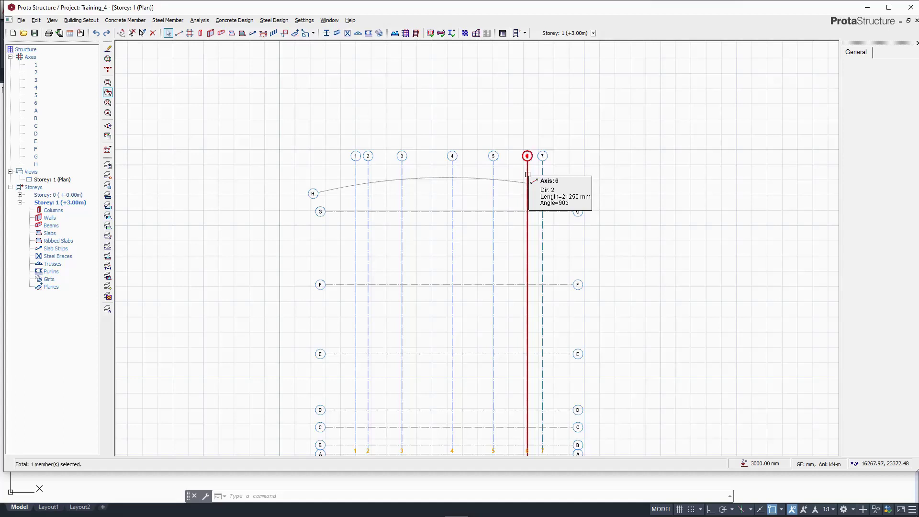
right_click(529, 176)
double_click(541, 179)
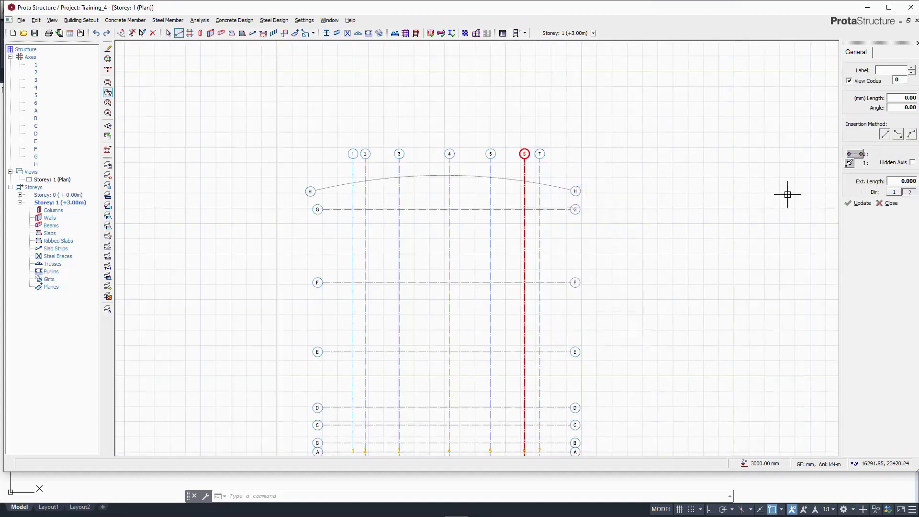
left_click(897, 136)
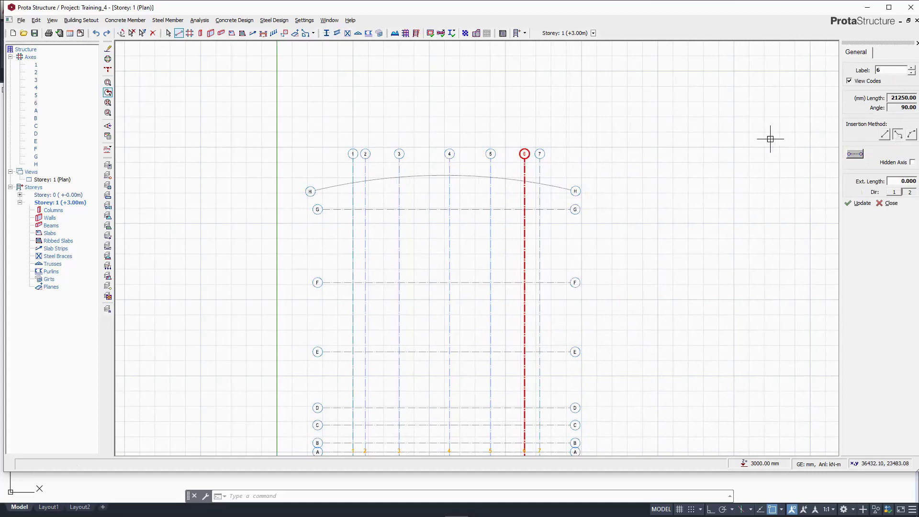
left_click(544, 169)
Redraw axis 6 from the top with a leftward jog between axes F and E.
scroll(522, 166, "up", 2)
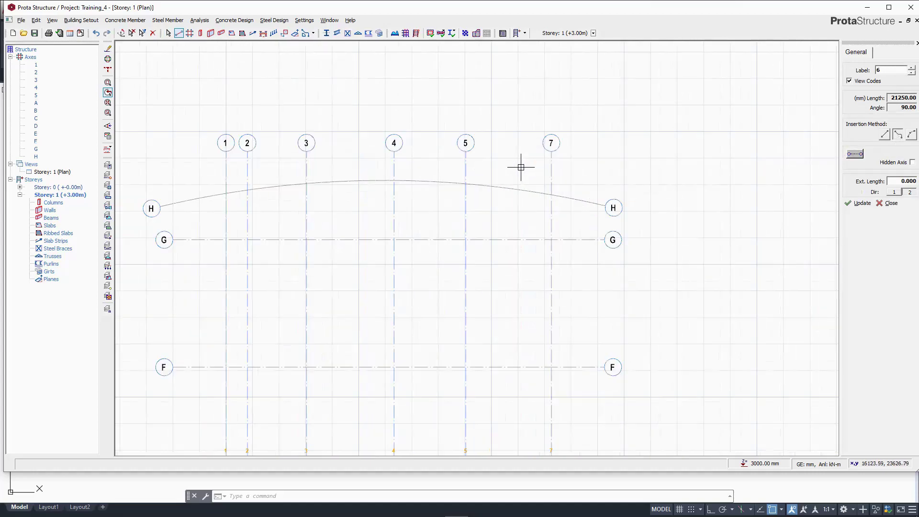
left_click(527, 134)
scroll(527, 134, "down", 3)
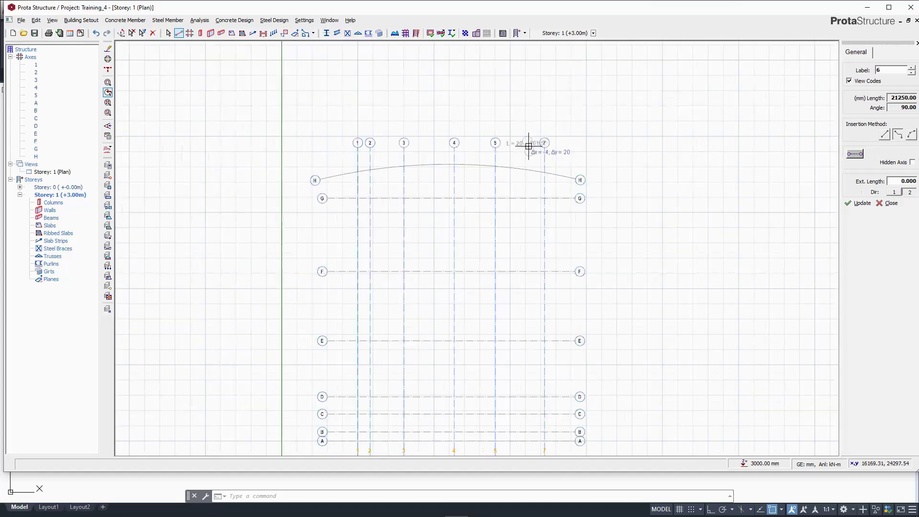
scroll(529, 249, "up", 3)
scroll(529, 236, "up", 1)
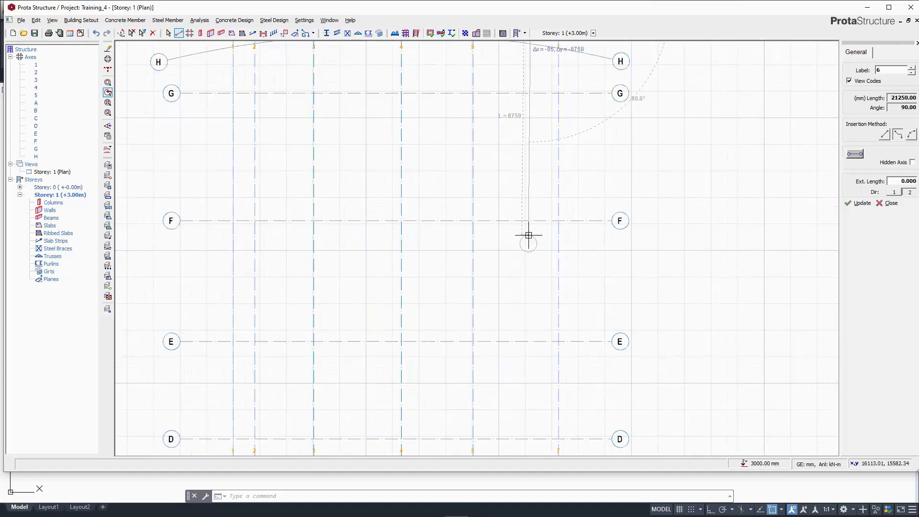
left_click(529, 233)
left_click(509, 267)
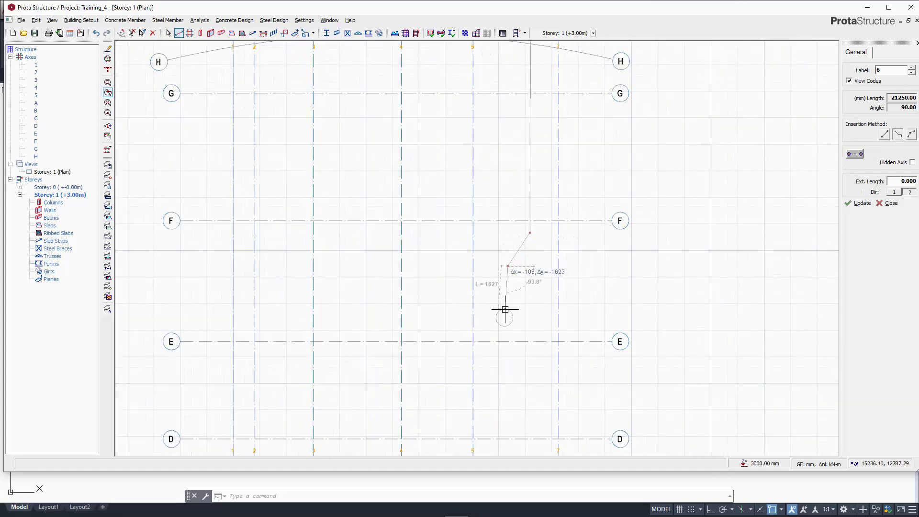
left_click(508, 314)
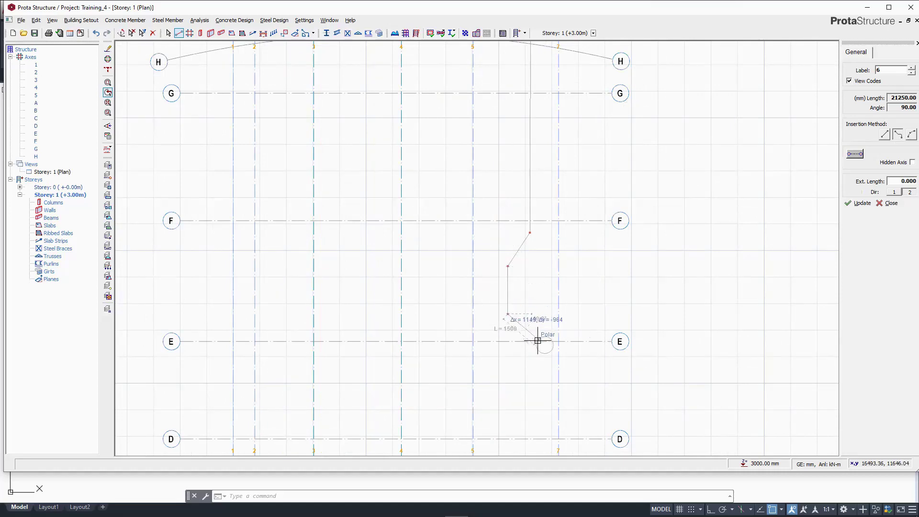
left_click(537, 342)
Extend axis 6 to the bottom of the grid and finish the polyline.
scroll(509, 299, "down", 5)
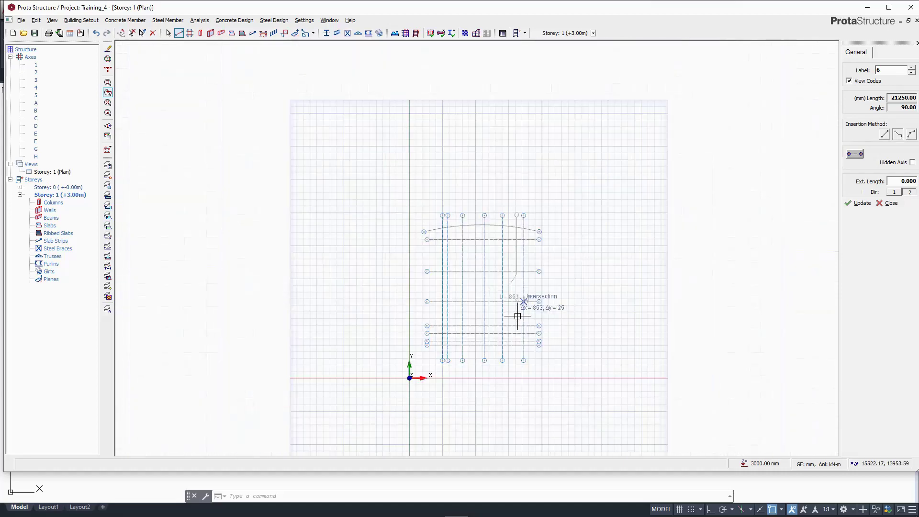
scroll(518, 312, "up", 2)
scroll(524, 376, "up", 3)
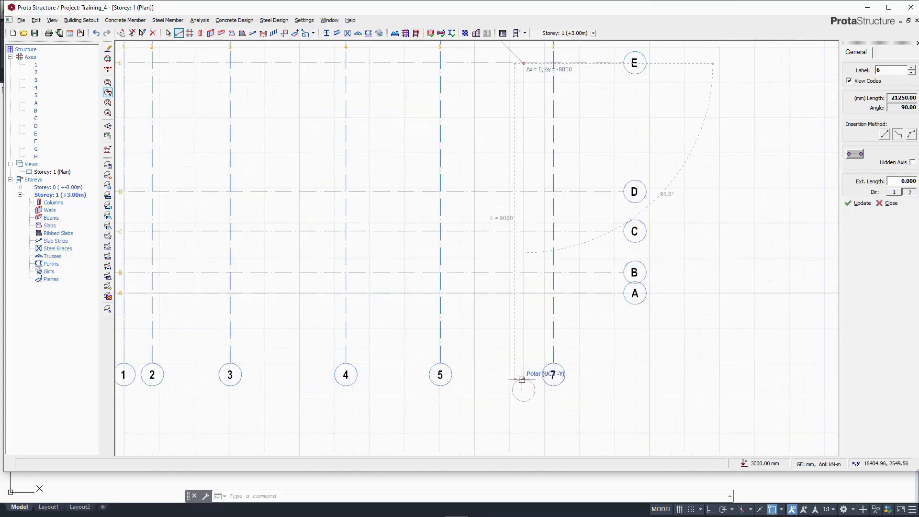
left_click(525, 366)
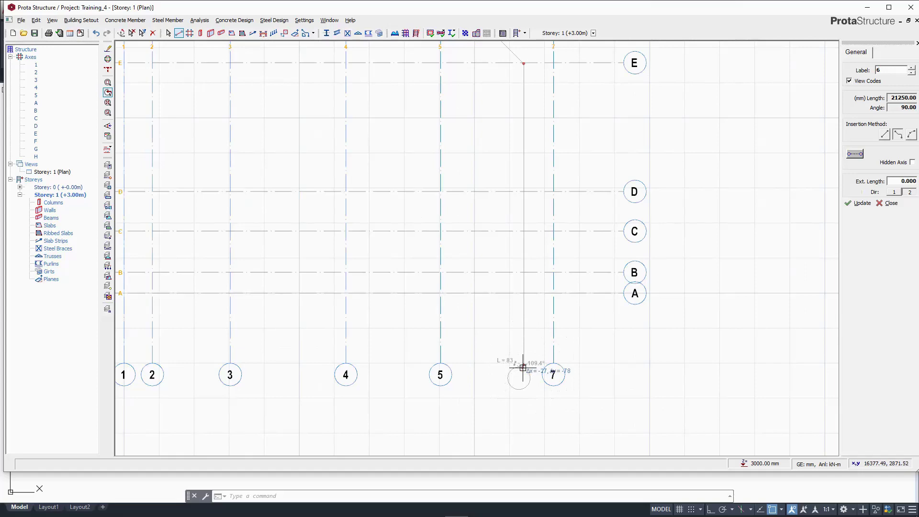
right_click(524, 367)
scroll(550, 396, "down", 3)
scroll(460, 282, "down", 1)
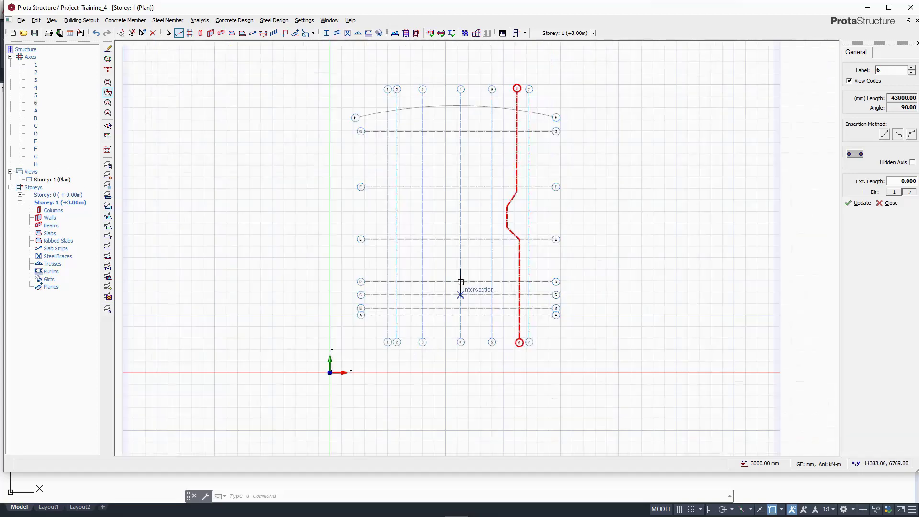
scroll(392, 179, "up", 1)
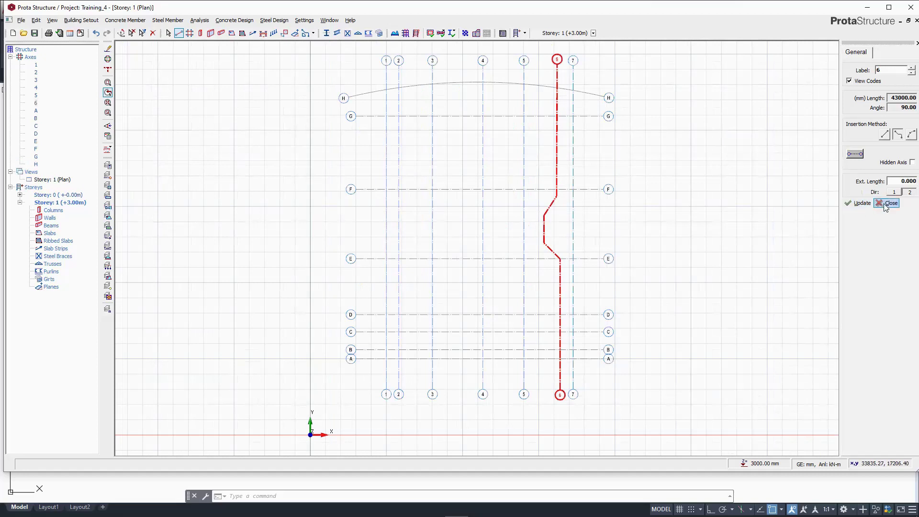
key("Escape")
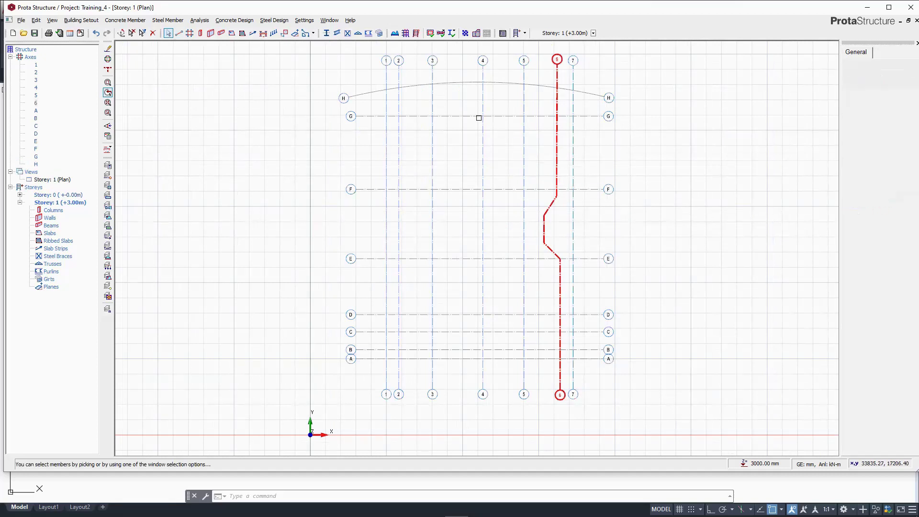
left_click(550, 218)
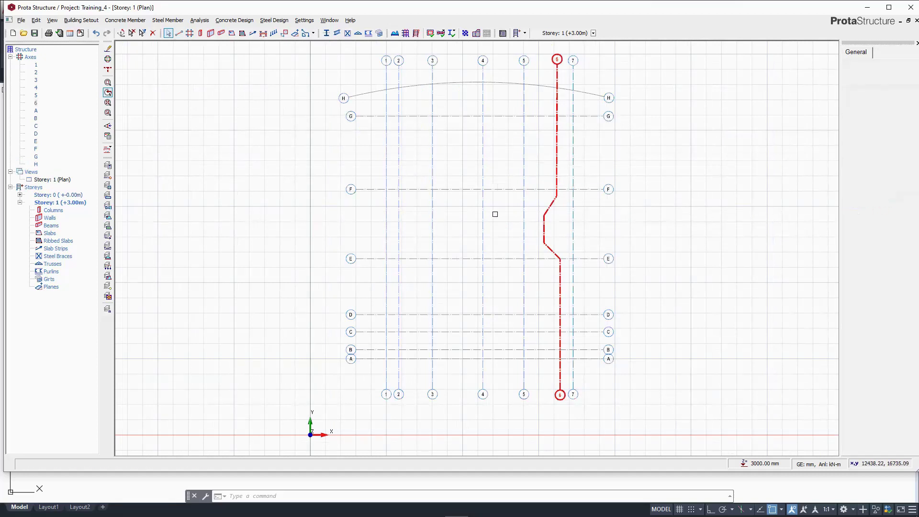
scroll(484, 268, "up", 2)
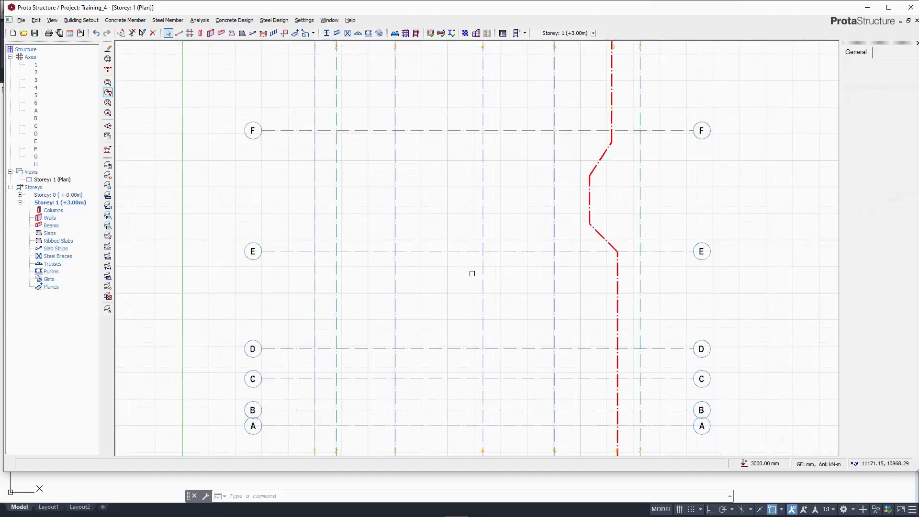
scroll(396, 275, "down", 2)
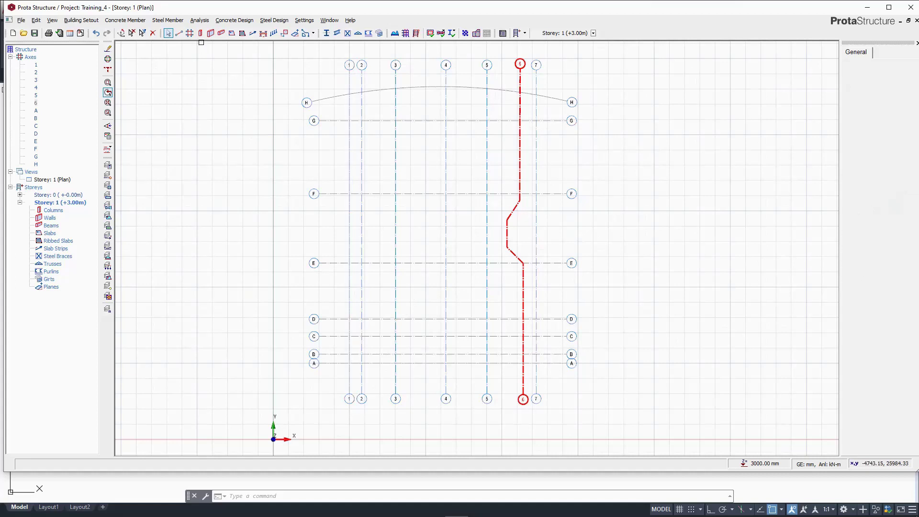
Set the column section to 230×230 mm.
left_click(200, 33)
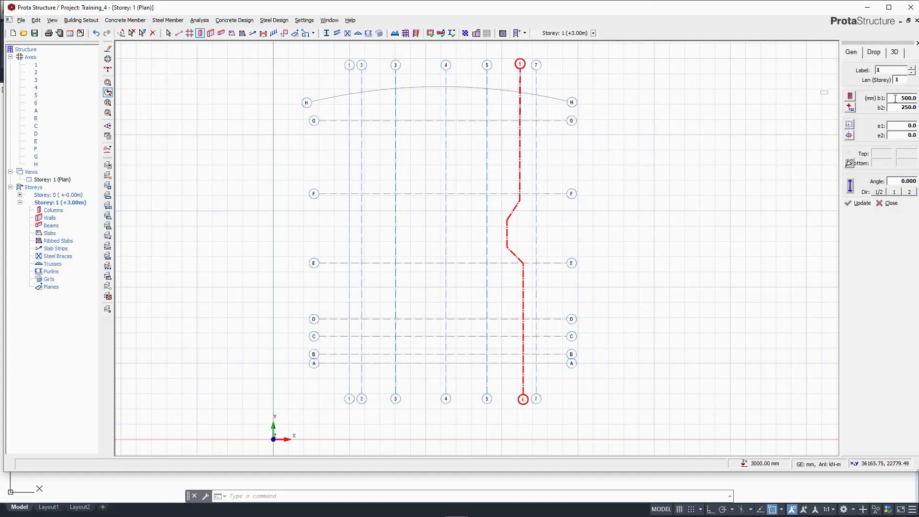
double_click(900, 99)
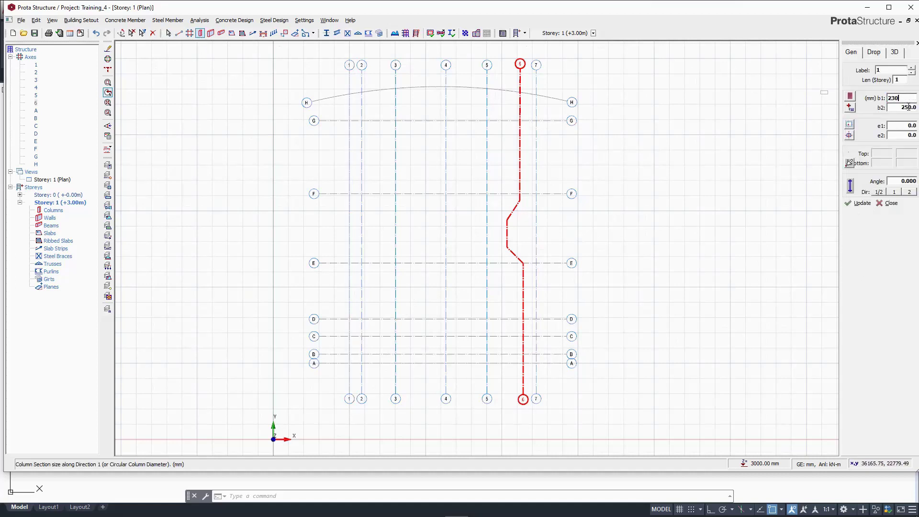
double_click(908, 107)
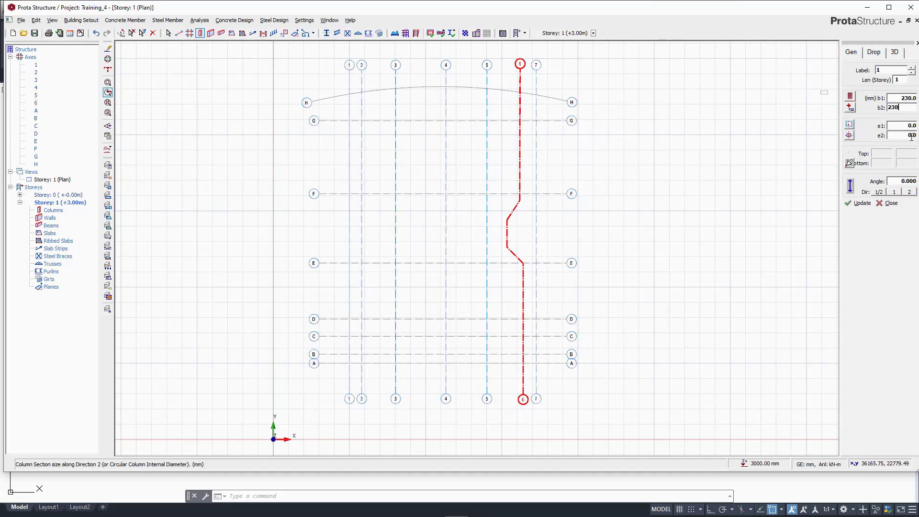
type("230")
Place columns at B/2, B/4, B/6, D/2, D/4, C/6, E/2, E/4 and E/6.
scroll(398, 364, "up", 2)
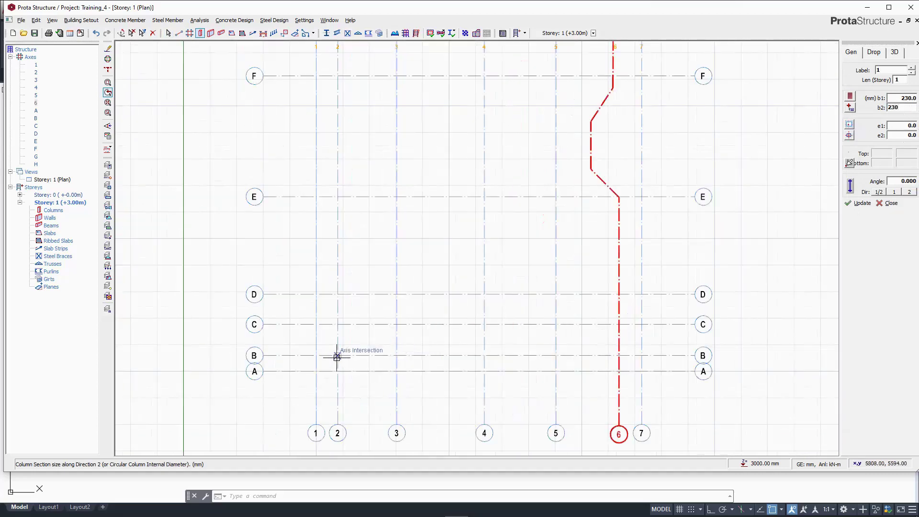
left_click(337, 356)
left_click(484, 356)
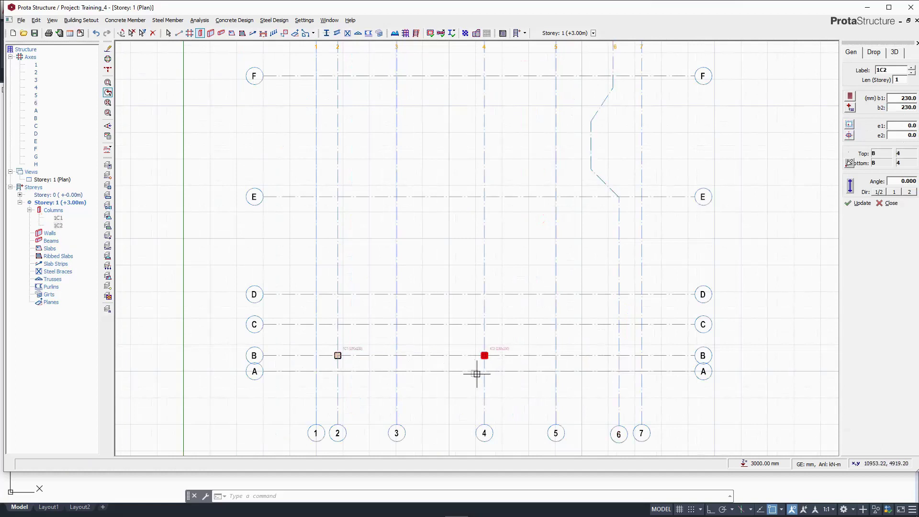
left_click(622, 357)
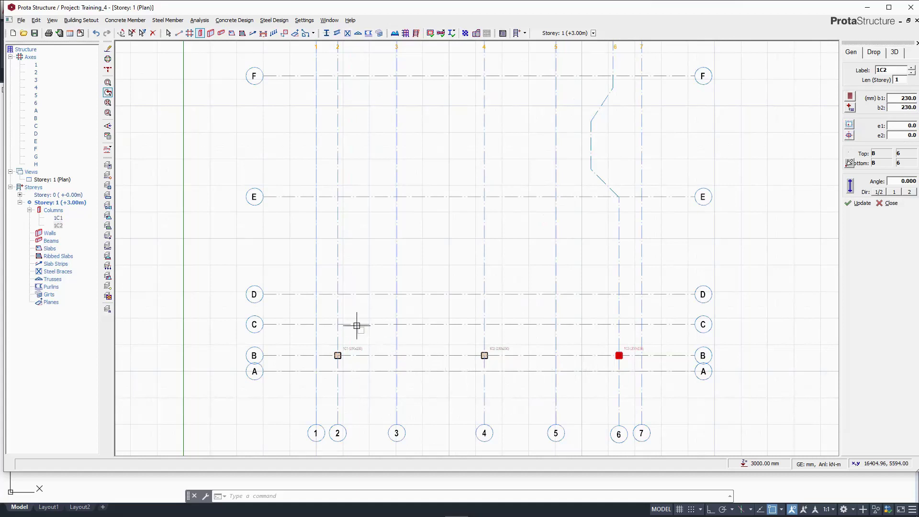
left_click(338, 294)
left_click(485, 295)
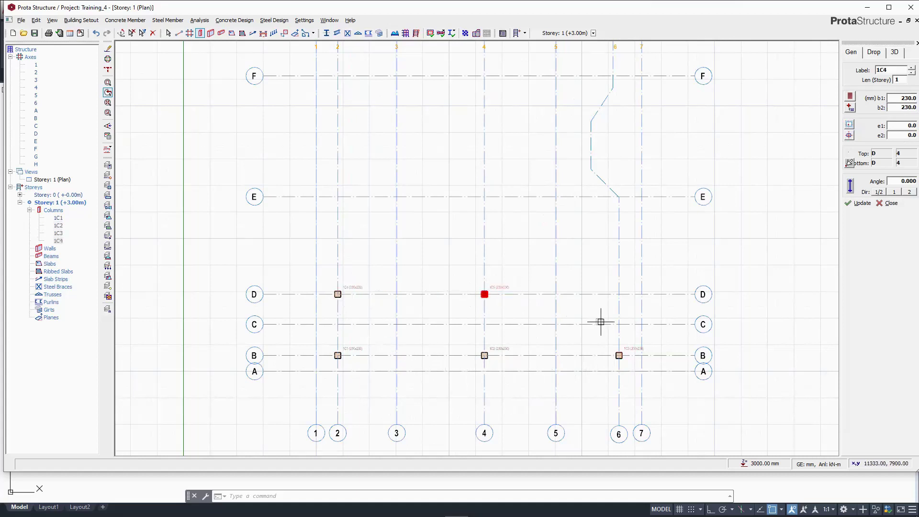
left_click(619, 324)
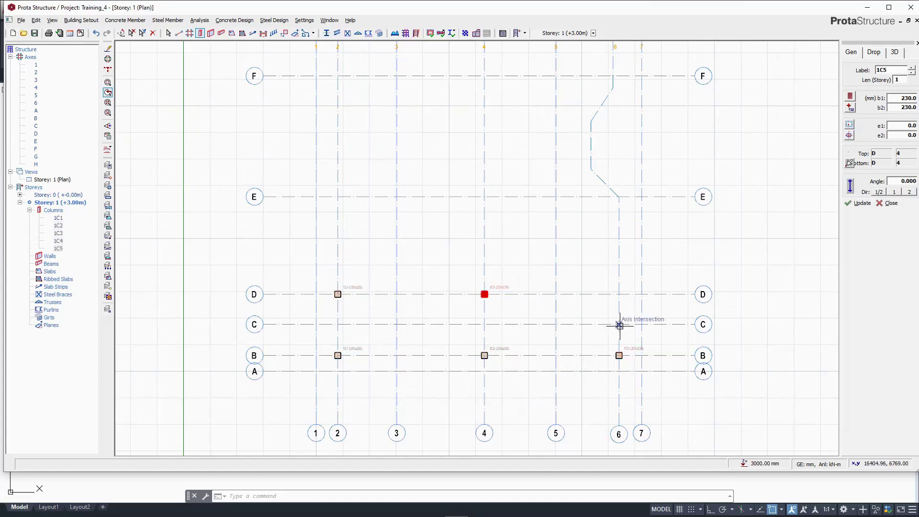
left_click(338, 196)
left_click(486, 198)
left_click(619, 197)
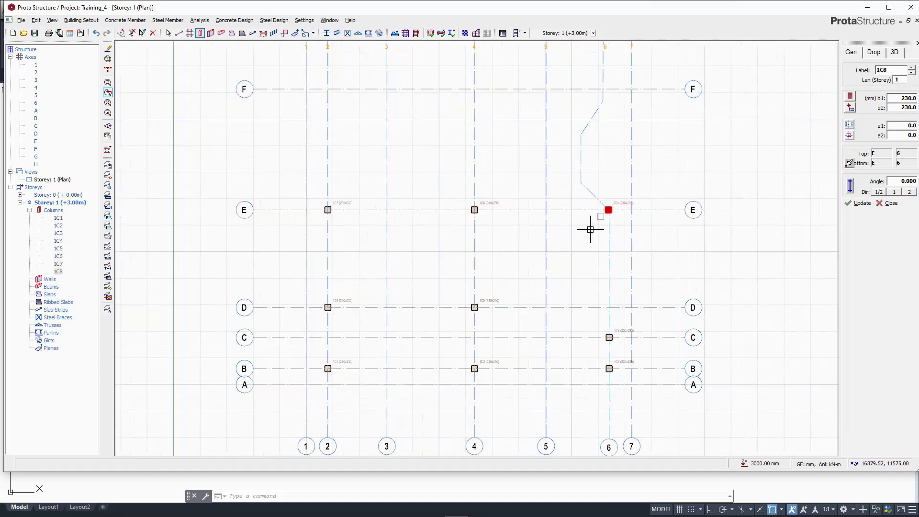
Place columns 1C10–1C14 at F/4, F/6, G/6, G/5 and G/4.
scroll(529, 256, "down", 1)
middle_click_drag(418, 203, 421, 253)
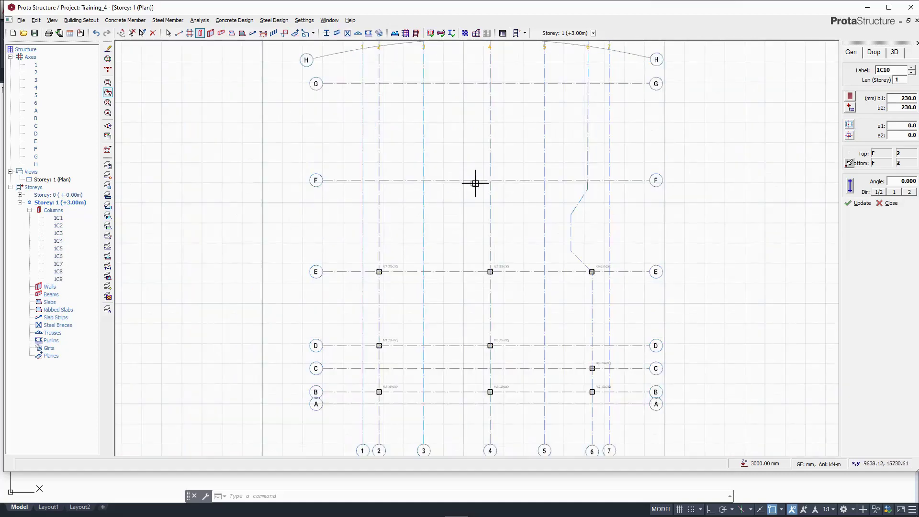
left_click(490, 180)
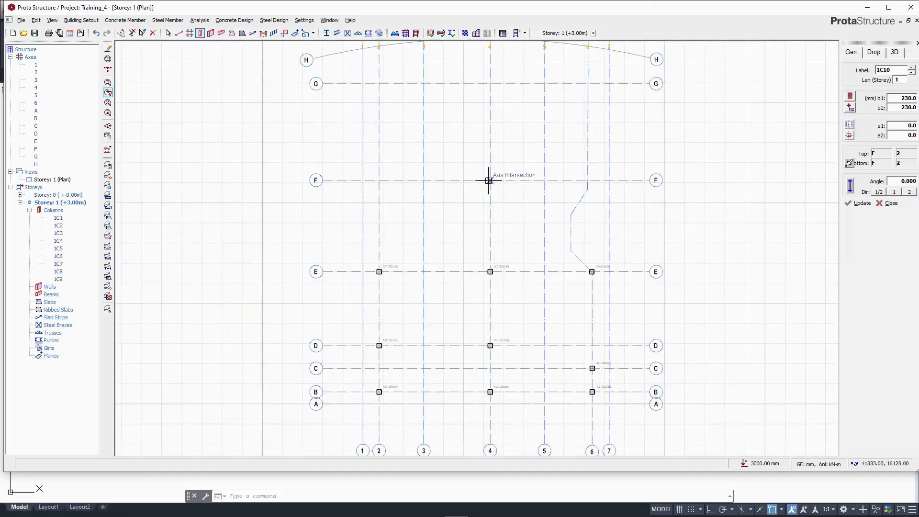
left_click(588, 180)
scroll(508, 237, "down", 2)
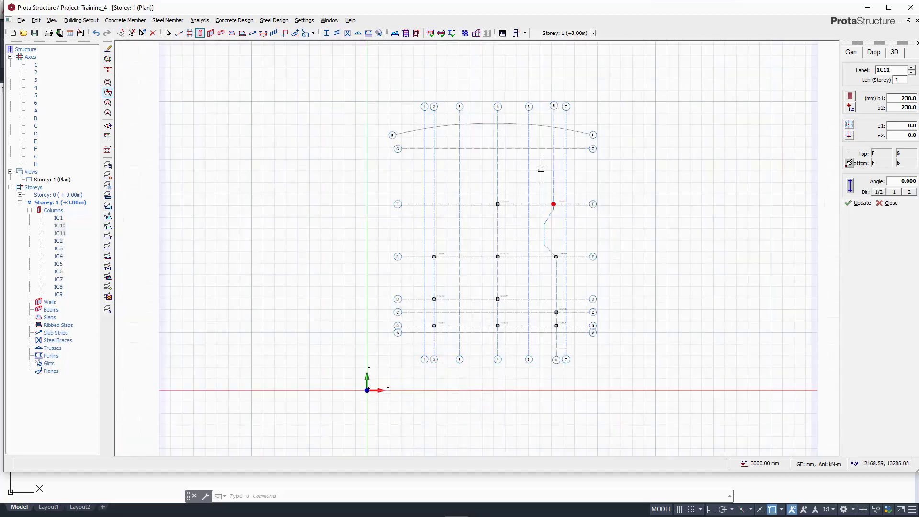
left_click(554, 149)
left_click(529, 149)
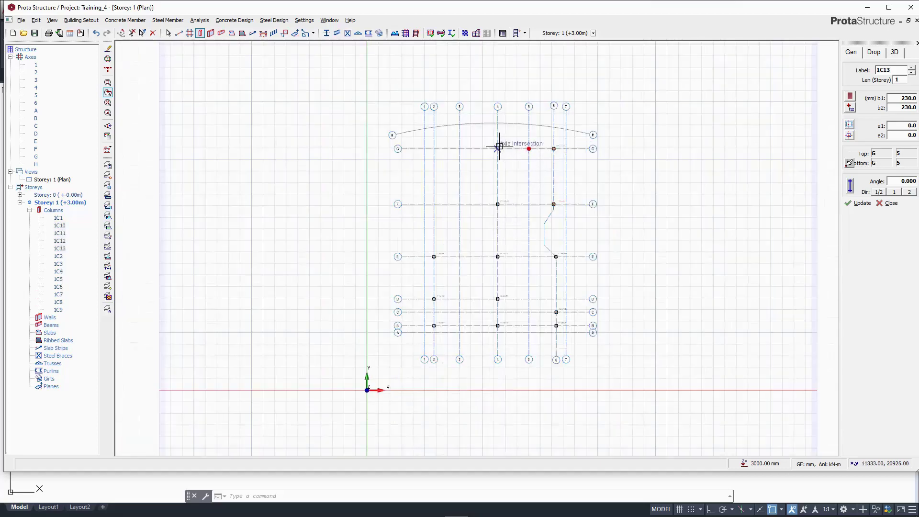
left_click(498, 149)
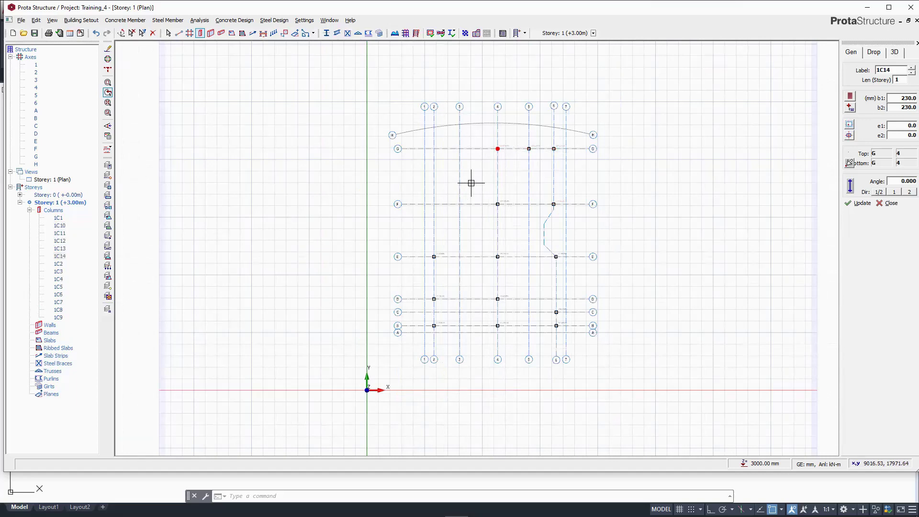
left_click(886, 203)
scroll(474, 169, "up", 3)
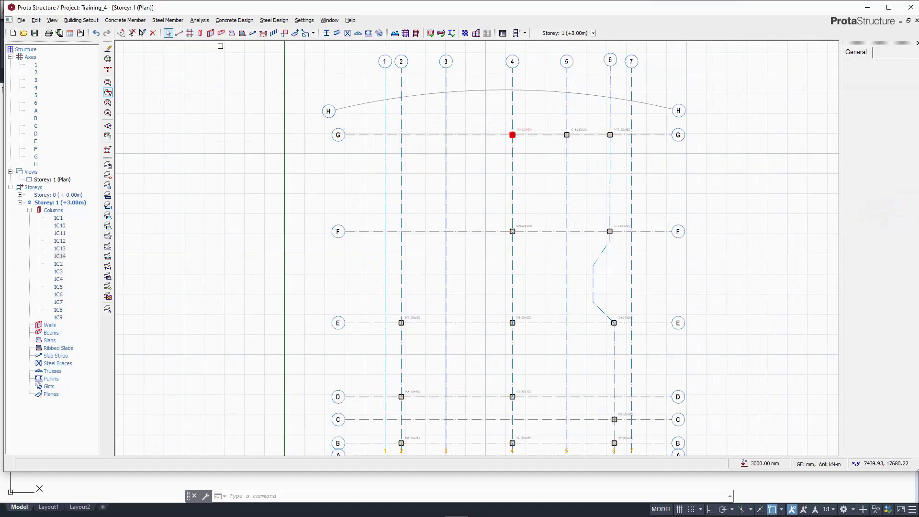
Set the wall width b to 230 and the I/J end extensions to 115.
left_click(210, 34)
double_click(899, 96)
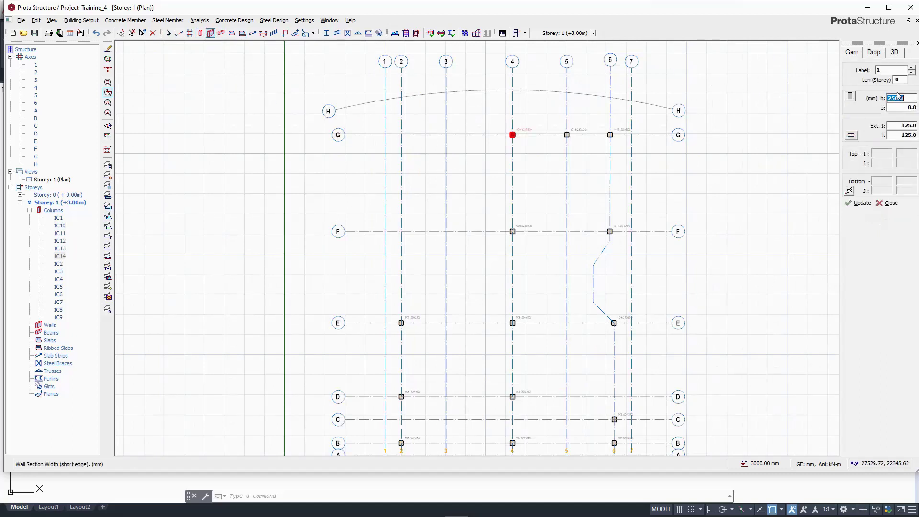
type("230")
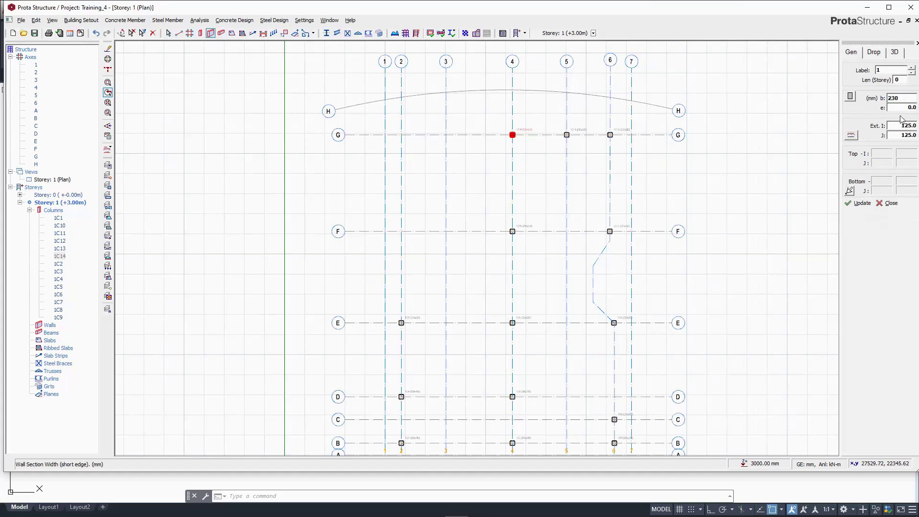
double_click(903, 126)
type("115")
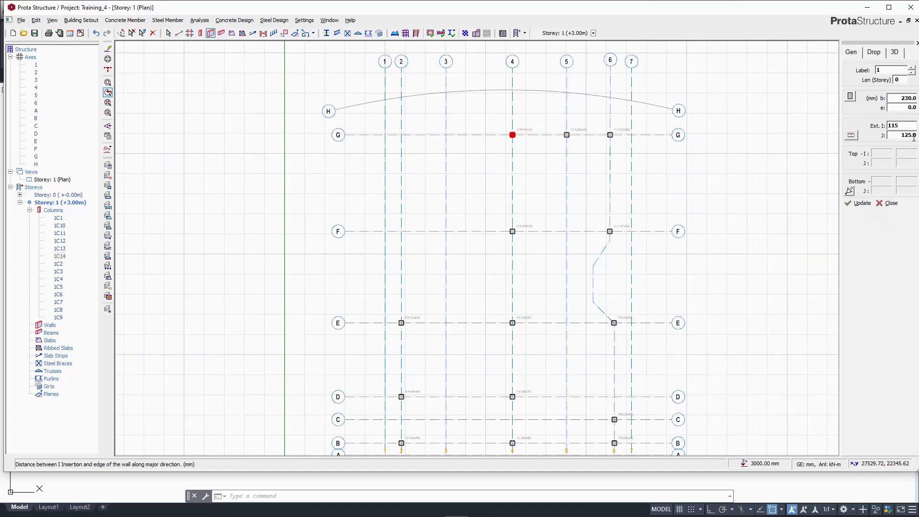
double_click(915, 135)
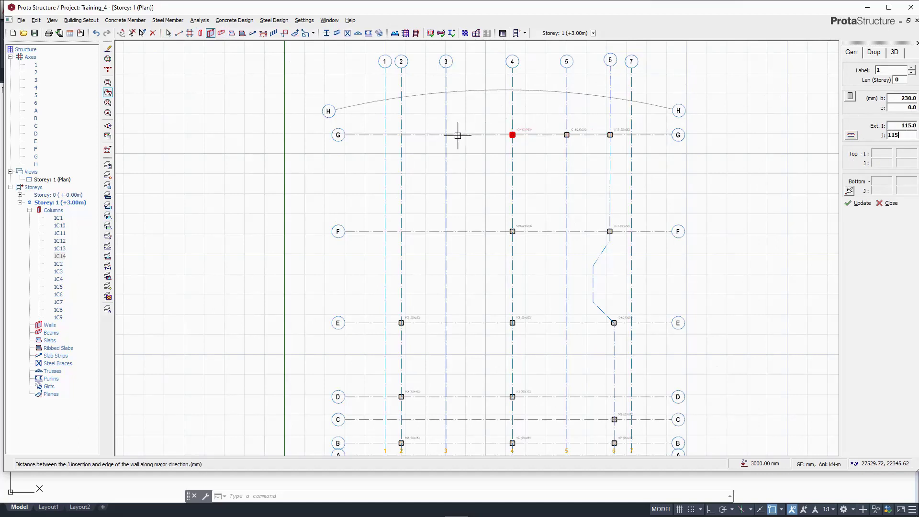
Draw walls along G3–G2–F2–F3.
left_click(401, 134)
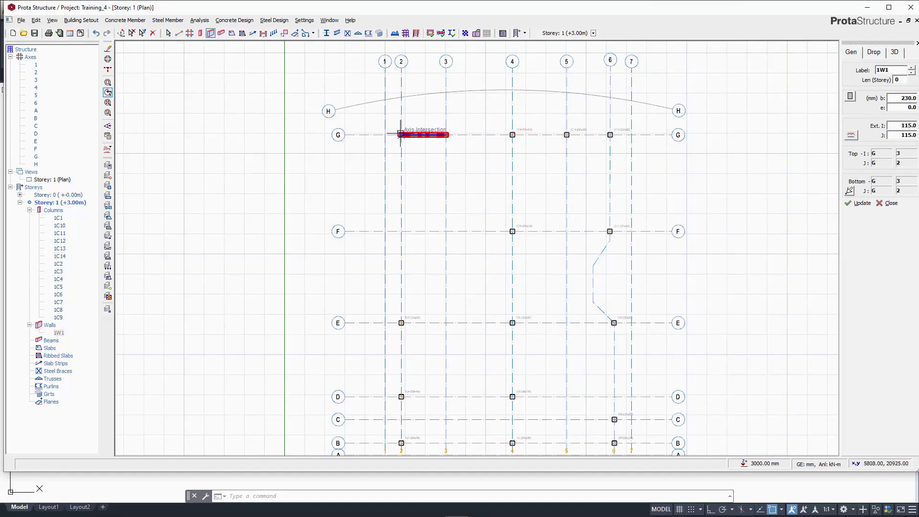
left_click(402, 232)
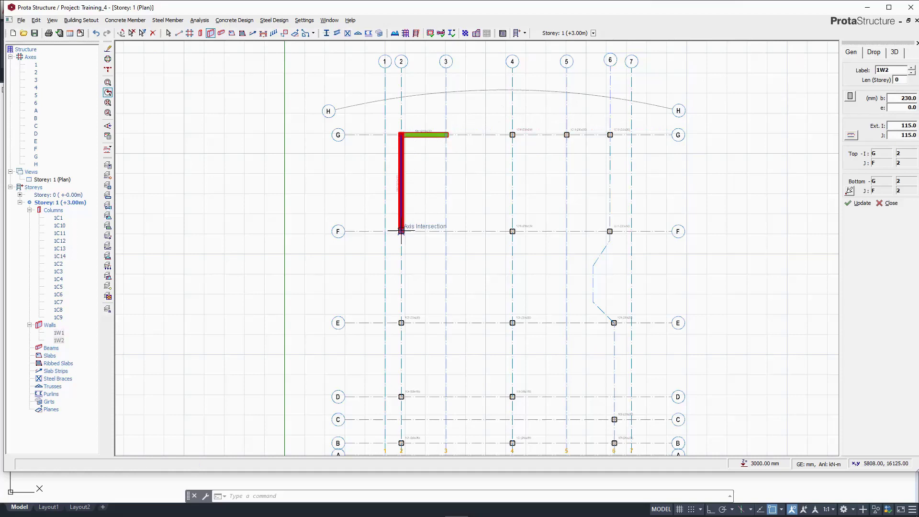
left_click(445, 232)
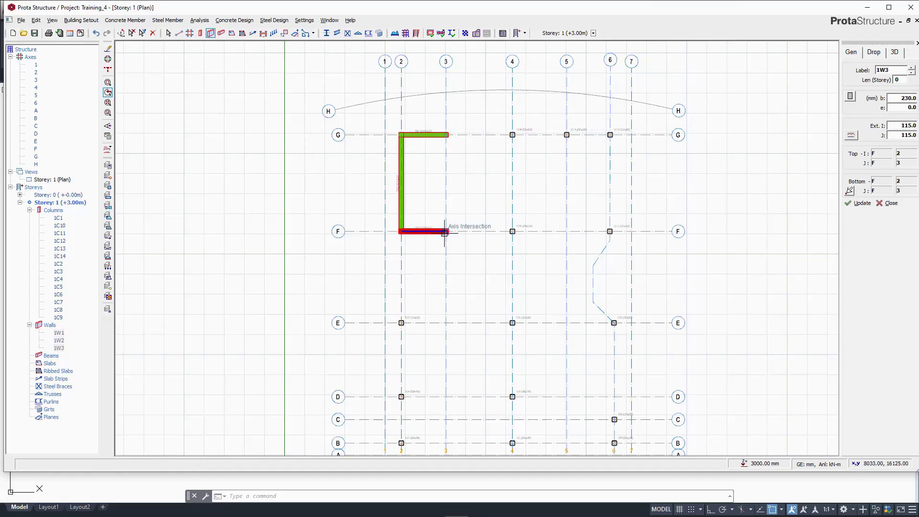
left_click(888, 203)
Merge the three walls into the single C-shaped wall 1W2 (C).
left_click(483, 181)
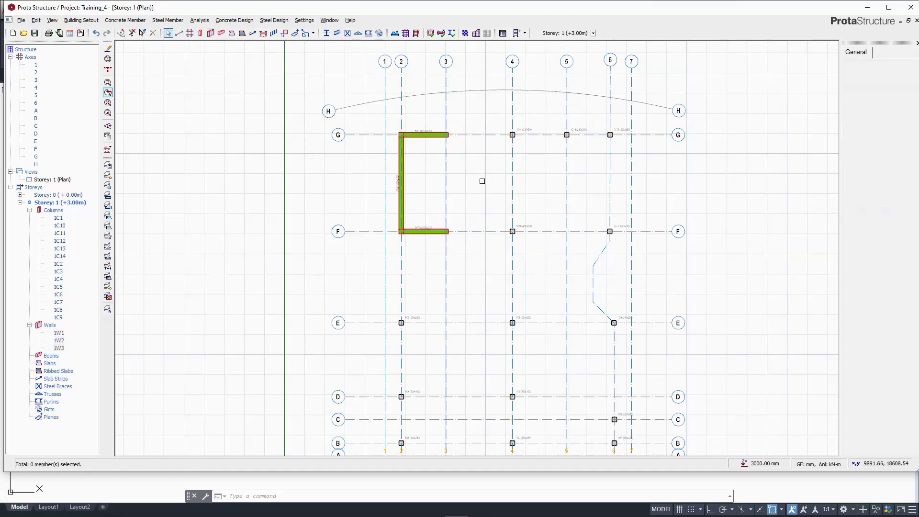
left_click(422, 140)
left_click(402, 189)
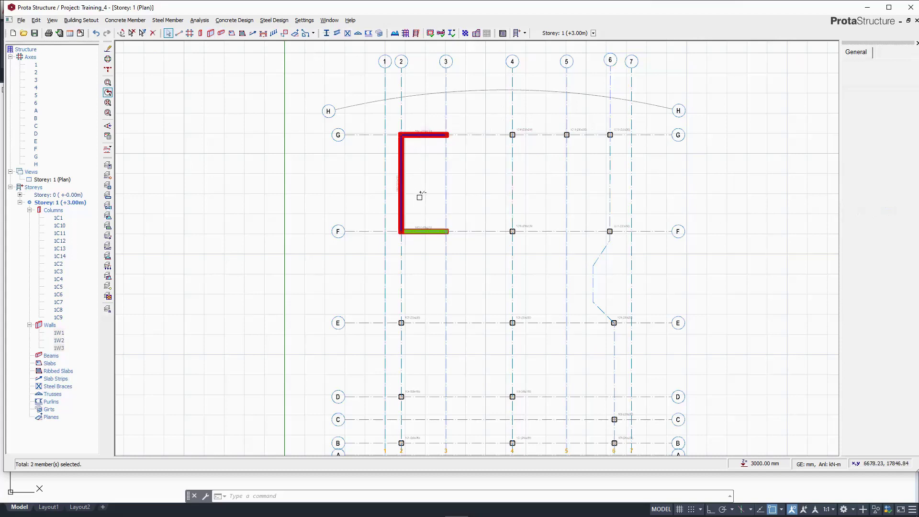
left_click(430, 228)
right_click(430, 228)
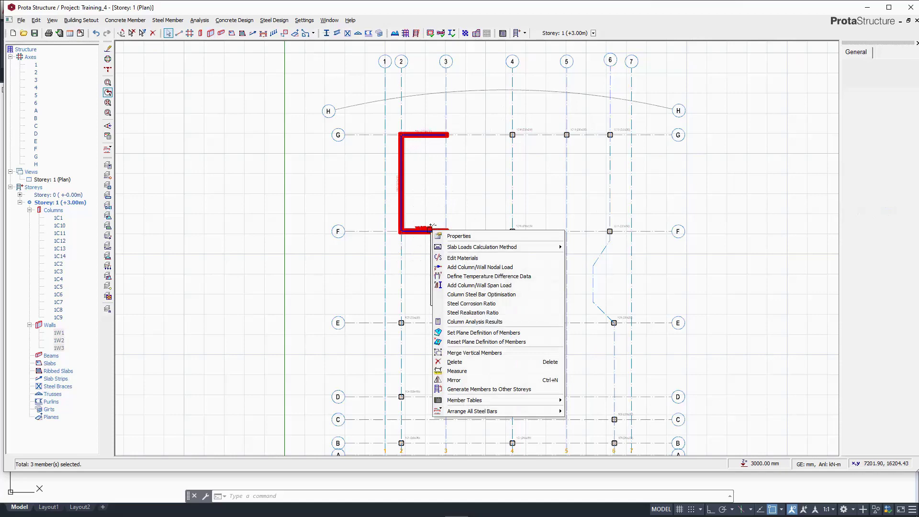
left_click(471, 355)
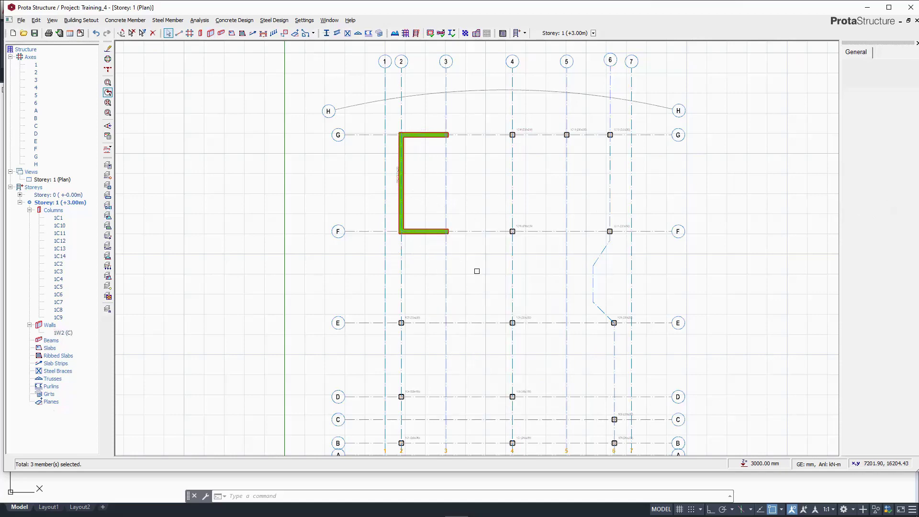
scroll(477, 226, "down", 3)
scroll(493, 282, "up", 3)
Open the Section Manager from column 1C8's properties.
scroll(503, 289, "up", 4)
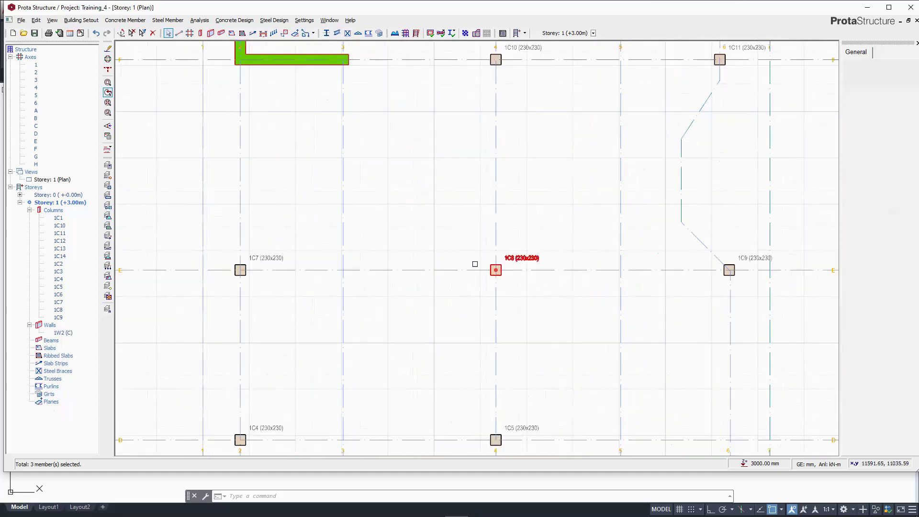
scroll(504, 282, "down", 5)
scroll(479, 270, "up", 8)
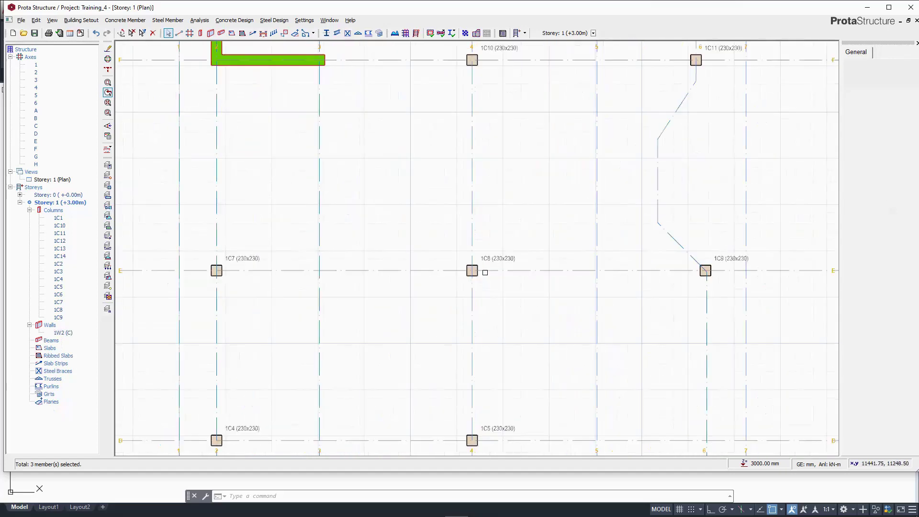
left_click(488, 249)
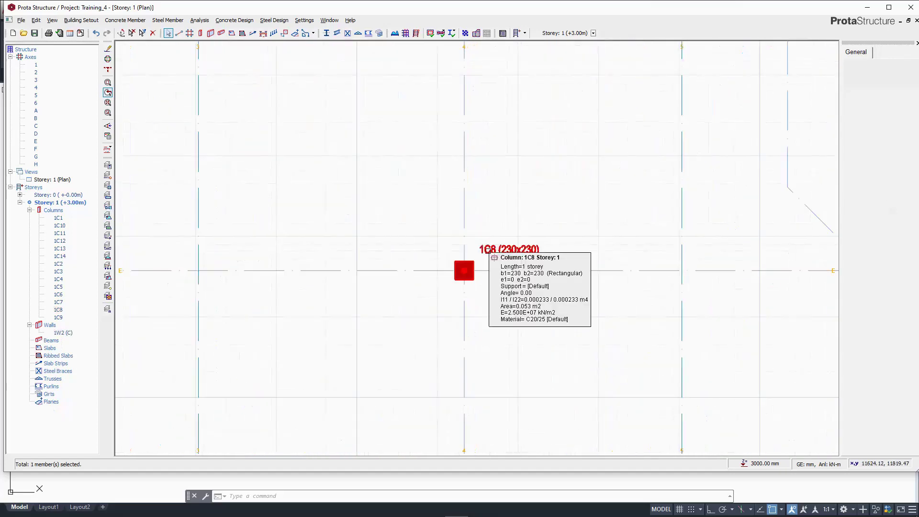
right_click(488, 249)
left_click(494, 254)
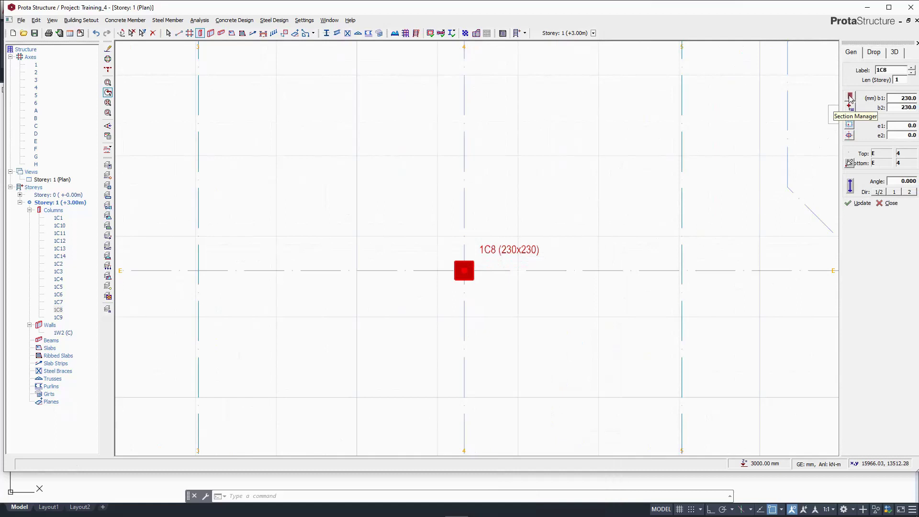
left_click(850, 97)
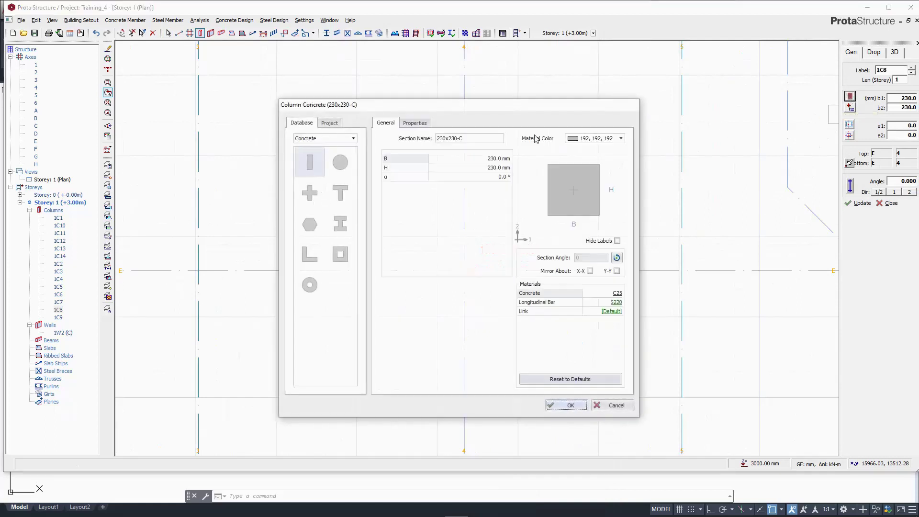
left_click_drag(393, 111, 603, 90)
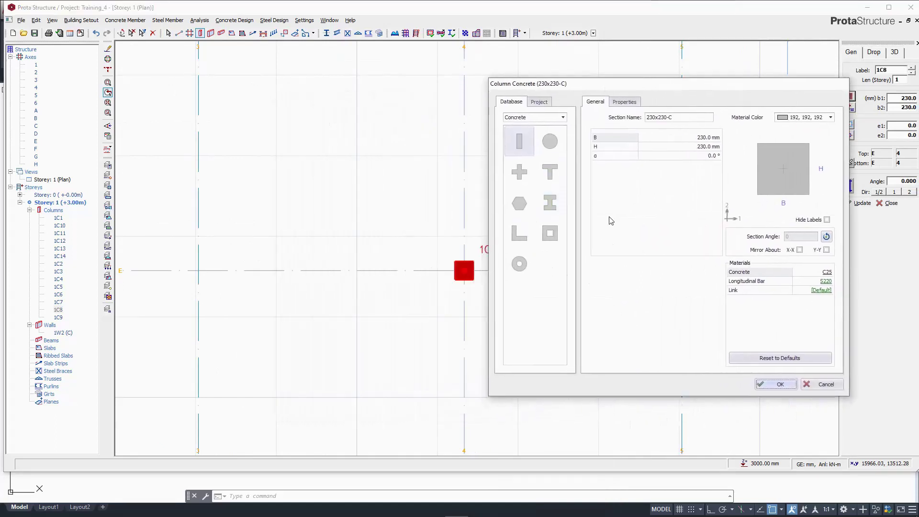
Choose the cross-shaped section with B1, B2 and B3 set to 230 mm.
left_click(521, 174)
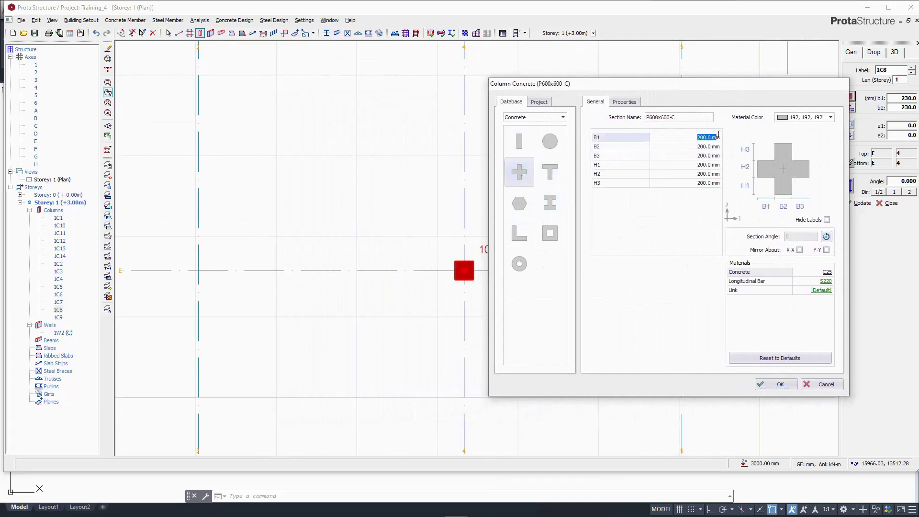
type("230")
left_click(703, 150)
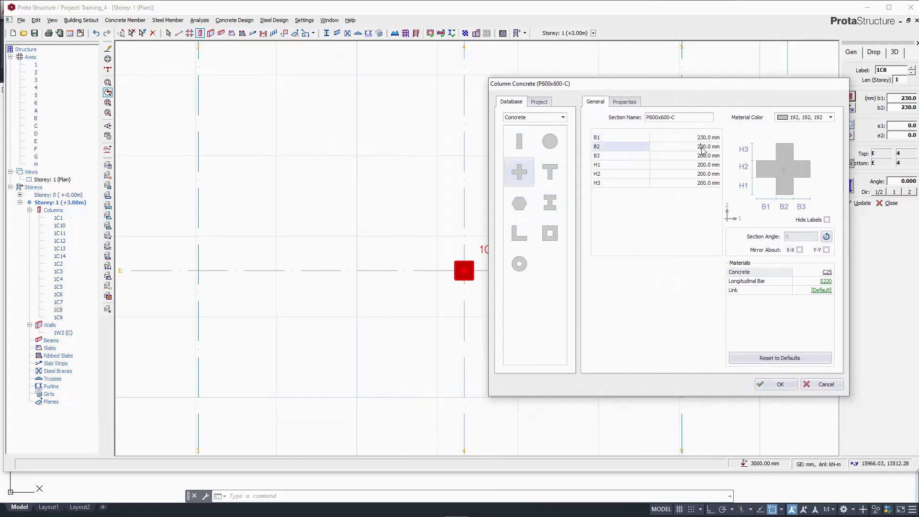
left_click_drag(693, 146, 714, 147)
type("230")
left_click(696, 156)
left_click_drag(698, 156, 710, 156)
type("1")
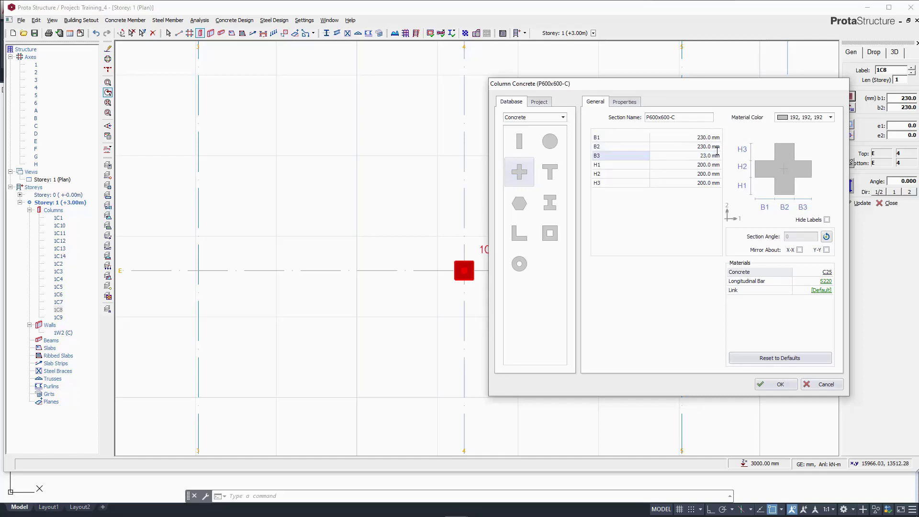
double_click(714, 157)
Set H1, H2 and H3 to 230 mm and accept the cross section.
left_click(707, 165)
double_click(707, 165)
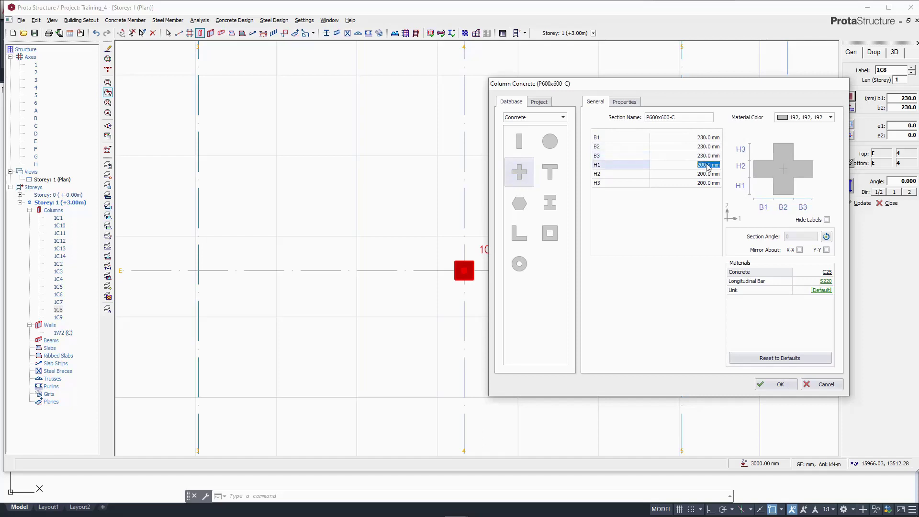
type("230")
left_click(705, 175)
double_click(704, 174)
type("230.0")
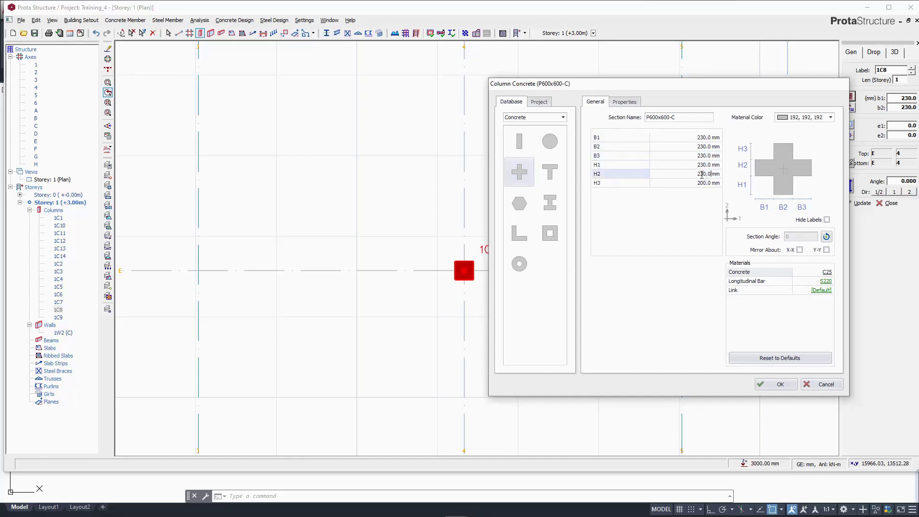
left_click(699, 183)
double_click(704, 183)
type("230.0")
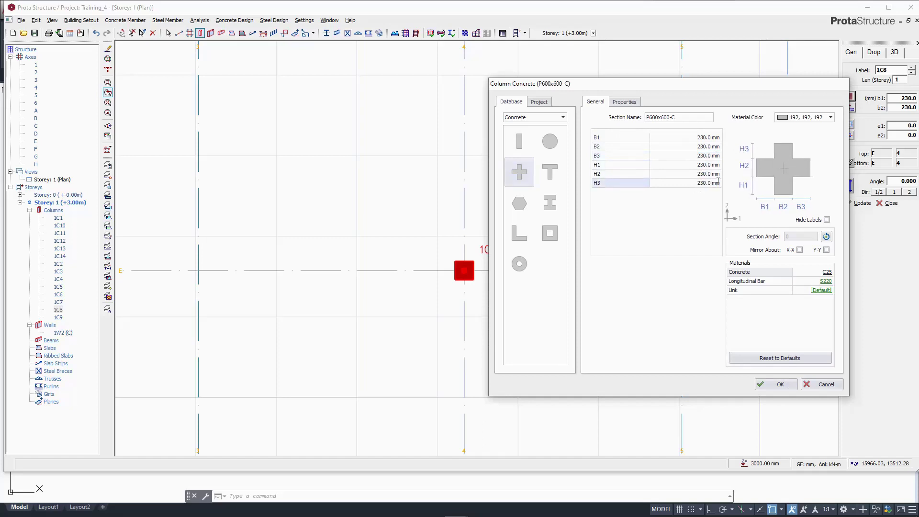
left_click(770, 384)
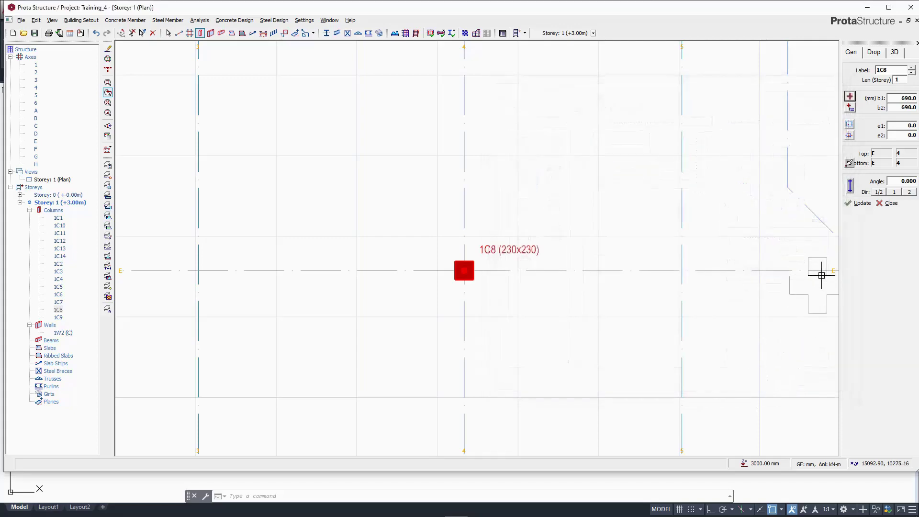
Apply the 690×690 cross section to column 1C8 and finish placing it.
left_click(861, 203)
scroll(508, 197, "down", 3)
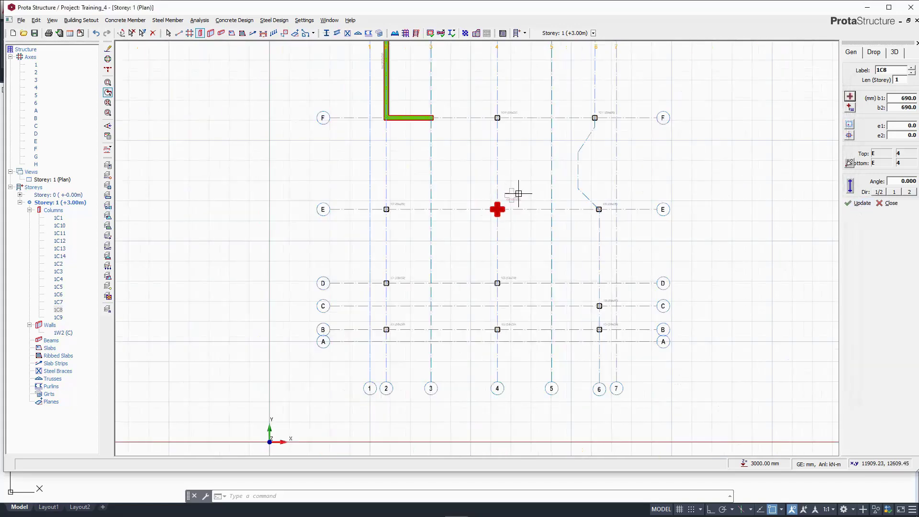
scroll(501, 189, "up", 2)
key("Escape")
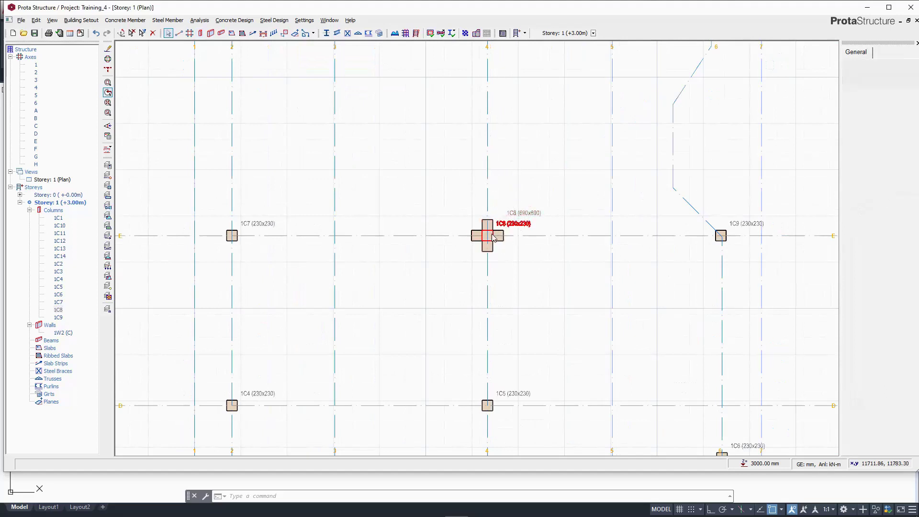
scroll(484, 230, "up", 2)
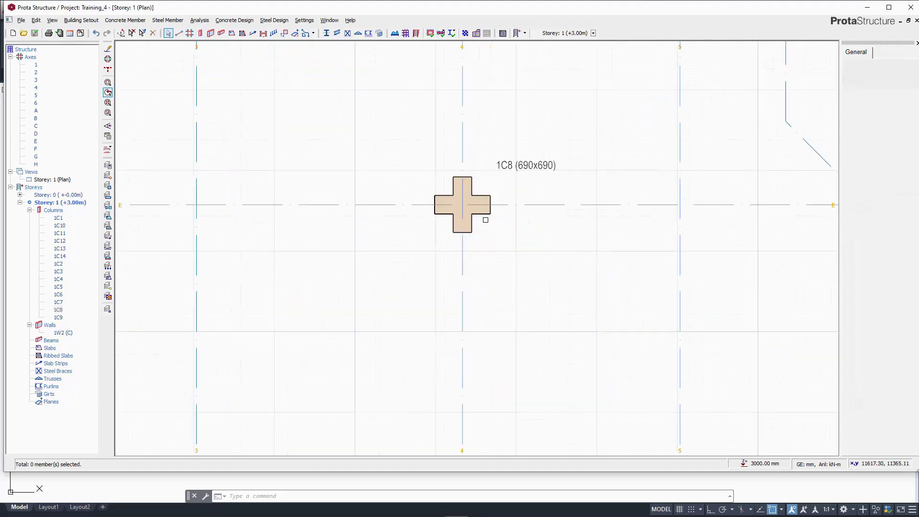
In the Polyline Column Editor for 1C8, generate the automatic Ø12 perimeter bar layout.
left_click(486, 217)
right_click(486, 217)
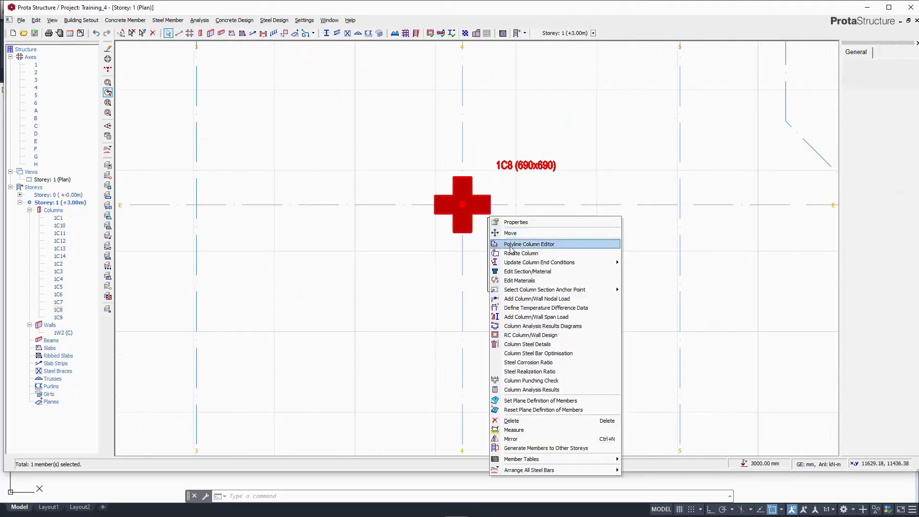
left_click(511, 246)
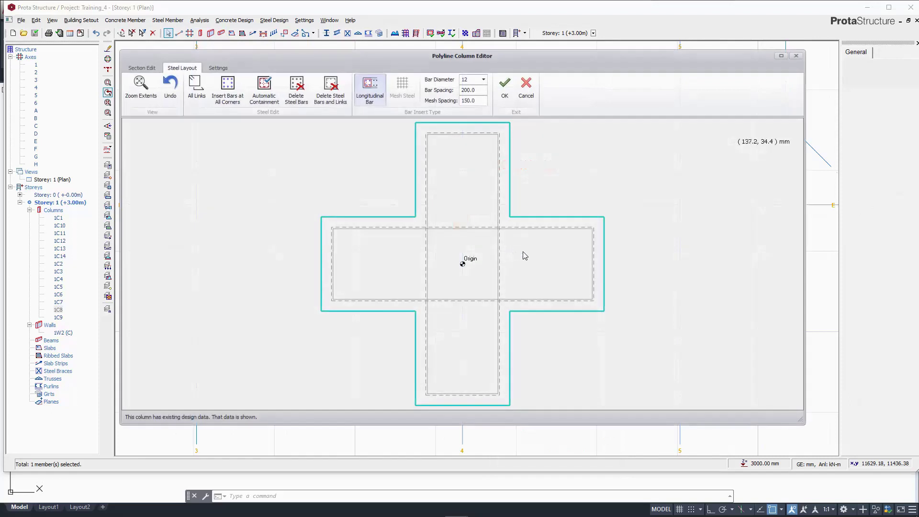
left_click(263, 102)
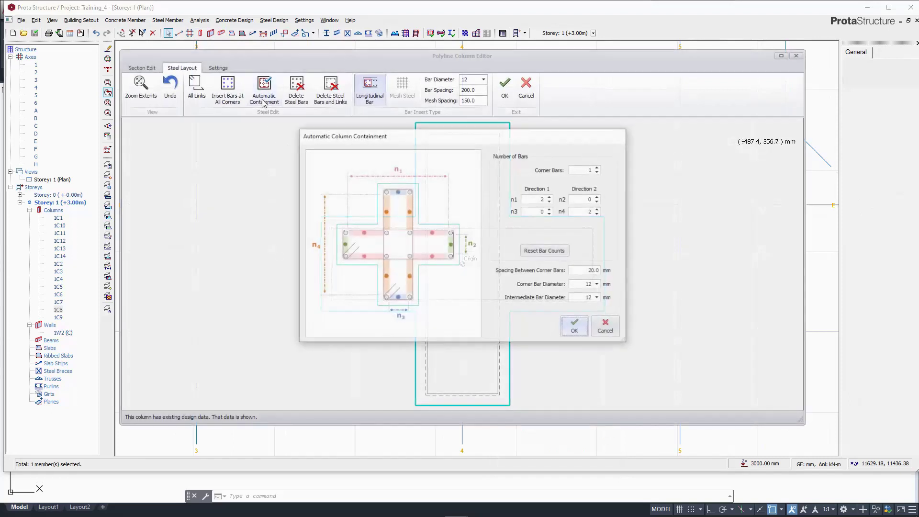
left_click(547, 251)
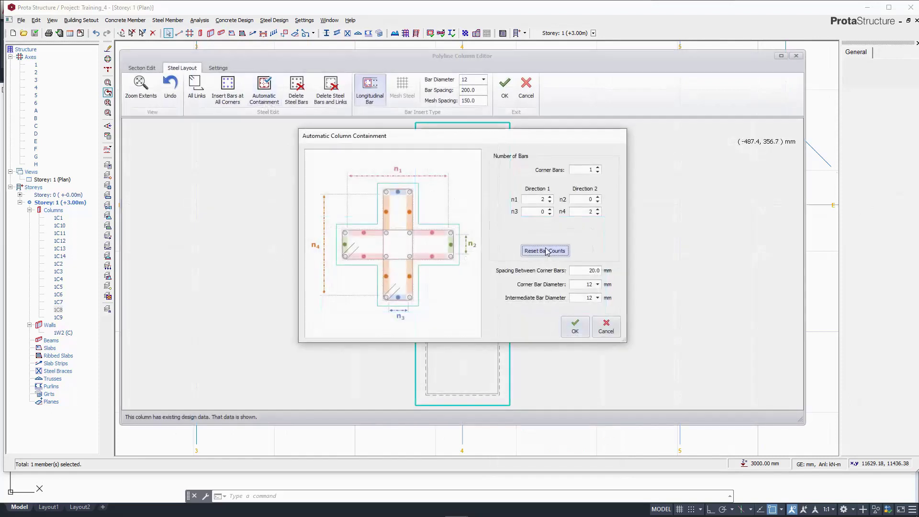
left_click(576, 328)
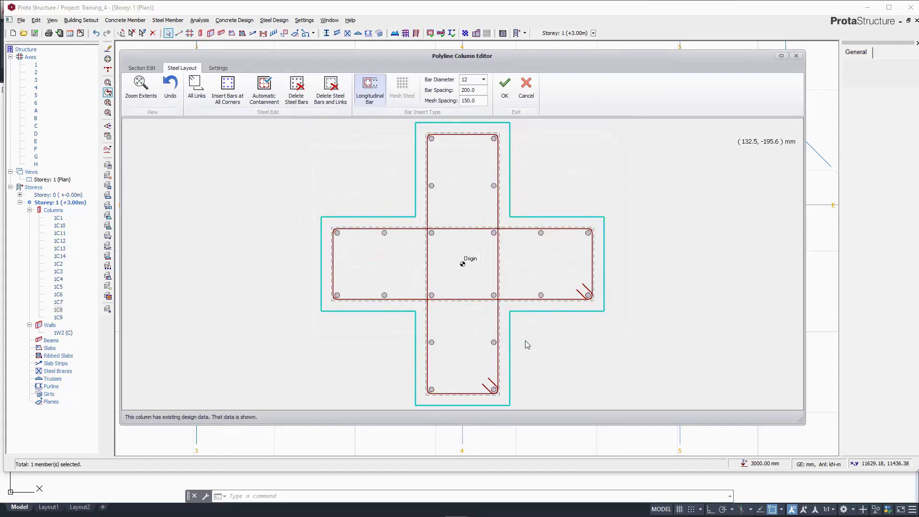
Add tie links across the left, right, top and bottom arms and apply the reinforcement.
left_click_drag(387, 239, 387, 301)
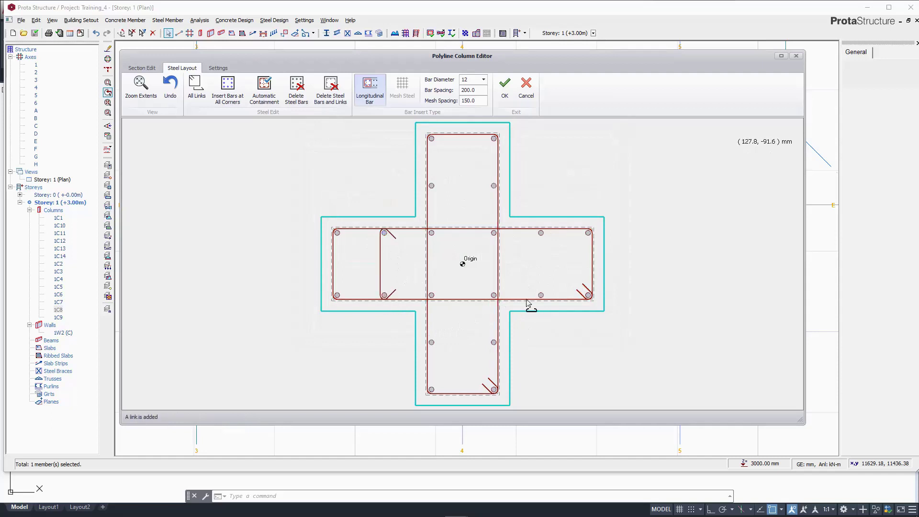
left_click_drag(540, 296, 541, 233)
left_click_drag(494, 186, 432, 187)
left_click_drag(432, 342, 493, 343)
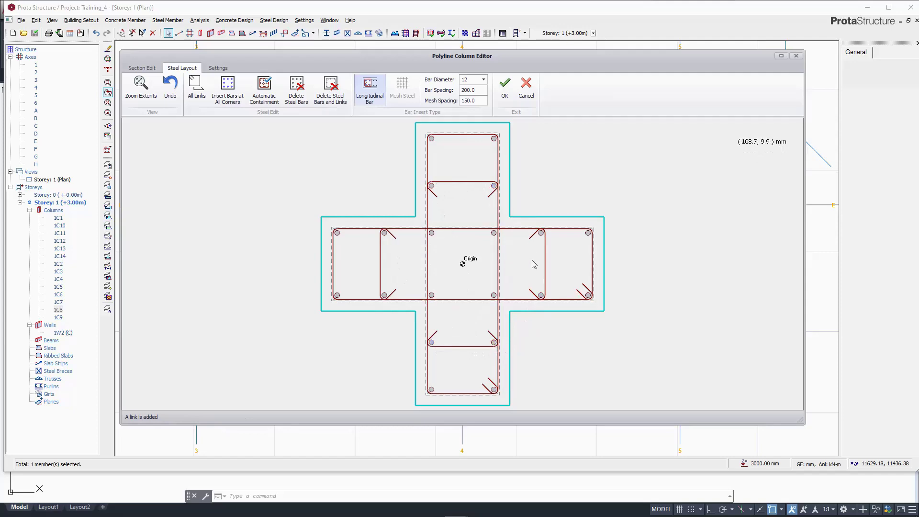
left_click(506, 85)
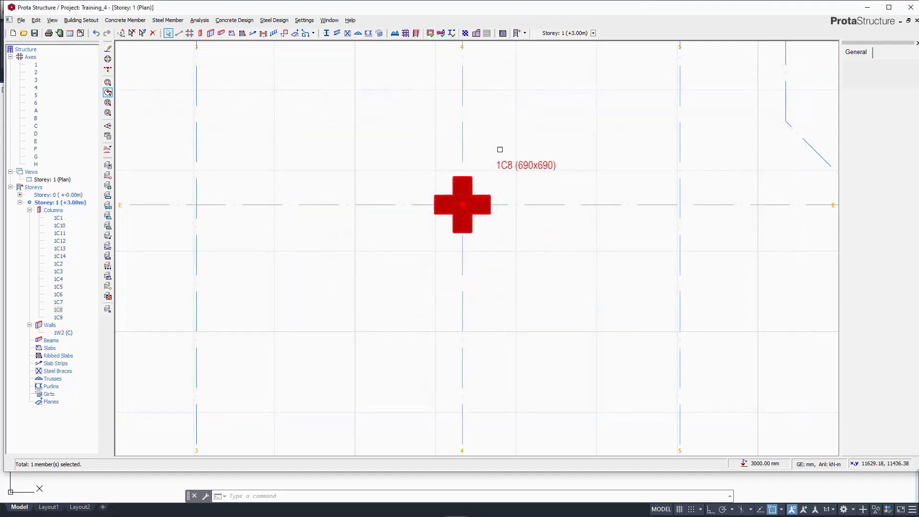
Delete columns 1C1 and 1C2, then start inserting columns using 1C4's 230×230 section.
scroll(479, 186, "down", 3)
scroll(481, 205, "up", 3)
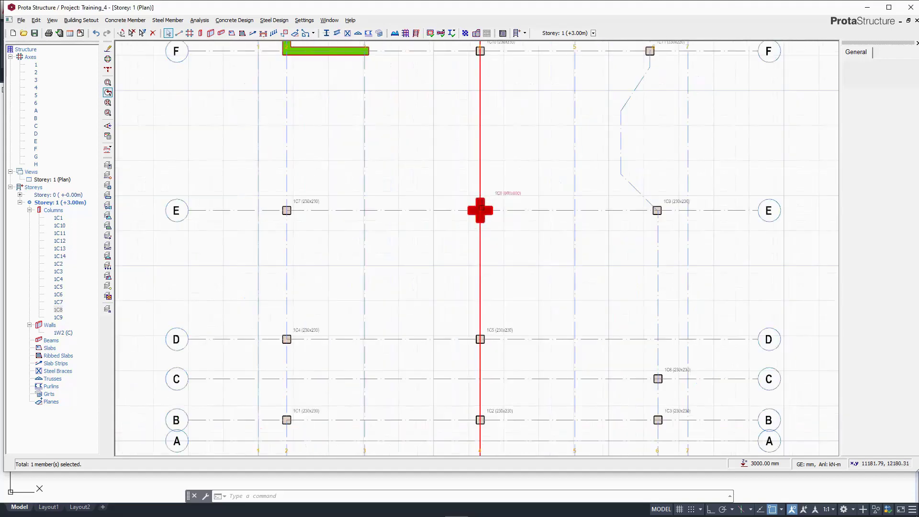
scroll(476, 230, "down", 3)
scroll(510, 175, "up", 2)
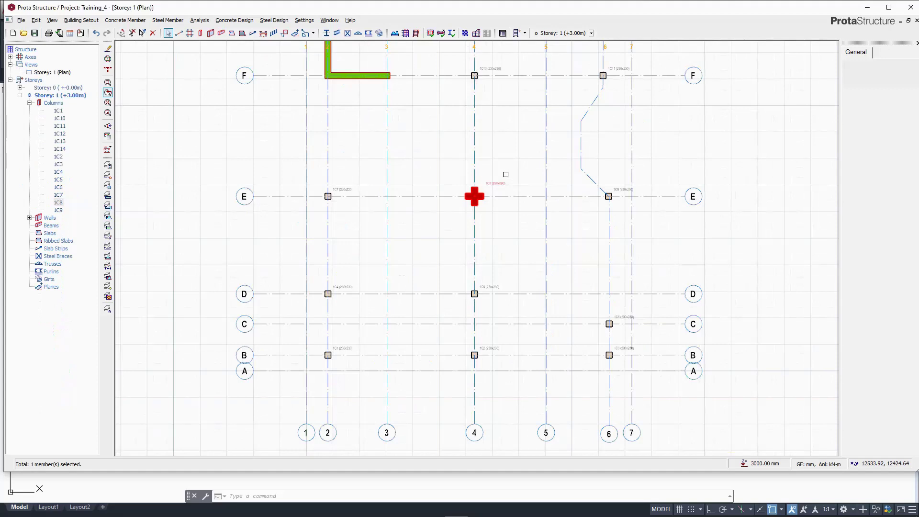
scroll(494, 350, "up", 2)
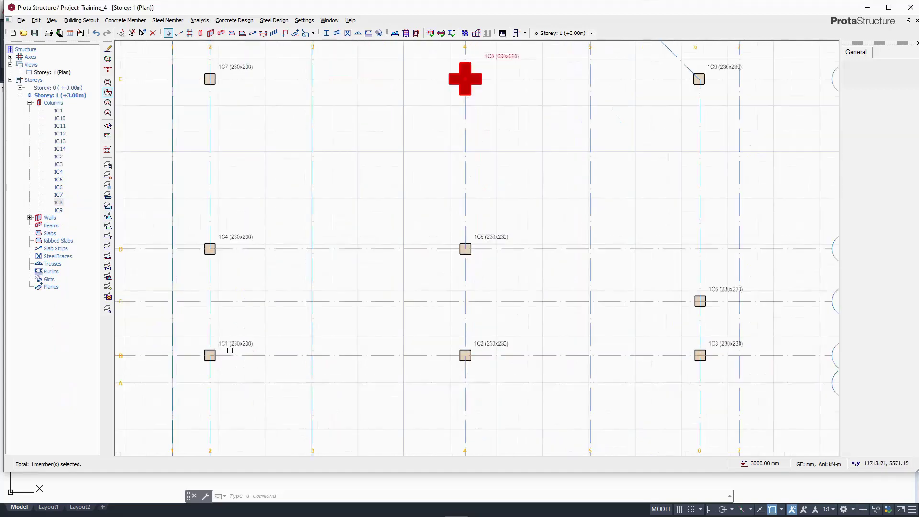
mouse_move(493, 340)
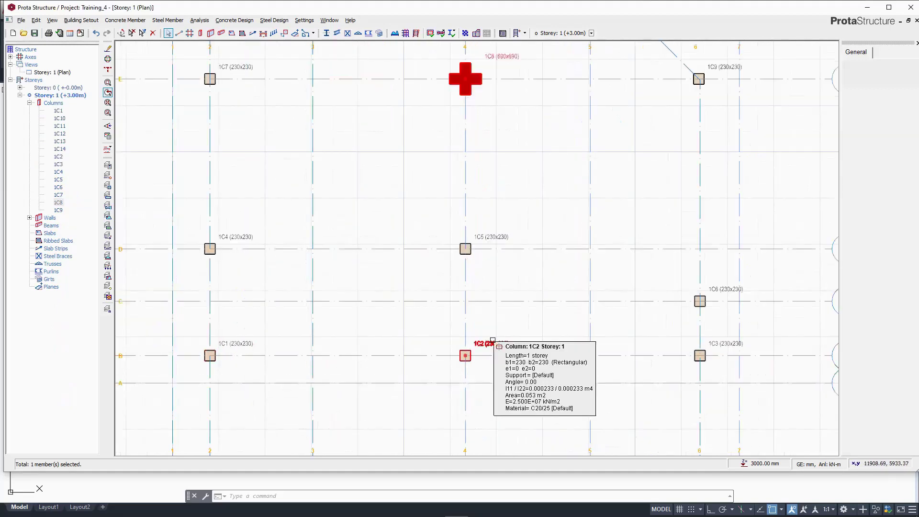
left_click(236, 341)
mouse_move(236, 340)
key("Return")
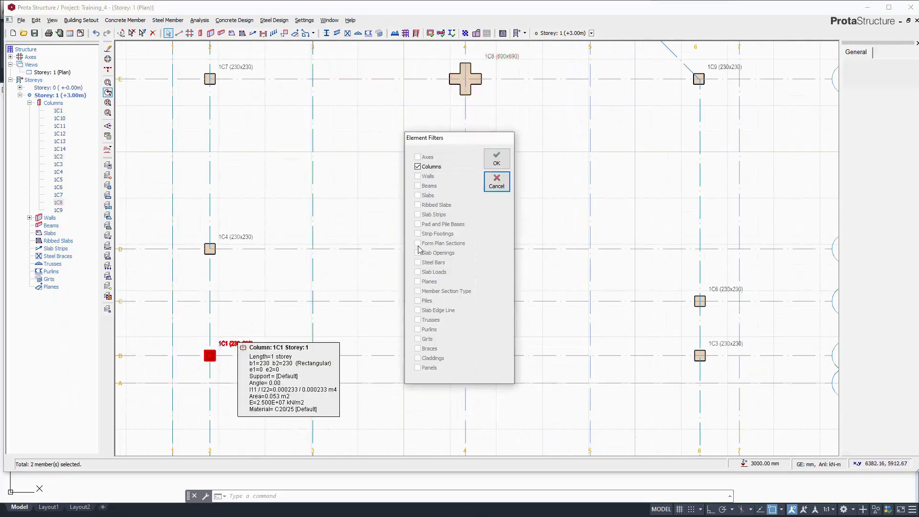
left_click(488, 157)
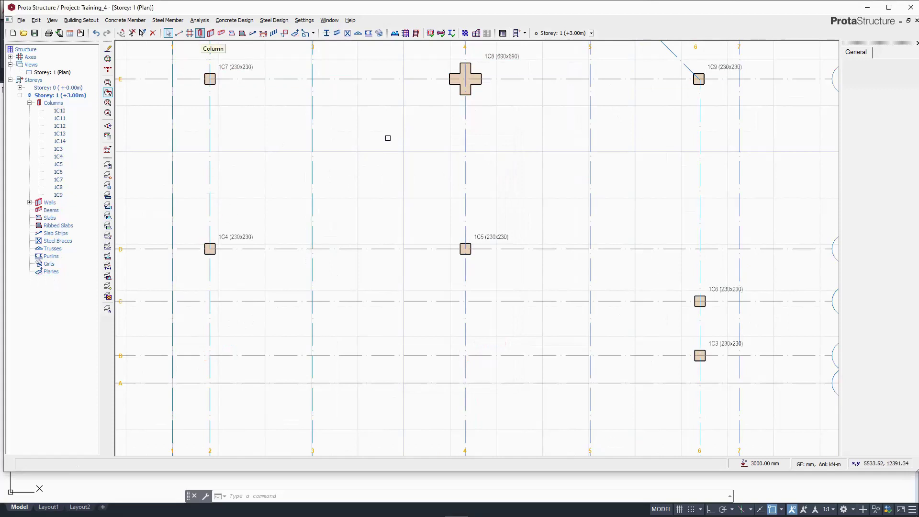
left_click(210, 249)
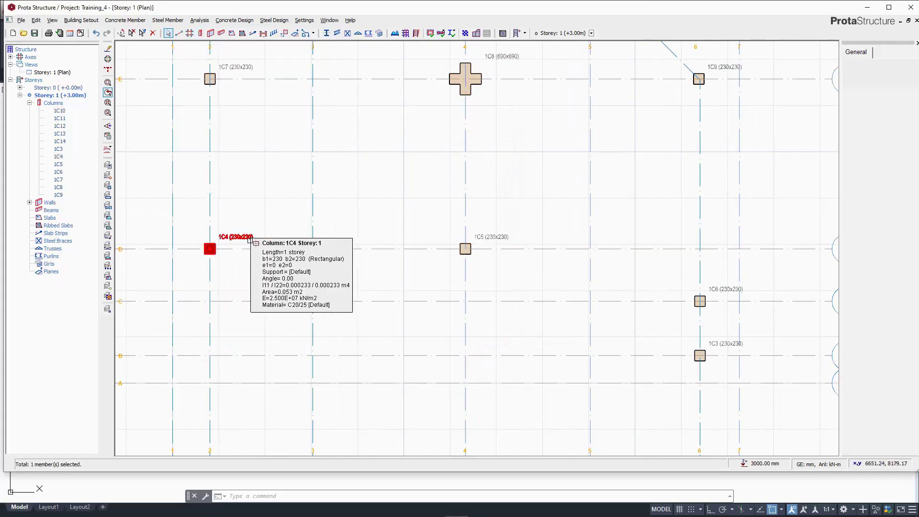
left_click(200, 34)
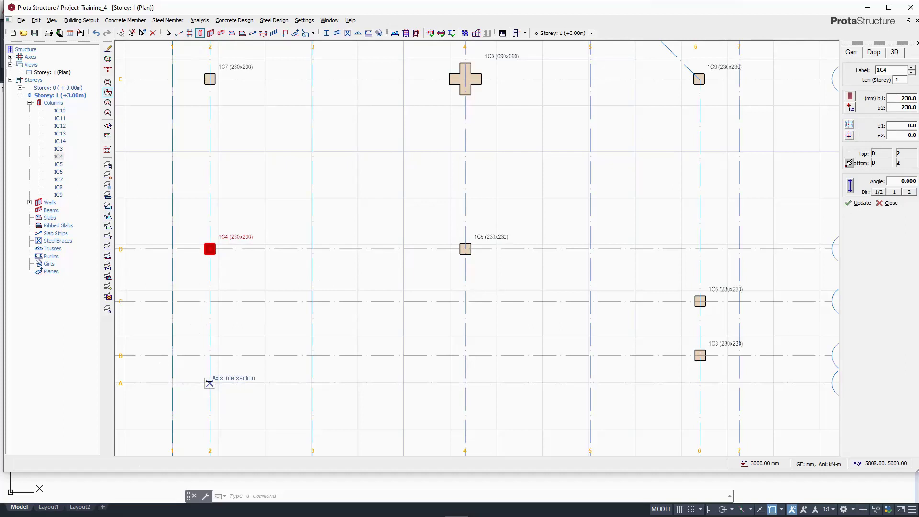
Place 230×230 columns 1C15 at 2/A and 1C16 at 4/A, each with its bottom end at axis B.
left_click(209, 383)
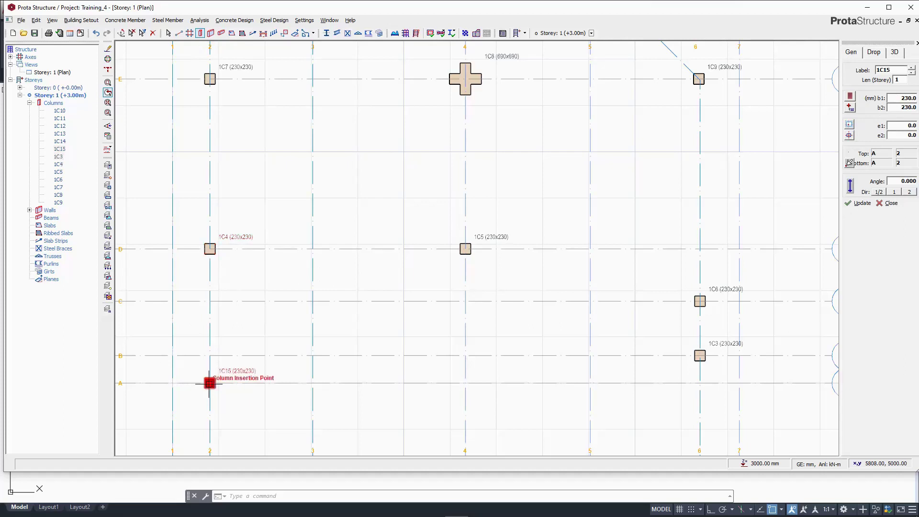
left_click(850, 163)
left_click(209, 355)
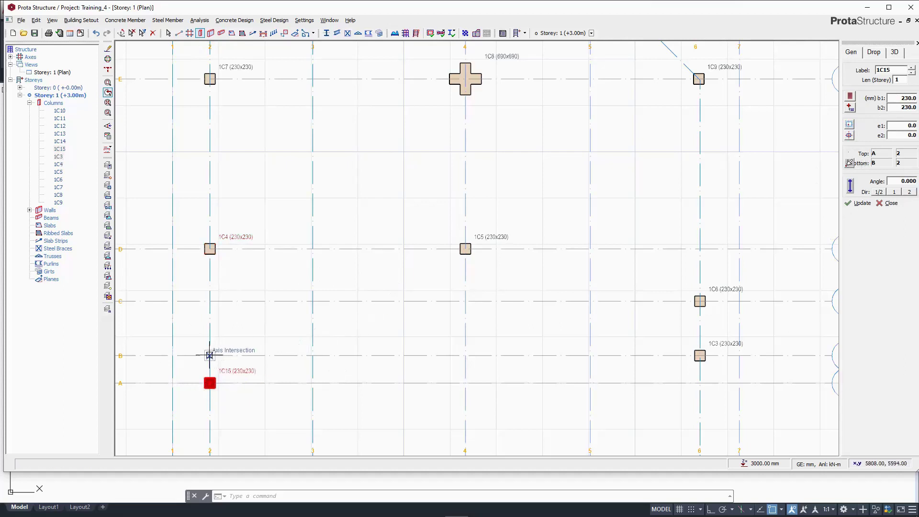
left_click(863, 203)
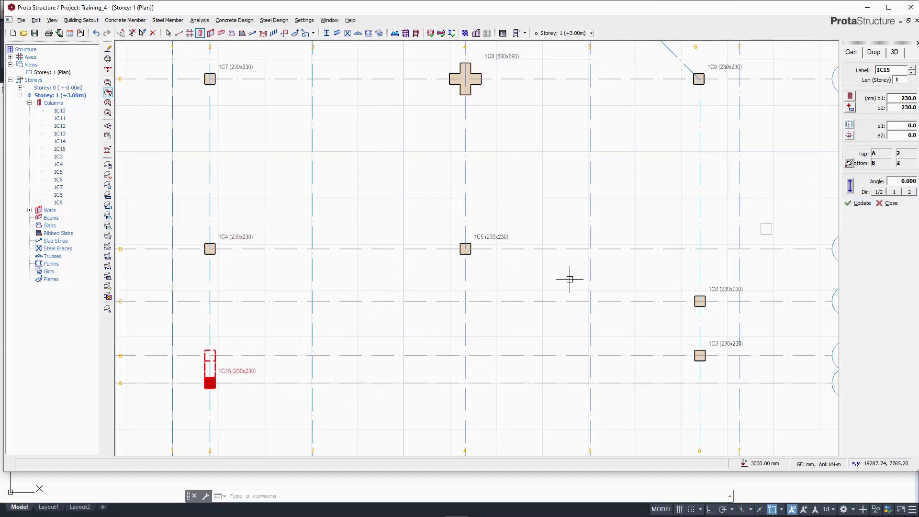
left_click(467, 386)
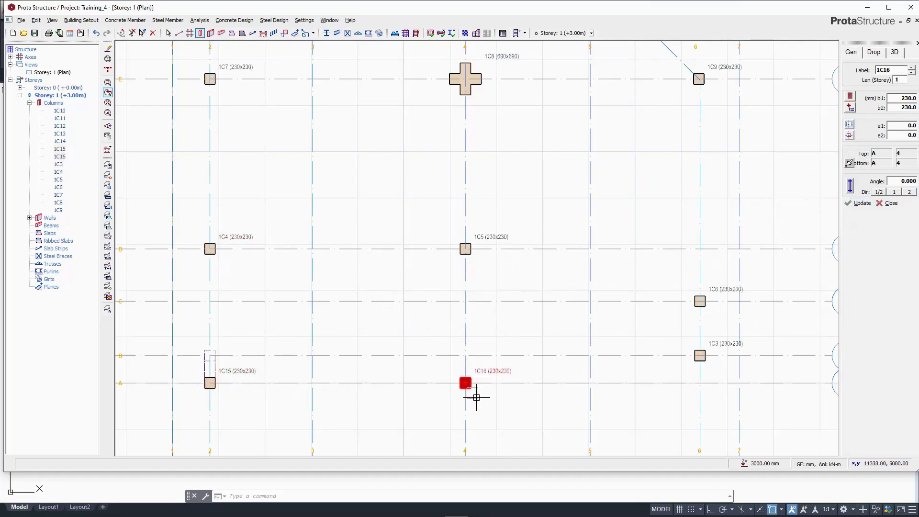
left_click(849, 163)
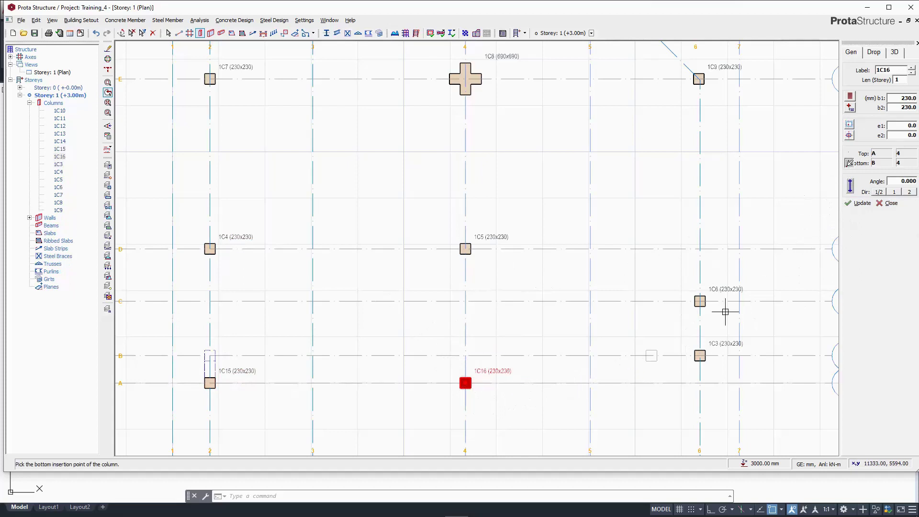
left_click(466, 355)
left_click(863, 204)
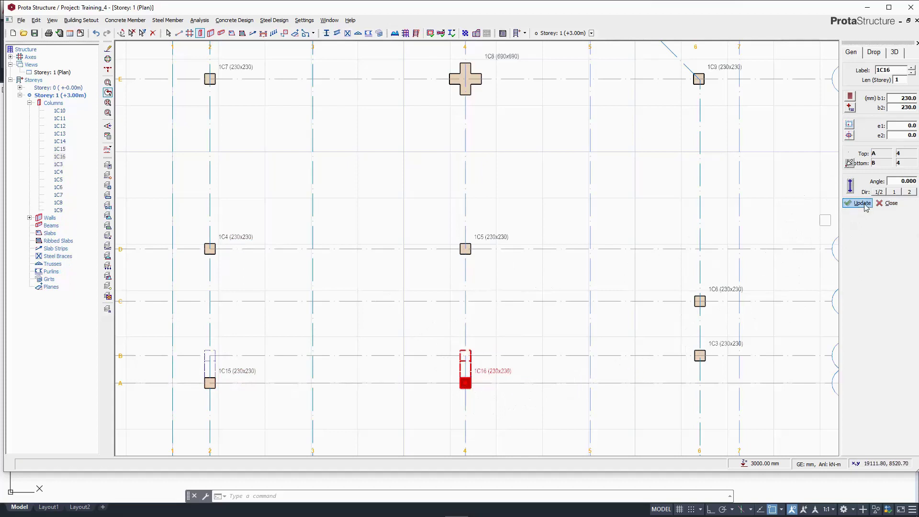
left_click(889, 204)
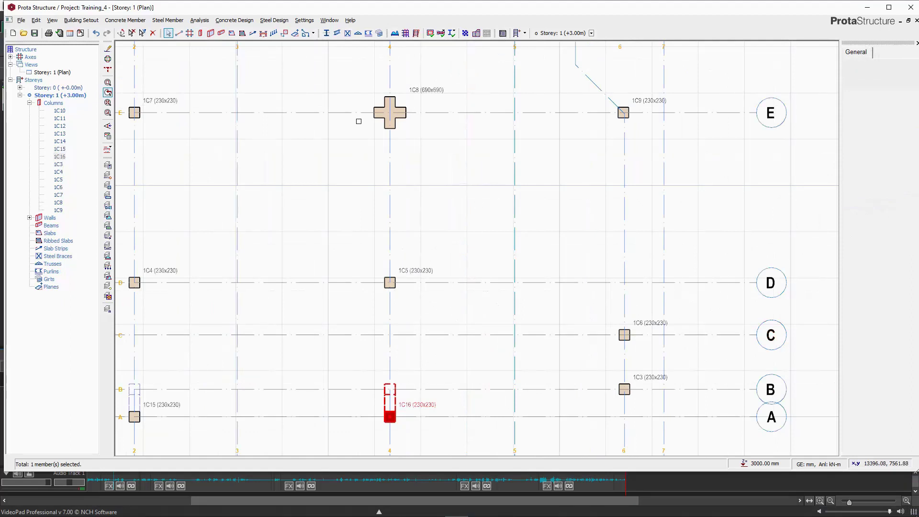
Start the Beam tool with a 230 mm wide, 450 mm deep section.
left_click(222, 34)
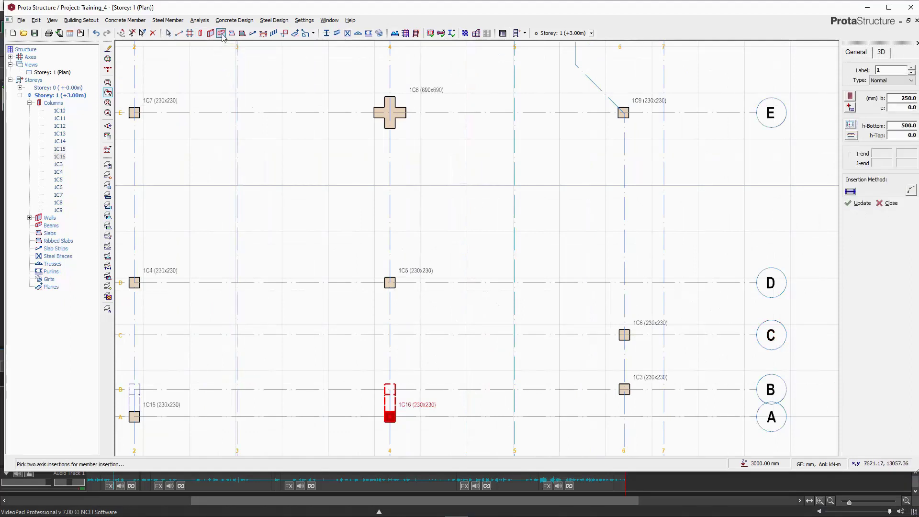
left_click(913, 98)
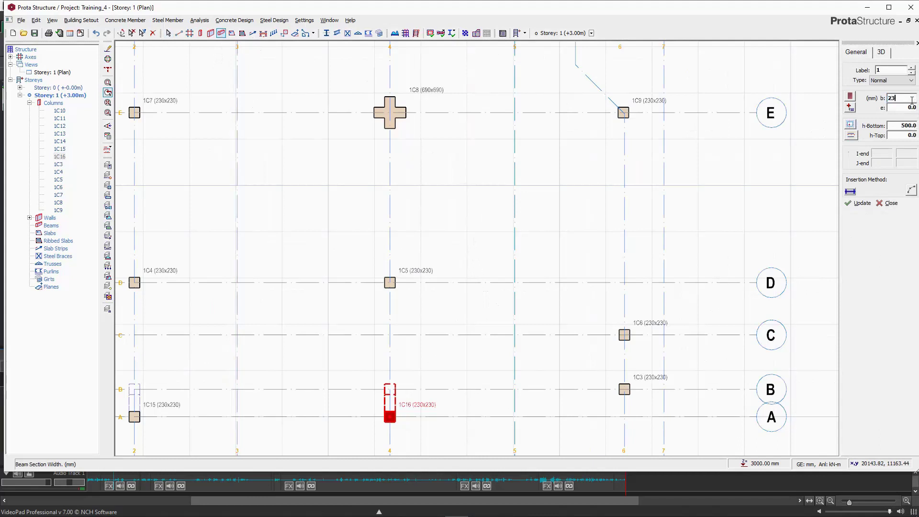
left_click(913, 124)
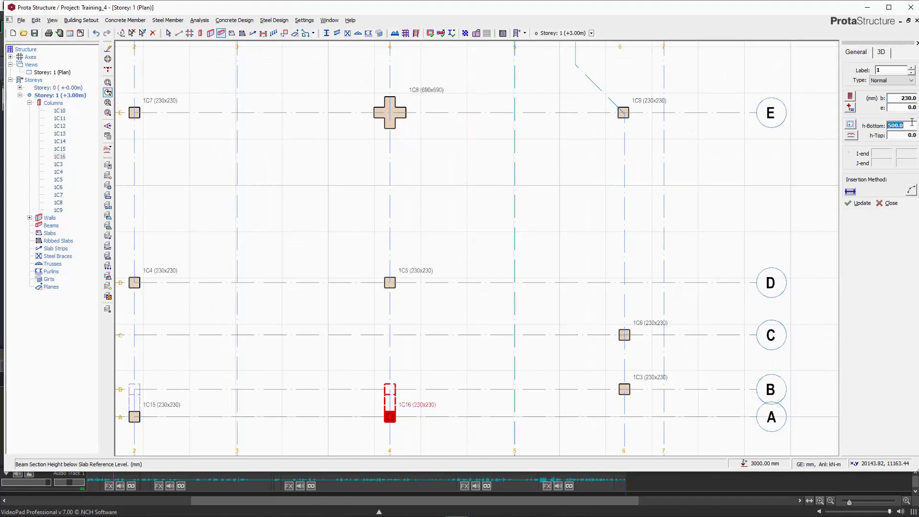
type("450")
scroll(728, 208, "down", 1)
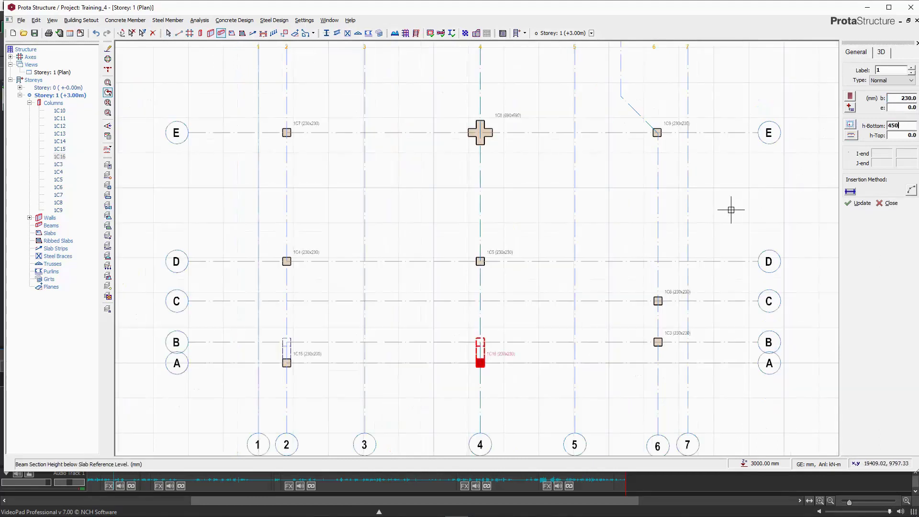
scroll(579, 242, "down", 2)
scroll(439, 320, "up", 1)
scroll(304, 345, "up", 2)
Draw beams along axis A from 1C15 to 1C16, axis B from 4 to 6, and axis 4 up to G.
left_click(304, 345)
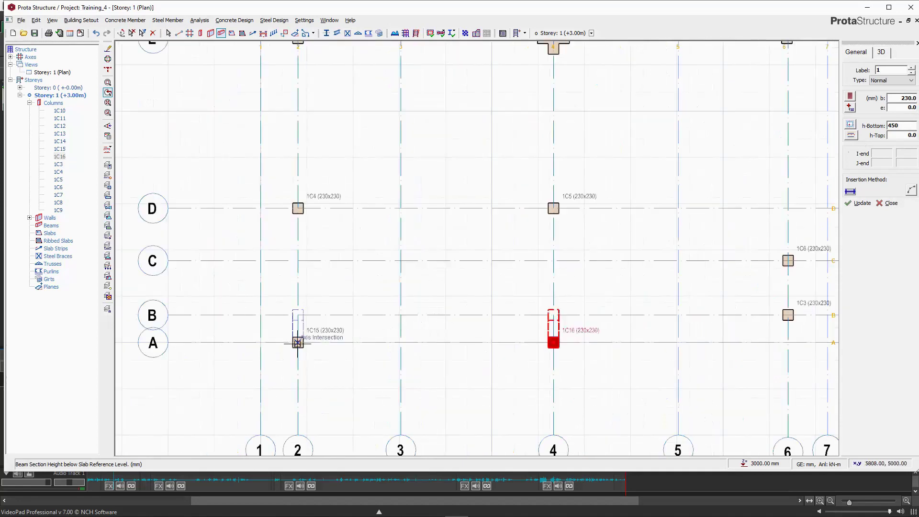
left_click(550, 343)
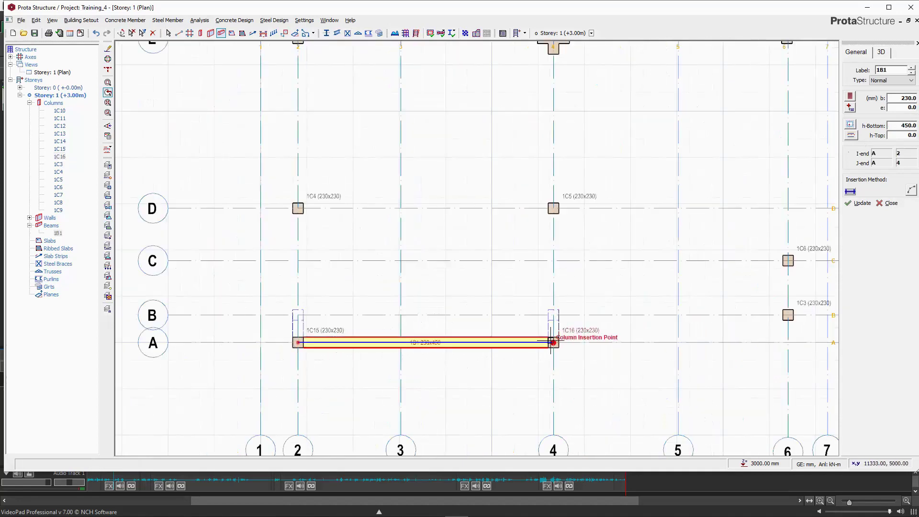
scroll(511, 341, "down", 2)
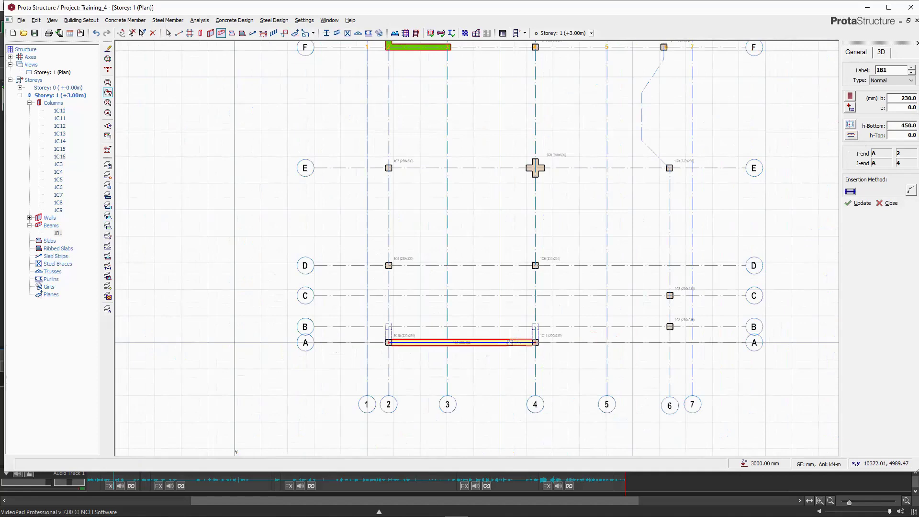
left_click(537, 328)
left_click(670, 327)
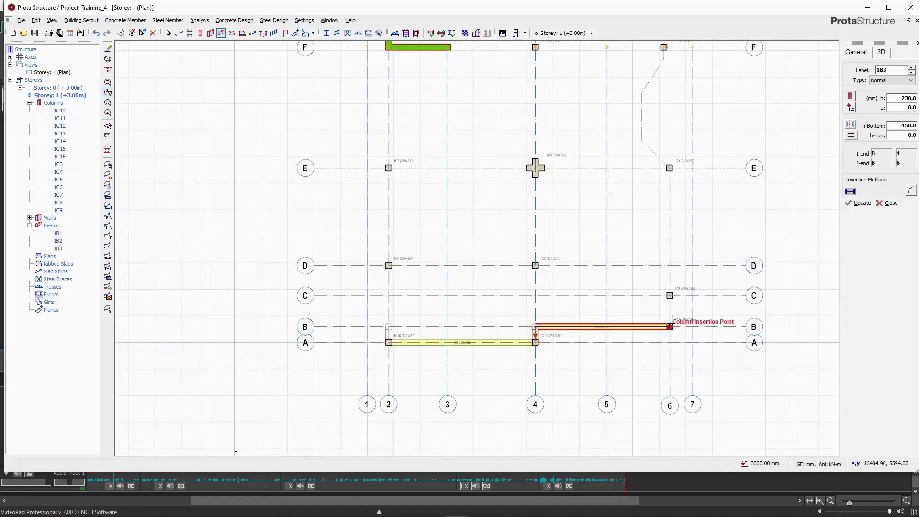
scroll(535, 331, "up", 2)
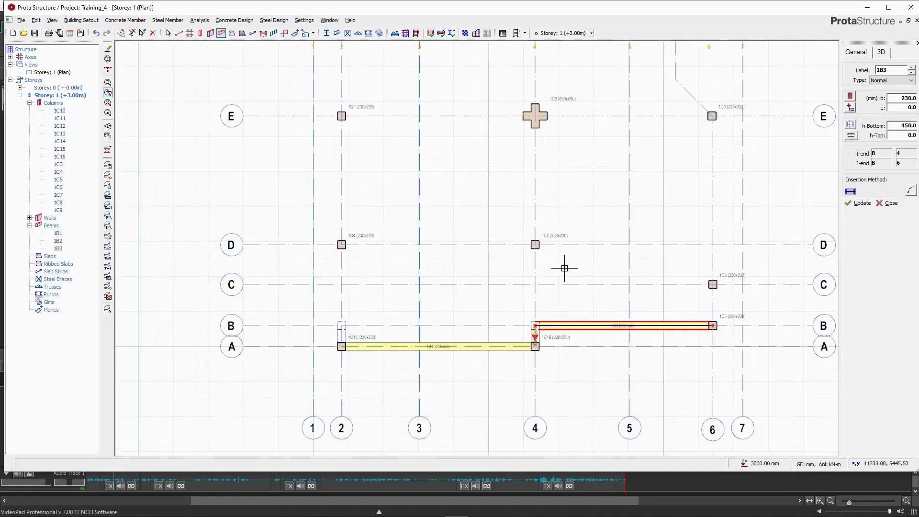
scroll(535, 330, "up", 3)
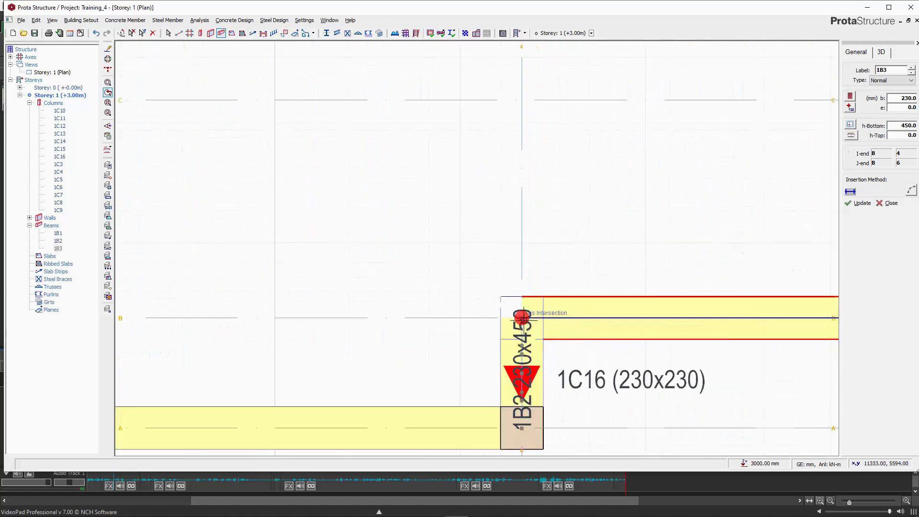
scroll(499, 359, "down", 5)
left_click(500, 360)
scroll(500, 335, "down", 4)
scroll(503, 369, "up", 2)
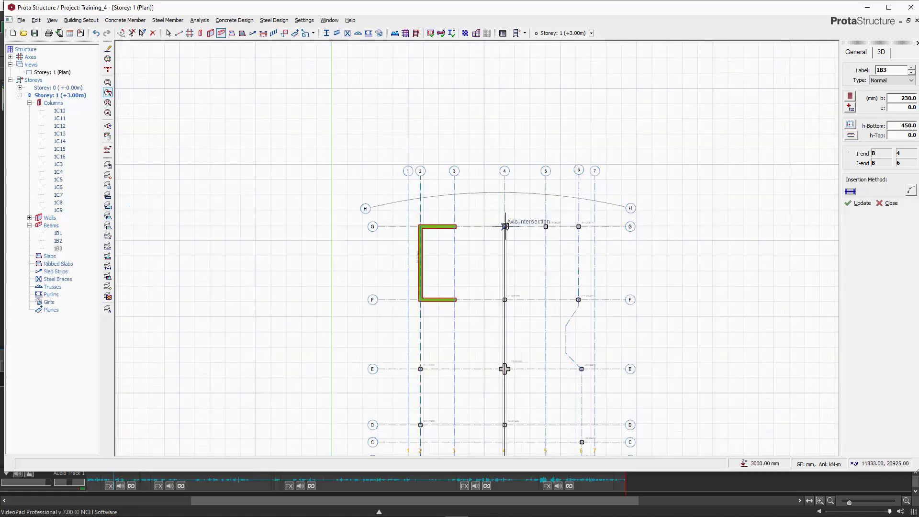
left_click(505, 226)
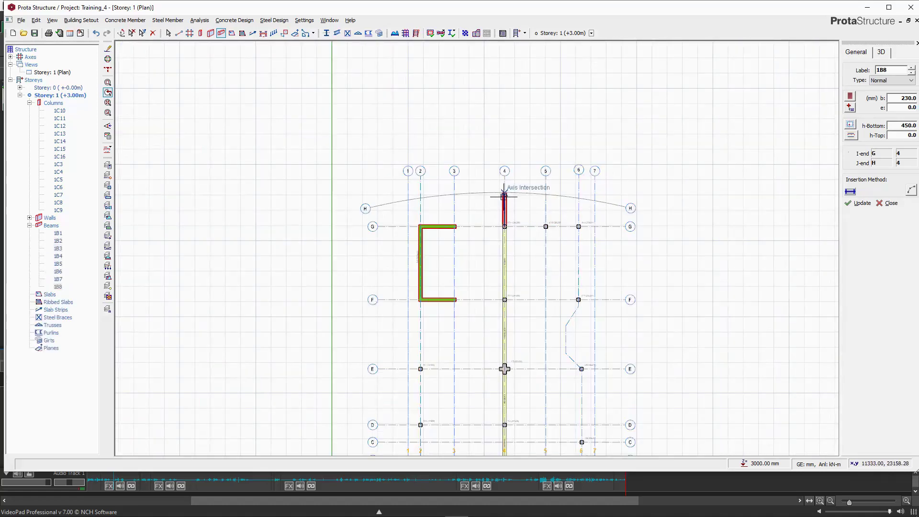
scroll(504, 194, "down", 2)
scroll(460, 314, "up", 3)
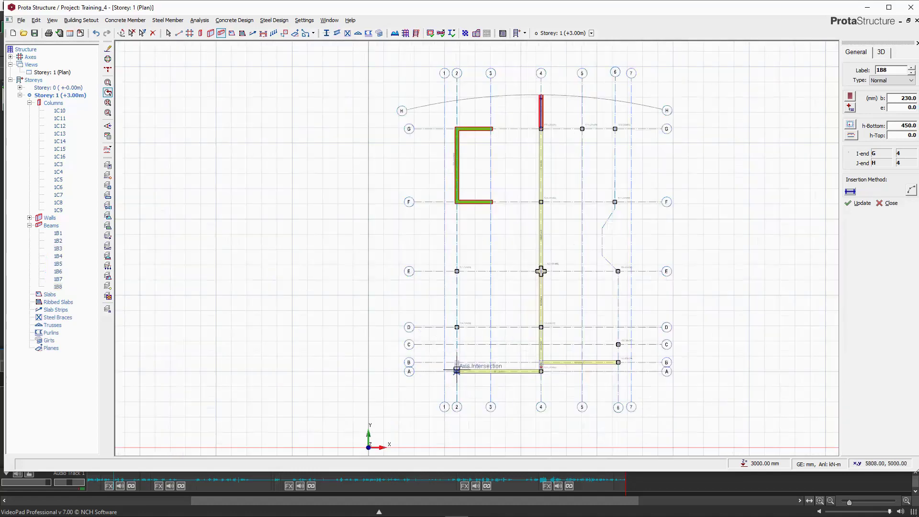
Draw beams along axis 2 (A–F), axis 3 (F–H), axis 5 (G–H), axis G (3–6) and axis 6.
left_click(457, 371)
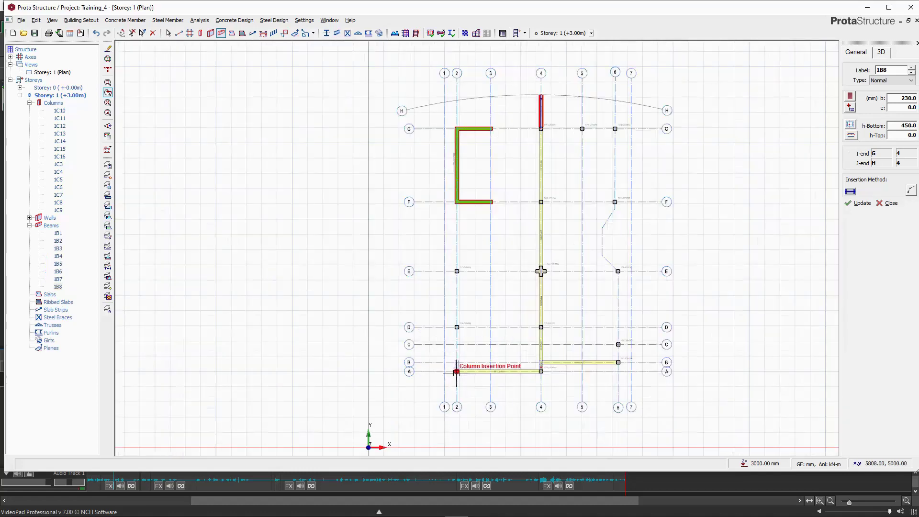
left_click(457, 205)
left_click(492, 202)
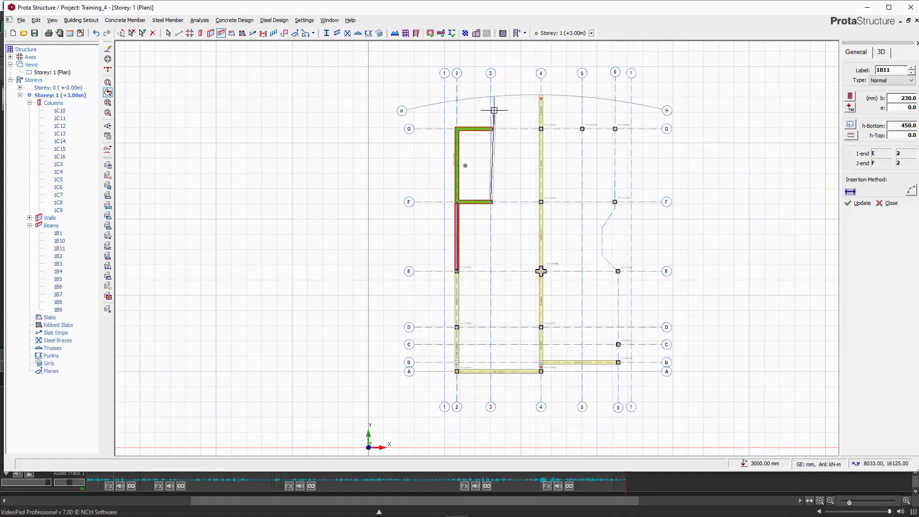
left_click(492, 98)
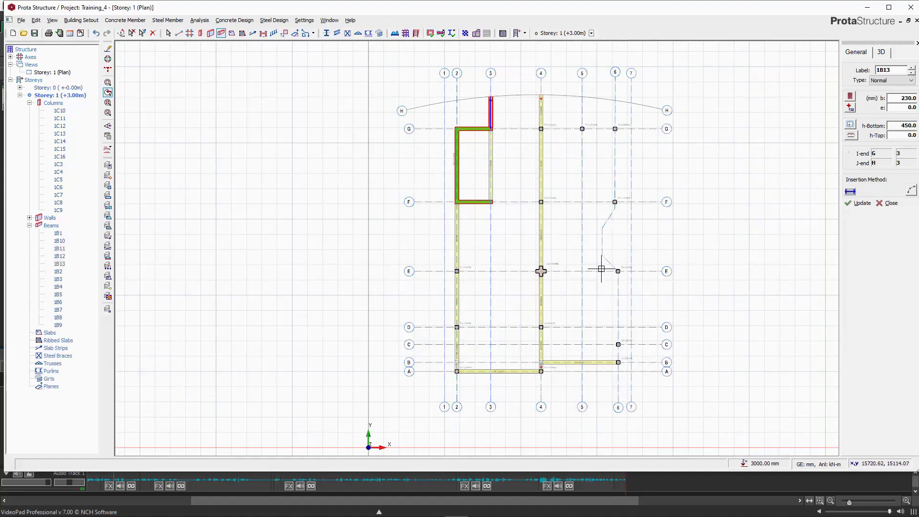
left_click(582, 129)
left_click(582, 98)
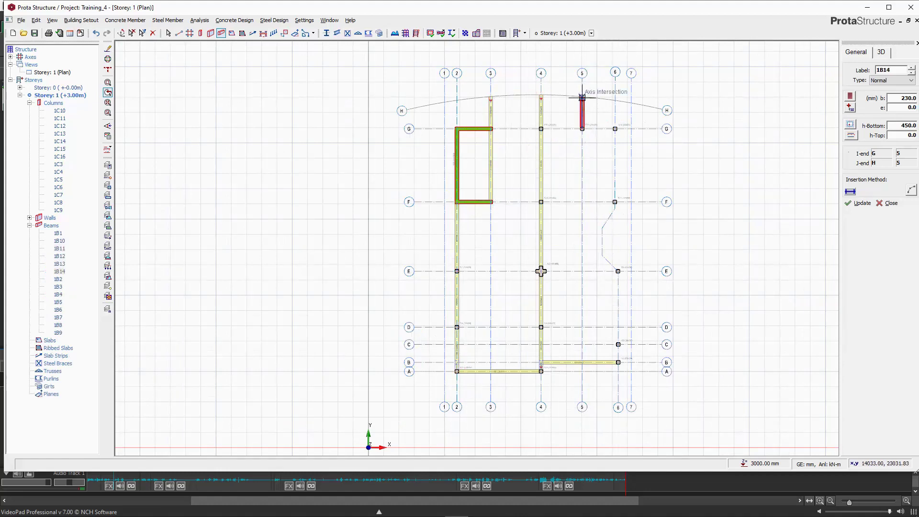
left_click(492, 129)
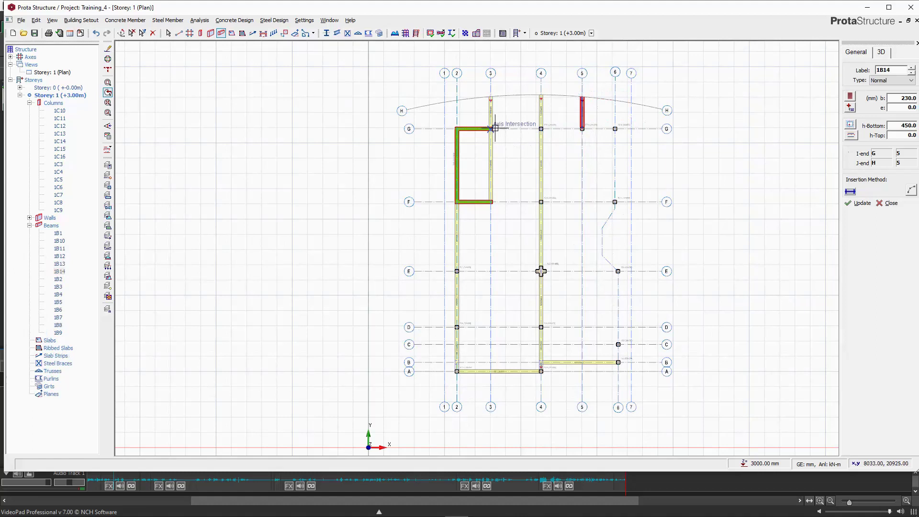
left_click(616, 129)
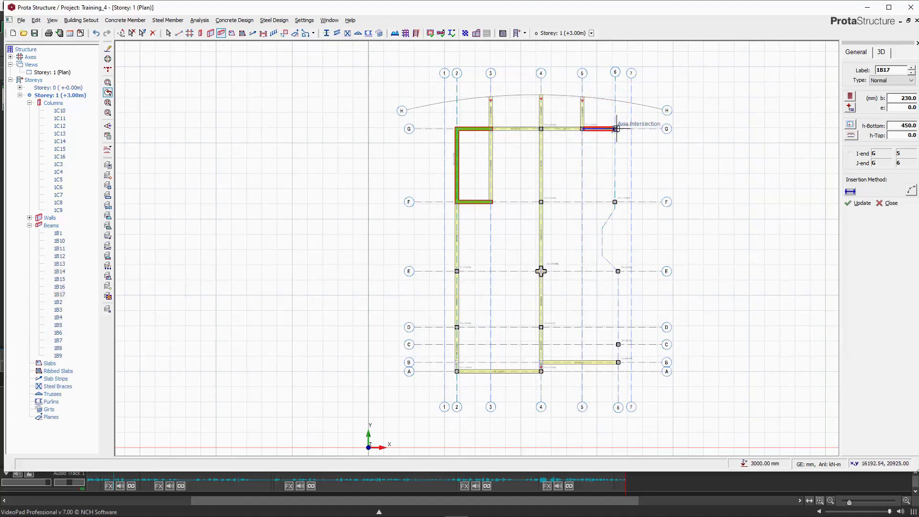
left_click(618, 363)
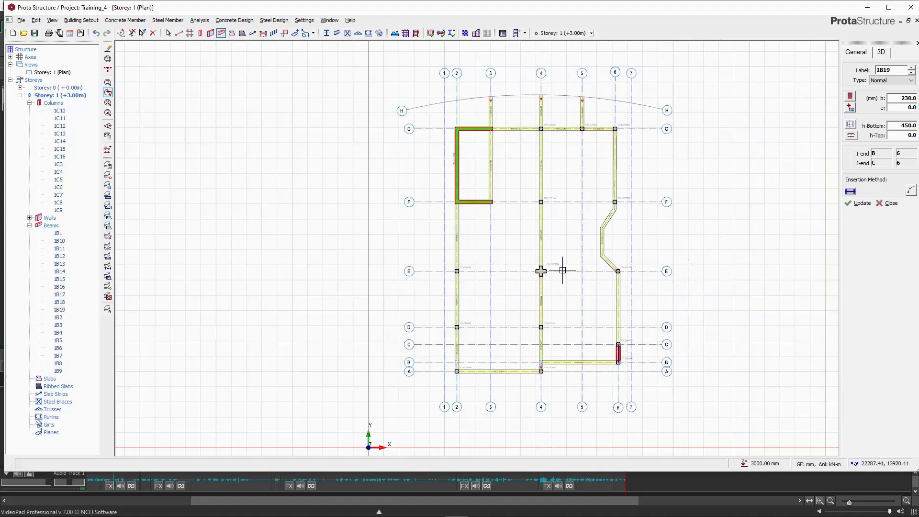
Draw beams along axis E (2–6), axis D (2–4) and axis F (3–6).
left_click(457, 271)
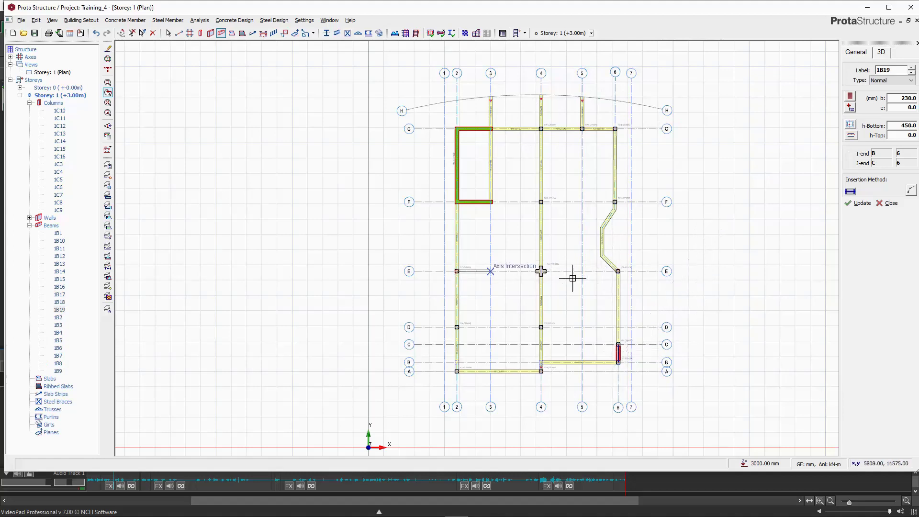
left_click(619, 271)
left_click(457, 327)
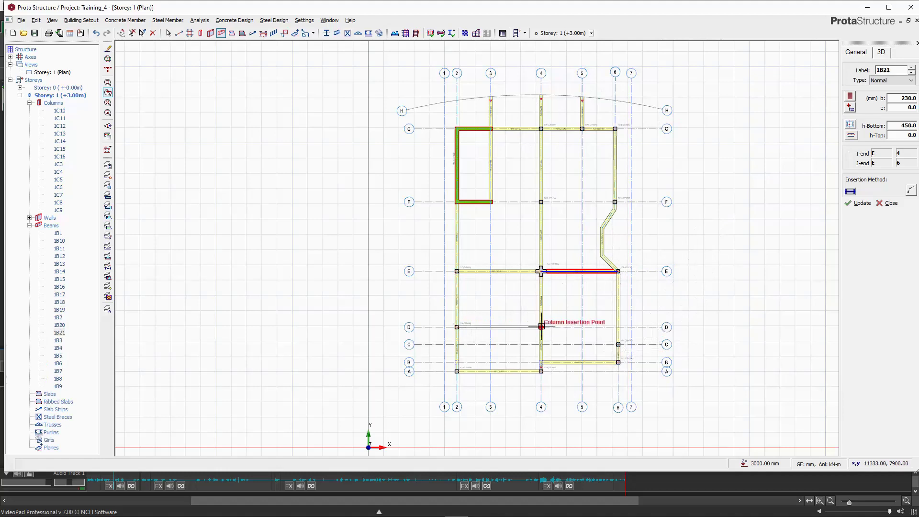
left_click(541, 327)
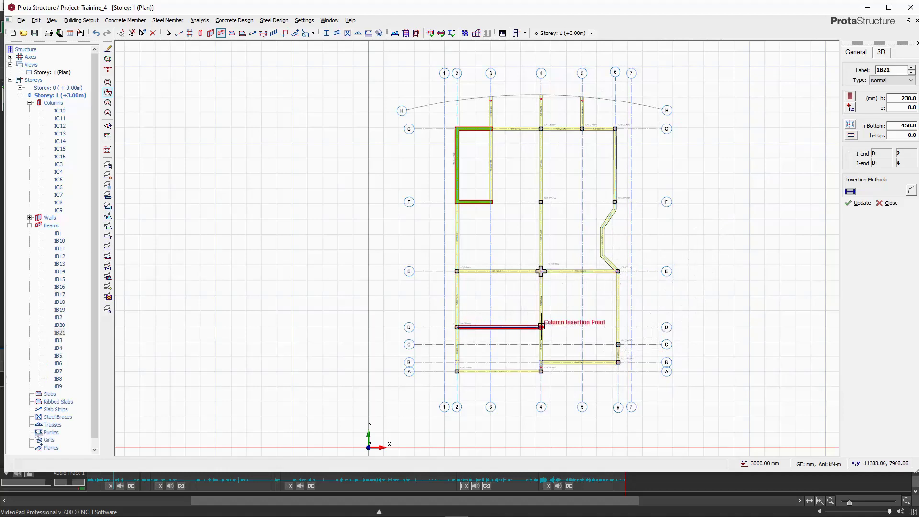
left_click(491, 203)
left_click(615, 201)
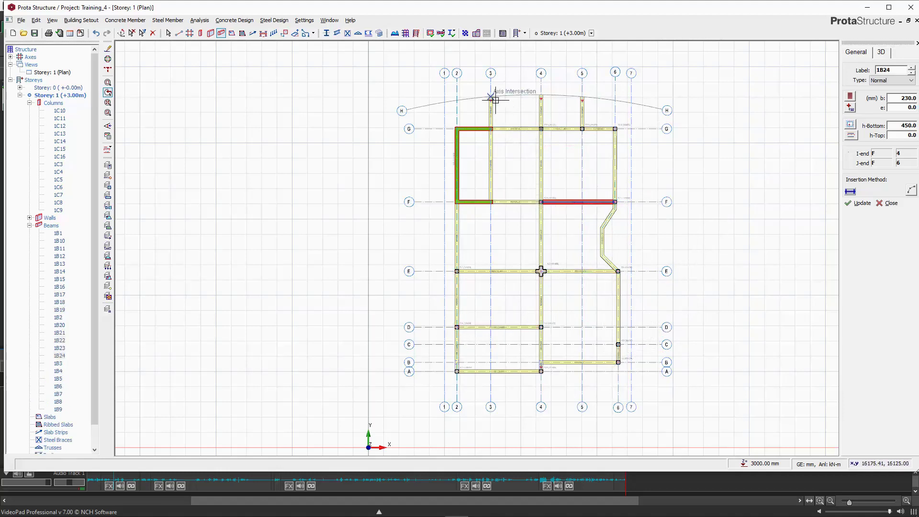
scroll(539, 67, "up", 2)
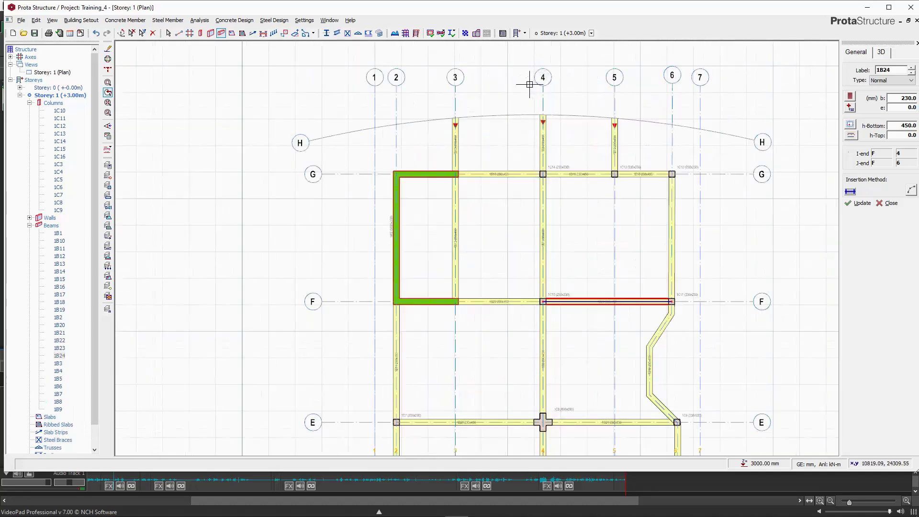
Window the H arc between axes 3 and 5 to create curved beams split at axis 4.
scroll(527, 91, "up", 1)
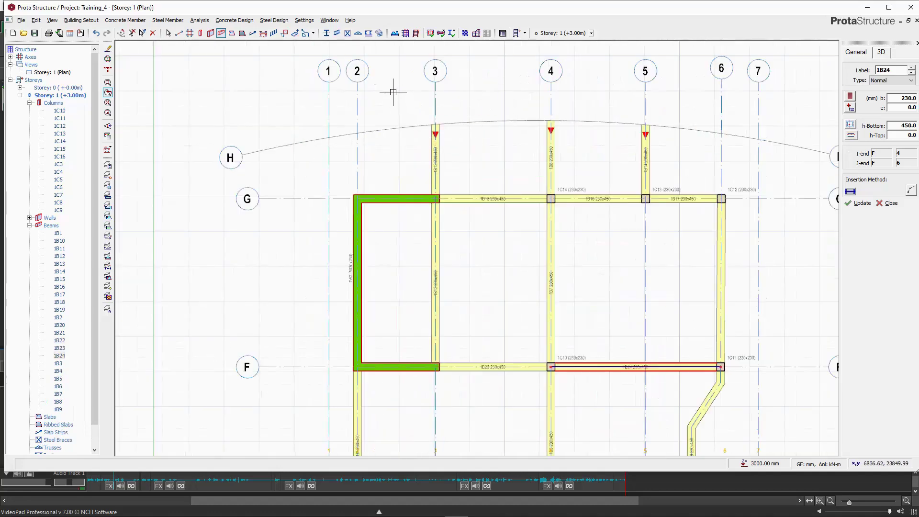
left_click_drag(391, 90, 681, 148)
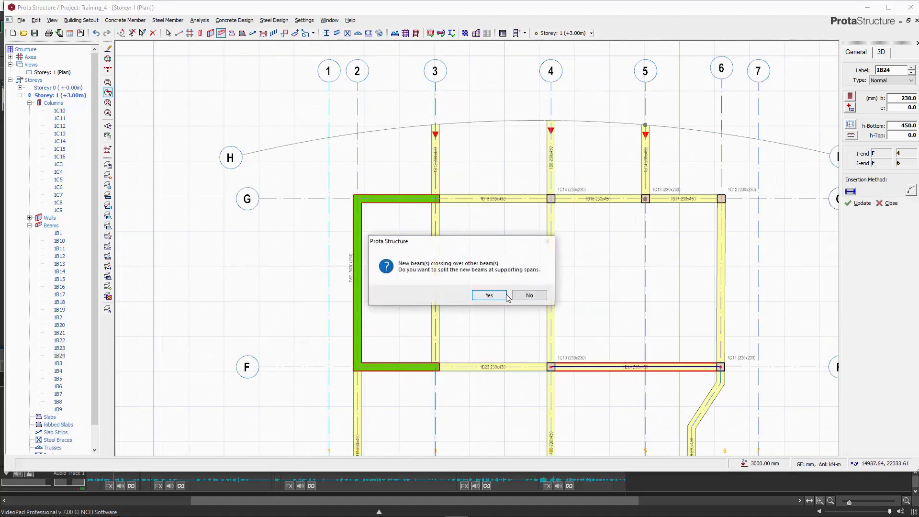
left_click(489, 296)
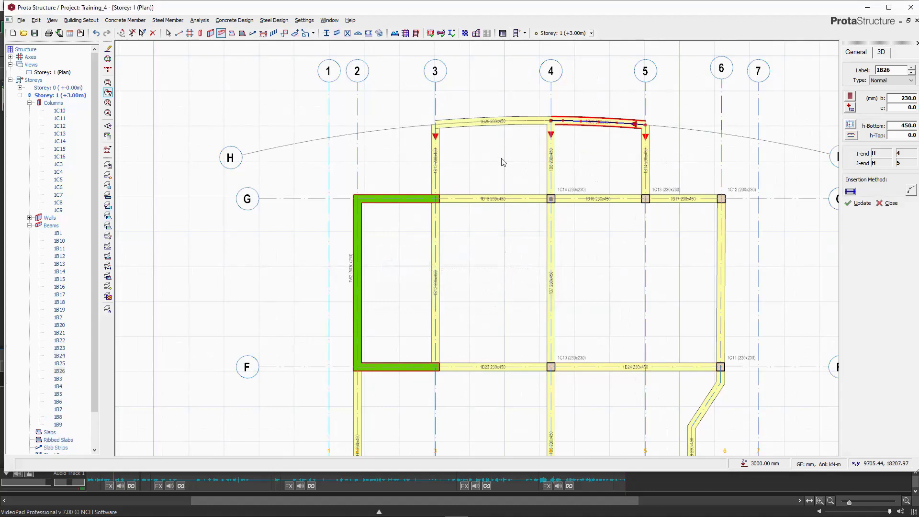
key("Escape")
scroll(478, 125, "down", 2)
scroll(493, 109, "up", 2)
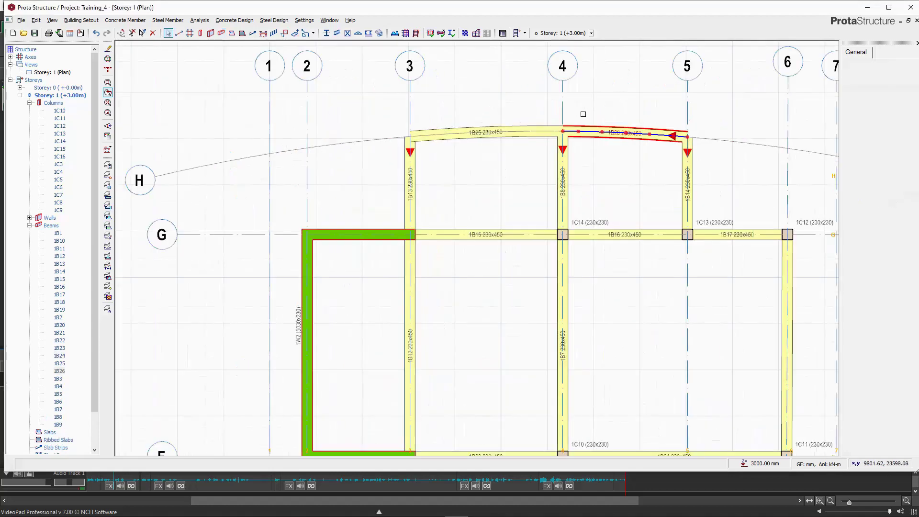
scroll(583, 114, "down", 2)
scroll(613, 394, "up", 2)
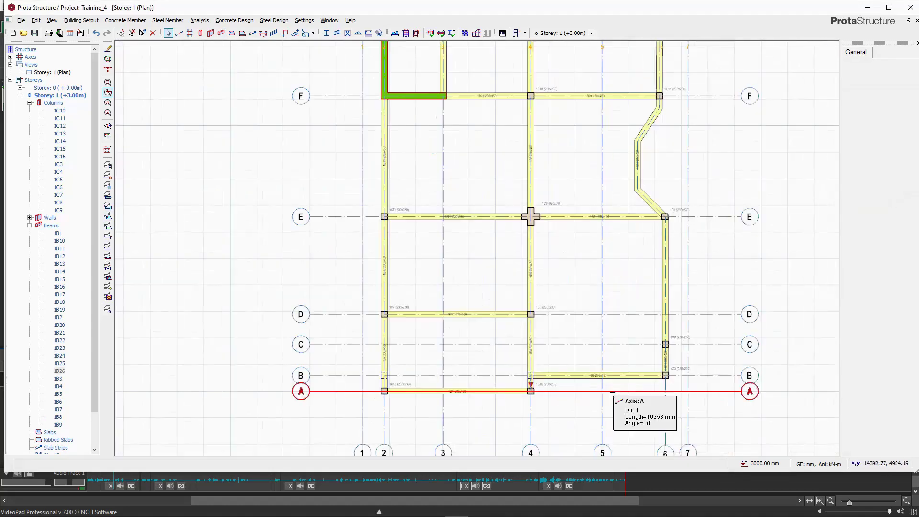
scroll(500, 325, "down", 1)
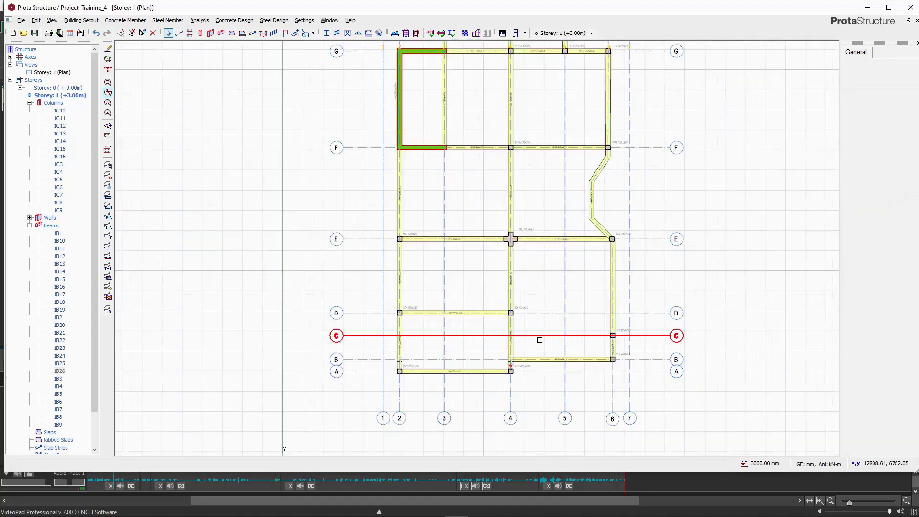
scroll(500, 328, "up", 1)
scroll(501, 332, "down", 1)
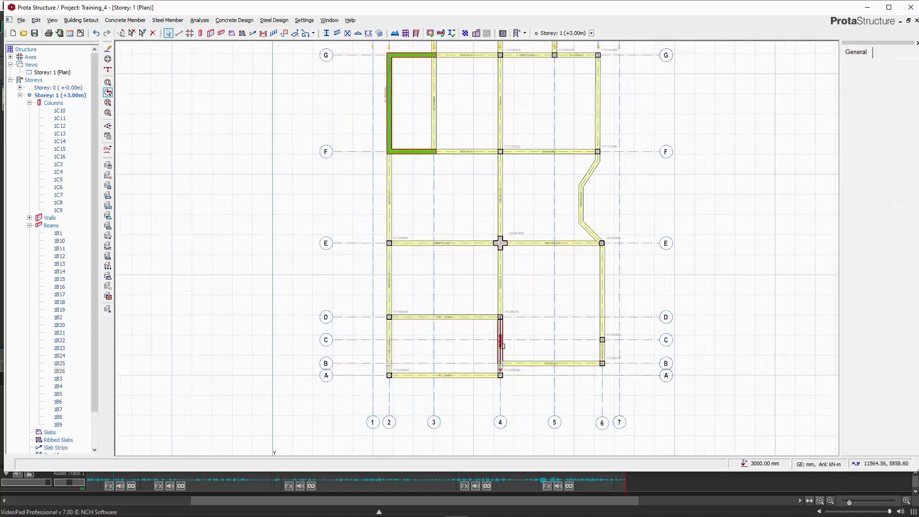
scroll(536, 323, "up", 1)
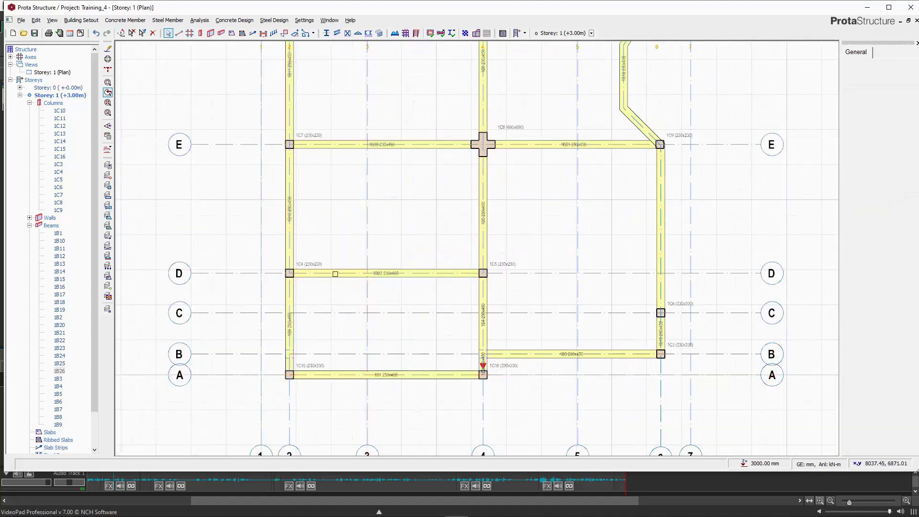
right_click(34, 68)
Add a 3D view of the storey and zoom in on the beams near axis 4.
left_click(47, 81)
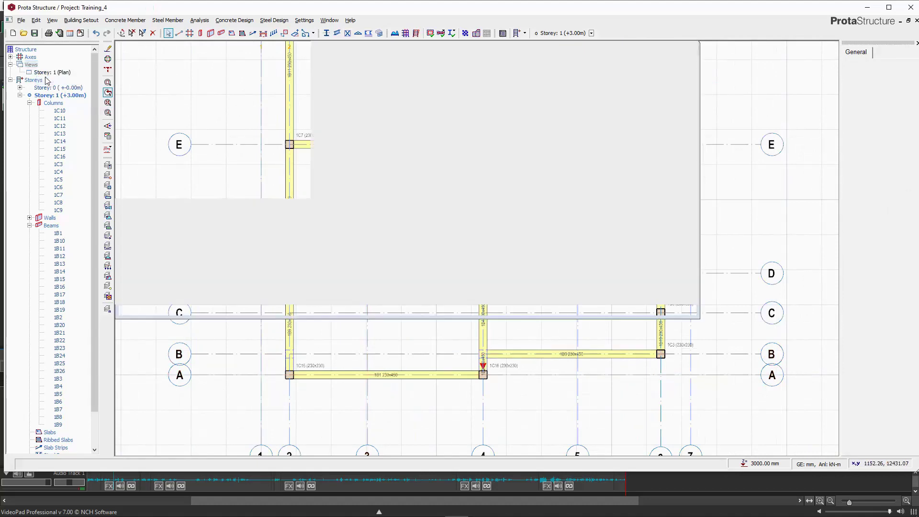
left_click_drag(378, 268, 416, 265)
scroll(416, 265, "up", 5)
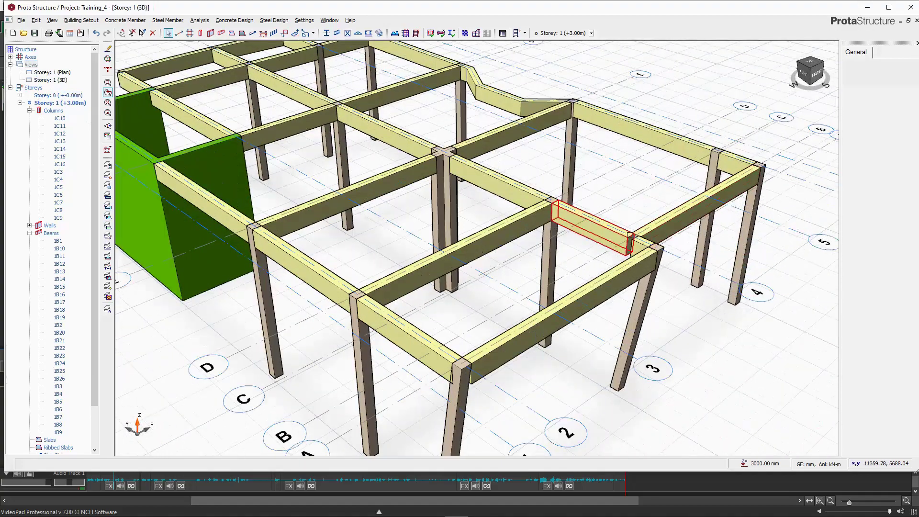
scroll(630, 235, "down", 2)
scroll(623, 234, "up", 5)
left_click_drag(564, 211, 498, 199)
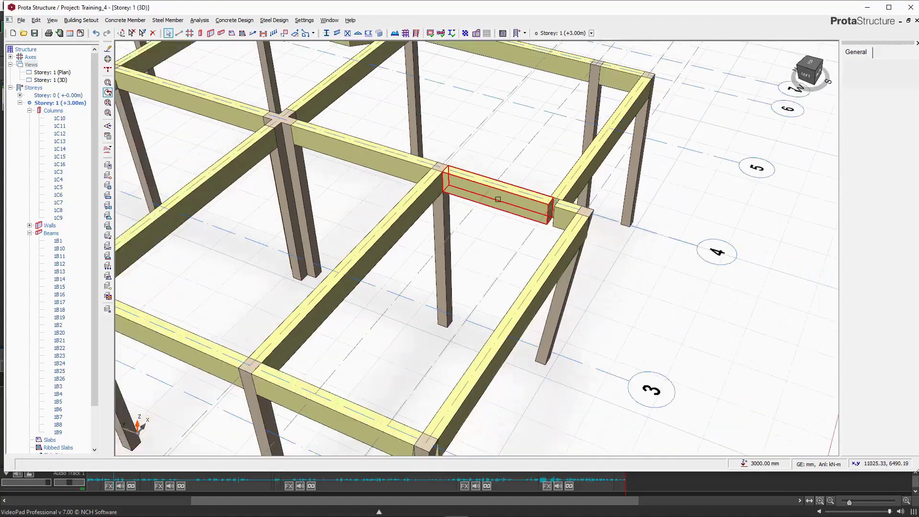
scroll(551, 210, "up", 4)
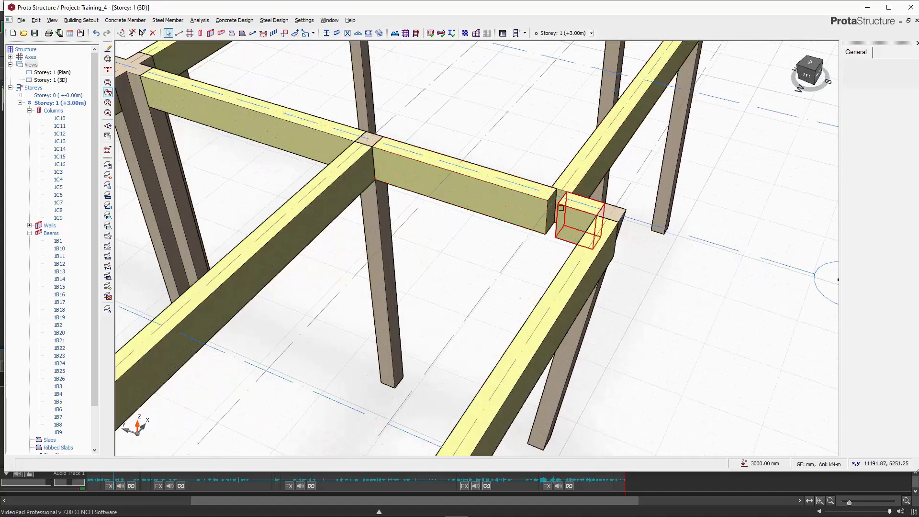
scroll(513, 200, "down", 3)
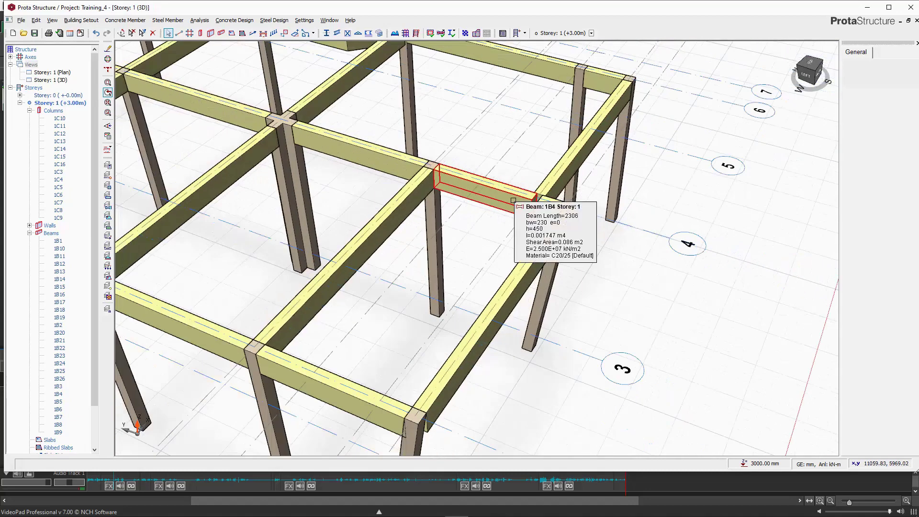
Delete beams 1B4 and 1B2, then select beam 1B5.
left_click(513, 201)
left_click(544, 206)
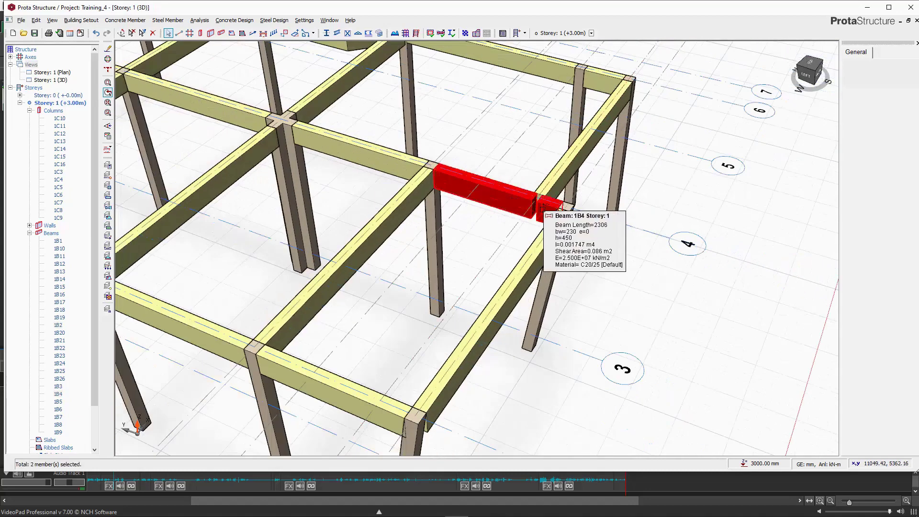
left_click(496, 159)
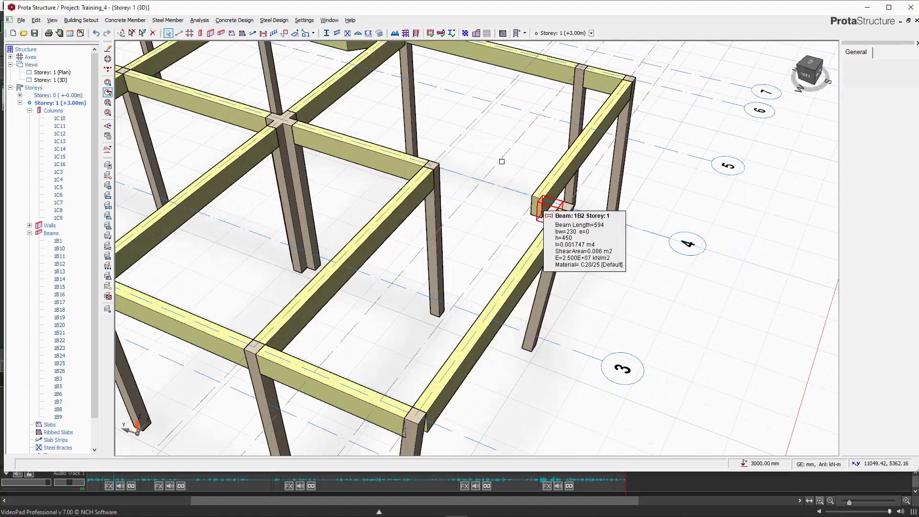
left_click(388, 160)
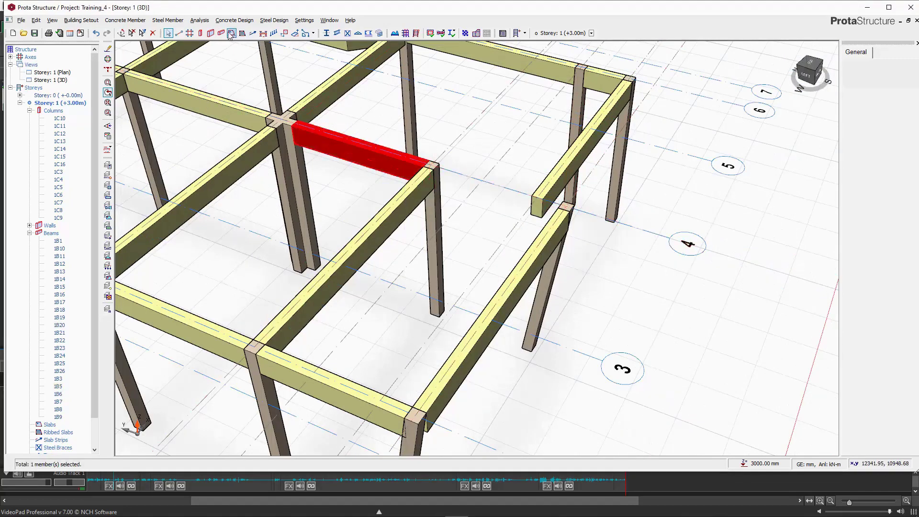
Insert beam 1B27 between the column ends on axis 4 from A to D, without splitting at crossings.
double_click(407, 153)
scroll(434, 163, "up", 3)
left_click(430, 166)
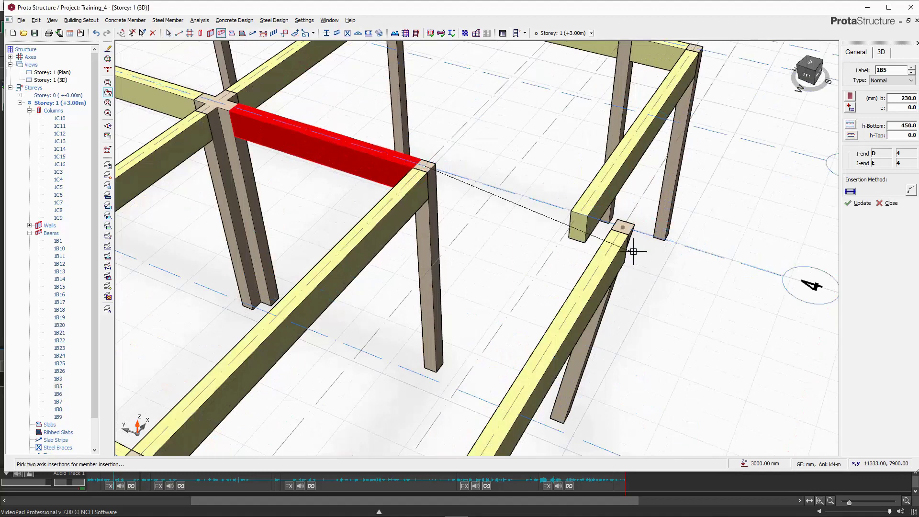
left_click(632, 227)
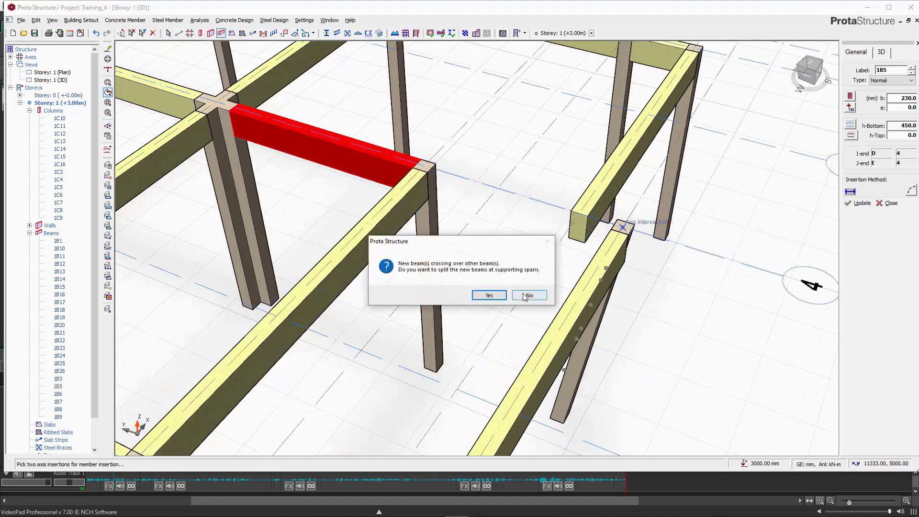
left_click(524, 296)
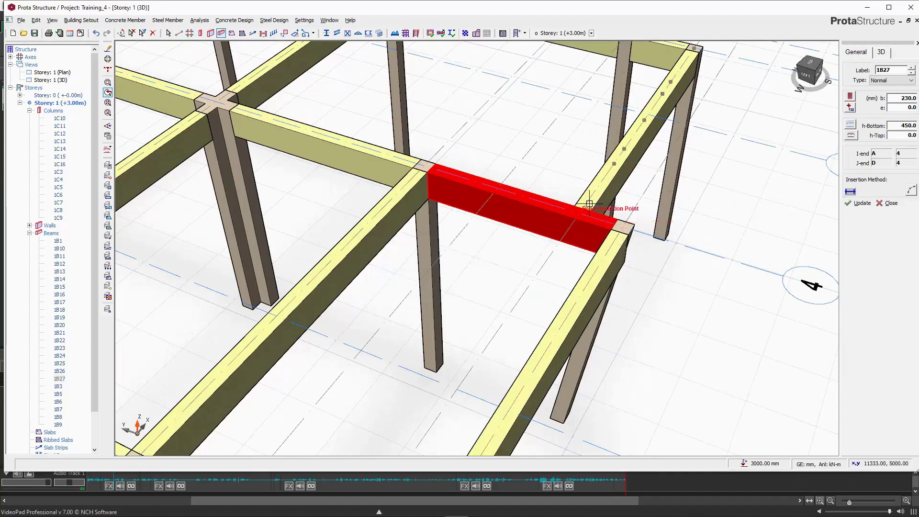
scroll(620, 235, "down", 5)
mouse_move(599, 229)
middle_mouse_down()
mouse_move(586, 237)
mouse_move(615, 197)
middle_mouse_up()
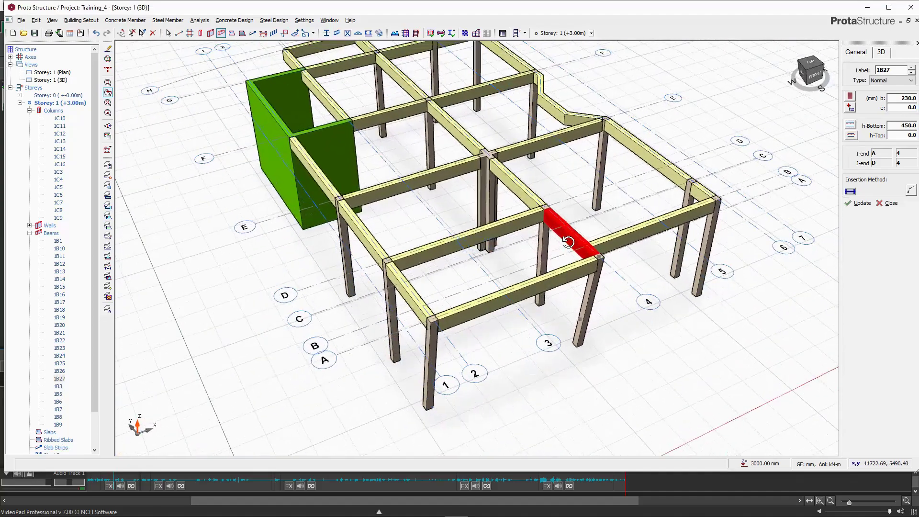
scroll(406, 247, "up", 2)
scroll(406, 247, "down", 5)
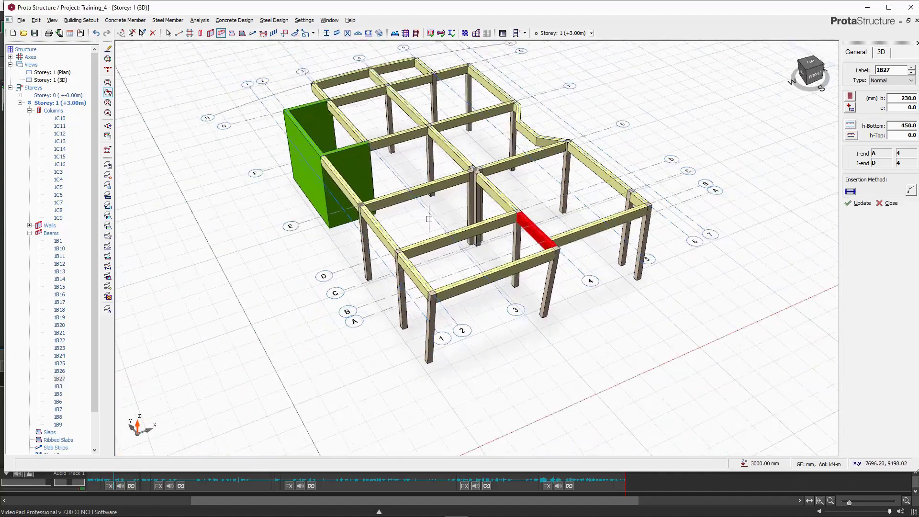
scroll(284, 84, "up", 2)
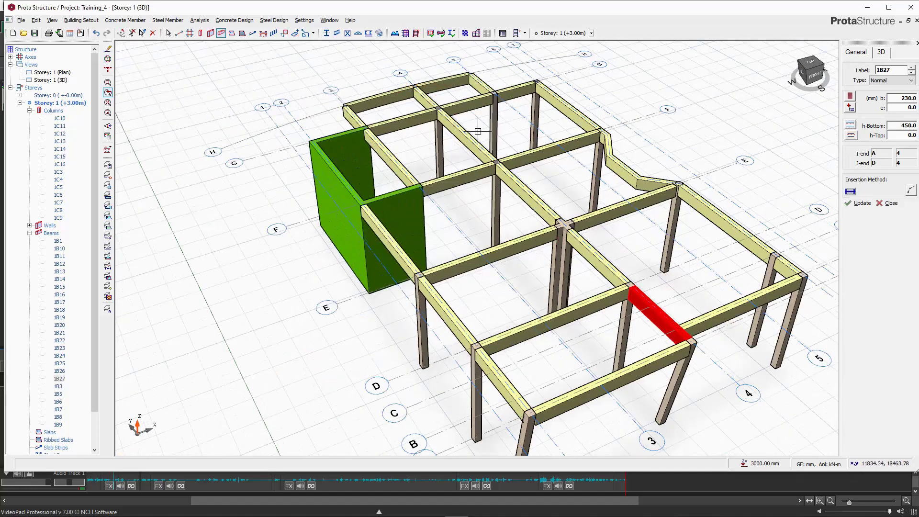
scroll(466, 129, "down", 1)
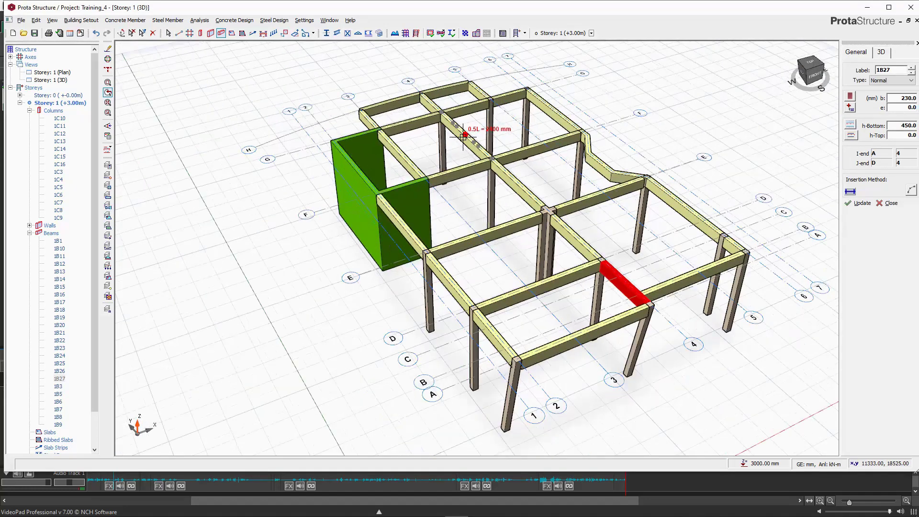
Tile the 3D and plan windows vertically and end beam insertion.
left_click(330, 20)
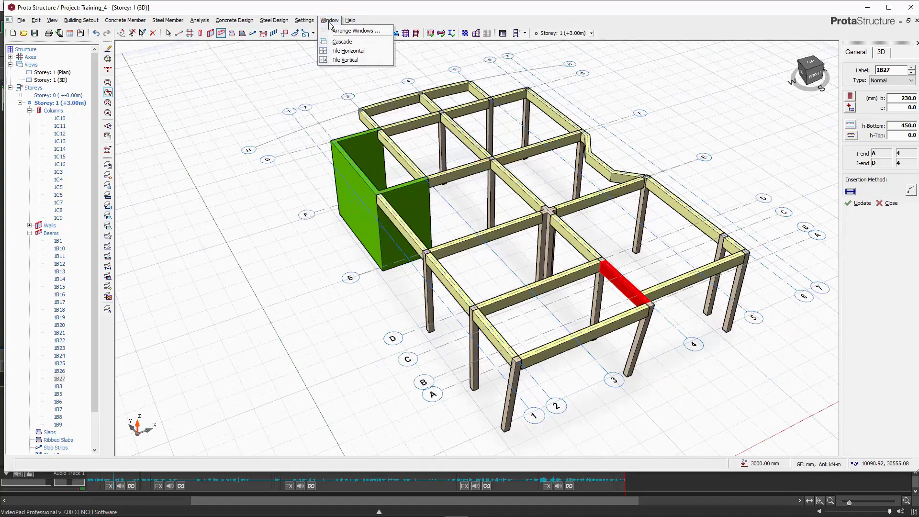
left_click(343, 67)
scroll(345, 127, "down", 3)
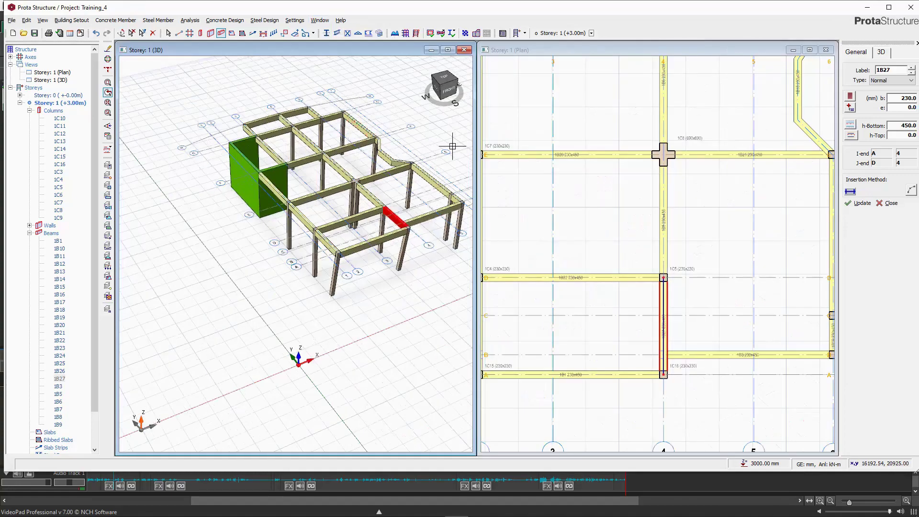
scroll(491, 167, "up", 3)
scroll(511, 196, "down", 6)
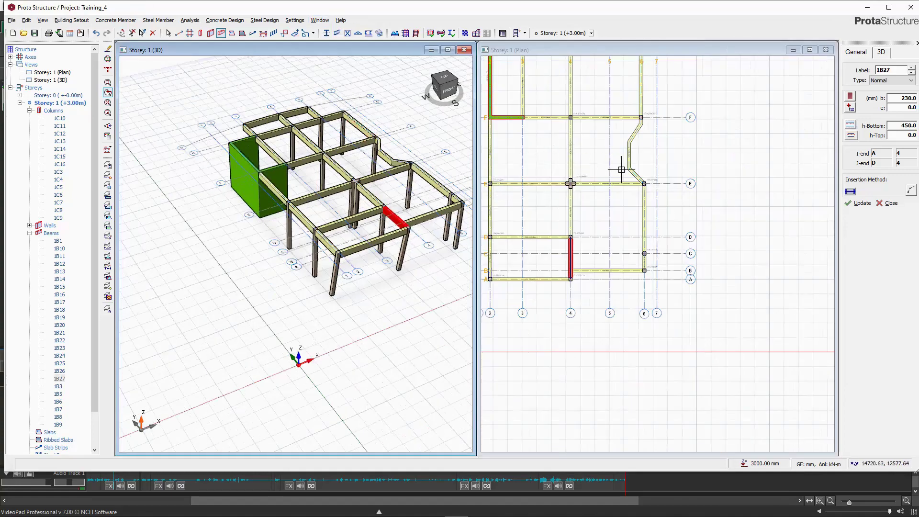
scroll(622, 169, "down", 2)
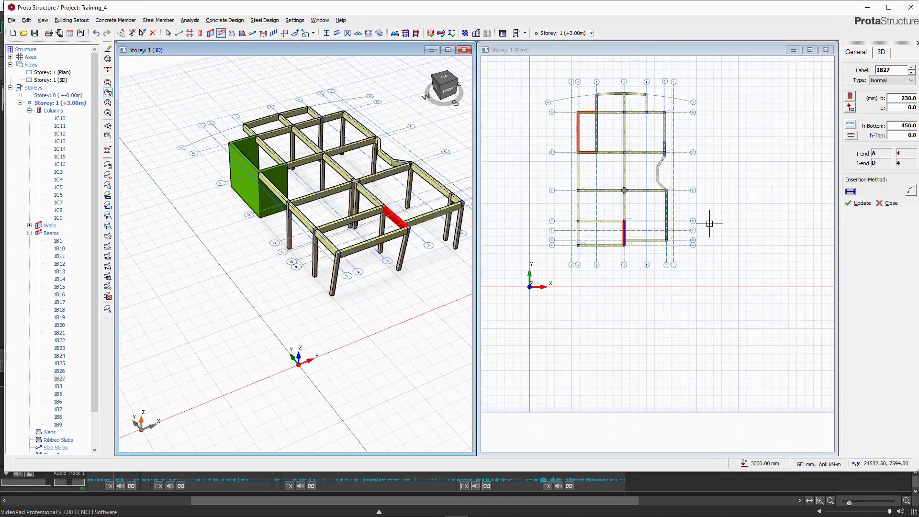
key("Escape")
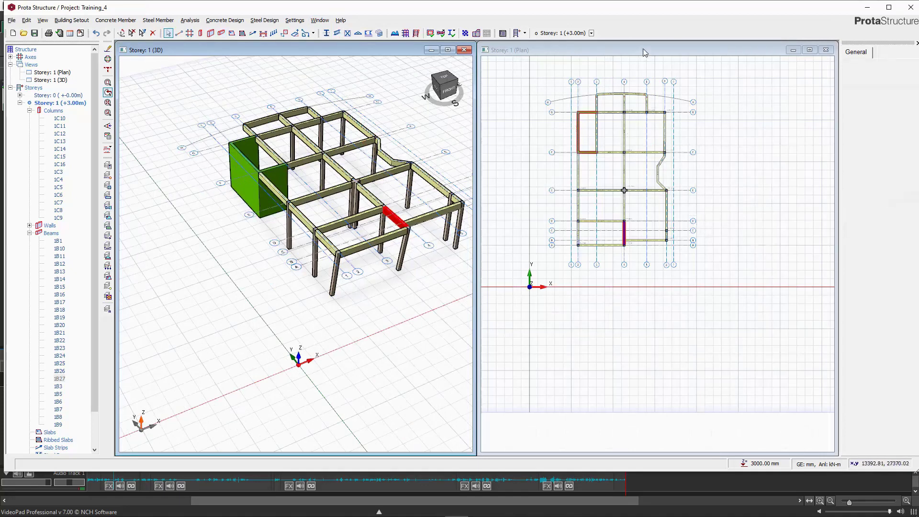
Re-tile the windows with the plan view on the left and orbit the 3D model slightly.
left_click(643, 49)
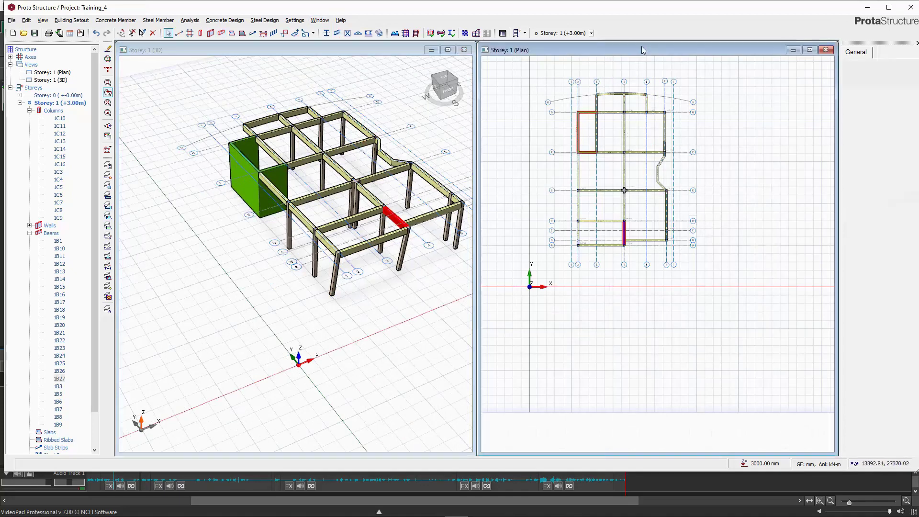
left_click(319, 20)
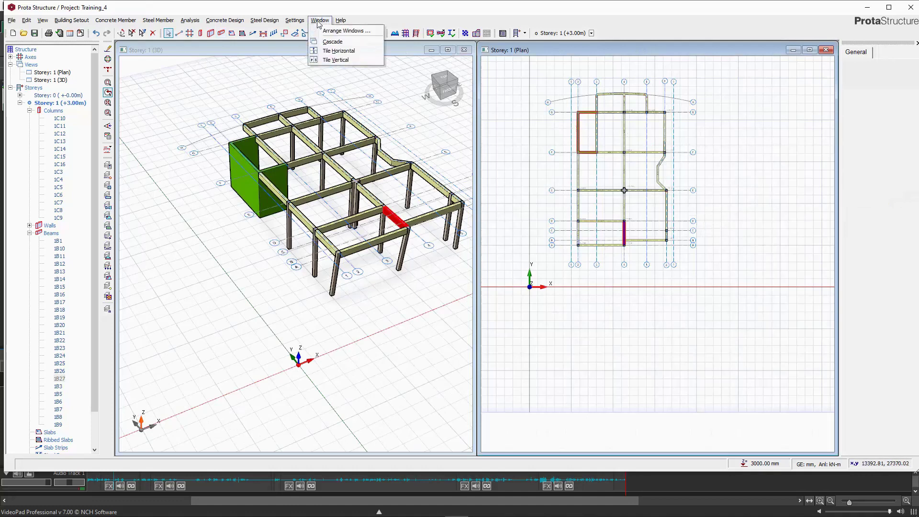
left_click(335, 59)
scroll(213, 147, "down", 2)
scroll(273, 143, "up", 2)
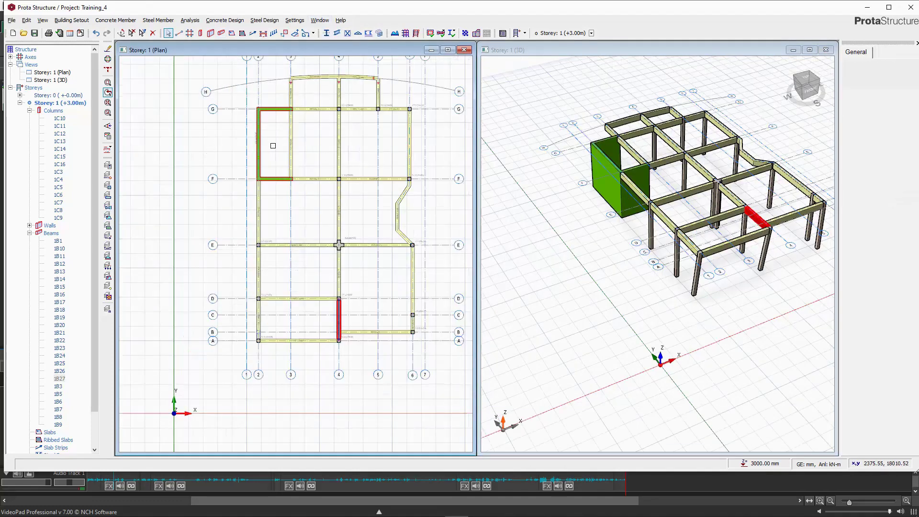
scroll(260, 170, "down", 2)
scroll(358, 185, "up", 1)
scroll(617, 233, "up", 2)
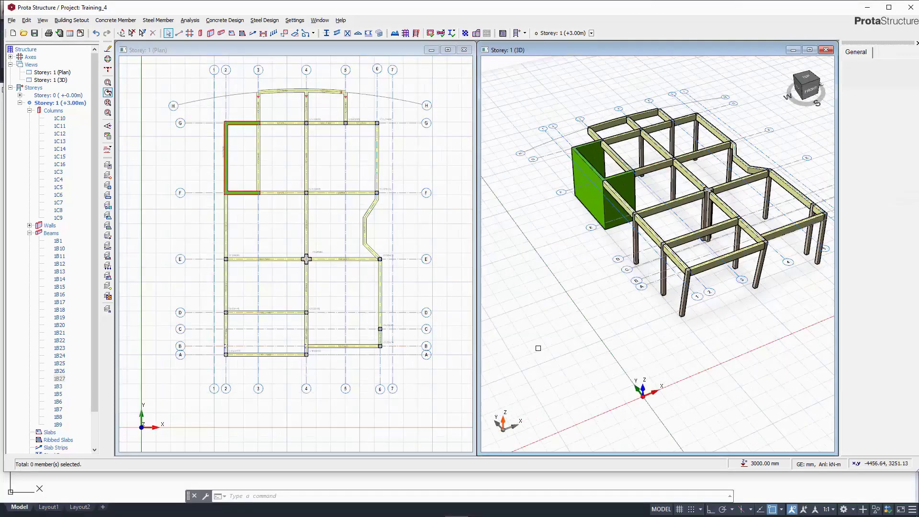
middle_click_drag(565, 317, 570, 261)
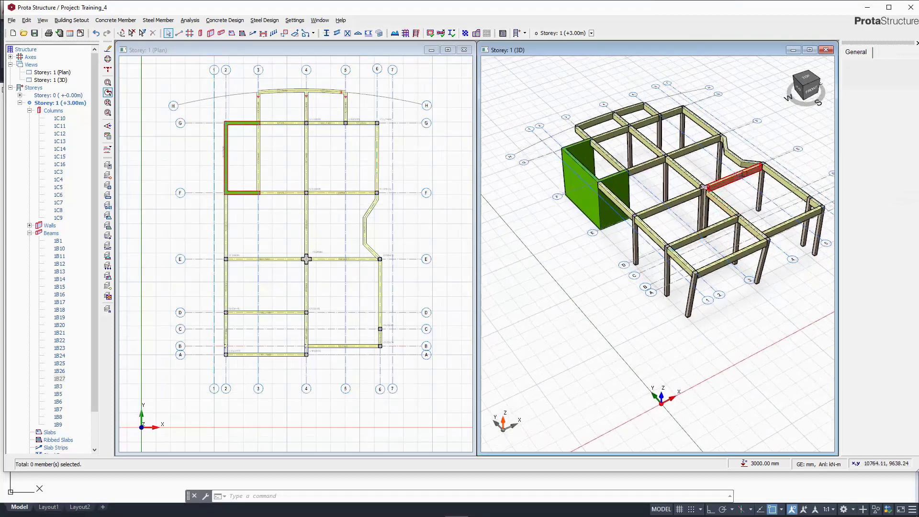
scroll(718, 185, "up", 2)
scroll(718, 185, "down", 2)
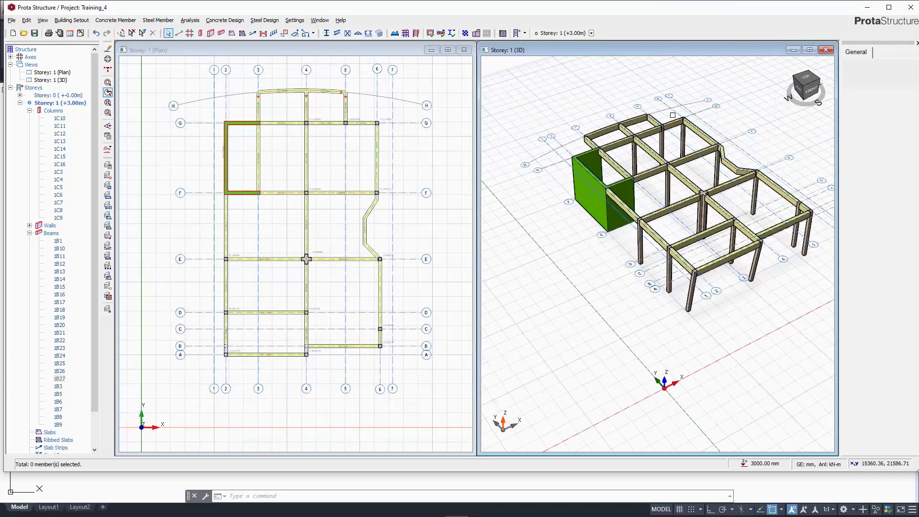
left_click(67, 21)
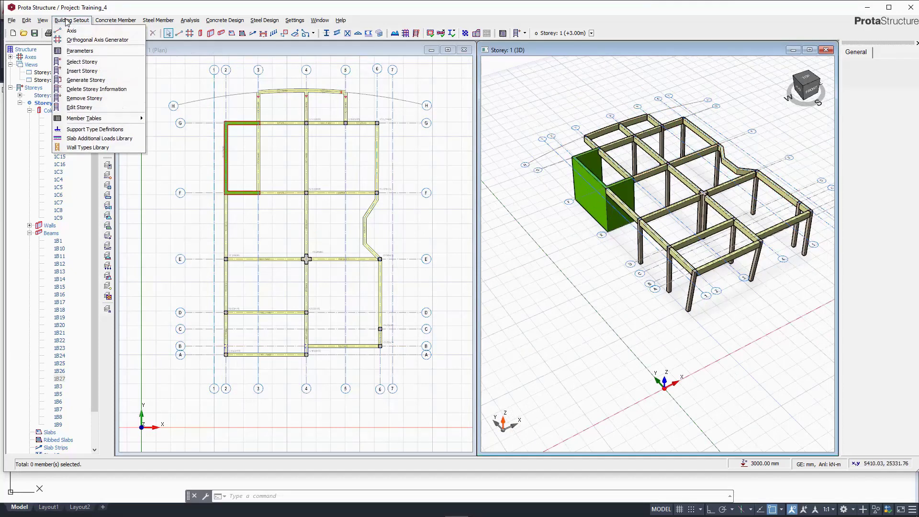
Create the ROOM 2 slab load entry with a 50 mm Cement/Gypsum Floor Screed layer.
left_click(76, 139)
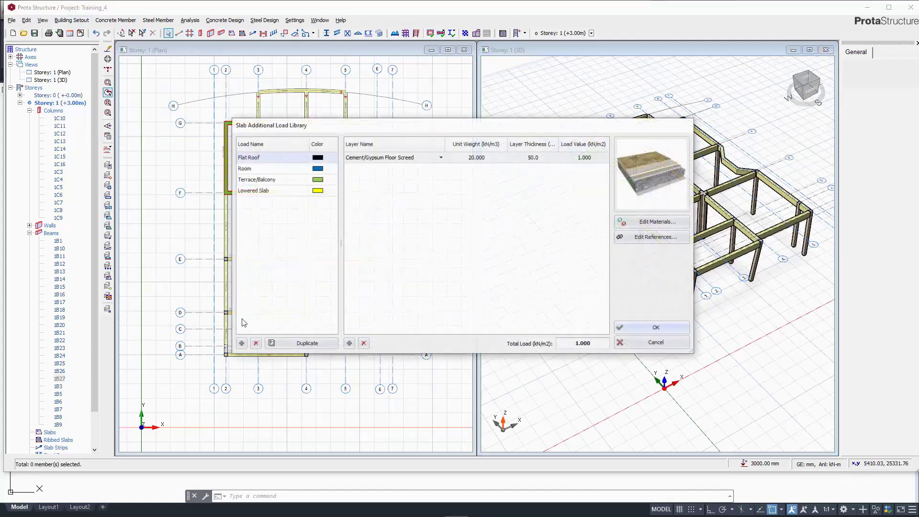
left_click(242, 342)
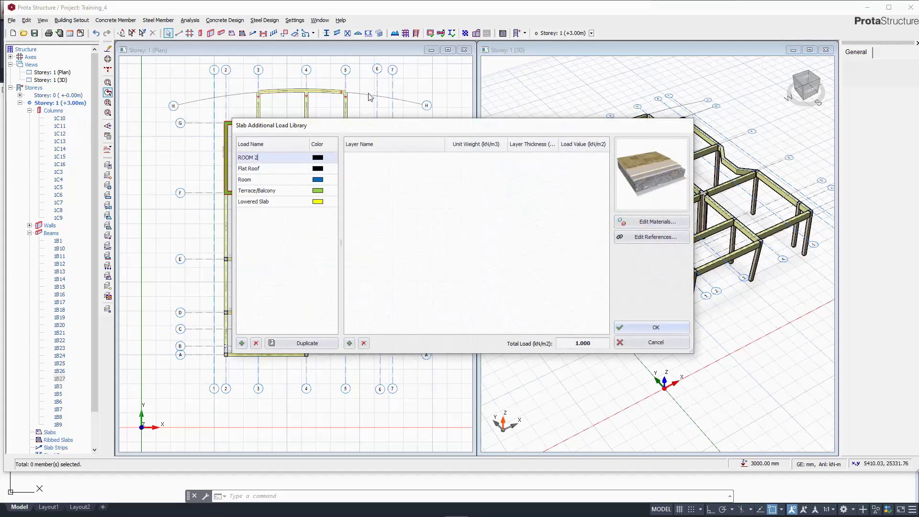
left_click(350, 343)
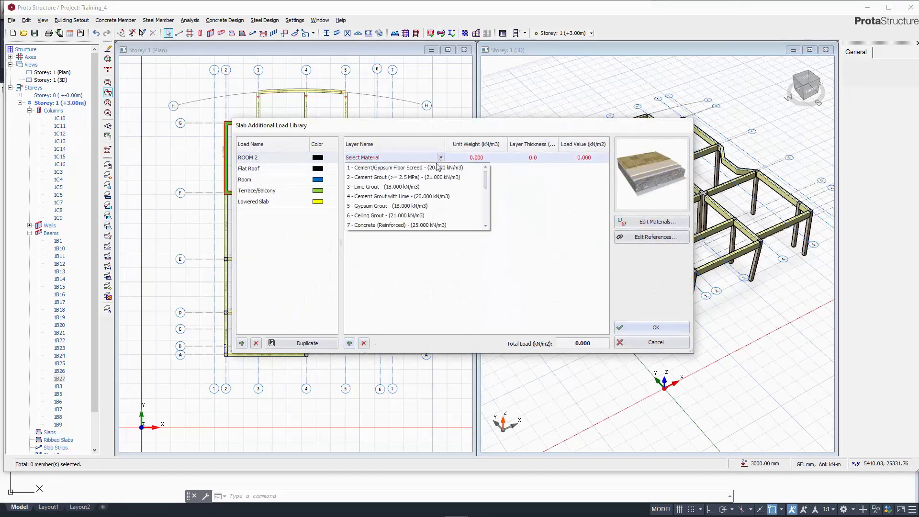
left_click(398, 169)
left_click(546, 158)
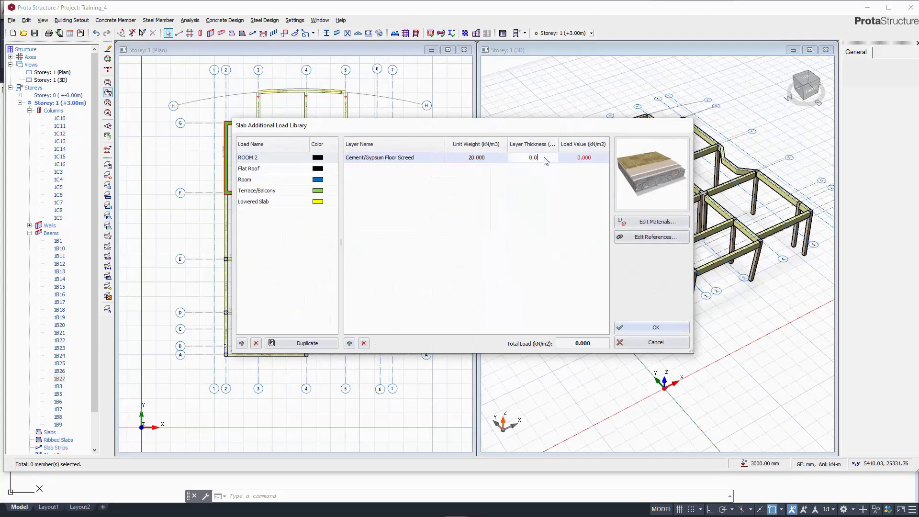
double_click(532, 158)
type("50")
Add a 12 mm Marble layer to the ROOM 2 load.
left_click(350, 344)
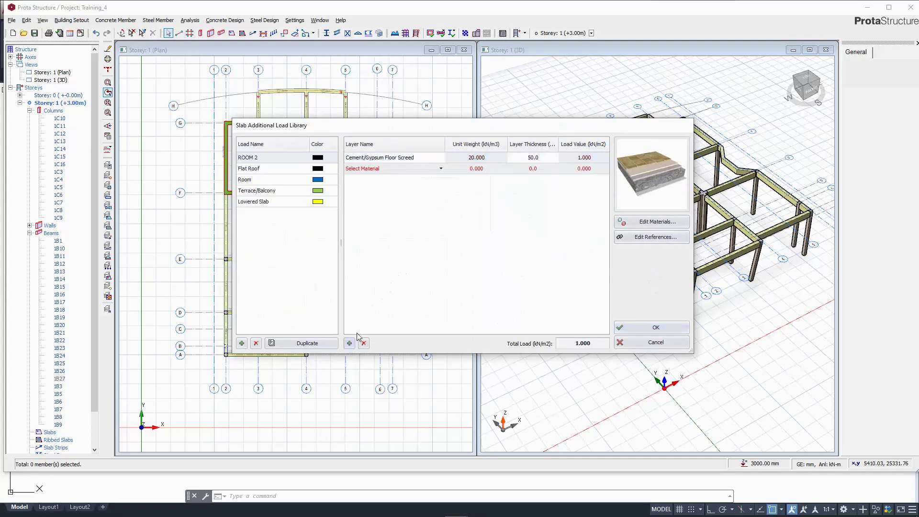
left_click(439, 169)
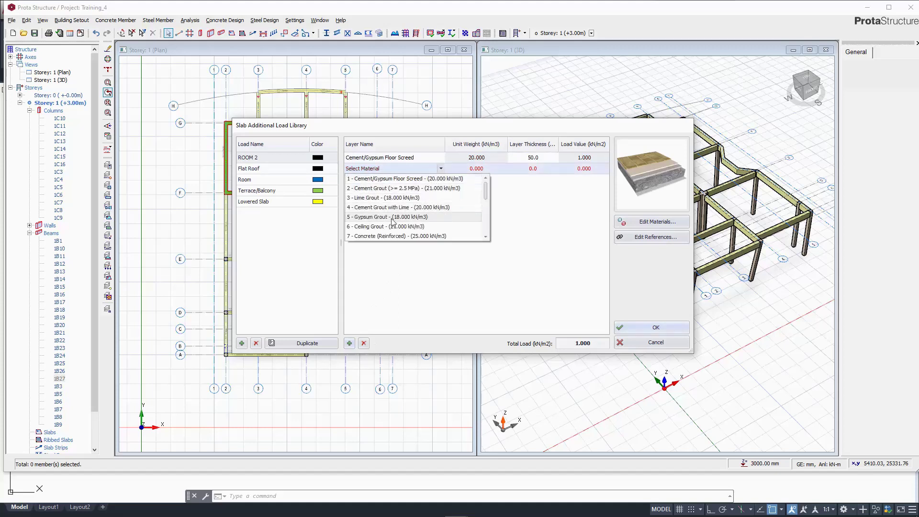
scroll(387, 221, "down", 1)
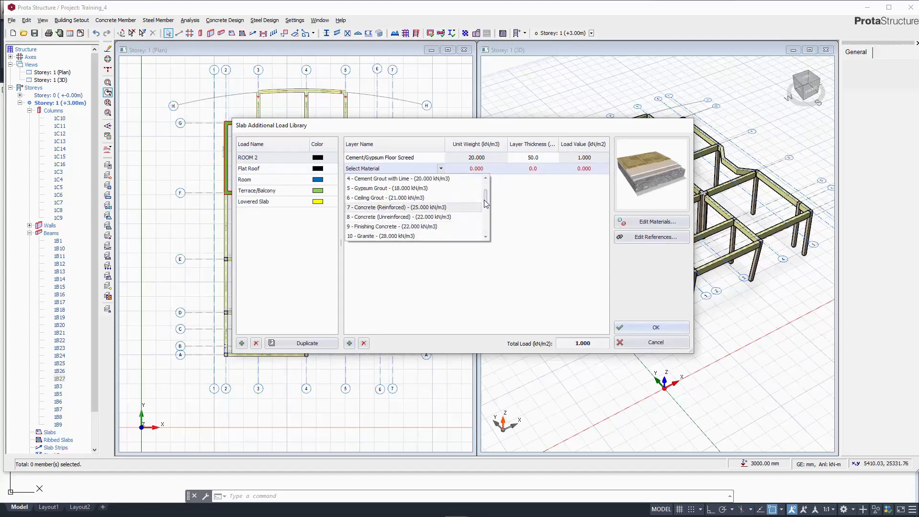
left_click_drag(484, 200, 485, 209)
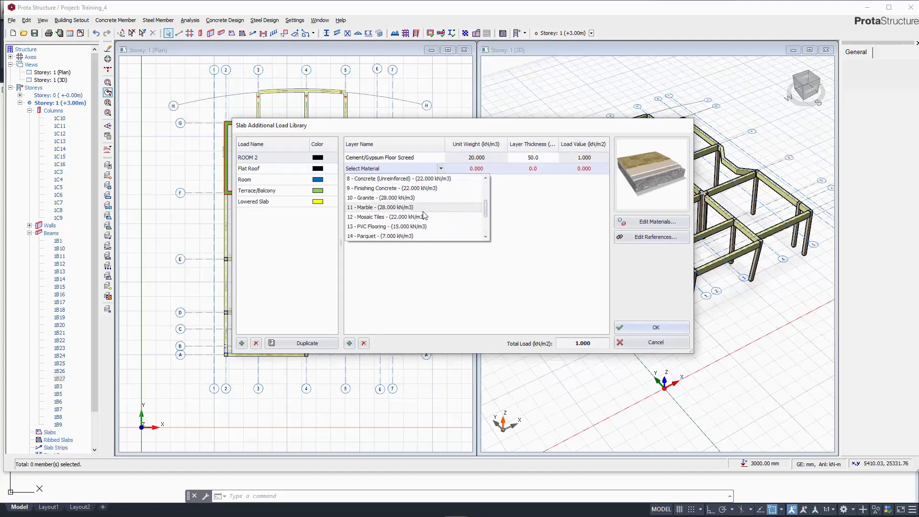
left_click(405, 208)
left_click(531, 169)
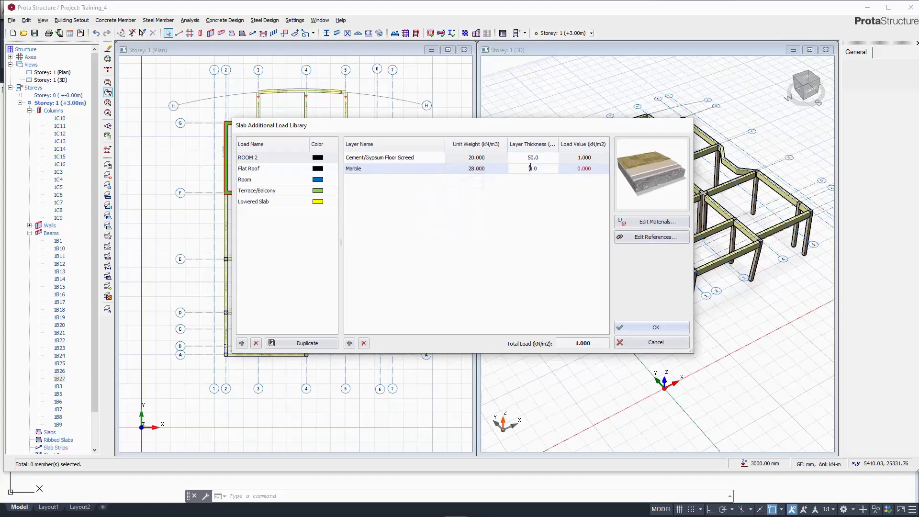
type("12")
Add a 12 mm Ceiling Grout layer, totalling 1.588 kN/m², and close the library.
left_click(350, 344)
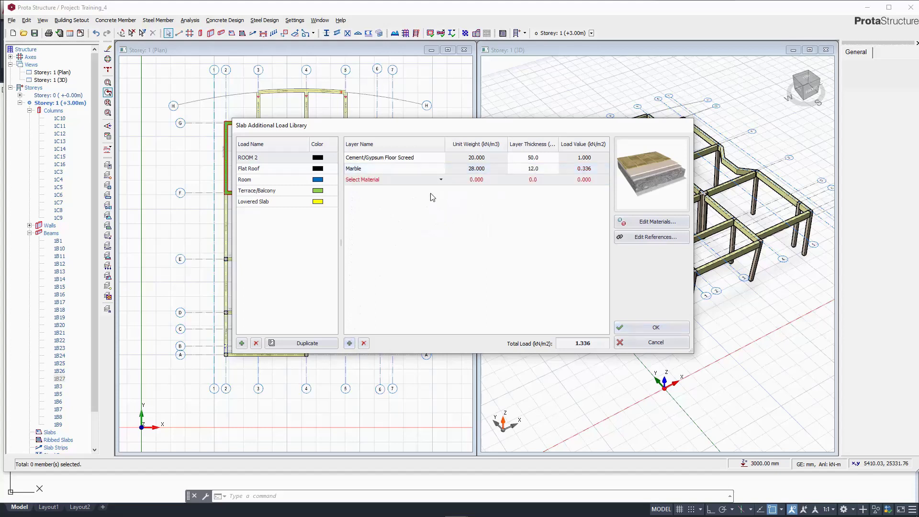
left_click(440, 180)
scroll(376, 247, "down", 4)
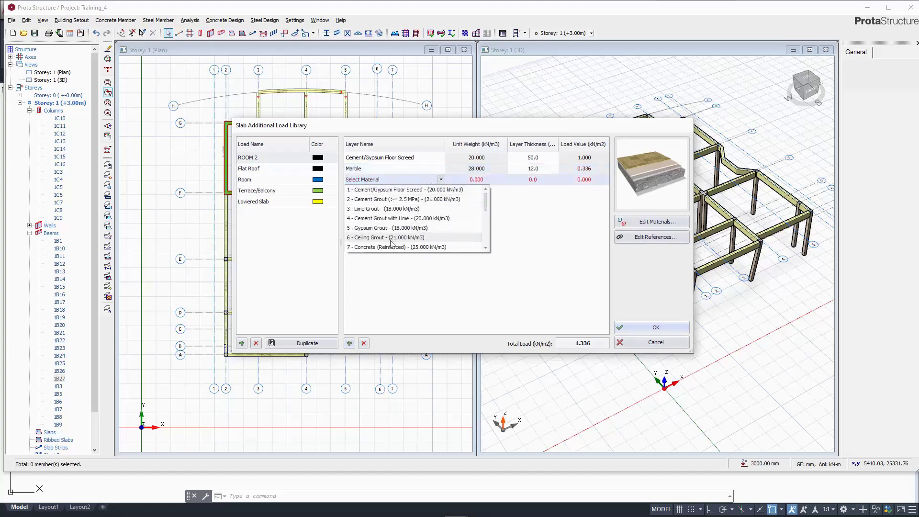
scroll(376, 247, "down", 3)
left_click(377, 241)
left_click(530, 183)
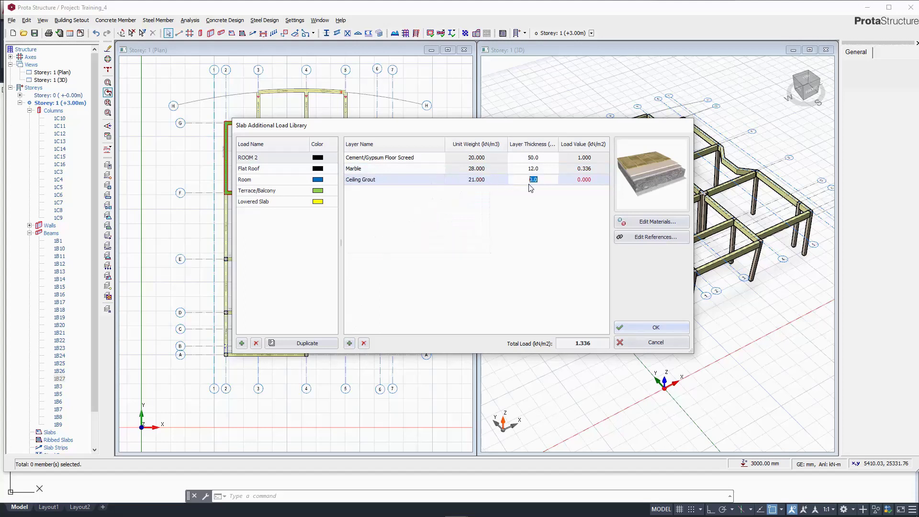
type("12")
left_click(569, 183)
left_click(655, 329)
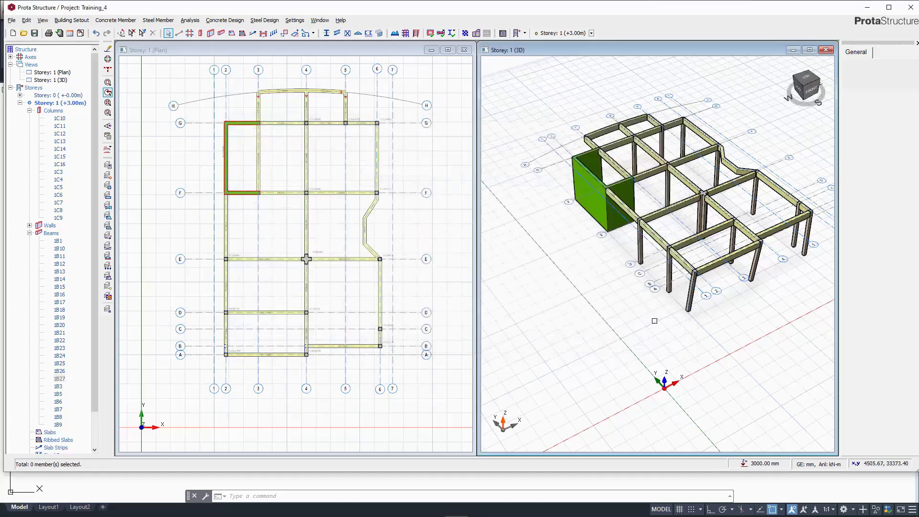
Create a new wall load entry named '225mm BrickWall - Ghana' in the Wall Types Library.
left_click(72, 20)
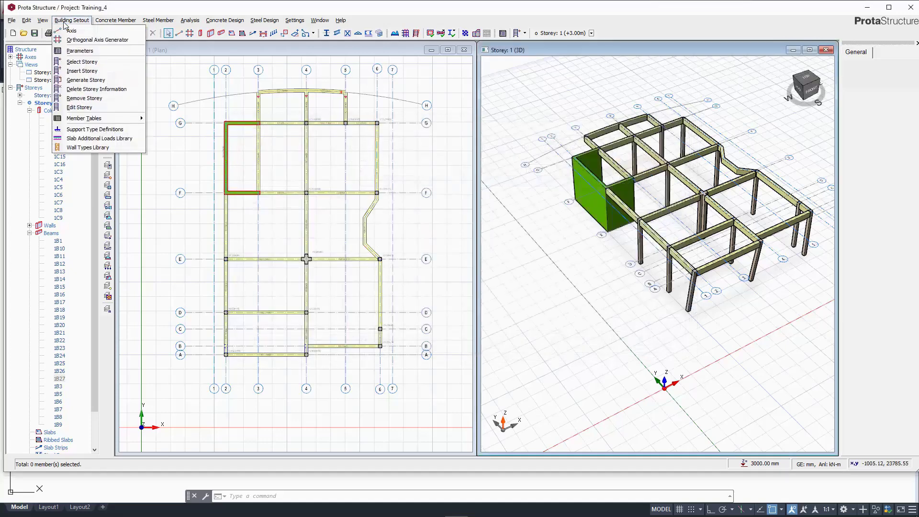
left_click(101, 149)
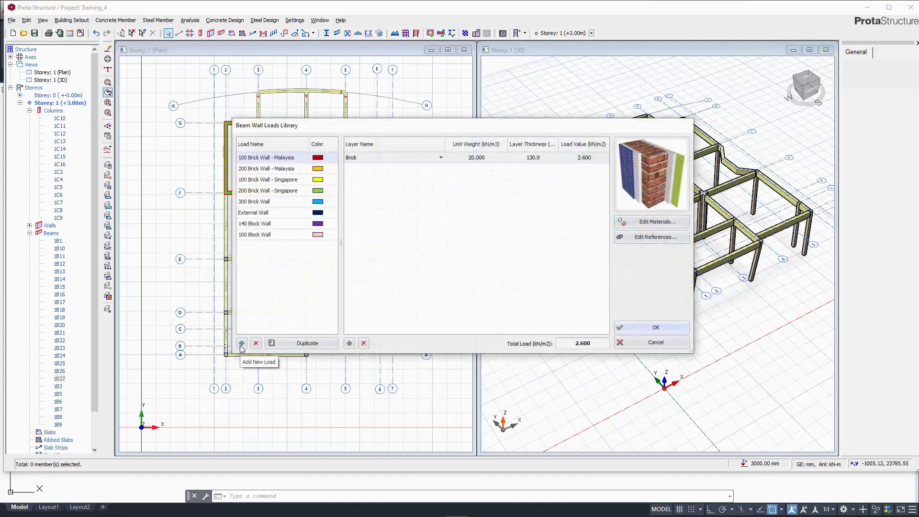
left_click(242, 343)
left_click(251, 159)
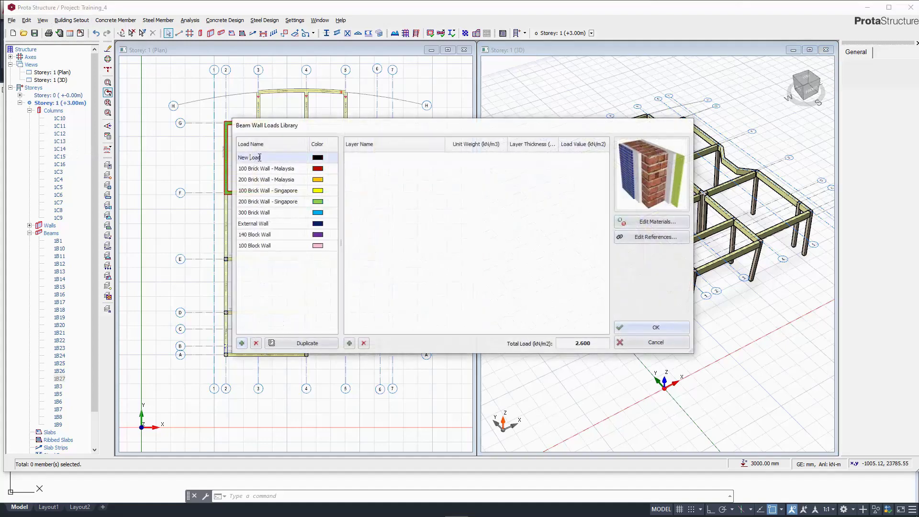
type("225M")
key("BackSpace")
Give the wall load a 225 mm Brick layer.
left_click(350, 343)
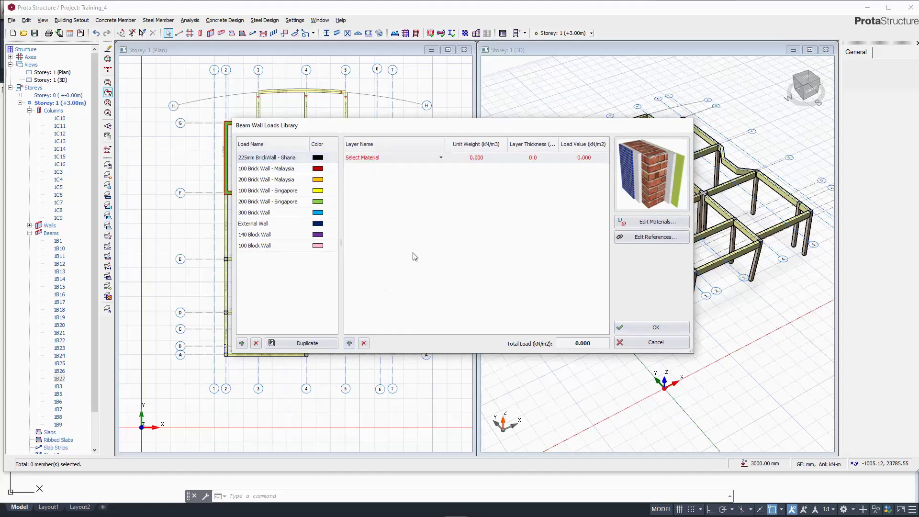
left_click(441, 158)
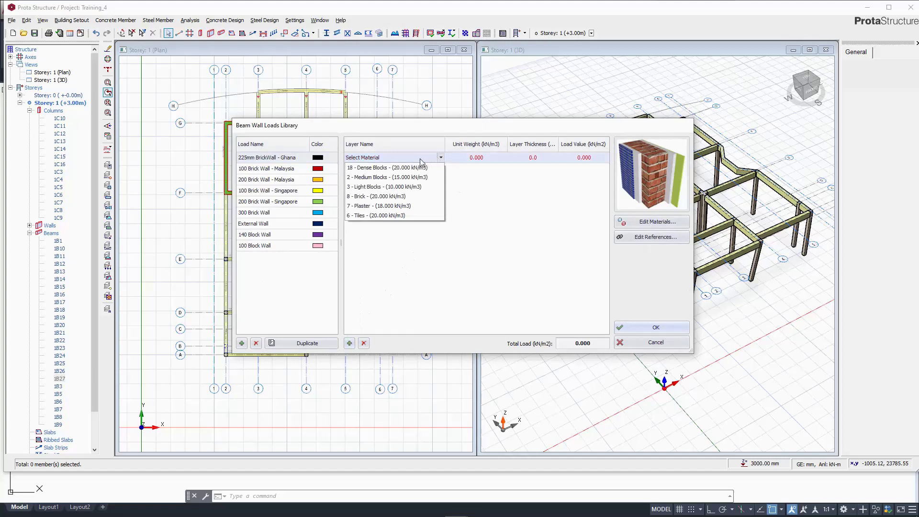
left_click(376, 196)
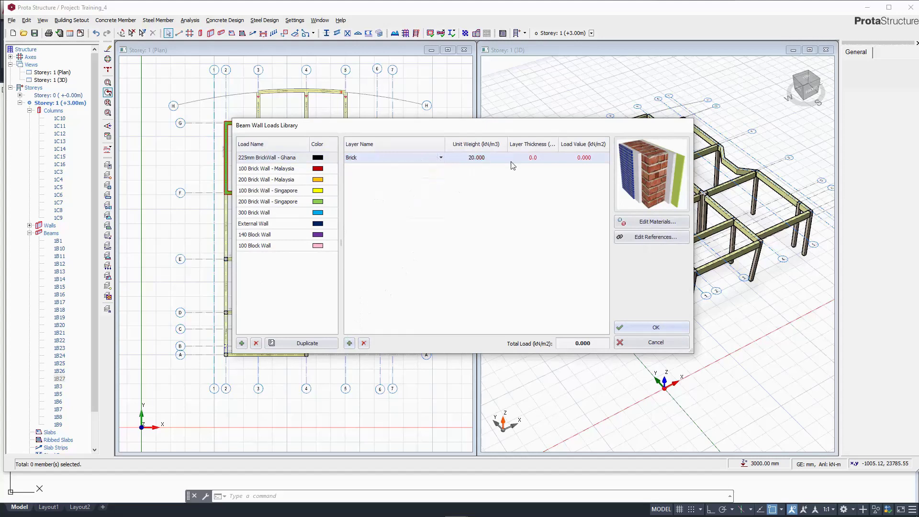
left_click(543, 160)
type("225")
key("Return")
Add a 24 mm Plaster layer, totalling 4.932 kN/m², and close the library.
left_click(349, 344)
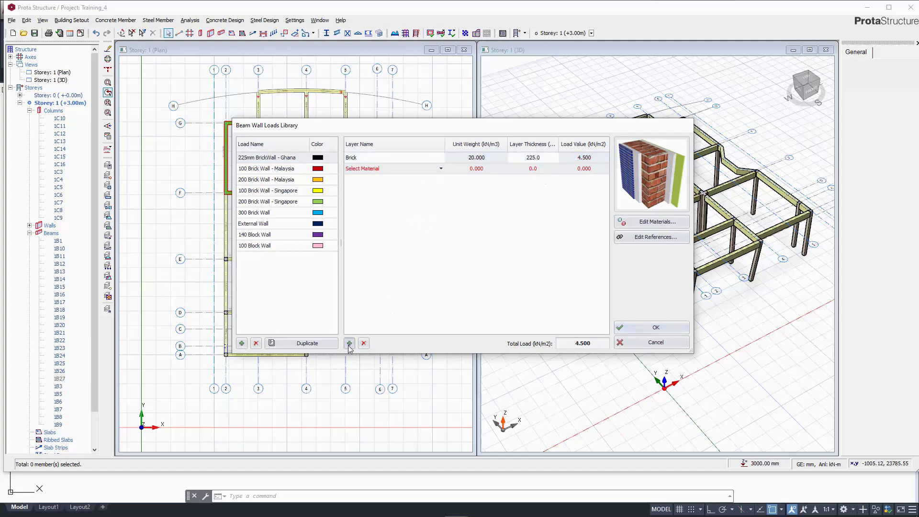
left_click(441, 170)
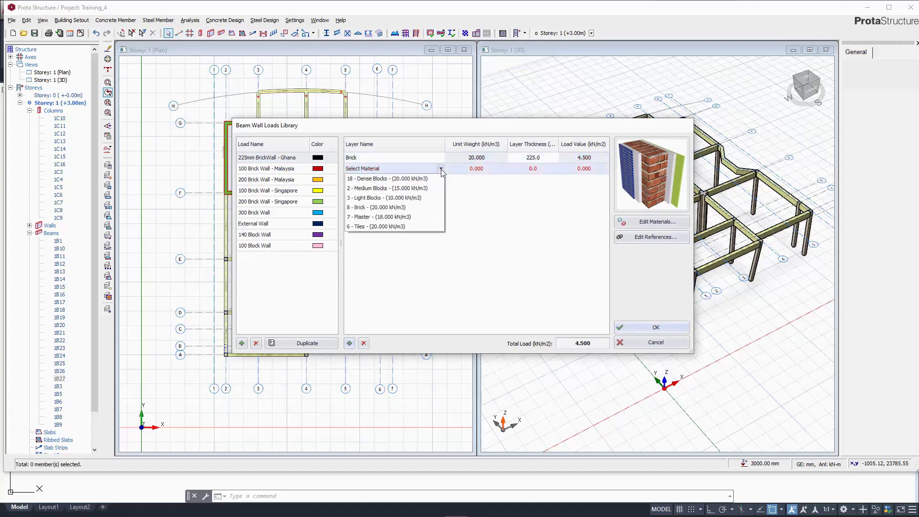
left_click(383, 219)
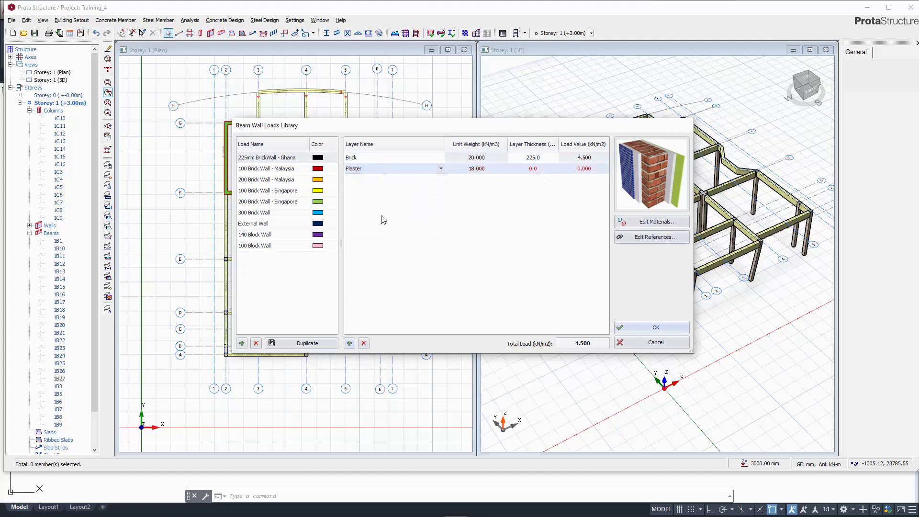
left_click(541, 169)
left_click_drag(542, 171, 524, 168)
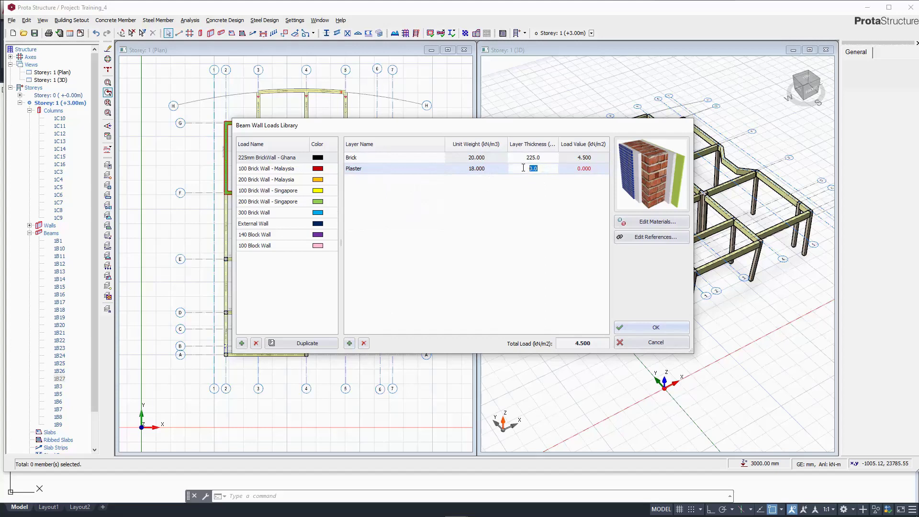
type("24")
left_click(574, 170)
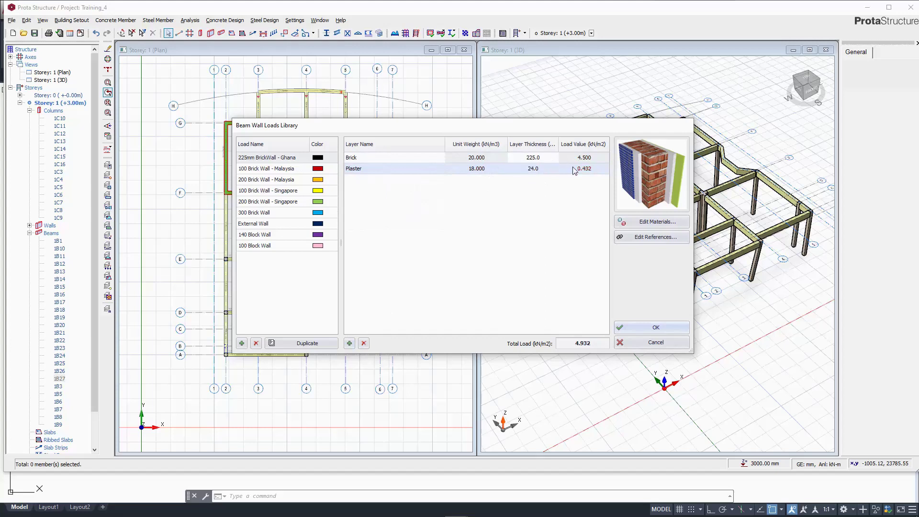
left_click(349, 343)
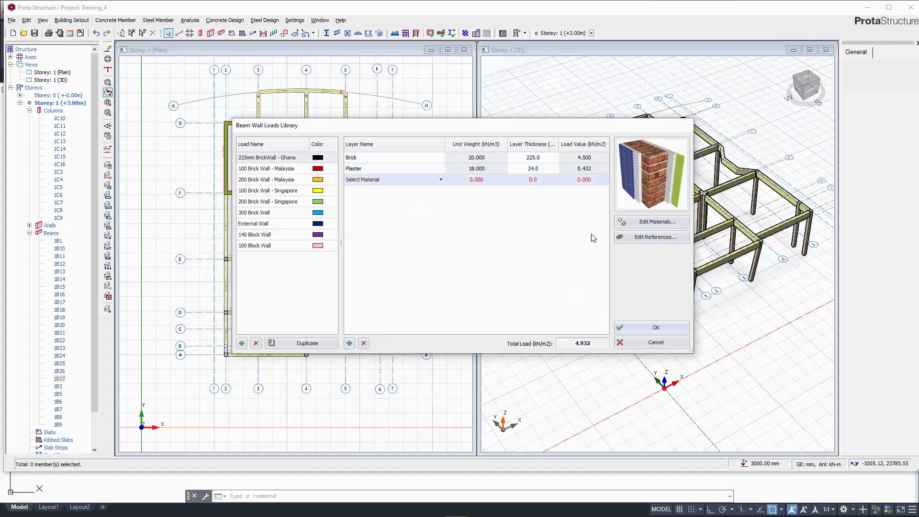
left_click(640, 327)
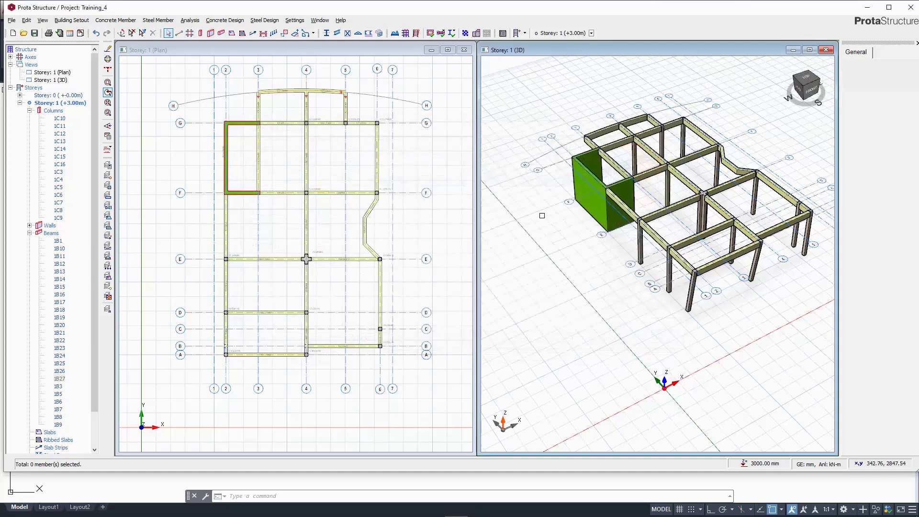
Start a Beam Region slab insertion in the plan view with 175 mm depth.
left_click(374, 141)
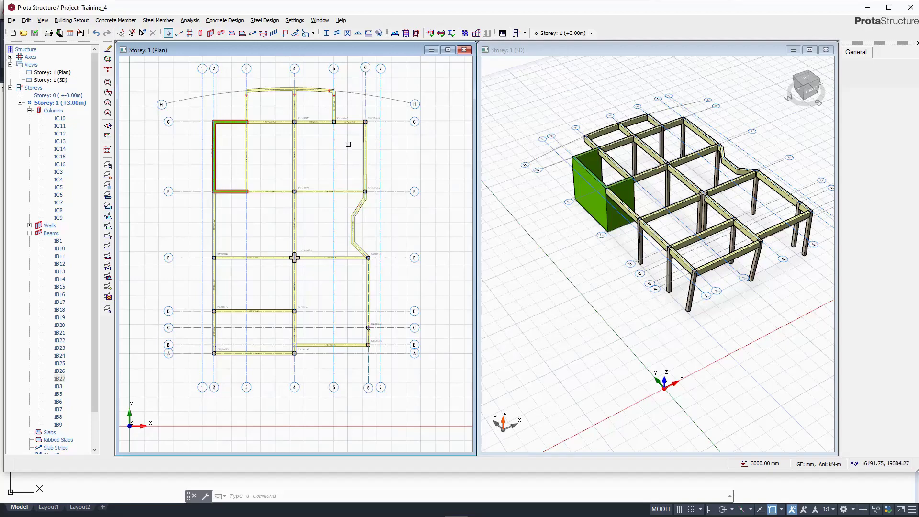
left_click(231, 33)
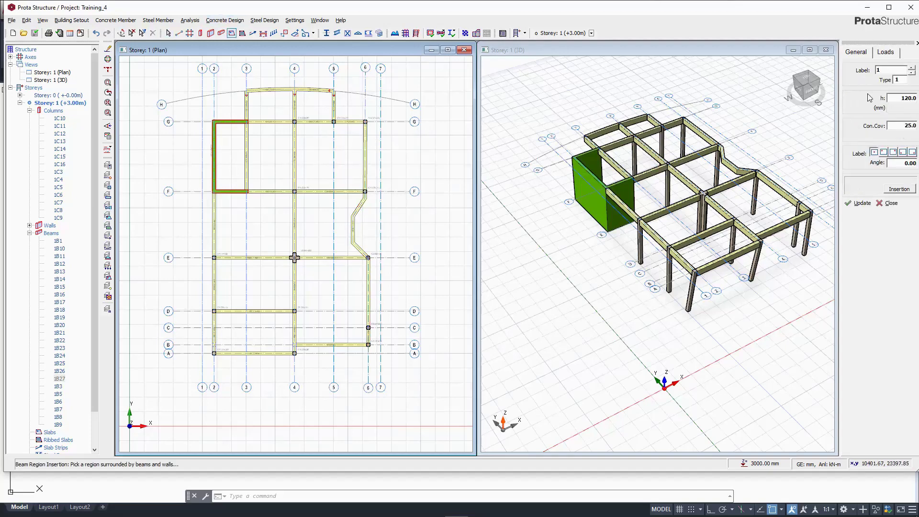
left_click(903, 98)
type("175")
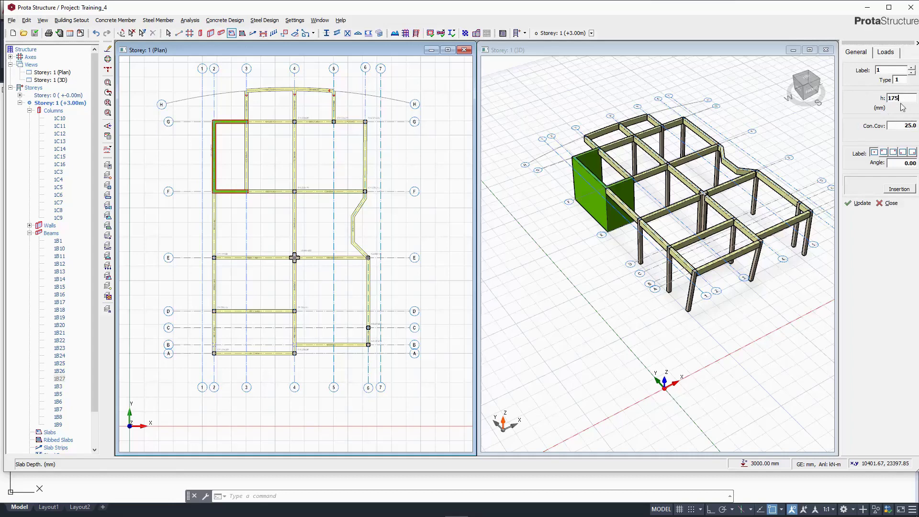
Assign the ROOM 2 load to the slab, giving 1.588 dead load.
left_click(884, 54)
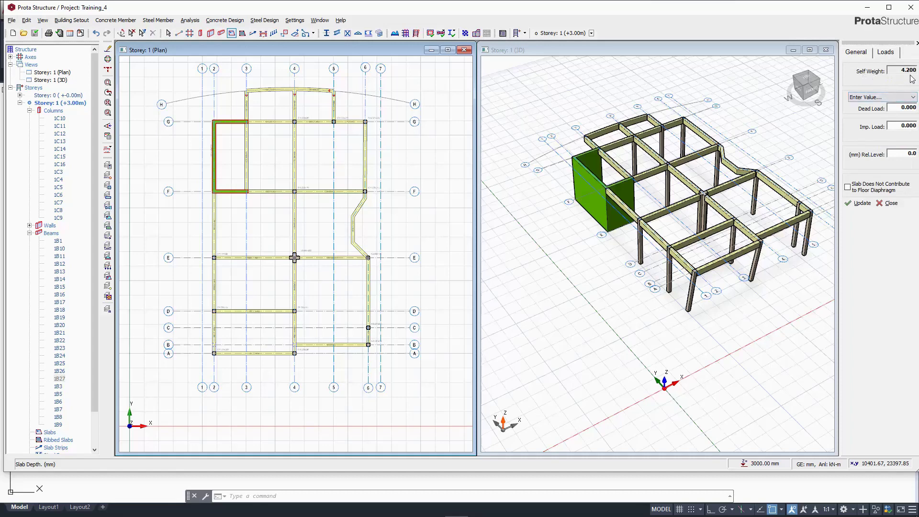
left_click(867, 99)
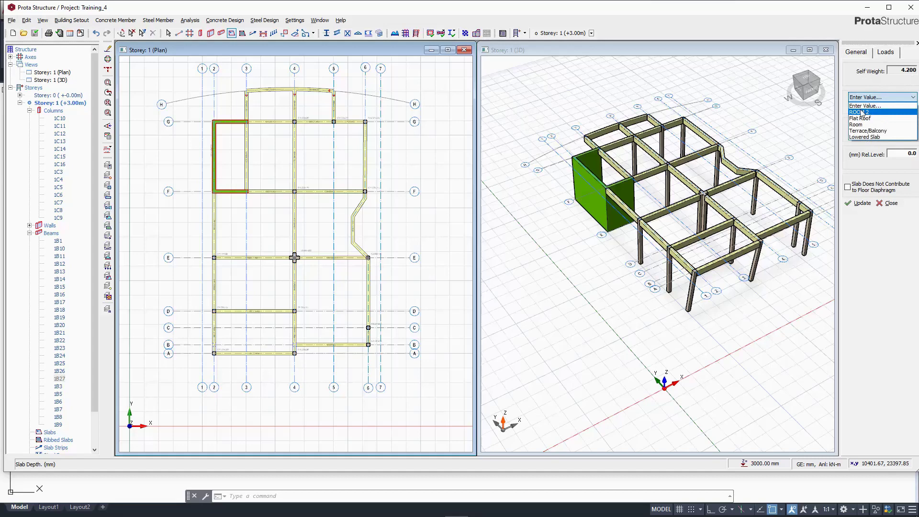
left_click(862, 113)
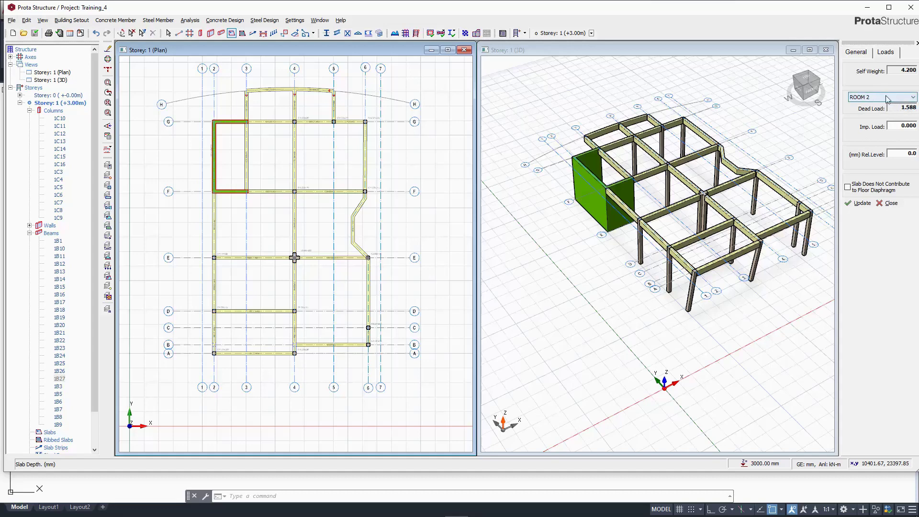
Keep the ROOM 2 slab load preset (dead 1.588) and set imposed load 1.500 Bedrooms and Dormitories.
double_click(899, 108)
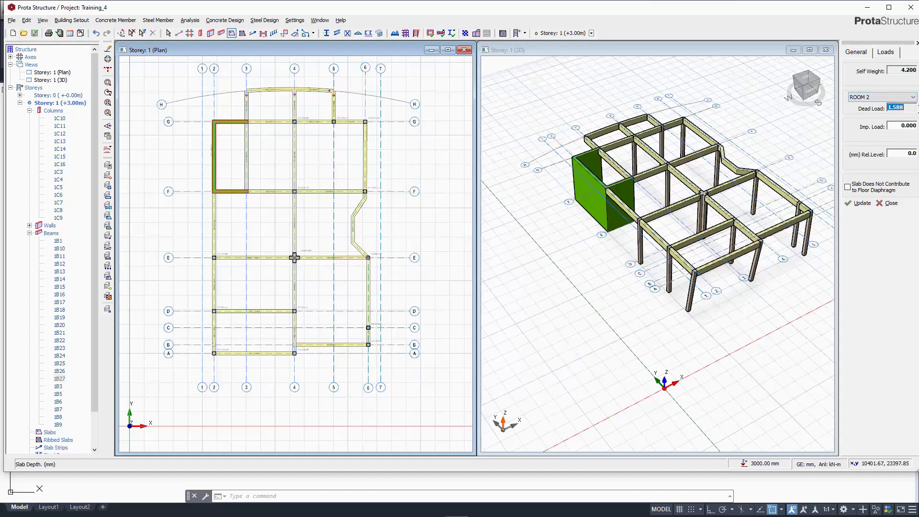
left_click(879, 96)
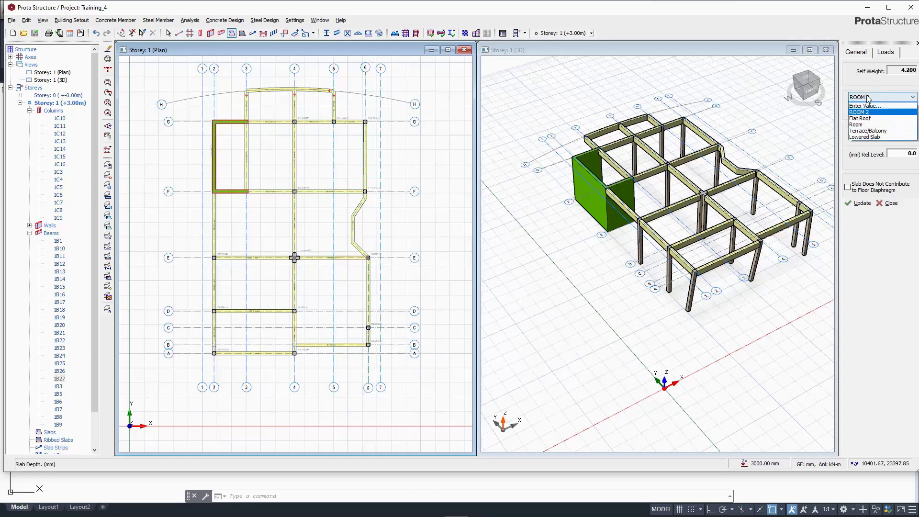
left_click(886, 104)
double_click(900, 108)
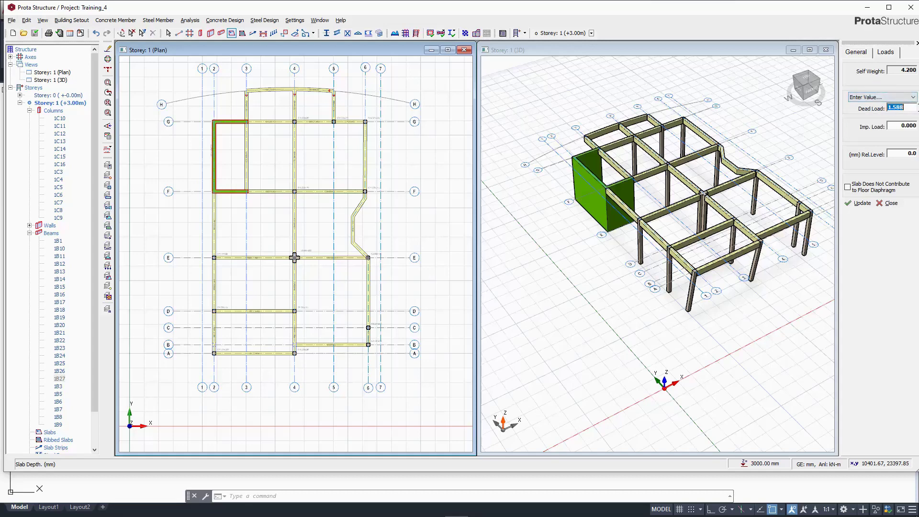
type("2")
left_click(900, 96)
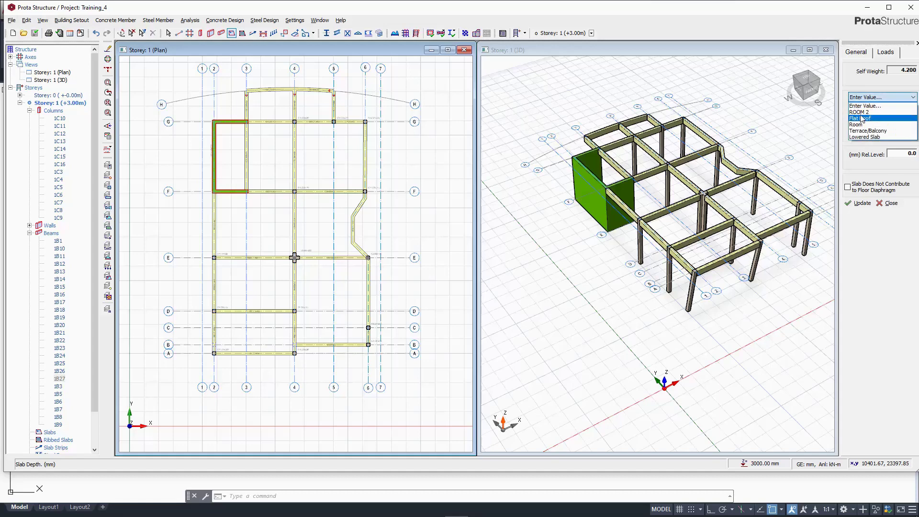
left_click(896, 123)
double_click(896, 126)
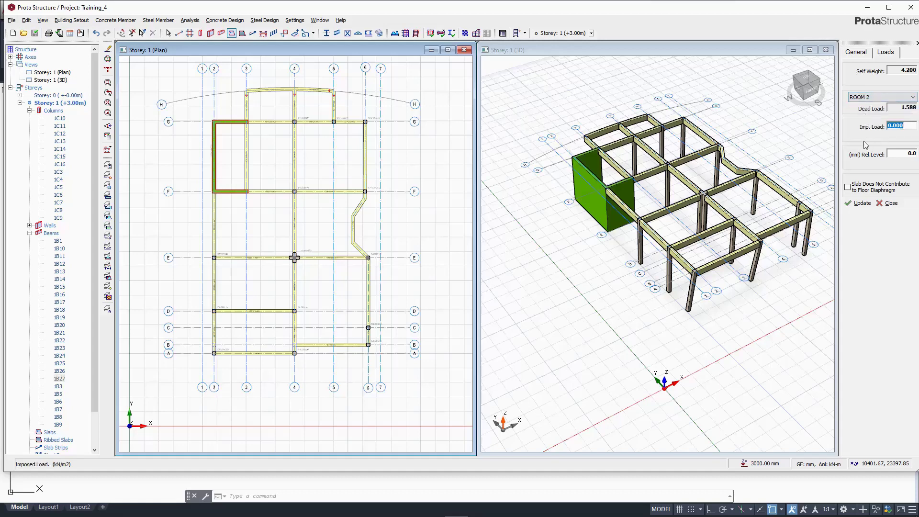
right_click(899, 126)
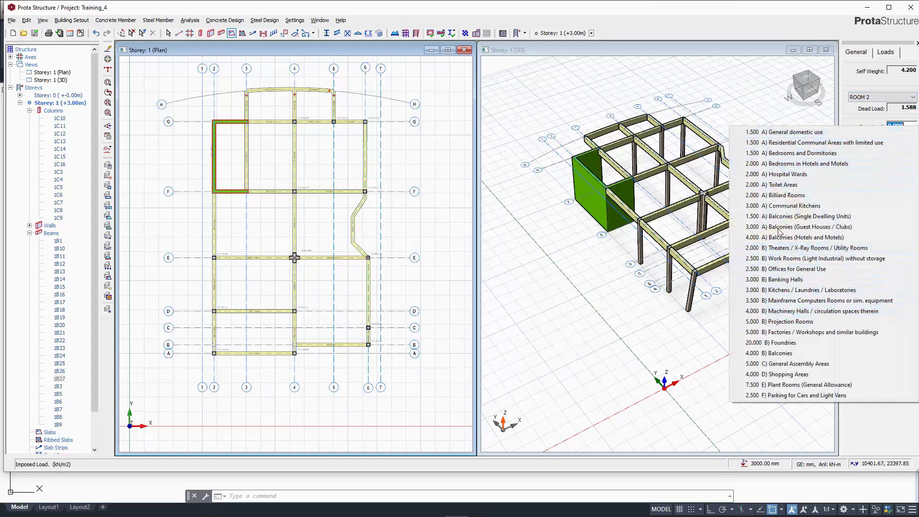
left_click(790, 156)
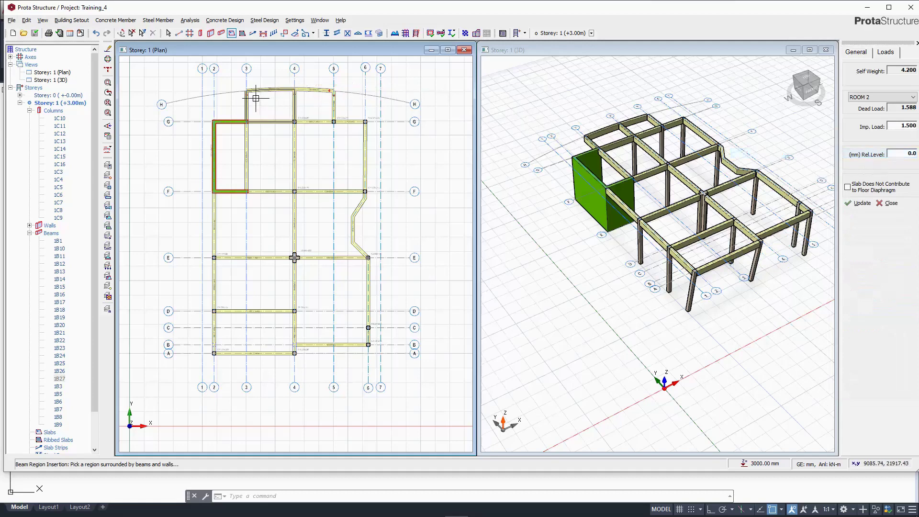
Insert slabs into the nine beam-bounded bays, from 3-4/H-G down to 2-4/D-A.
scroll(254, 93, "up", 2)
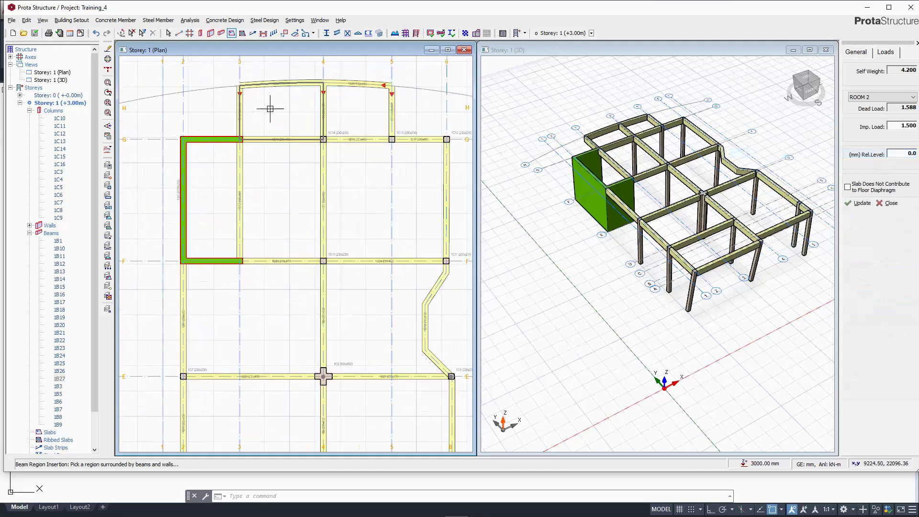
left_click(268, 107)
left_click(353, 113)
left_click(297, 164)
left_click(372, 174)
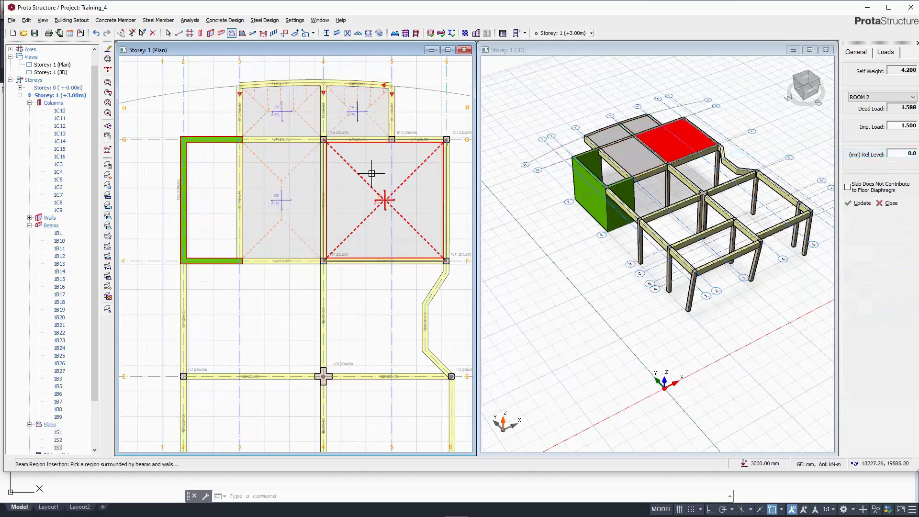
scroll(336, 162, "down", 2)
left_click(252, 318)
left_click(385, 317)
left_click(296, 308)
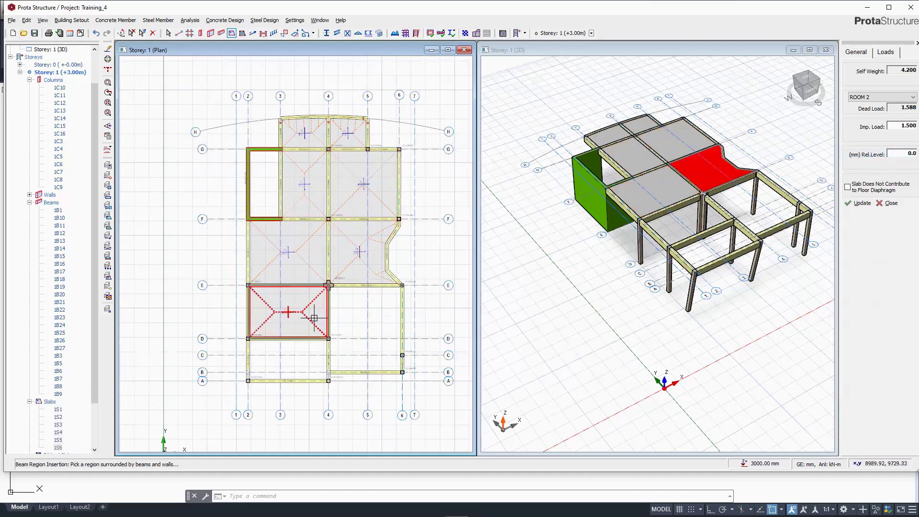
left_click(344, 364)
left_click(304, 353)
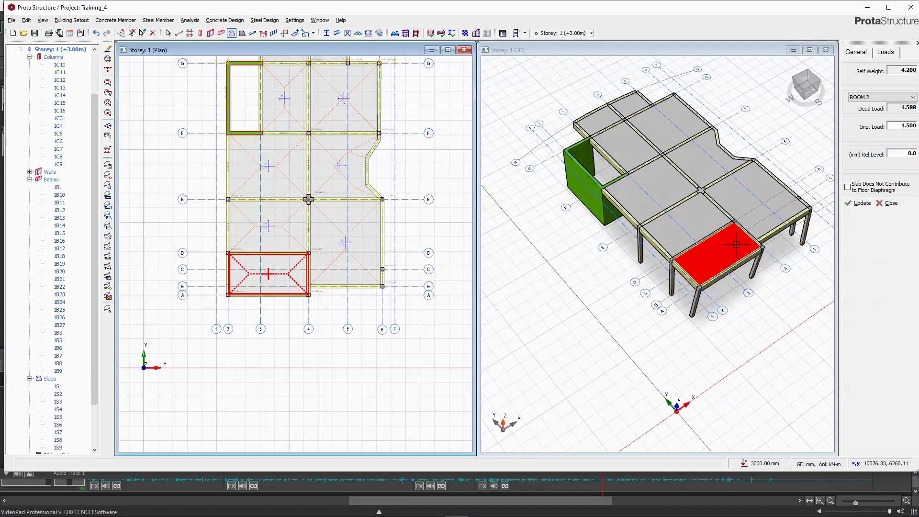
Orbit the 3D view to check the new slabs, then finish slab insertion.
middle_click_drag(737, 244, 745, 180)
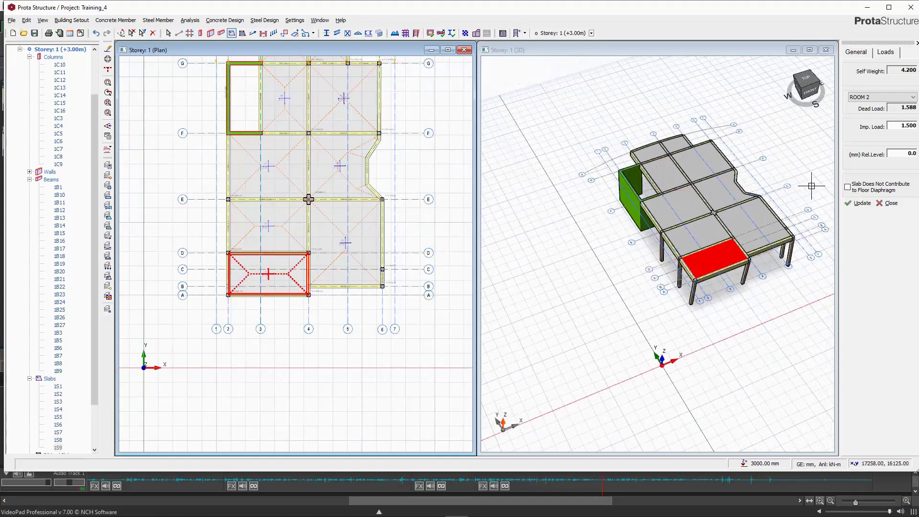
left_click(890, 203)
left_click(534, 200)
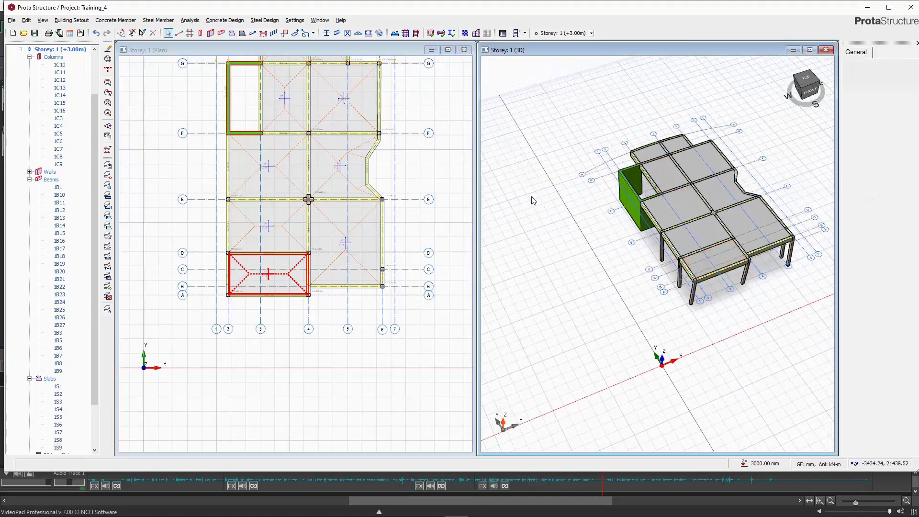
Start a new slab set to type 12 with an 1100 mm cantilever length.
scroll(694, 158, "up", 3)
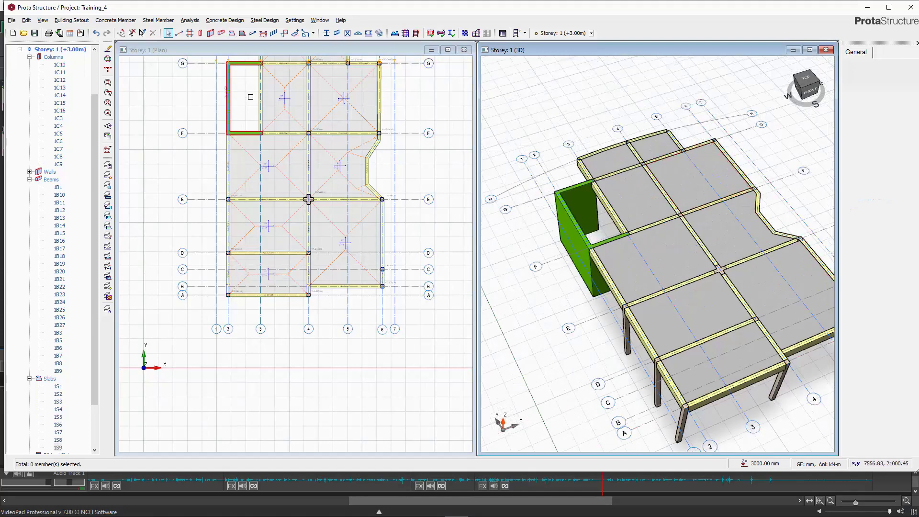
left_click(231, 33)
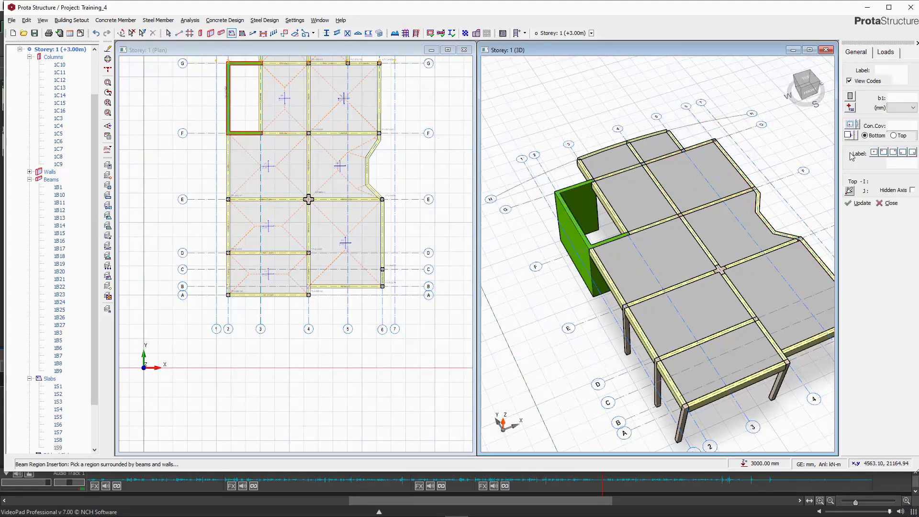
left_click(903, 80)
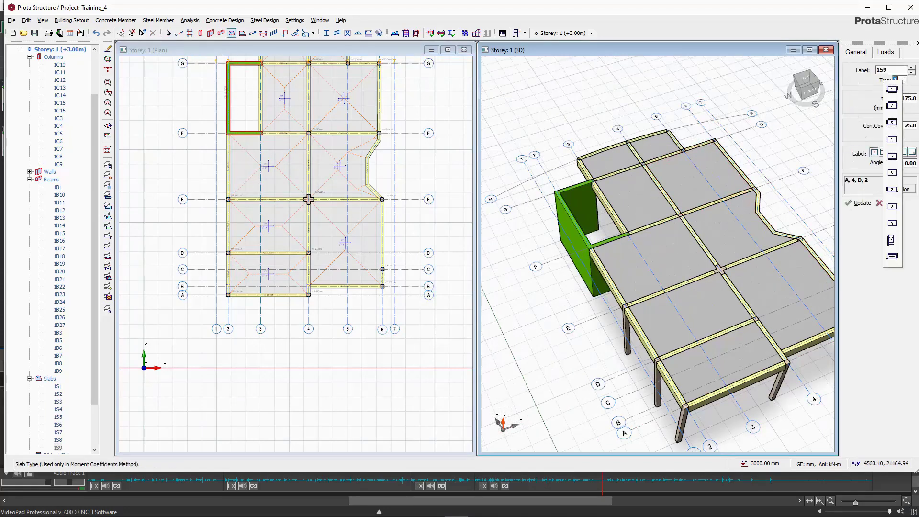
left_click(892, 240)
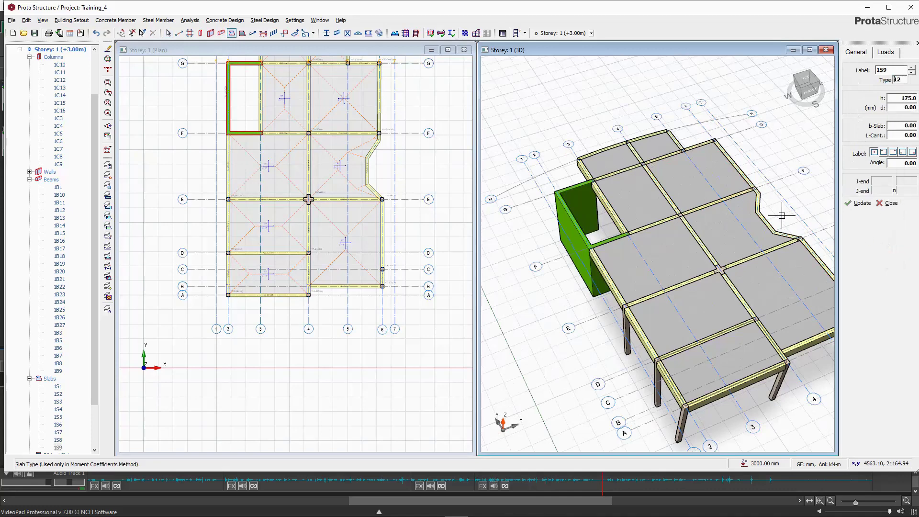
scroll(401, 195, "down", 3)
scroll(383, 144, "up", 5)
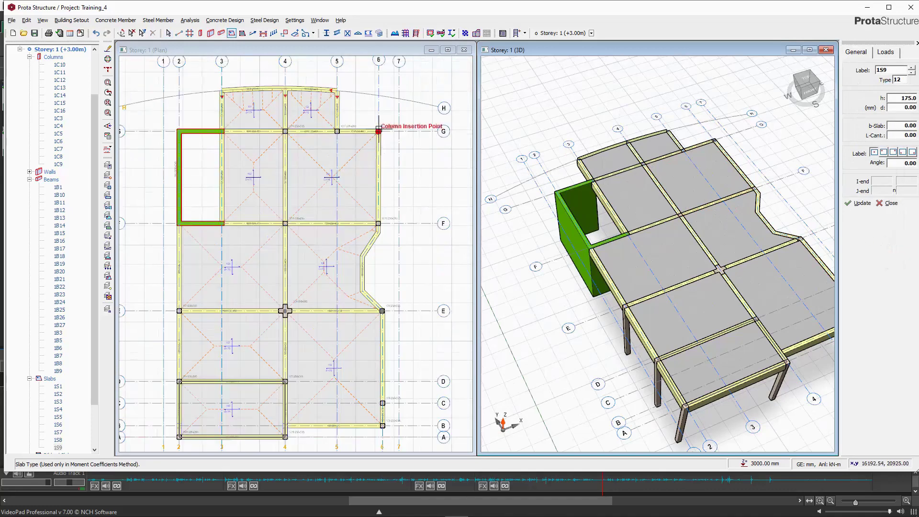
scroll(379, 130, "up", 2)
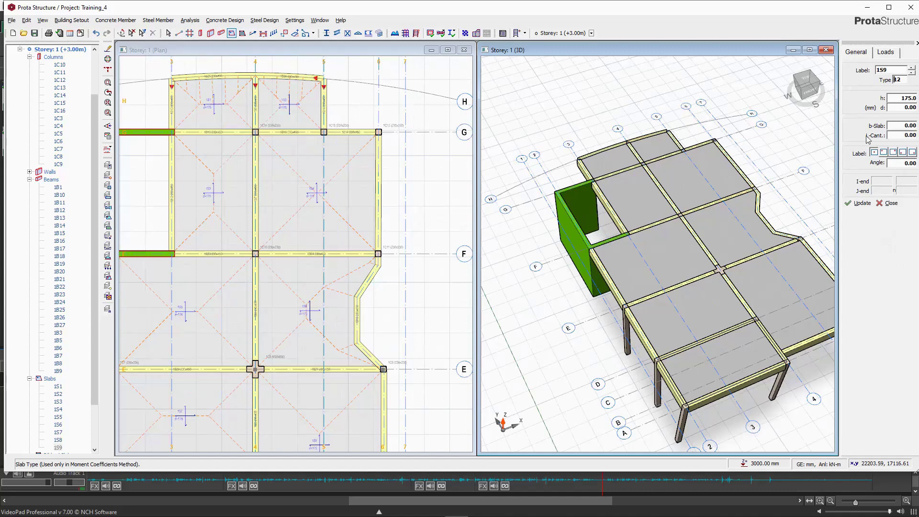
left_click(906, 135)
type("11")
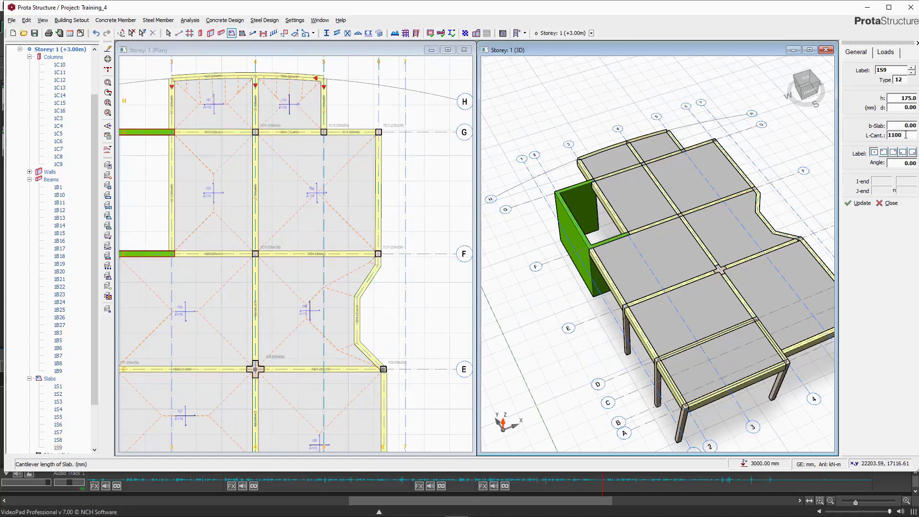
Place cantilever slab 1S10 along columns 1C12 to 1C11, projecting right of the grid 6 beam.
left_click(378, 132)
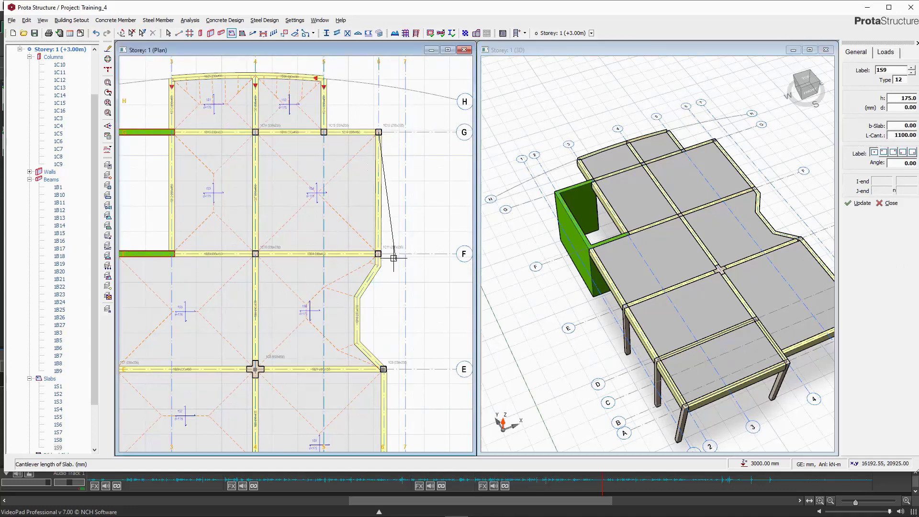
left_click(379, 254)
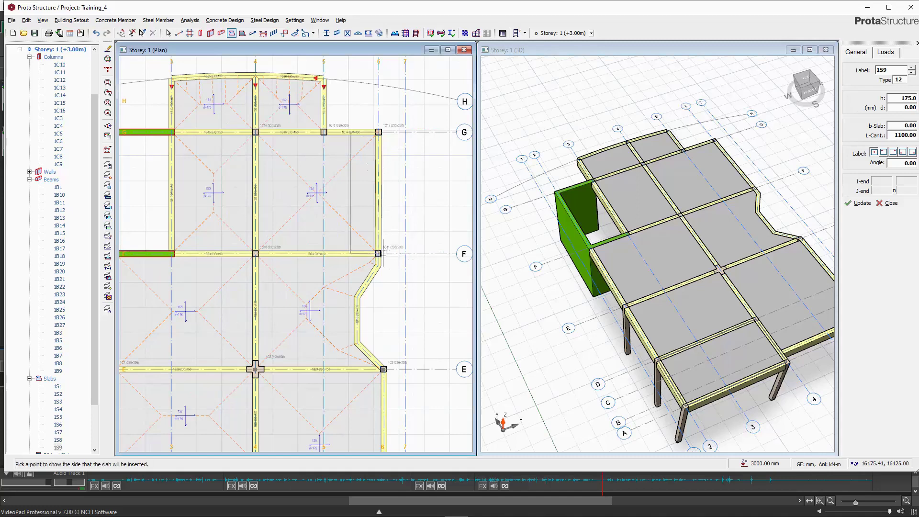
left_click(427, 169)
scroll(431, 157, "down", 2)
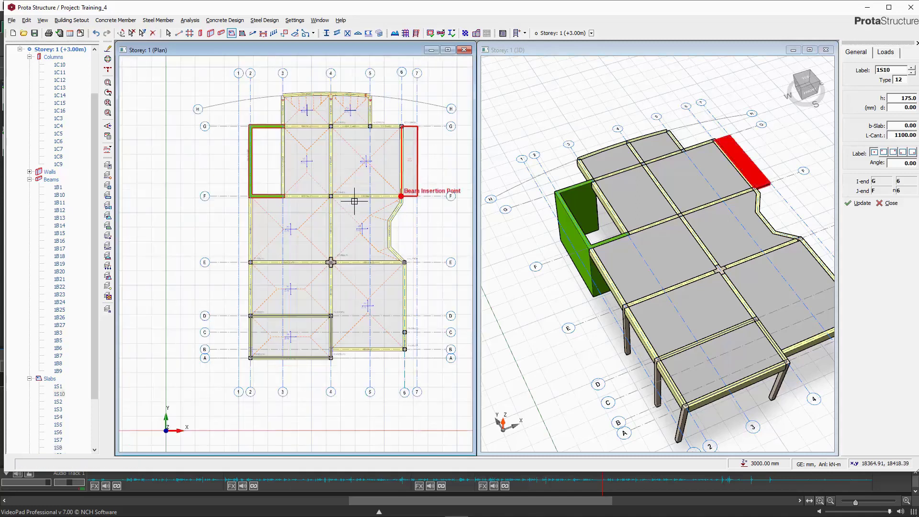
scroll(269, 218, "up", 1)
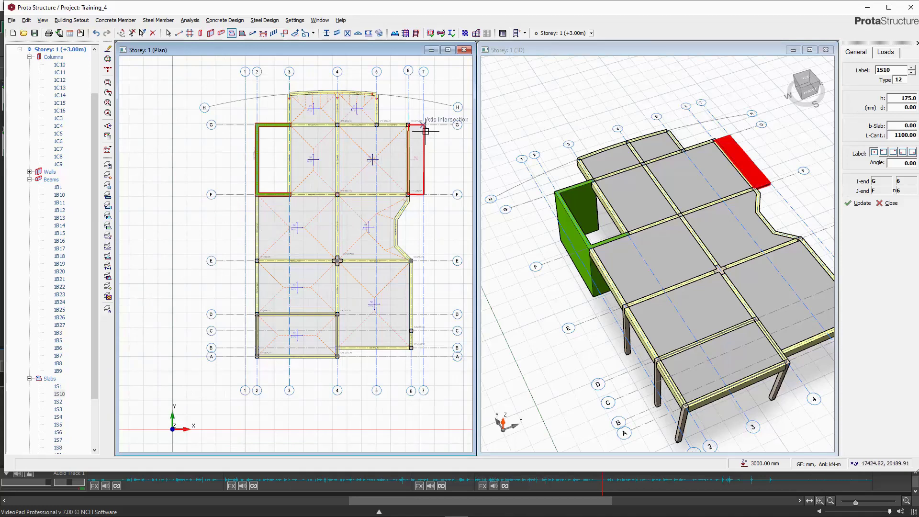
scroll(422, 129, "up", 3)
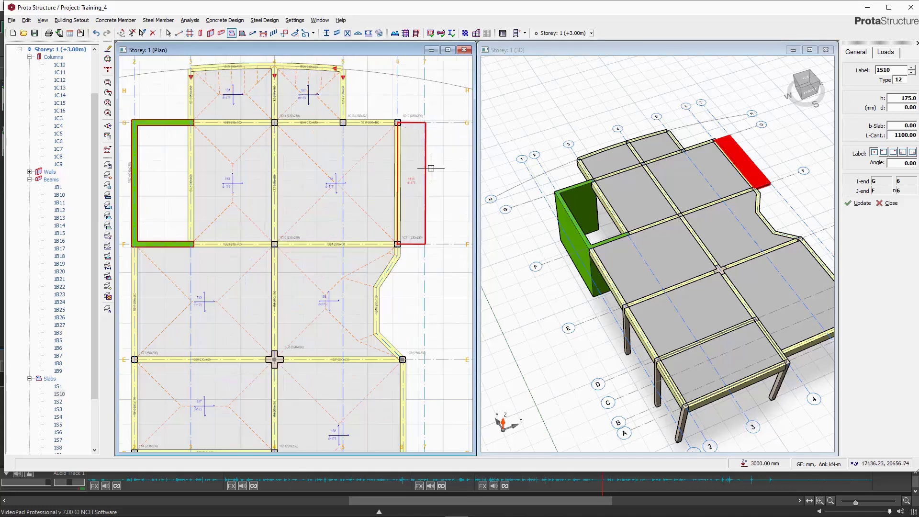
scroll(396, 187, "down", 5)
scroll(395, 160, "up", 3)
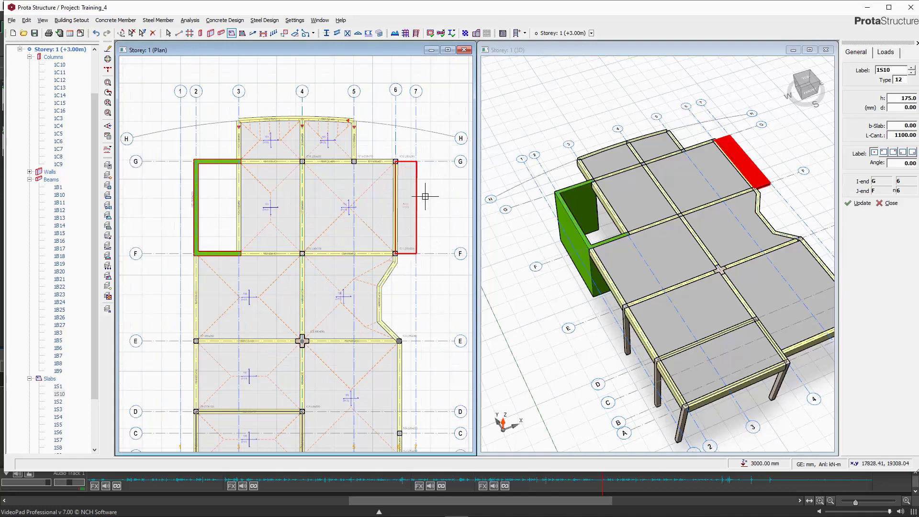
scroll(426, 194, "down", 2)
scroll(312, 233, "down", 2)
scroll(305, 234, "up", 2)
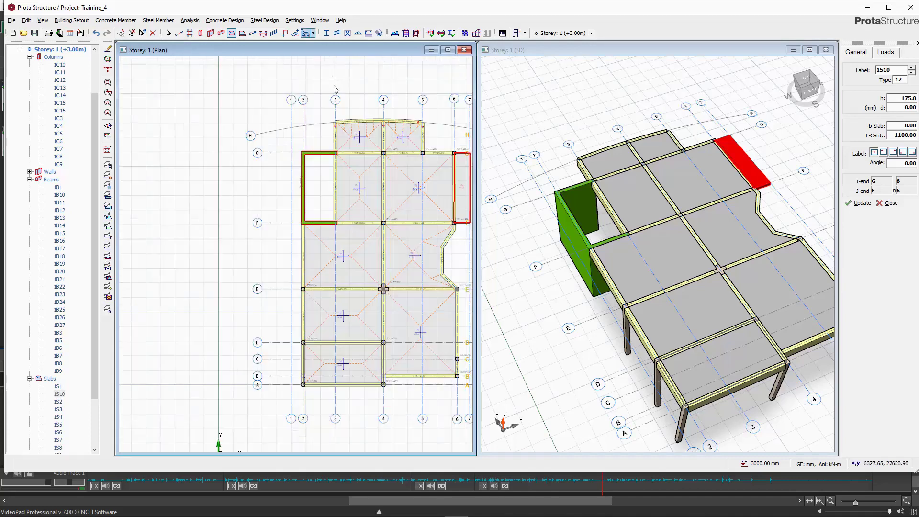
Draw a Line/Arc slab edge from column 1C7 to the axis intersection.
left_click(314, 33)
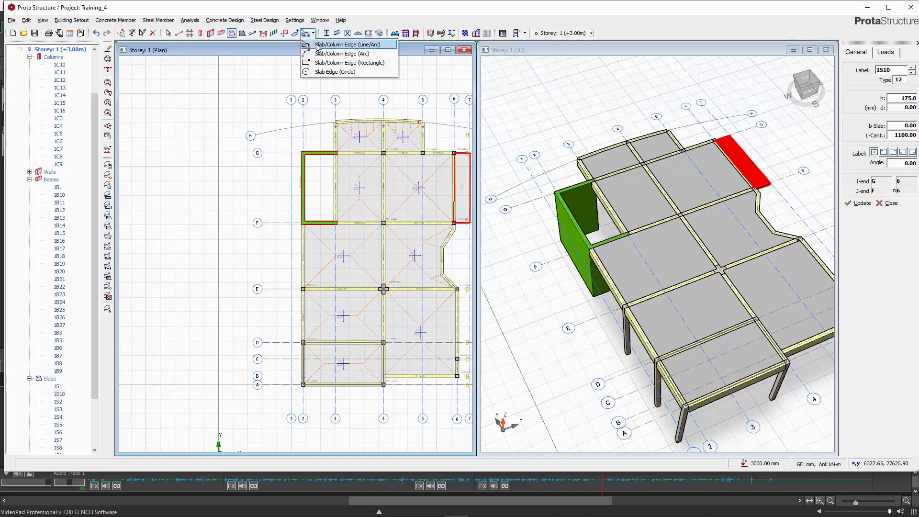
left_click(338, 45)
scroll(291, 307, "up", 2)
scroll(297, 292, "up", 4)
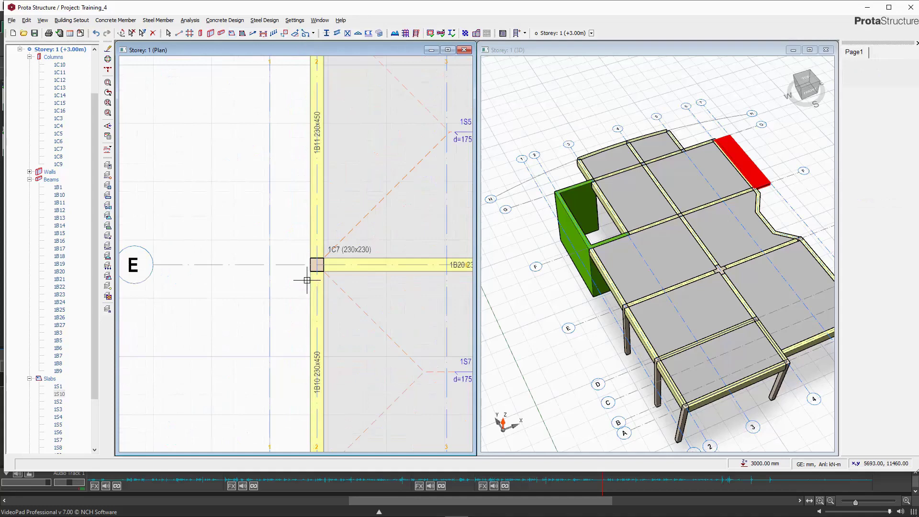
left_click(325, 254)
left_click(246, 254)
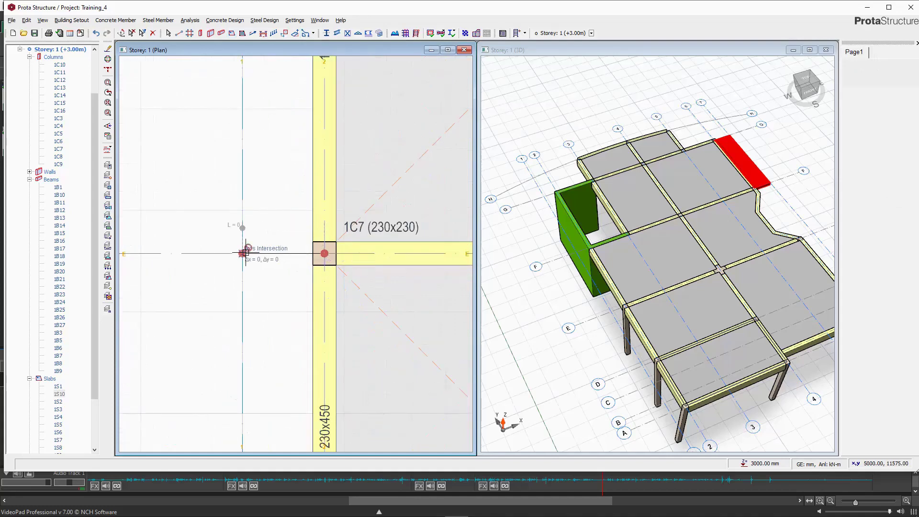
right_click(263, 285)
scroll(263, 285, "down", 4)
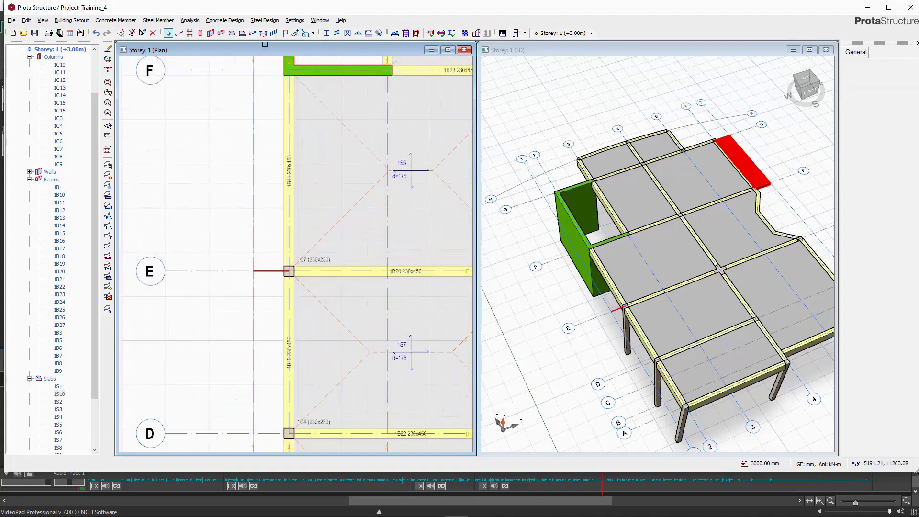
Draw a straight slab edge from the top axis intersection to the beam face.
left_click(313, 34)
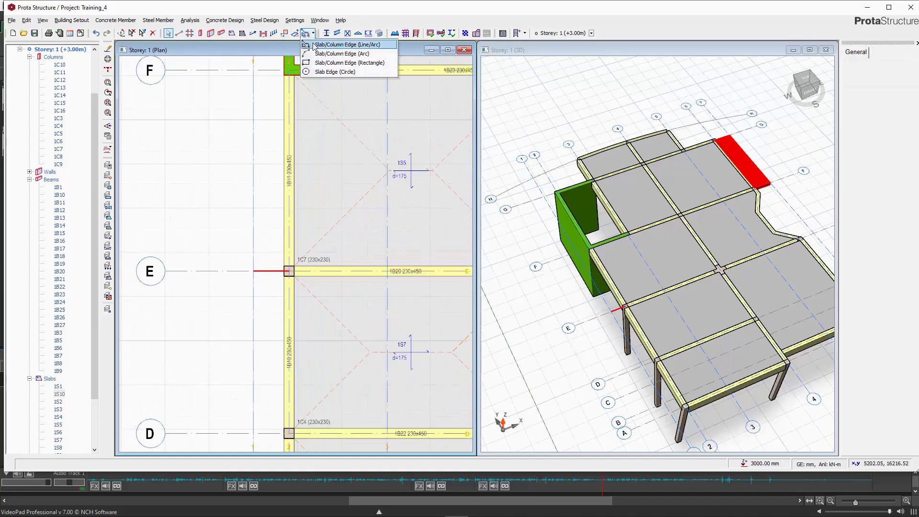
left_click(313, 47)
scroll(289, 67, "up", 2)
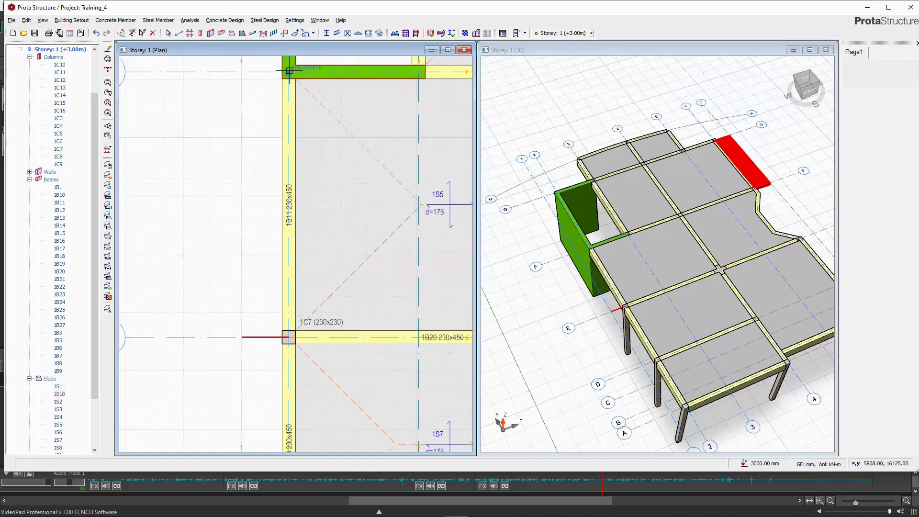
left_click(242, 72)
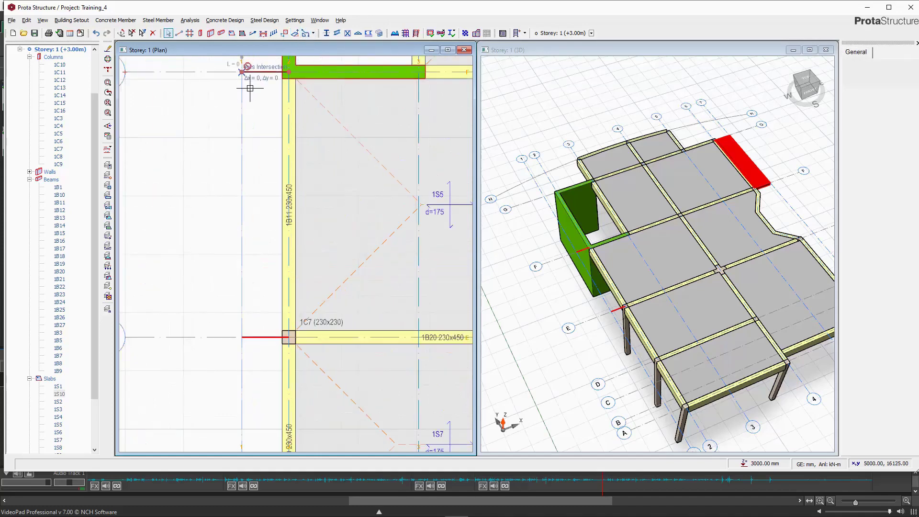
left_click(283, 72)
key("Escape")
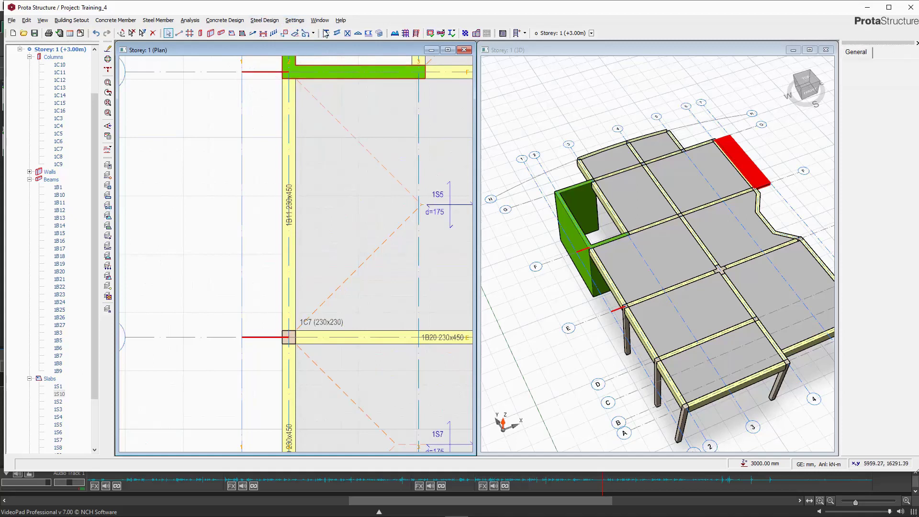
Draw an arc slab edge from the top intersection down to column 1C7 with a -300 offset.
left_click(314, 35)
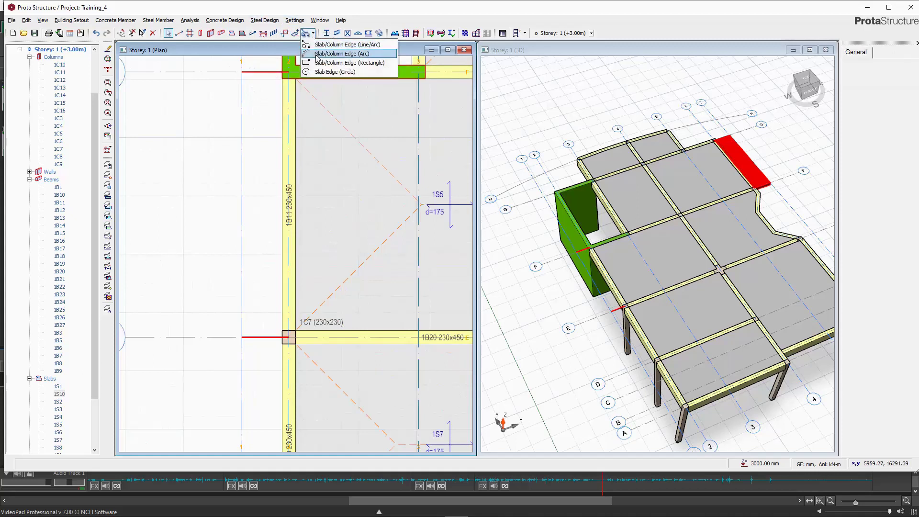
left_click(318, 61)
left_click(242, 71)
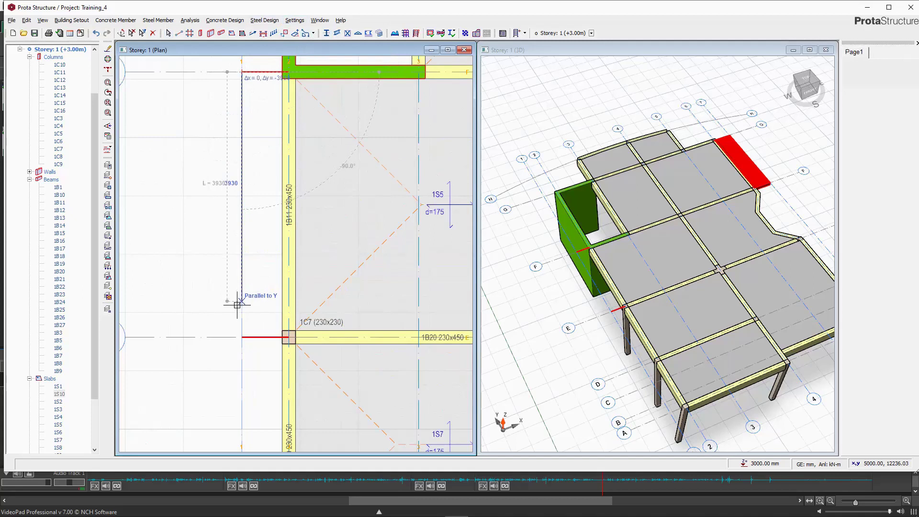
left_click(243, 337)
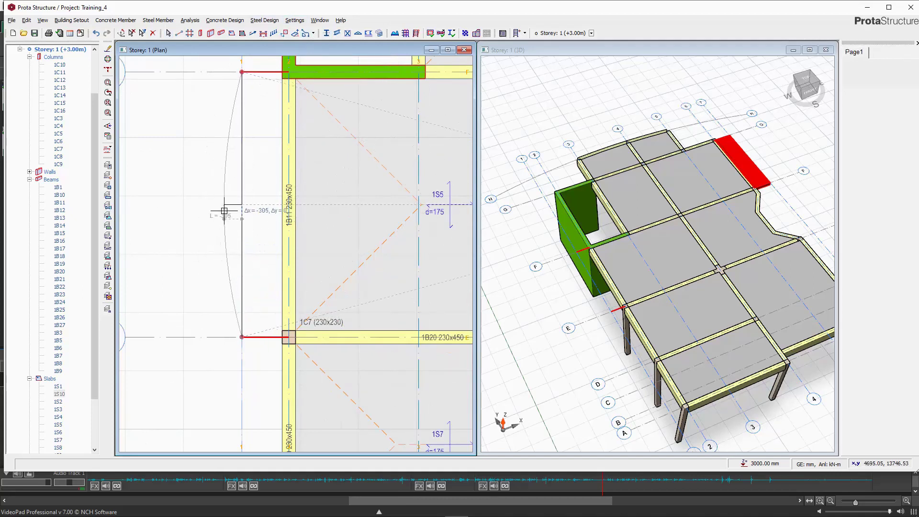
key("Tab")
type("-300")
key("Return")
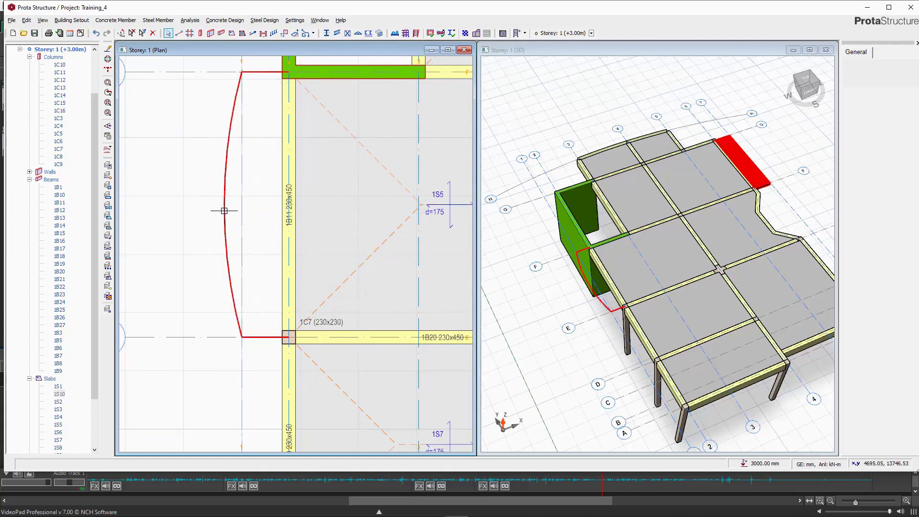
scroll(225, 206, "down", 2)
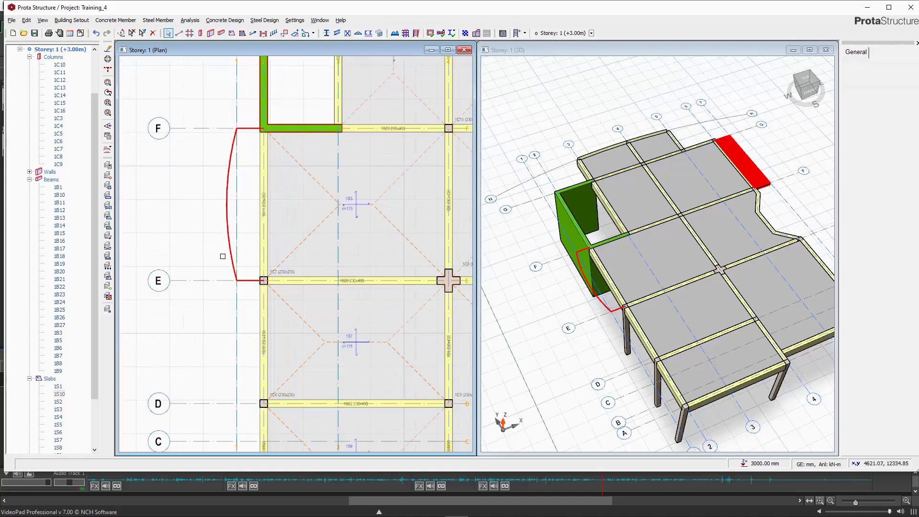
scroll(271, 191, "down", 1)
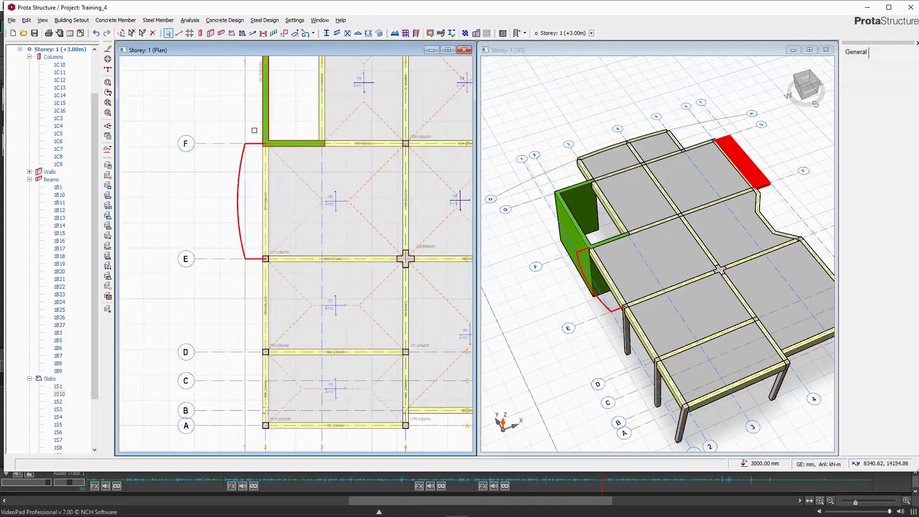
Fill the curved bay with type 1 slab 1S11 and check it in 3D.
left_click(232, 34)
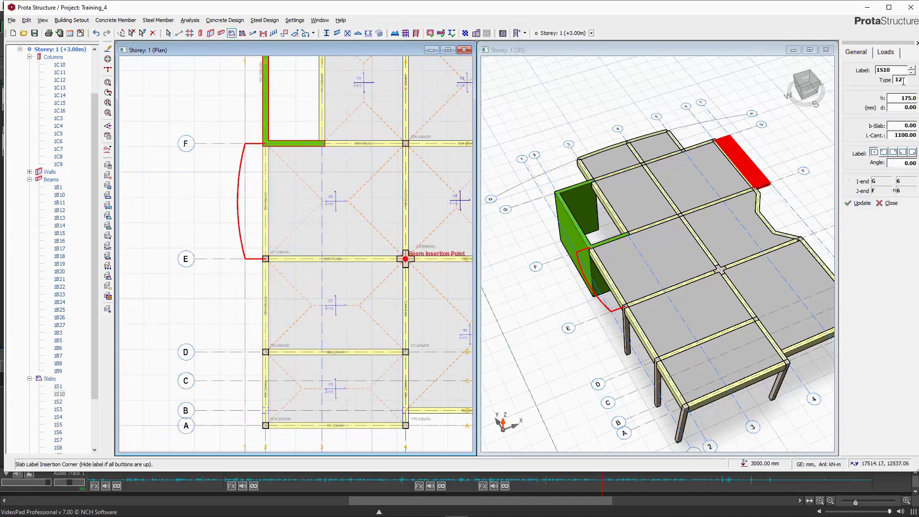
key("BackSpace")
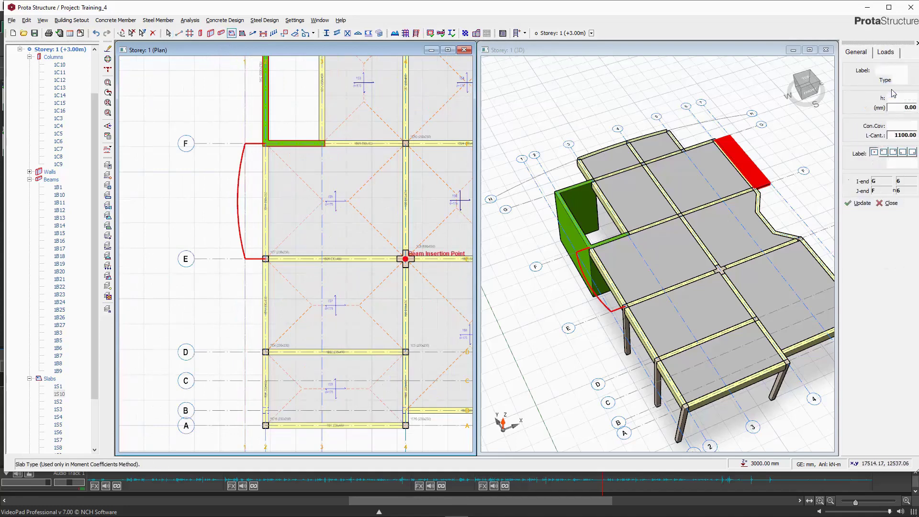
left_click(251, 200)
scroll(250, 201, "down", 5)
scroll(247, 172, "up", 3)
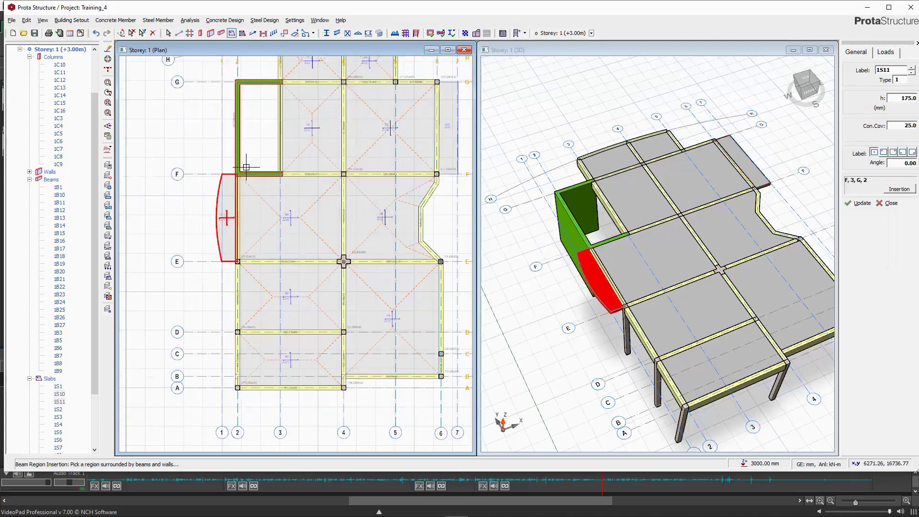
scroll(246, 167, "down", 3)
mouse_move(581, 325)
middle_mouse_down()
mouse_move(586, 333)
mouse_move(598, 307)
mouse_move(570, 272)
mouse_move(598, 302)
mouse_move(588, 324)
mouse_move(597, 327)
middle_mouse_up()
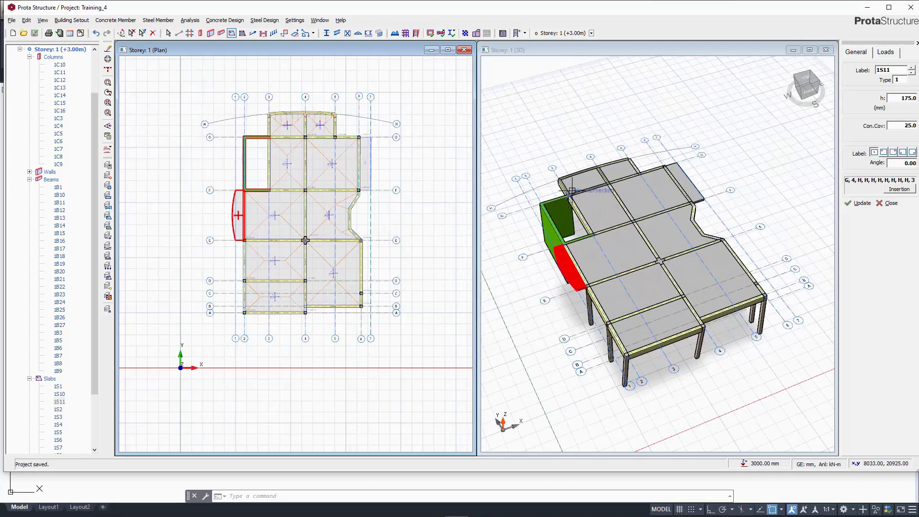
key("Escape")
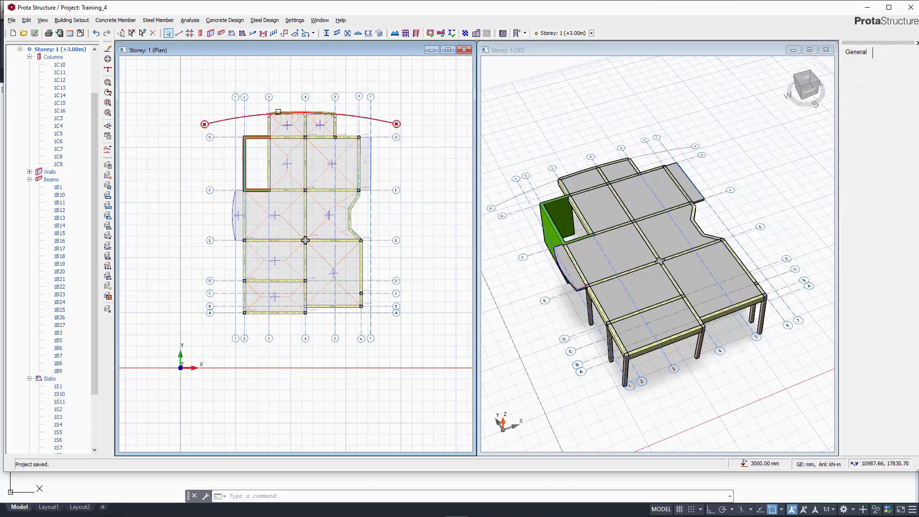
Give beam 1B25 a 225mm BrickWall - Ghana wall load, 2.5 m high.
scroll(278, 112, "up", 3)
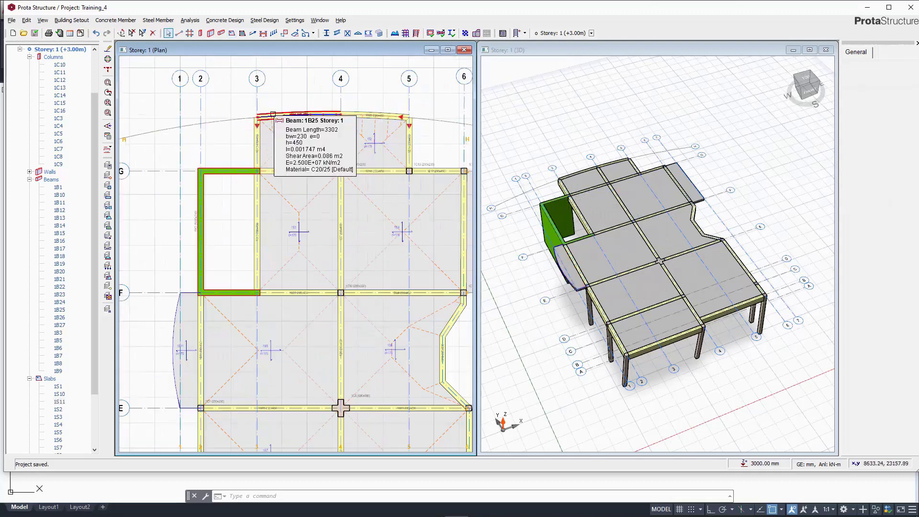
left_click(274, 115)
right_click(274, 115)
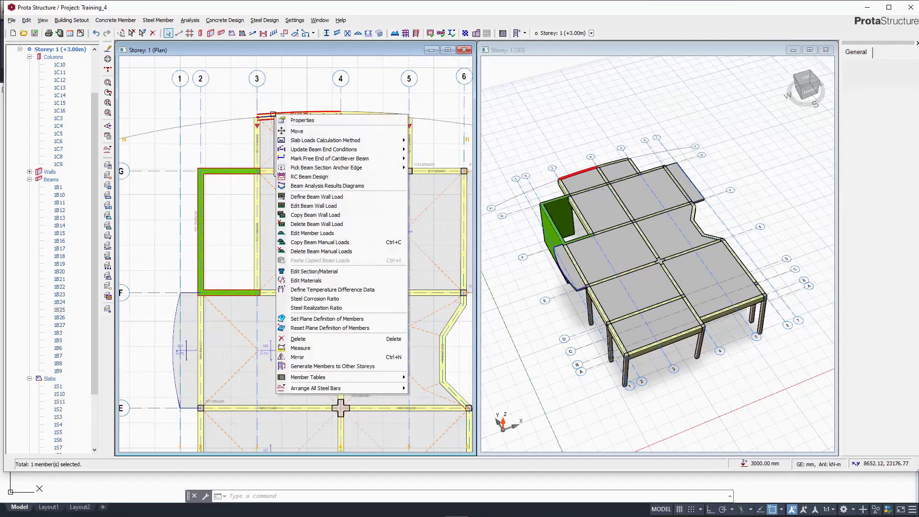
left_click(295, 207)
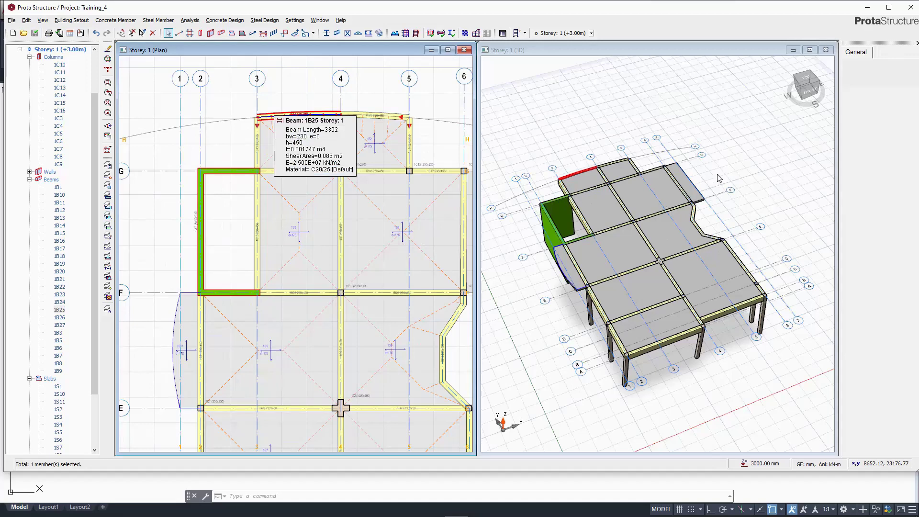
left_click_drag(471, 155, 545, 136)
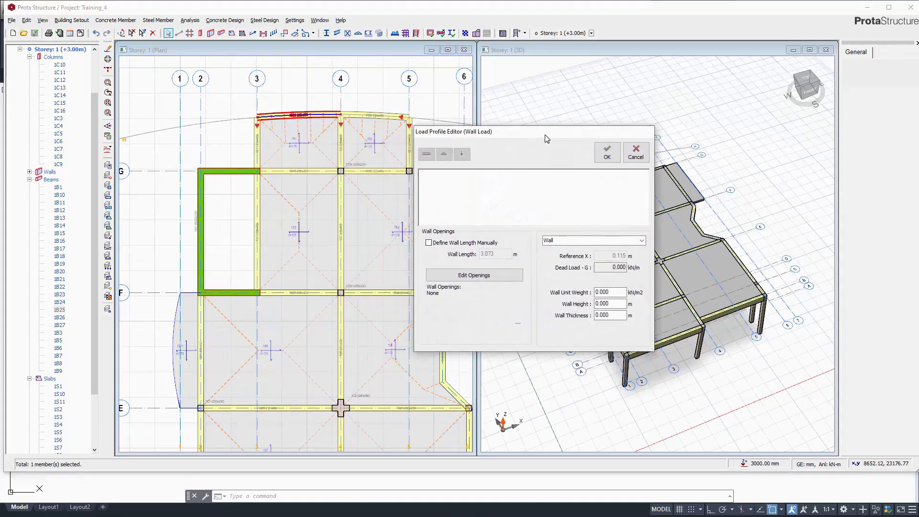
left_click(642, 240)
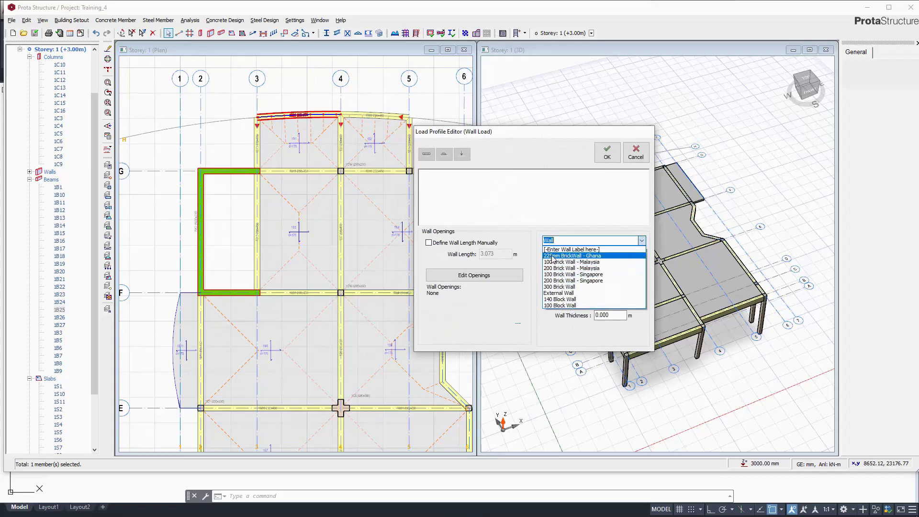
left_click(554, 256)
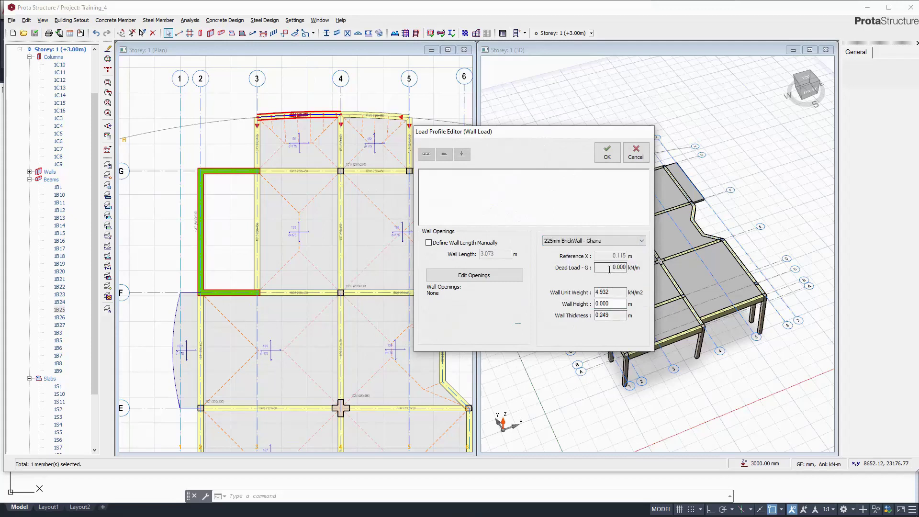
left_click_drag(620, 303, 592, 308)
left_click(607, 153)
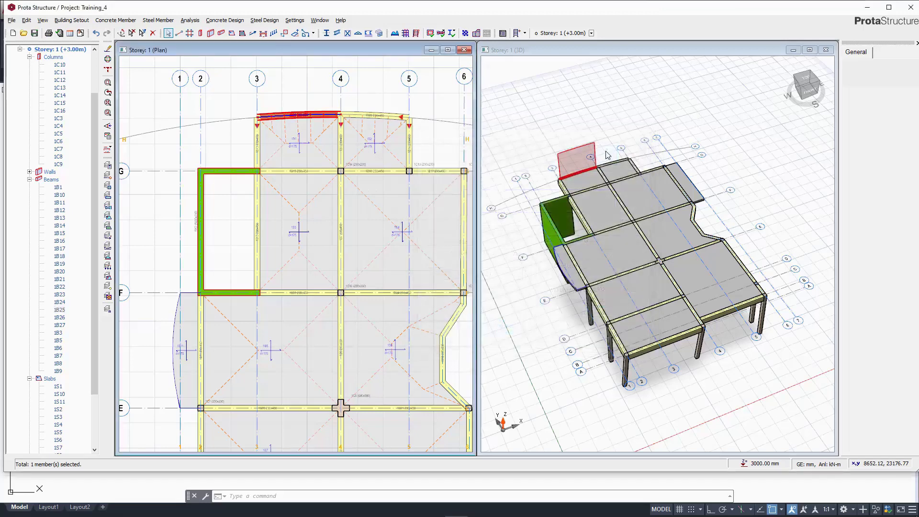
Copy beam 1B25's wall load and paste it onto all listed beams, replacing their wall loads.
scroll(578, 166, "up", 2)
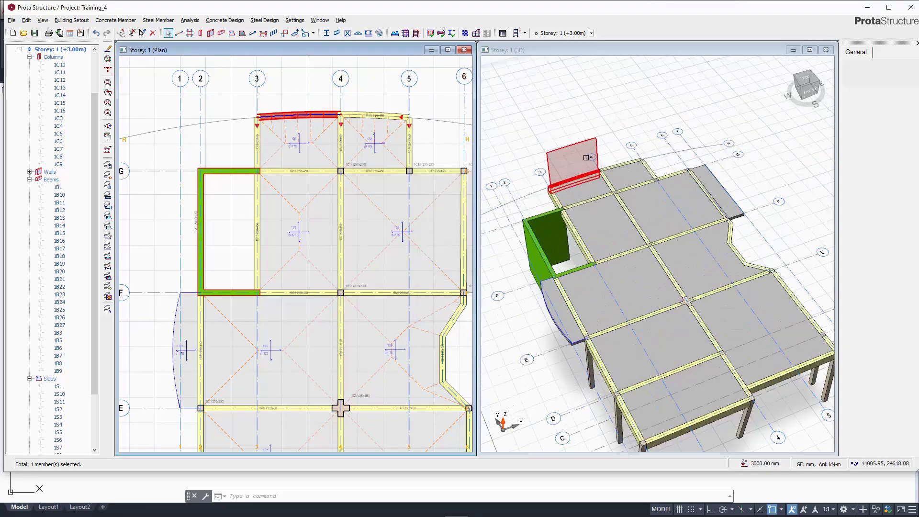
scroll(623, 201, "down", 3)
scroll(592, 146, "up", 1)
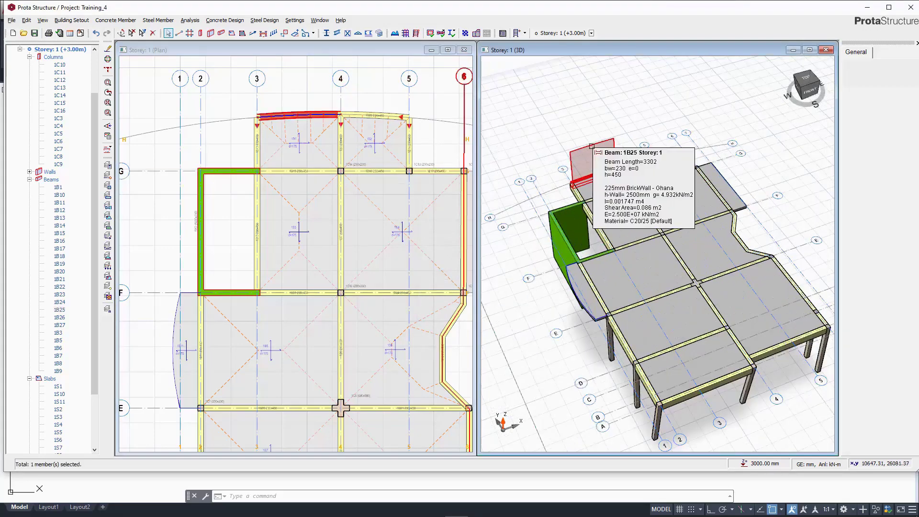
right_click(592, 146)
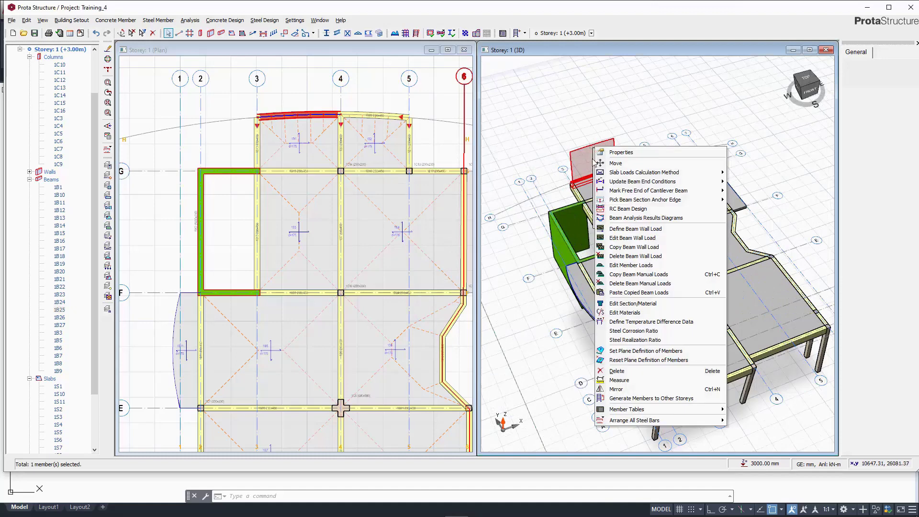
left_click(618, 248)
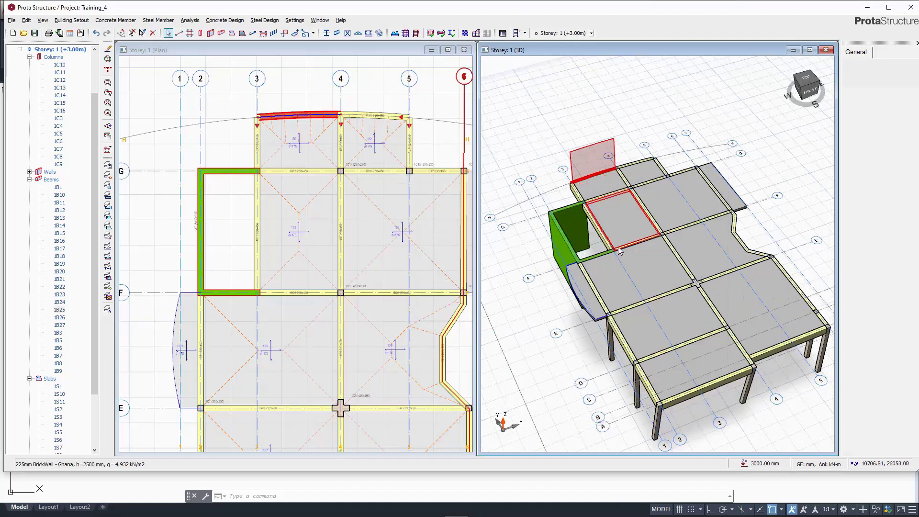
left_click(58, 188)
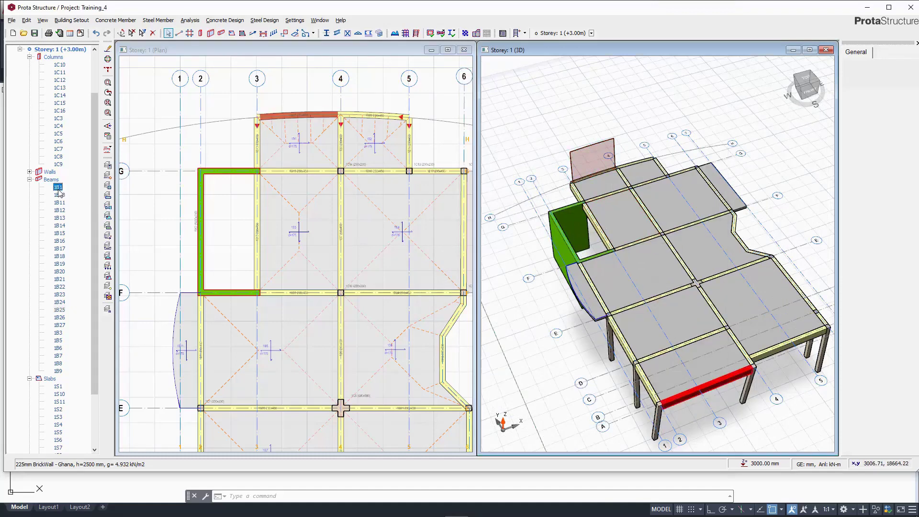
left_click(57, 372, "shift")
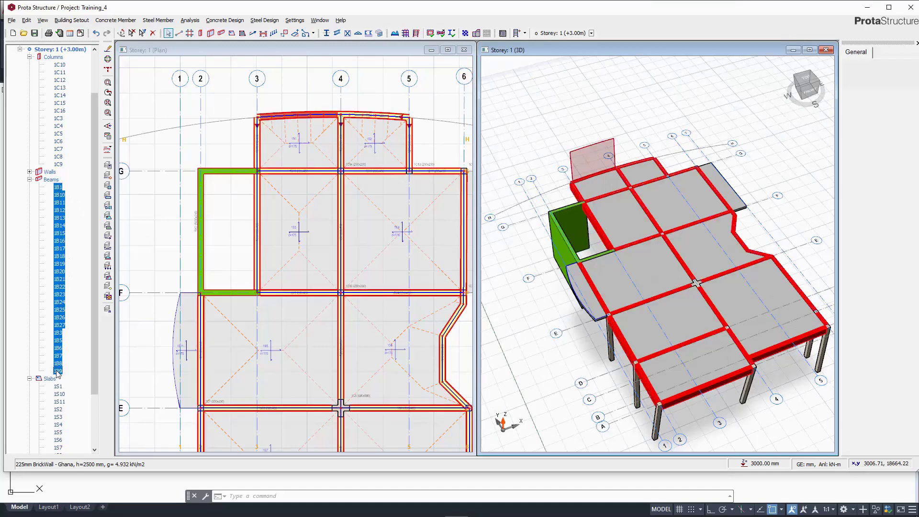
right_click(58, 373)
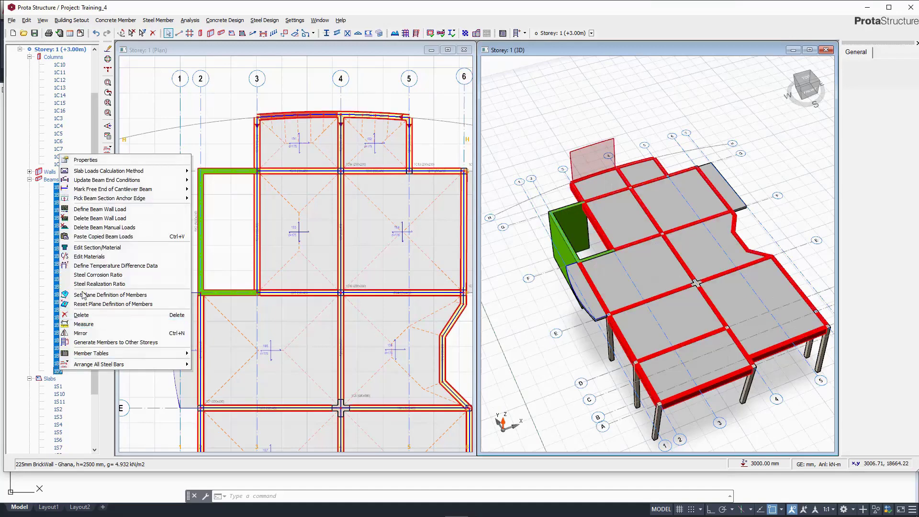
left_click(98, 237)
left_click(494, 295)
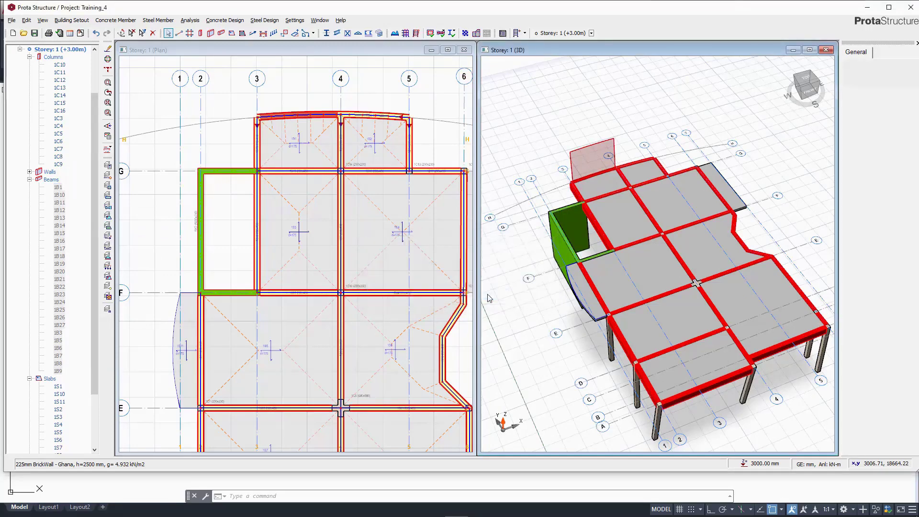
Review the walls in 3D, deselect the beams, and hide brick wall loads in both views.
middle_click_drag(528, 190, 703, 167)
key("Escape")
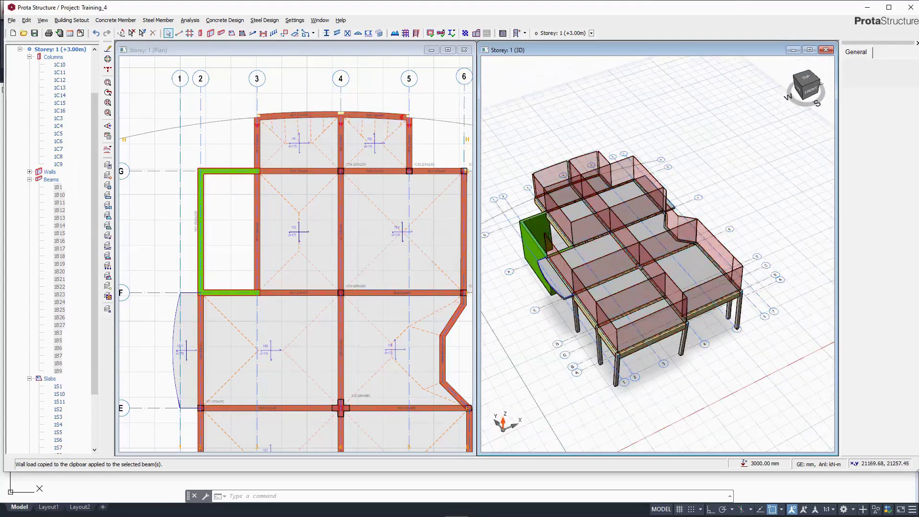
scroll(741, 134, "up", 3)
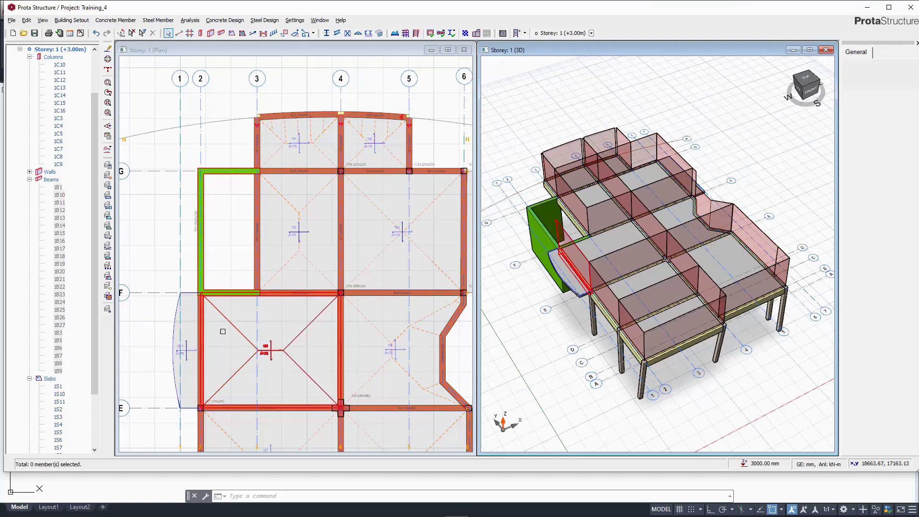
left_click(107, 297)
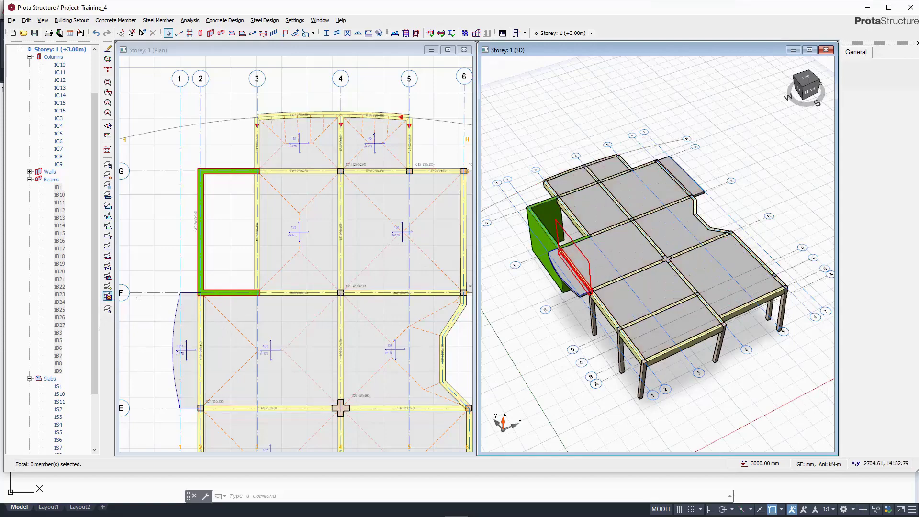
scroll(680, 169, "up", 2)
scroll(681, 169, "down", 3)
scroll(680, 169, "up", 3)
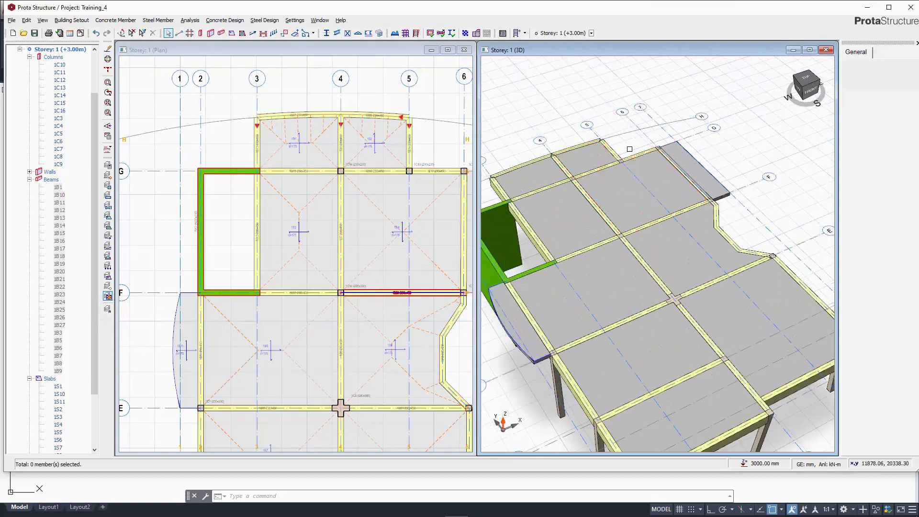
scroll(598, 154, "down", 2)
scroll(555, 148, "up", 2)
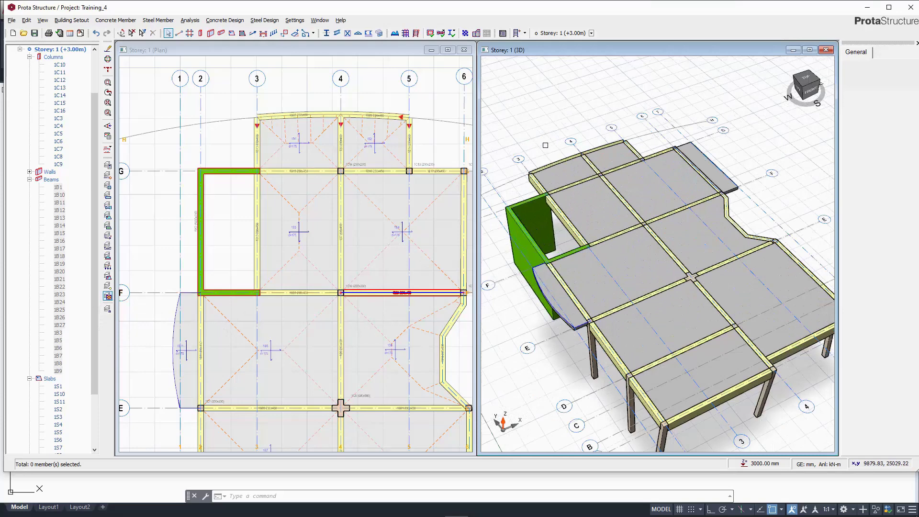
scroll(295, 225, "down", 2)
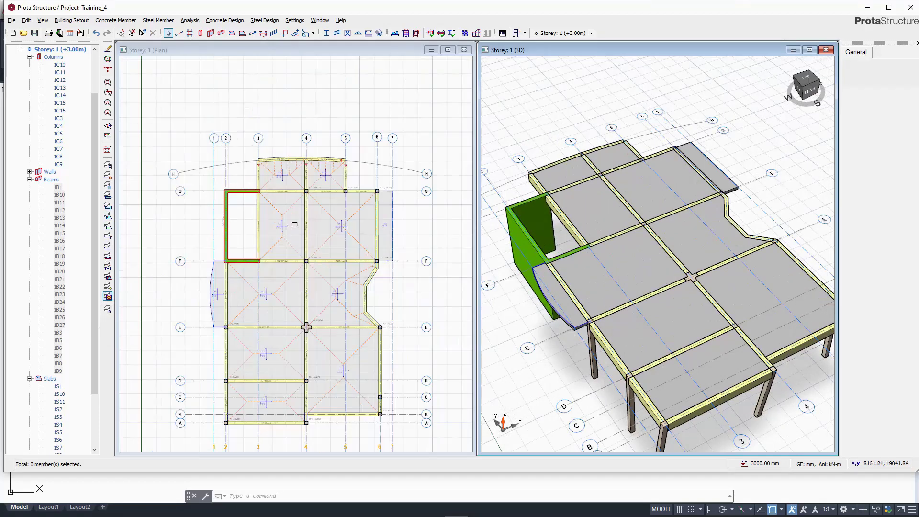
scroll(374, 312, "up", 1)
scroll(395, 269, "down", 2)
scroll(383, 264, "up", 2)
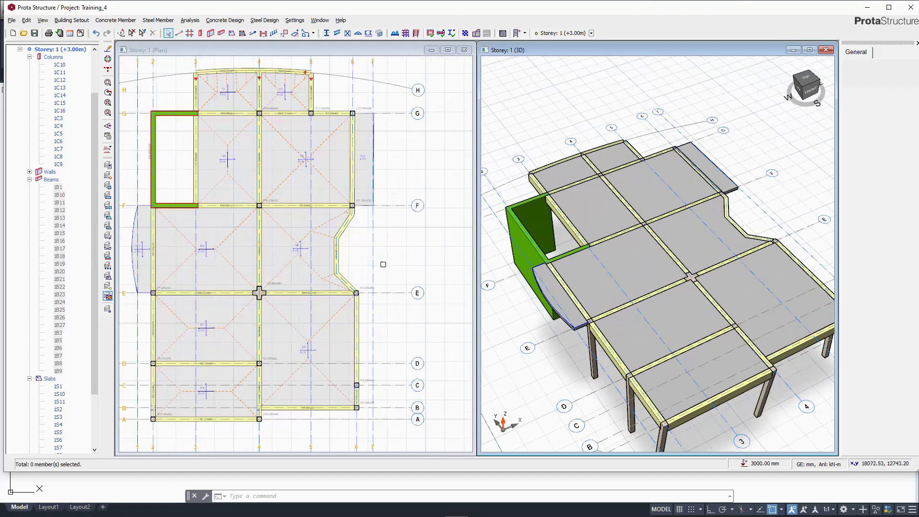
scroll(383, 265, "down", 2)
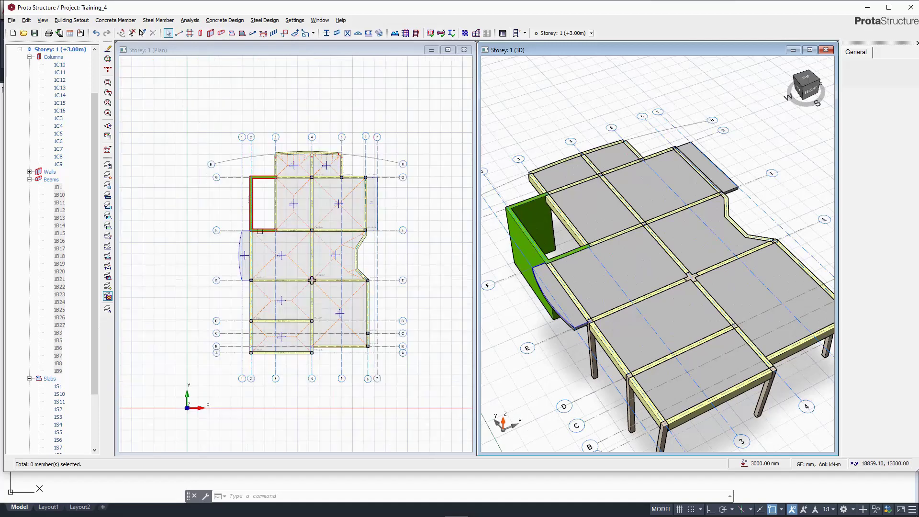
scroll(27, 108, "up", 3)
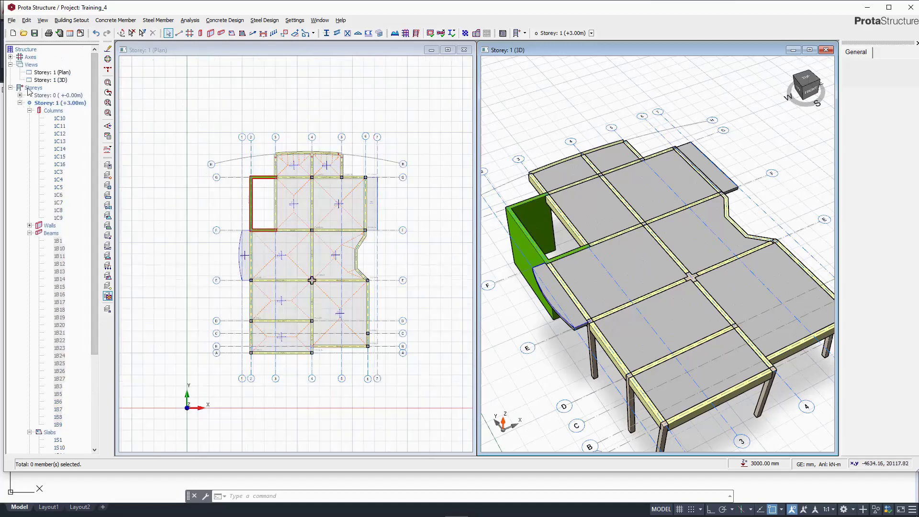
Insert storeys for a total of 5, adding Storeys 2 to 5 above Storey 1.
left_click(30, 88)
right_click(30, 91)
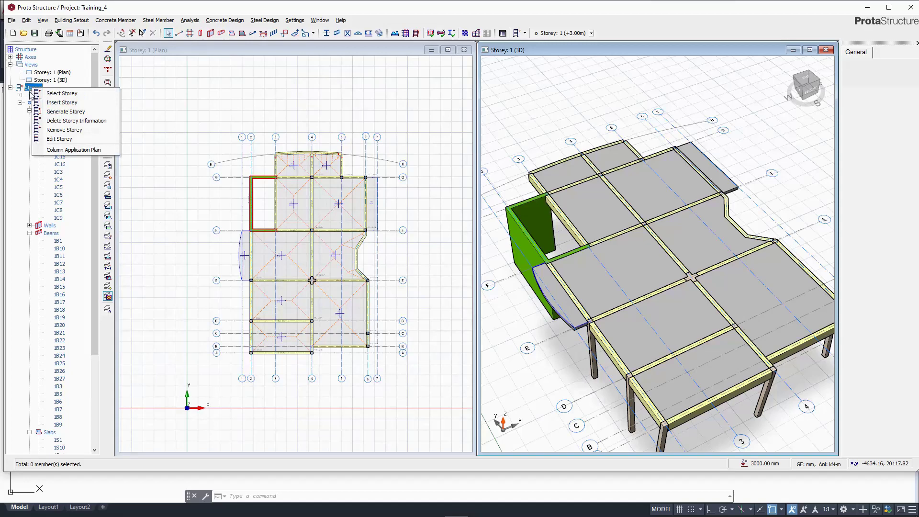
left_click(57, 103)
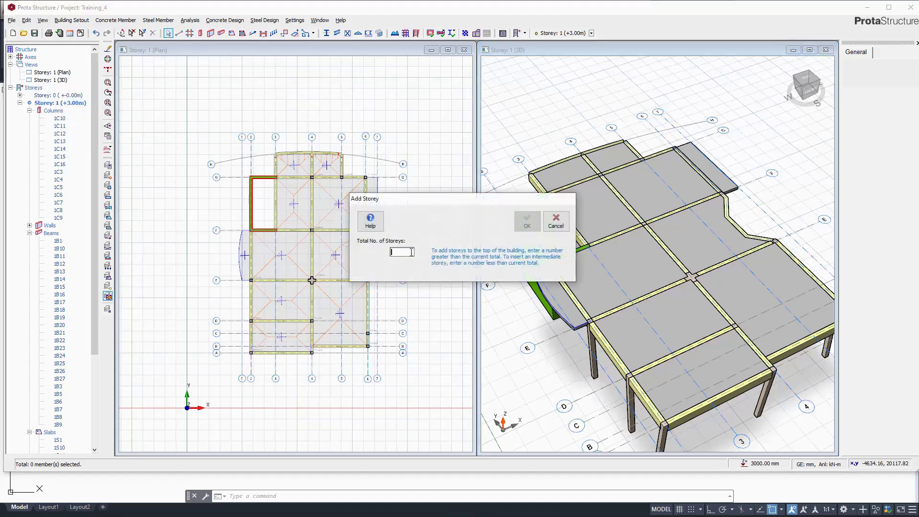
type("5")
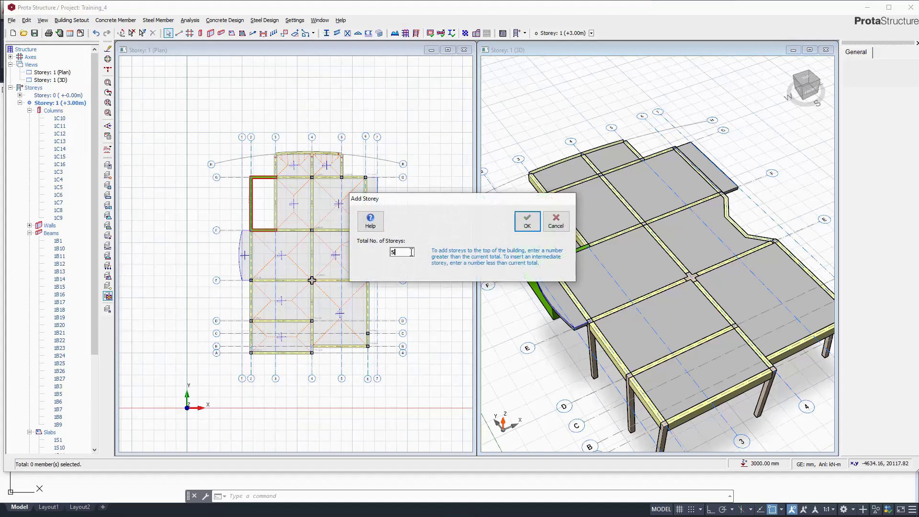
left_click(527, 222)
left_click(494, 296)
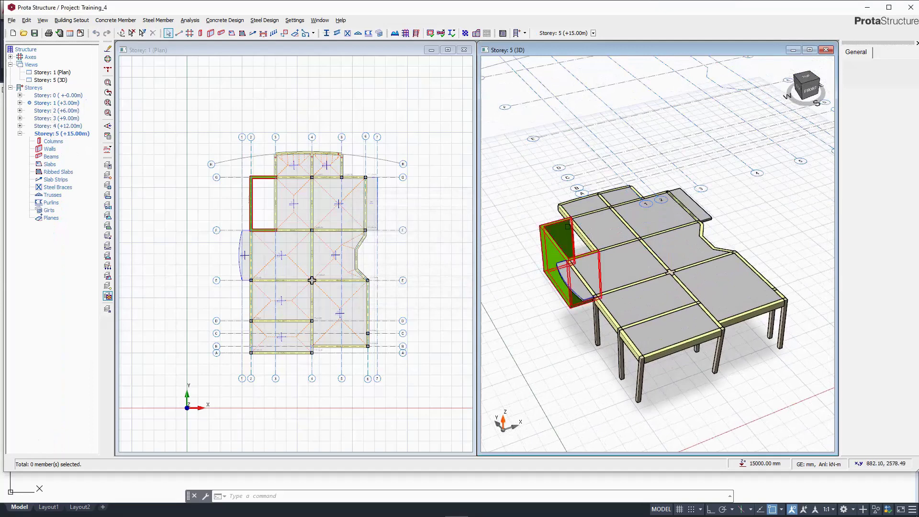
Make Storey 1 the active storey and reframe the 3D view.
double_click(43, 105)
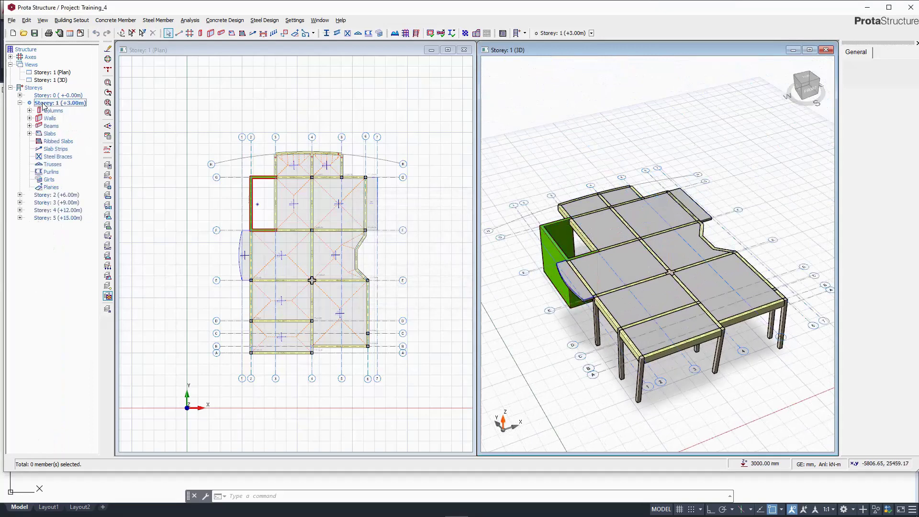
scroll(597, 174, "up", 3)
middle_click_drag(597, 174, 611, 185)
right_click(611, 185)
left_click(738, 167)
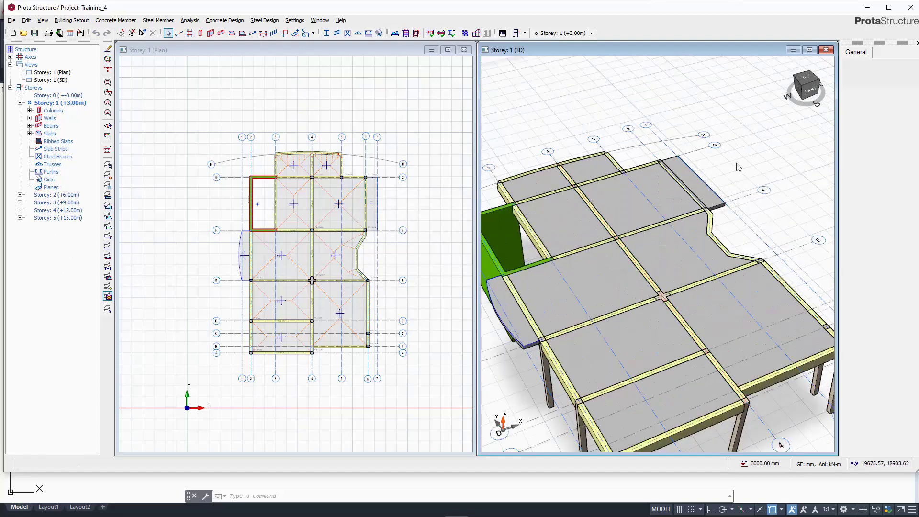
scroll(545, 253, "down", 3)
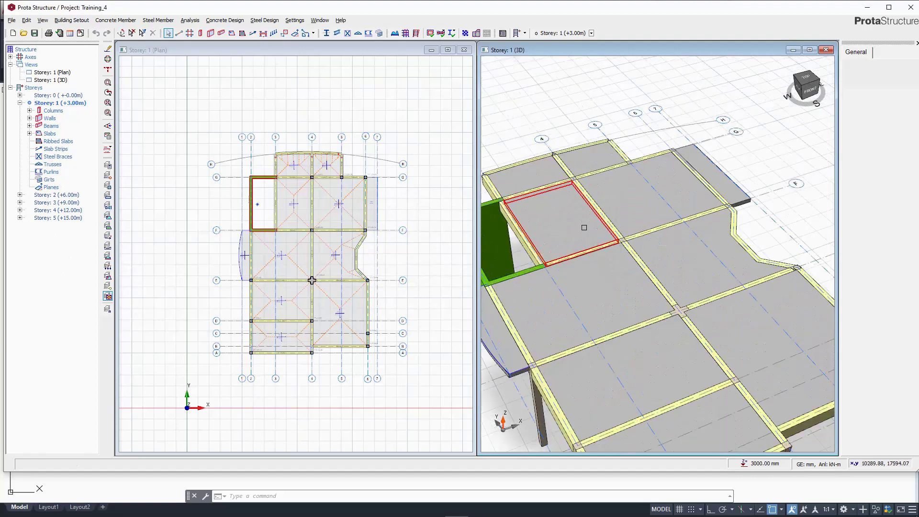
scroll(545, 253, "up", 3)
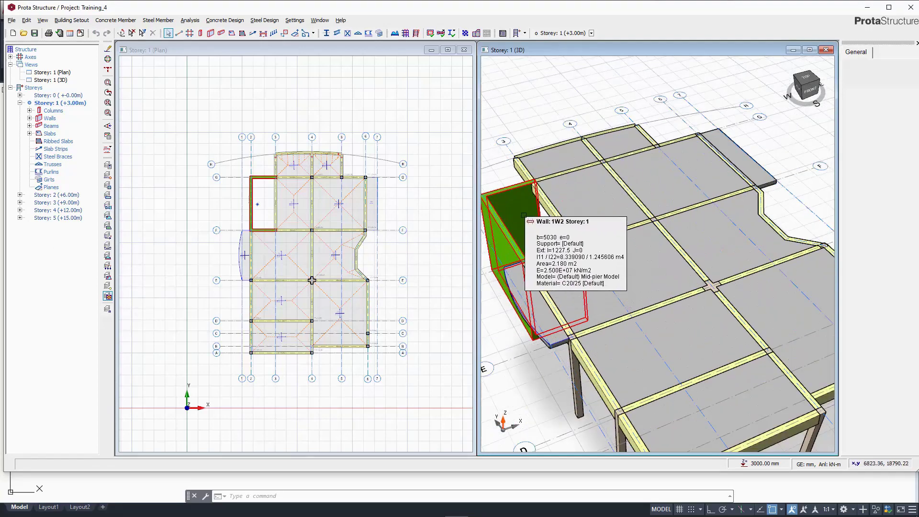
scroll(546, 194, "up", 3)
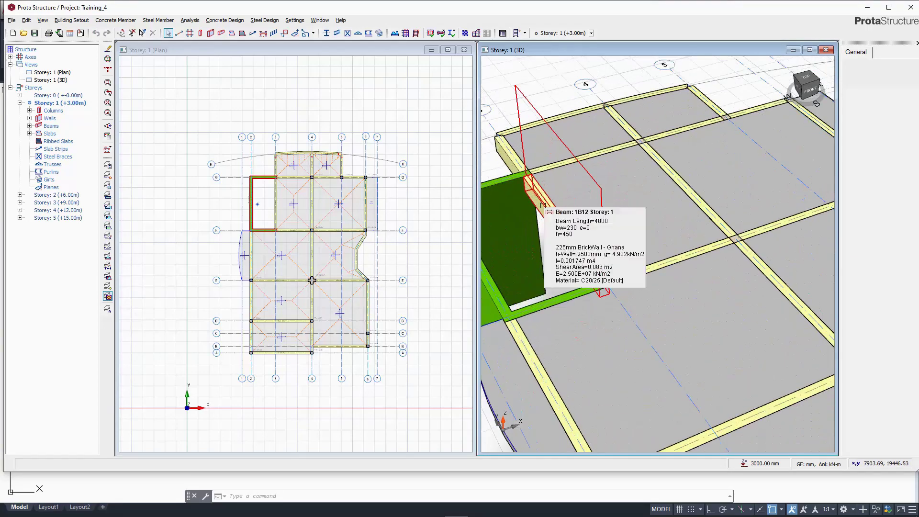
Add a point load to beam 1B12 at 2 m with 2 kN dead and 2 kN imposed.
left_click(543, 206)
right_click(544, 206)
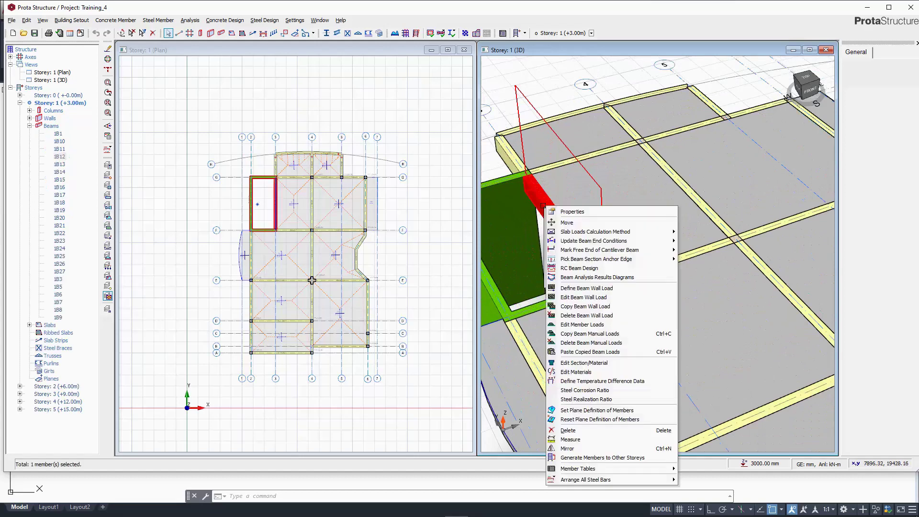
right_click(572, 245)
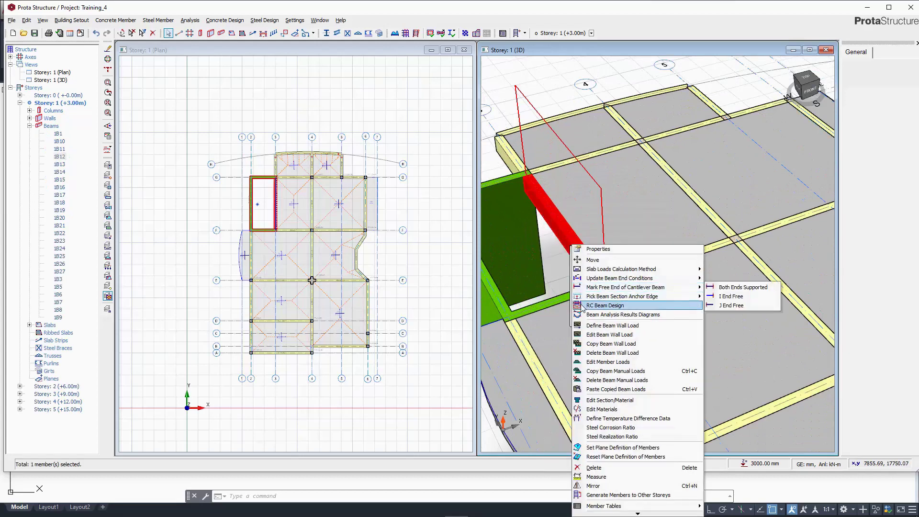
left_click(588, 363)
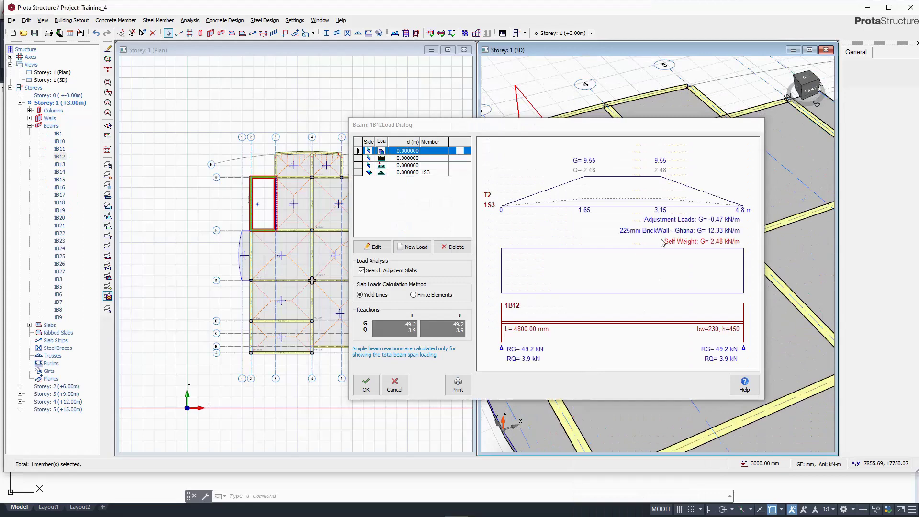
left_click(410, 247)
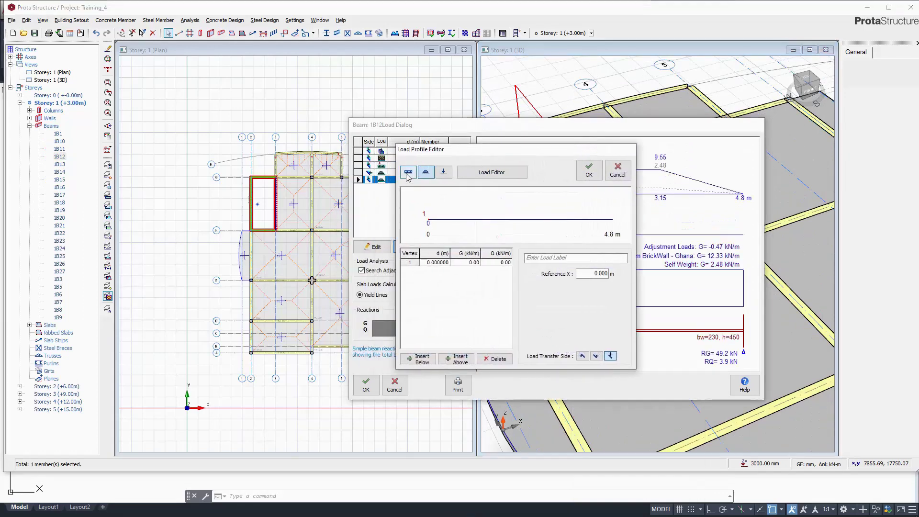
left_click(444, 173)
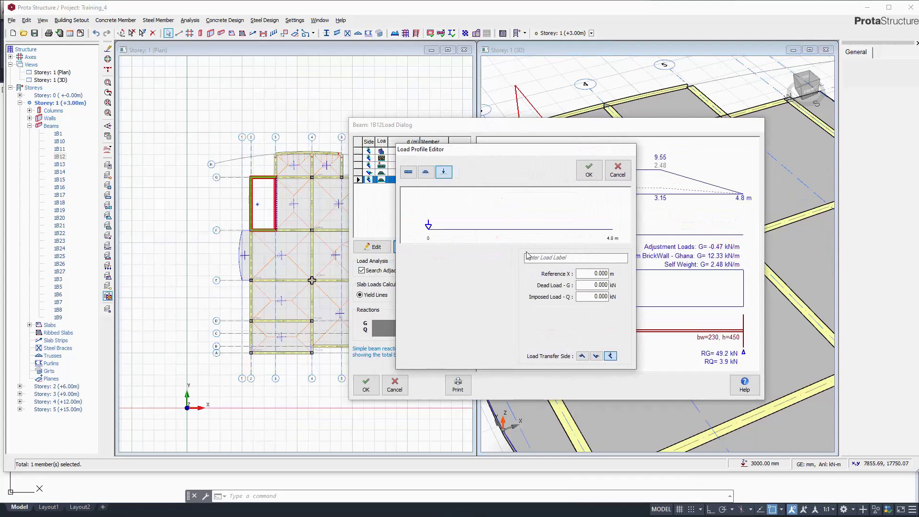
double_click(597, 273)
type("2")
double_click(602, 285)
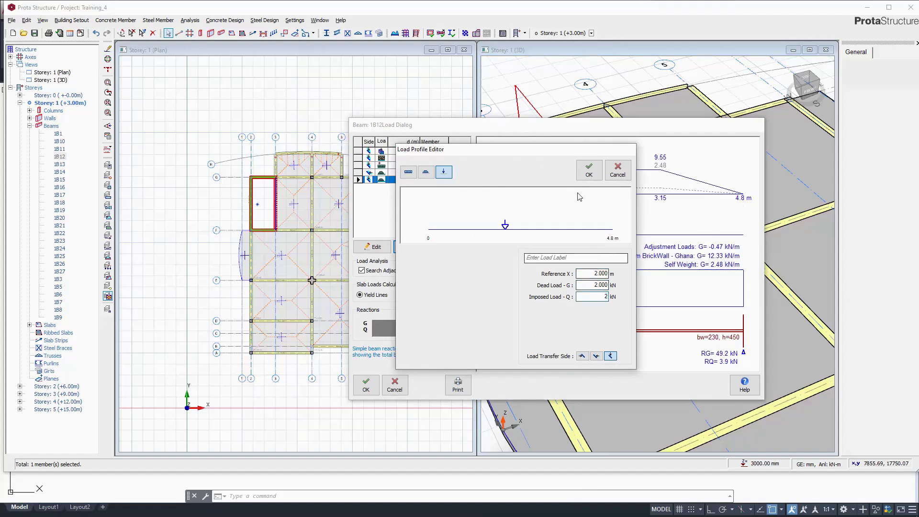
left_click(590, 177)
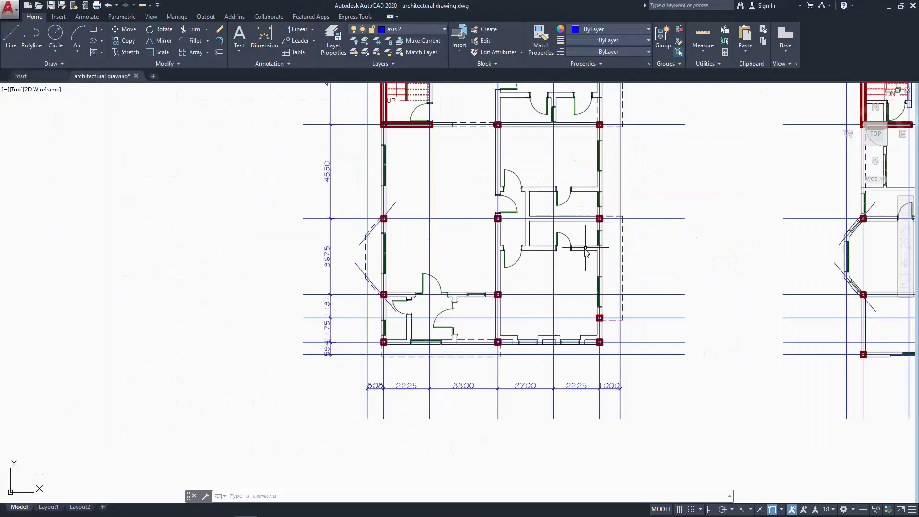
left_click(455, 512)
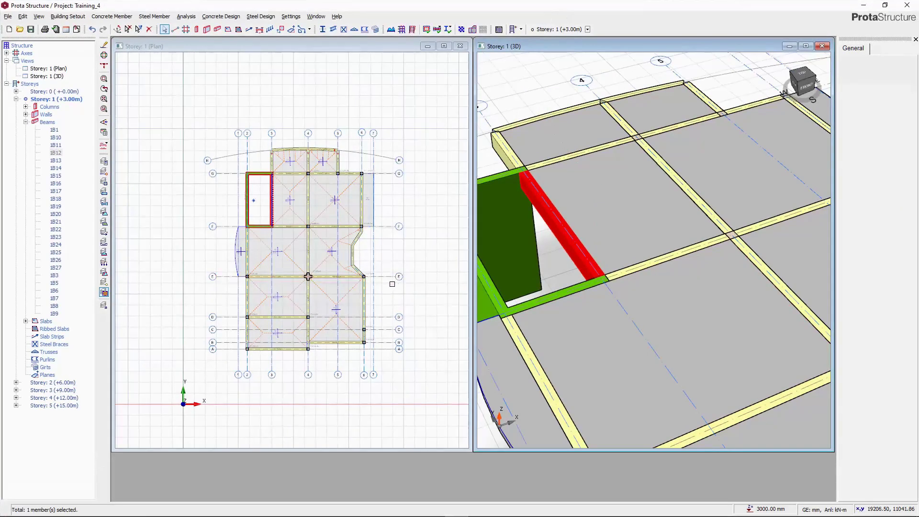
scroll(587, 167, "down", 8)
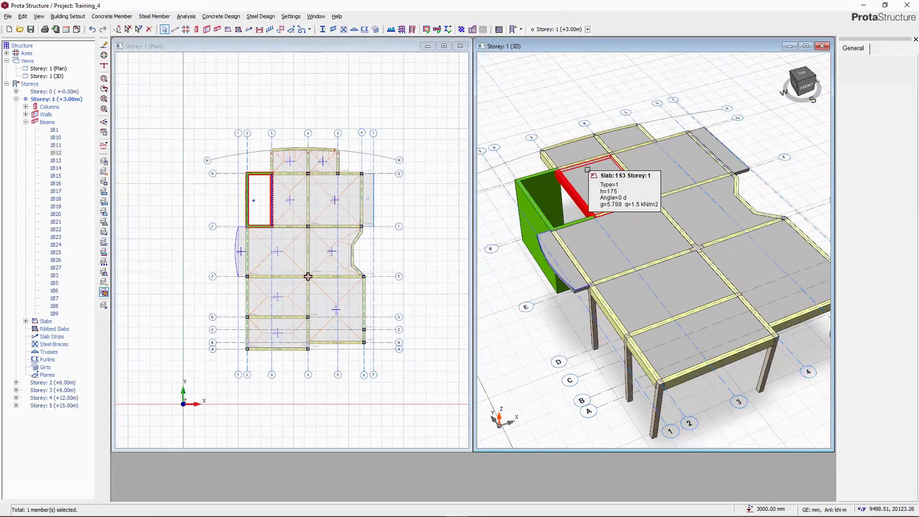
key("Escape")
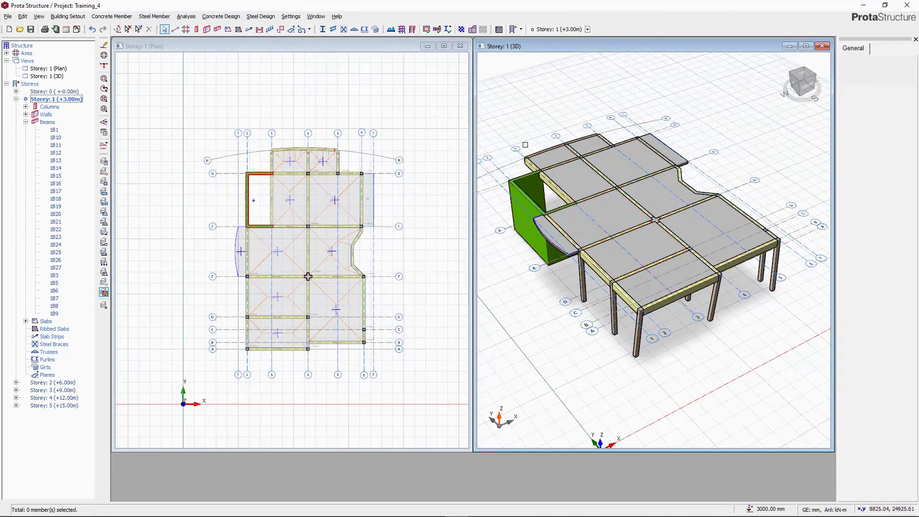
Generate Storey 2 (+6.00m) as a copy of Storey 1, accepting the no-undo warning, and close the window.
right_click(30, 86)
left_click(62, 109)
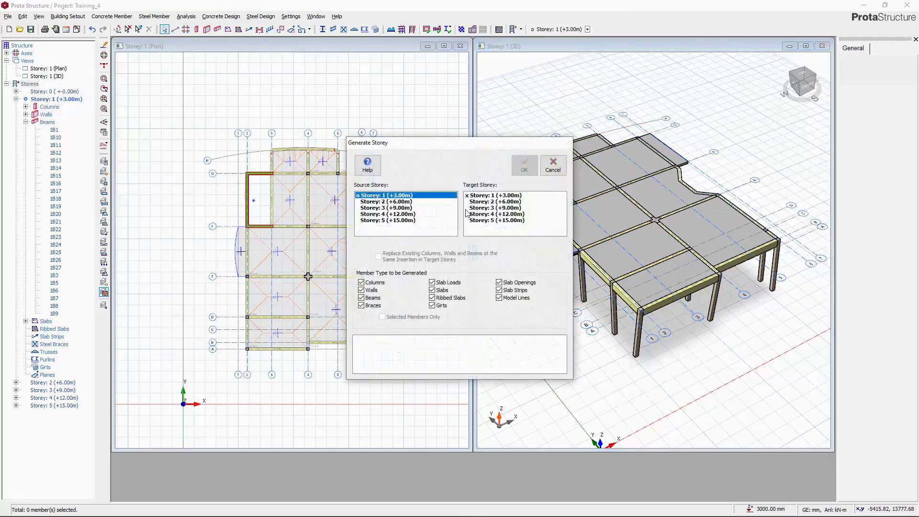
left_click(483, 202)
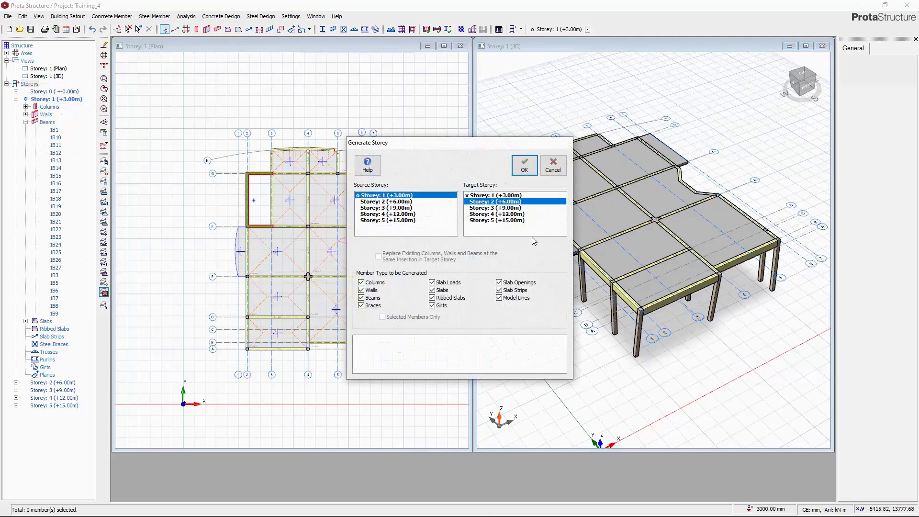
left_click(524, 166)
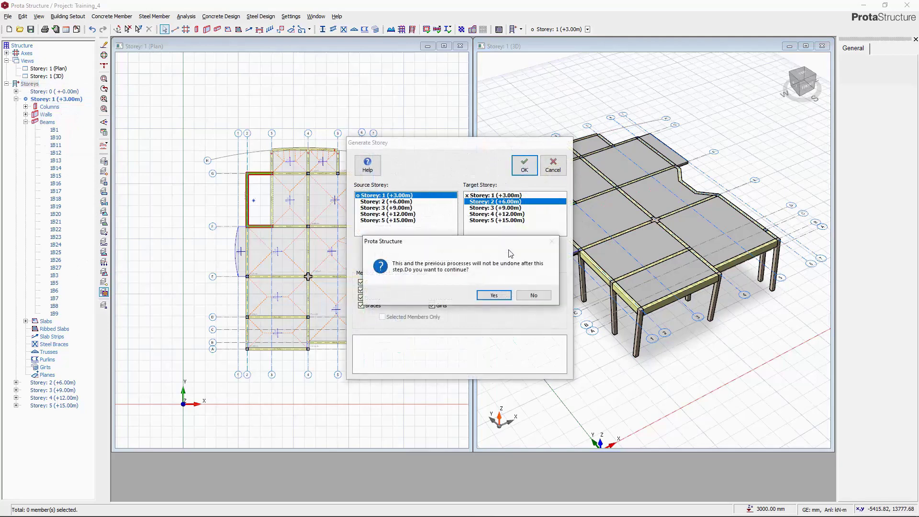
left_click(494, 295)
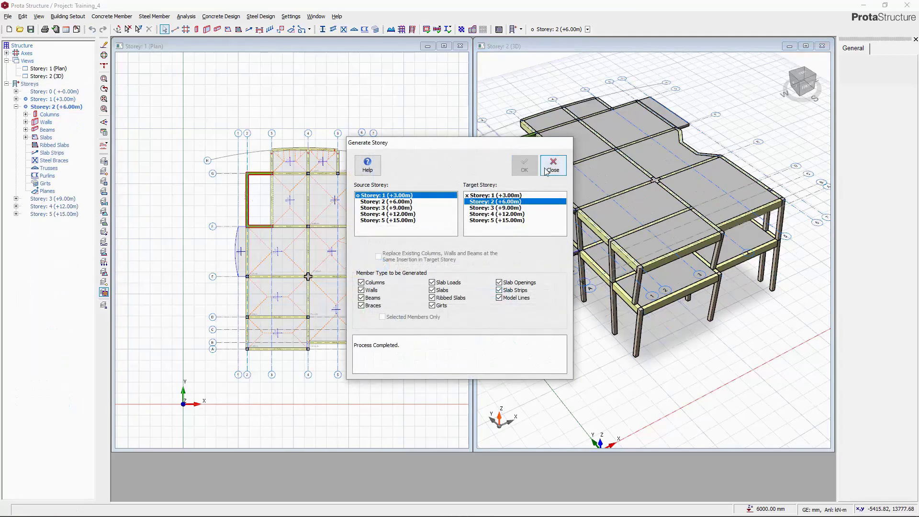
left_click(553, 166)
mouse_move(547, 189)
middle_mouse_down()
mouse_move(526, 260)
mouse_move(511, 267)
middle_mouse_up()
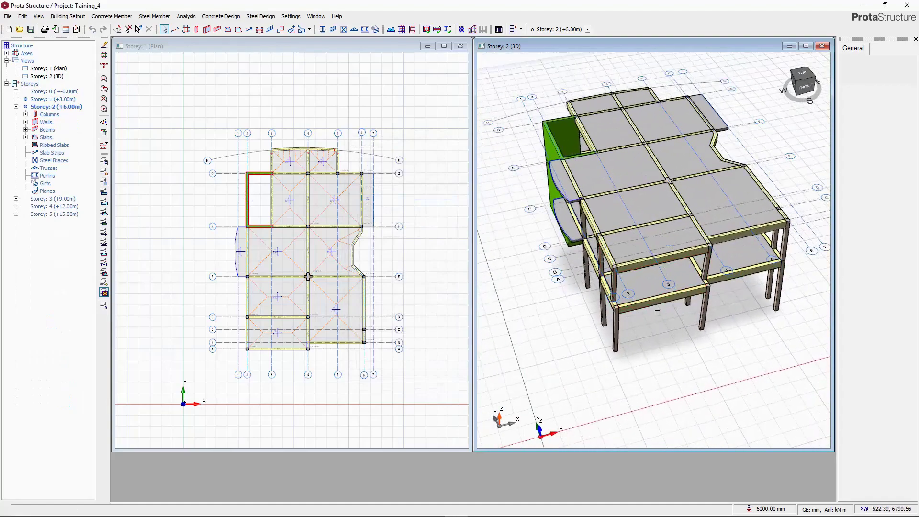
Switch the plan from Storey 1 back to Storey 2 (+6.00m) and select column 2C15.
middle_click_drag(658, 313, 676, 289)
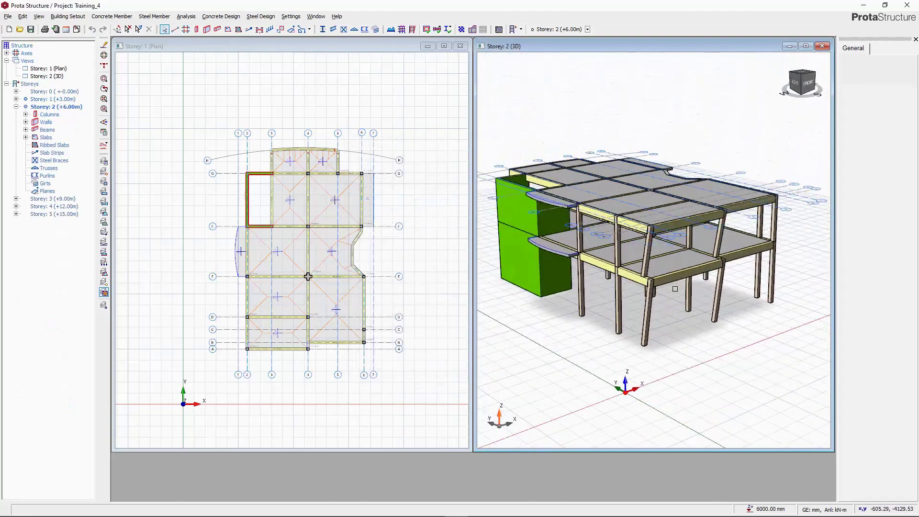
scroll(675, 287, "up", 5)
scroll(685, 237, "down", 6)
scroll(689, 233, "up", 4)
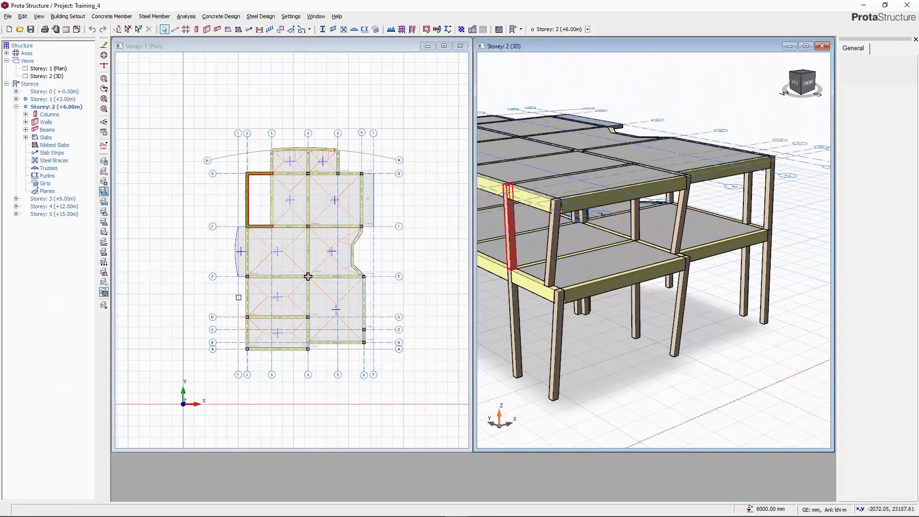
scroll(308, 277, "up", 3)
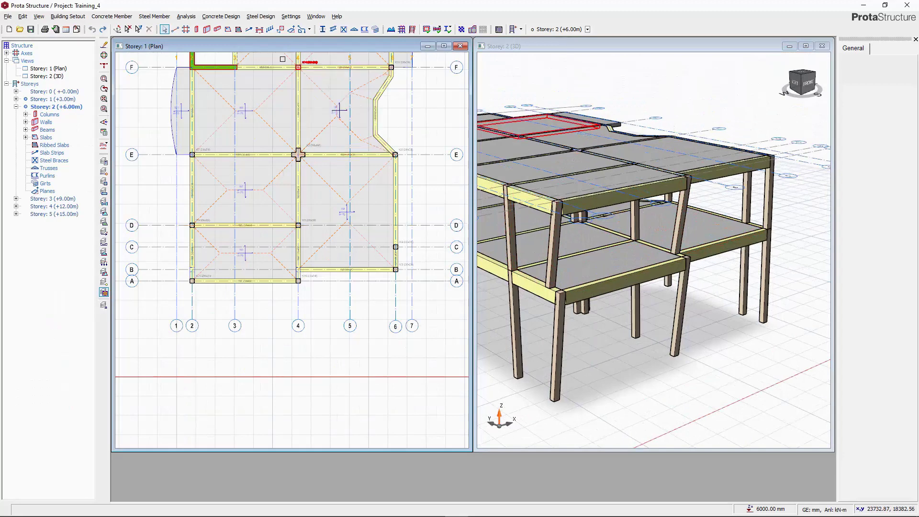
key("Page_Down")
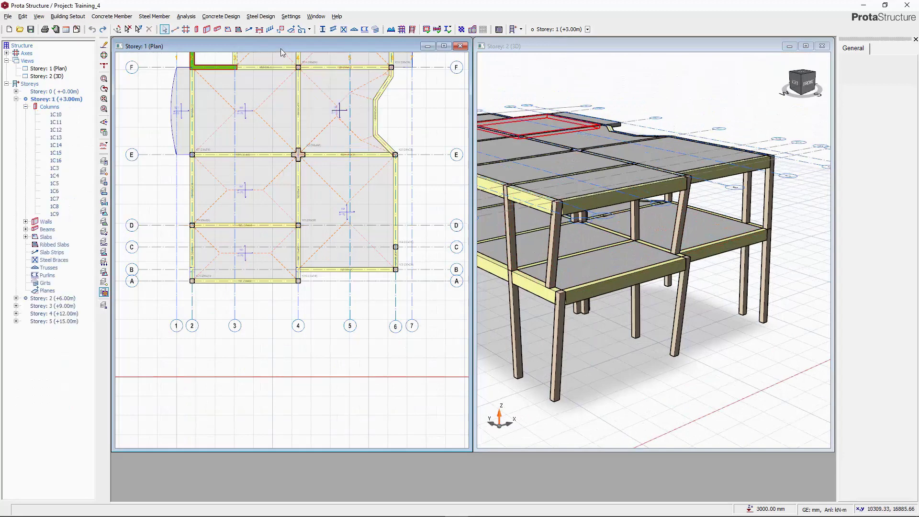
left_click(53, 299)
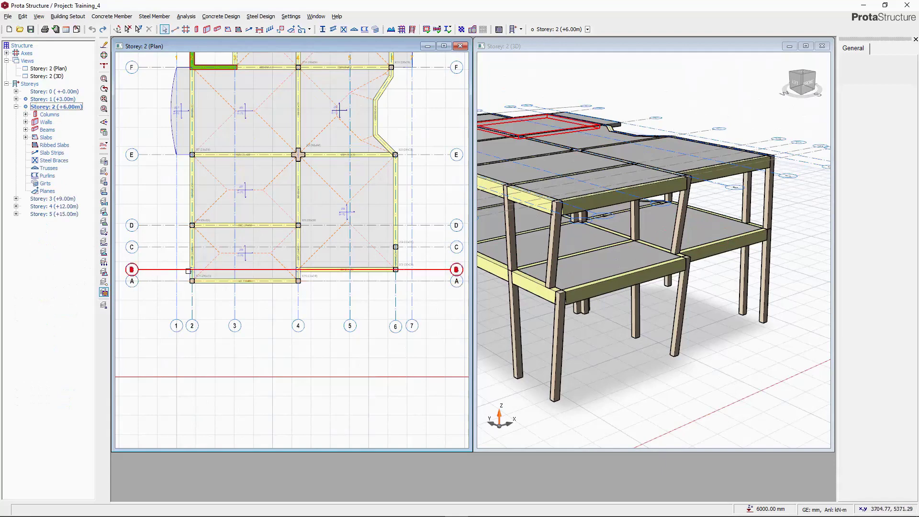
scroll(189, 274, "up", 3)
left_click(202, 300)
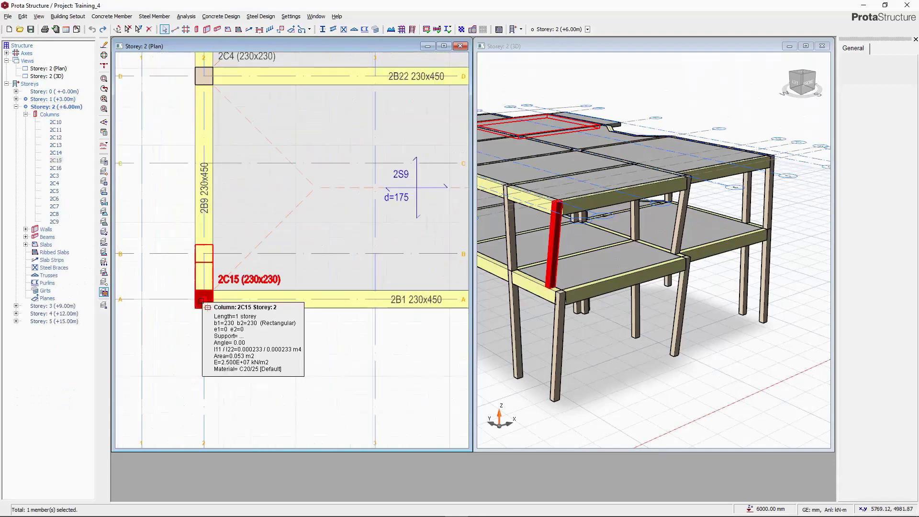
Move column 2C15's bottom point to axis intersection A-2 so it stands vertical.
right_click(203, 302)
left_click(259, 47)
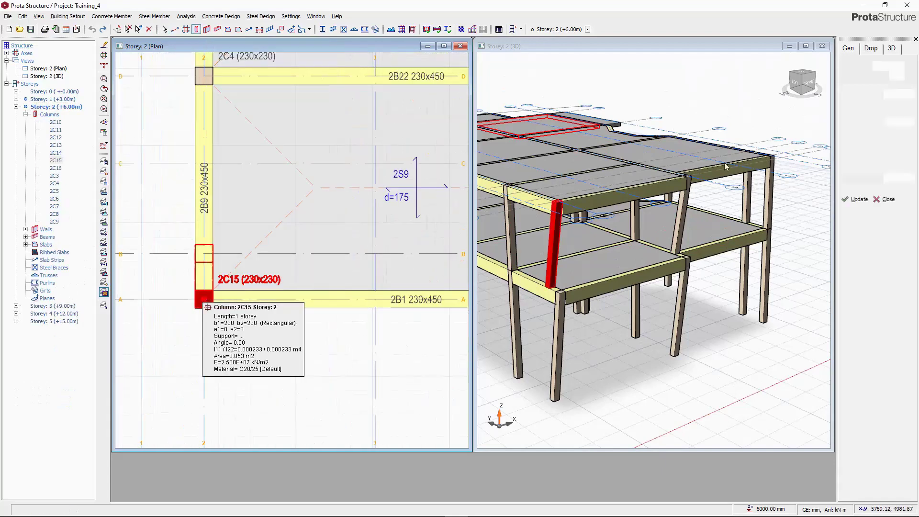
left_click(848, 159)
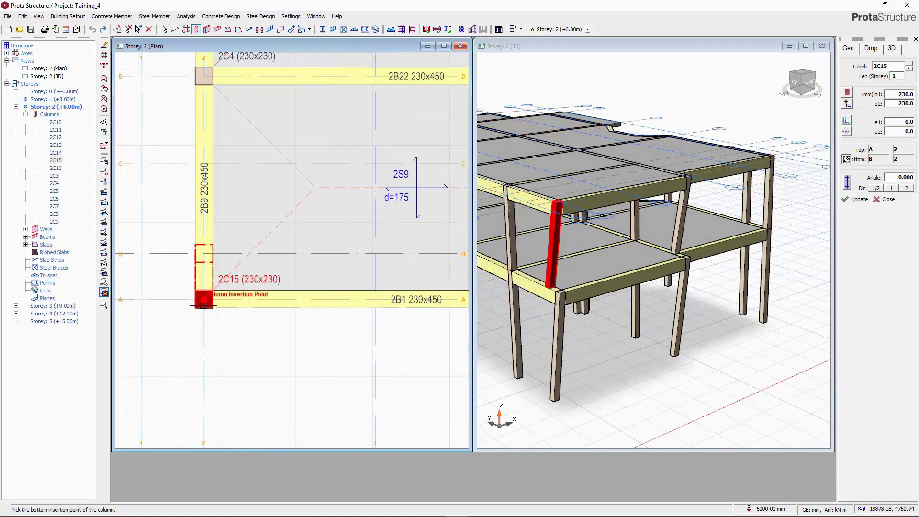
left_click(203, 302)
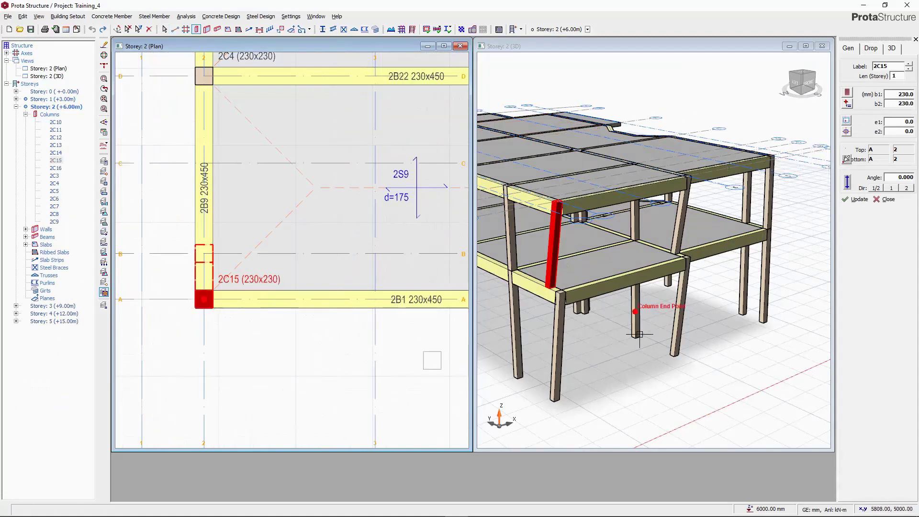
left_click(848, 200)
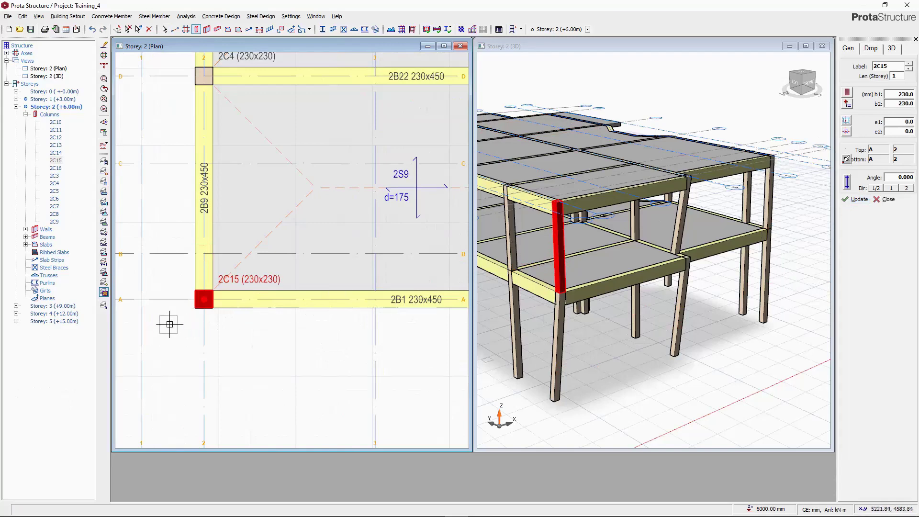
scroll(165, 380, "down", 2)
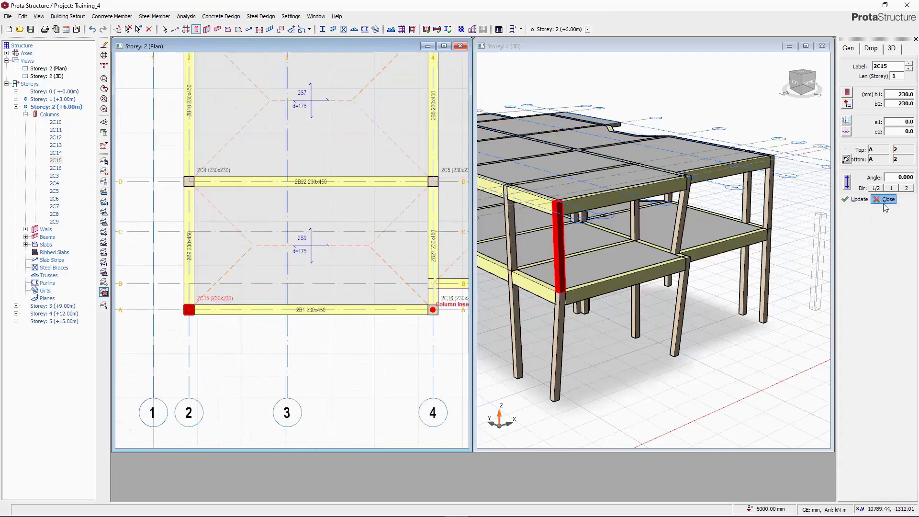
scroll(885, 207, "up", 3)
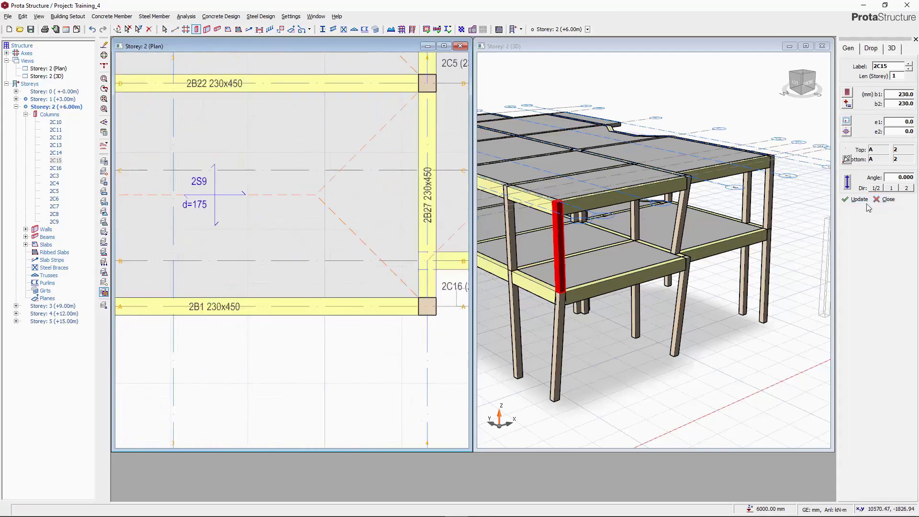
key("Escape")
Move column 2C16's bottom point to axis A so it stands vertical.
left_click(431, 298)
right_click(432, 300)
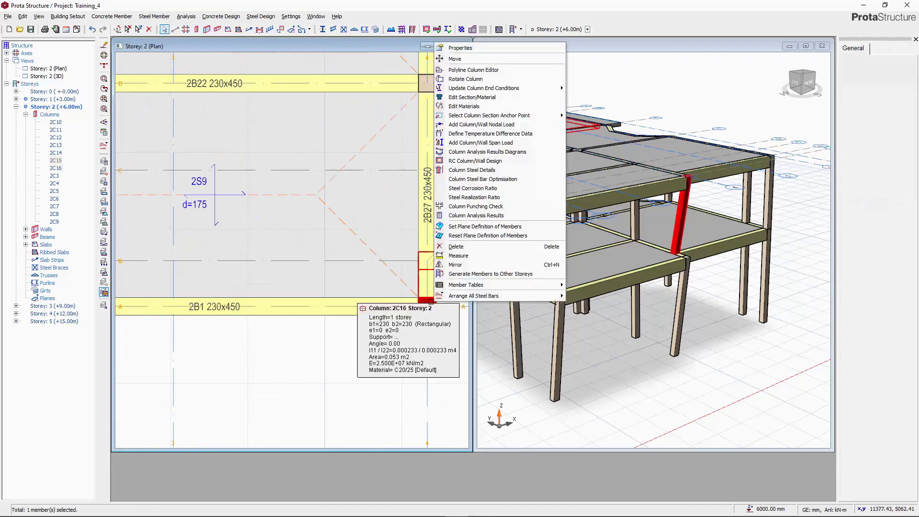
left_click(691, 101)
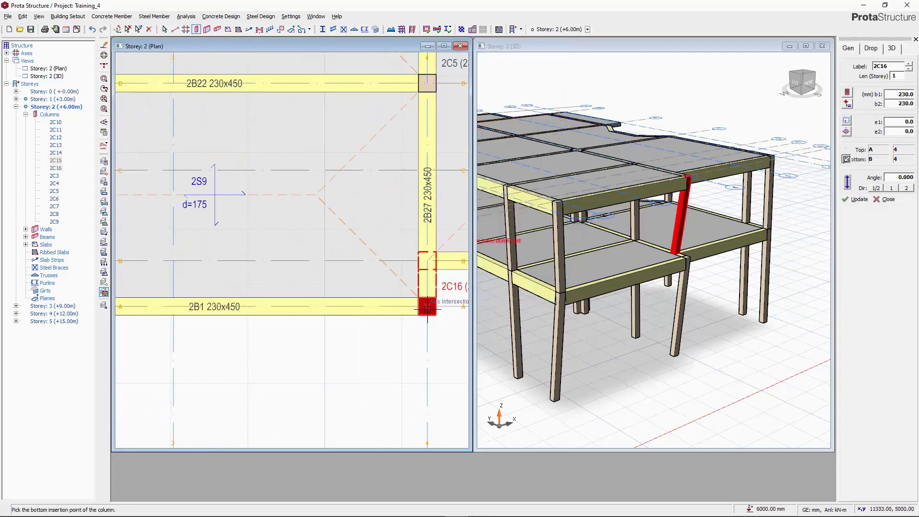
left_click(427, 309)
left_click(857, 199)
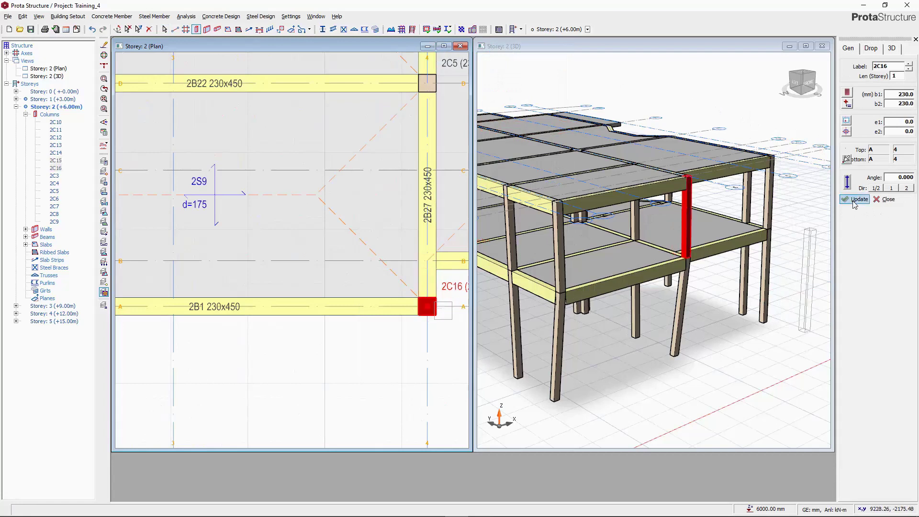
key("Escape")
Orbit and zoom the 3D model to check the straightened columns from both sides.
middle_click_drag(727, 254, 644, 259)
scroll(643, 258, "down", 2)
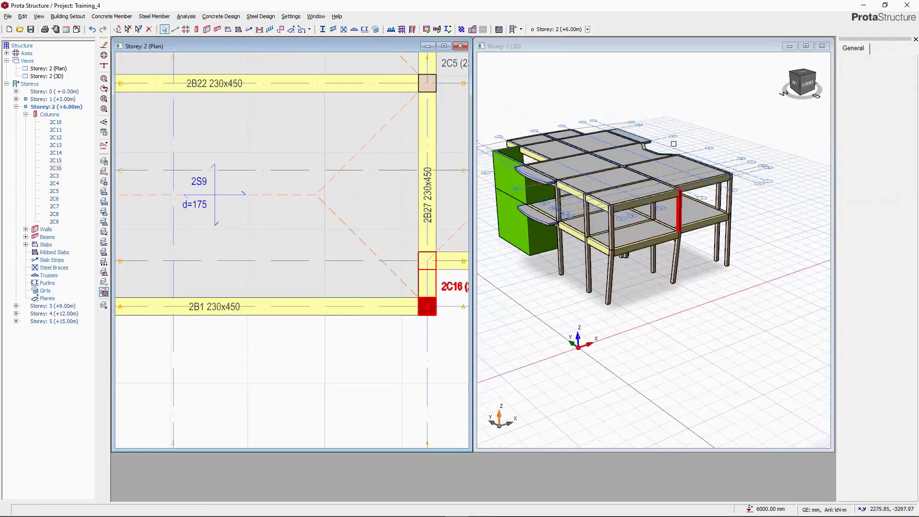
scroll(533, 155, "down", 2)
middle_click_drag(533, 155, 637, 156)
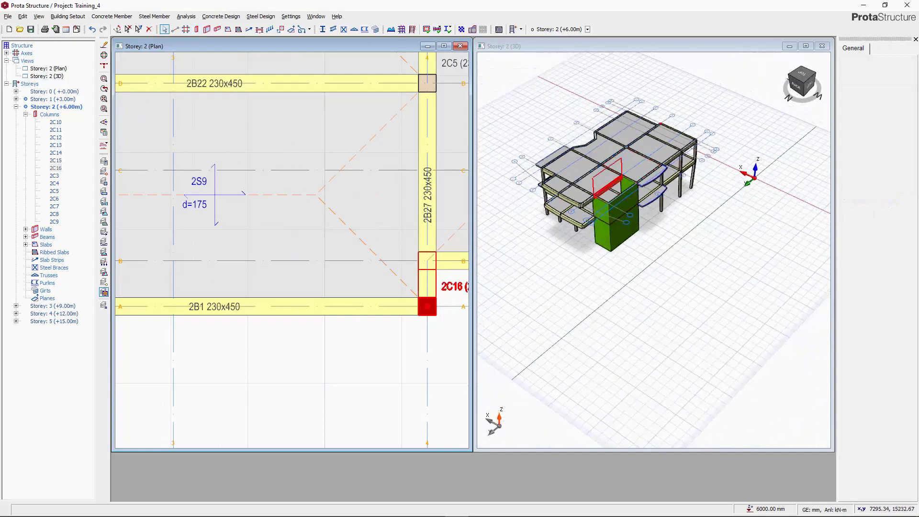
scroll(535, 140, "up", 3)
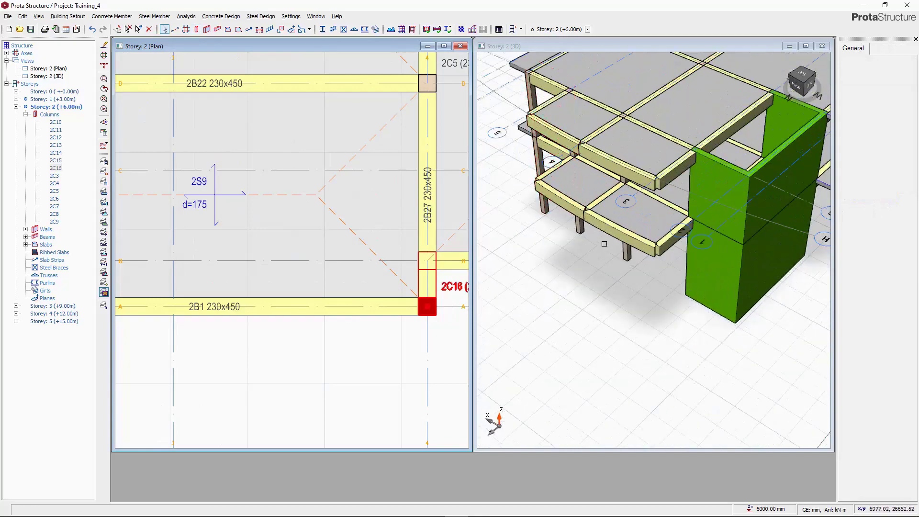
scroll(386, 312, "down", 5)
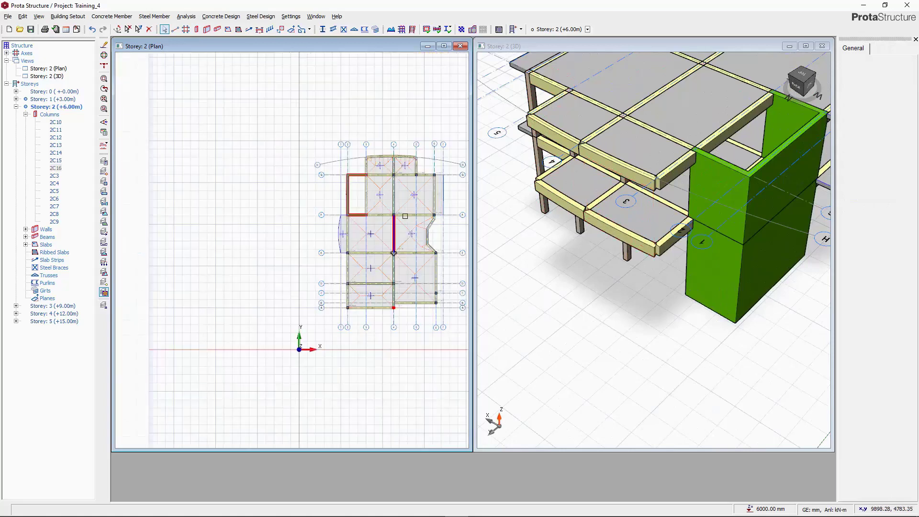
scroll(375, 358, "up", 5)
Place new columns on Storey 2 at axes 3/H, 4/H and 5/H.
scroll(399, 178, "down", 5)
scroll(386, 183, "up", 5)
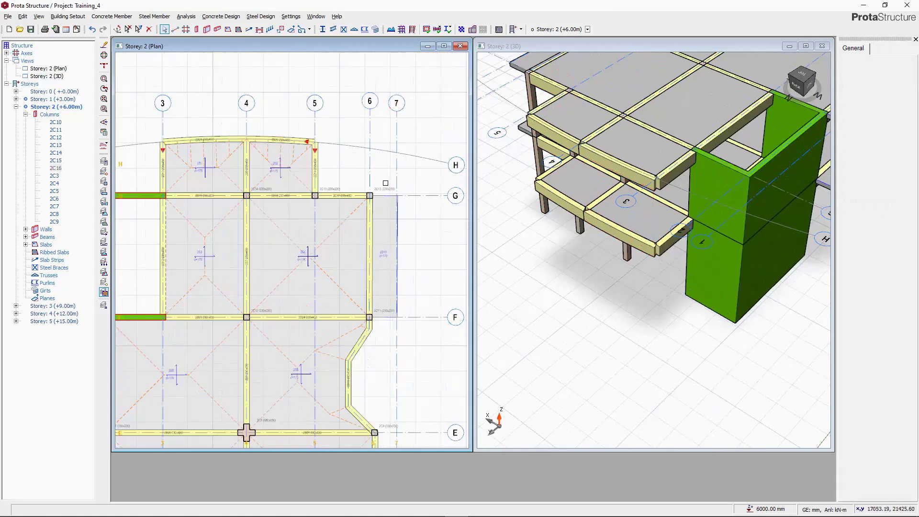
left_click(382, 188)
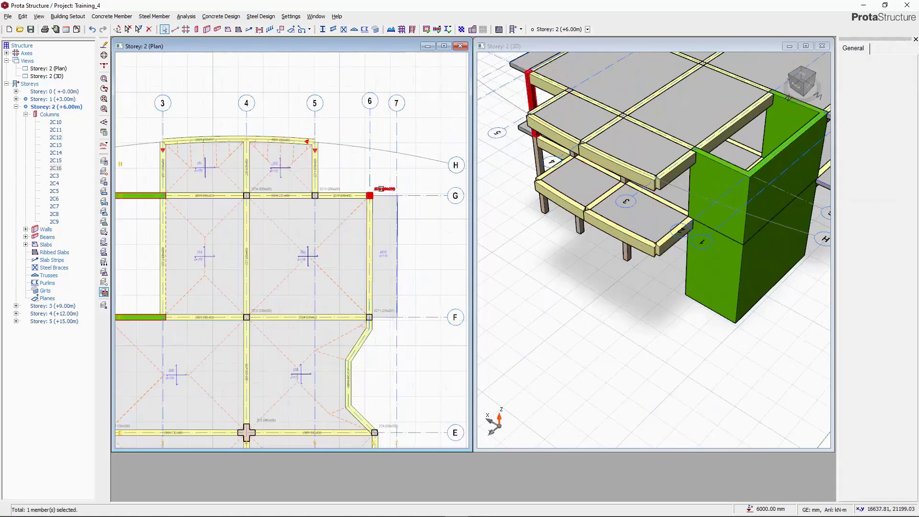
left_click(197, 29)
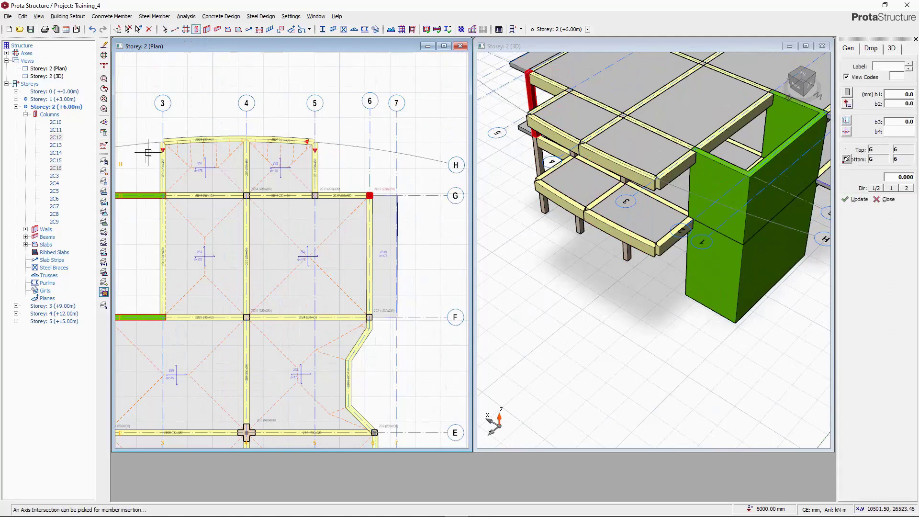
left_click(200, 154)
left_click(246, 139)
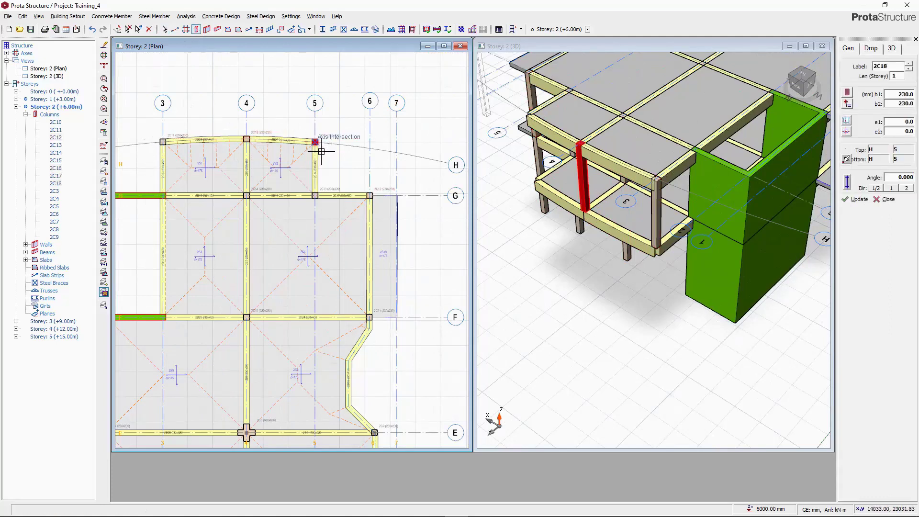
left_click(322, 152)
scroll(331, 158, "down", 2)
scroll(360, 131, "down", 1)
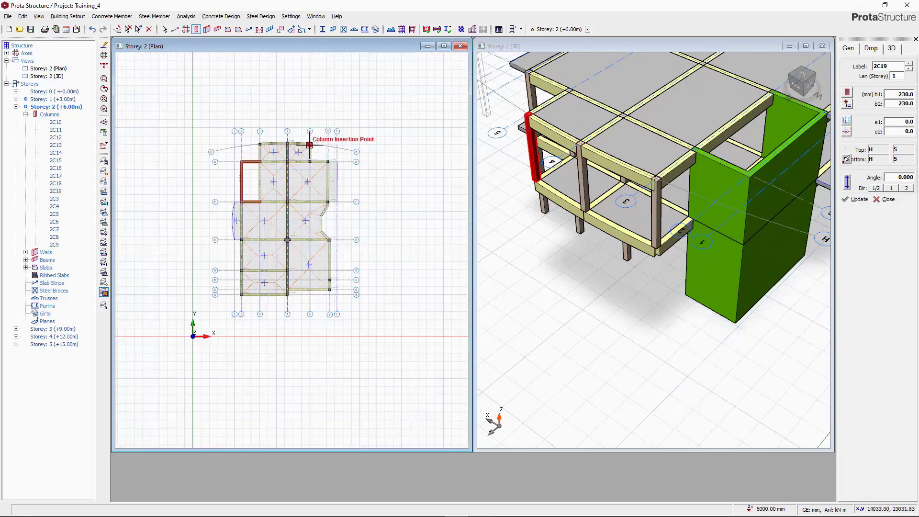
scroll(288, 139, "up", 4)
scroll(282, 144, "down", 4)
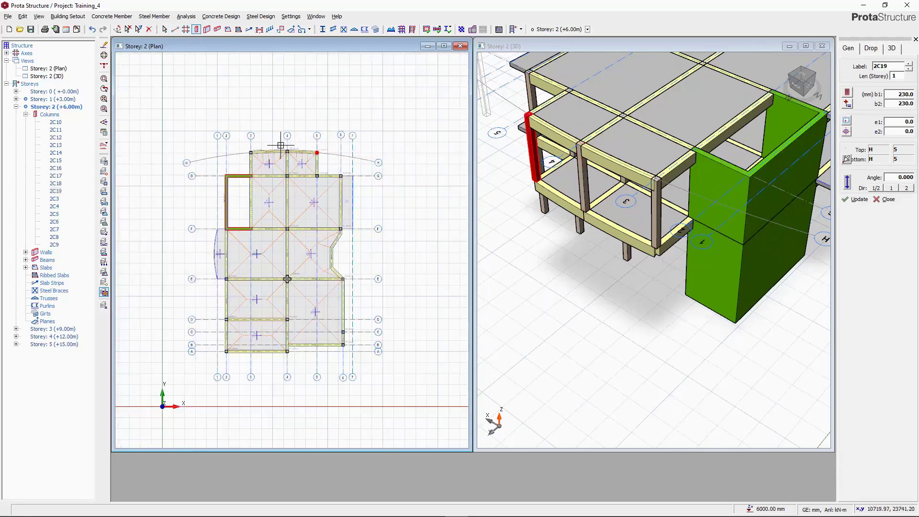
scroll(281, 145, "up", 3)
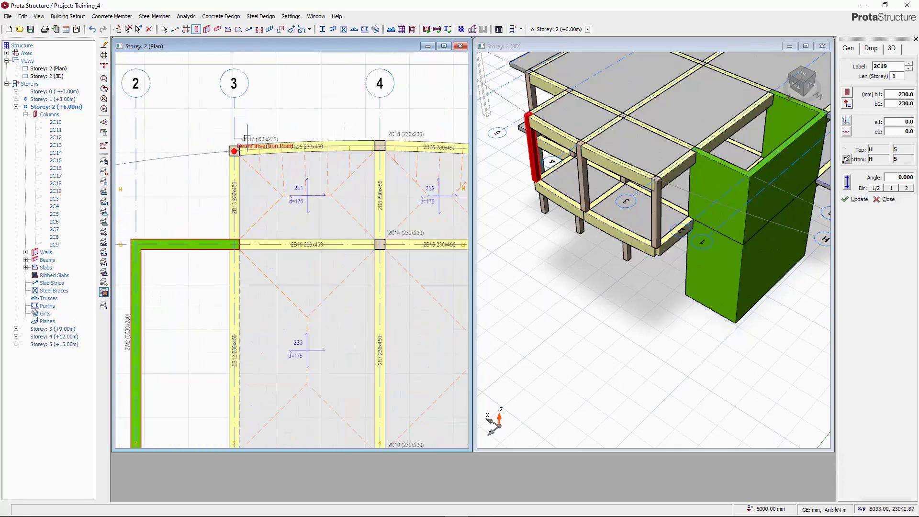
scroll(243, 140, "down", 2)
scroll(159, 142, "up", 1)
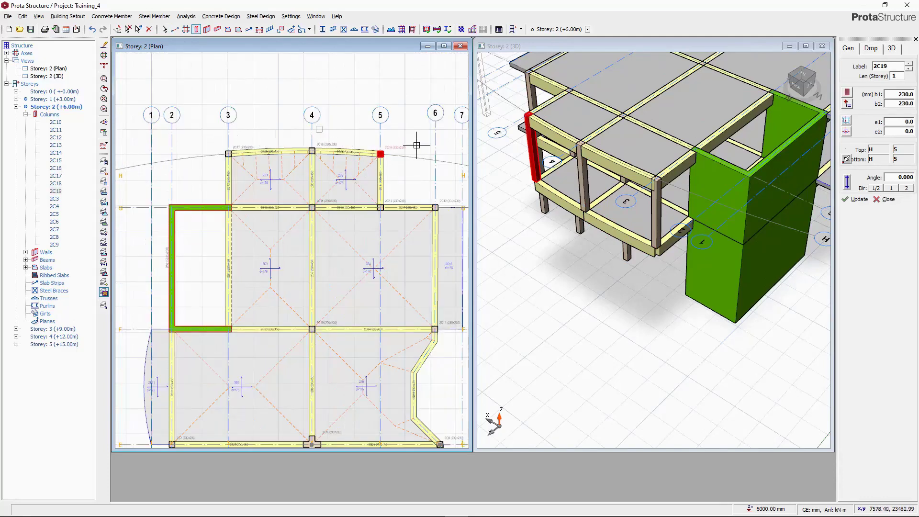
scroll(306, 140, "down", 2)
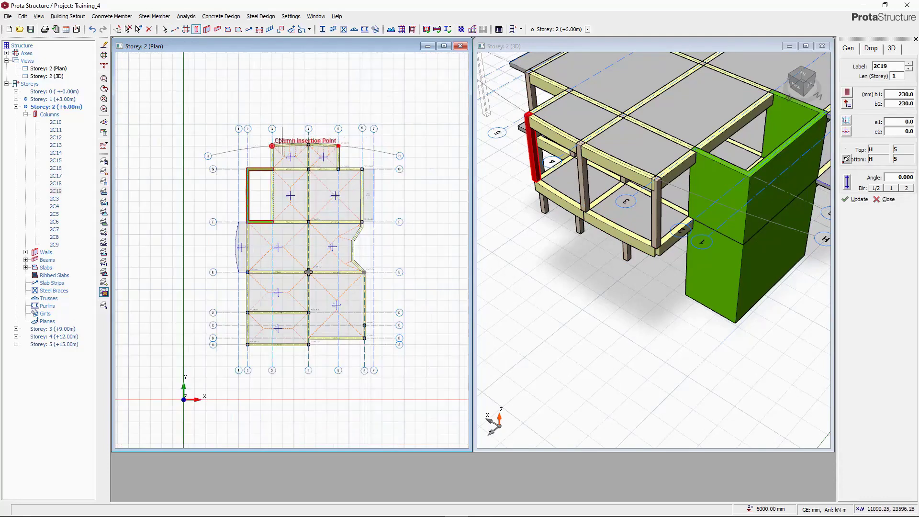
key("Escape")
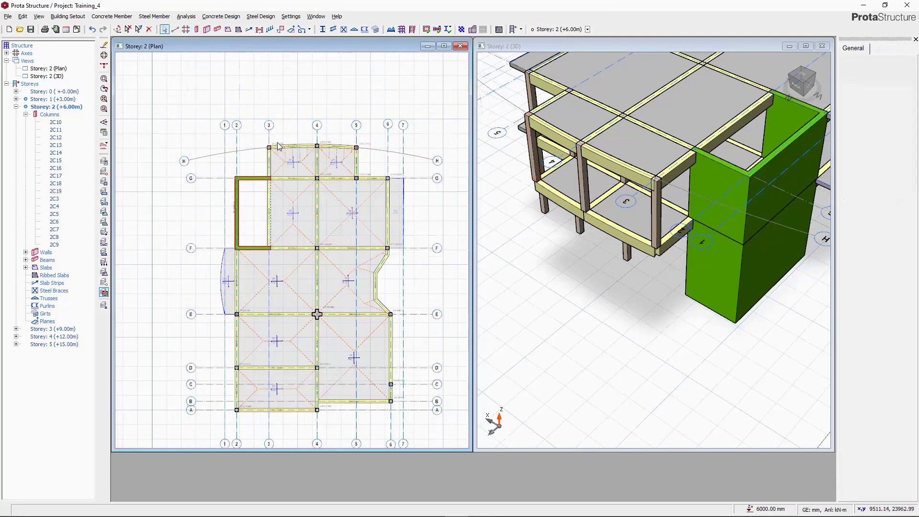
Rotate column 2C17 with Dir 1 to line up with the curved edge beam.
scroll(274, 143, "up", 4)
left_click(258, 165)
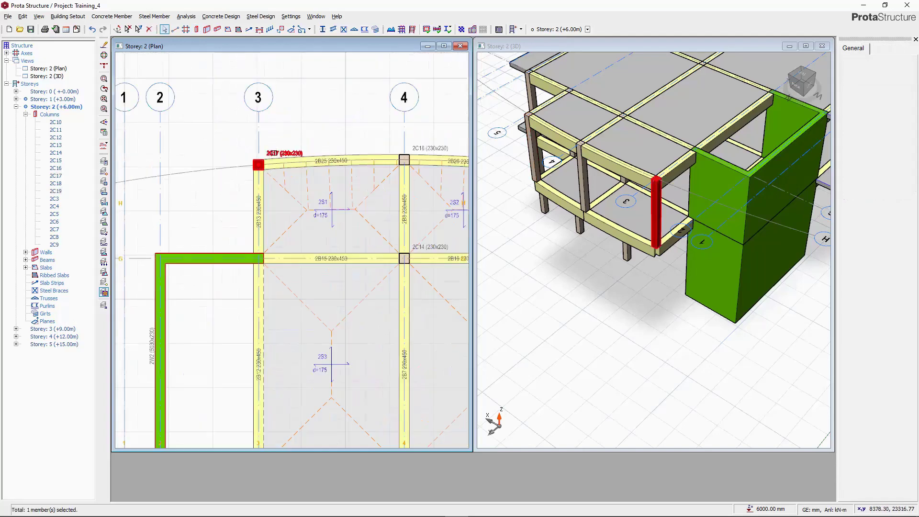
right_click(287, 156)
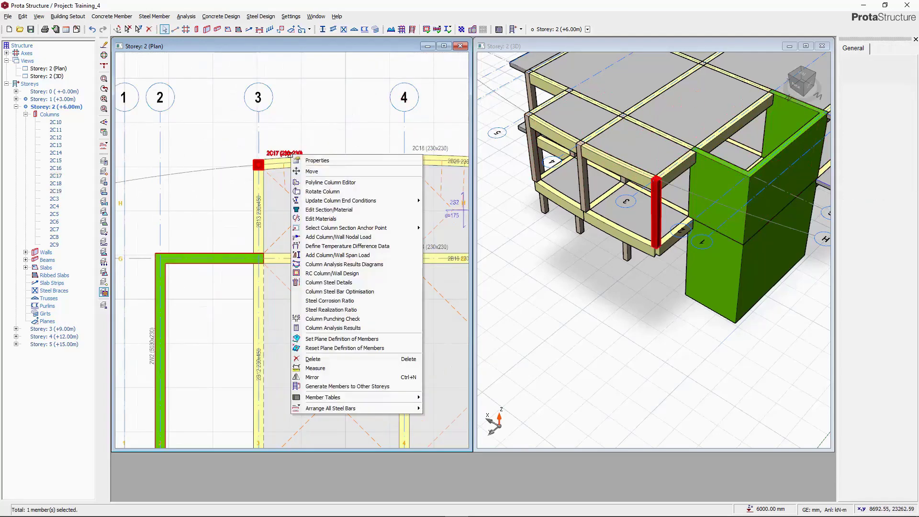
left_click(307, 158)
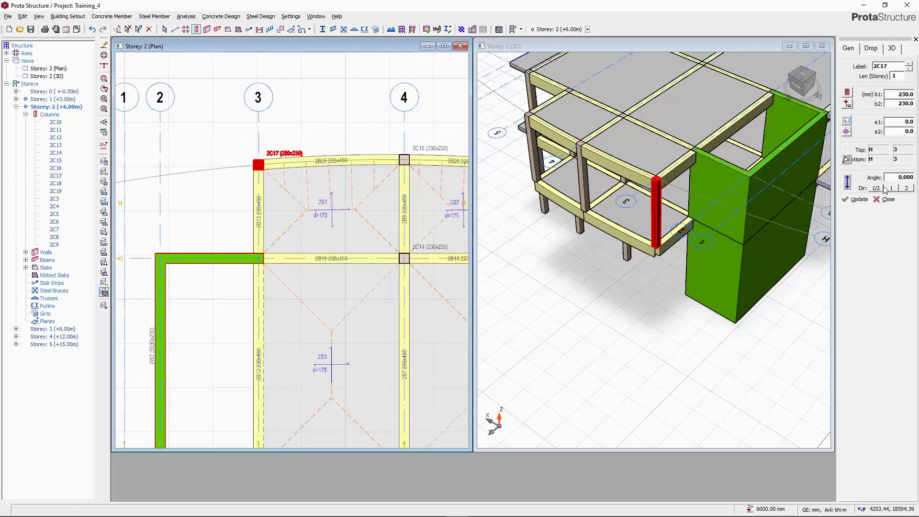
left_click(892, 189)
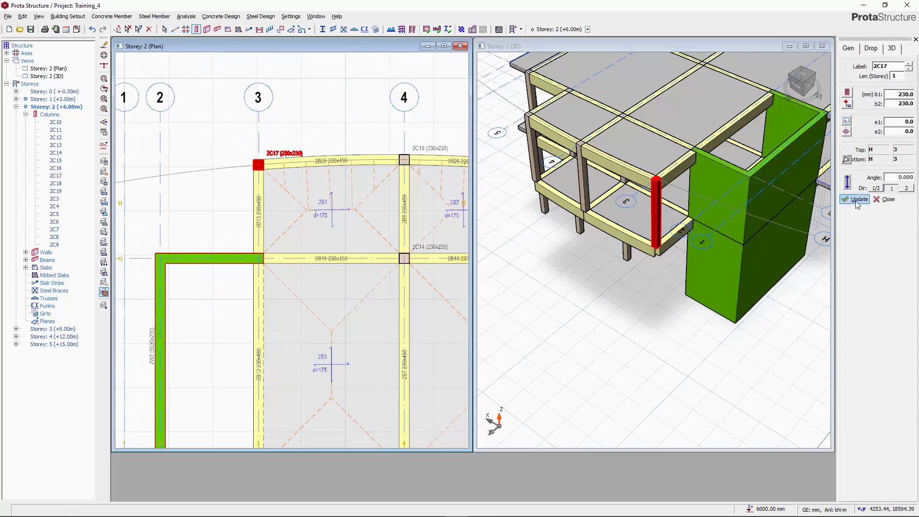
left_click(416, 152)
Rotate column 2C19 with Dir 1 the same way, then zoom out to check.
left_click(420, 150)
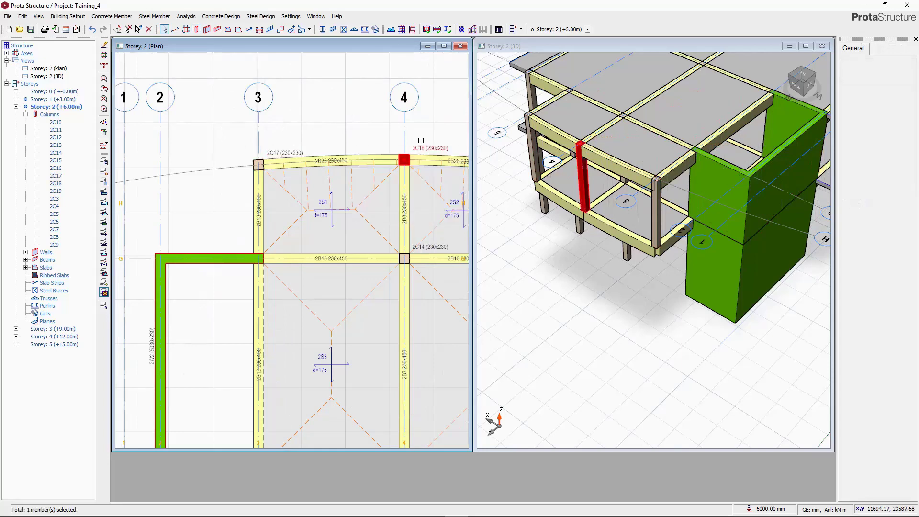
scroll(419, 144, "up", 3)
scroll(343, 160, "down", 5)
scroll(375, 171, "up", 3)
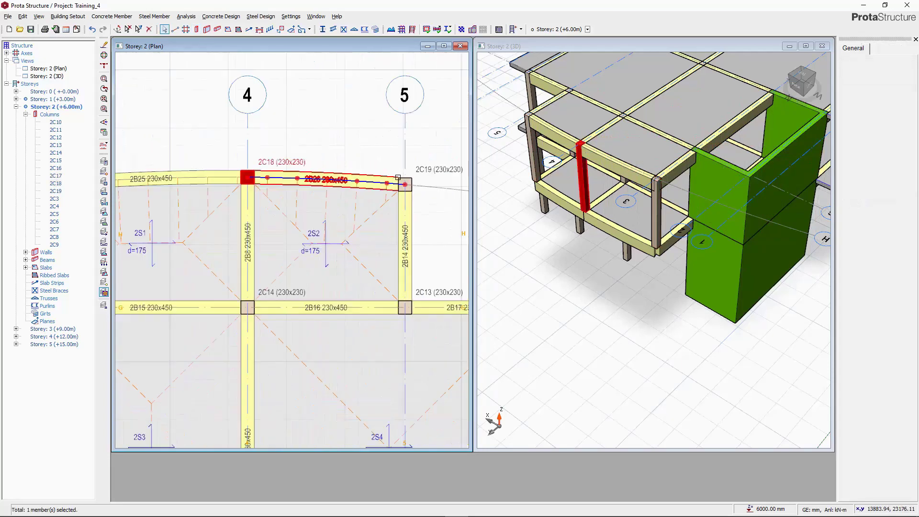
left_click(406, 184)
right_click(413, 183)
left_click(441, 187)
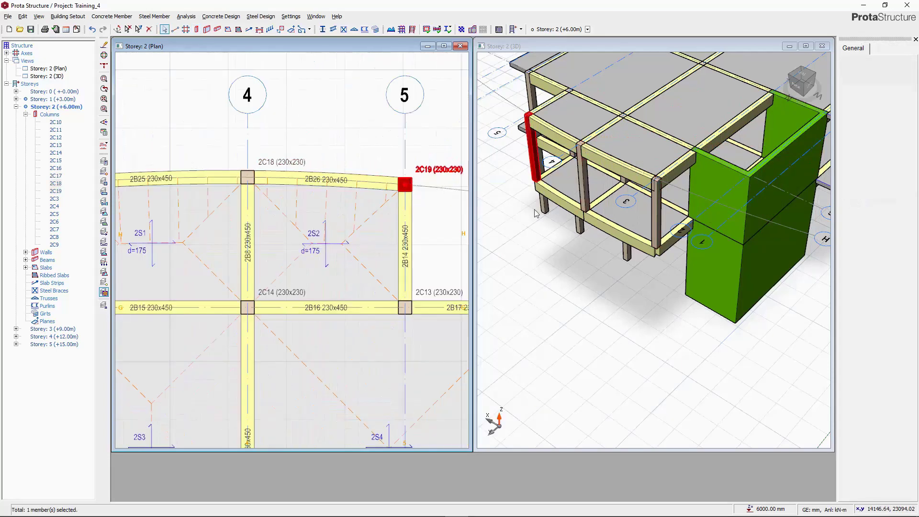
left_click(891, 189)
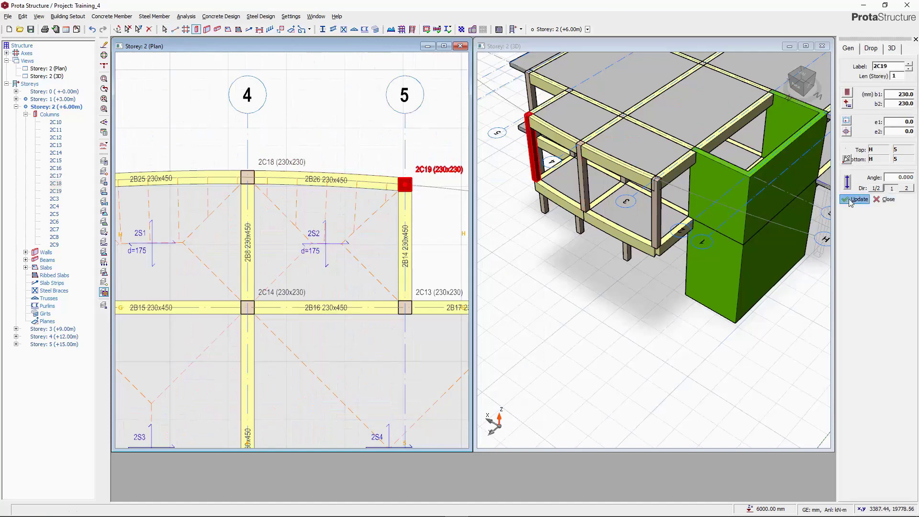
left_click(391, 162)
scroll(404, 177, "up", 3)
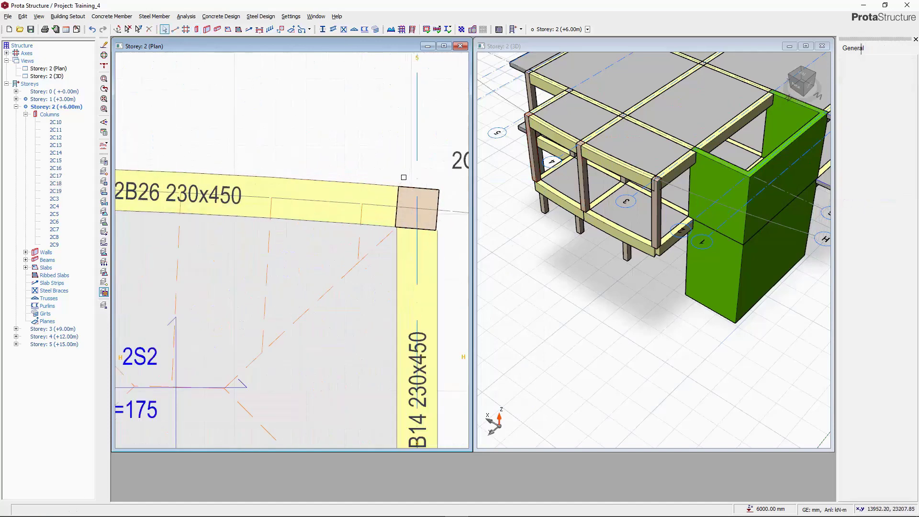
scroll(405, 177, "down", 3)
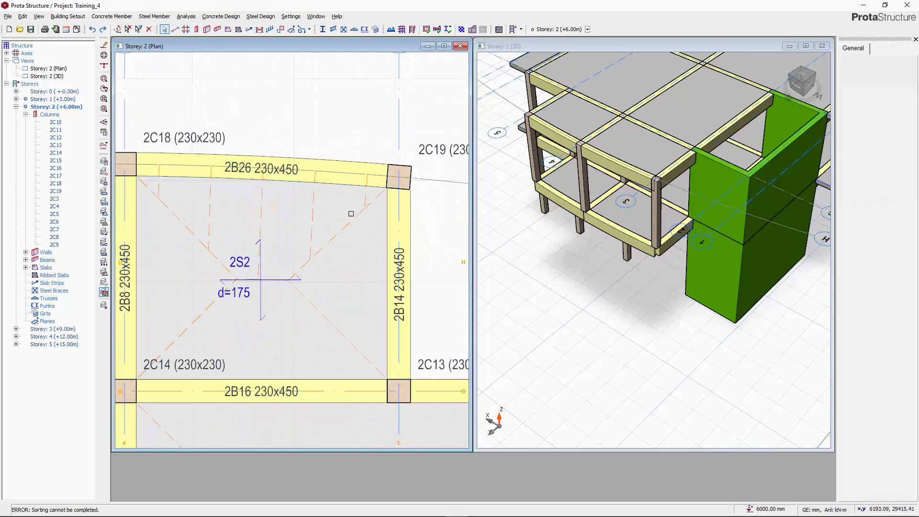
scroll(351, 214, "down", 3)
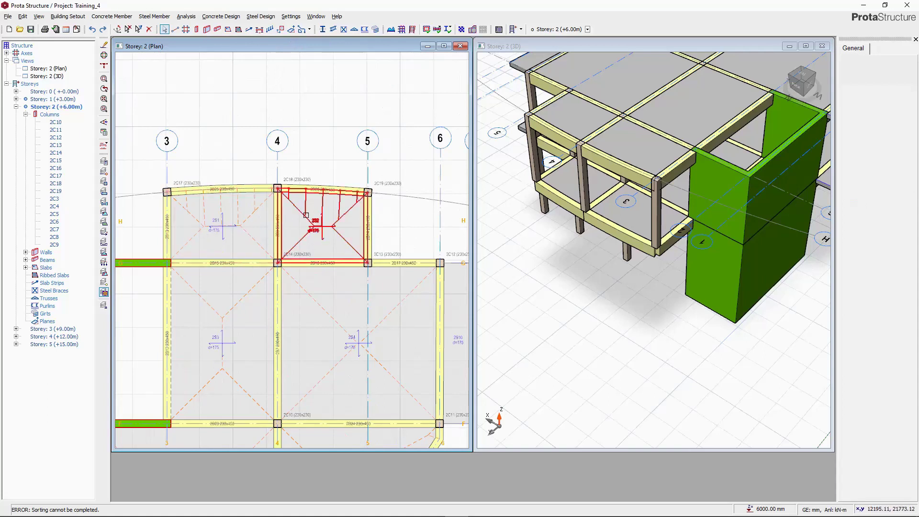
Create plane P1 by Axis Region over the bays between axes 3–4 and 4–5.
left_click(291, 30)
left_click(888, 191)
left_click(890, 191)
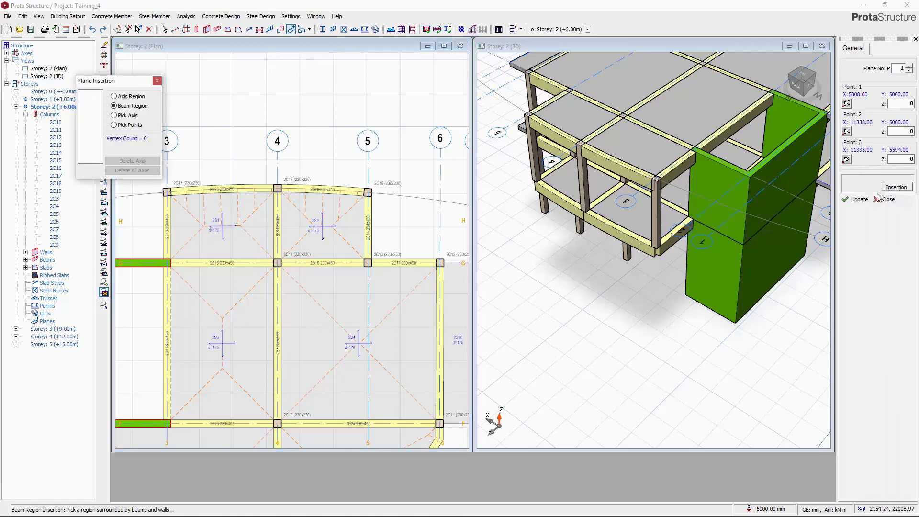
left_click(114, 97)
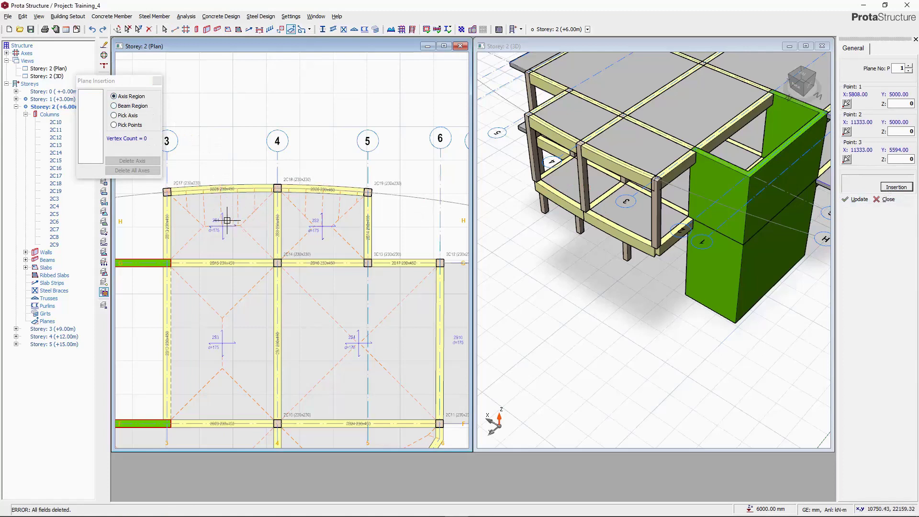
left_click(198, 210)
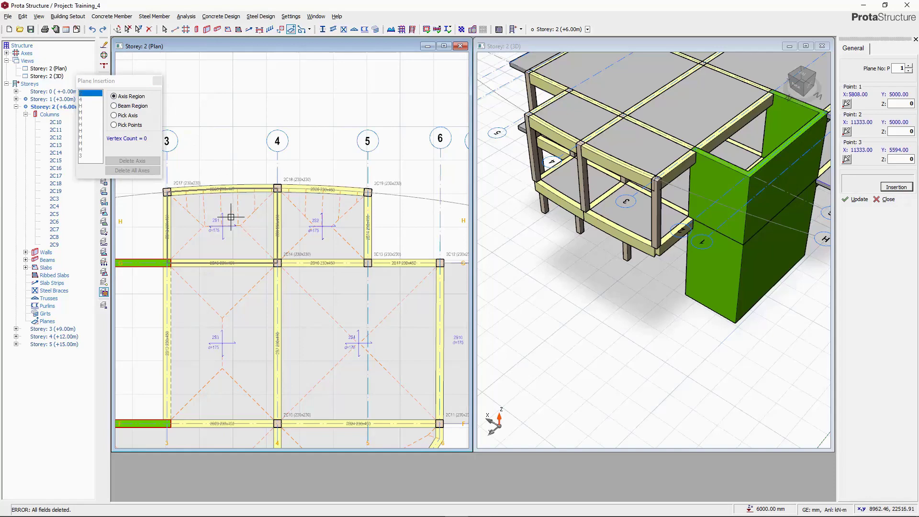
left_click(295, 219)
right_click(308, 222)
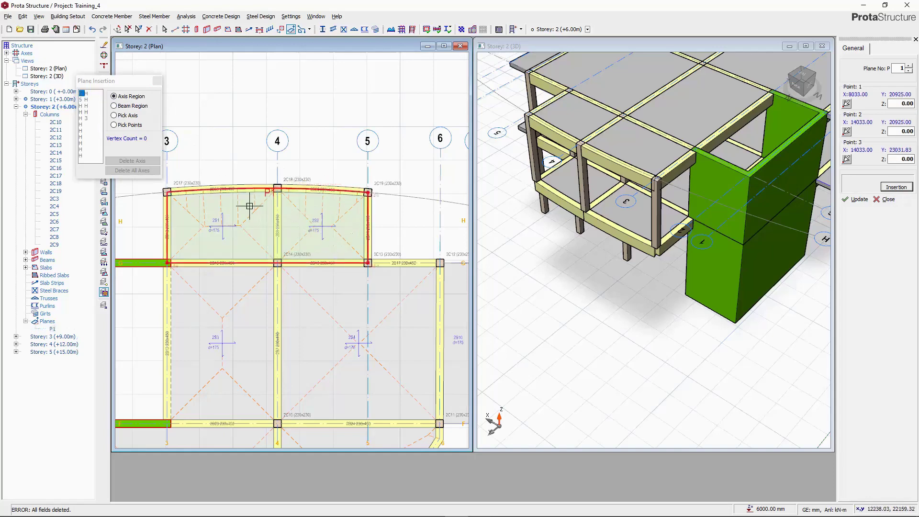
Pick plane P1's three points at the grid corners, including 3/G and 5/G, with point 3 Z -1000.
scroll(248, 180, "up", 3)
scroll(277, 178, "down", 2)
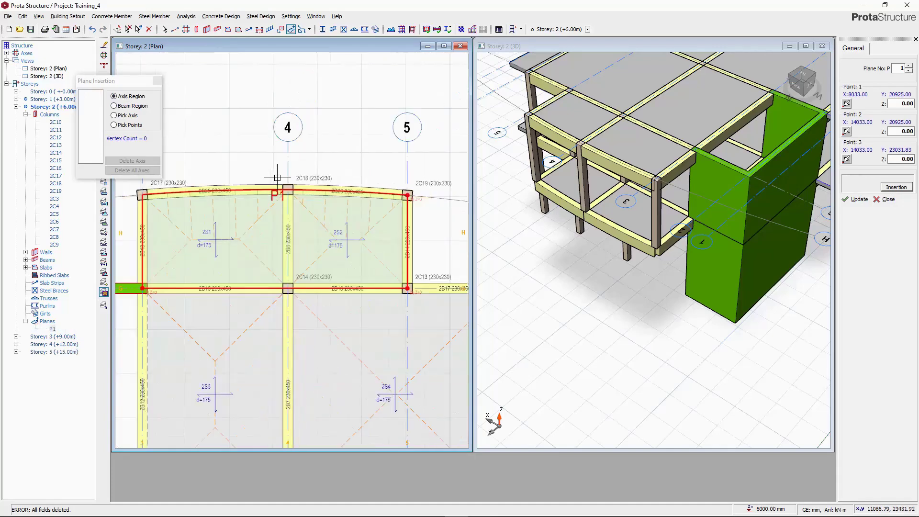
left_click(216, 249)
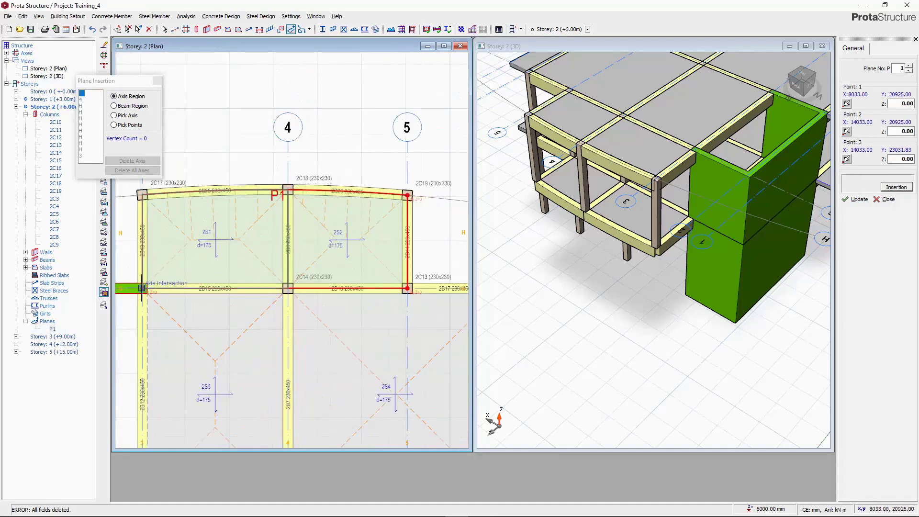
scroll(145, 289, "up", 3)
scroll(145, 289, "down", 3)
scroll(145, 289, "up", 5)
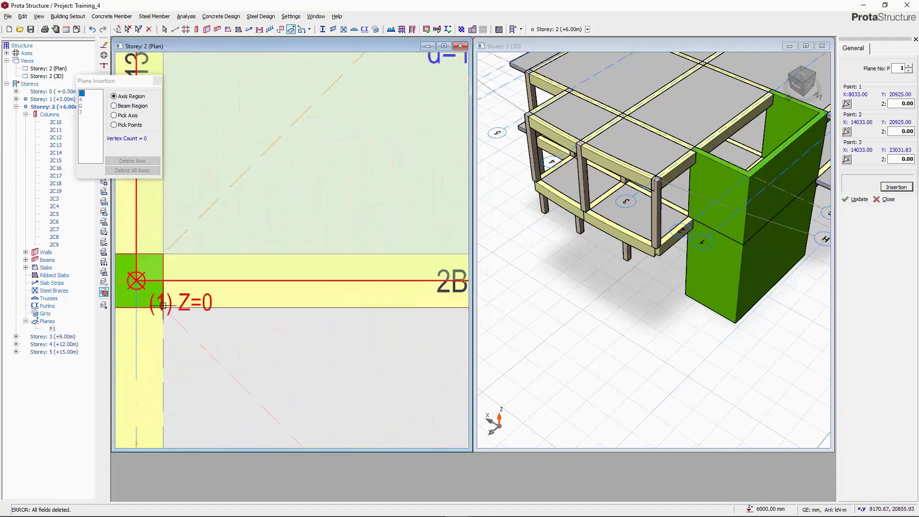
scroll(217, 297, "down", 5)
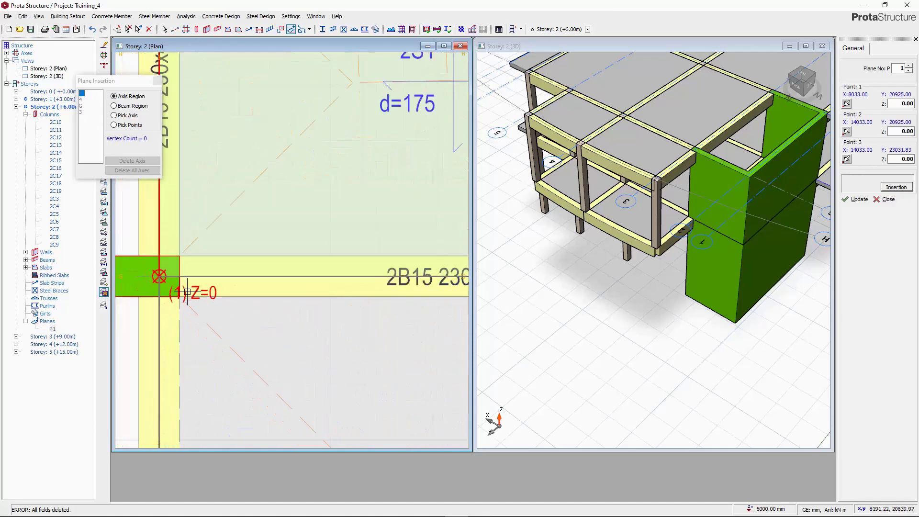
scroll(448, 291, "up", 5)
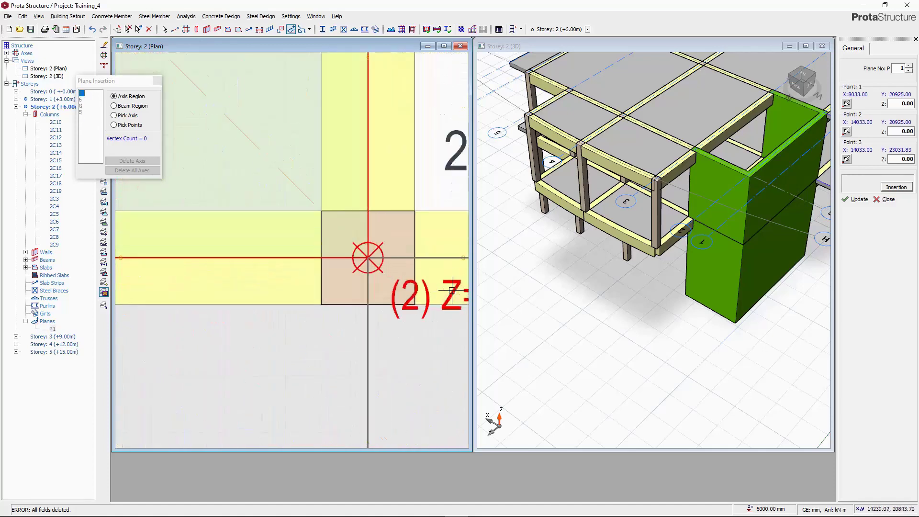
scroll(335, 297, "down", 7)
scroll(324, 224, "up", 2)
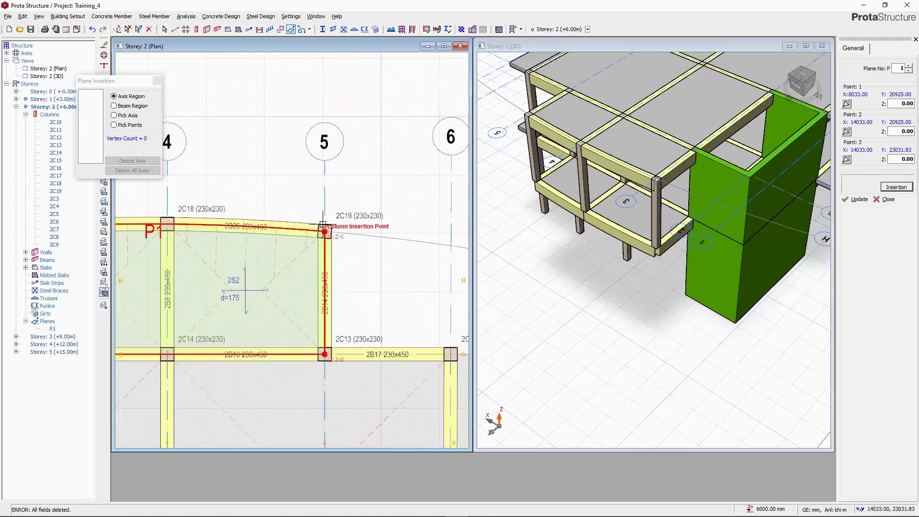
scroll(351, 221, "up", 5)
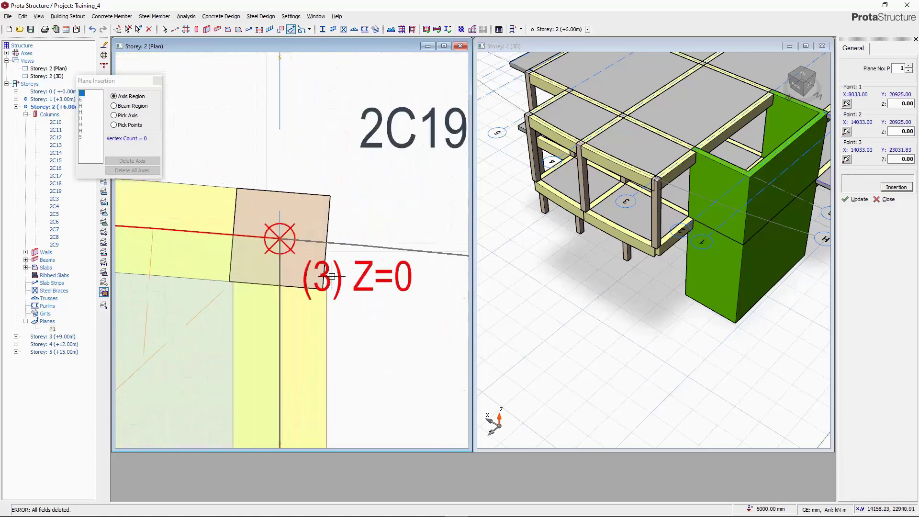
scroll(332, 277, "down", 10)
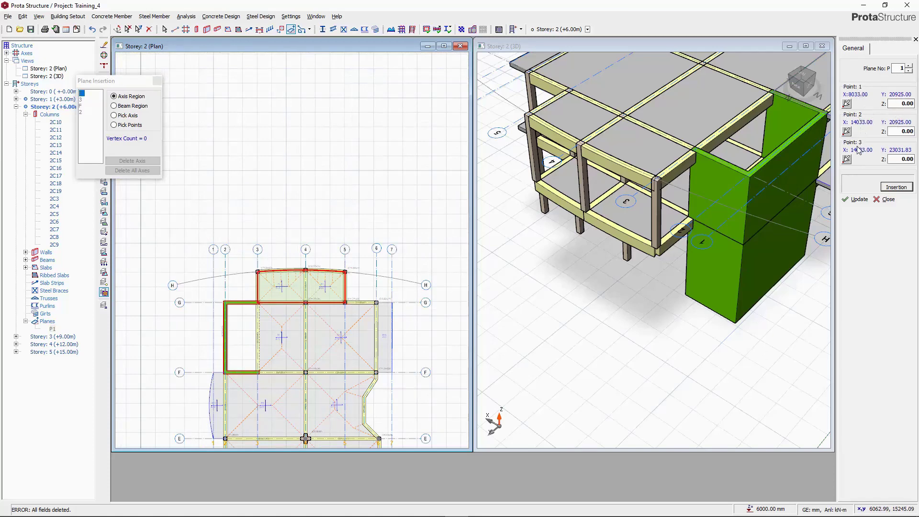
scroll(382, 251, "up", 1)
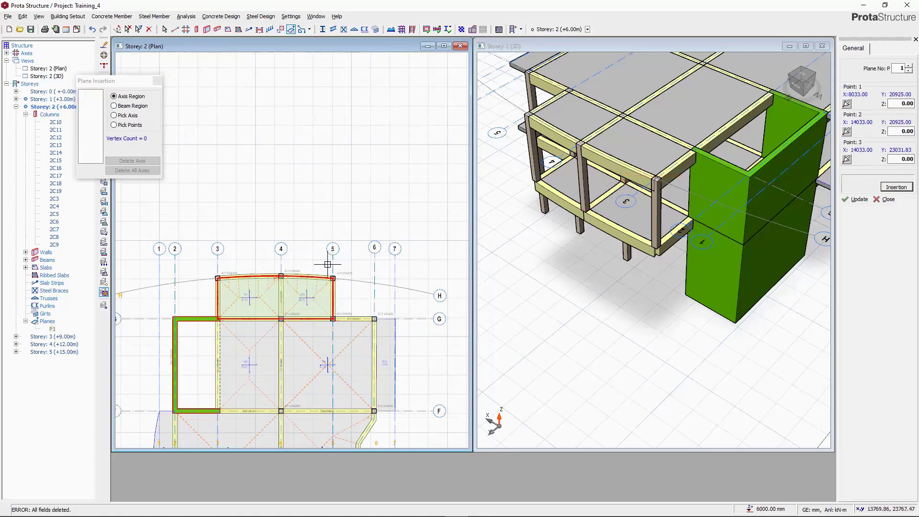
scroll(216, 323, "up", 2)
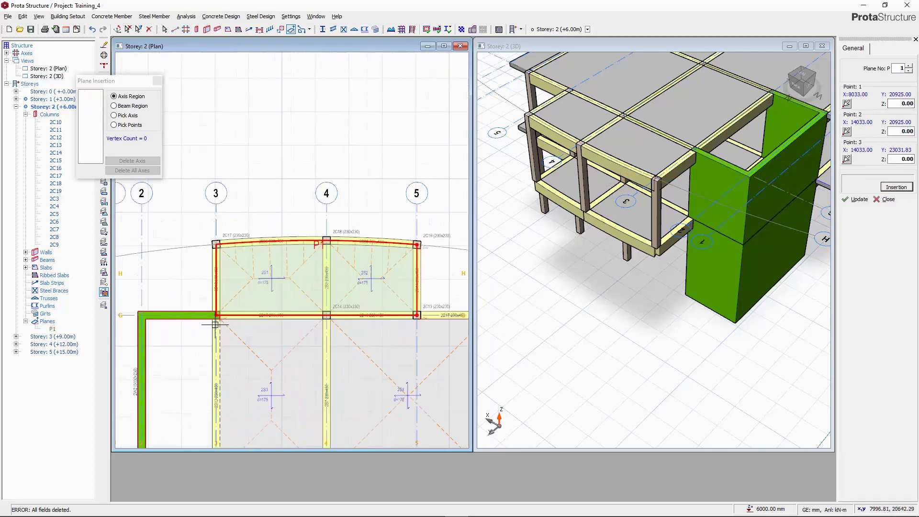
scroll(215, 325, "up", 5)
left_click(216, 316)
scroll(213, 316, "down", 4)
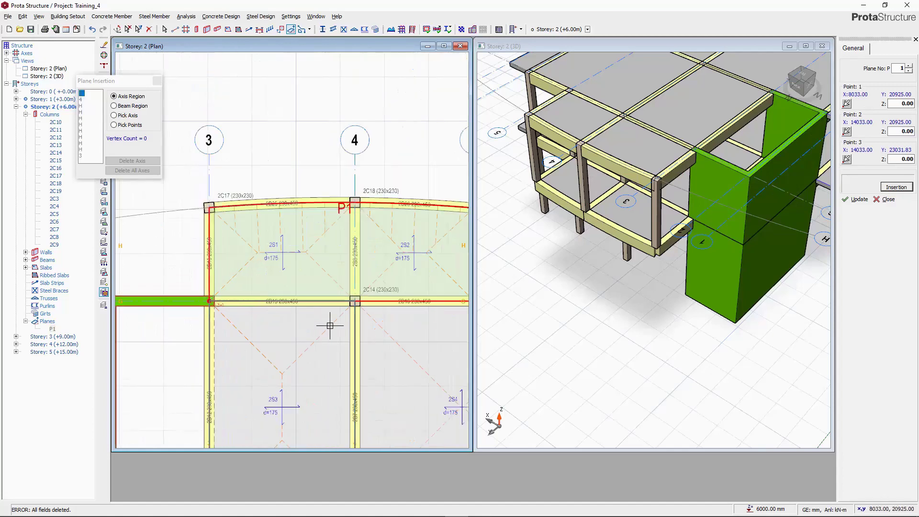
scroll(420, 312, "down", 3)
scroll(369, 297, "up", 4)
left_click(355, 281)
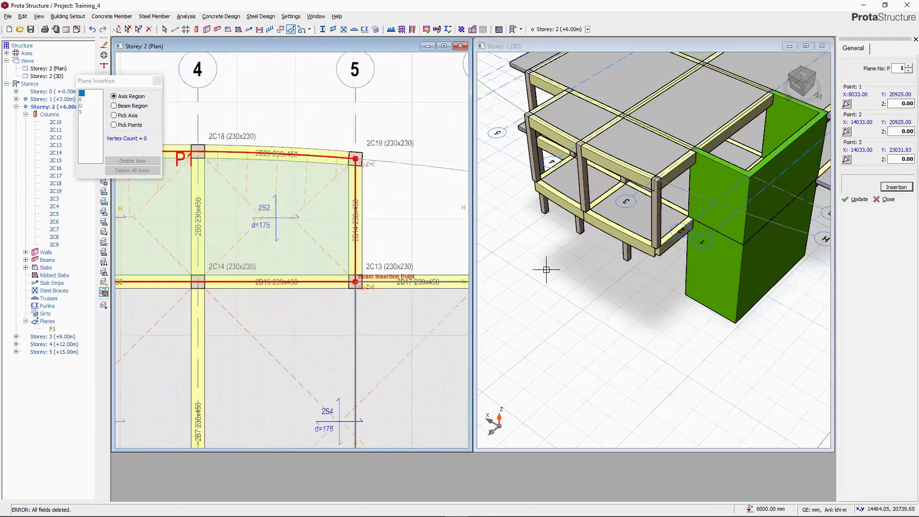
scroll(335, 191, "down", 5)
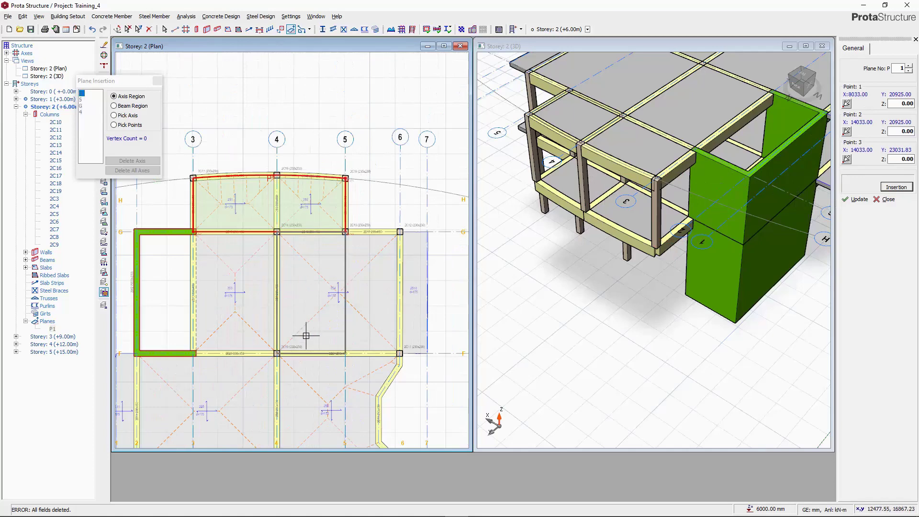
scroll(311, 216, "up", 2)
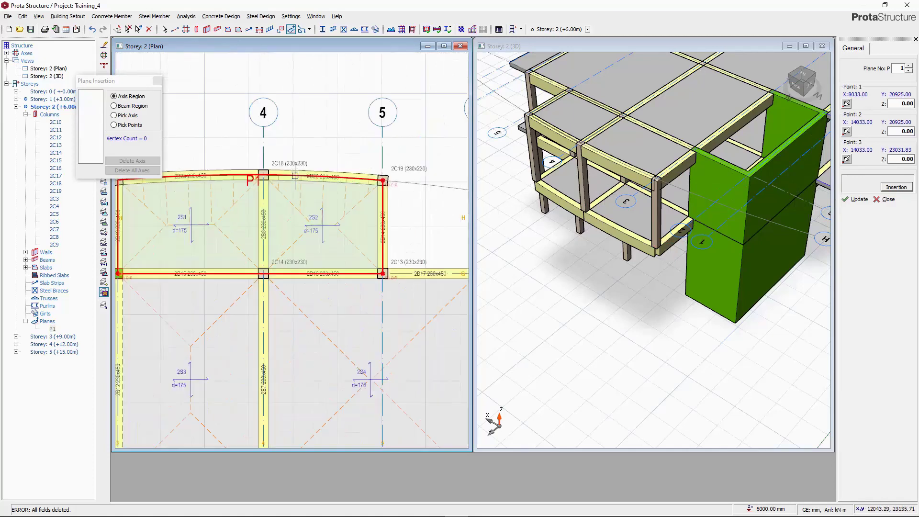
scroll(387, 180, "up", 4)
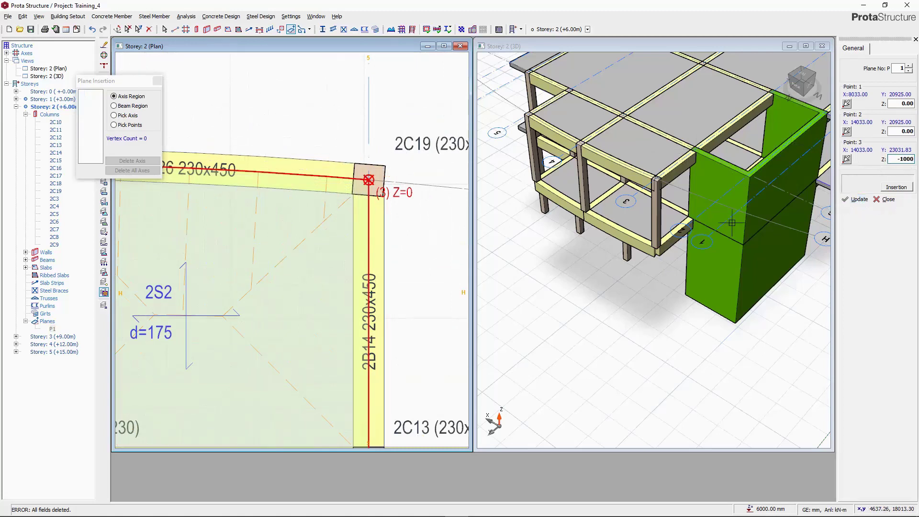
Apply point 3's -1000 height and move P1's members to the plane definition.
left_click(860, 200)
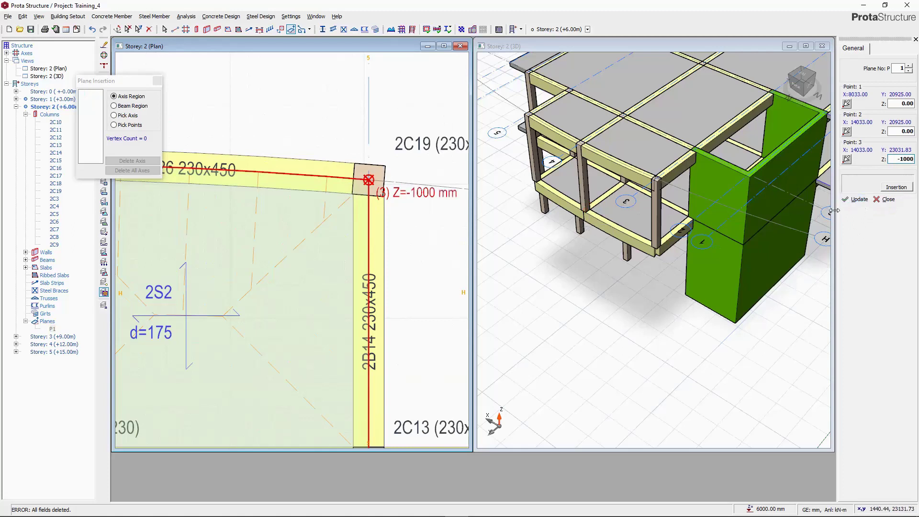
right_click(53, 331)
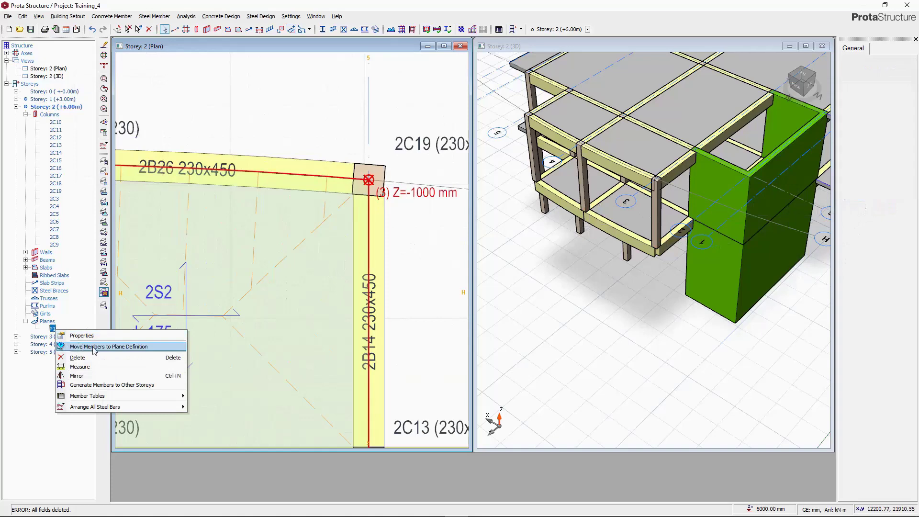
left_click(94, 349)
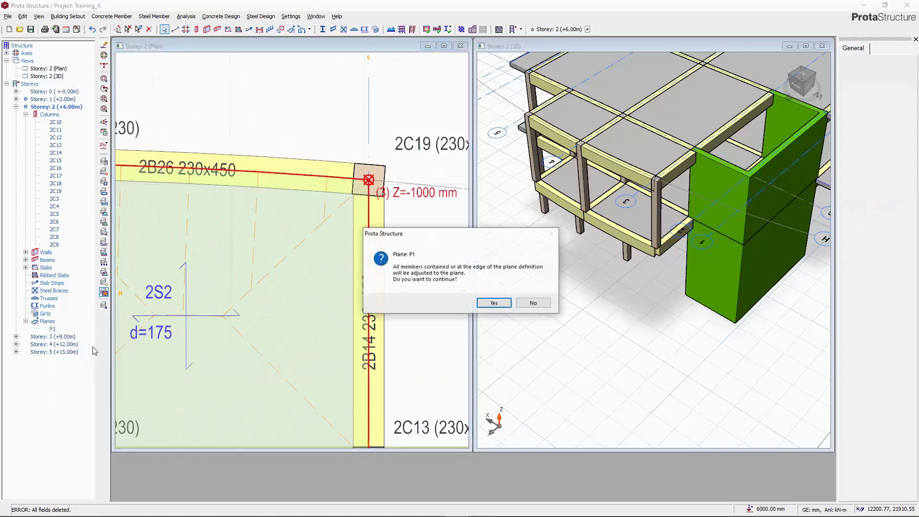
left_click(494, 304)
Orbit and zoom the 3D model to inspect the sloped slab and beams around the core.
scroll(585, 242, "down", 3)
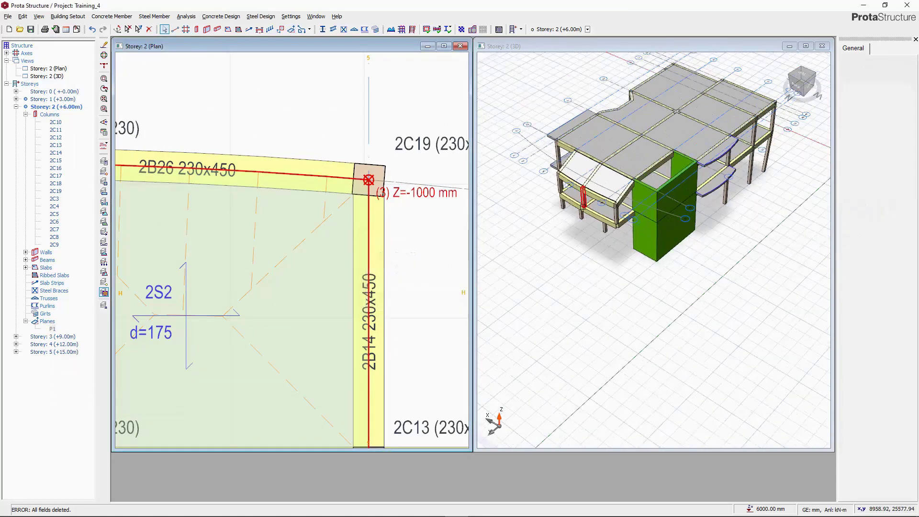
middle_click_drag(584, 242, 575, 238)
mouse_move(603, 166)
middle_mouse_down()
mouse_move(593, 165)
mouse_move(629, 291)
mouse_move(675, 264)
mouse_move(591, 287)
mouse_move(538, 267)
mouse_move(568, 252)
mouse_move(625, 296)
middle_mouse_up()
scroll(272, 216, "down", 4)
scroll(309, 170, "up", 4)
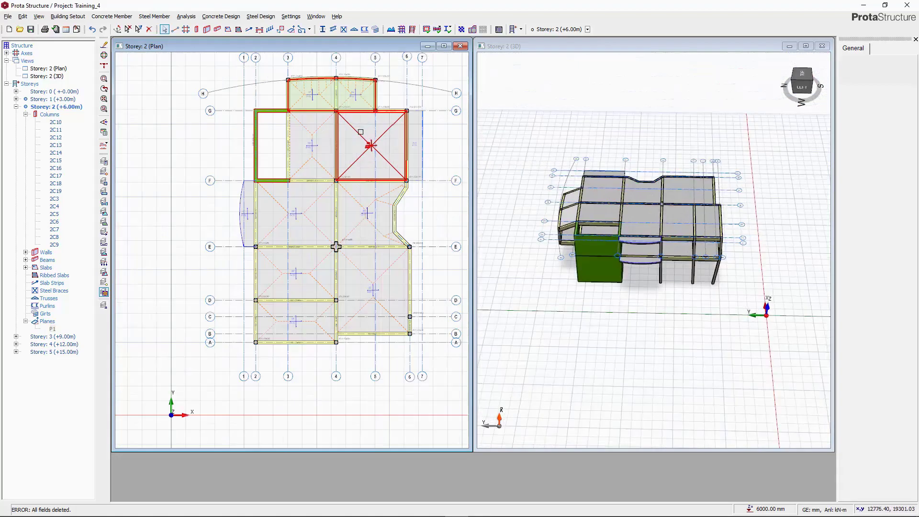
scroll(317, 108, "up", 1)
scroll(326, 163, "up", 3)
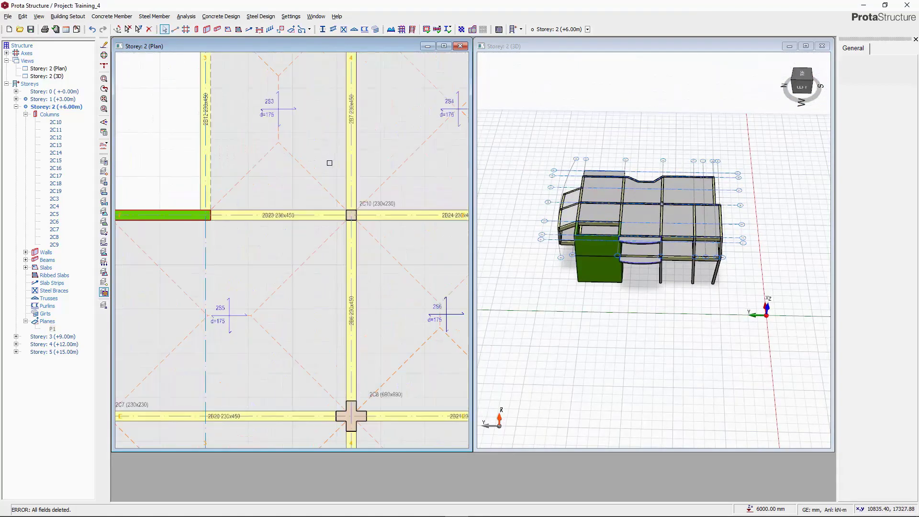
scroll(316, 159, "down", 5)
scroll(317, 159, "up", 2)
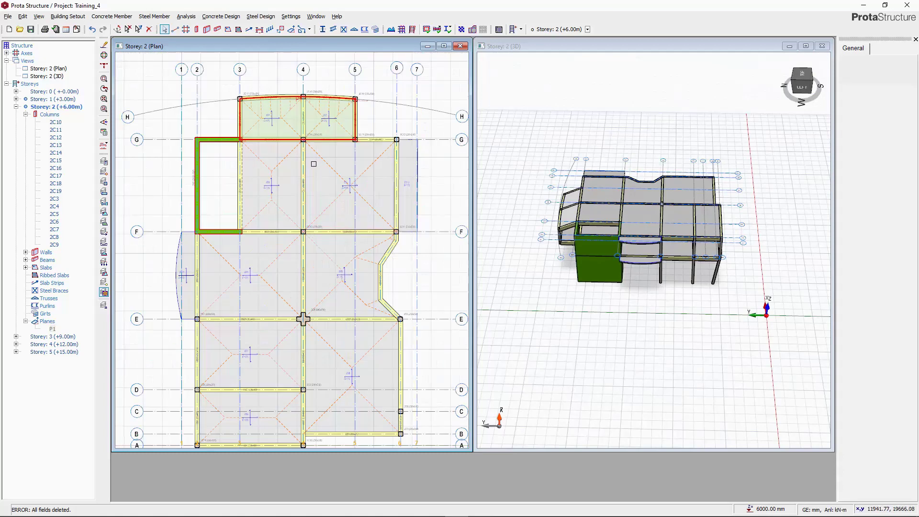
Place a 1000×1000 slab opening at the grid intersection and change it to circular.
left_click(281, 30)
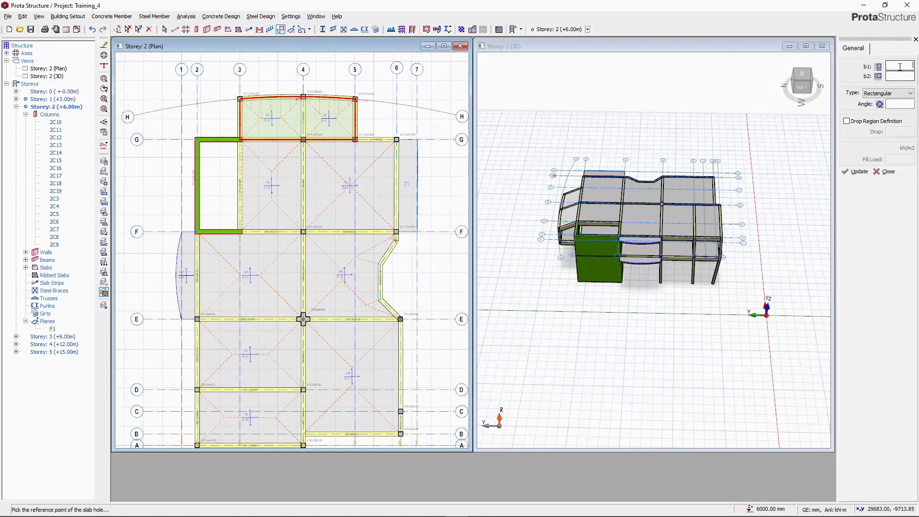
left_click(900, 67)
scroll(329, 205, "up", 5)
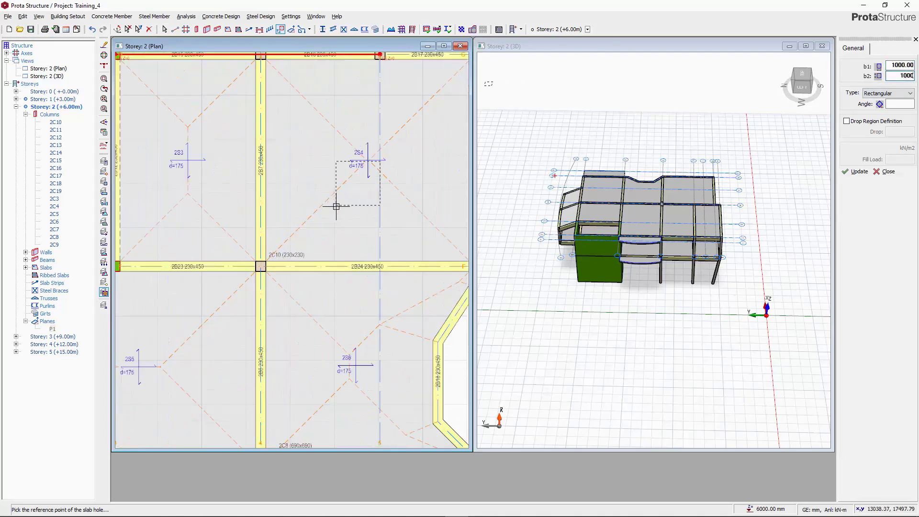
scroll(287, 229, "down", 2)
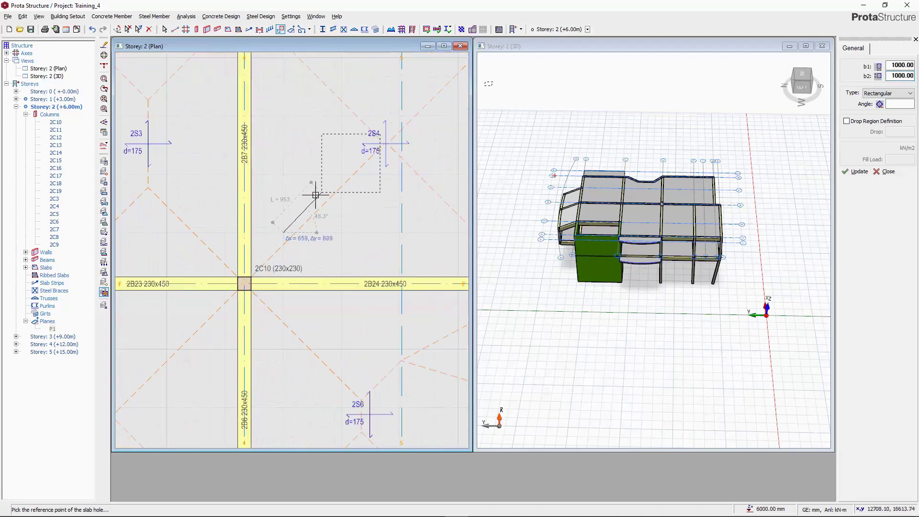
left_click(283, 175)
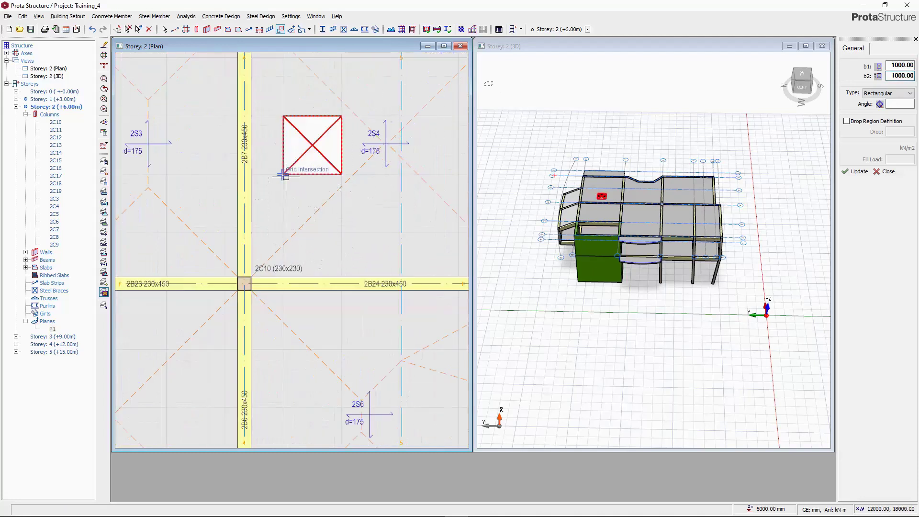
scroll(297, 188, "down", 1)
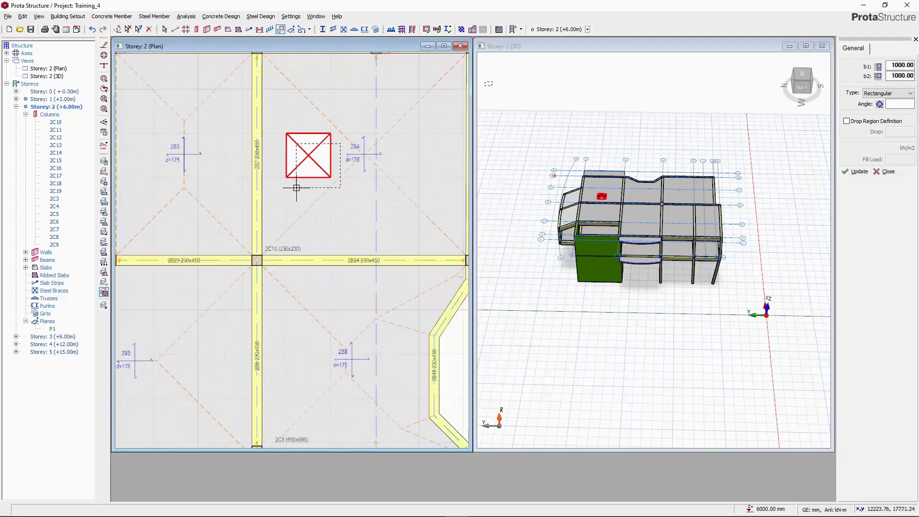
left_click(878, 93)
left_click(877, 109)
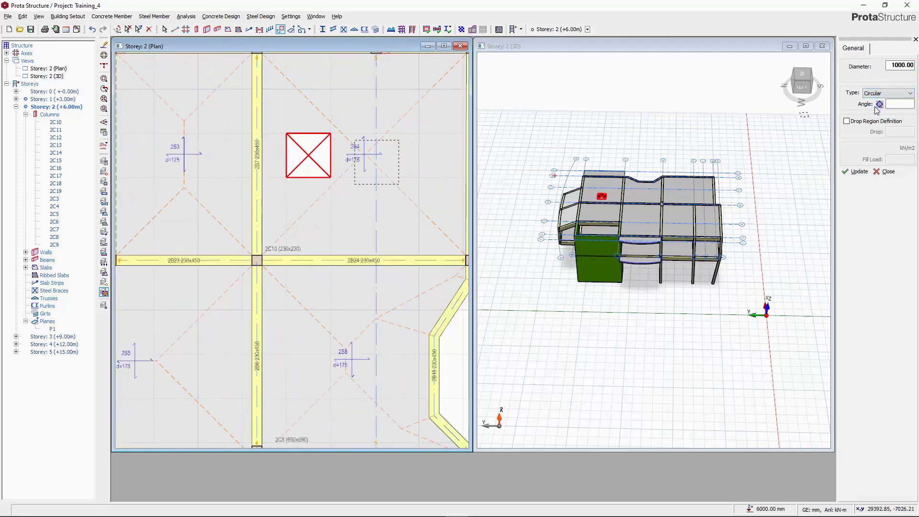
left_click(858, 171)
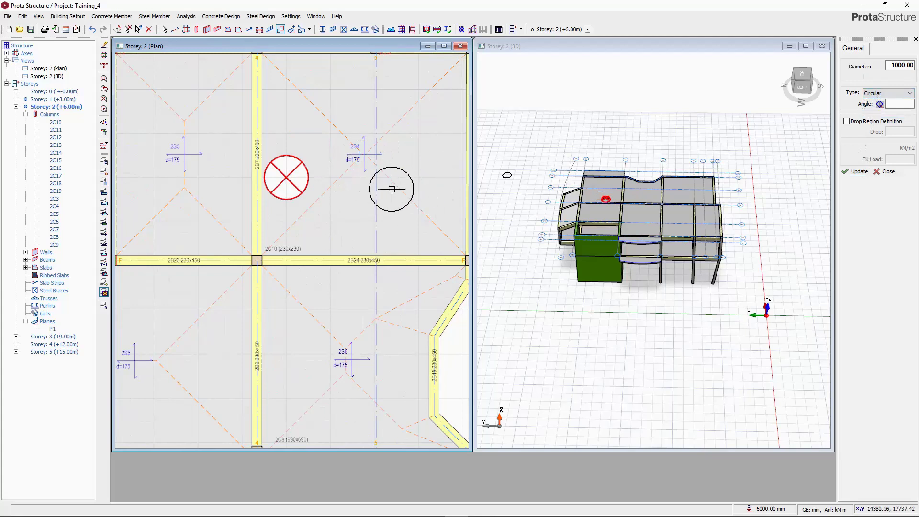
Draw a closed four-corner polyline opening region near slab 2S4.
left_click(877, 94)
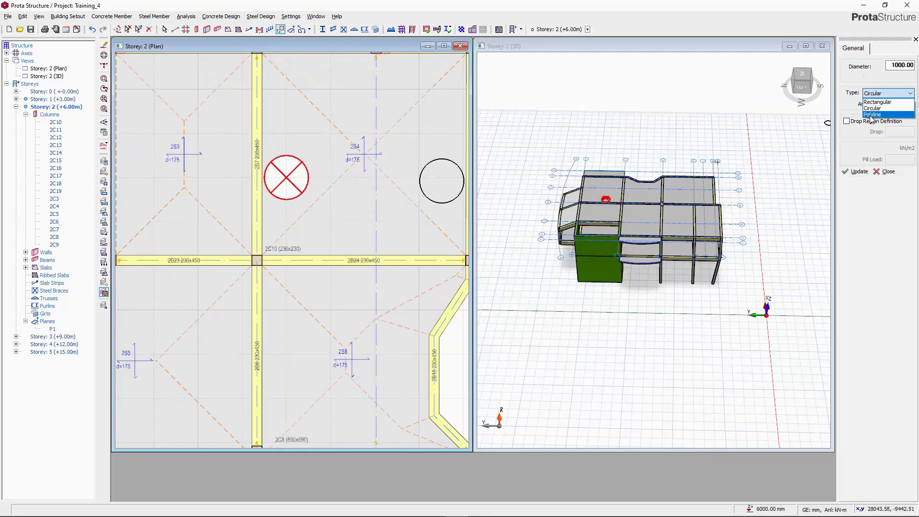
left_click(872, 115)
left_click(367, 115)
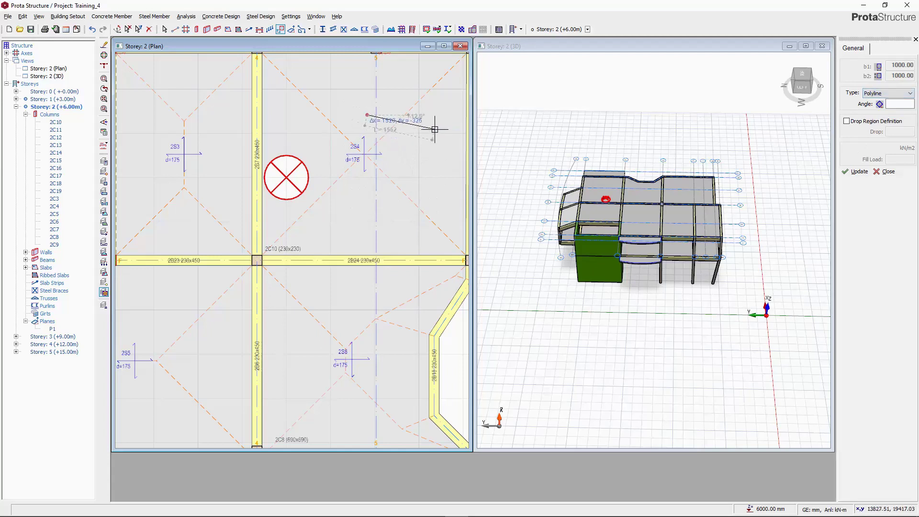
left_click(438, 120)
left_click(436, 150)
left_click(364, 177)
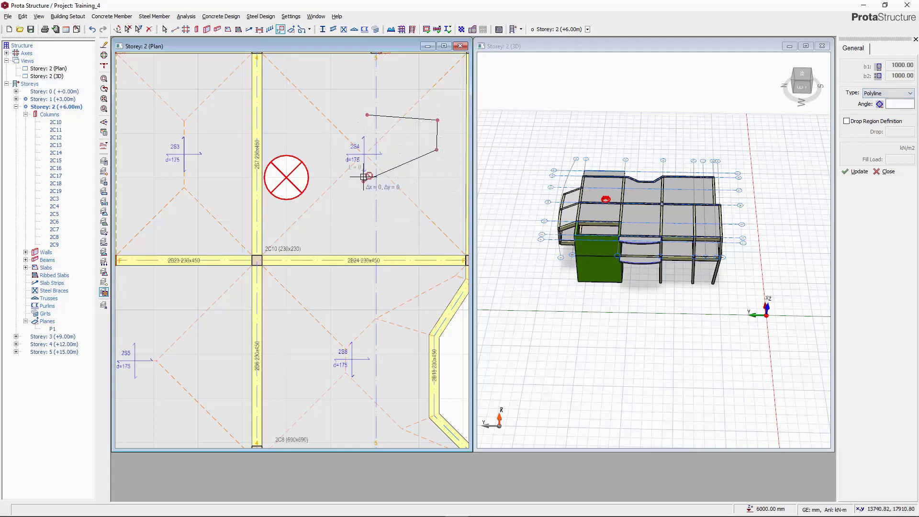
left_click(367, 116)
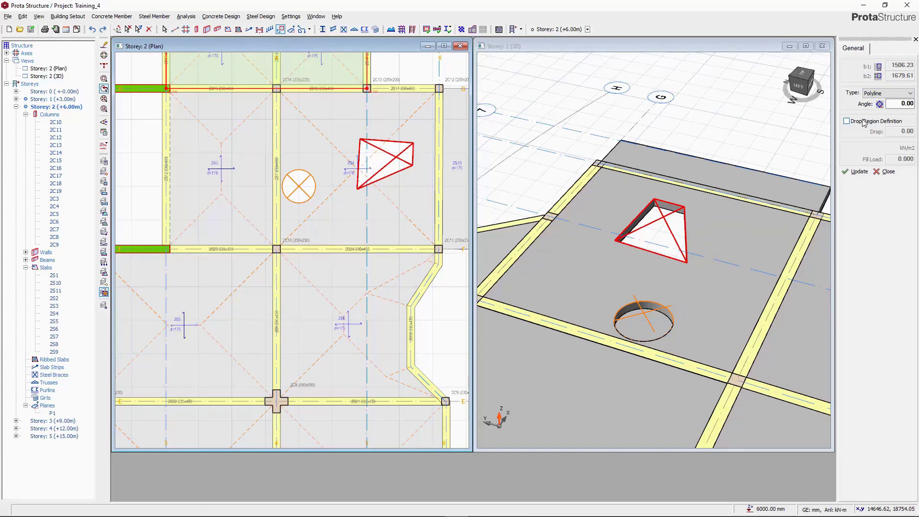
Turn the four-sided region into a drop region with a -50 mm drop and apply it.
left_click(861, 125)
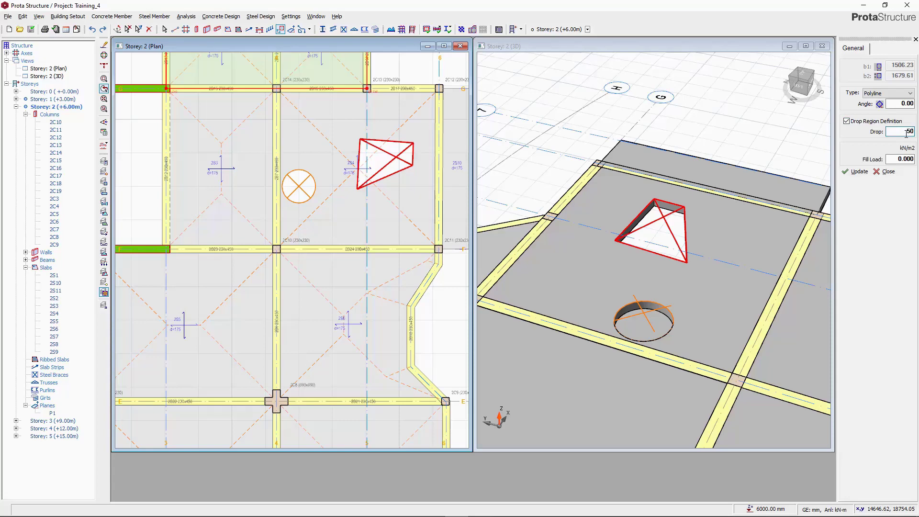
left_click(860, 179)
scroll(643, 262, "up", 5)
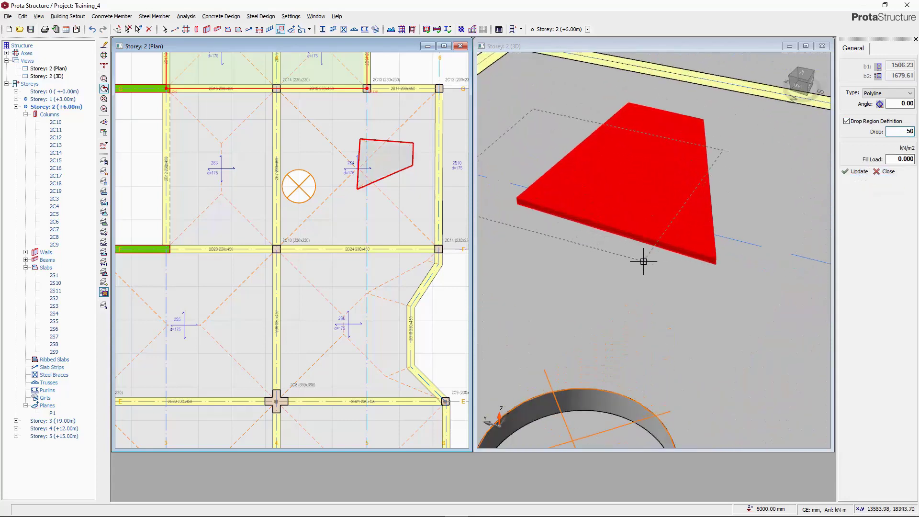
scroll(643, 262, "down", 3)
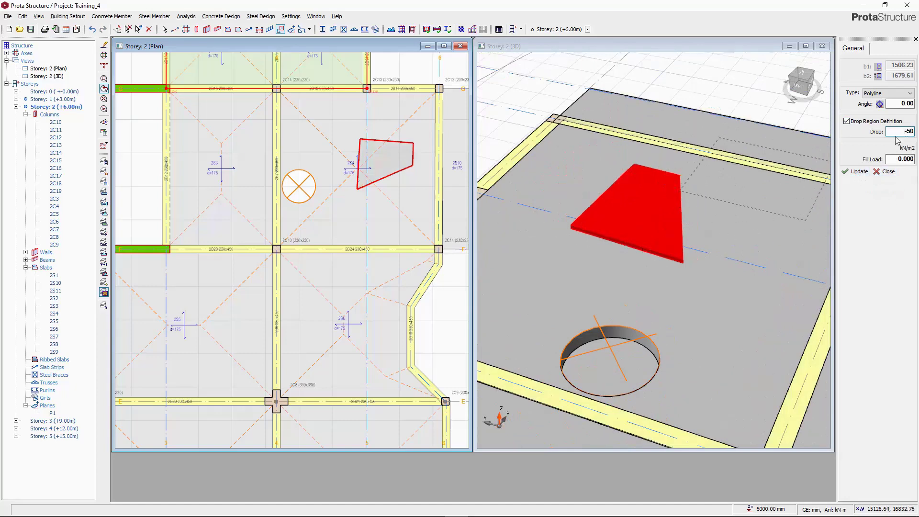
left_click(857, 171)
scroll(669, 188, "up", 3)
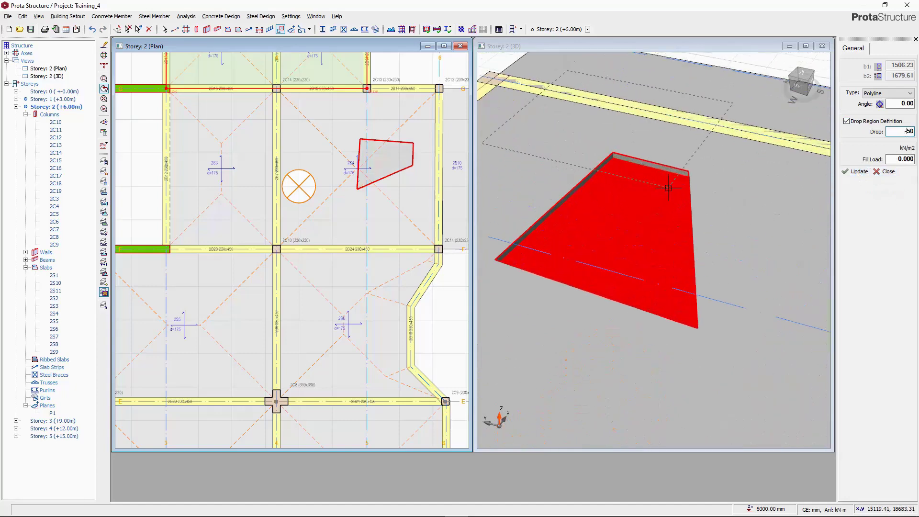
scroll(669, 188, "up", 2)
scroll(669, 188, "down", 5)
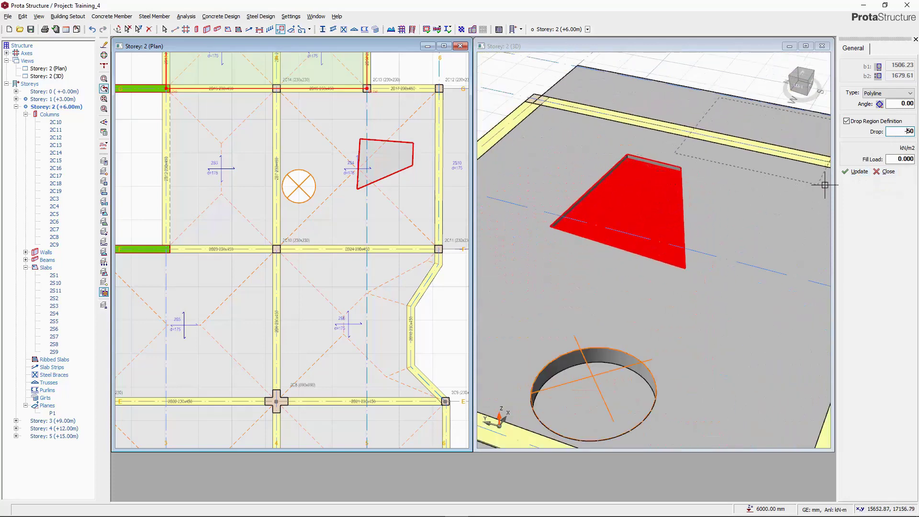
Leave the tool, orbit the 3D view to see the recessed panel, and clear the selection.
key("Escape")
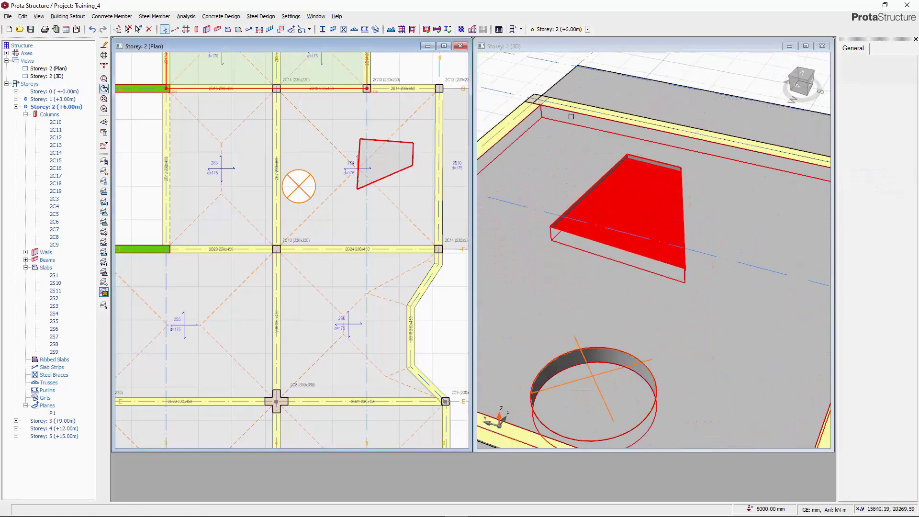
scroll(571, 116, "down", 10)
middle_click_drag(572, 116, 656, 126)
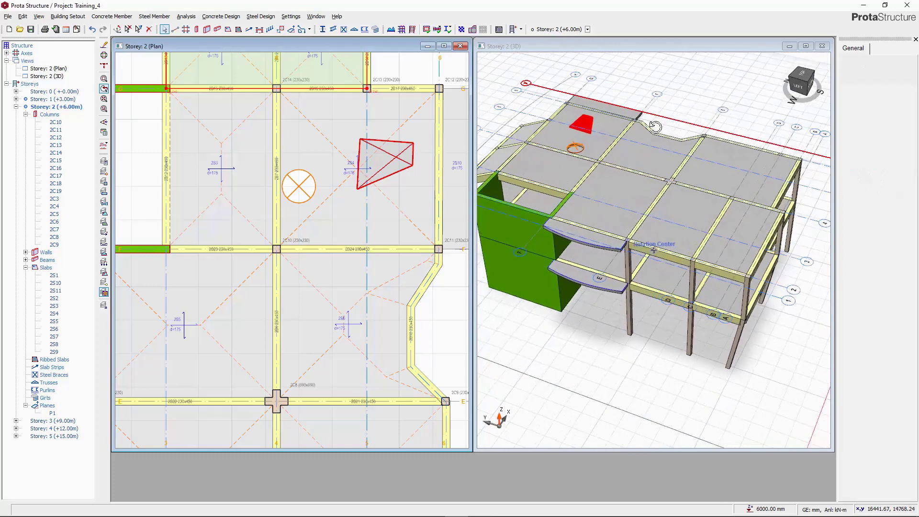
right_click(668, 128)
left_click(669, 99)
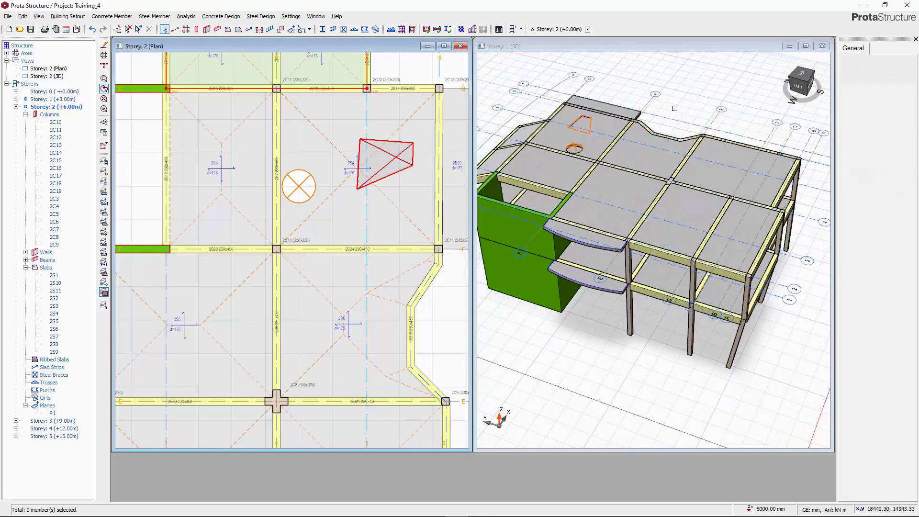
Place a 10 kN point load in slab 2S6.
left_click(270, 30)
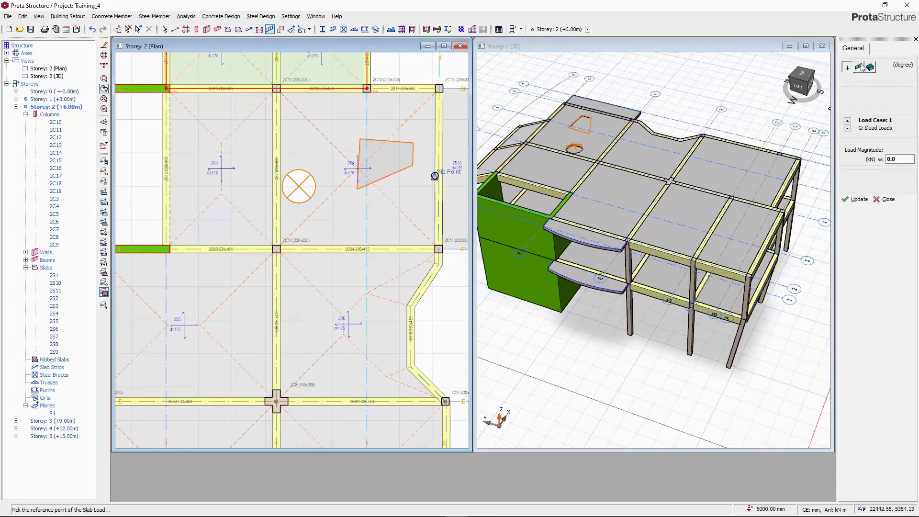
left_click_drag(897, 158, 889, 162)
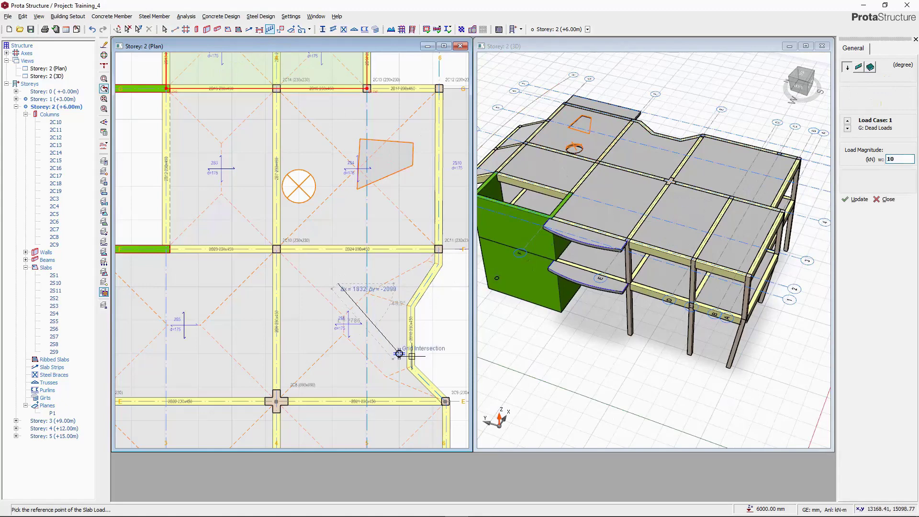
scroll(304, 299, "up", 3)
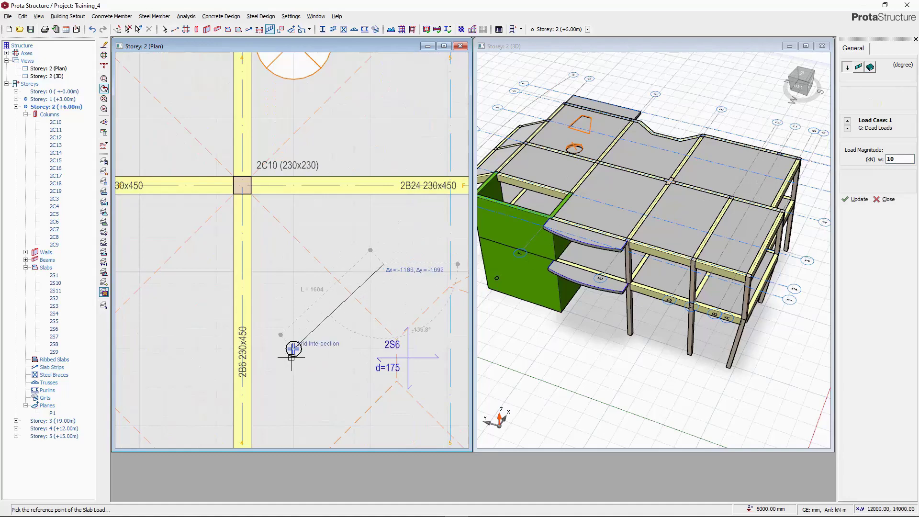
left_click(292, 352)
scroll(291, 352, "down", 2)
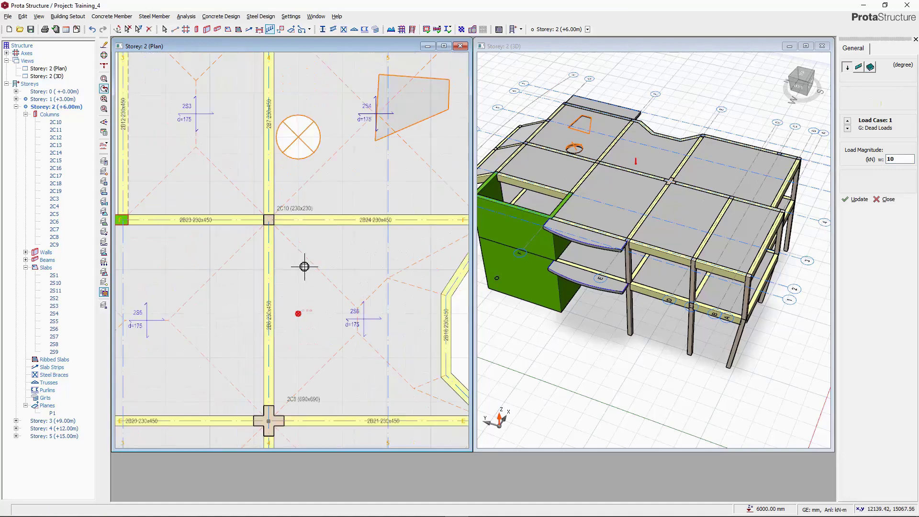
Draw a horizontal 5 kN/m line load across slab 2S5 on Storey 2.
left_click(860, 67)
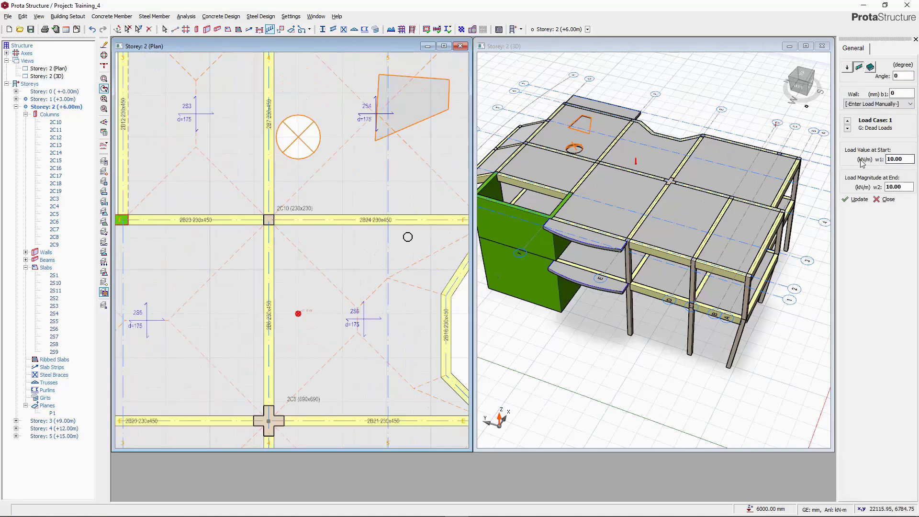
left_click_drag(906, 159, 891, 166)
type("5")
scroll(389, 202, "down", 3)
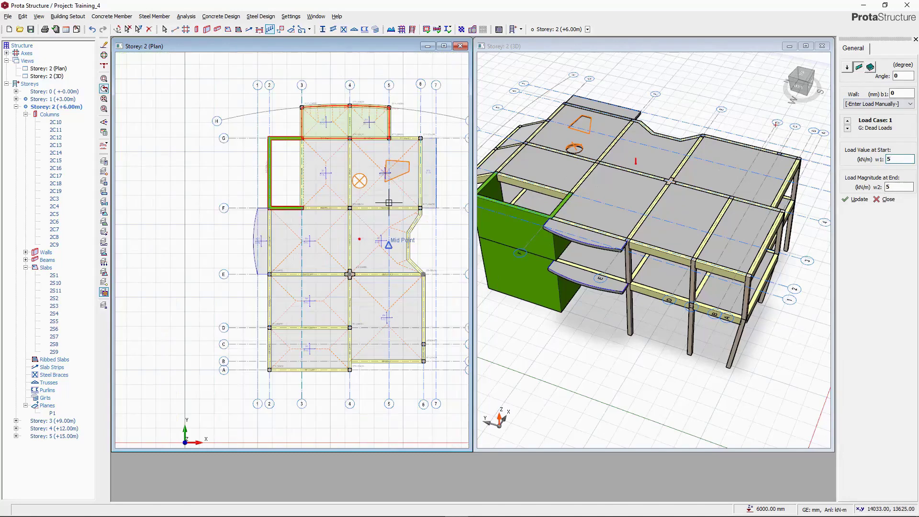
scroll(290, 223, "up", 5)
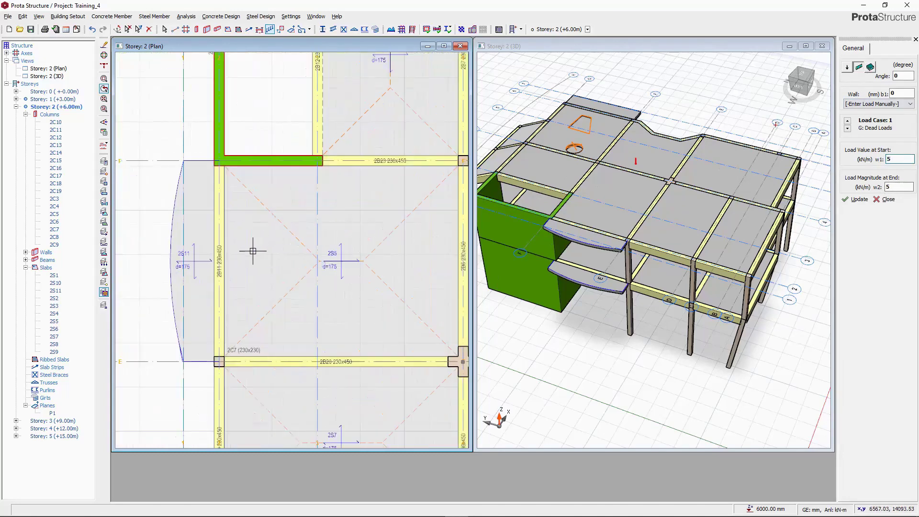
left_click(271, 253)
left_click(403, 253)
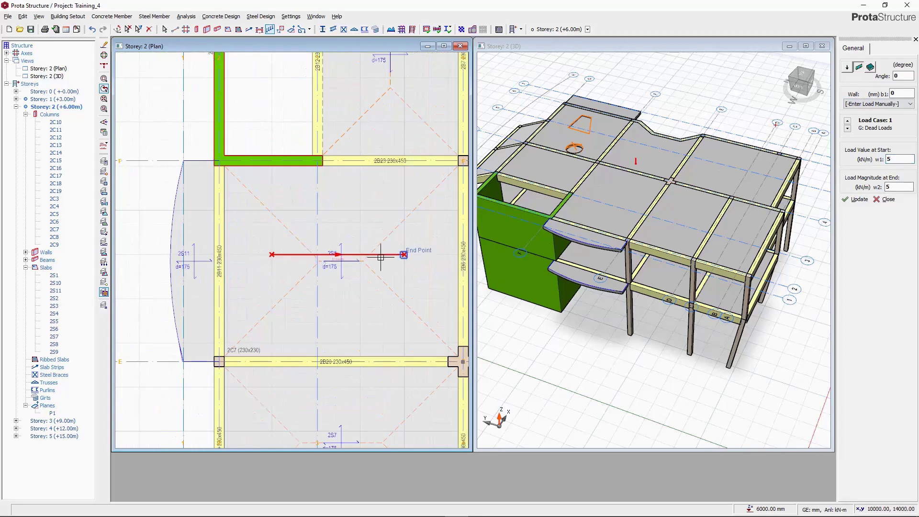
scroll(260, 243, "down", 1)
left_click(870, 68)
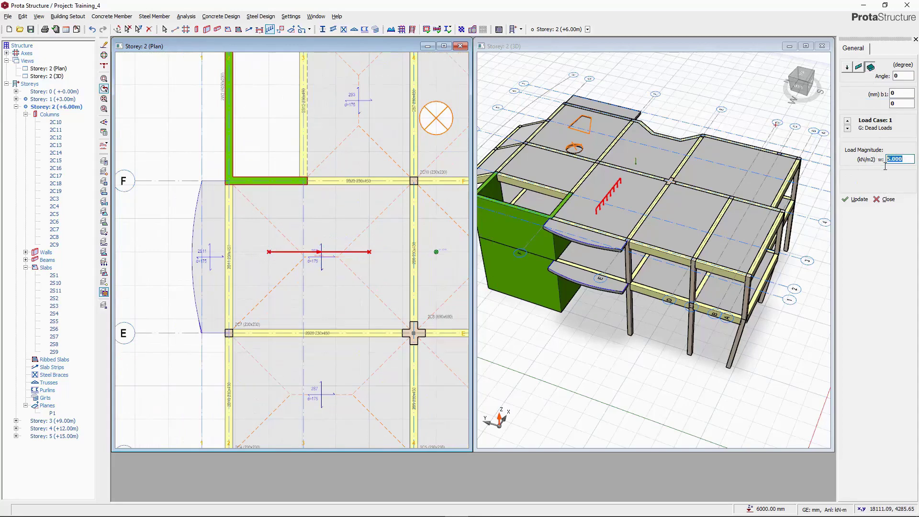
Place a 4 kN/m² area load by picking two corners near column 2C8.
type("4")
scroll(372, 225, "down", 2)
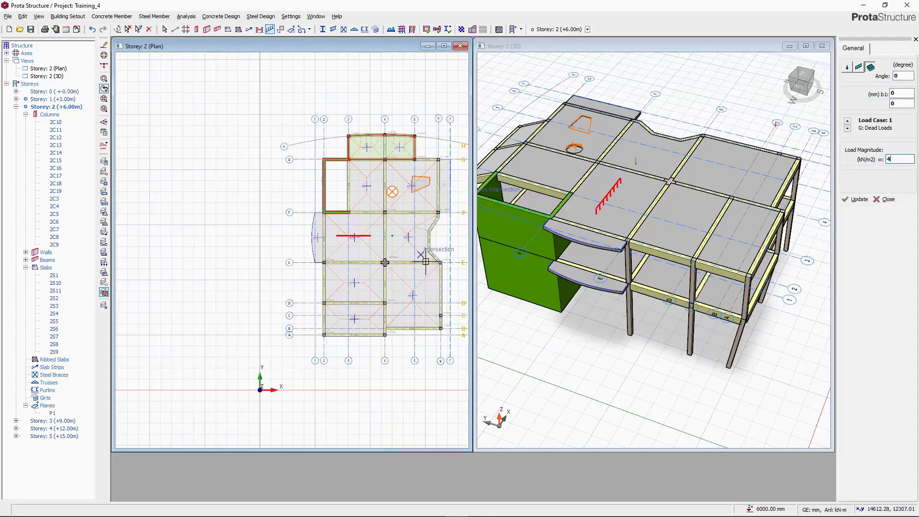
scroll(424, 258, "up", 2)
scroll(355, 251, "up", 1)
left_click(327, 250)
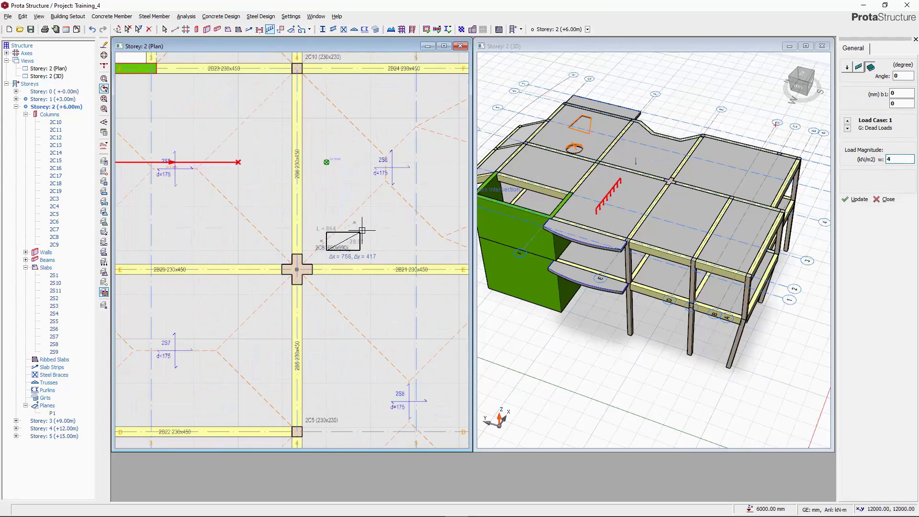
left_click(372, 207)
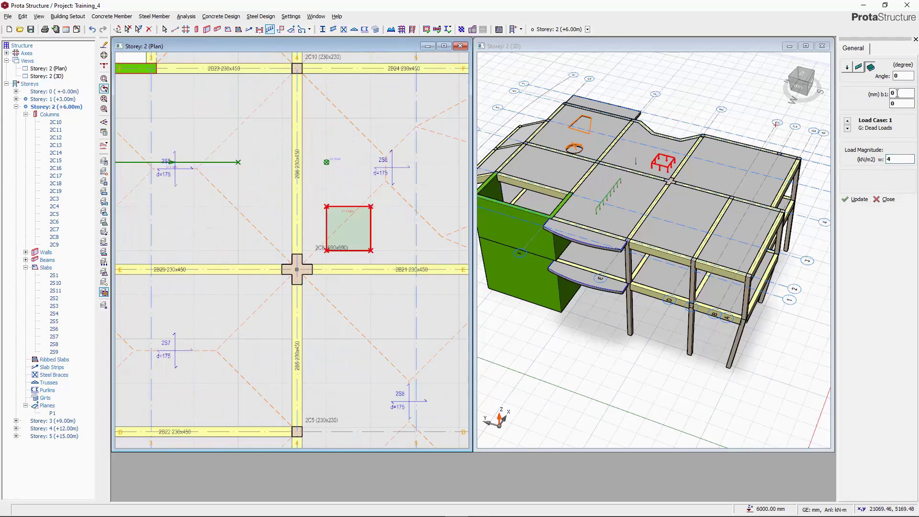
Resize the area load to 1000 × 1000 mm, rotate it 20°, and finish load entry.
left_click(855, 201)
left_click(859, 200)
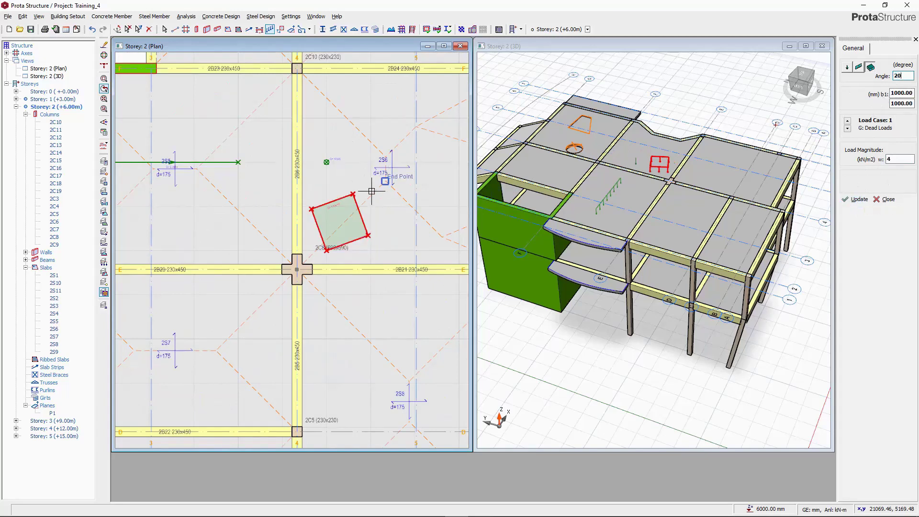
scroll(375, 189, "up", 2)
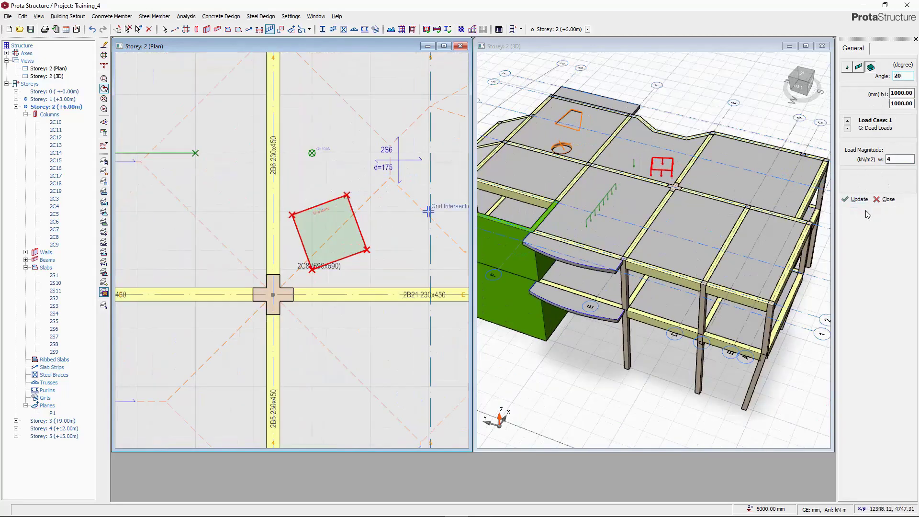
key("Escape")
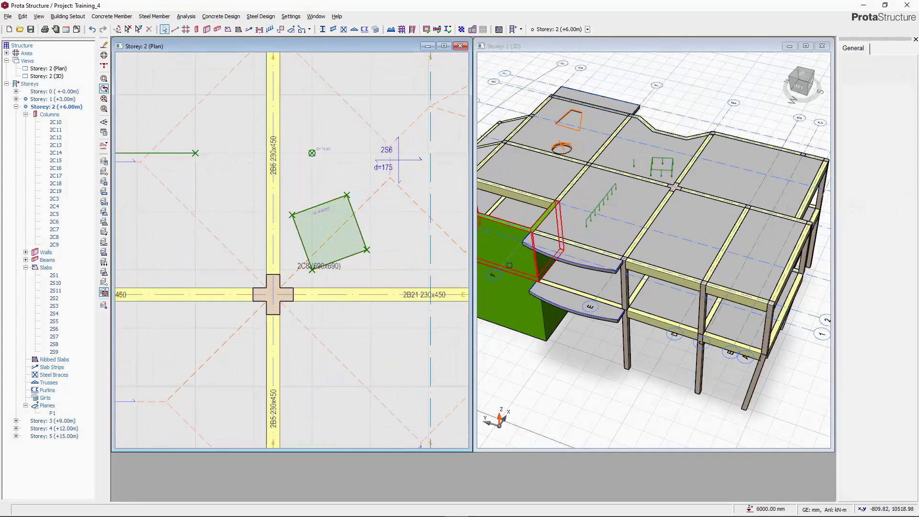
scroll(509, 265, "down", 5)
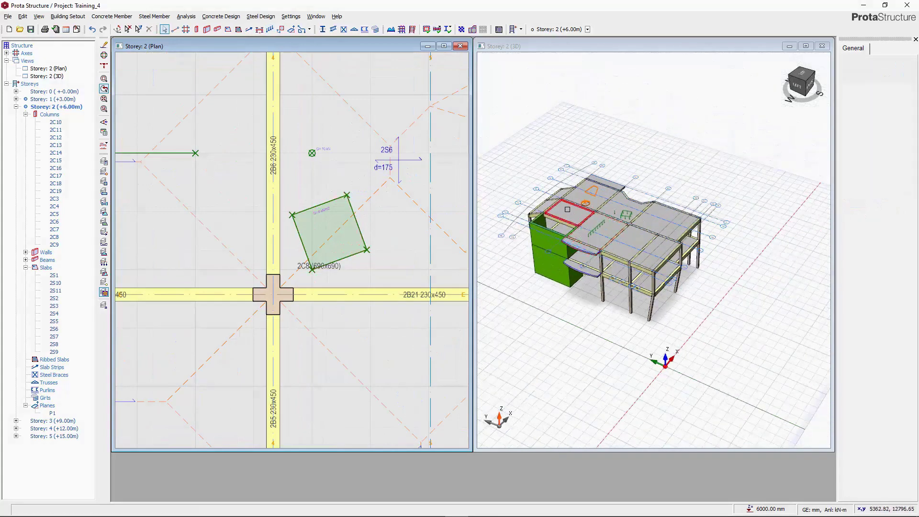
middle_click_drag(568, 209, 587, 287)
scroll(622, 184, "up", 2)
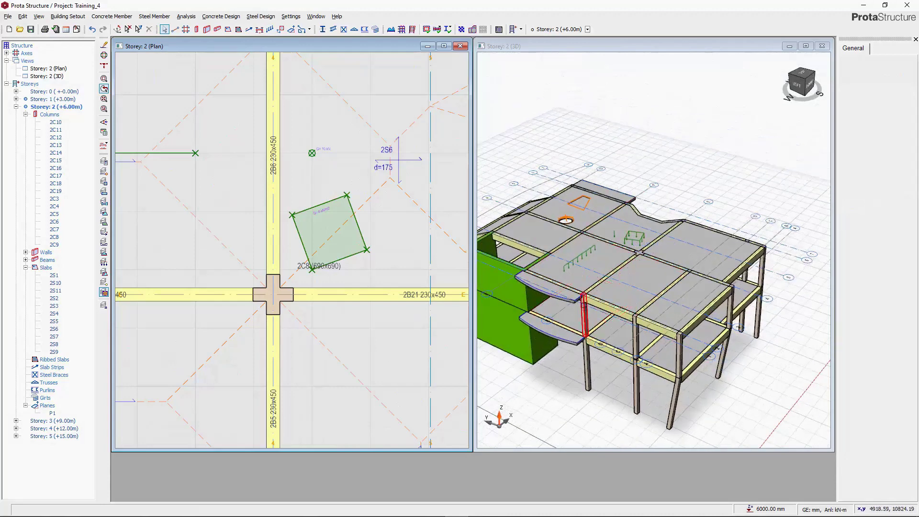
scroll(583, 297, "up", 1)
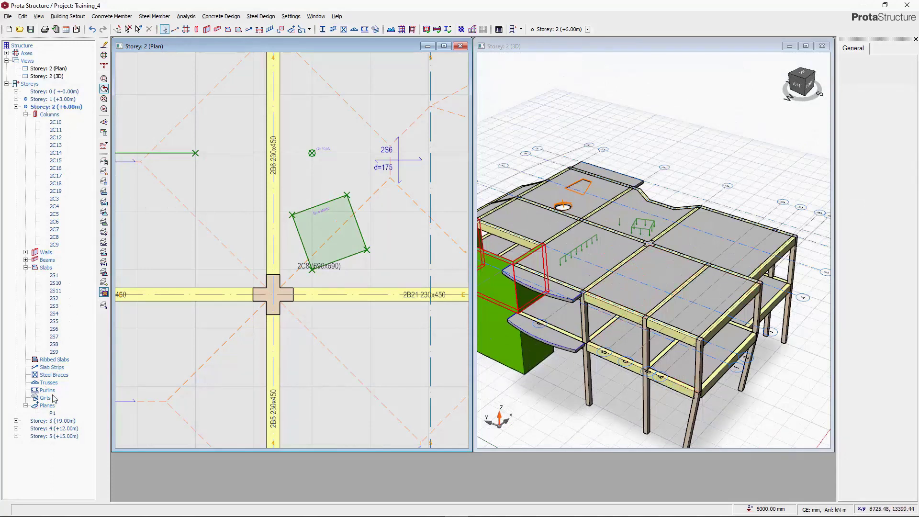
Generate Storey 3 (+9.00m) from Storey 2 with only Columns ticked, accepting the warning.
right_click(29, 85)
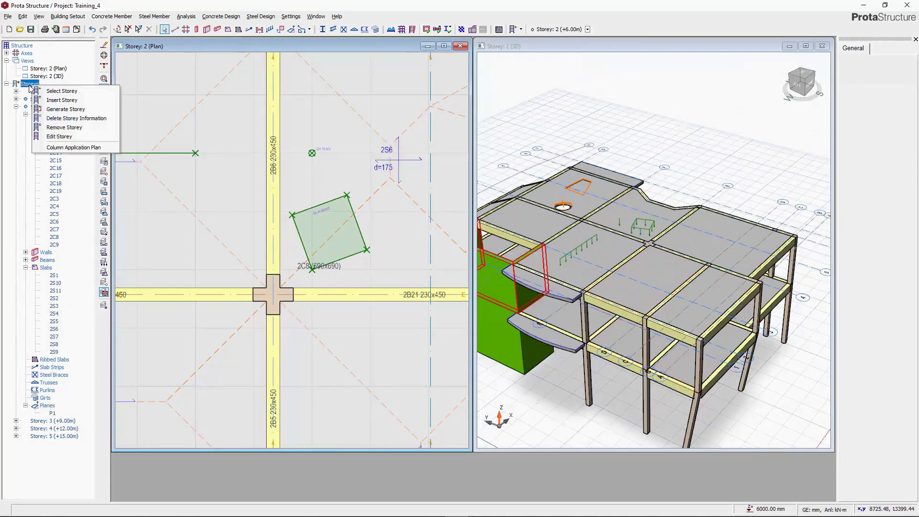
left_click(60, 109)
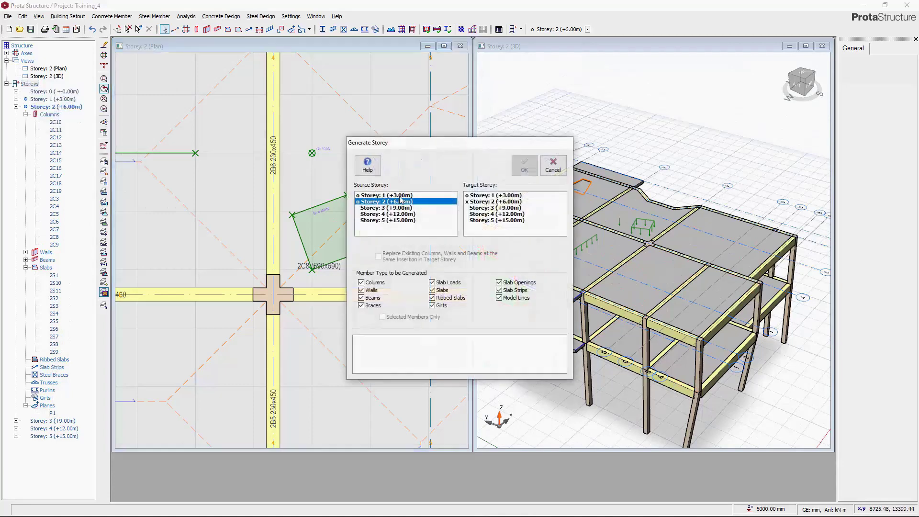
left_click(496, 209)
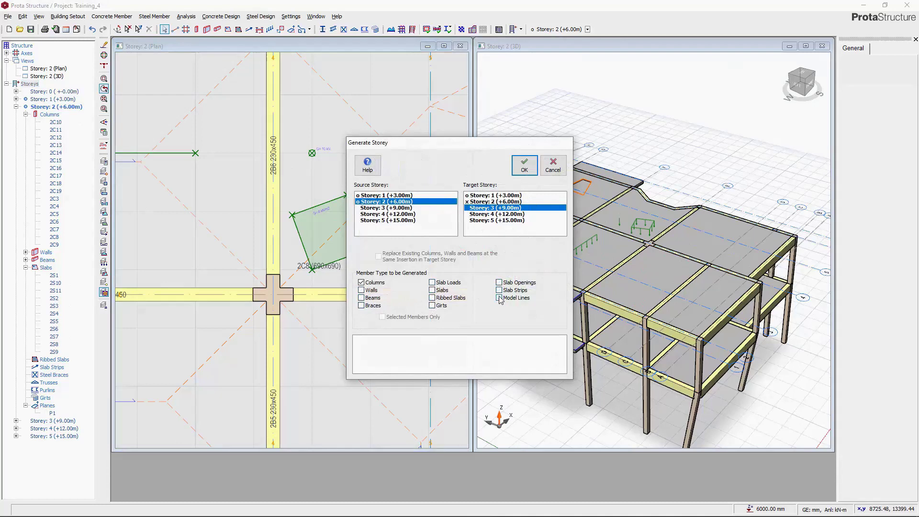
left_click(527, 172)
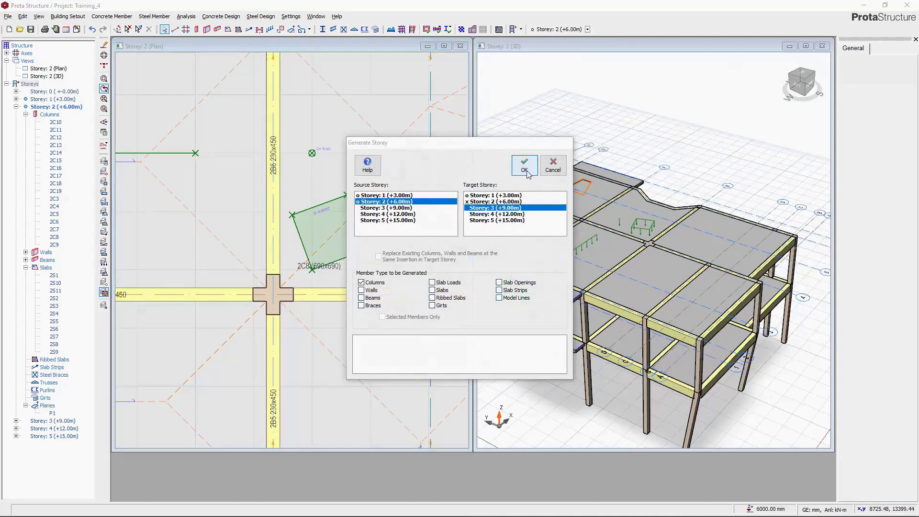
left_click(509, 297)
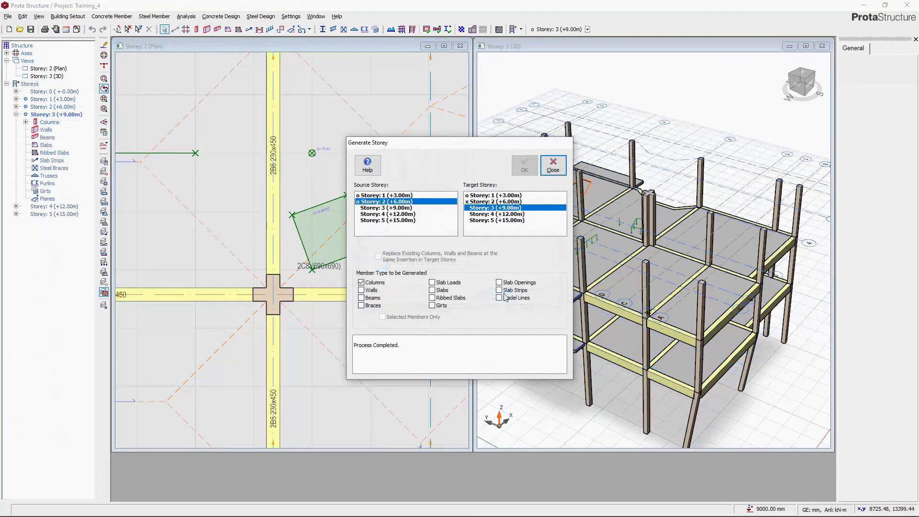
left_click(558, 168)
Delete columns 3C17, 3C18 and 3C19 on Storey 3, filtering to Columns only.
scroll(563, 174, "down", 3)
mouse_move(648, 269)
middle_mouse_down()
mouse_move(618, 270)
mouse_move(648, 269)
middle_mouse_up()
scroll(574, 254, "up", 5)
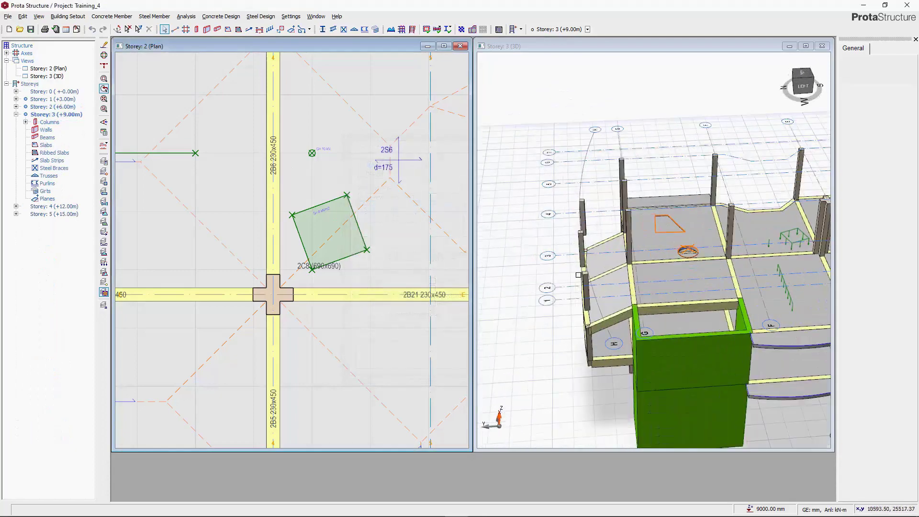
left_click(585, 251)
left_click(584, 246)
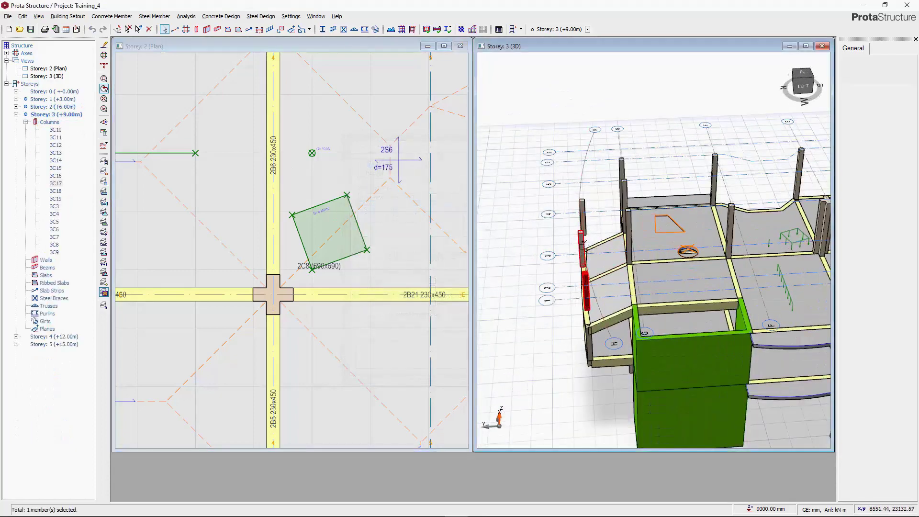
left_click(584, 215)
key("ctrl+f")
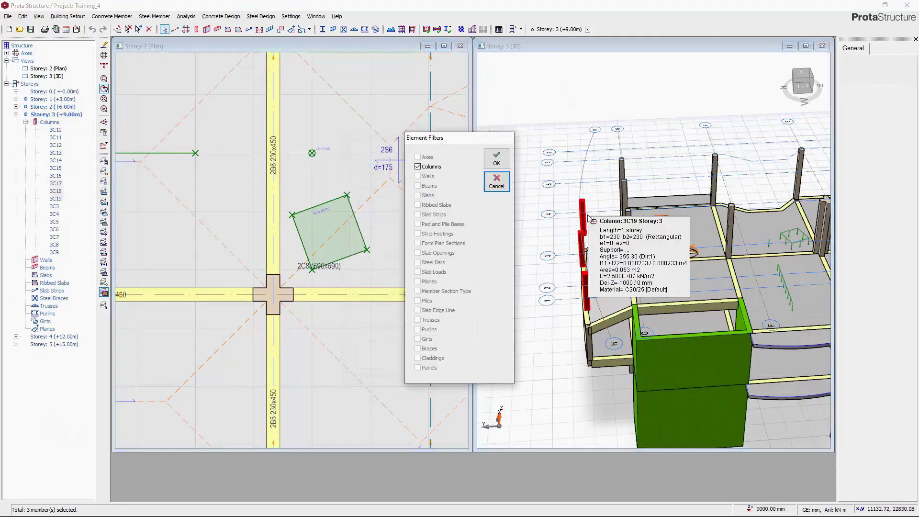
left_click(497, 160)
Orbit the 3D model to inspect the whole building and core wall 2W2.
scroll(623, 221, "down", 5)
left_click_drag(603, 225, 661, 206)
scroll(661, 206, "up", 2)
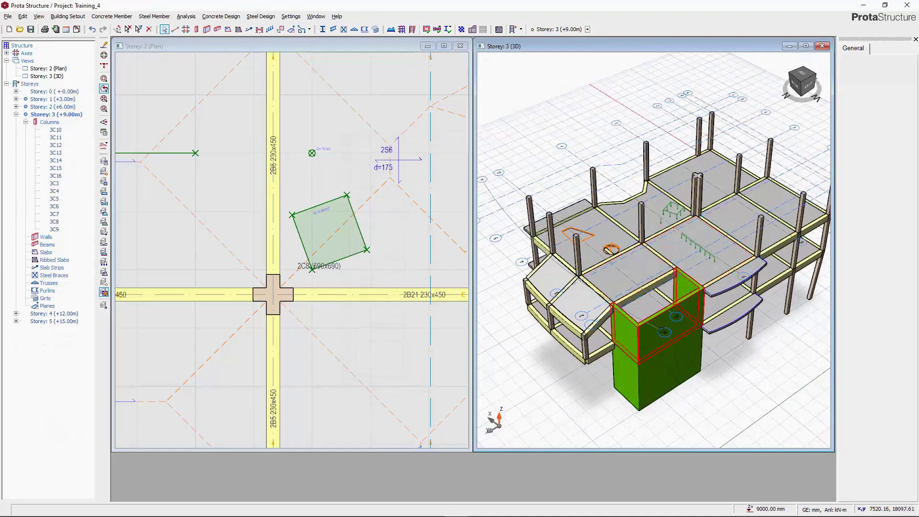
scroll(663, 331, "up", 3)
scroll(663, 330, "down", 3)
left_click_drag(663, 330, 679, 297)
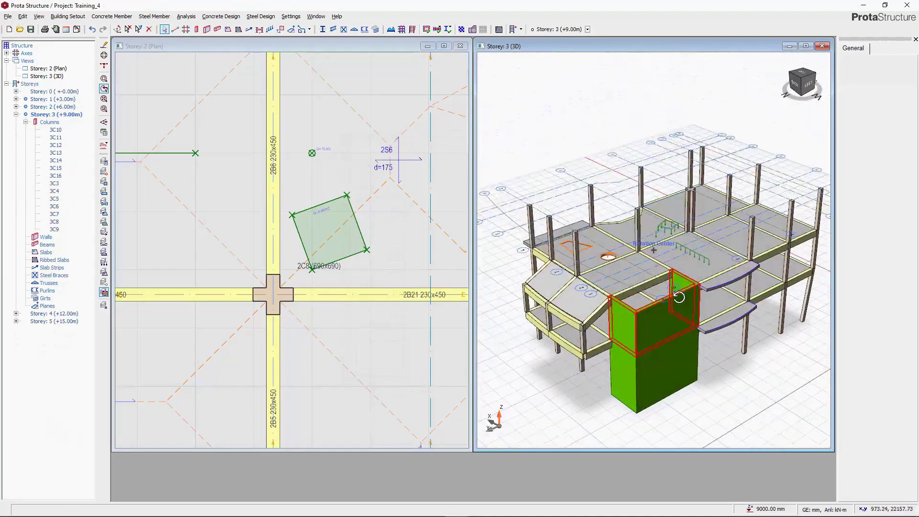
right_click(679, 297)
left_click(661, 327)
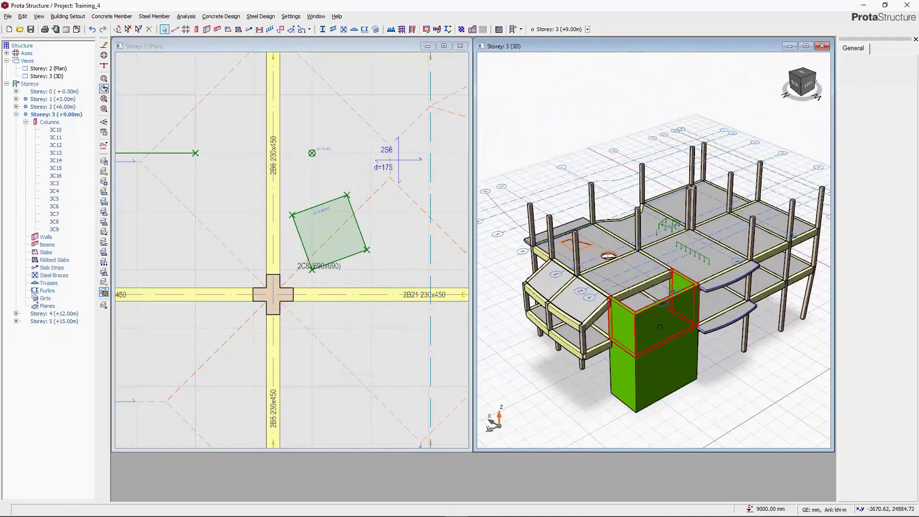
left_click(660, 328)
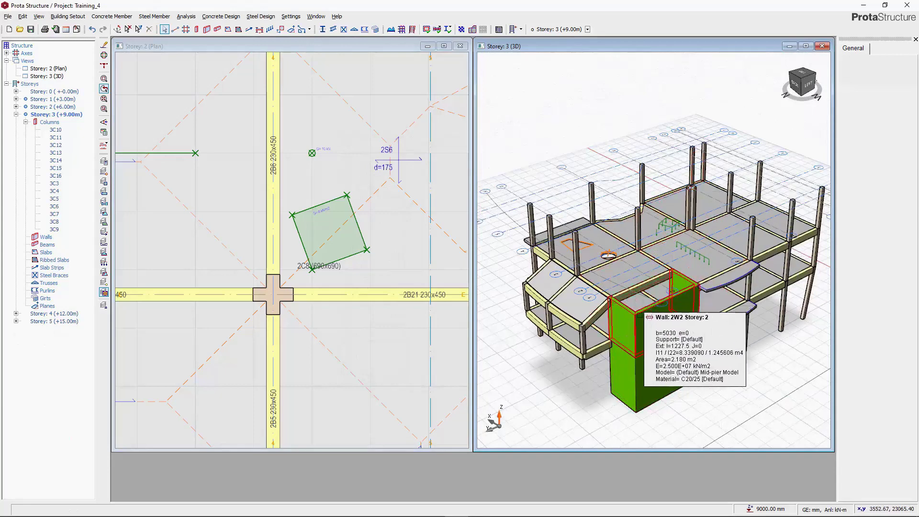
Copy core wall 2W2 up to Storey 3 using Generate Members to Other Storeys.
scroll(640, 316, "up", 3)
left_click(639, 321)
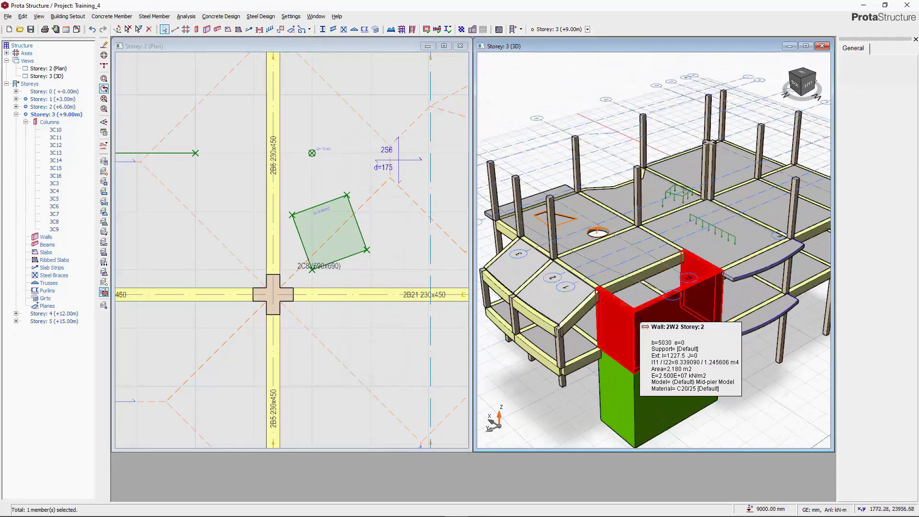
right_click(641, 321)
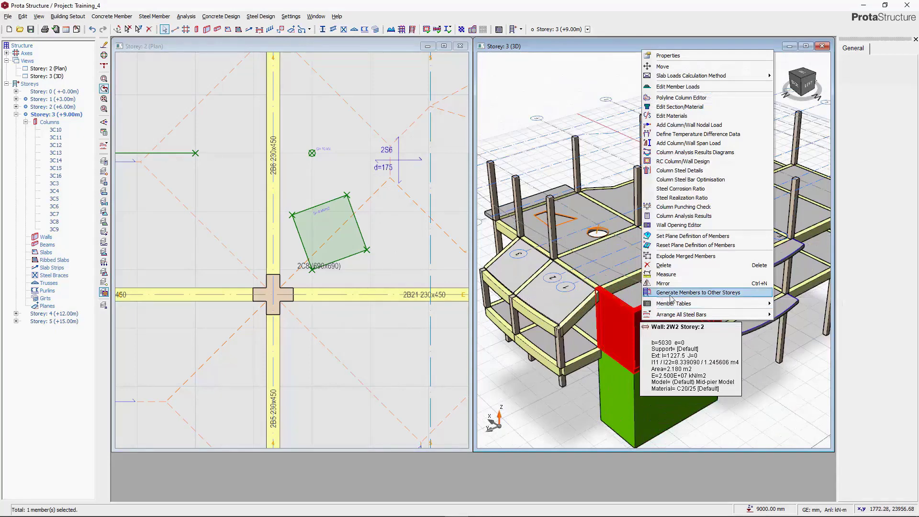
left_click(710, 296)
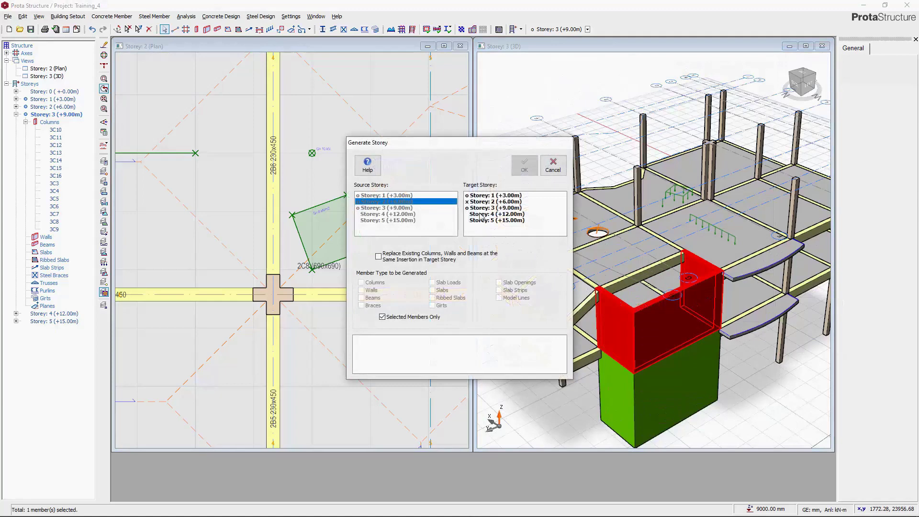
left_click(476, 208)
left_click(525, 168)
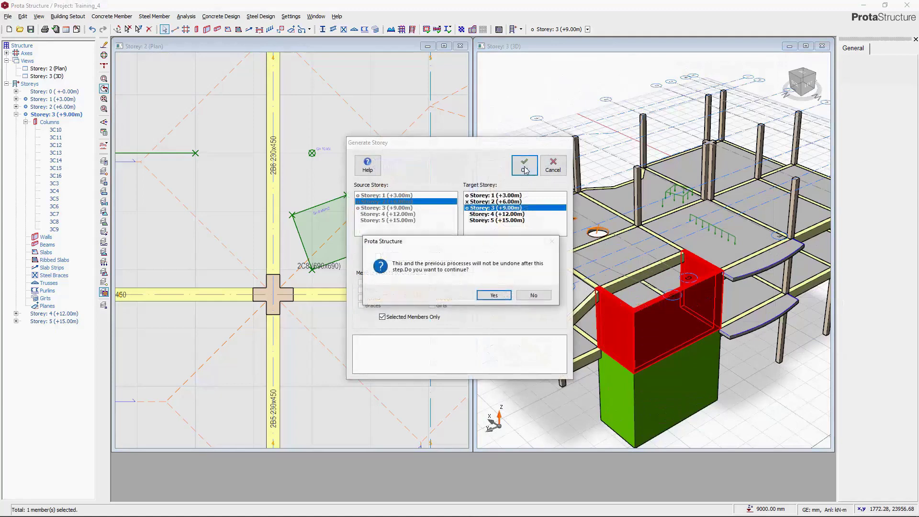
left_click(500, 295)
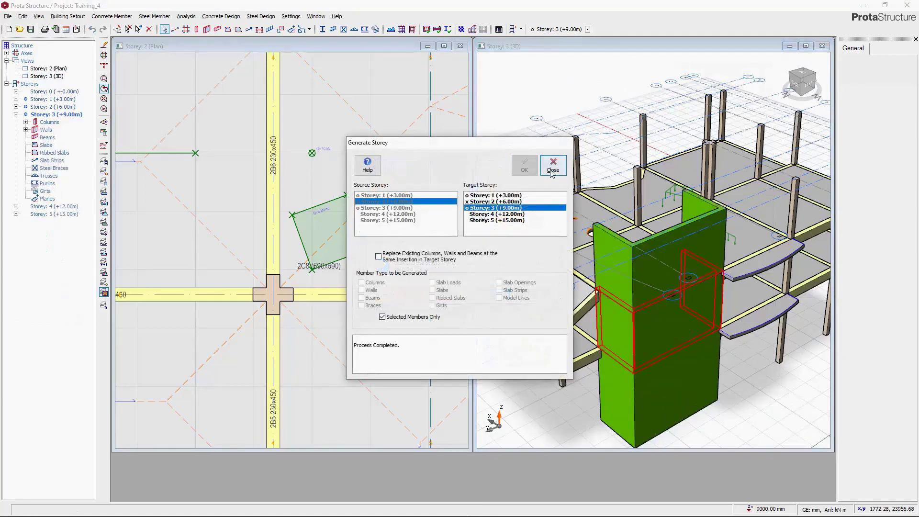
mouse_move(637, 296)
left_mouse_down()
mouse_move(570, 317)
mouse_move(704, 183)
mouse_move(657, 195)
left_mouse_up()
Switch the plan from Storey 2 to Storey 3 (+9.00m) via the Structure tree.
scroll(569, 317, "down", 3)
scroll(681, 212, "up", 3)
scroll(681, 211, "down", 2)
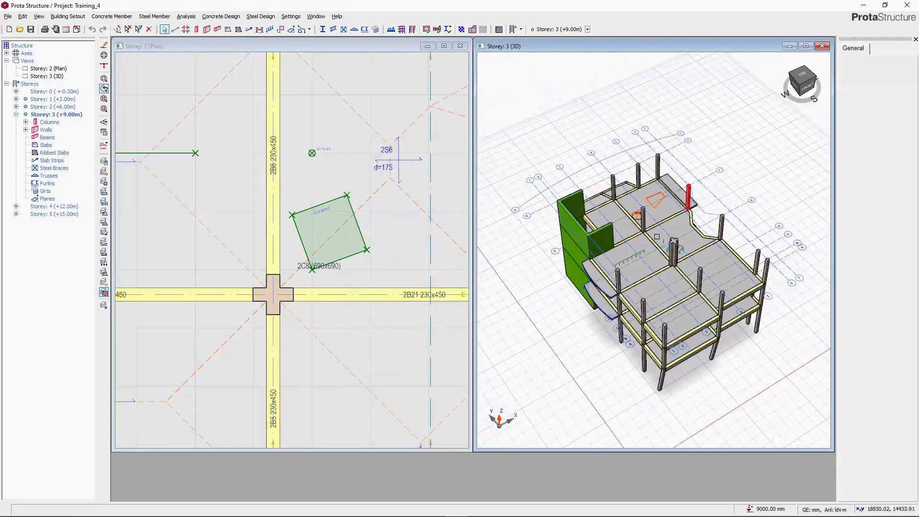
left_click_drag(645, 249, 628, 251)
left_click(214, 47)
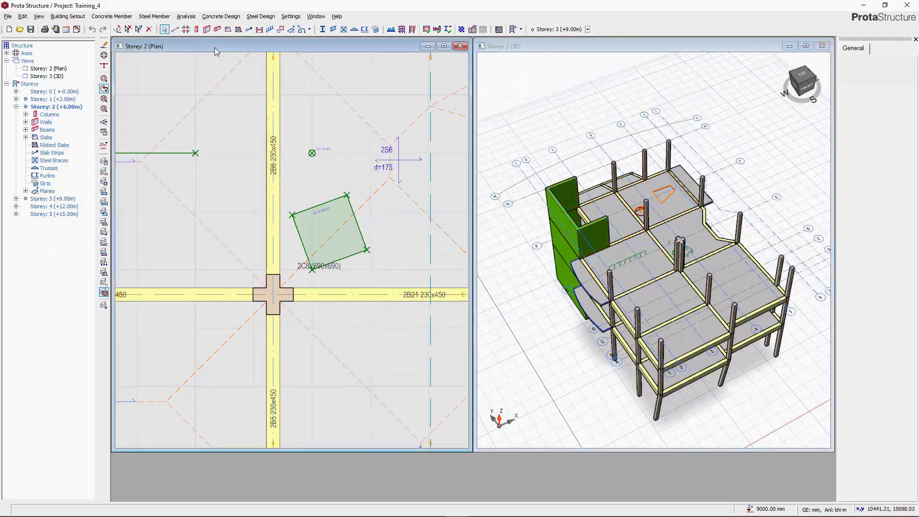
double_click(41, 198)
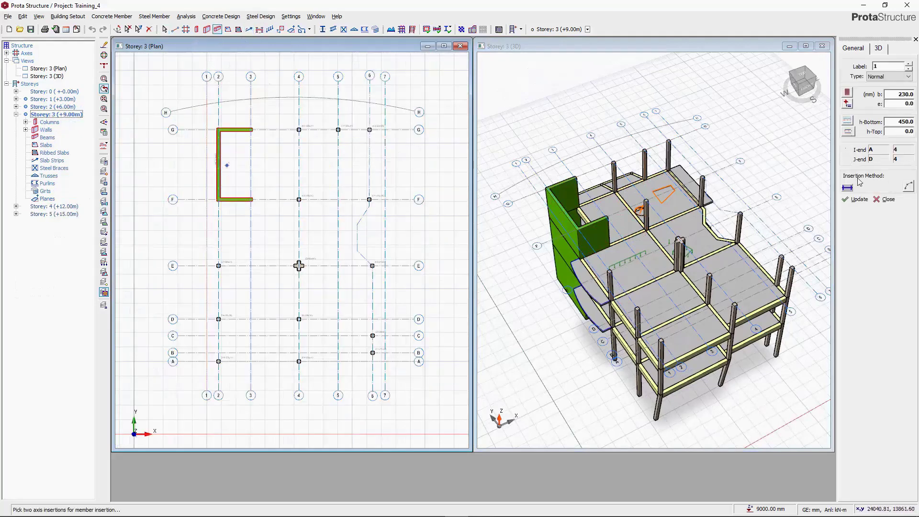
Set the beam width b to 300 mm, with h-Bottom 450 and h-Top 0.0.
left_click(902, 94)
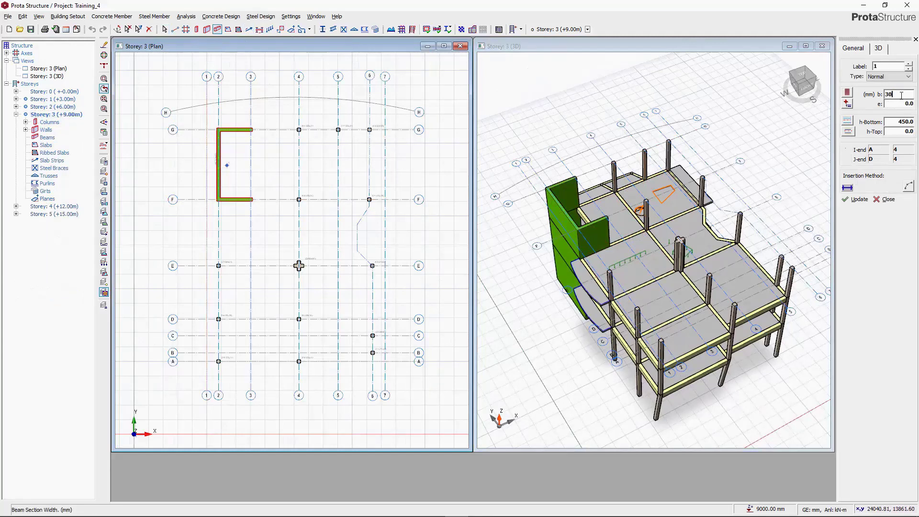
type("300")
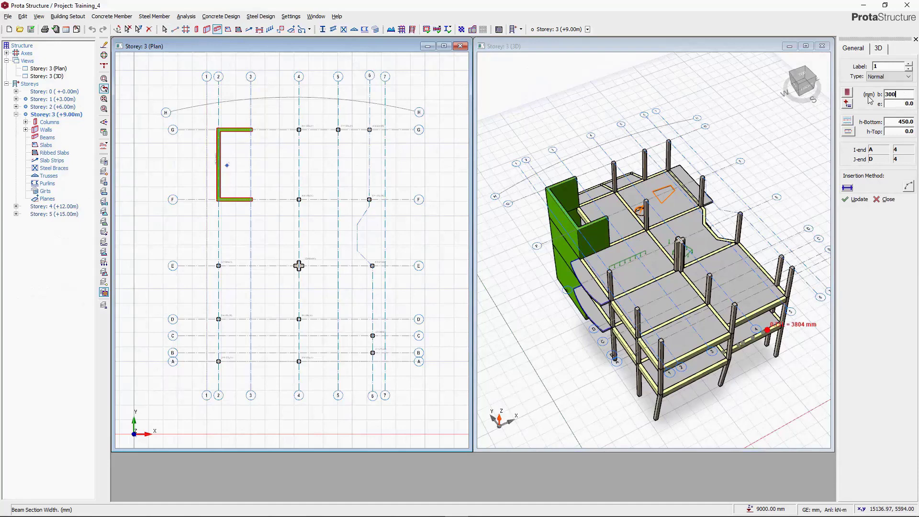
left_click(904, 122)
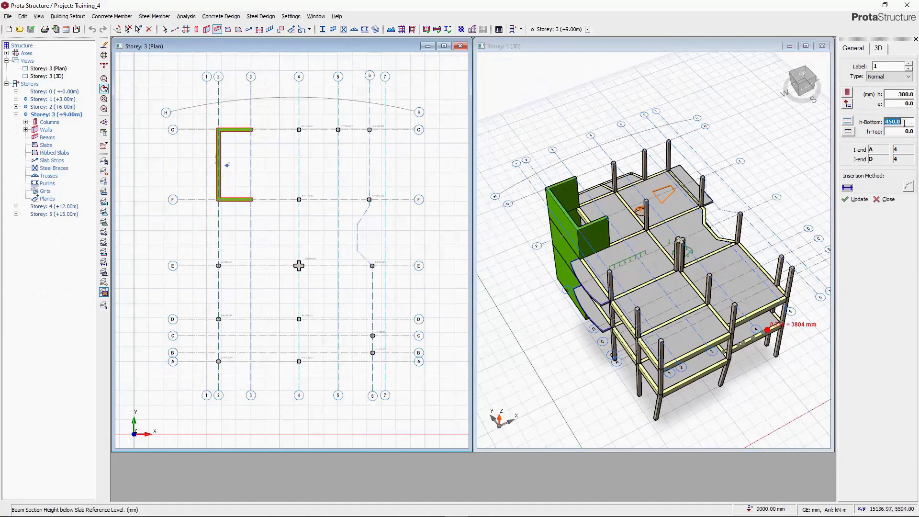
left_click(909, 130)
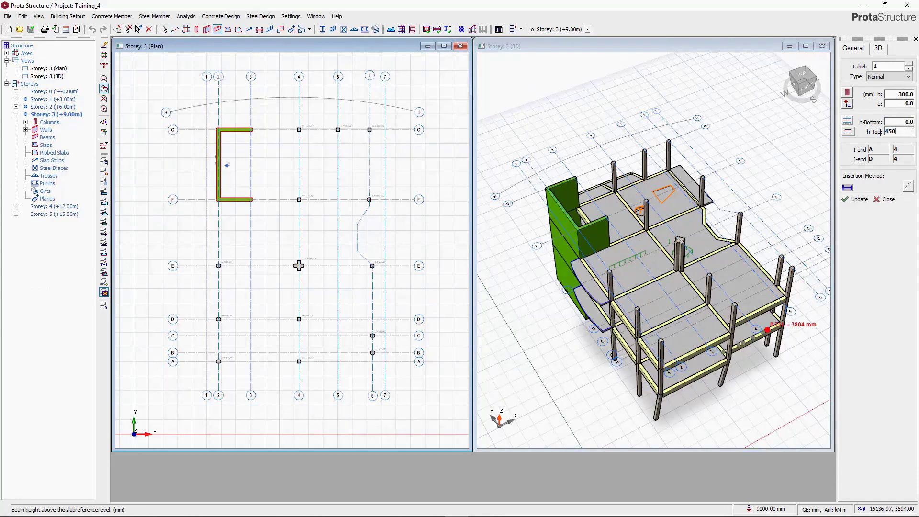
left_click(905, 122)
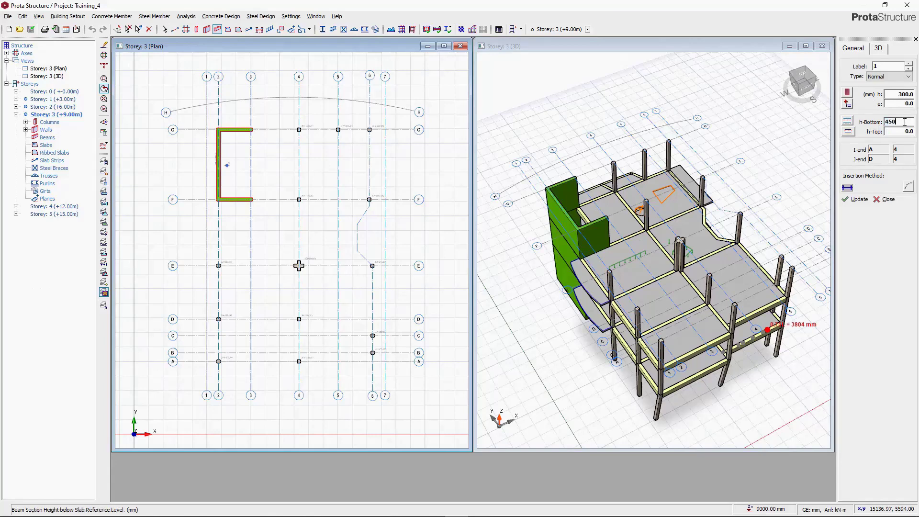
Insert beam 3B3 plus beams along axes F (F-3 to F-7), E (E-2 to E-7) and D (D-2 to D-6).
scroll(251, 129, "up", 2)
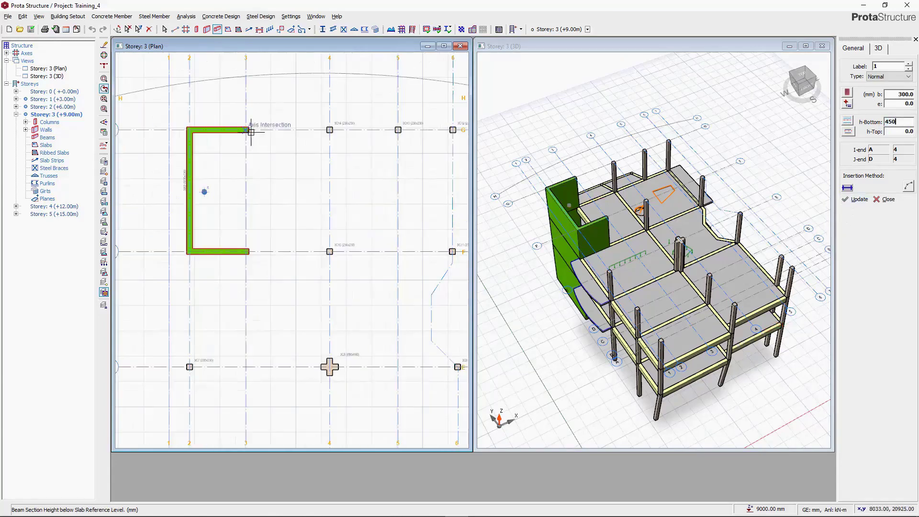
scroll(245, 133, "down", 3)
scroll(335, 130, "up", 4)
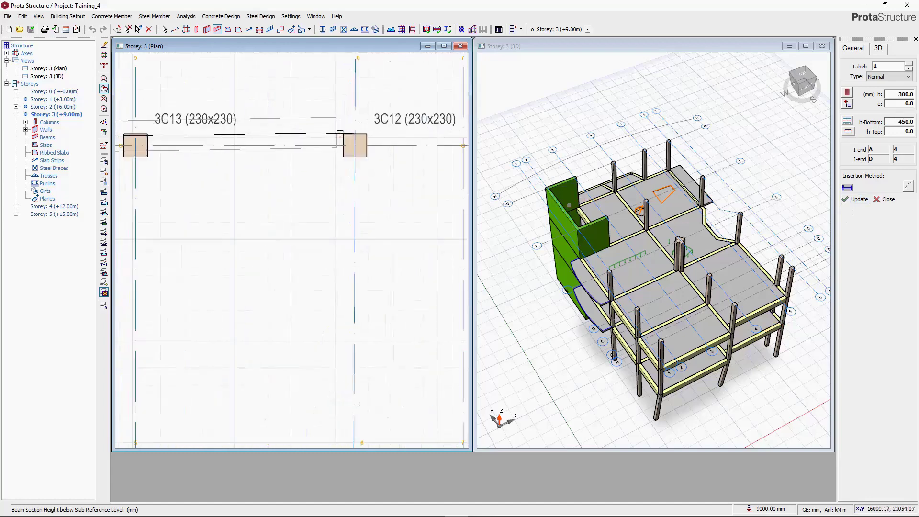
left_click(351, 140)
scroll(353, 129, "down", 4)
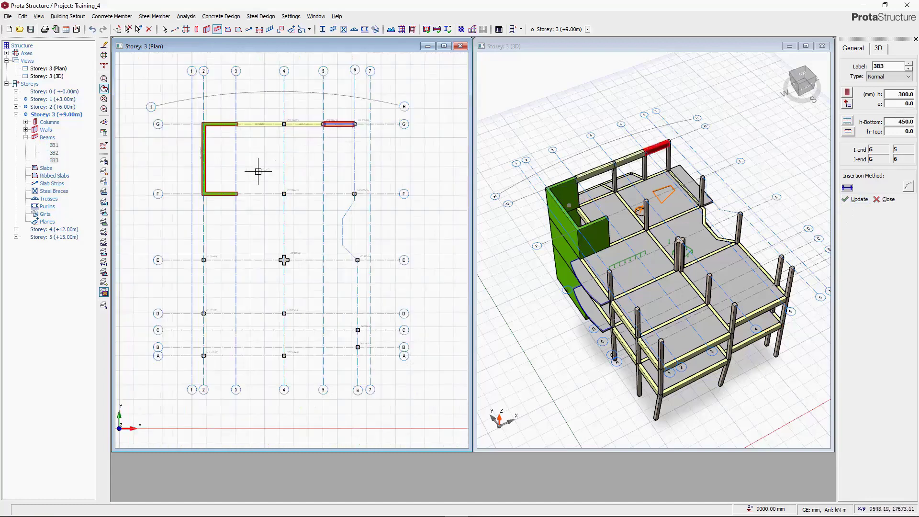
left_click(241, 194)
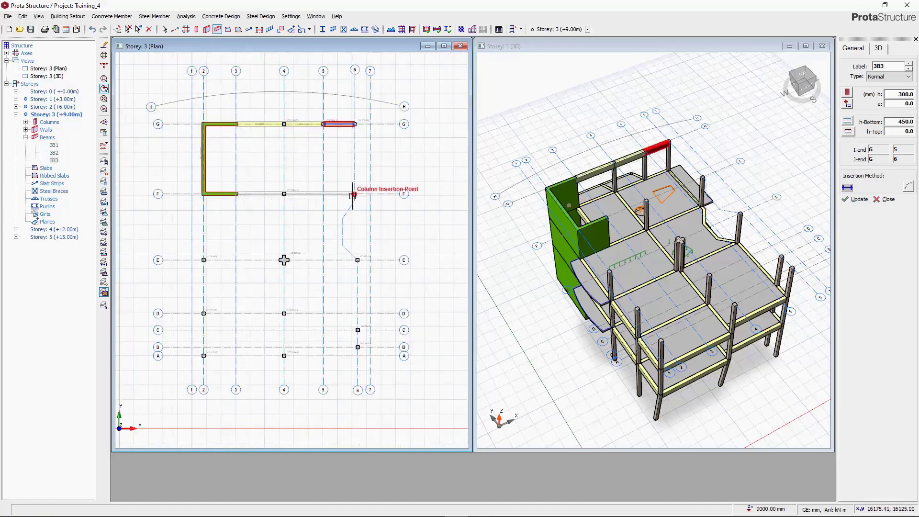
left_click(353, 195)
left_click(370, 194)
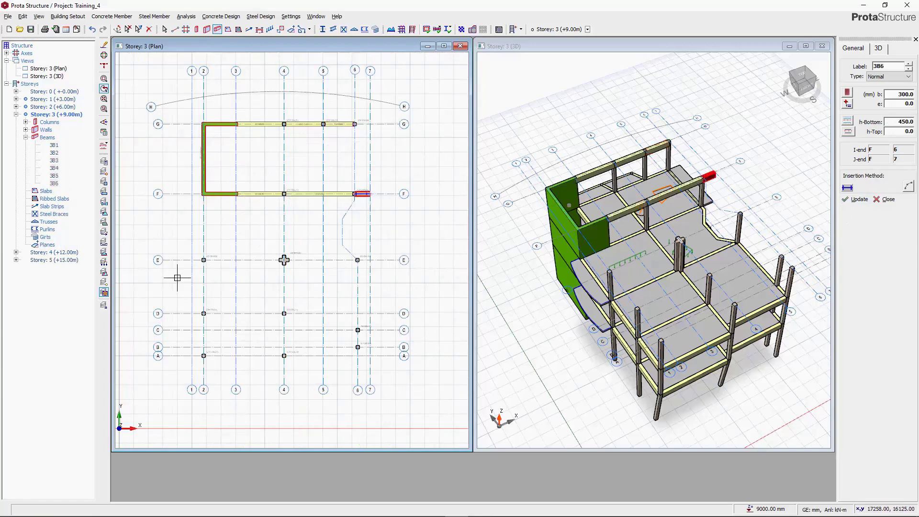
left_click(204, 261)
left_click(370, 260)
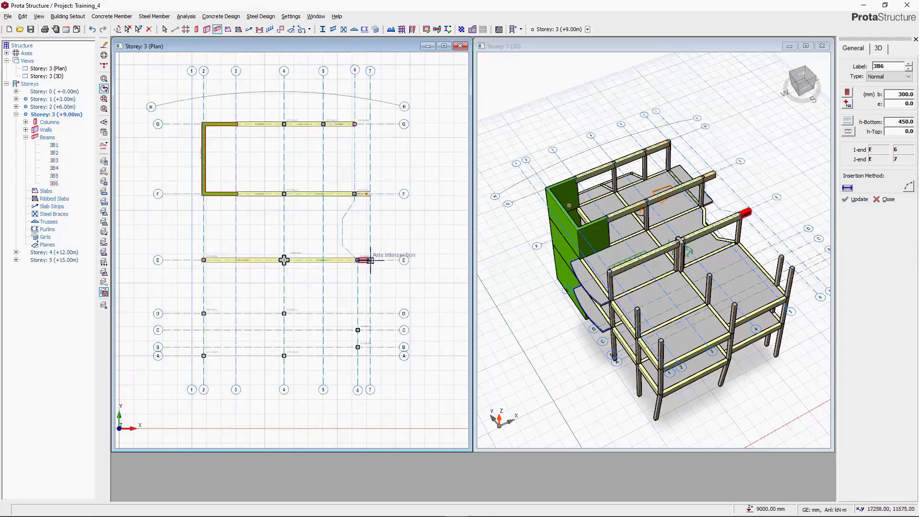
key("Escape")
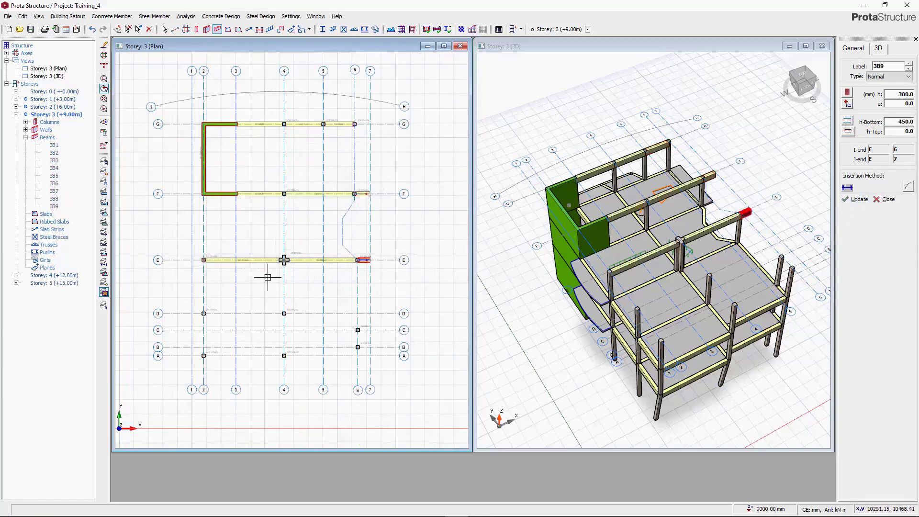
left_click(203, 314)
left_click(357, 313)
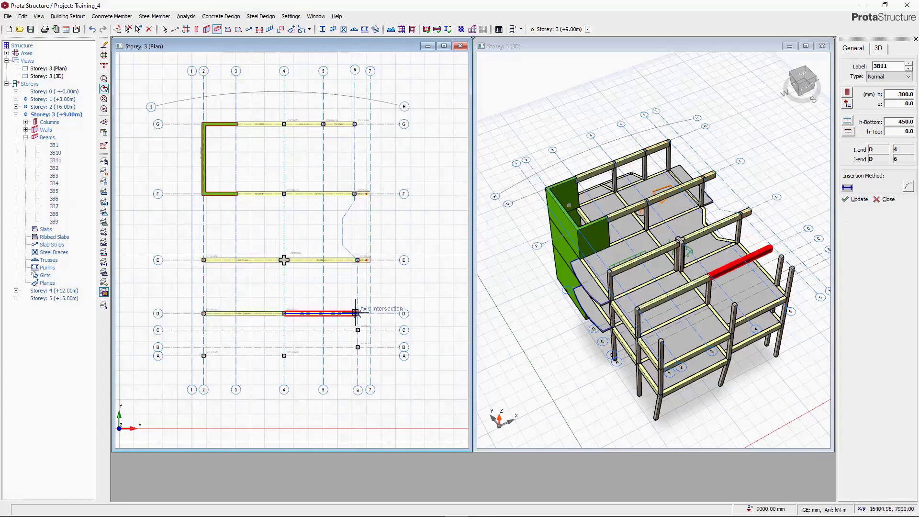
key("Escape")
Add beams along axes A, 4, 2, B, 6 and 7, declining to split crossed beams.
left_click(204, 356)
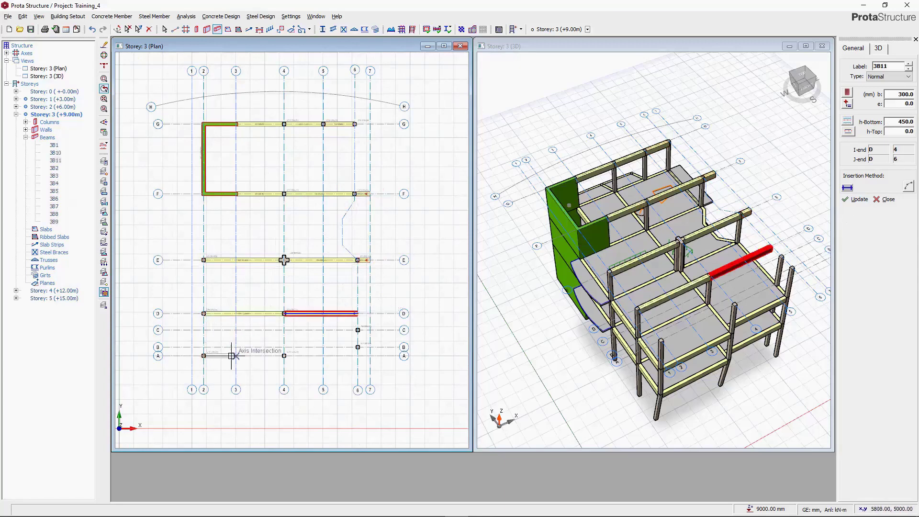
left_click(284, 355)
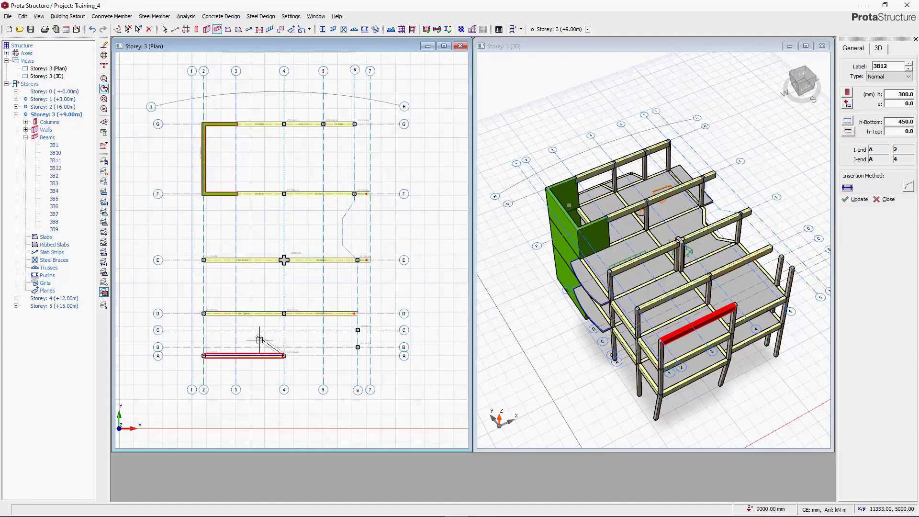
left_click(284, 124)
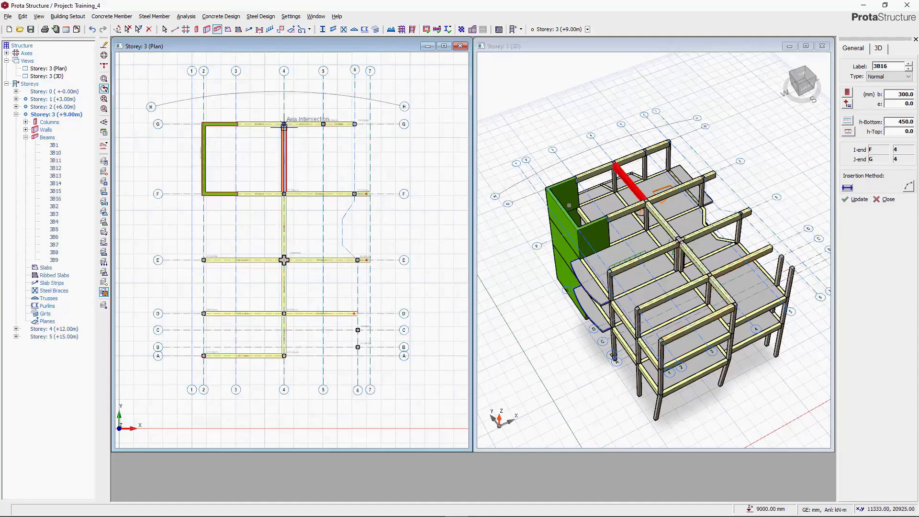
left_click(204, 356)
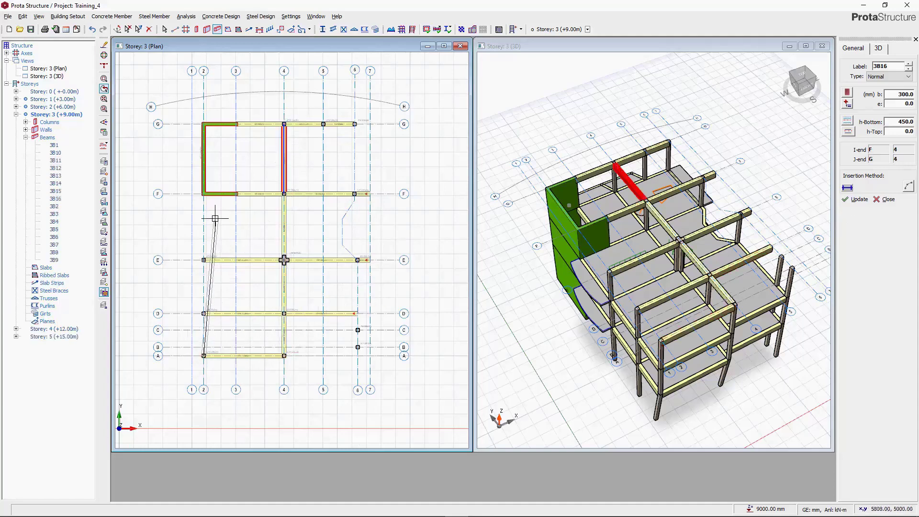
left_click(203, 194)
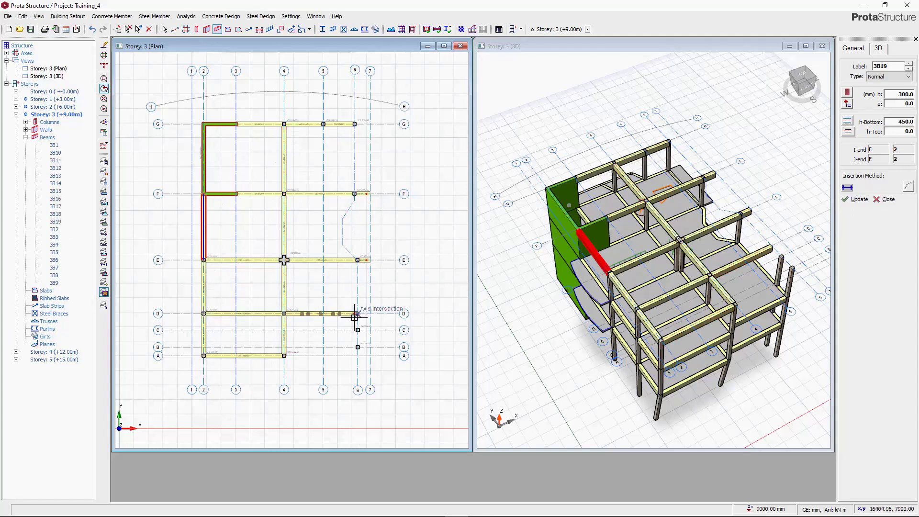
left_click(285, 347)
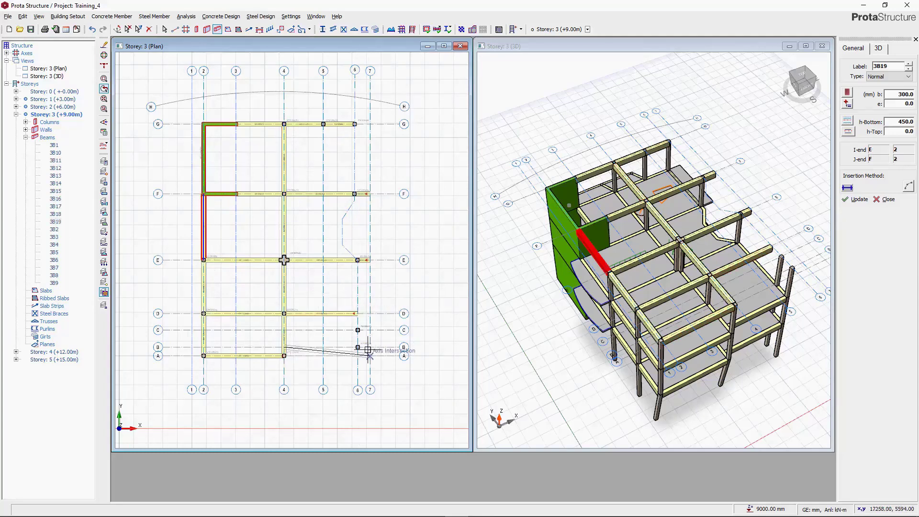
left_click(358, 347)
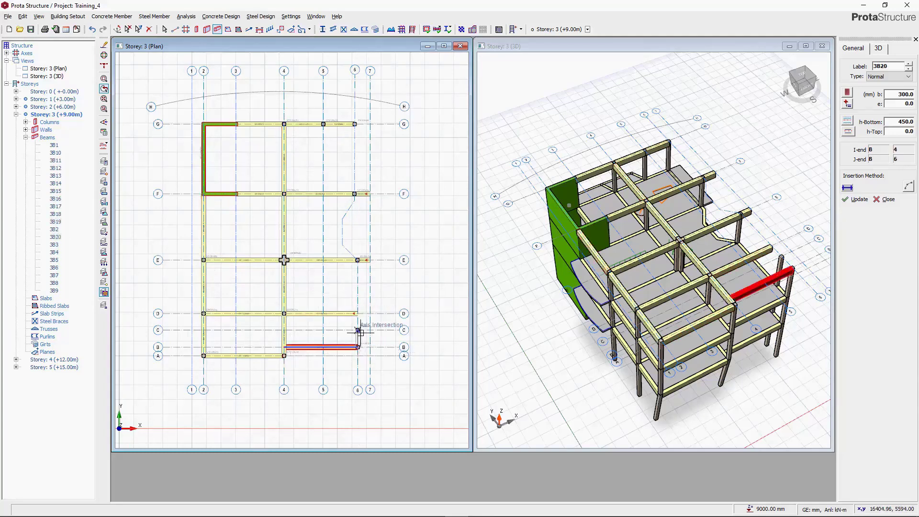
left_click(358, 261)
left_click(530, 296)
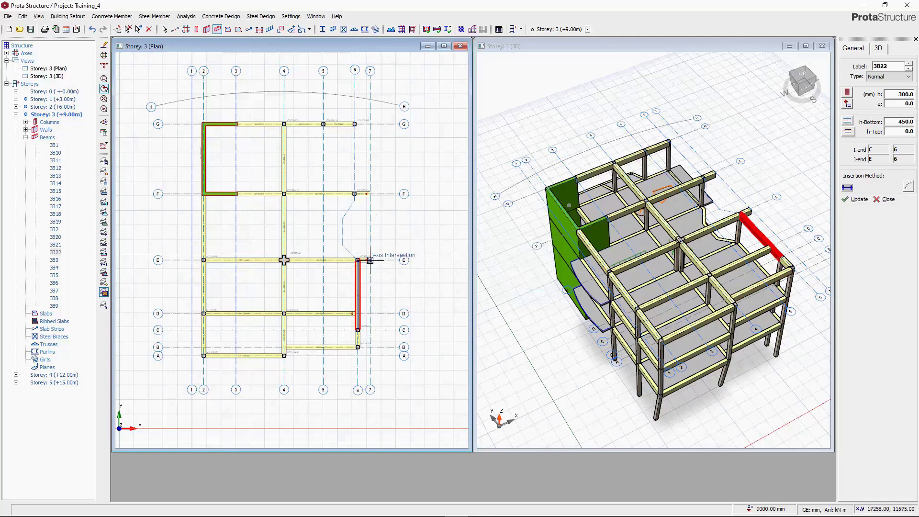
left_click(370, 261)
left_click(370, 194)
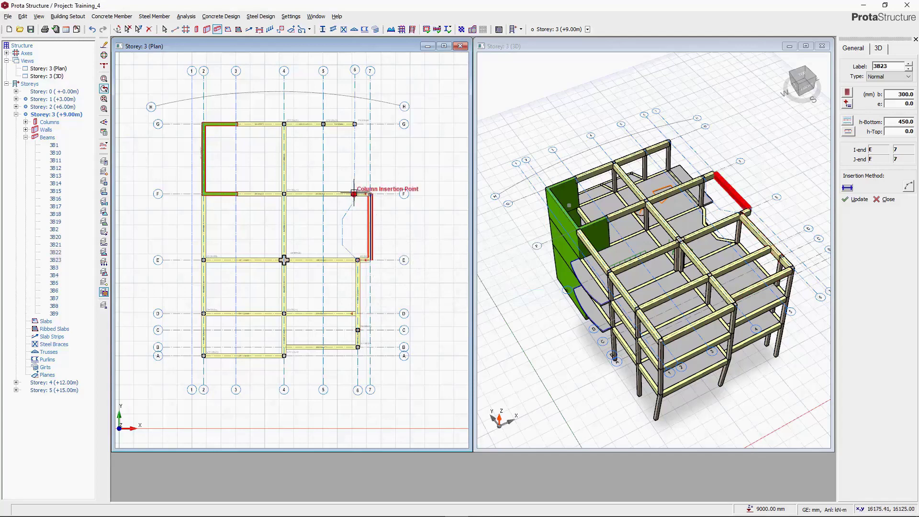
left_click(355, 194)
left_click(355, 125)
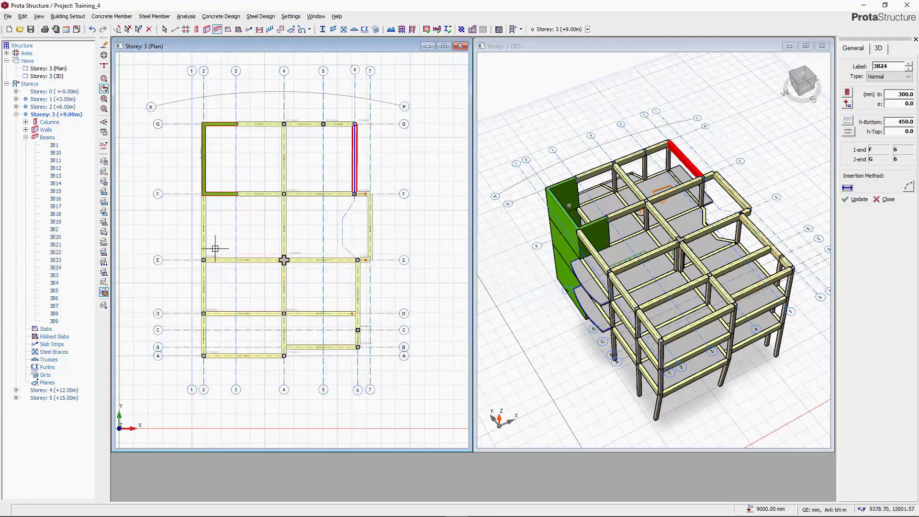
Exit beam insertion and zoom the Storey 3 plan to view the beam grid.
scroll(215, 249, "up", 2)
key("Escape")
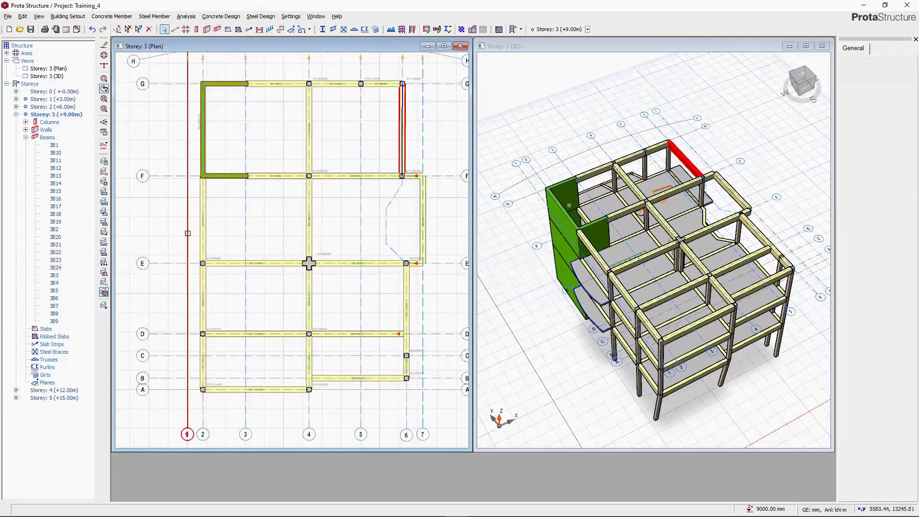
scroll(187, 234, "up", 2)
scroll(191, 186, "down", 2)
scroll(180, 282, "up", 2)
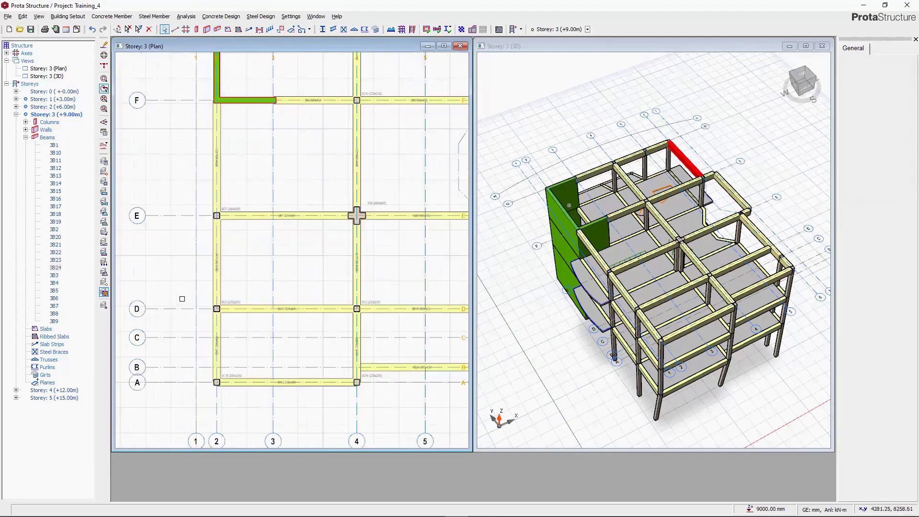
scroll(191, 225, "up", 2)
scroll(210, 173, "down", 2)
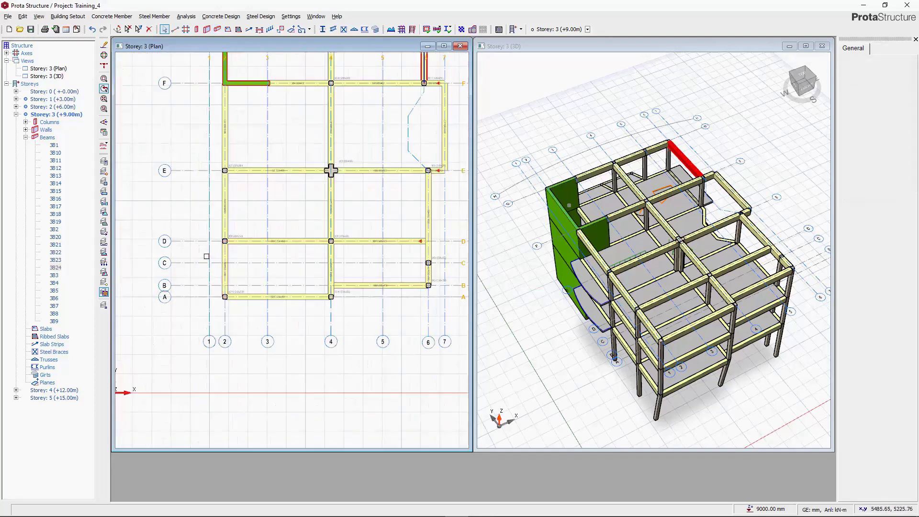
scroll(242, 261, "up", 2)
Select beams 3B17, 3B18 and 3B19 along axis 2.
left_click(243, 260)
left_click(245, 187)
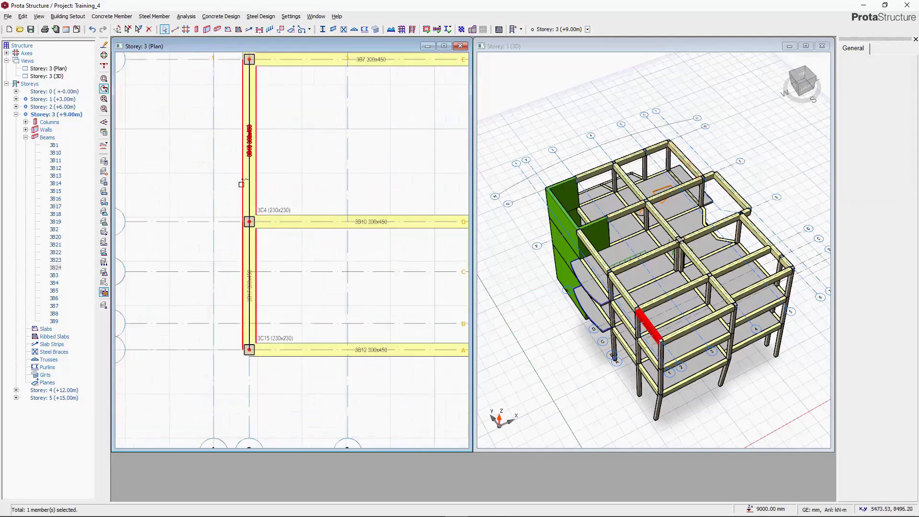
scroll(234, 244, "down", 2)
scroll(223, 142, "up", 2)
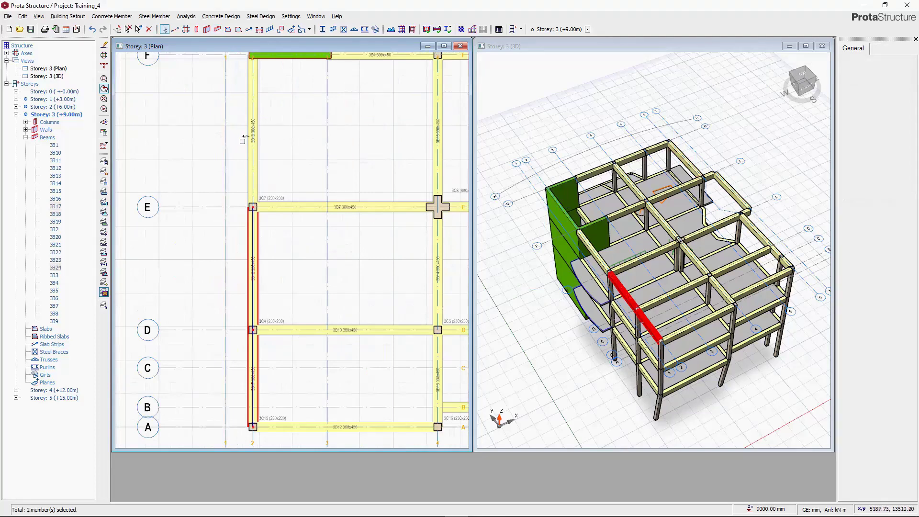
left_click(251, 136)
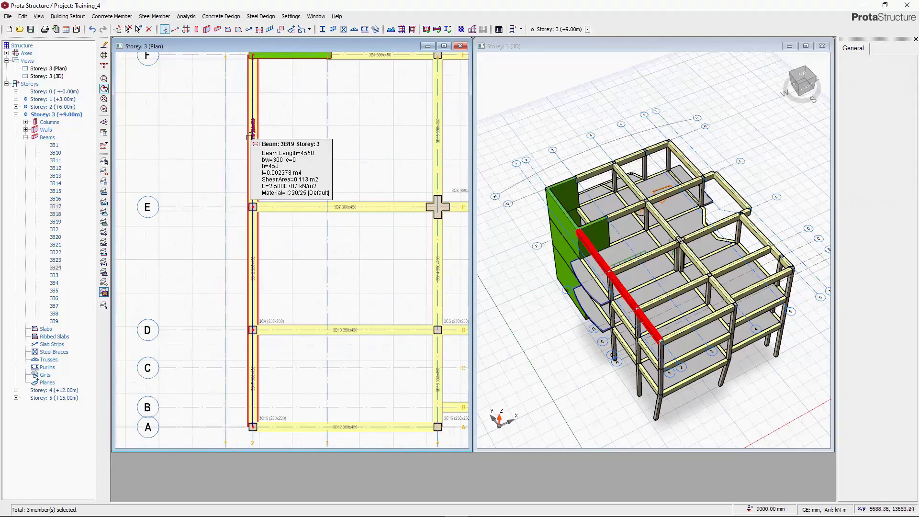
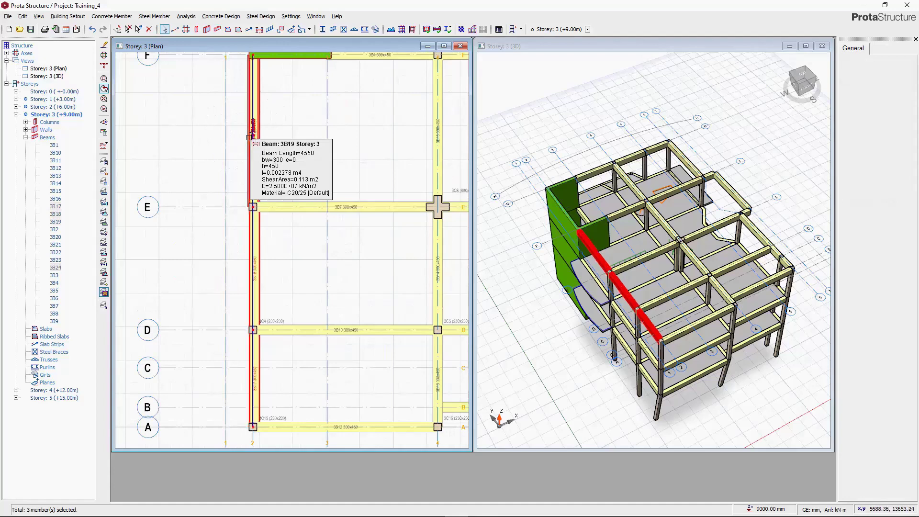
Select storey 3 beams 3B1 to 3B3 along grid G.
scroll(242, 191, "up", 3)
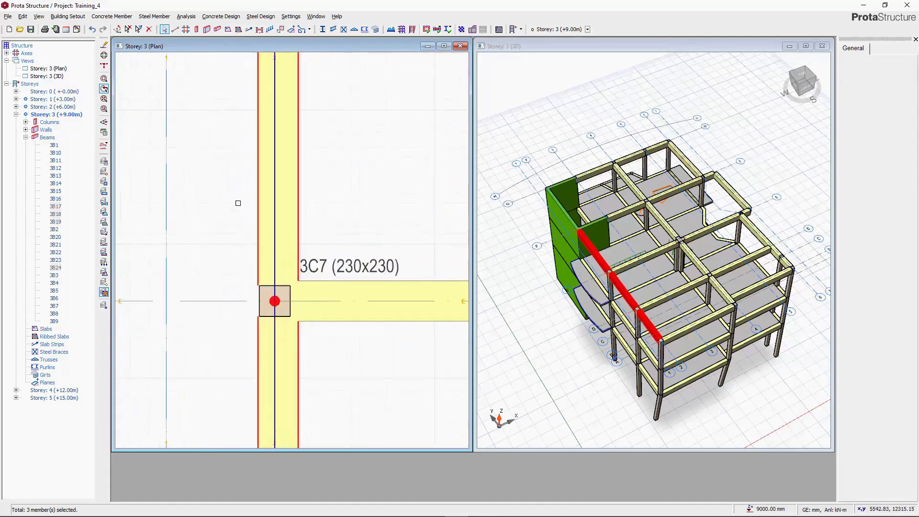
scroll(238, 203, "down", 5)
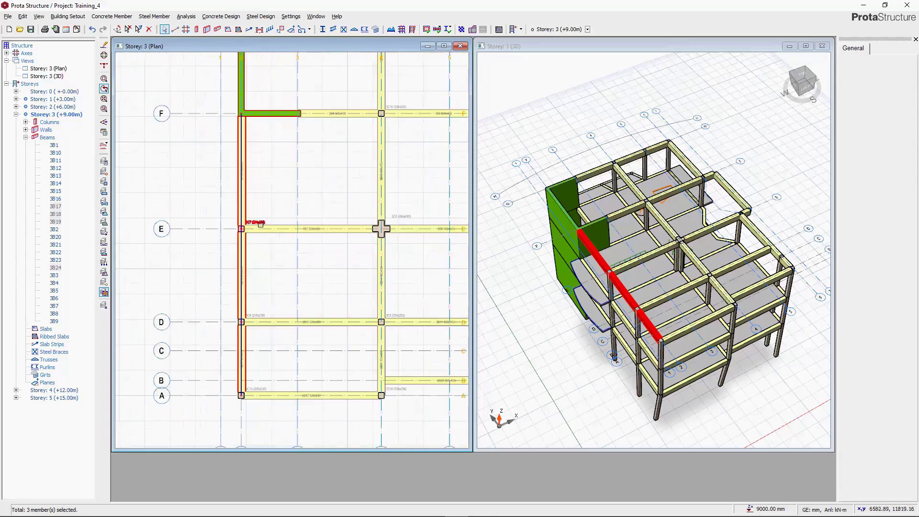
scroll(282, 129, "up", 3)
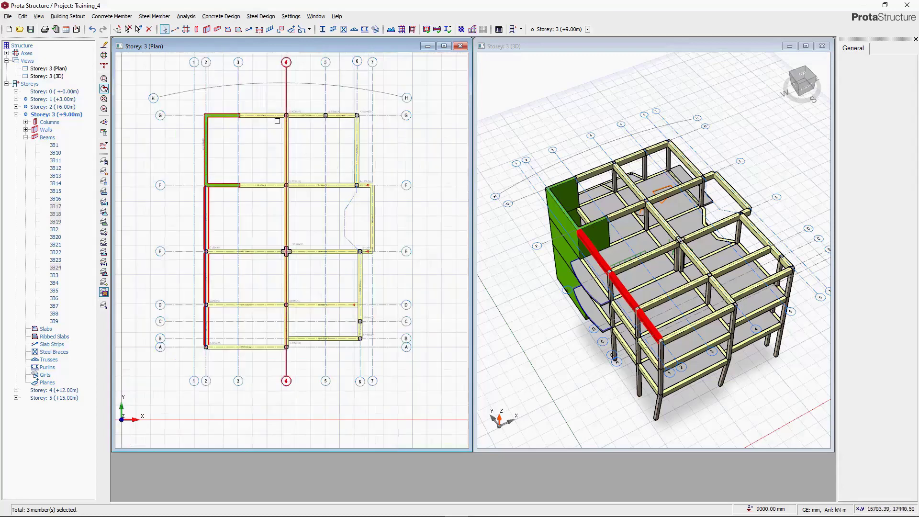
left_click(260, 142)
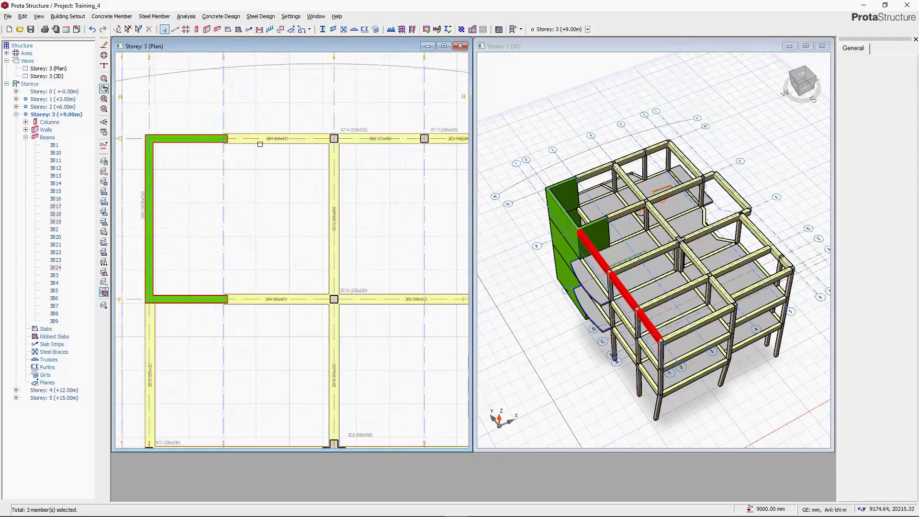
left_click(374, 145)
left_click(438, 145)
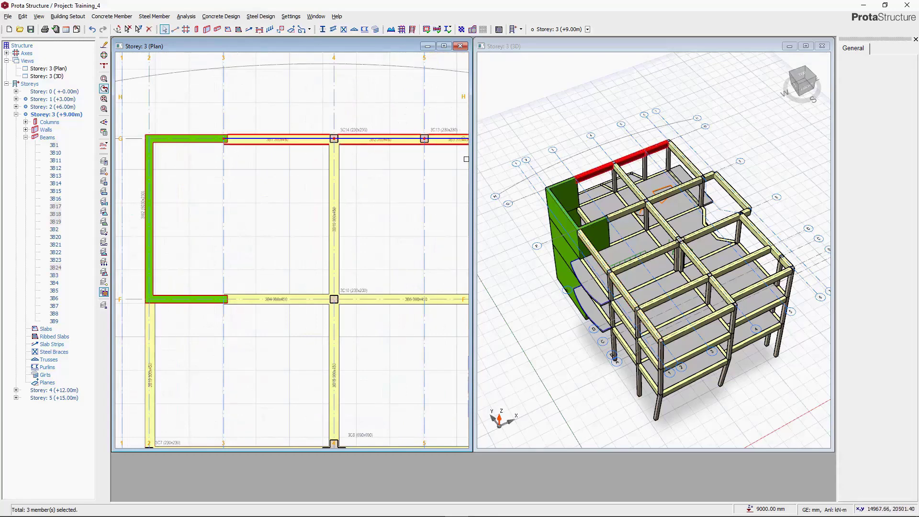
scroll(431, 201, "down", 5)
scroll(433, 209, "up", 8)
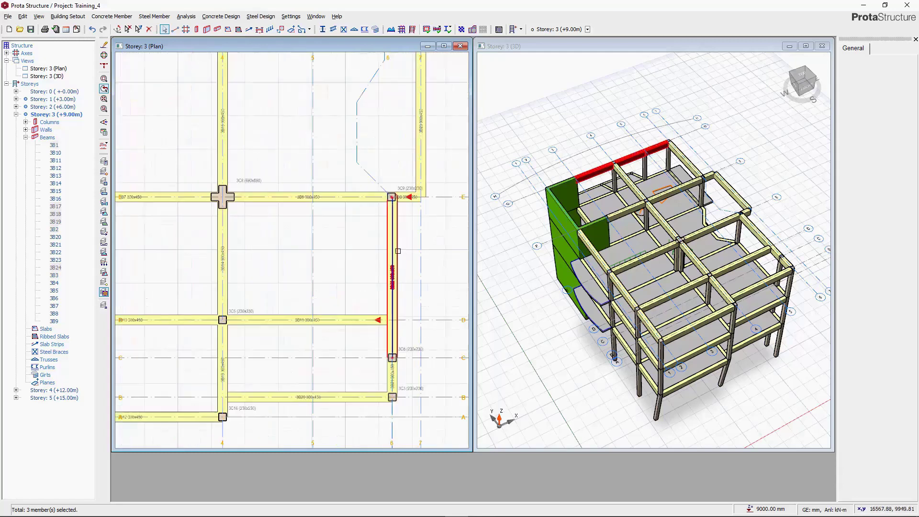
Add grid 6 beams, beam 3B24 and beam 3B12 to the selection, then clear it.
left_click(394, 258)
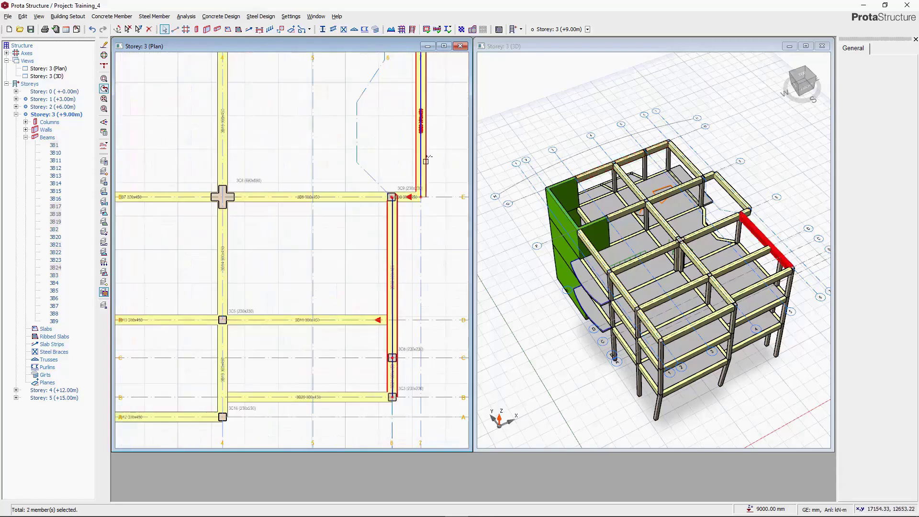
left_click(433, 198)
scroll(372, 287, "down", 4)
scroll(371, 148, "up", 3)
left_click(363, 137)
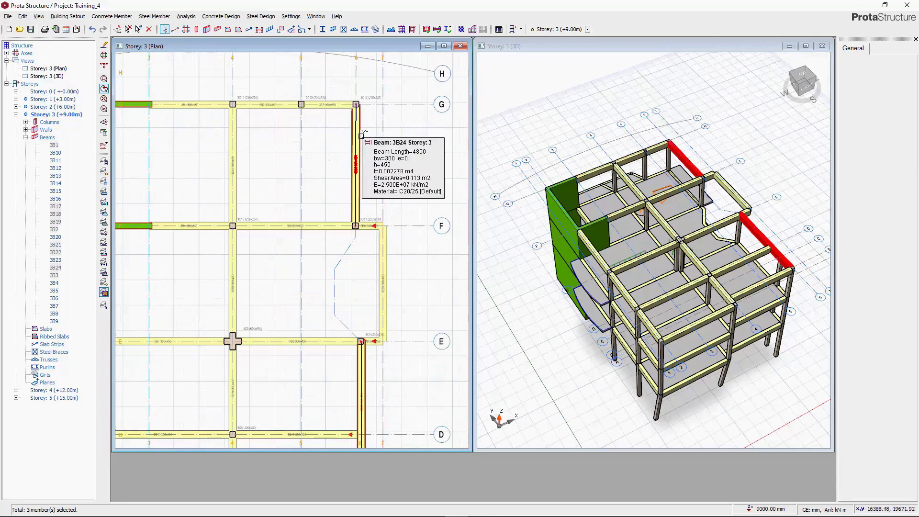
scroll(311, 287, "down", 4)
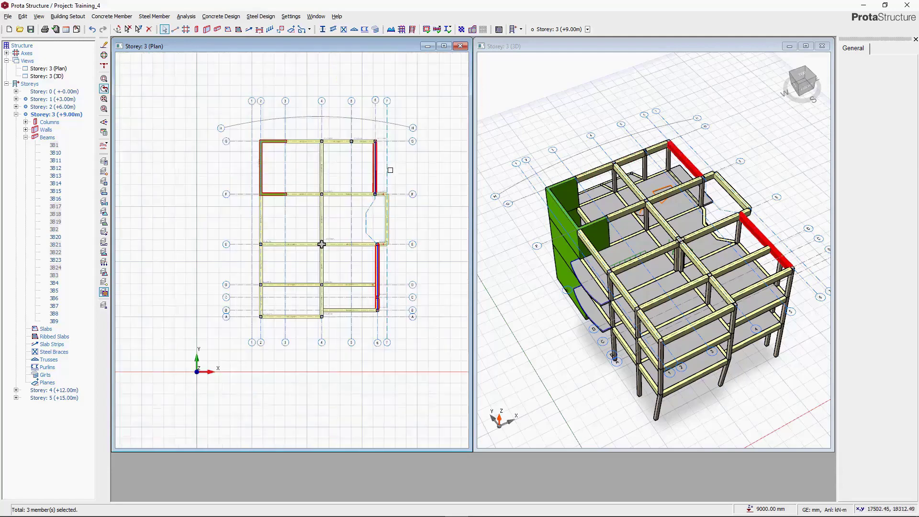
scroll(287, 319, "up", 5)
left_click(292, 316)
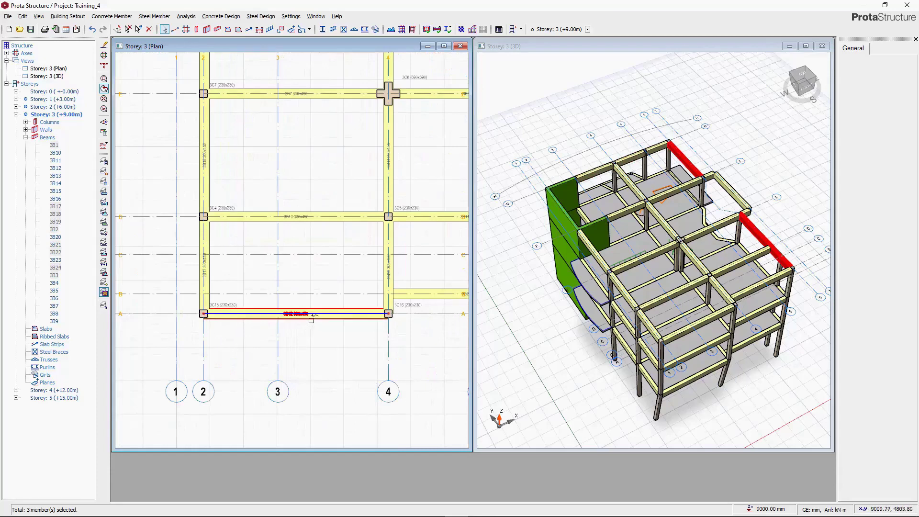
key("Escape")
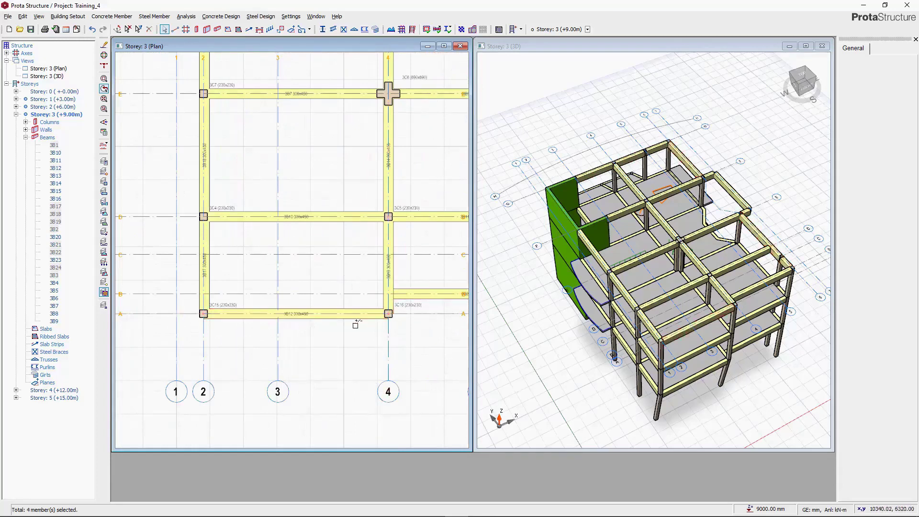
Reselect beam 3B12 on grid A and the grid B beam, then clear the selection.
left_click(297, 314)
left_click(403, 294)
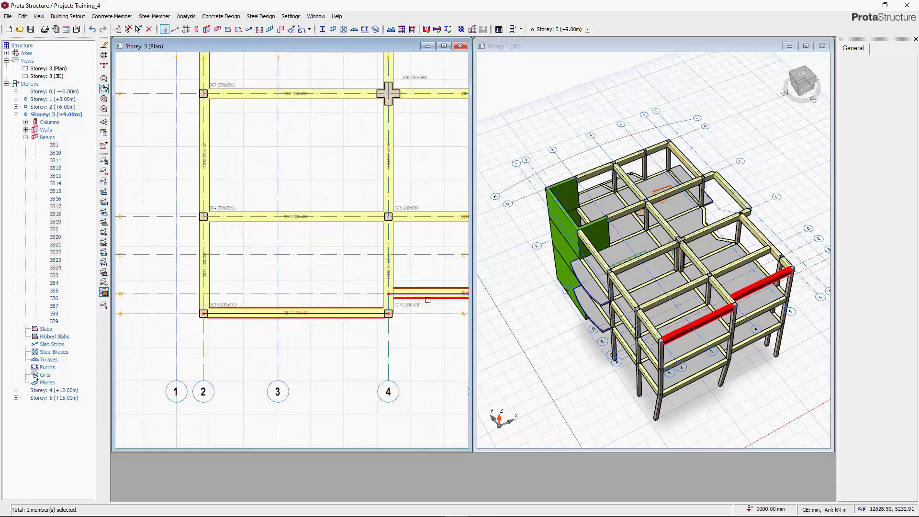
key("Escape")
scroll(335, 269, "down", 3)
scroll(362, 249, "up", 8)
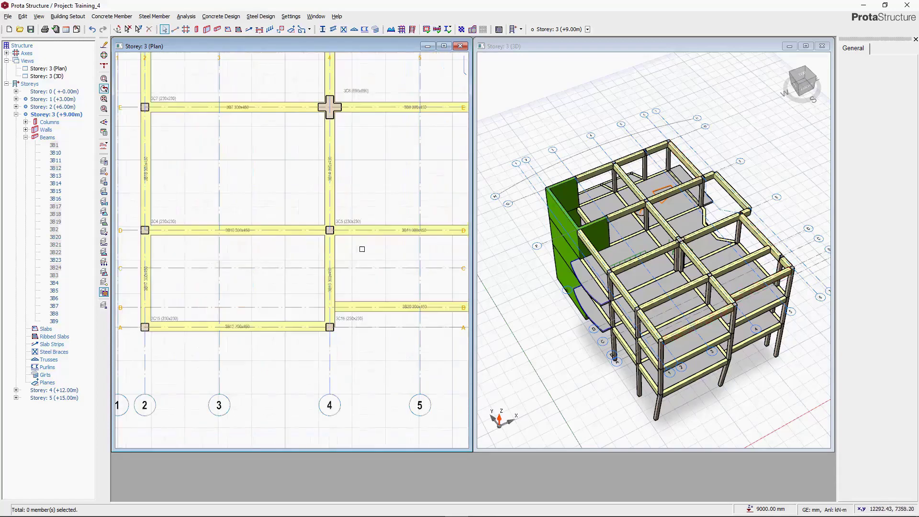
Select column 3C5 at D/4, cancel a slight move, then select the grid 2 beam F–E.
left_click(360, 214)
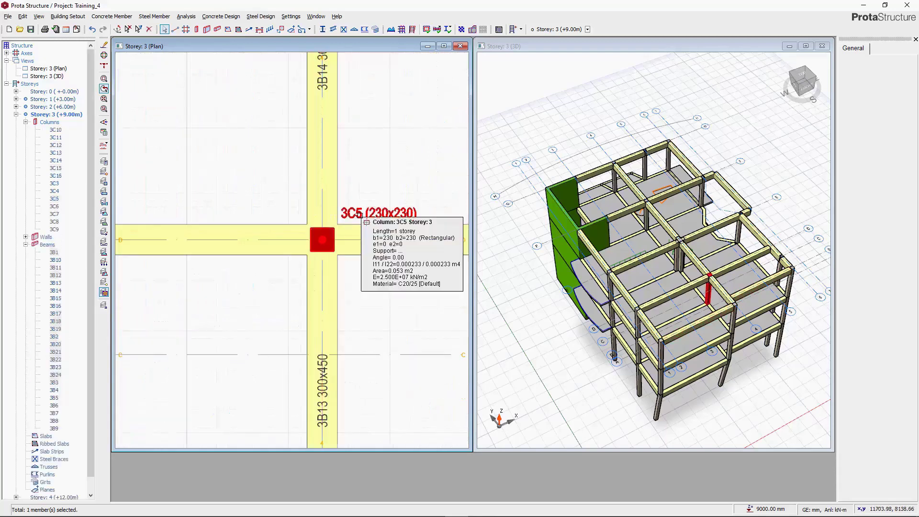
left_click_drag(360, 215, 360, 213)
key("Escape")
scroll(359, 150, "down", 5)
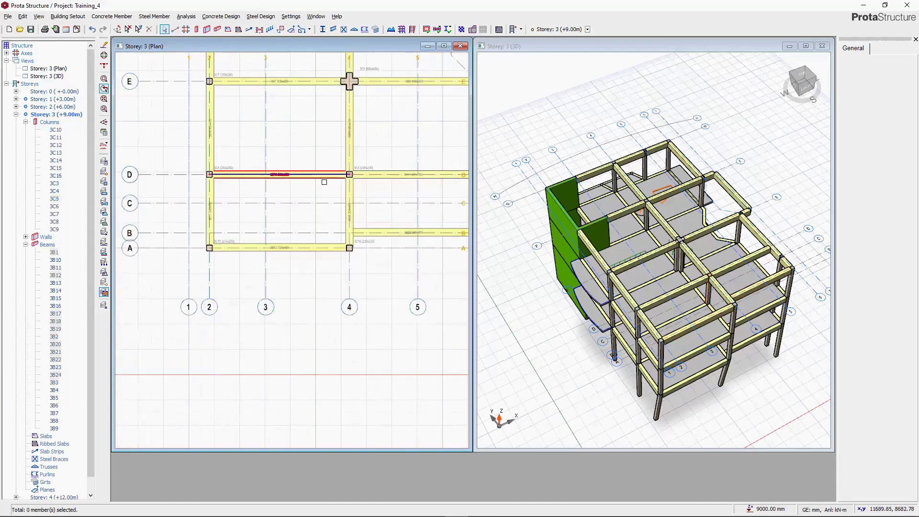
scroll(325, 182, "down", 4)
scroll(307, 167, "up", 3)
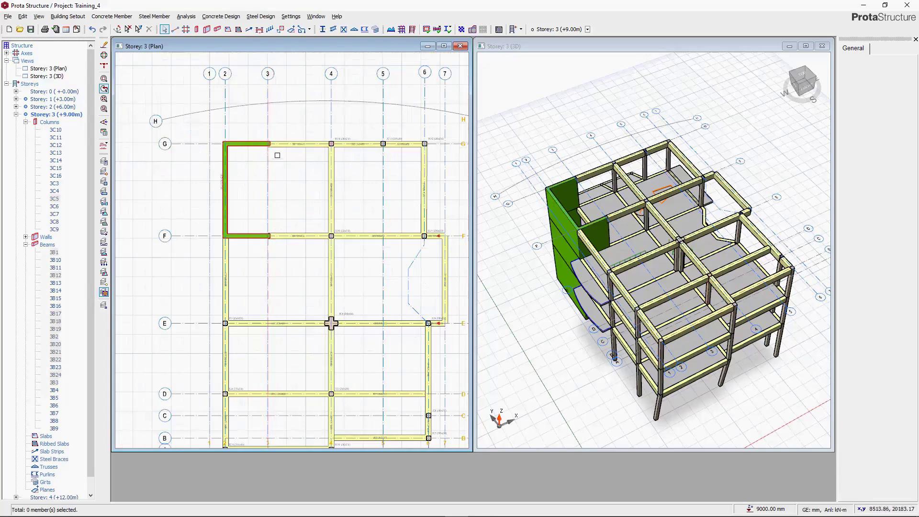
left_click(225, 250)
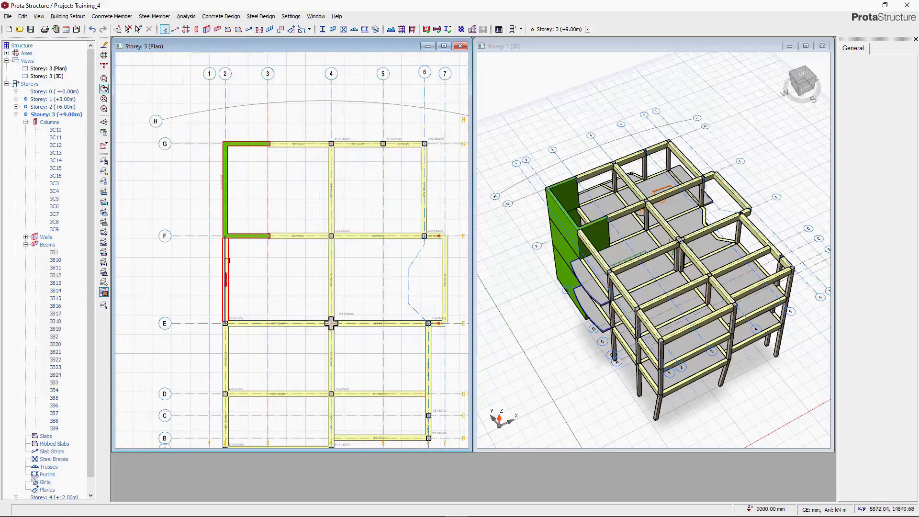
Add new beam 3B25 on axis 3 between F and G.
left_click(217, 29)
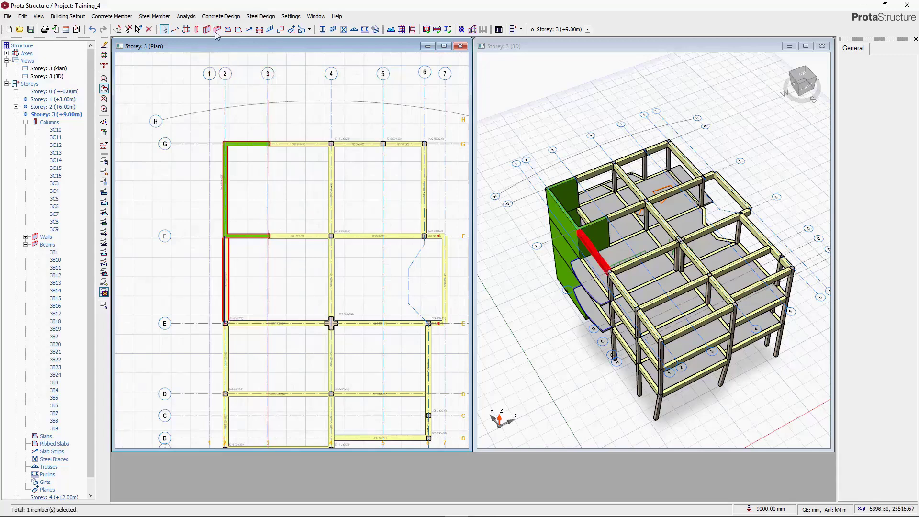
left_click(268, 145)
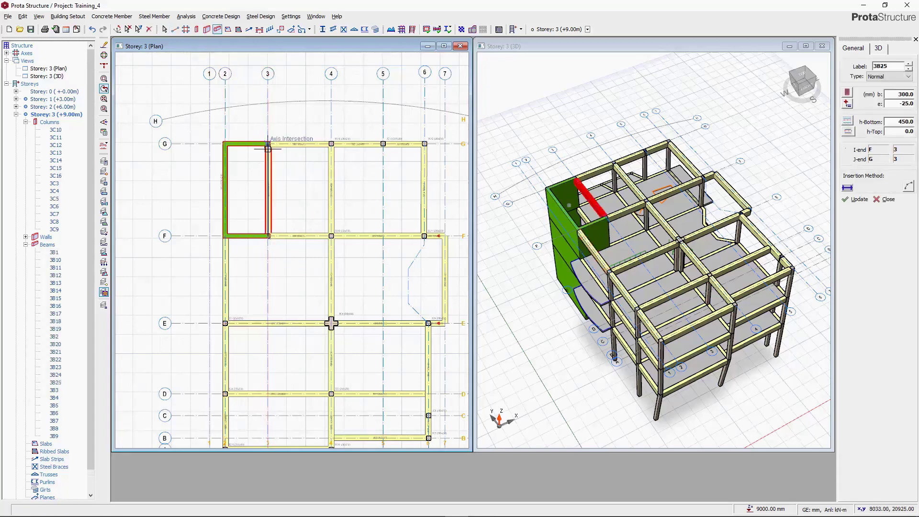
key("Escape")
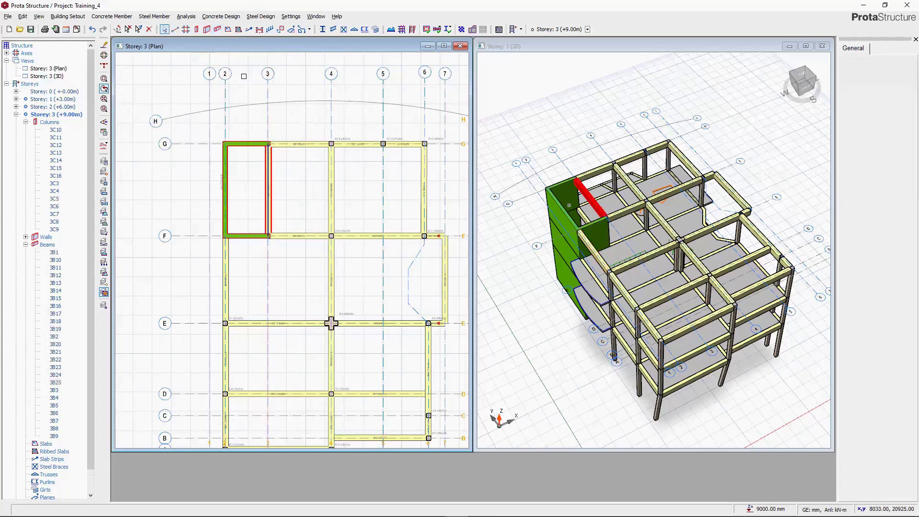
Insert ribbed slab 3R1 with 200 mm rib width in bay G–F/3–4.
left_click(238, 30)
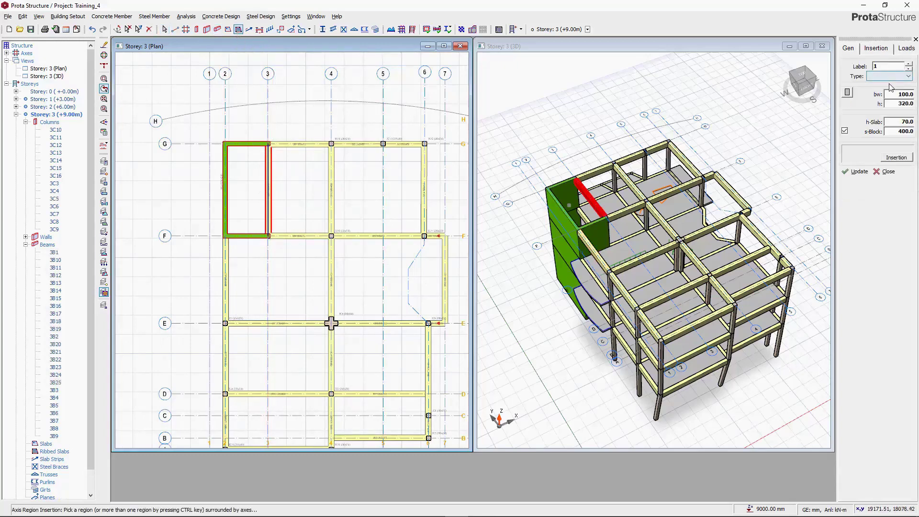
left_click(907, 95)
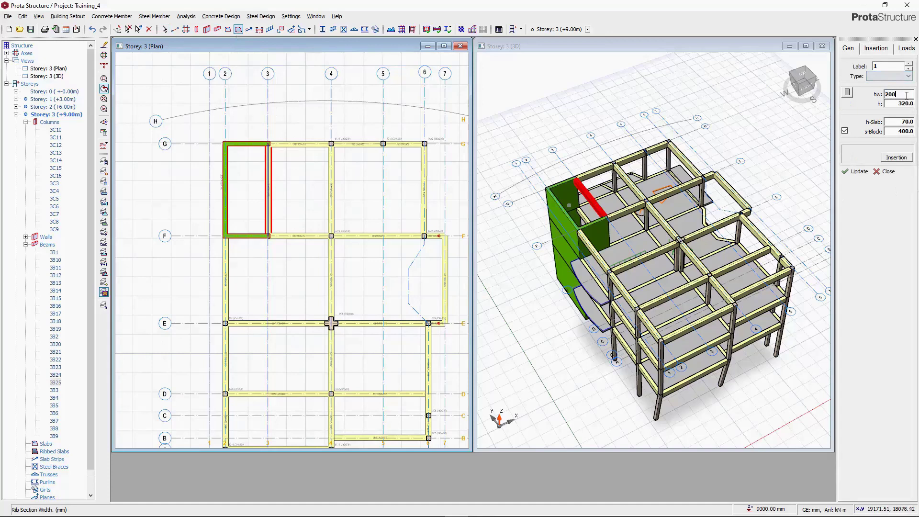
type("200")
left_click(906, 105)
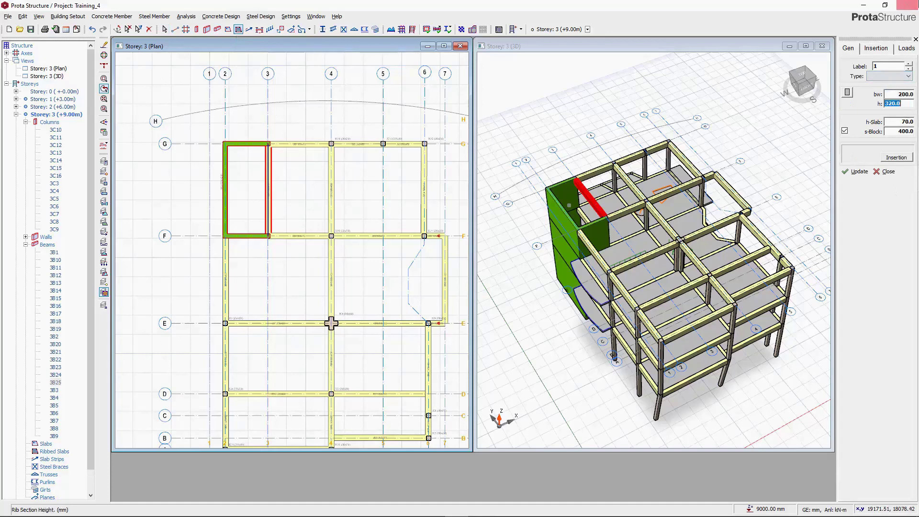
left_click(912, 122)
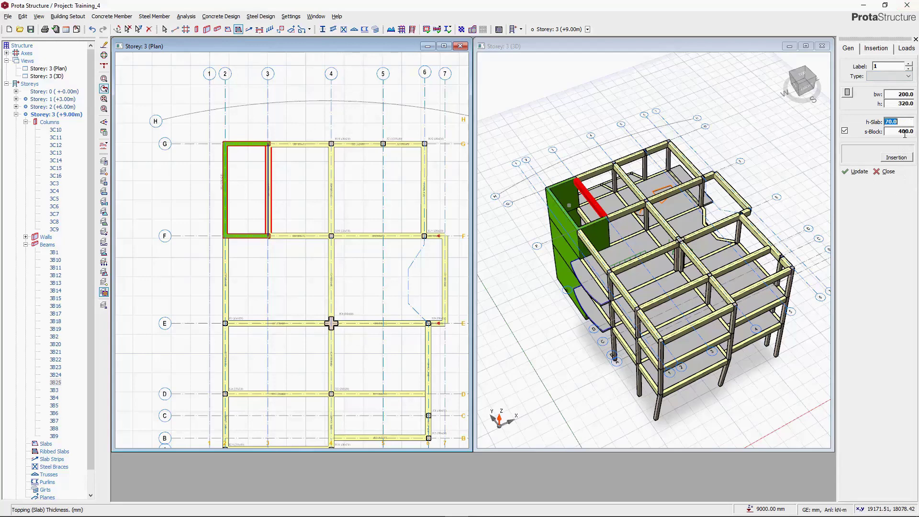
left_click(310, 206)
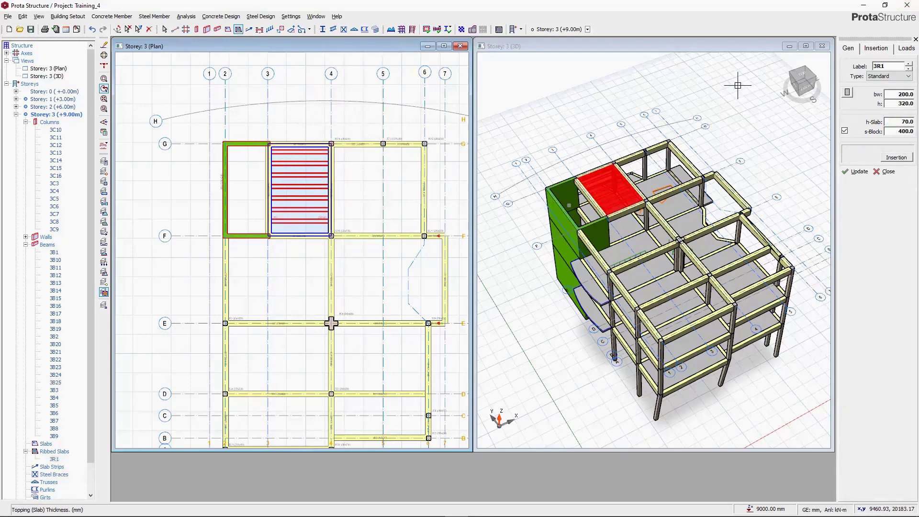
Apply a 90° rib angle, switch to Beam Region, and place a ribbed slab in bay D–E/2–4.
left_click(873, 49)
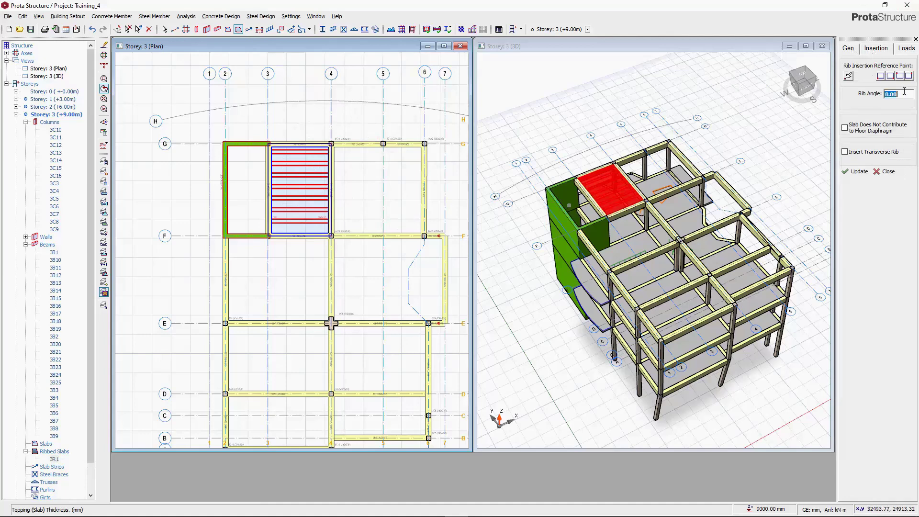
left_click(857, 172)
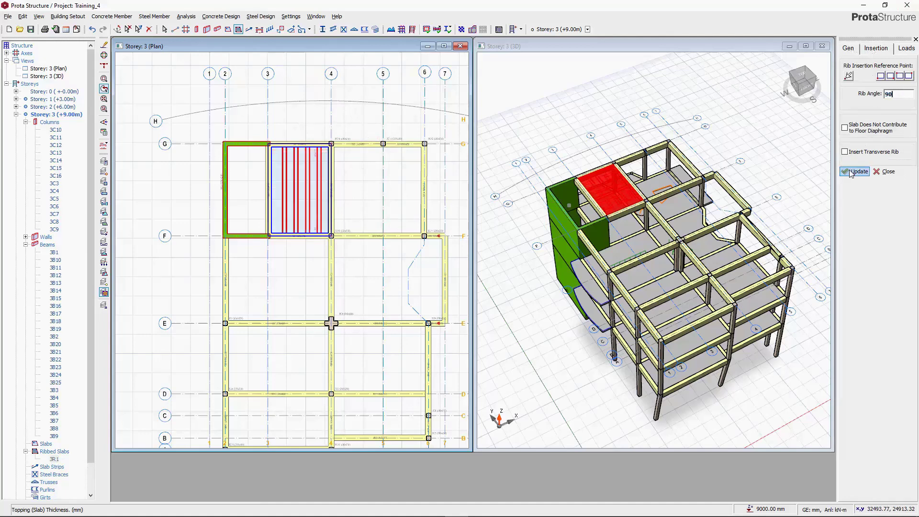
scroll(275, 197, "up", 5)
scroll(276, 197, "down", 6)
scroll(267, 242, "up", 4)
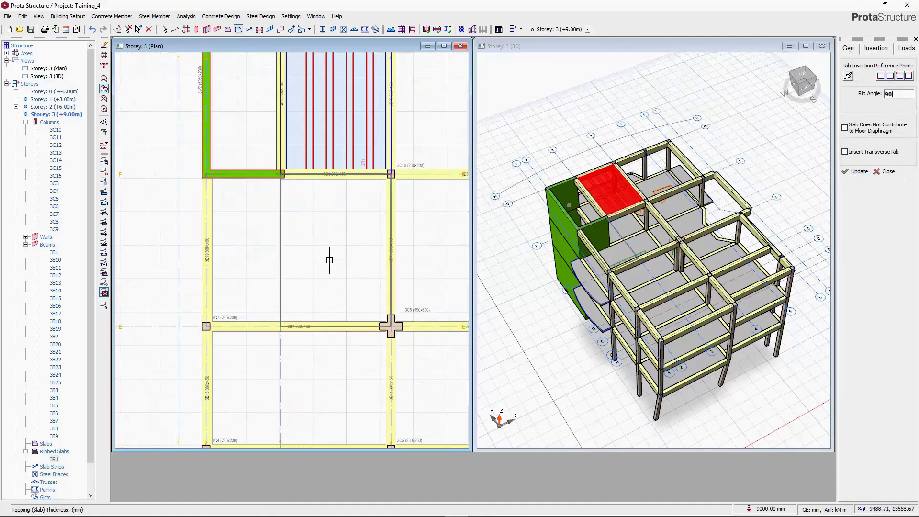
left_click(850, 49)
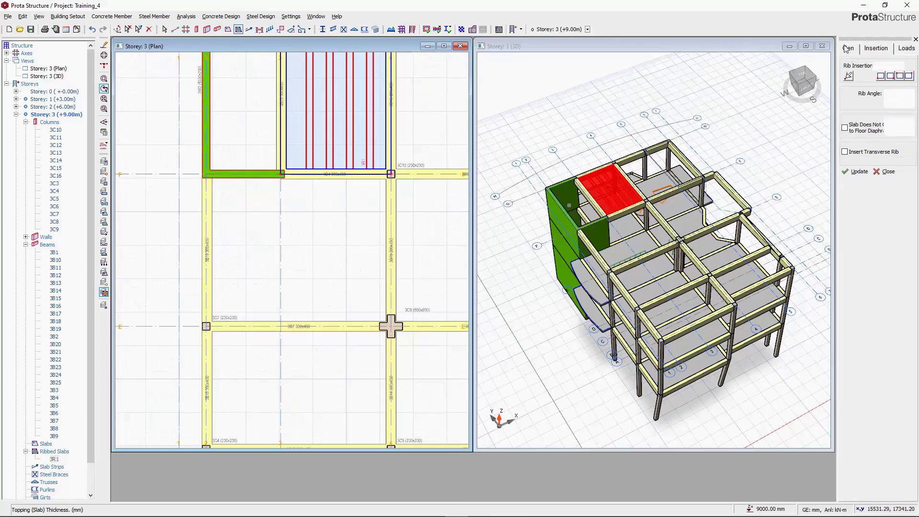
left_click(897, 158)
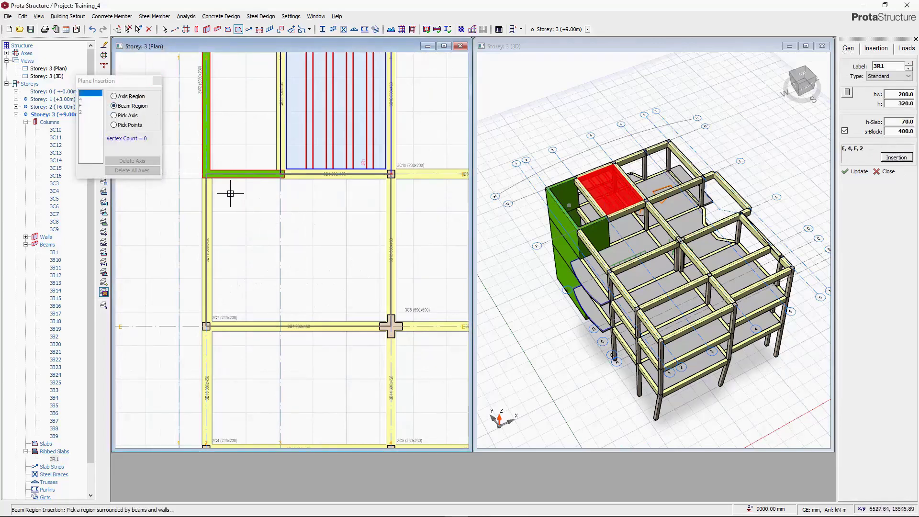
scroll(249, 211, "down", 2)
scroll(273, 289, "up", 2)
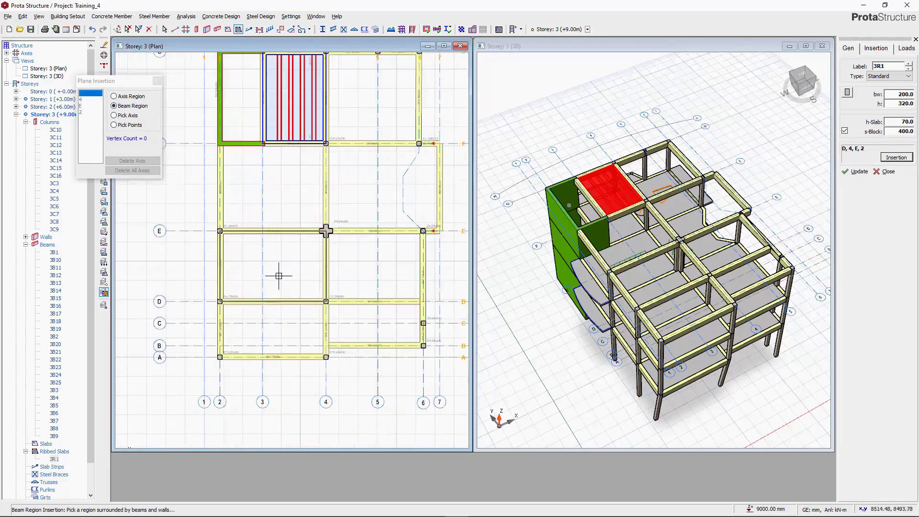
left_click(276, 271)
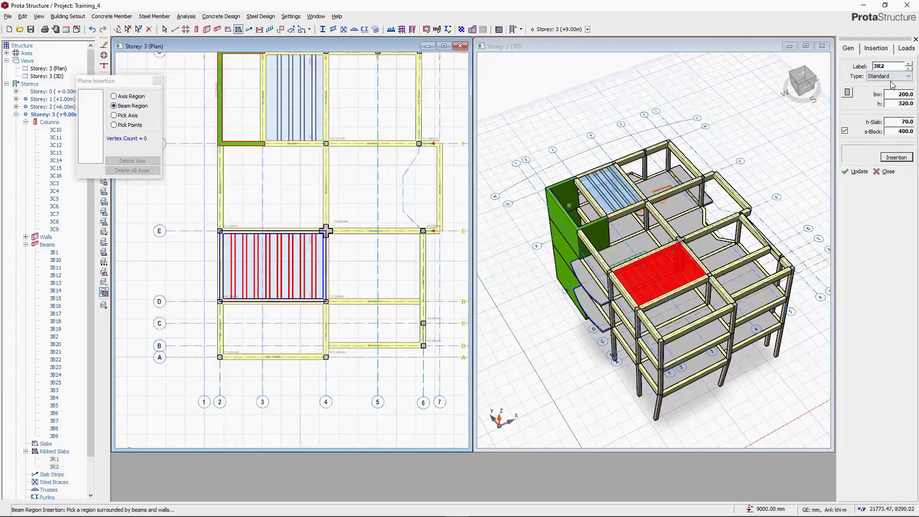
Set the rib angle to 0° and fill bays D–E/4–6, B–D/4–6, A–D/1–4 and E–F/2–4.
left_click(876, 49)
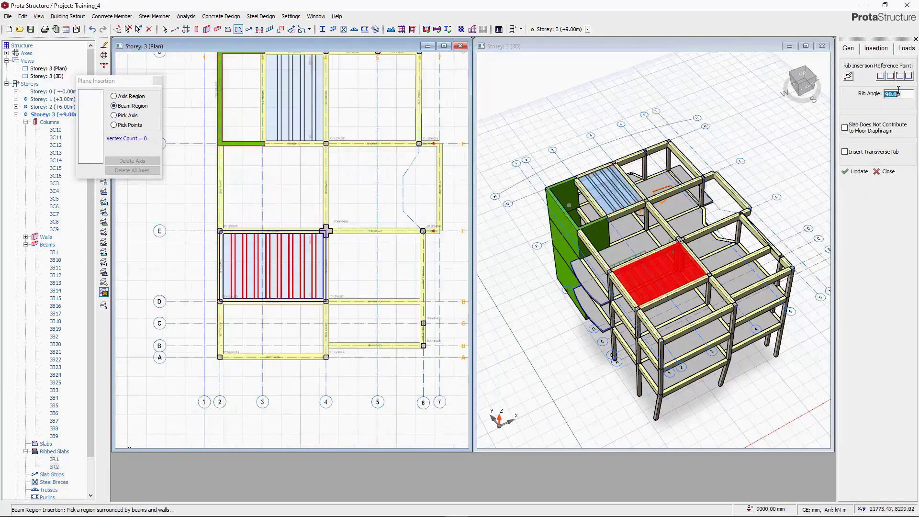
left_click_drag(886, 96, 902, 96)
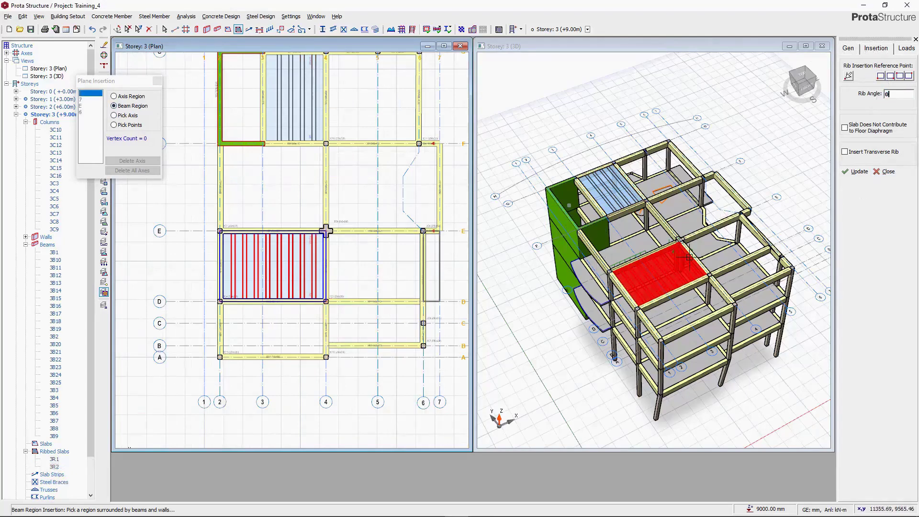
left_click(856, 171)
left_click(374, 267)
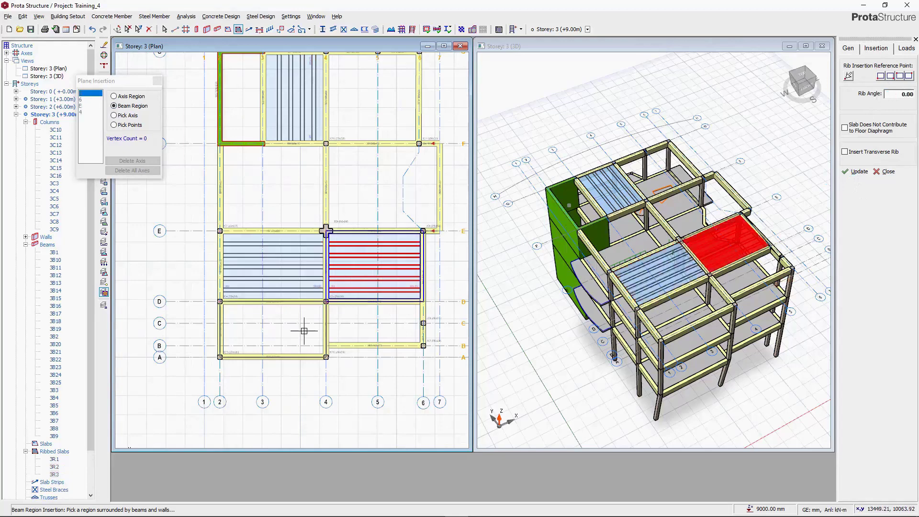
left_click(374, 324)
left_click(291, 329)
scroll(316, 242, "down", 1)
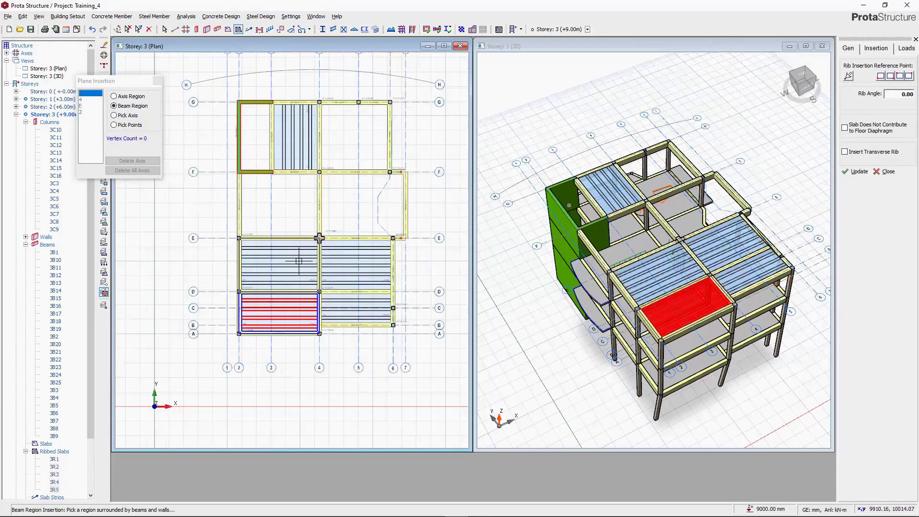
scroll(254, 213, "up", 1)
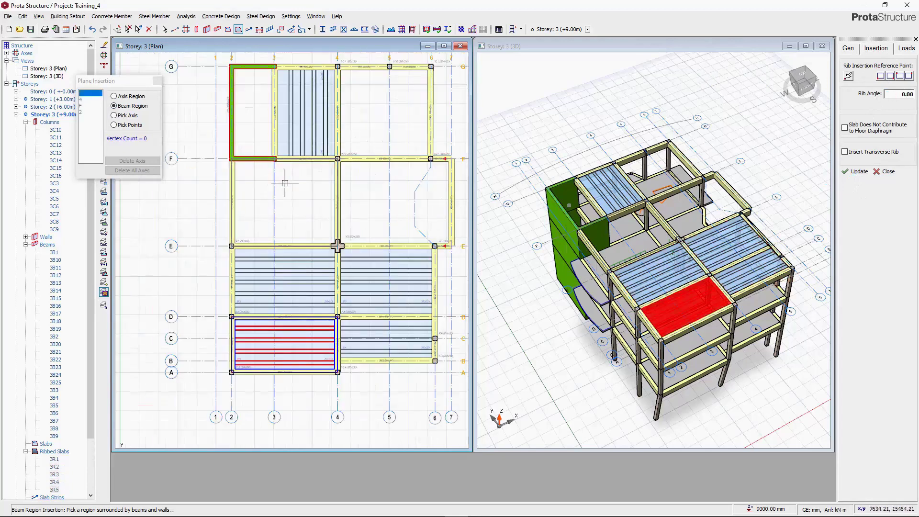
left_click(306, 197)
left_click(852, 49)
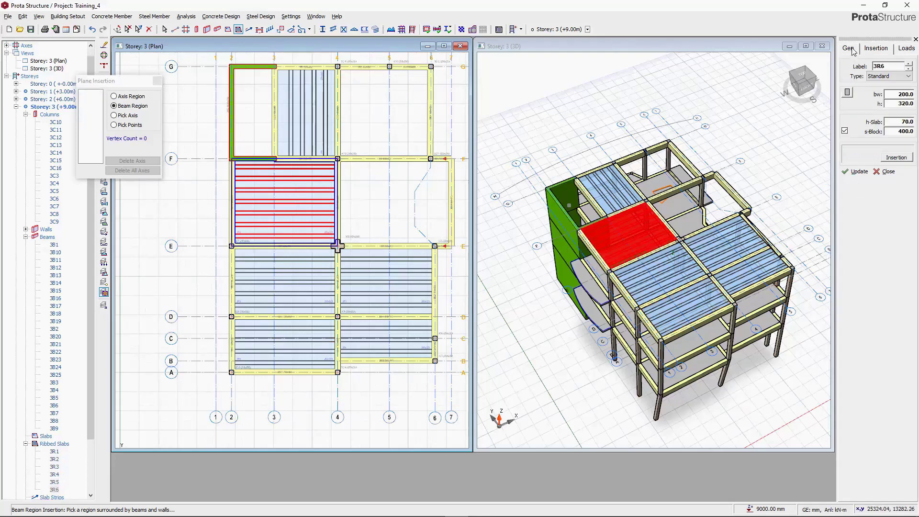
Change the slab type to Grillage and insert grillage slabs in bays E–F/4–6 and F–G/4–6.
left_click(897, 76)
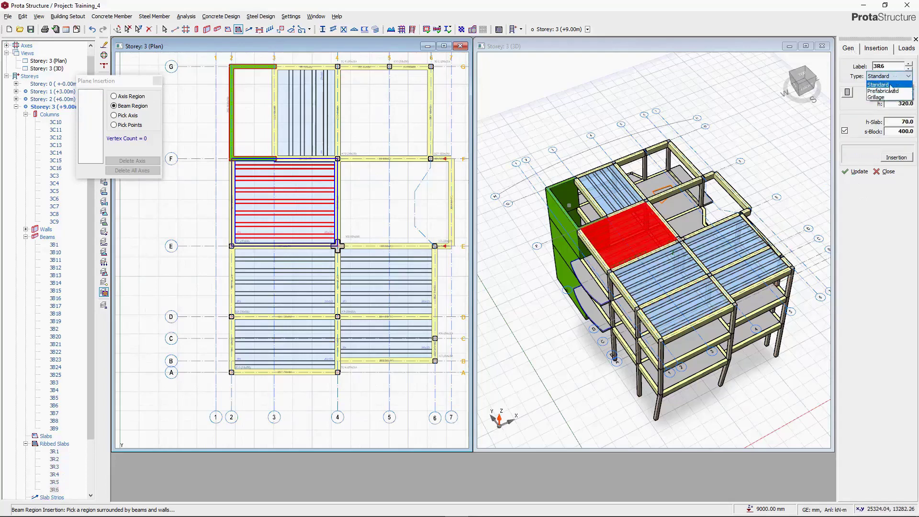
left_click(883, 98)
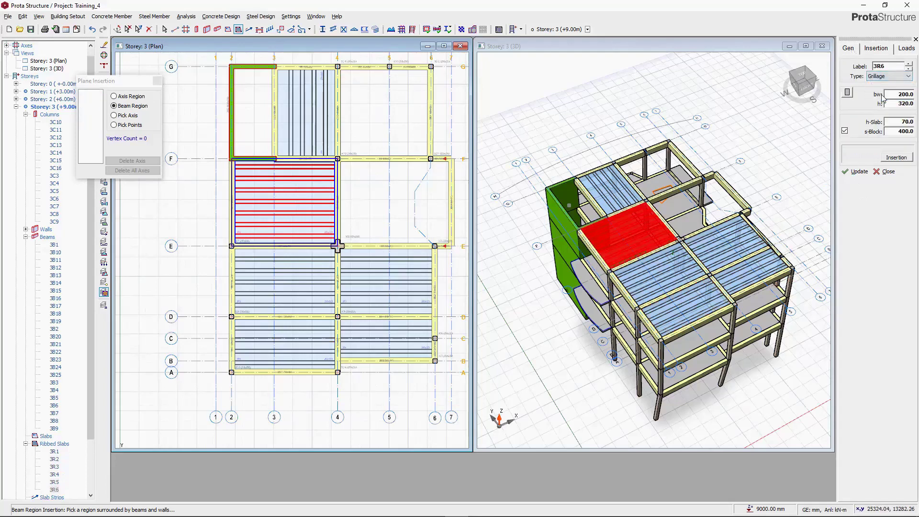
left_click(856, 171)
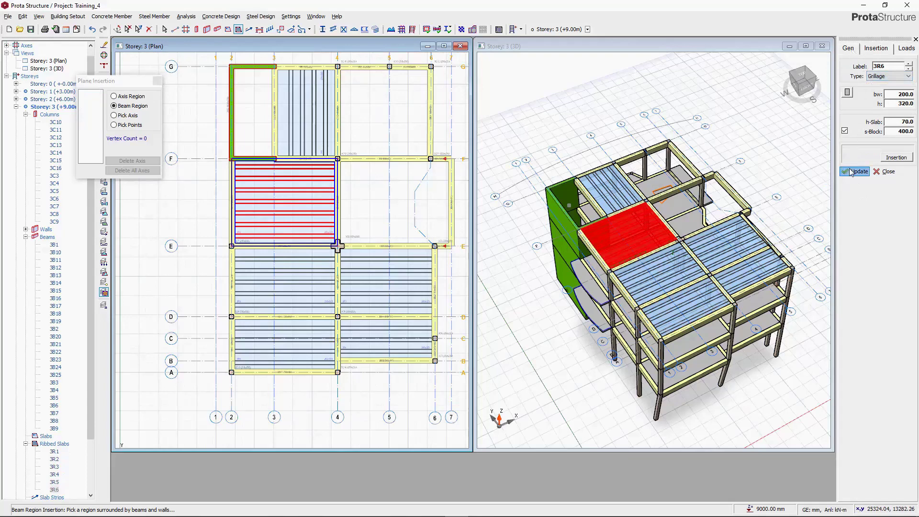
left_click(366, 196)
left_click(366, 125)
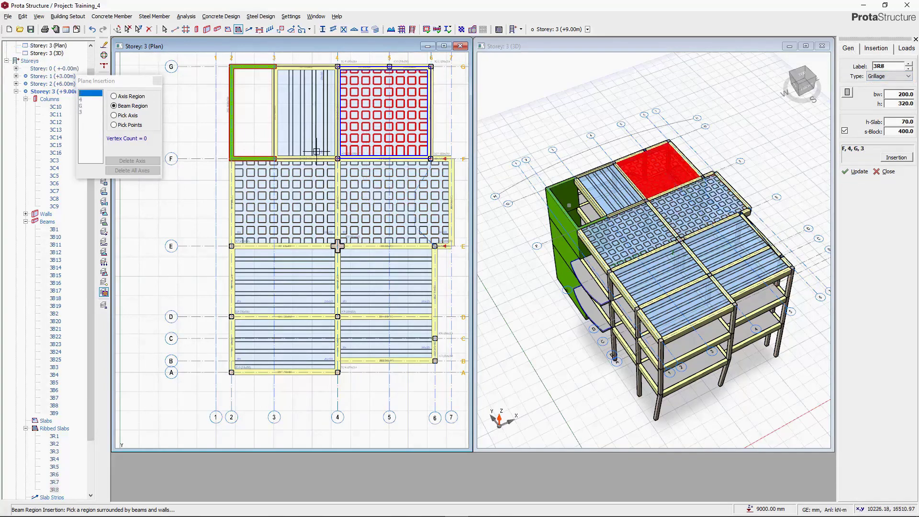
scroll(234, 96, "up", 3)
scroll(234, 144, "down", 4)
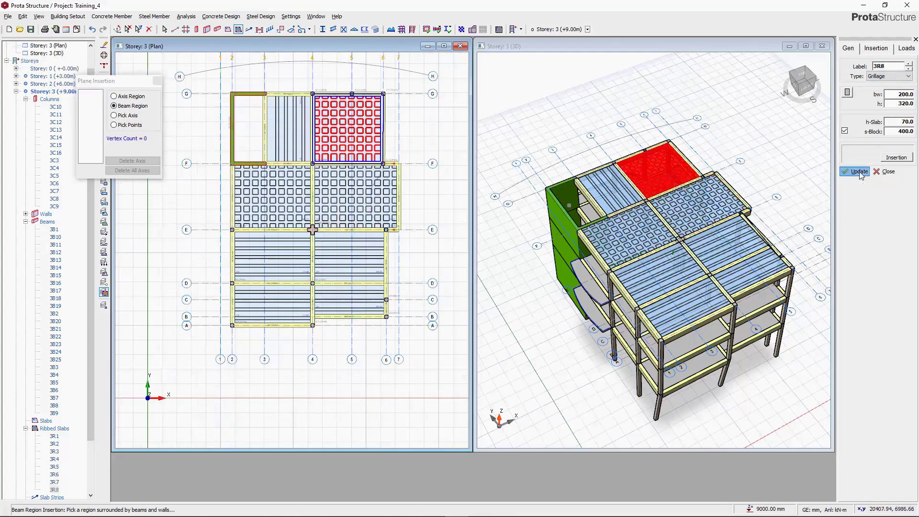
Close slab insertion and orbit the 3D view to review storey 3's slabs 3R1–3R8.
left_click(884, 173)
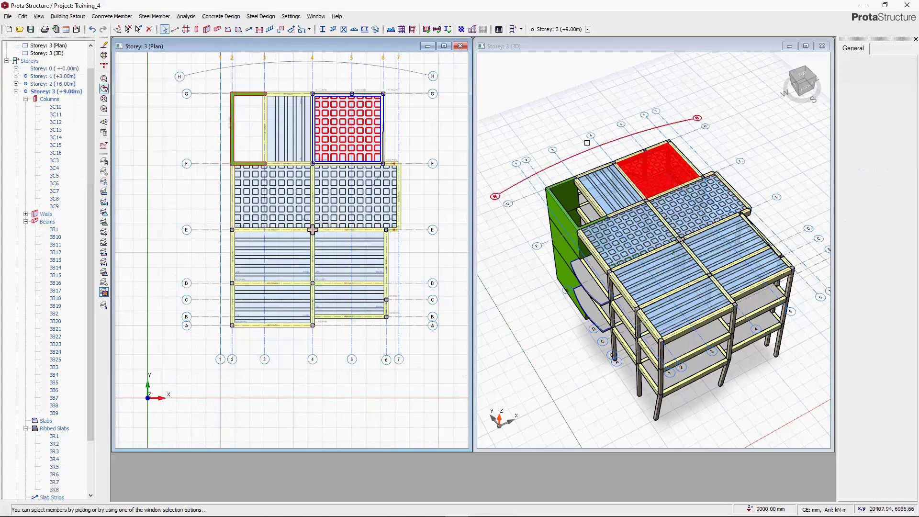
left_click_drag(623, 297, 680, 164)
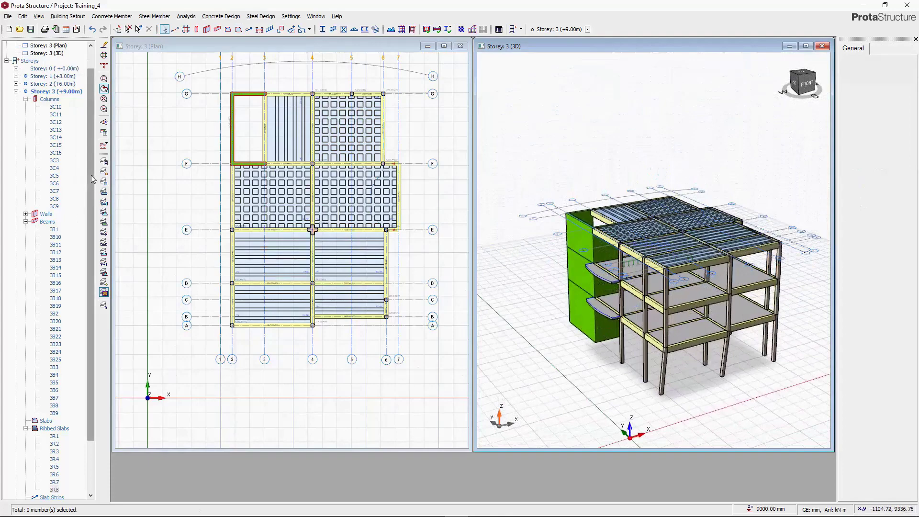
scroll(88, 259, "down", 3)
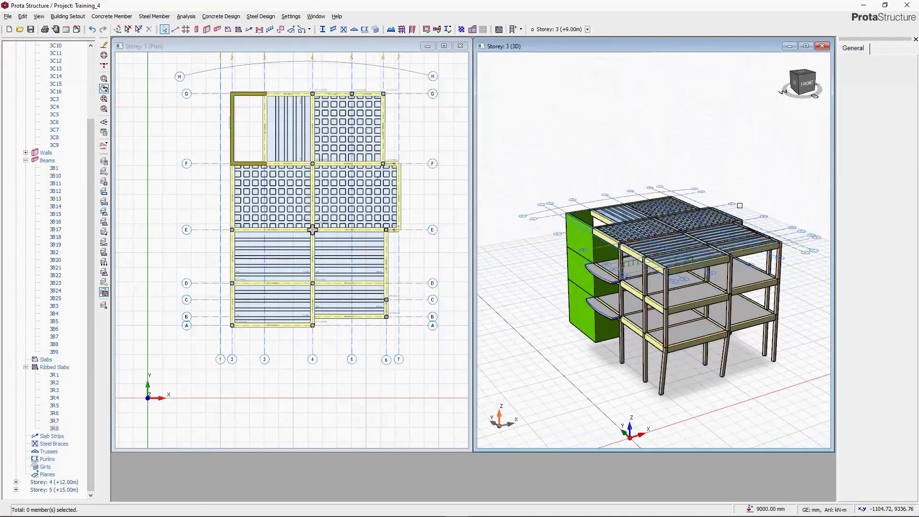
left_click_drag(623, 240, 593, 152)
scroll(704, 150, "up", 3)
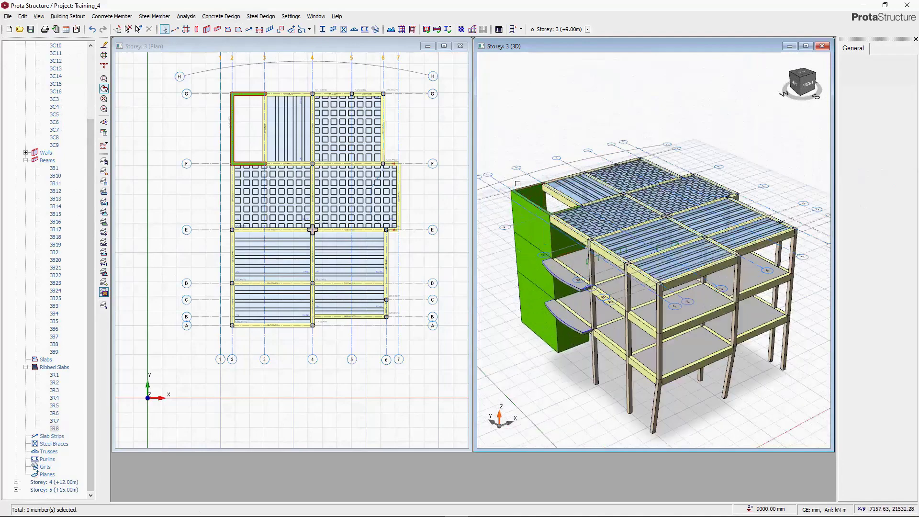
scroll(704, 150, "down", 3)
middle_click_drag(704, 150, 700, 156)
scroll(42, 160, "up", 4)
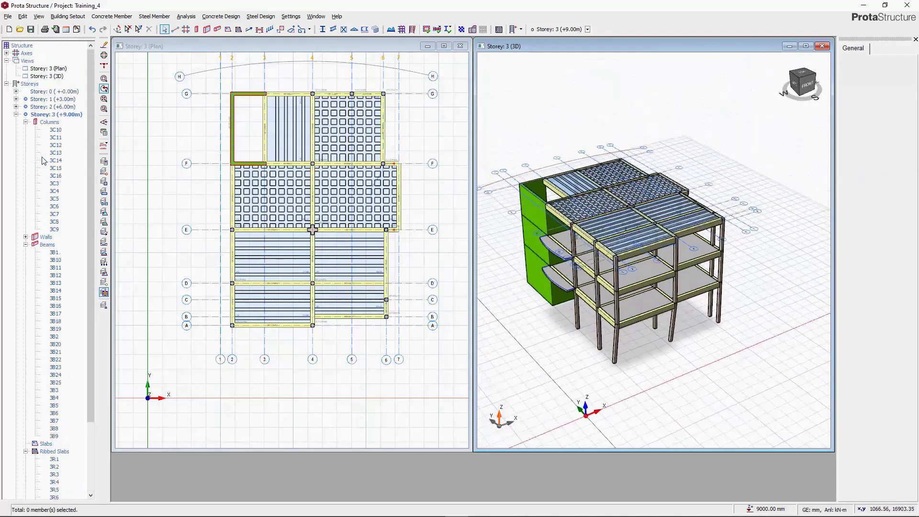
left_click(32, 85)
In Edit Storey, define storeys 3 and 4 as similar and accept the irreversible-change warning.
right_click(32, 85)
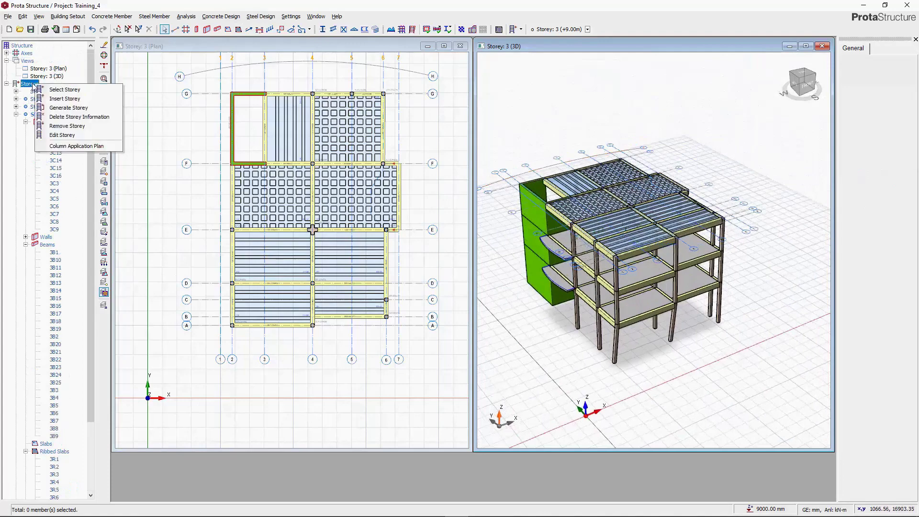
left_click(67, 136)
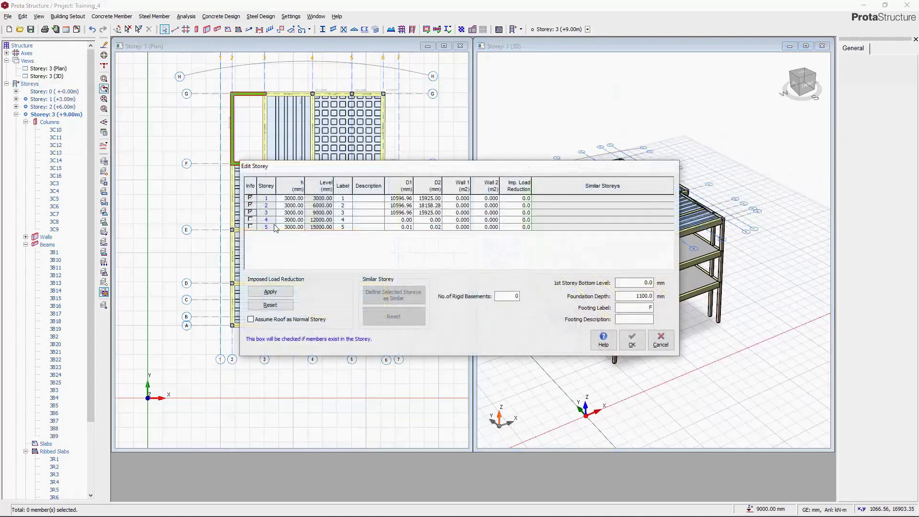
left_click(263, 213)
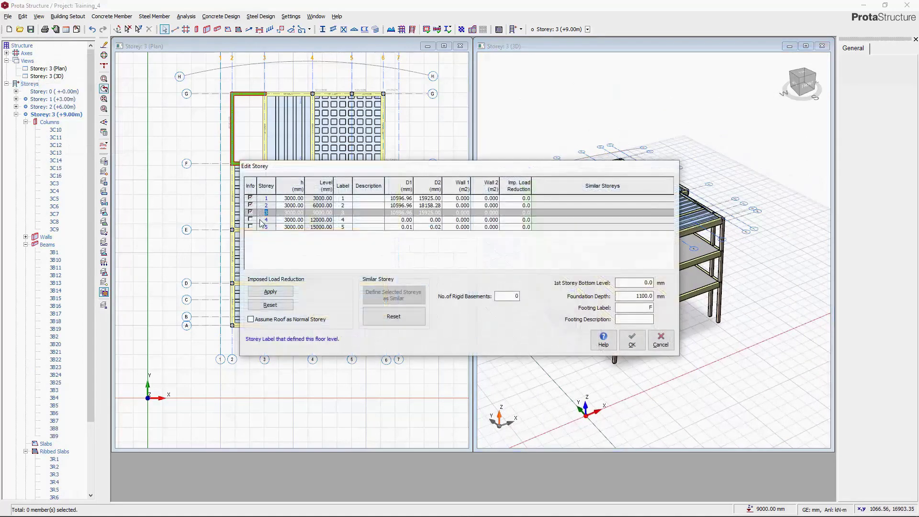
left_click(262, 221, "shift")
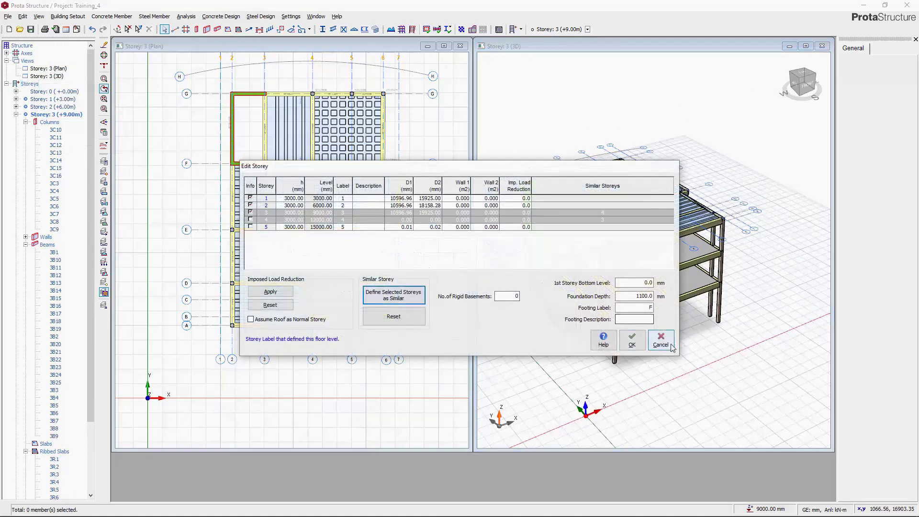
left_click(635, 342)
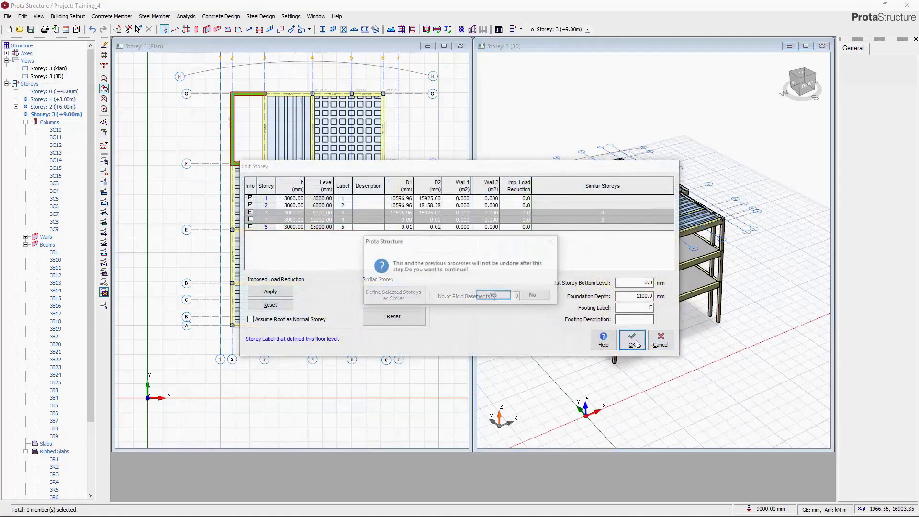
left_click(494, 296)
middle_click_drag(660, 250, 700, 201)
Delete the storey 4 edge beam 4B20.
scroll(694, 196, "up", 4)
left_click(689, 179)
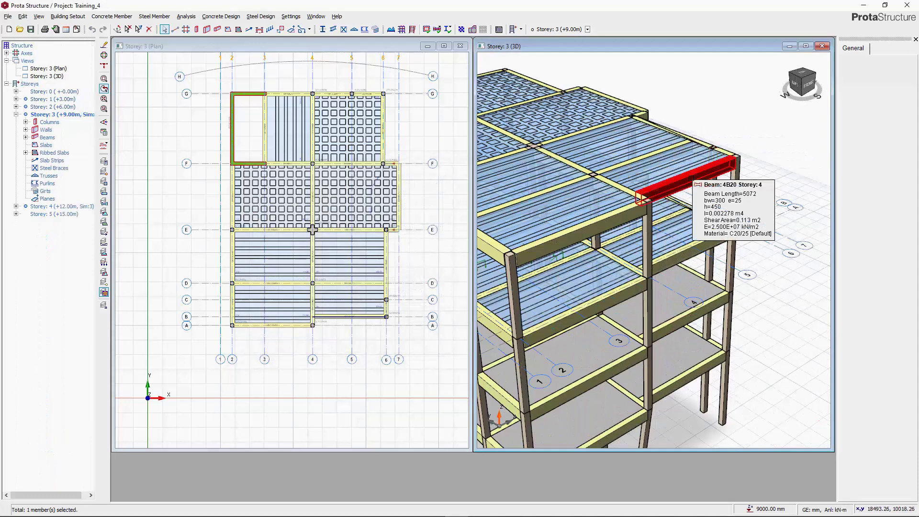
key("Delete")
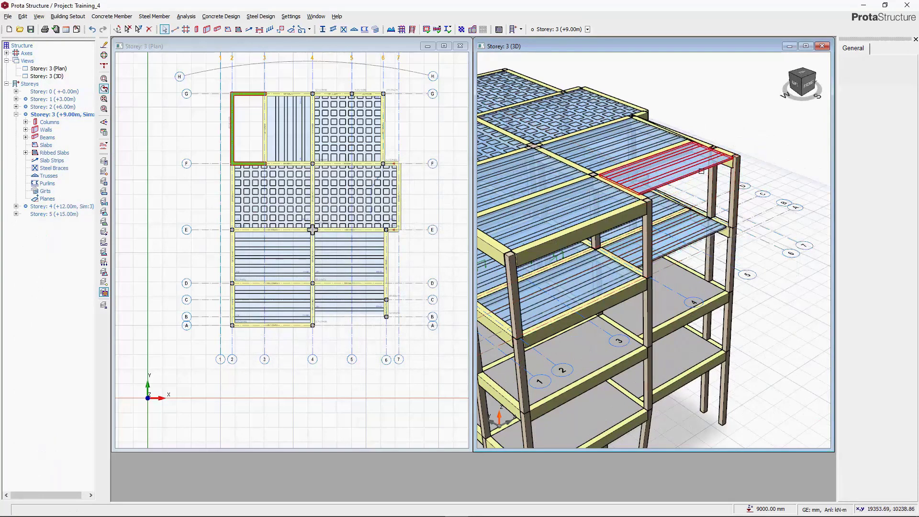
Orbit and zoom the 3D model to inspect the matching storey 3 and 4 slab floors.
mouse_move(702, 171)
middle_click_drag(702, 171, 565, 111)
scroll(633, 155, "down", 3)
scroll(671, 127, "down", 2)
scroll(685, 149, "up", 2)
scroll(671, 147, "up", 2)
scroll(550, 133, "down", 3)
scroll(558, 122, "up", 3)
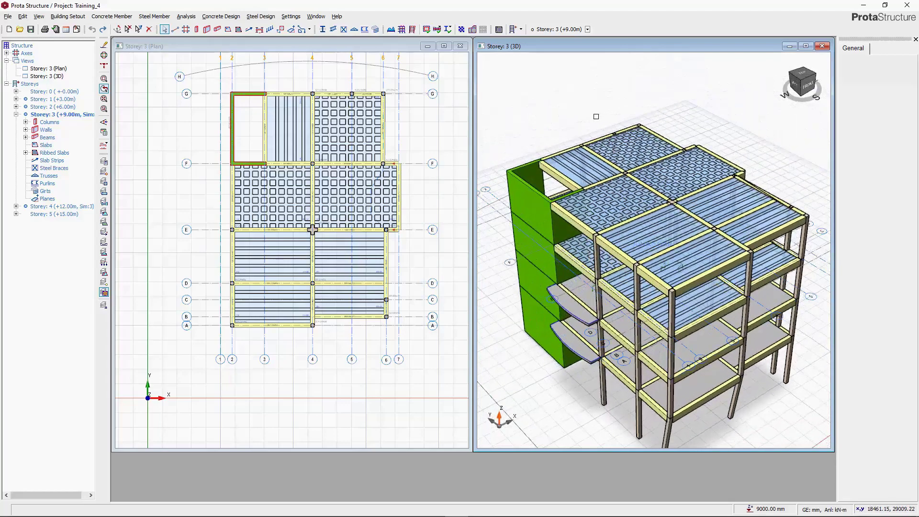
scroll(653, 142, "down", 2)
middle_click_drag(653, 142, 716, 150)
scroll(546, 158, "up", 2)
scroll(544, 156, "down", 2)
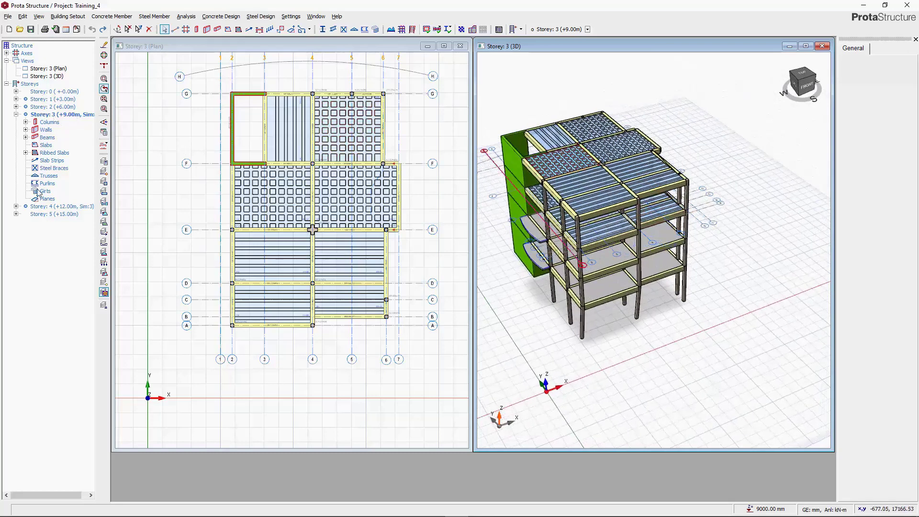
Make Storey 4 active and generate Storey 5 by copying its columns and walls.
double_click(46, 207)
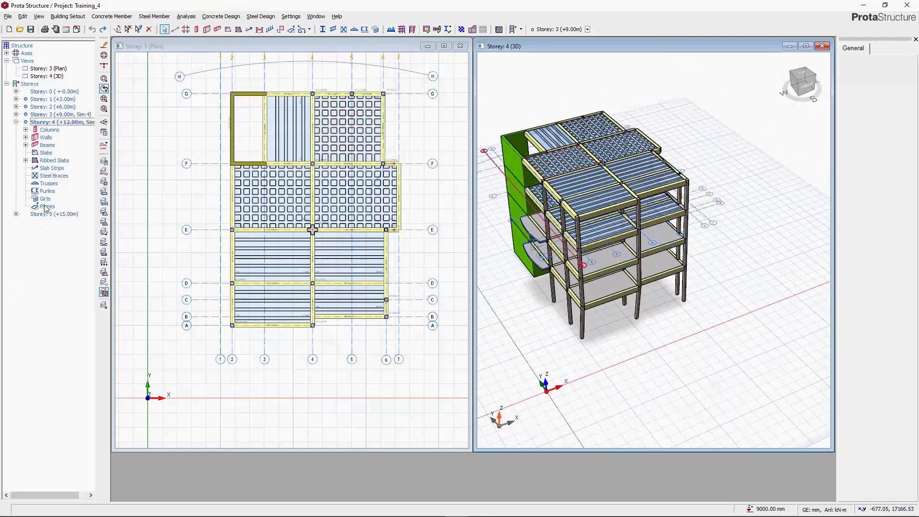
right_click(30, 88)
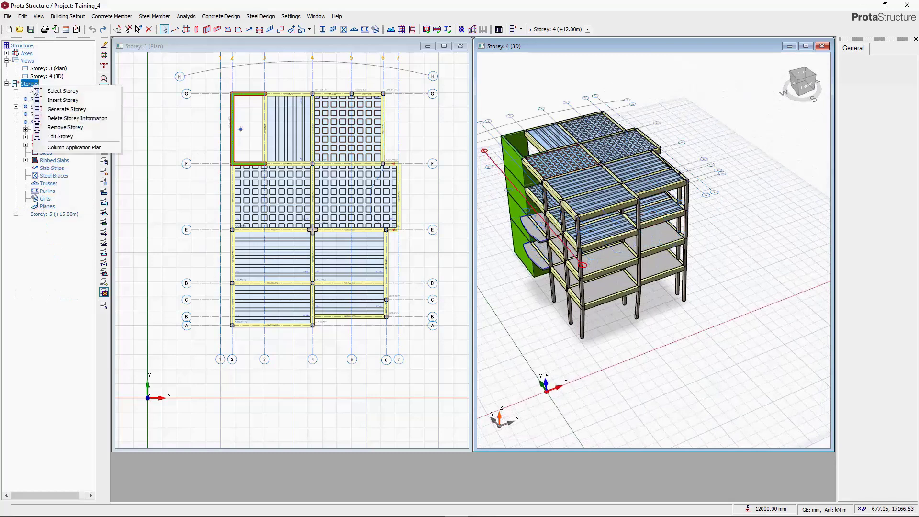
left_click(53, 108)
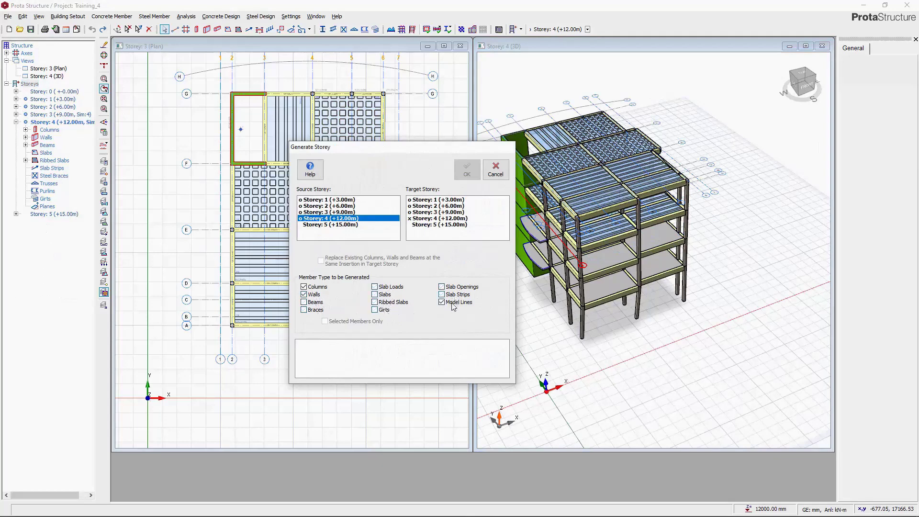
left_click(421, 225)
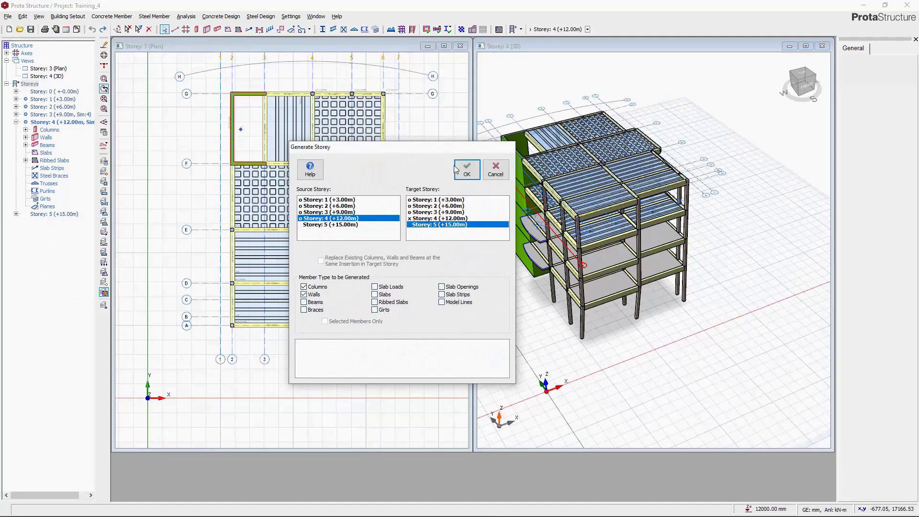
left_click(472, 173)
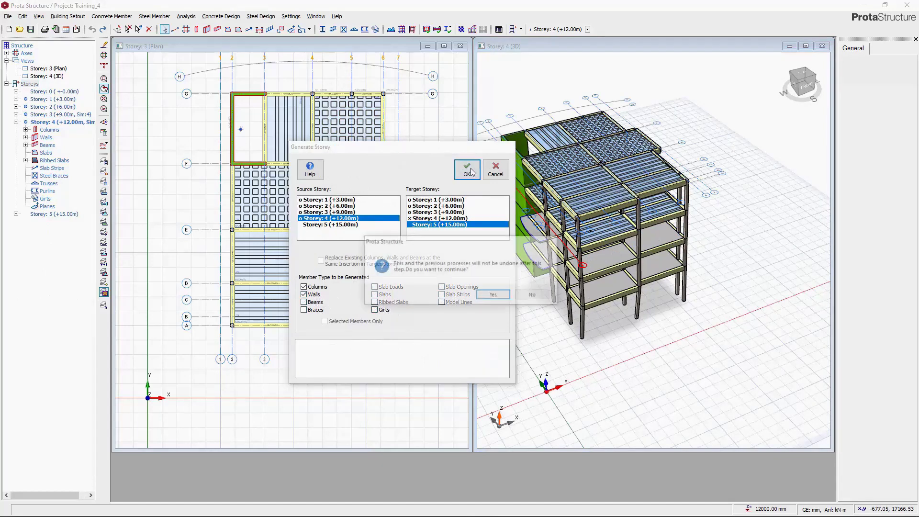
left_click(500, 296)
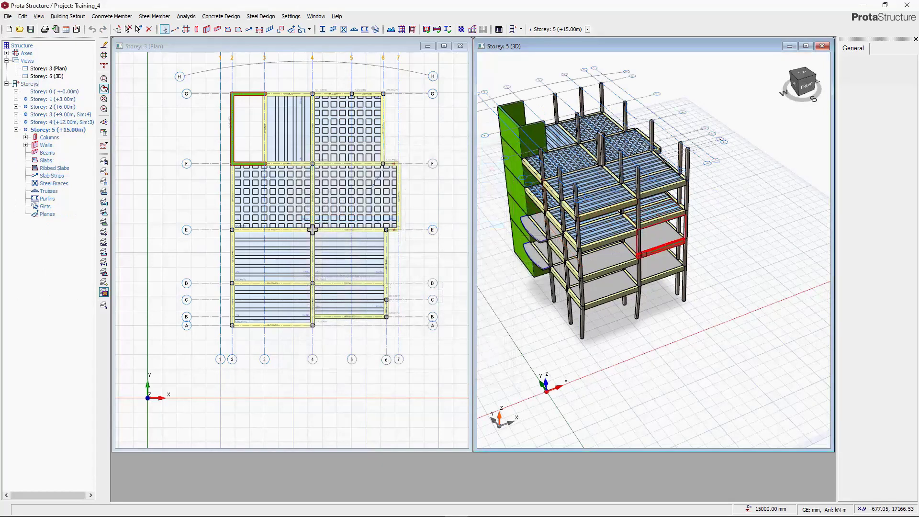
Orbit the 3D view, page between Storeys 4 and 5, and make Storey 5 active.
scroll(623, 239, "down", 3)
middle_click_drag(671, 230, 671, 249)
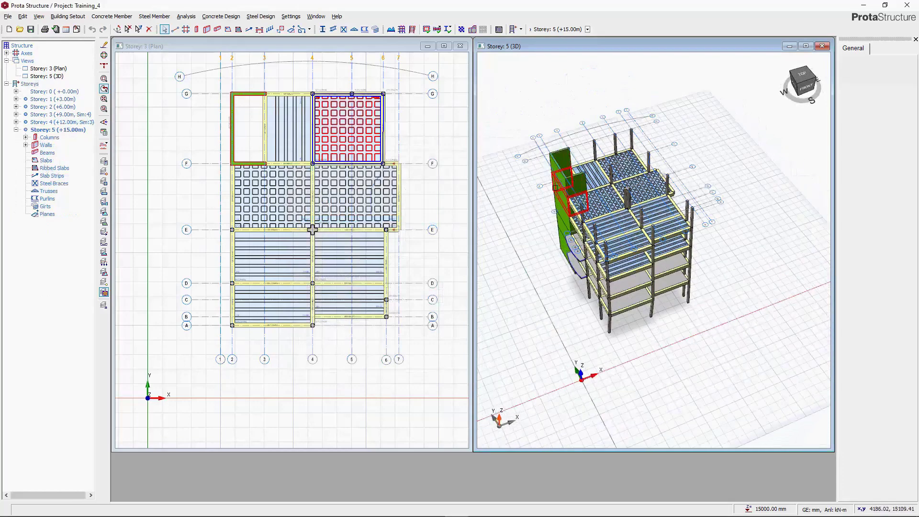
key("Page_Down")
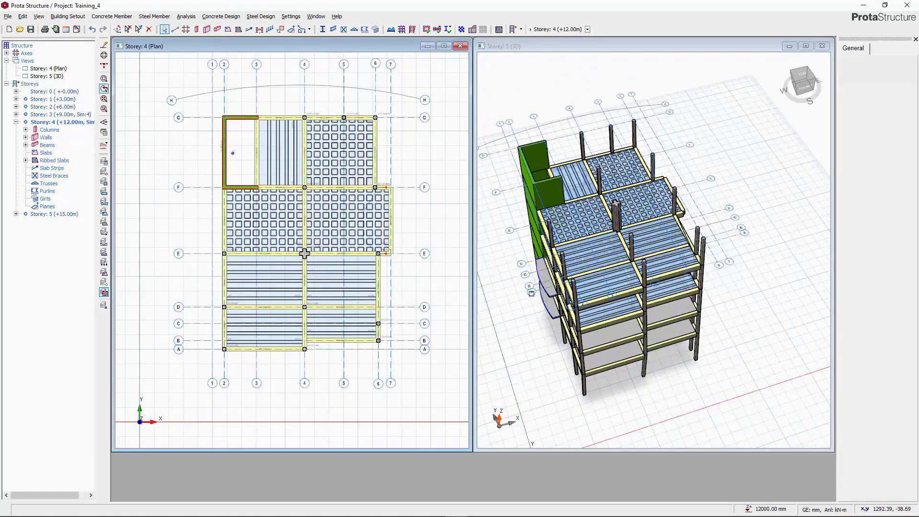
key("Page_Up")
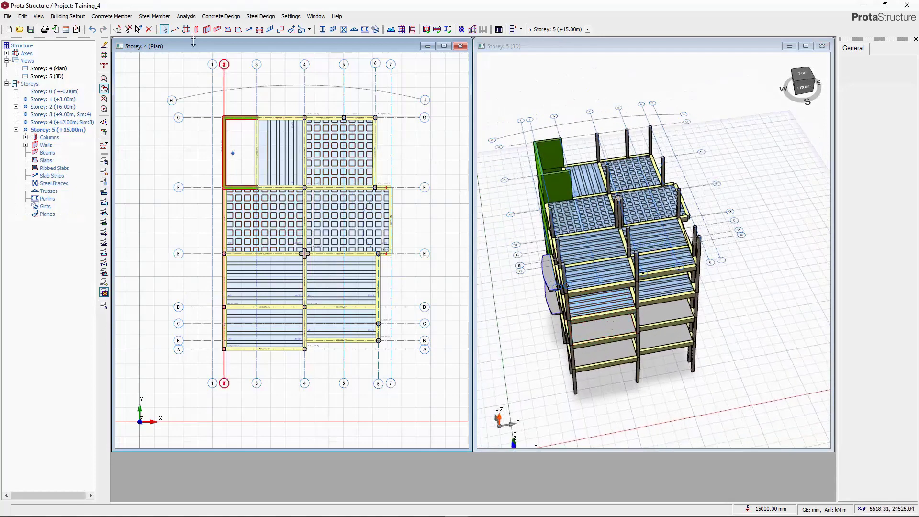
key("Page_Down")
left_click(50, 215)
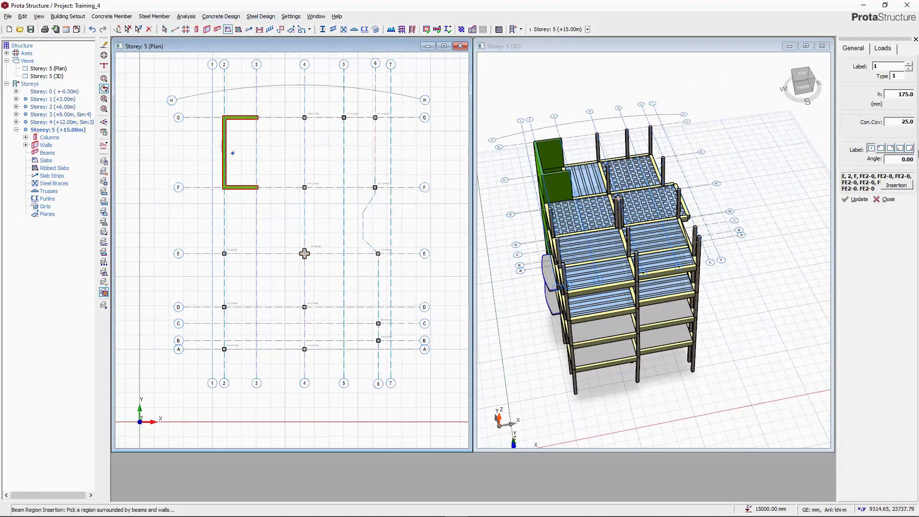
Set the slab thickness to 200 mm and switch to Axis Region placement.
left_click(907, 95)
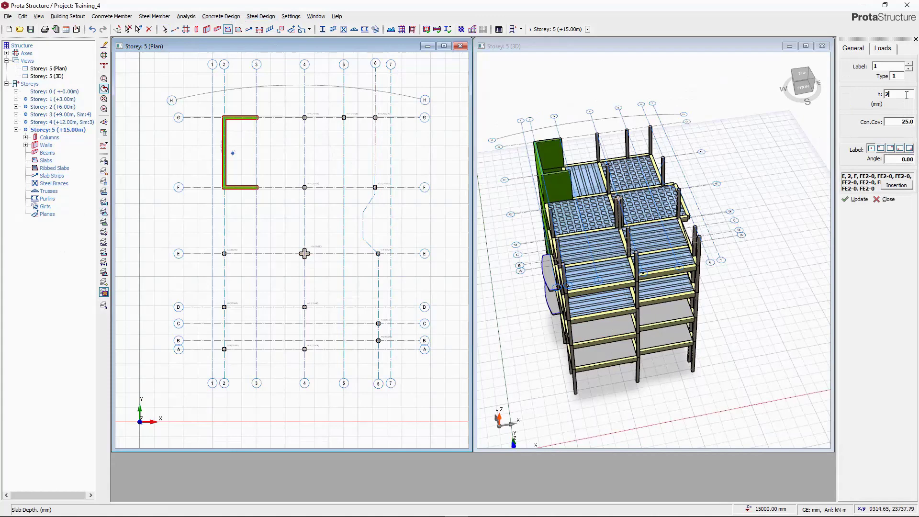
type("200")
key("Return")
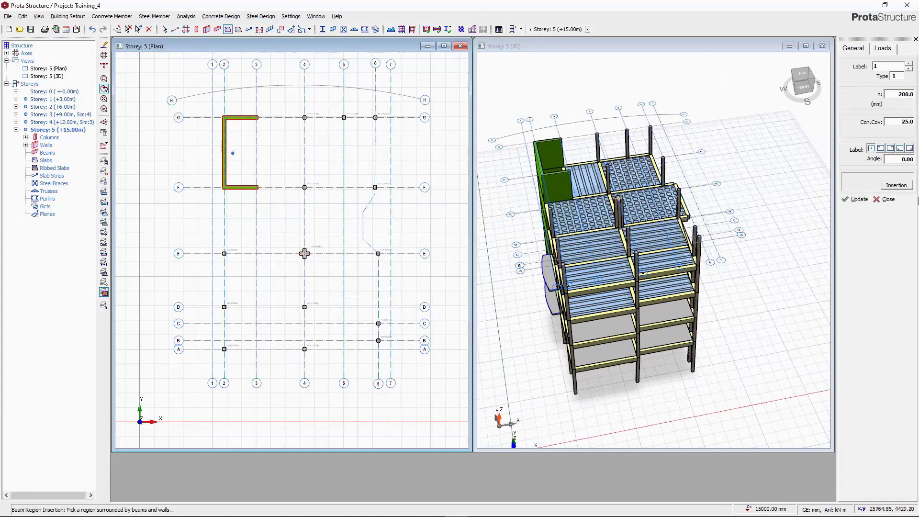
left_click(898, 190)
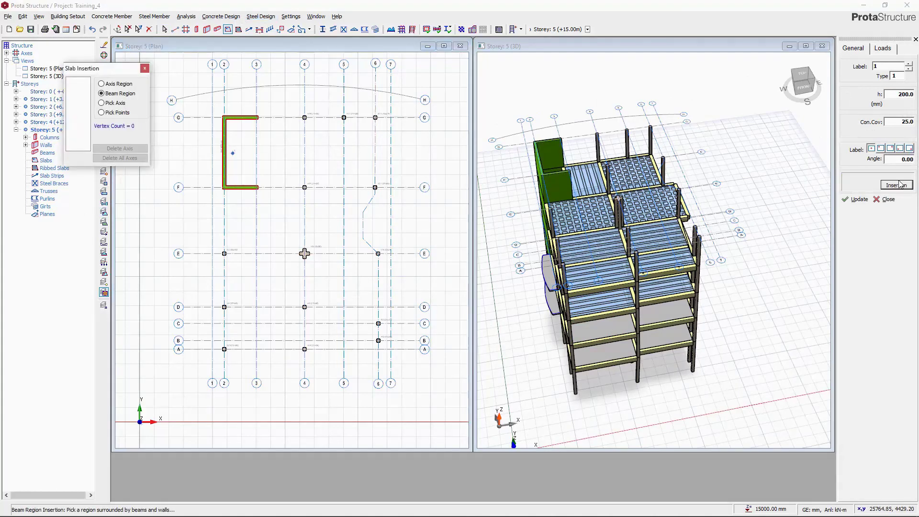
left_click(115, 85)
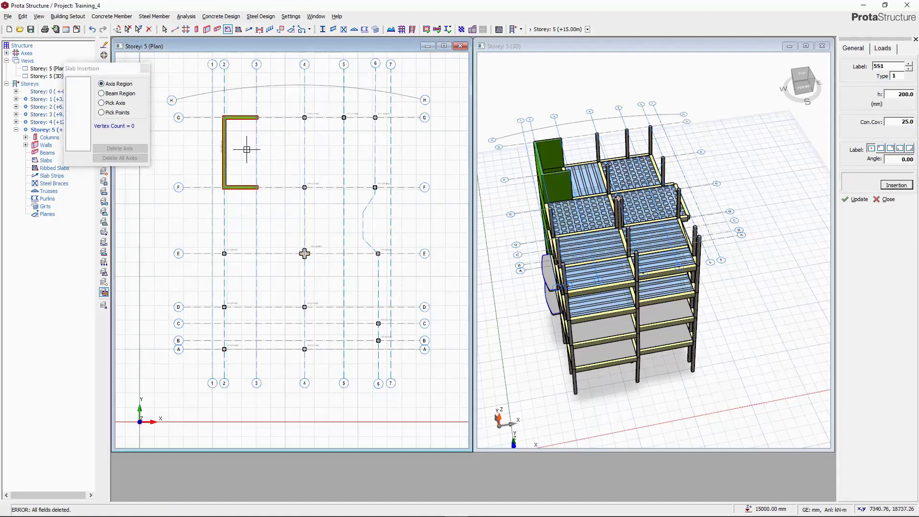
Drag out slabs between axes 2–6 from F–G down to B, then close slab insertion.
left_click_drag(246, 150, 355, 147)
left_click_drag(243, 220, 353, 201)
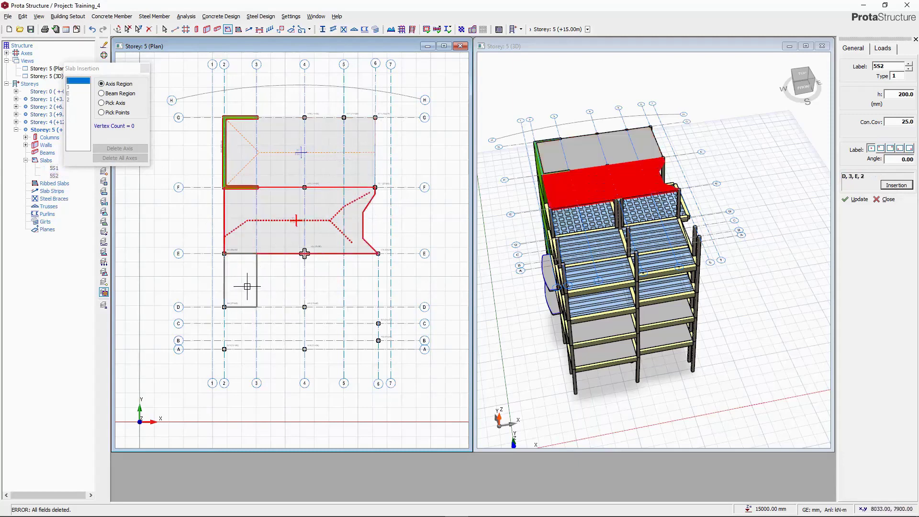
left_click_drag(240, 287, 359, 286)
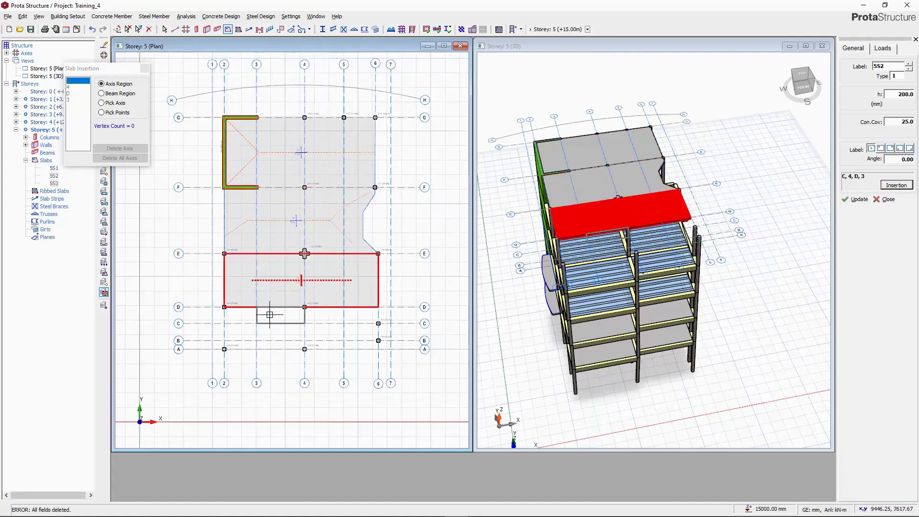
mouse_move(244, 331)
left_mouse_down()
mouse_move(272, 344)
mouse_move(274, 317)
mouse_move(281, 345)
mouse_move(322, 313)
mouse_move(332, 327)
mouse_move(359, 317)
mouse_move(335, 331)
mouse_move(358, 331)
mouse_move(334, 344)
mouse_move(367, 341)
left_mouse_up()
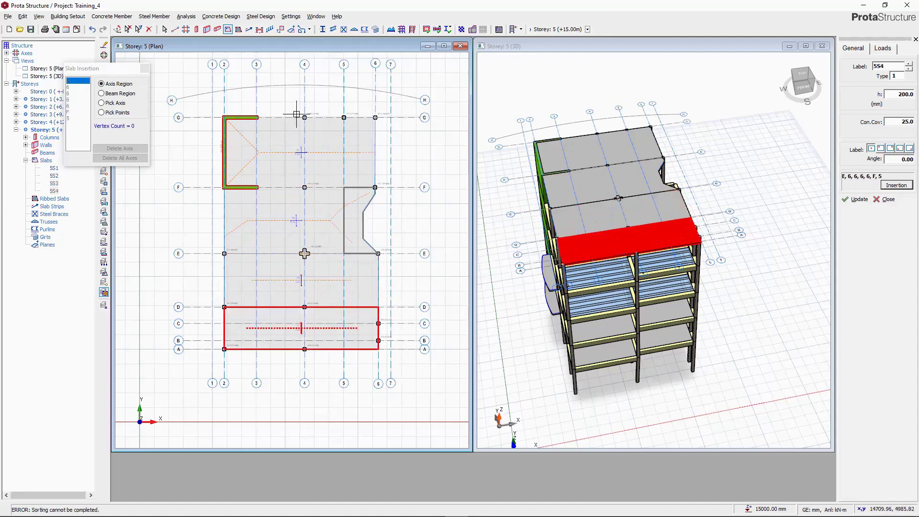
middle_click_drag(625, 179, 559, 184)
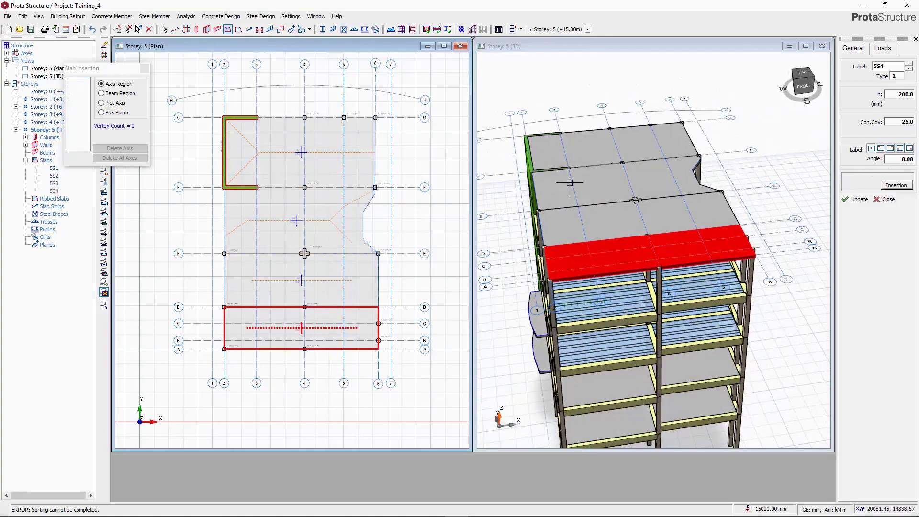
left_click(144, 70)
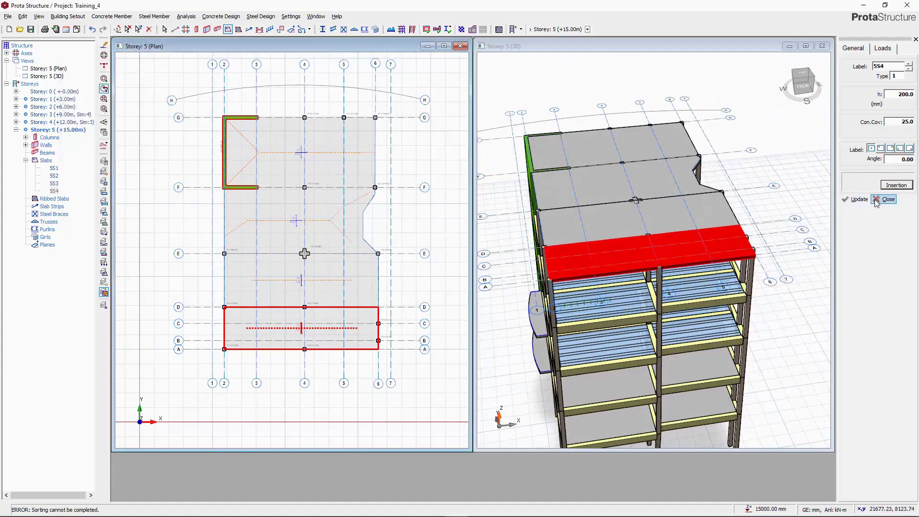
key("Escape")
scroll(324, 192, "up", 5)
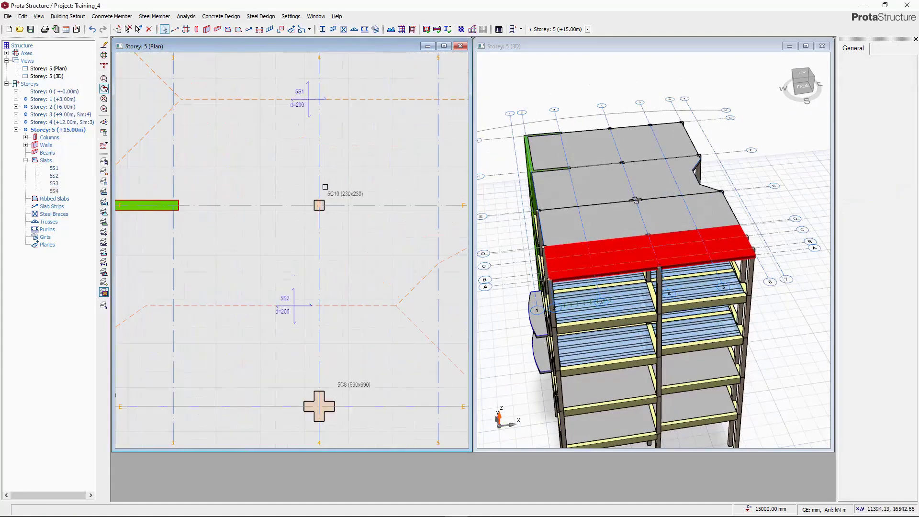
Open column 5C10's properties and enable a column drop panel.
scroll(325, 190, "down", 4)
scroll(325, 189, "up", 5)
left_click(332, 192)
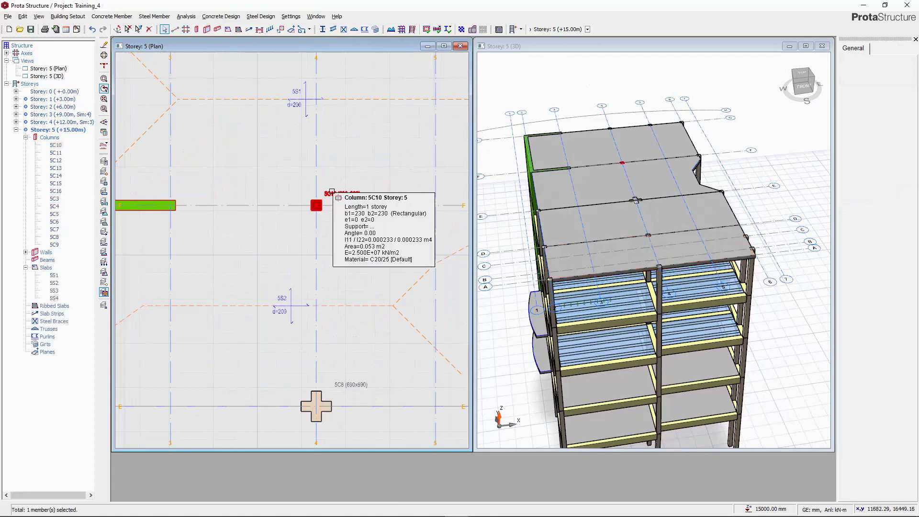
scroll(332, 192, "down", 3)
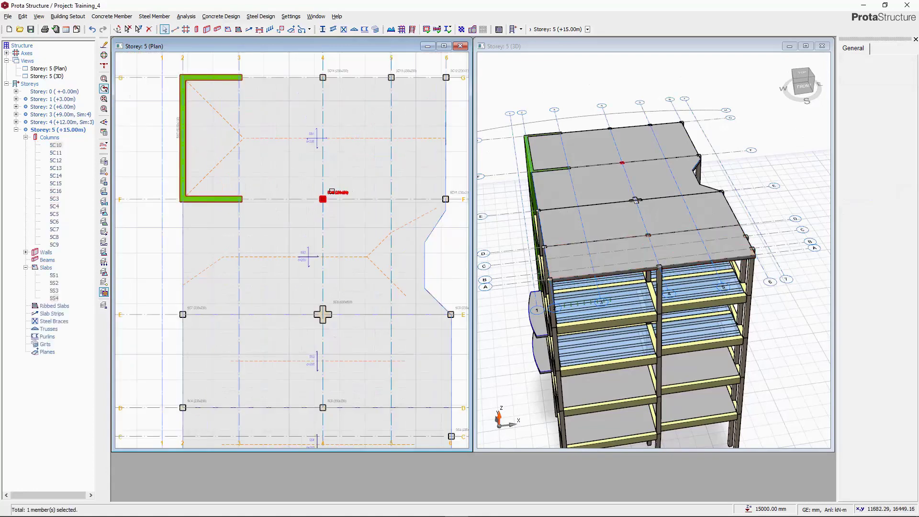
right_click(332, 192)
left_click(350, 201)
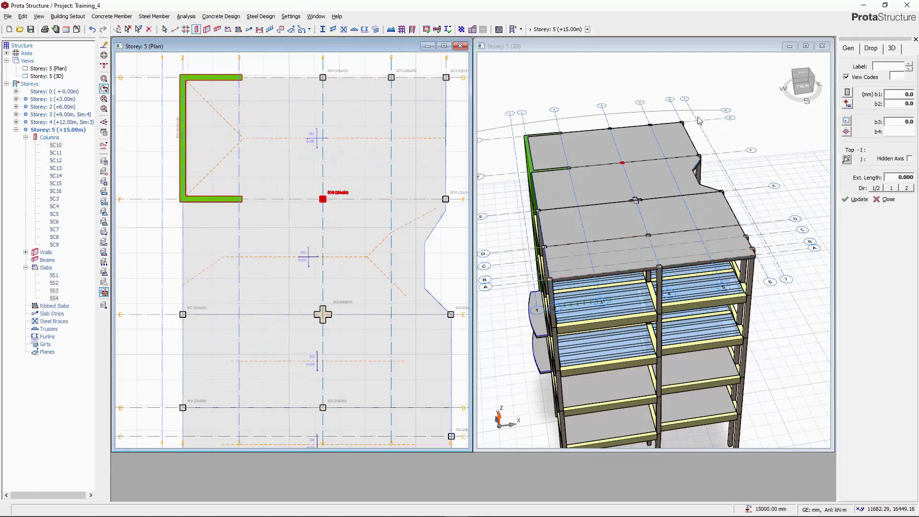
left_click(873, 49)
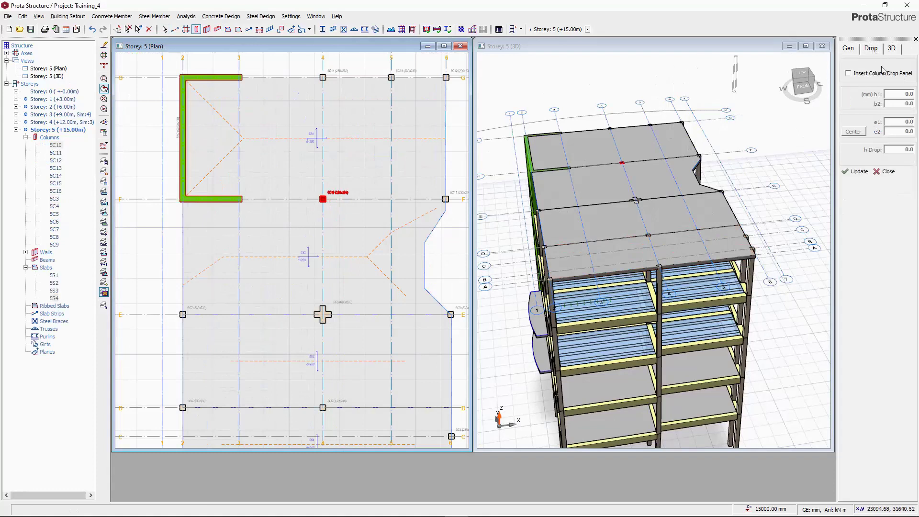
left_click(849, 75)
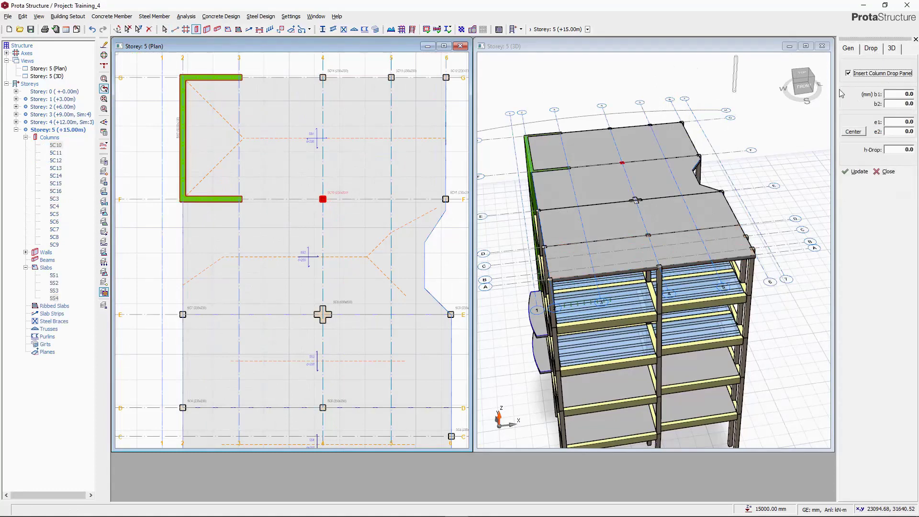
Apply a centred 1000 × 1000 mm drop panel, 400 mm deep, and review it in 3D.
left_click(903, 95)
left_click(854, 132)
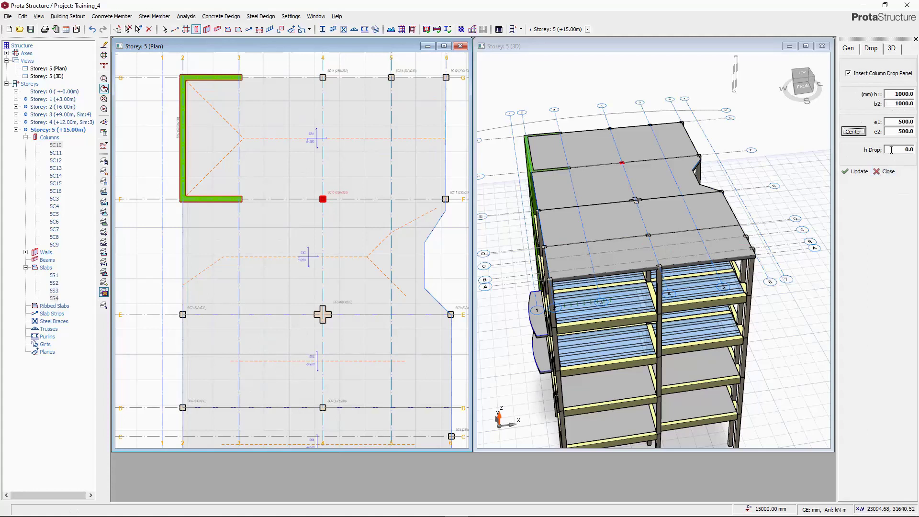
left_click(906, 149)
left_click(855, 171)
scroll(646, 132, "down", 5)
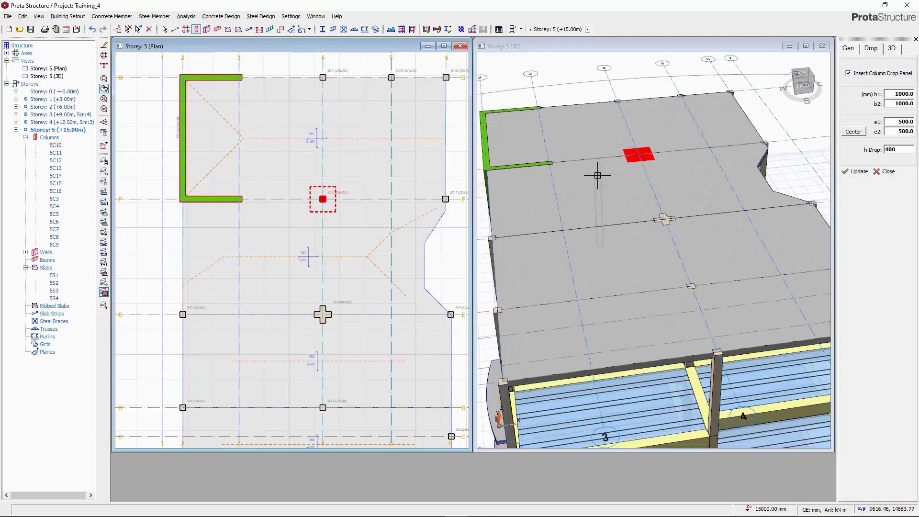
left_click_drag(646, 131, 687, 156)
key("Escape")
scroll(696, 193, "down", 8)
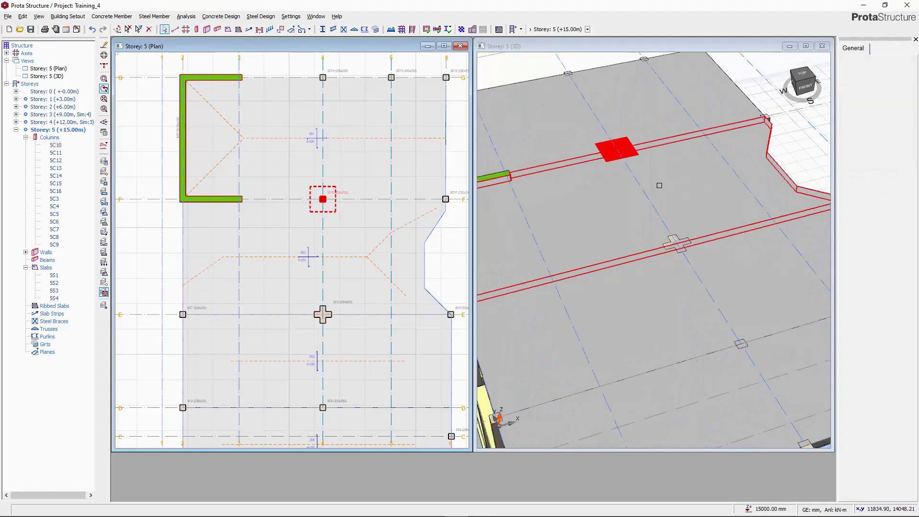
mouse_move(534, 163)
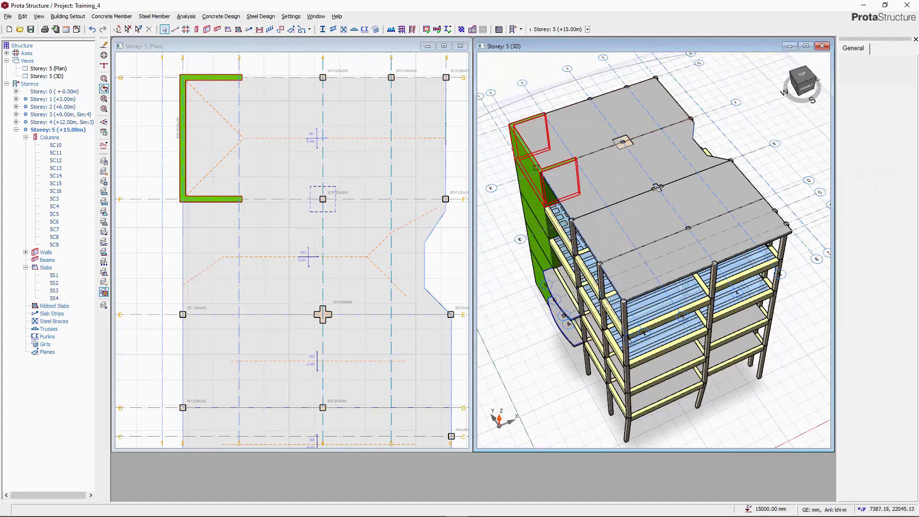
Explode Storey 5's merged C-shaped wall into separate walls SW1–SW3.
left_click(510, 133)
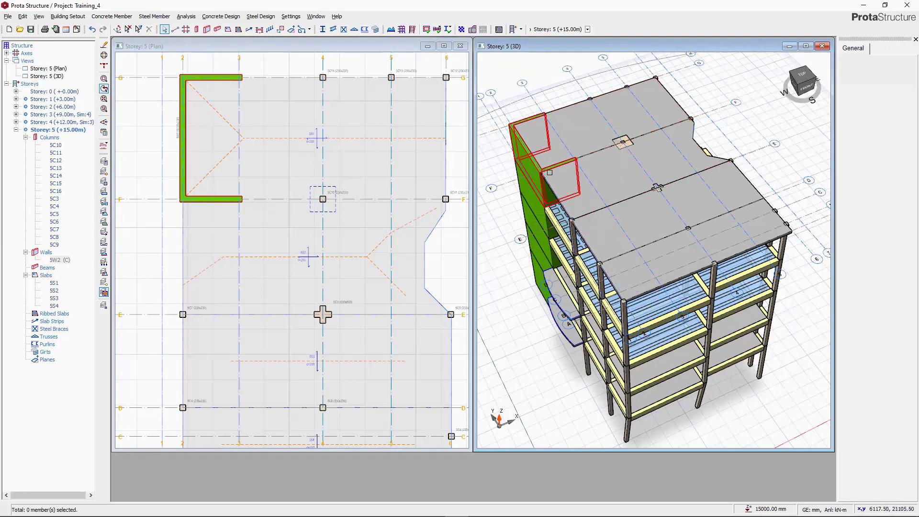
mouse_move(526, 152)
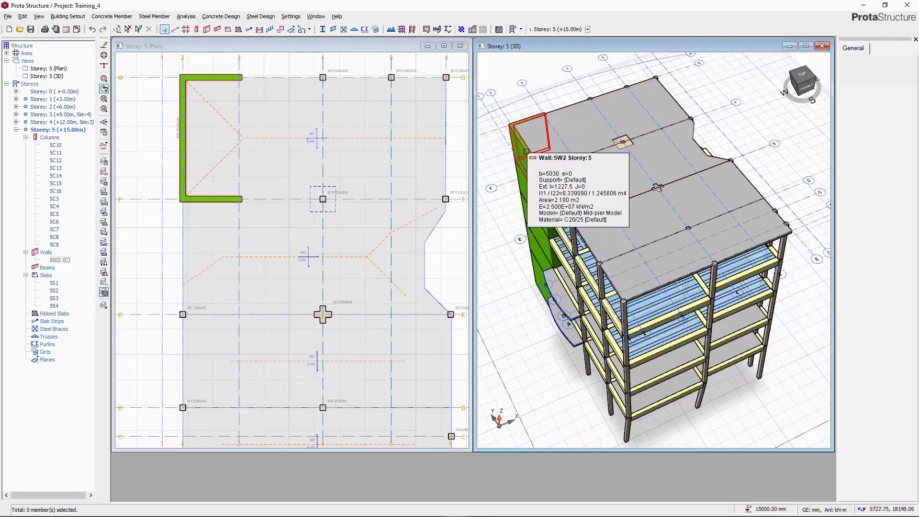
left_click(527, 151)
right_click(527, 152)
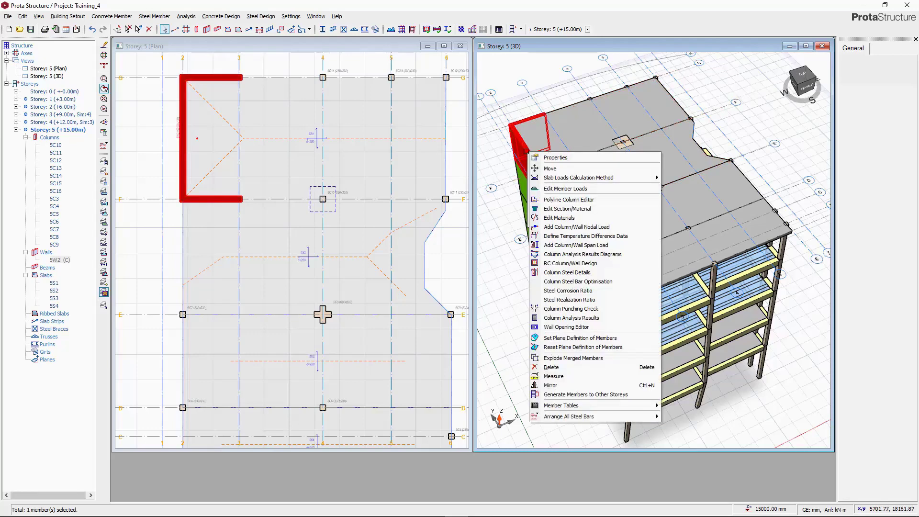
left_click(558, 358)
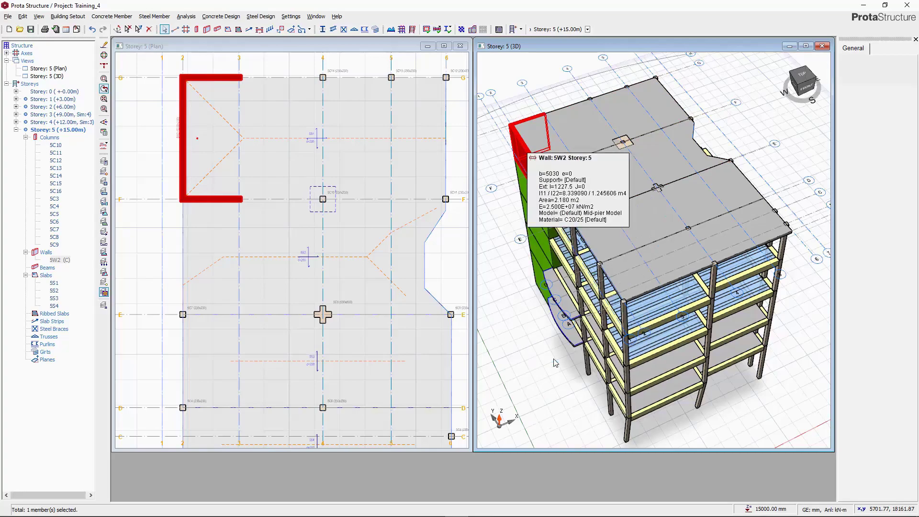
Bring up the context menu for wall SW1 in the 3D view.
scroll(494, 120, "up", 4)
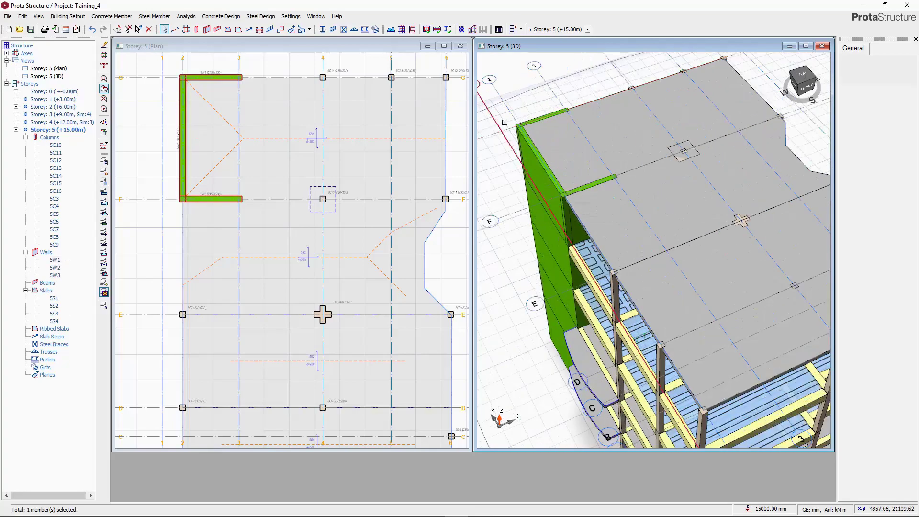
middle_click_drag(515, 145, 551, 213)
scroll(552, 213, "up", 3)
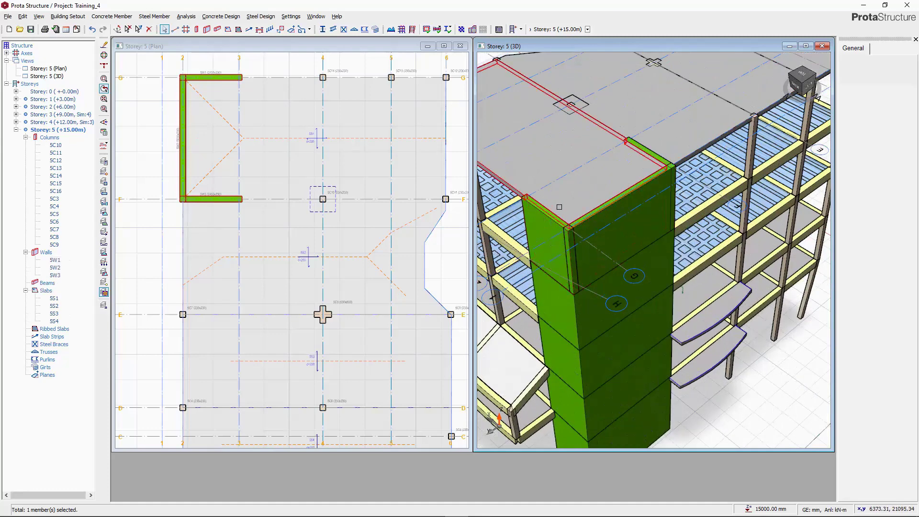
scroll(548, 220, "down", 3)
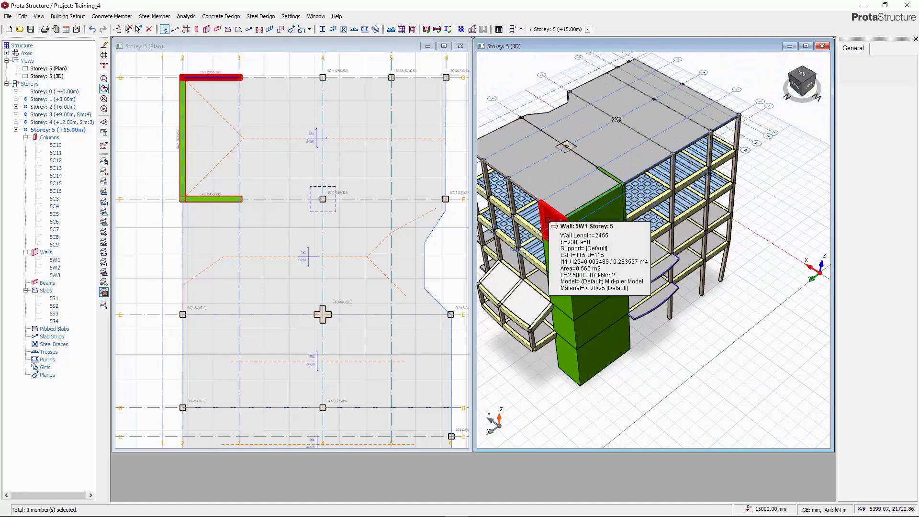
right_click(549, 221)
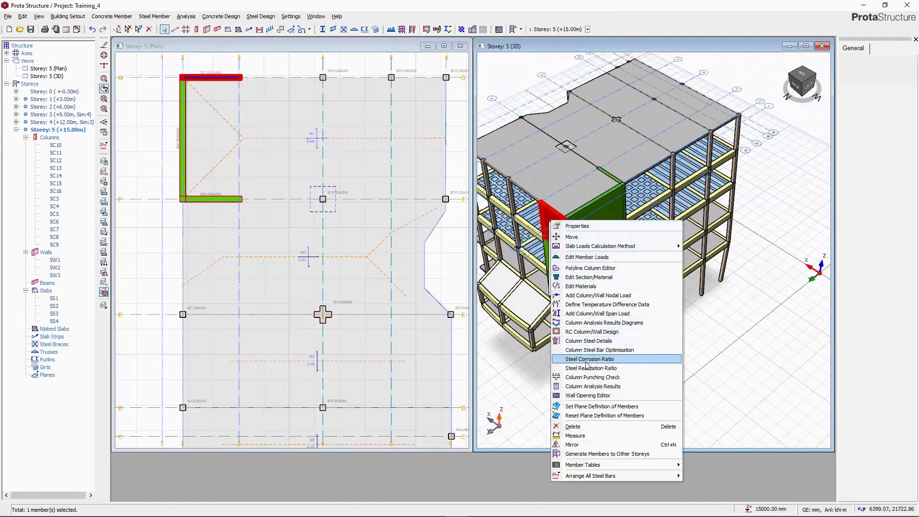
Add a 1000 mm wide, 1500 mm high opening to wall SW1 at X 612.5, Y 1000.
left_click(585, 396)
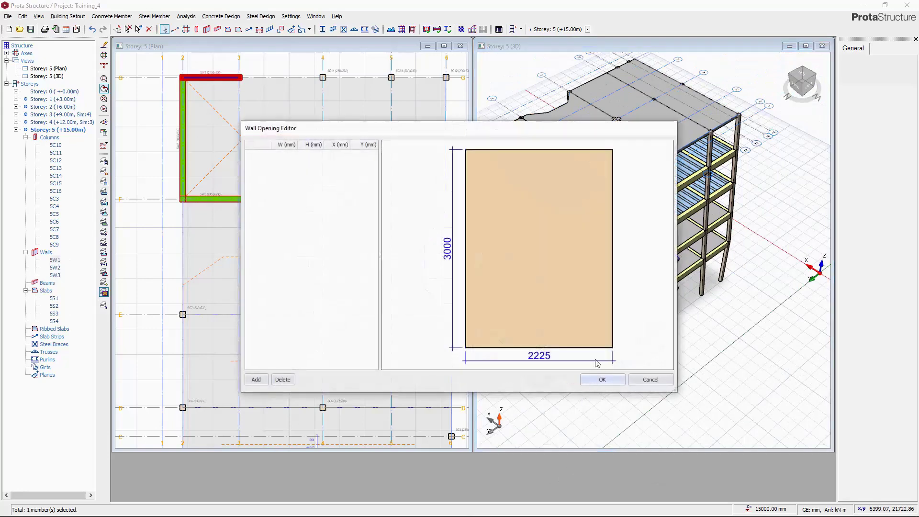
left_click(256, 379)
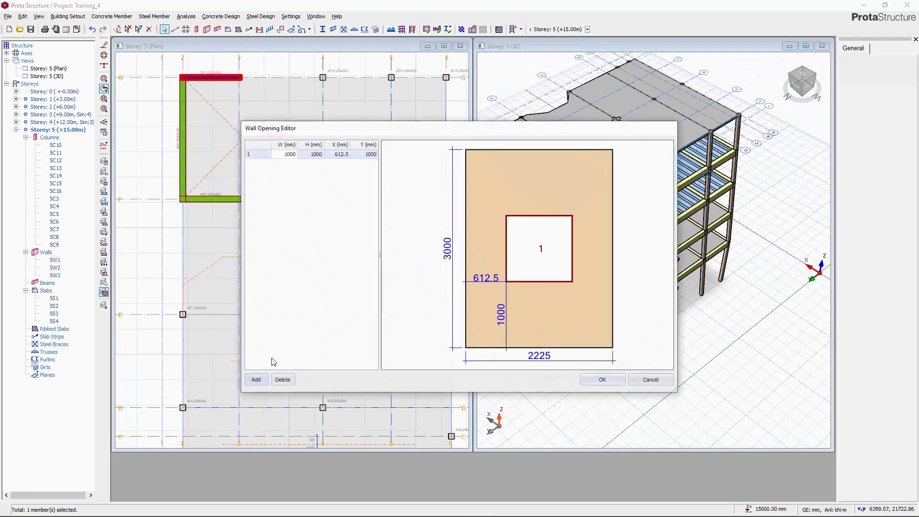
double_click(319, 155)
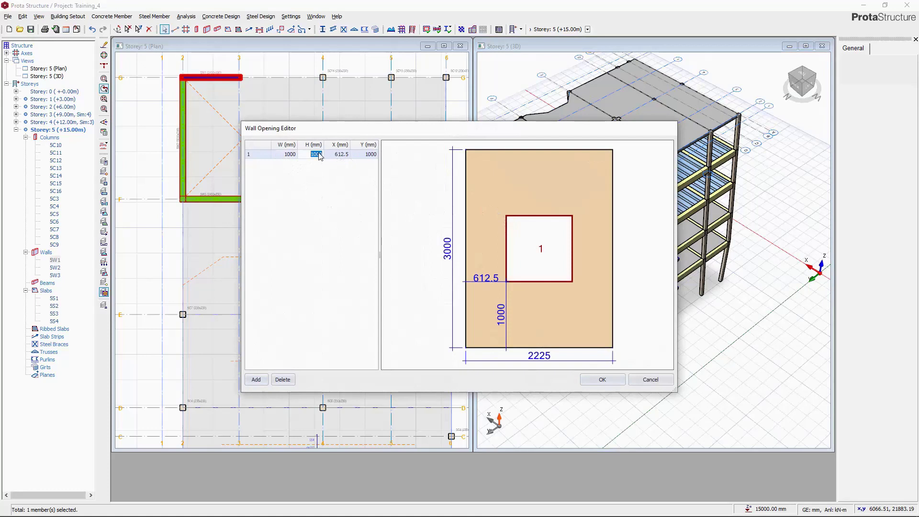
key("BackSpace")
type("1500")
double_click(332, 153)
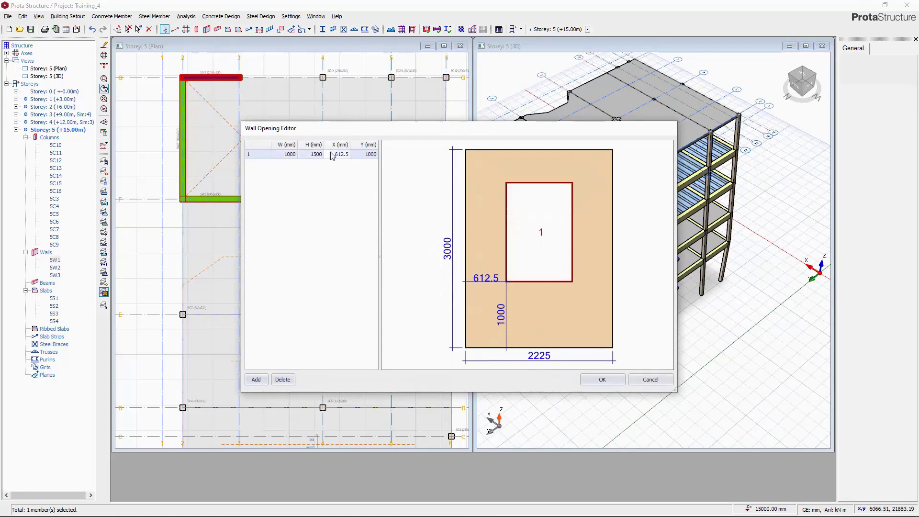
left_click(601, 380)
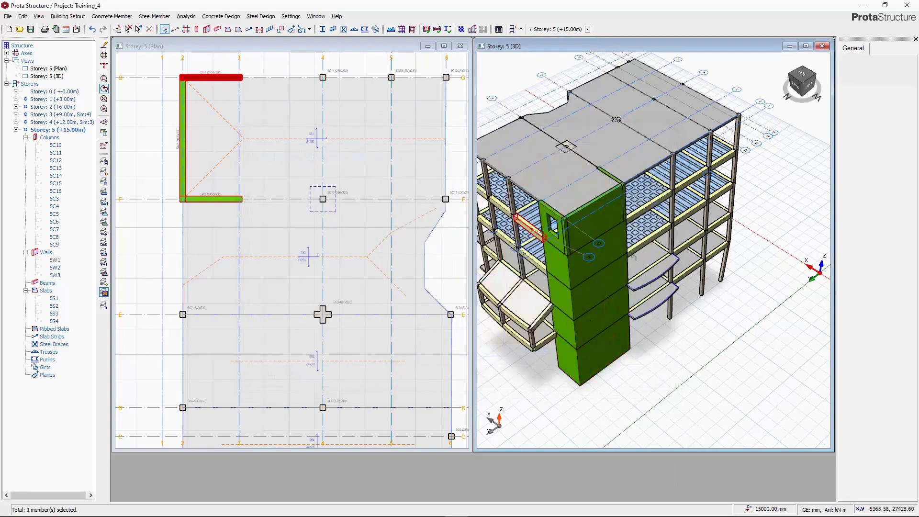
Clear the selection and orbit the 3D view around the new opening.
key("Escape")
scroll(531, 197, "up", 5)
middle_click_drag(591, 282, 662, 99)
scroll(570, 232, "down", 10)
scroll(594, 88, "up", 4)
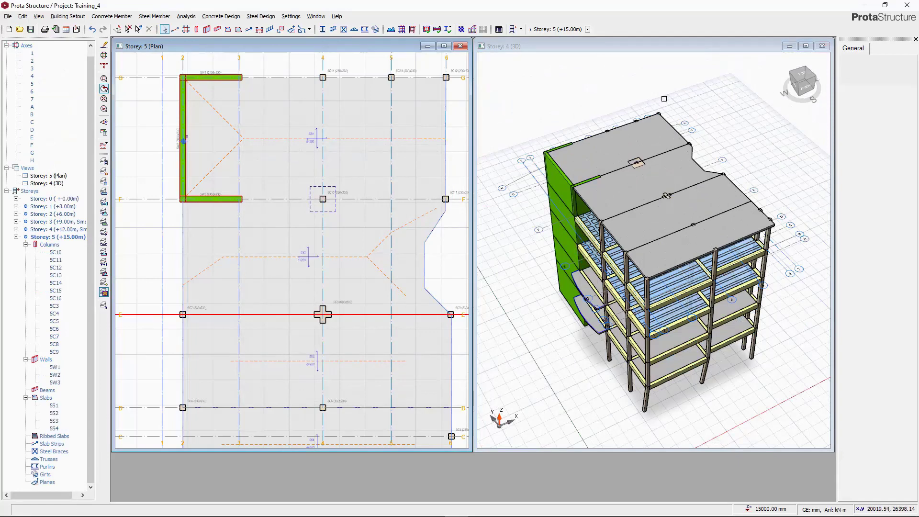
left_click(228, 30)
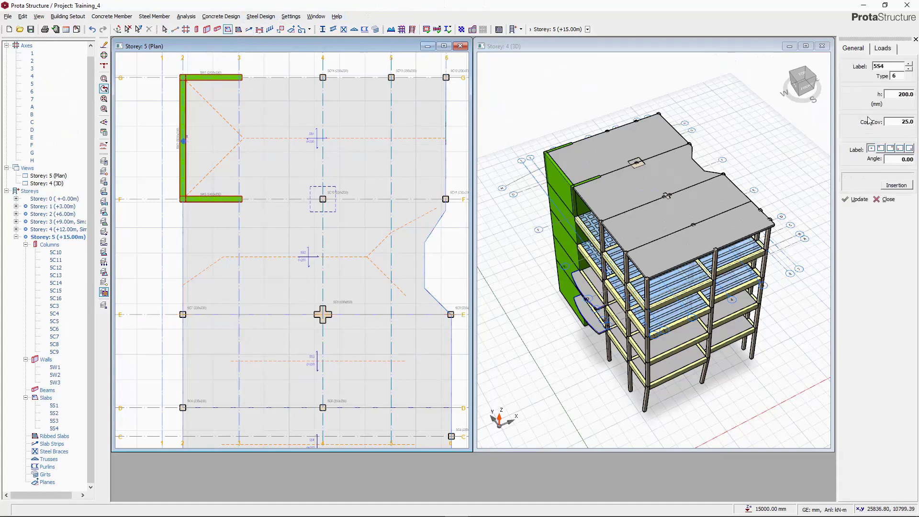
left_click(898, 77)
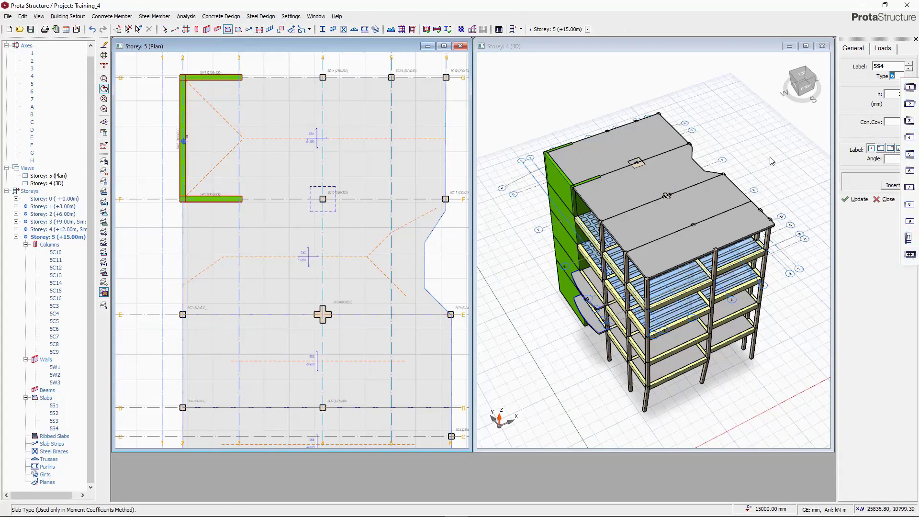
left_click(672, 100)
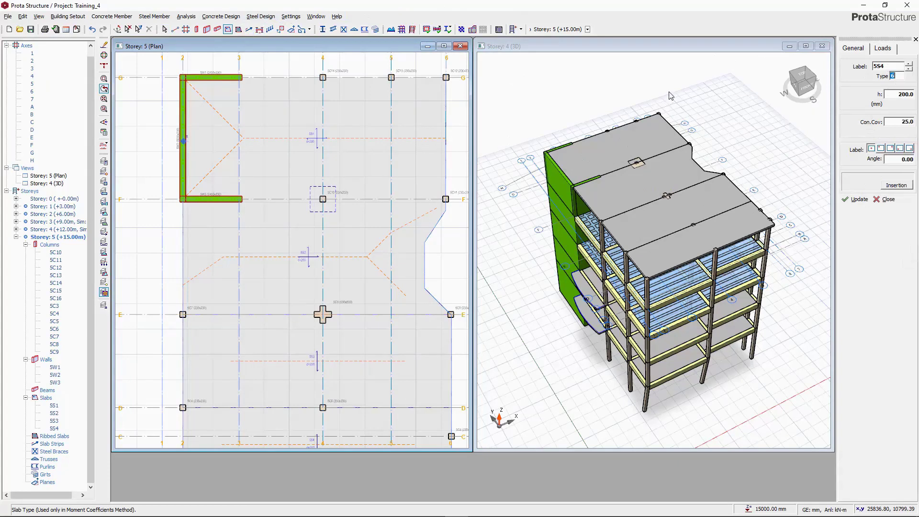
left_click(894, 78)
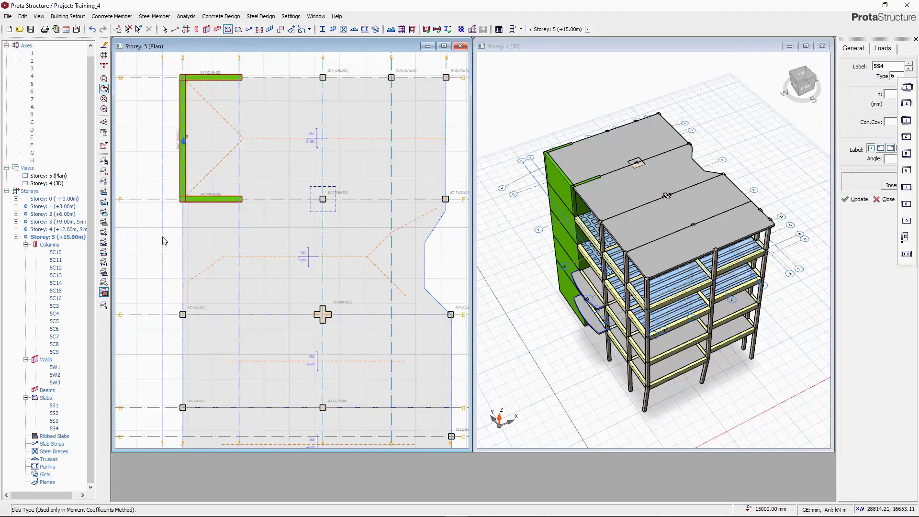
left_click(539, 117)
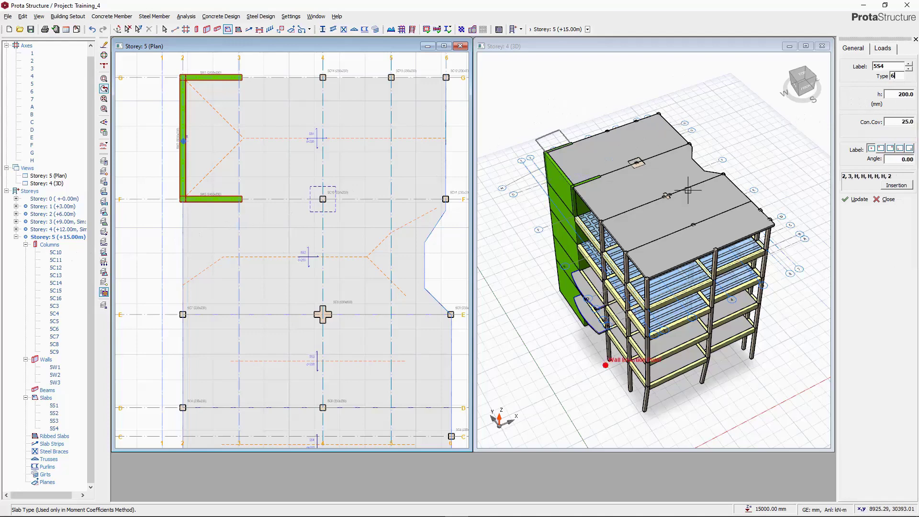
left_click(886, 200)
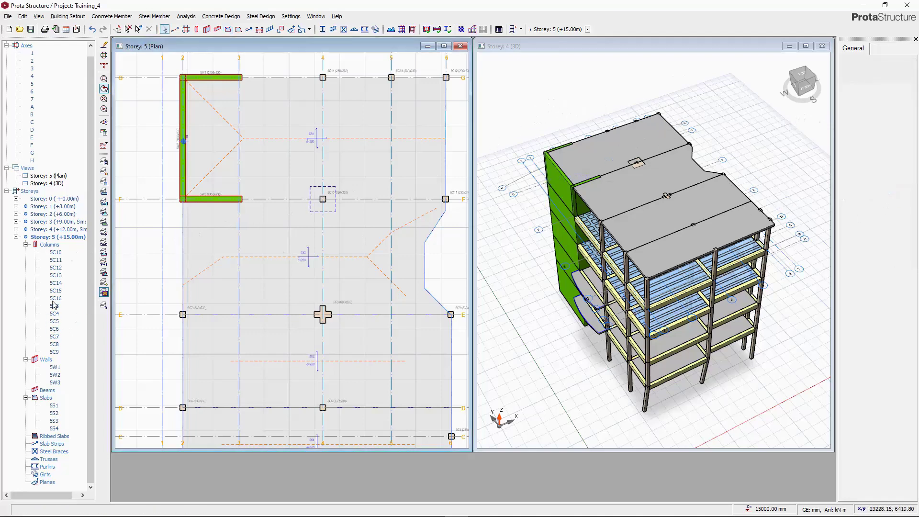
left_click(46, 398)
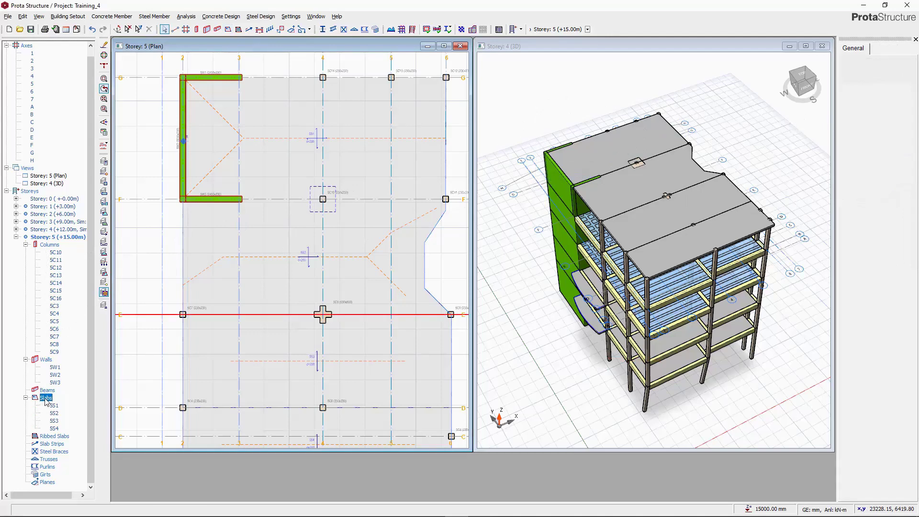
Set slab types automatically for Storey 5 and dismiss the report.
right_click(46, 401)
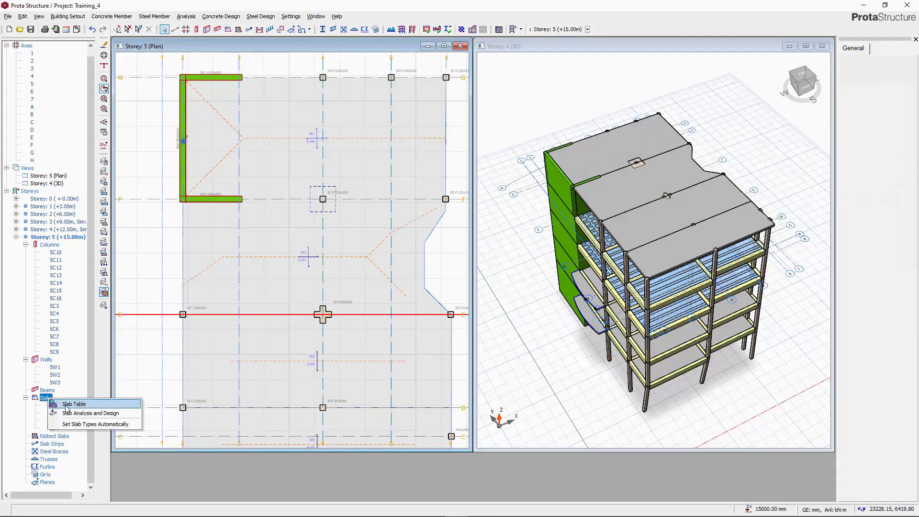
left_click(97, 423)
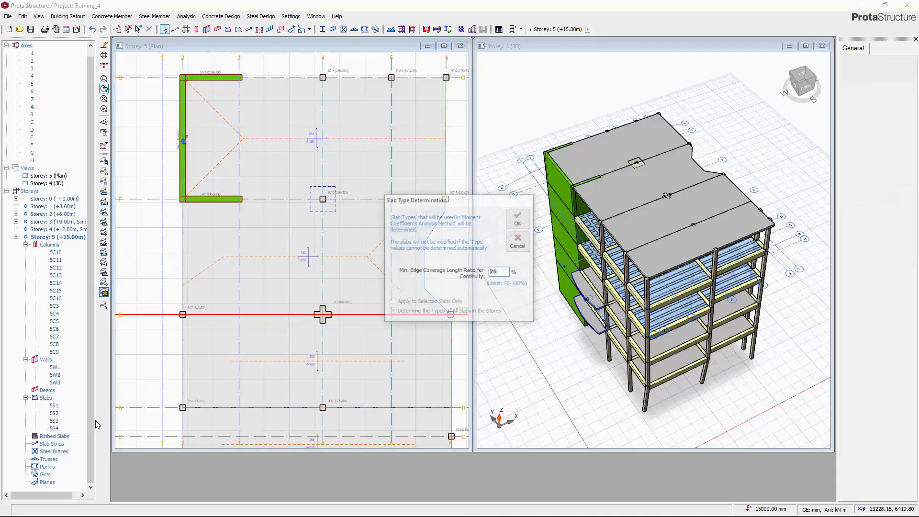
left_click(519, 223)
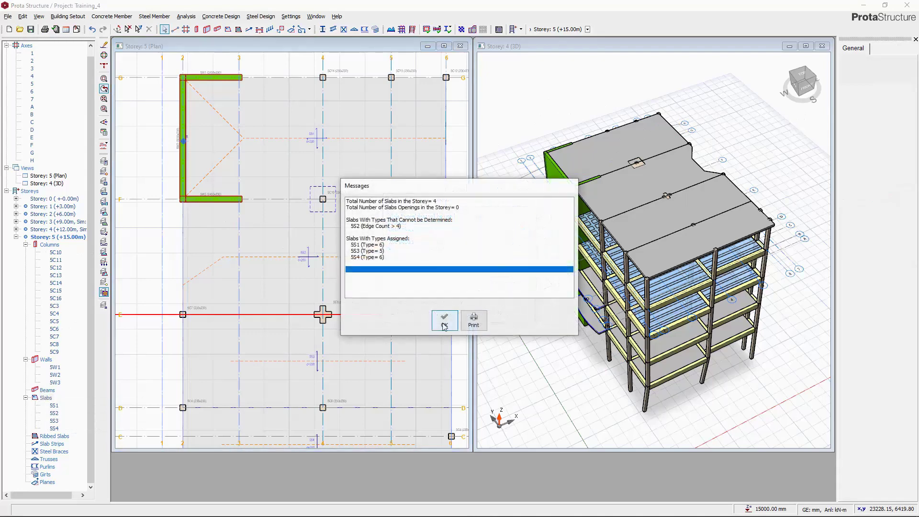
left_click(444, 374)
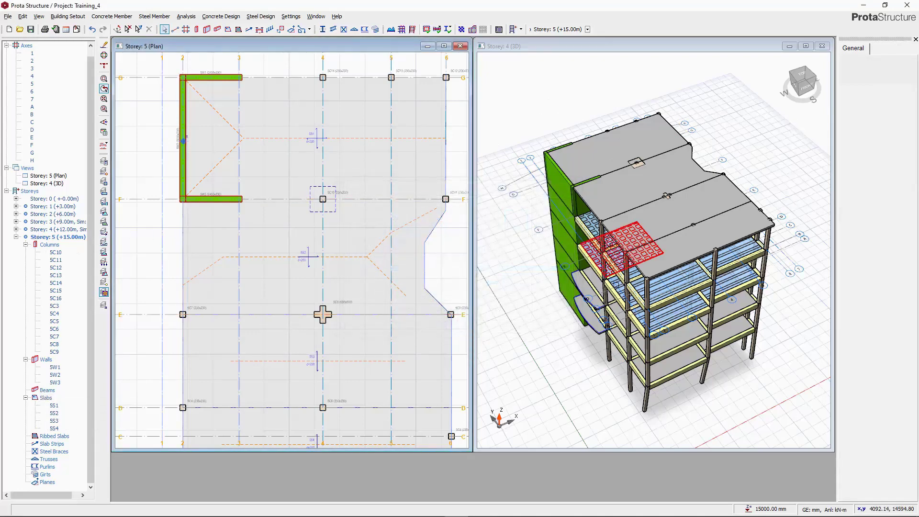
Switch to Storey 2 (+6.00m) and set its slab types automatically.
double_click(46, 214)
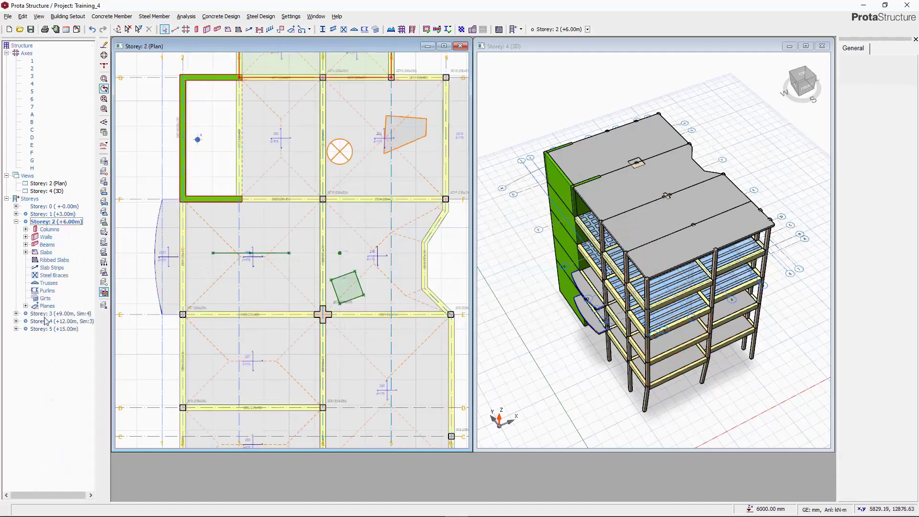
right_click(44, 253)
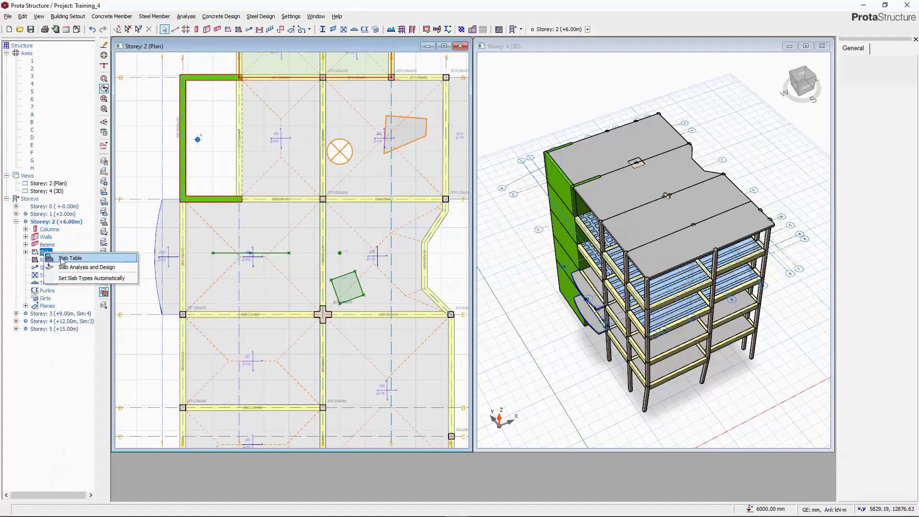
left_click(75, 278)
left_click(526, 221)
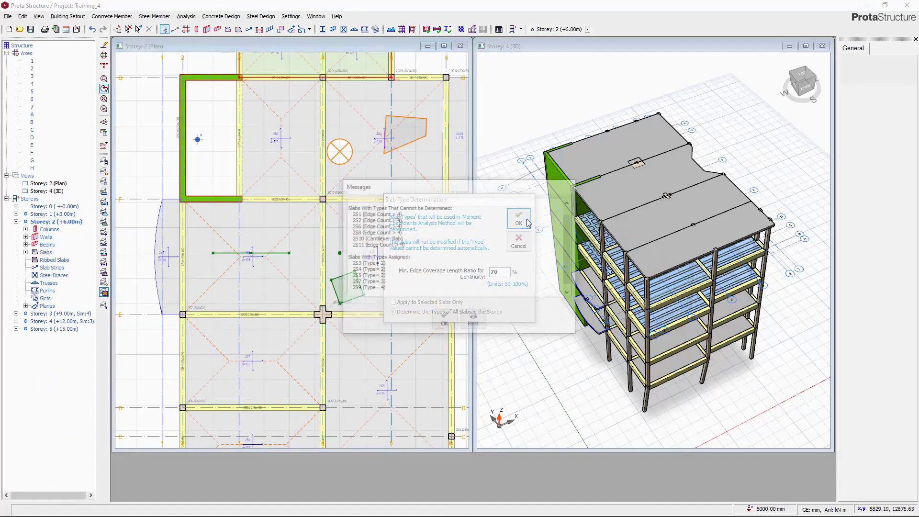
left_click(445, 322)
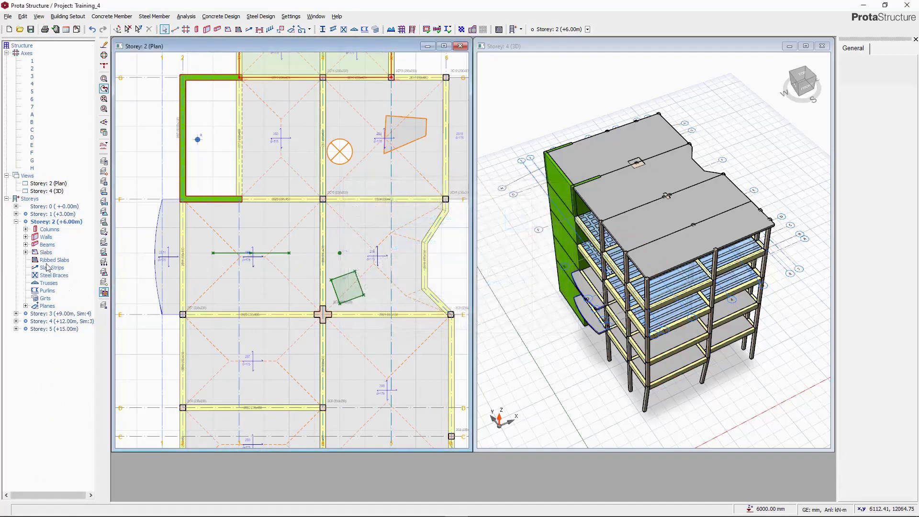
Switch to Storey 1 (+3.00m) and set its slab types automatically.
right_click(45, 215)
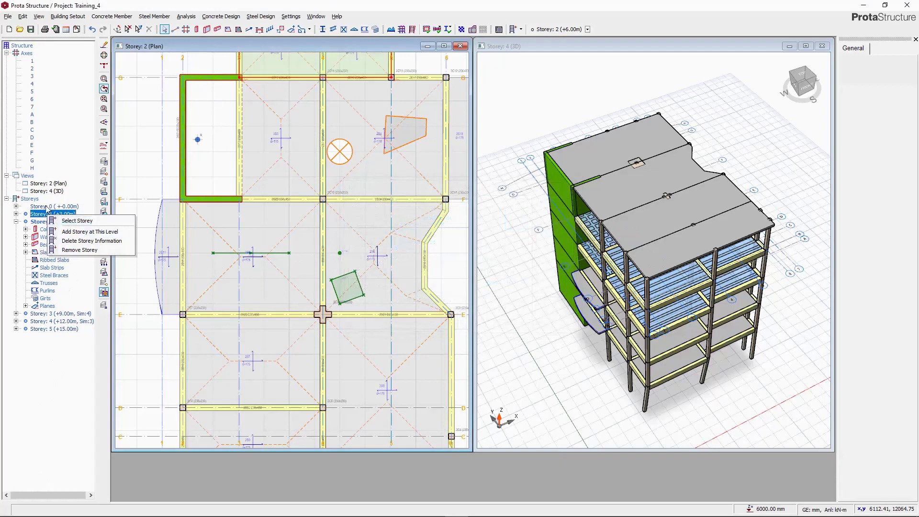
left_click(40, 217)
double_click(42, 217)
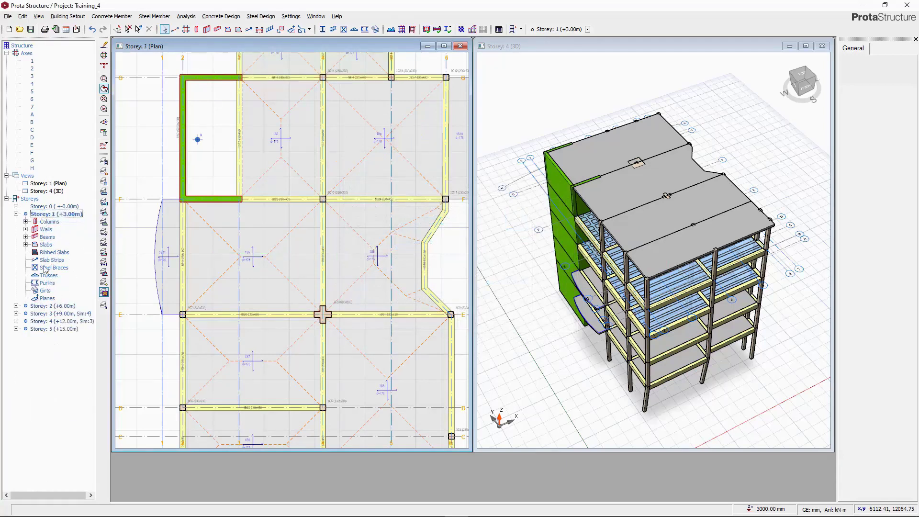
right_click(49, 245)
left_click(89, 272)
left_click(519, 220)
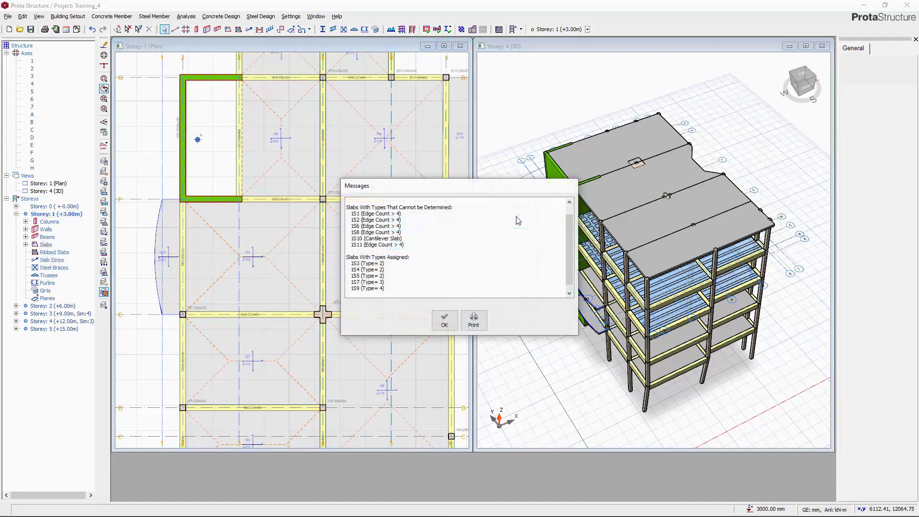
left_click(444, 318)
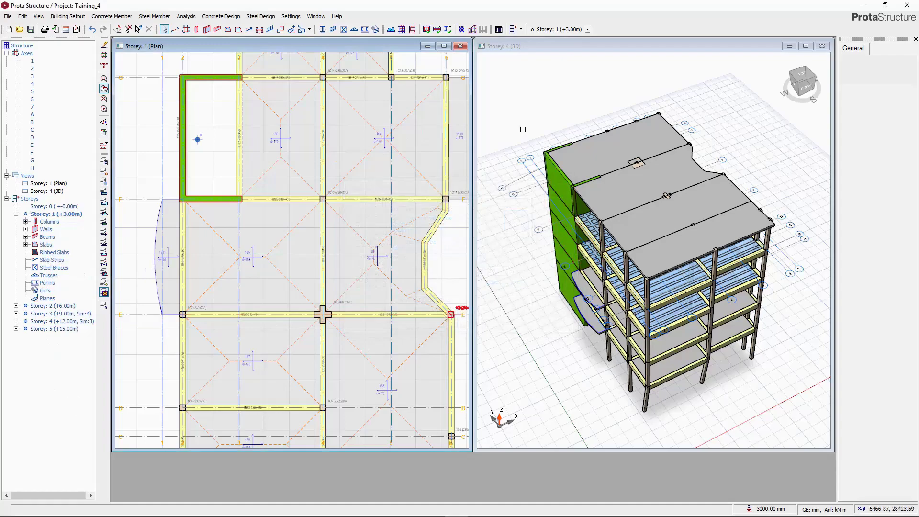
left_click_drag(575, 230, 727, 144)
scroll(643, 140, "up", 3)
scroll(643, 140, "down", 3)
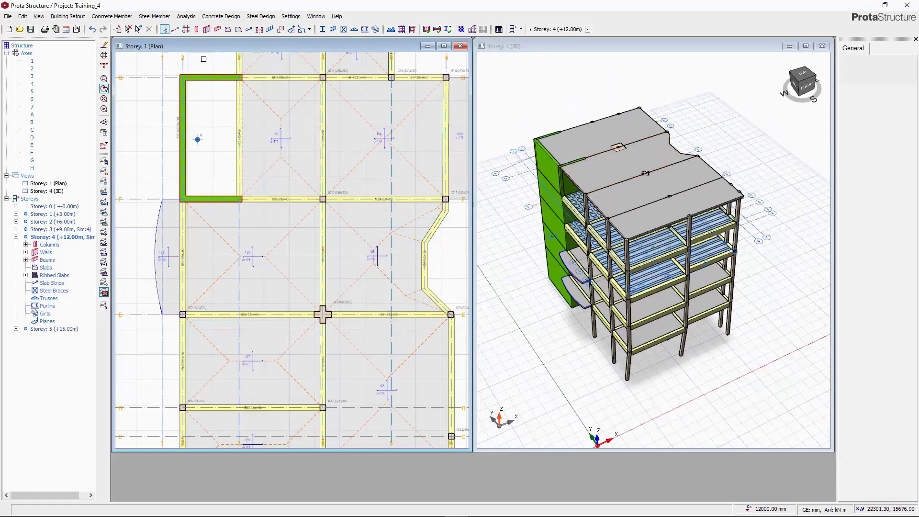
Start Building Analysis and review the Foundation, Lateral Loading and Lateral Drift parameters.
left_click(186, 16)
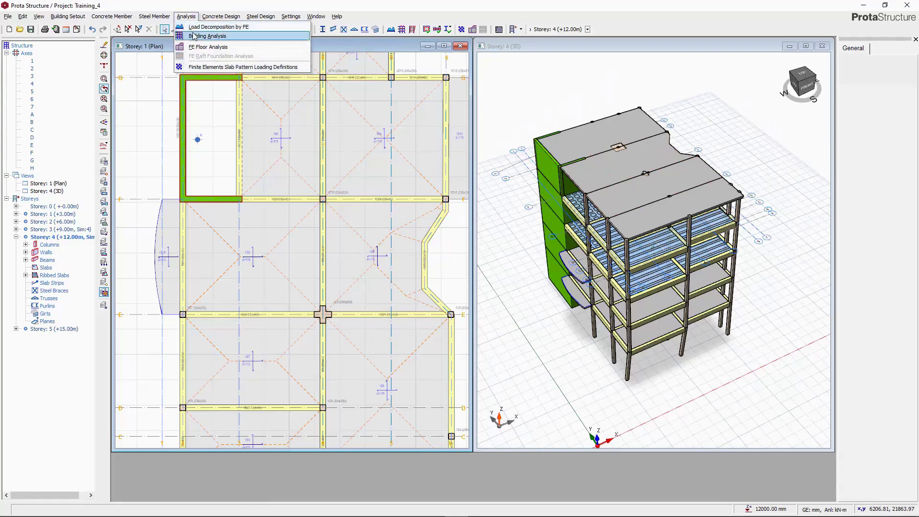
left_click(194, 35)
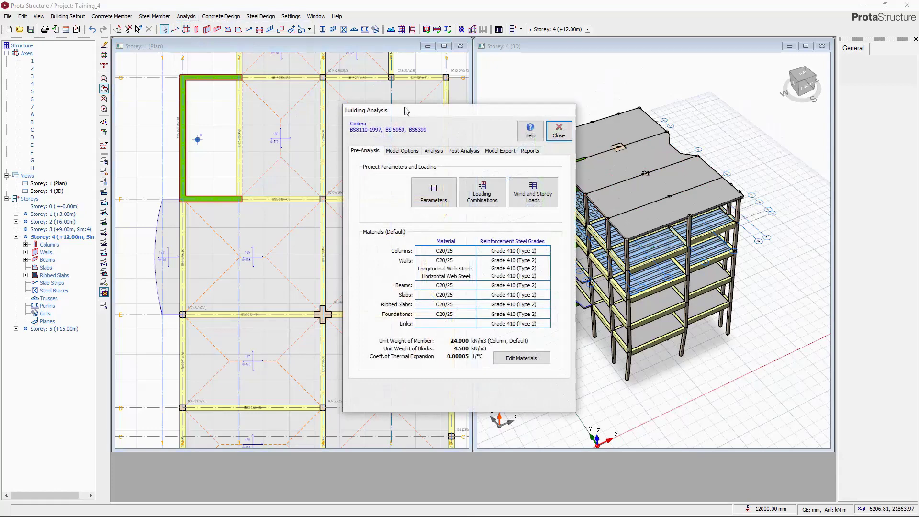
left_click_drag(405, 110, 335, 95)
left_click(356, 168)
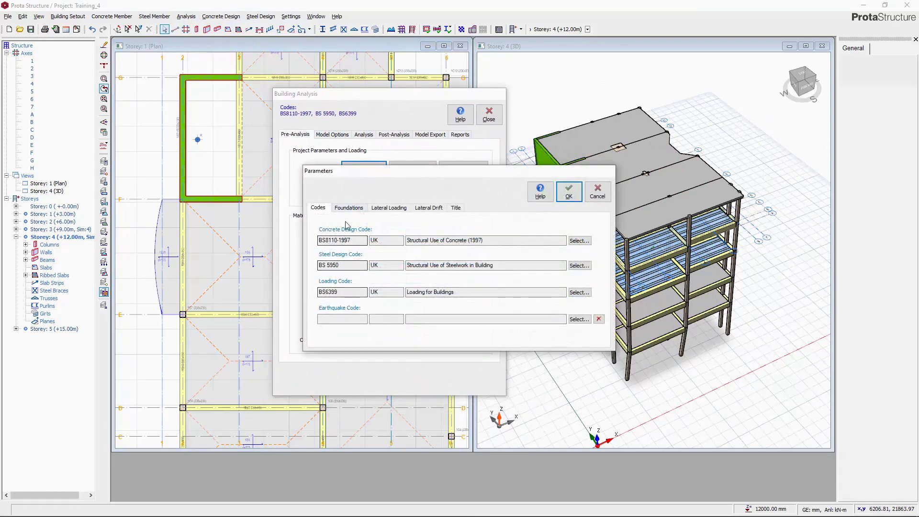
left_click(353, 209)
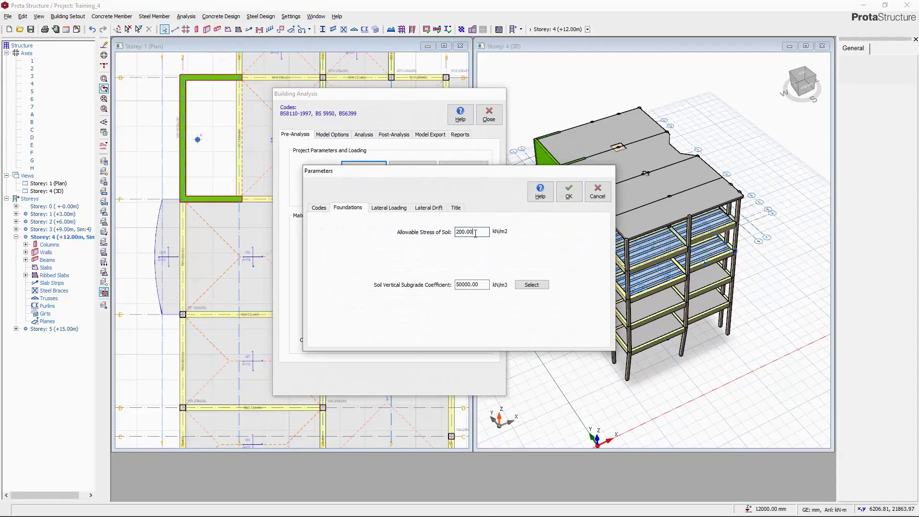
left_click_drag(475, 233, 451, 235)
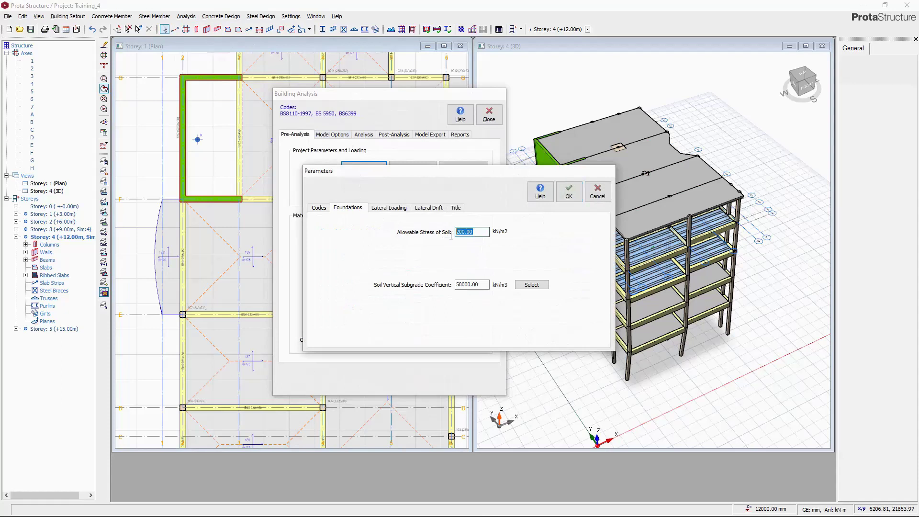
left_click(387, 209)
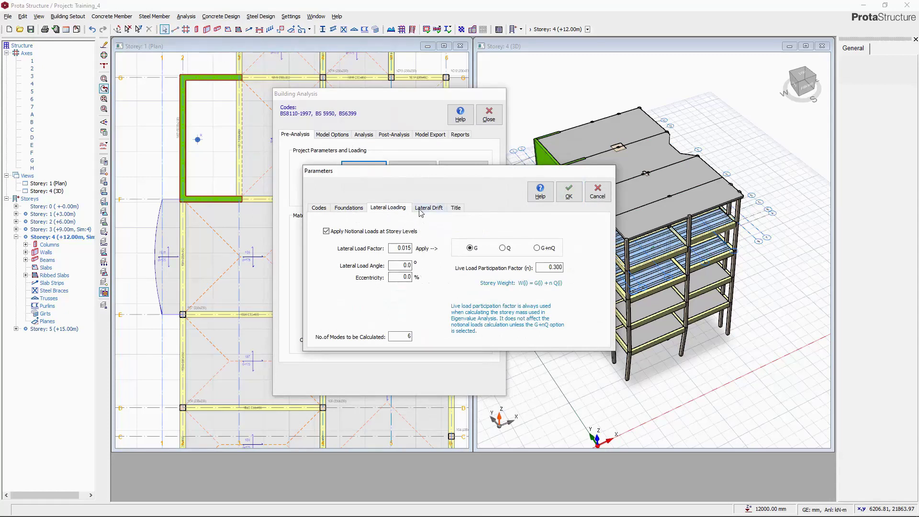
left_click(420, 212)
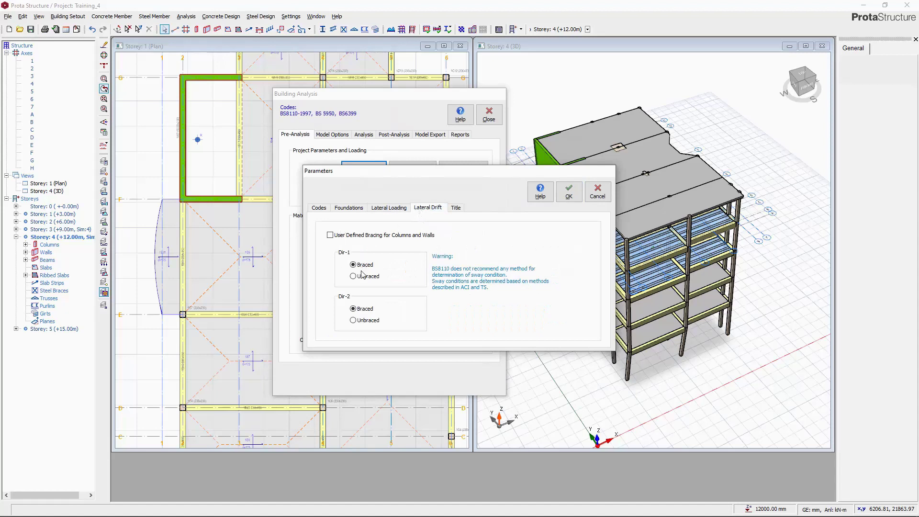
Fill the Title tab with designer, checker, project number and date 23/09/2019, then confirm.
left_click(457, 209)
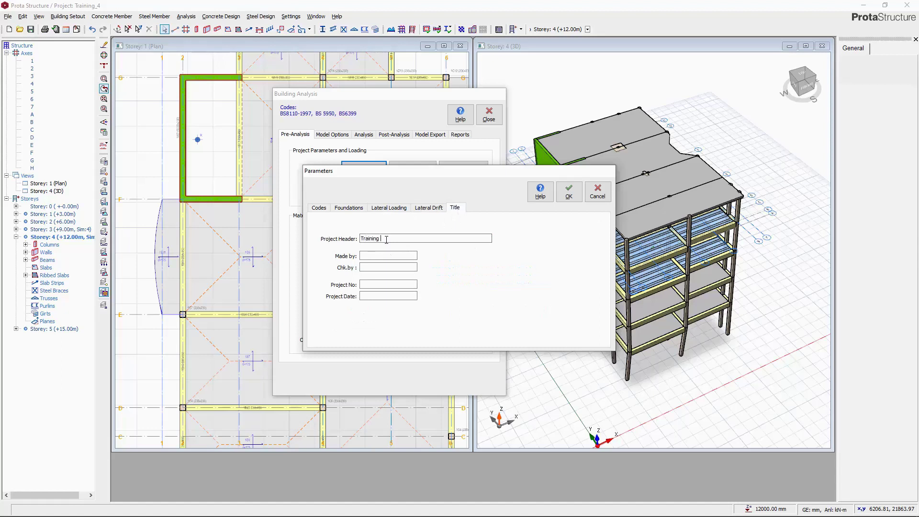
left_click(388, 256)
type("Osa")
type("yanmon Osarenkhoe")
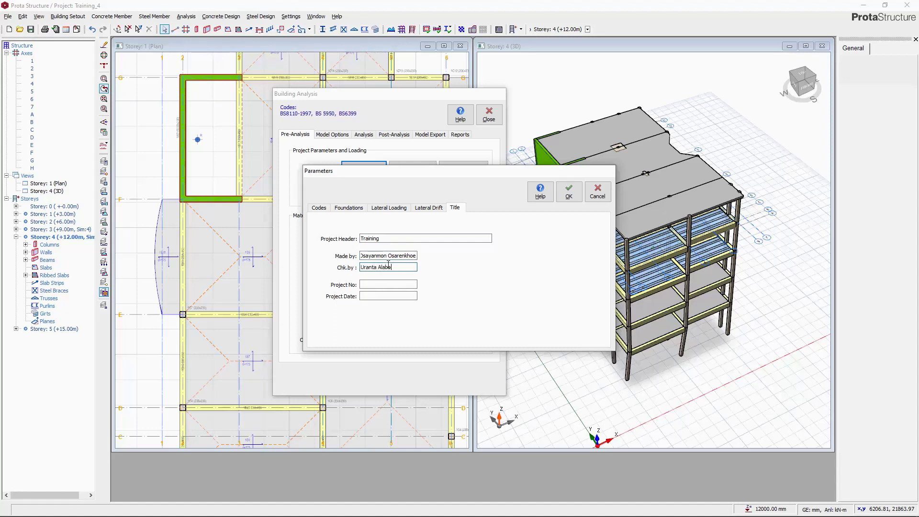
left_click(387, 285)
left_click(395, 297)
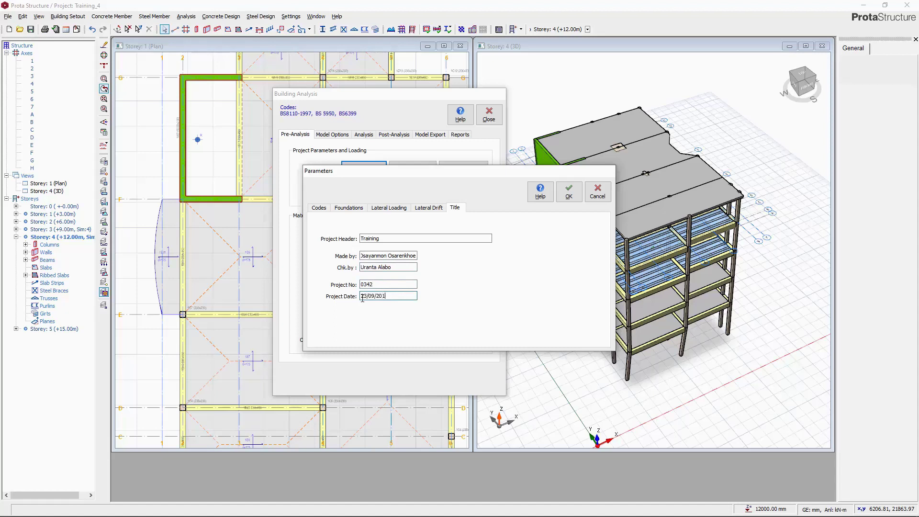
left_click(566, 192)
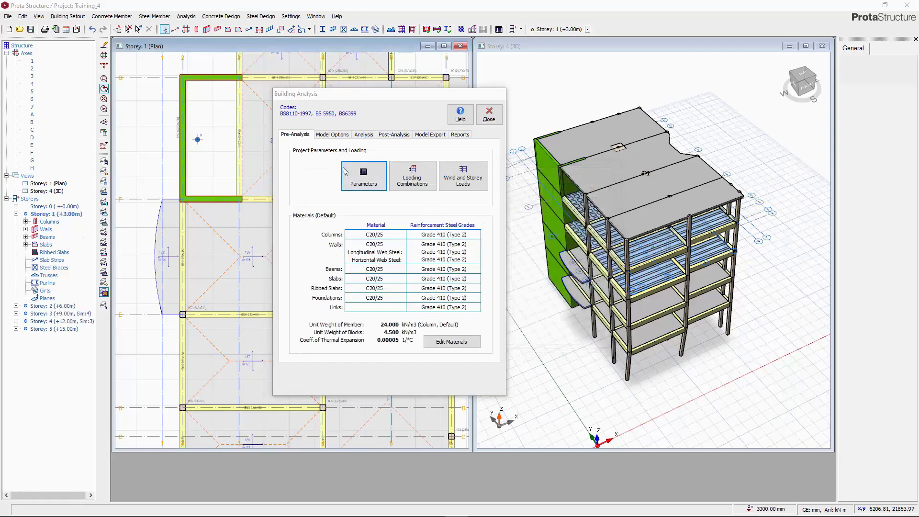
Generate load combinations including wind loading in the horizontal combinations, and accept them.
left_click(411, 175)
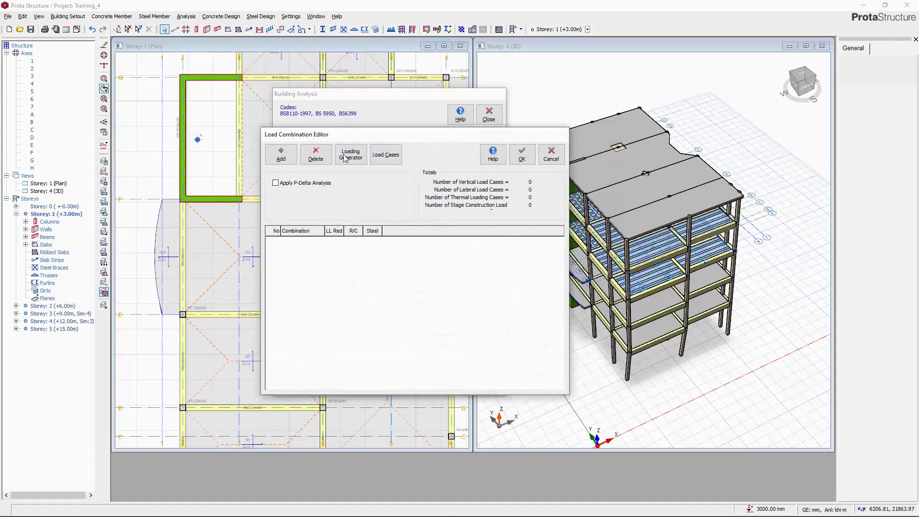
left_click(352, 159)
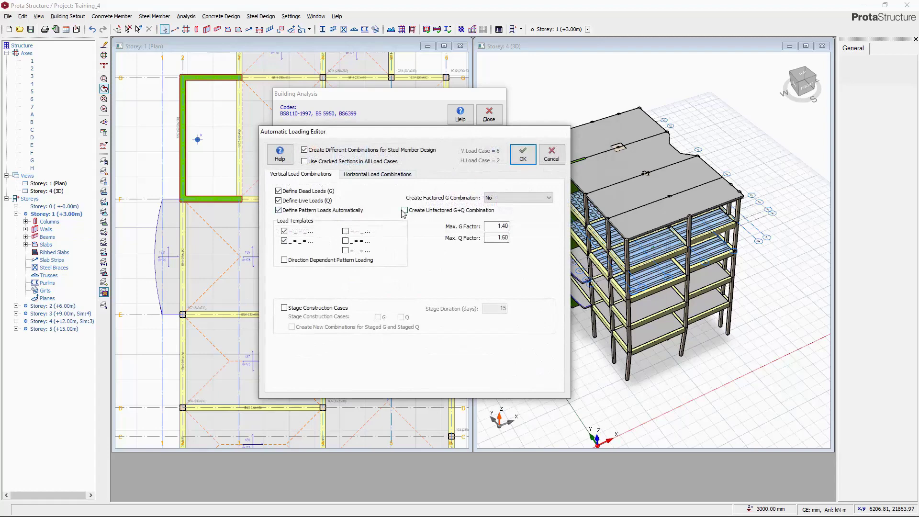
left_click(405, 211)
left_click(352, 178)
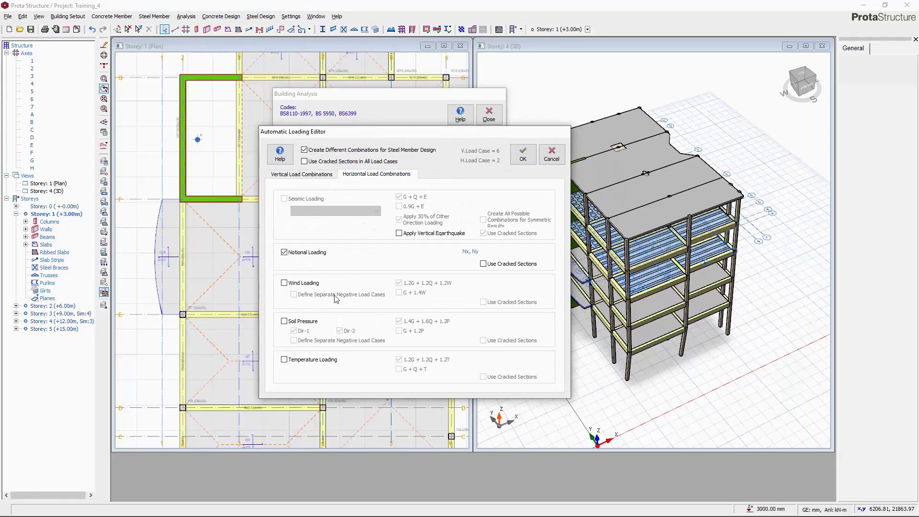
left_click(305, 284)
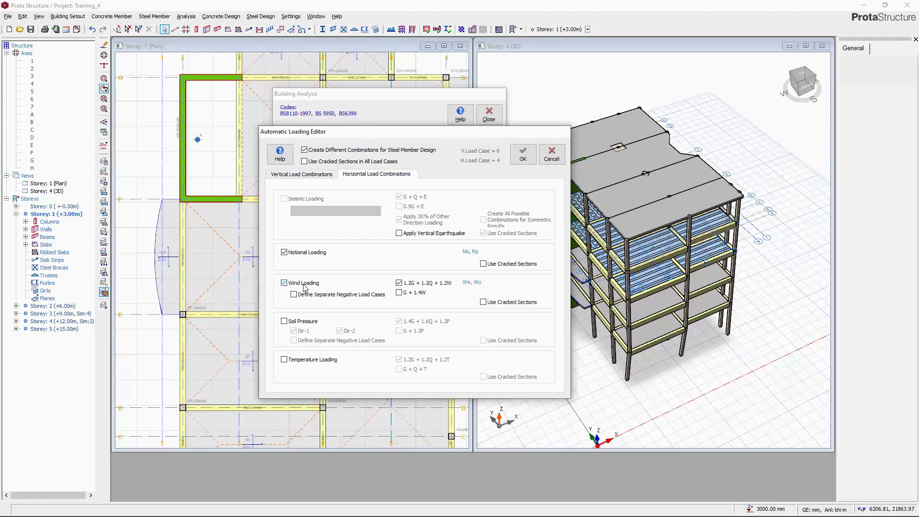
left_click(523, 154)
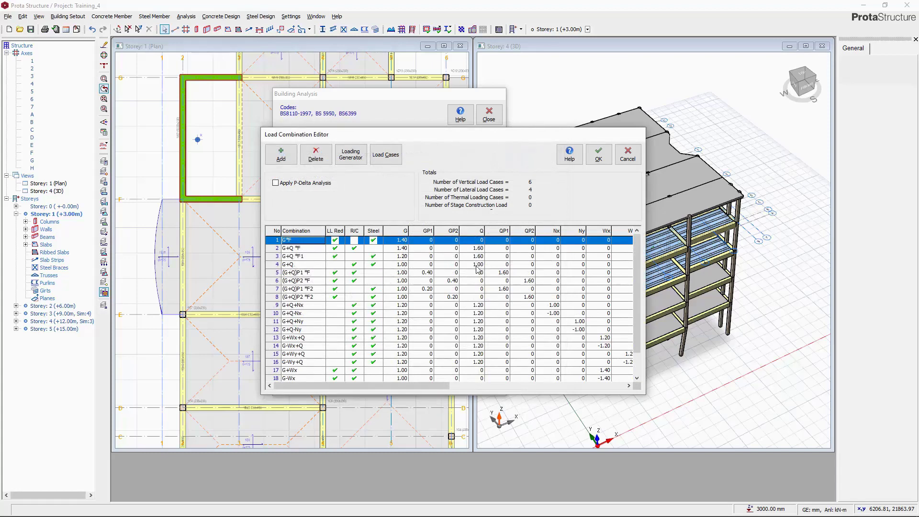
left_click(597, 154)
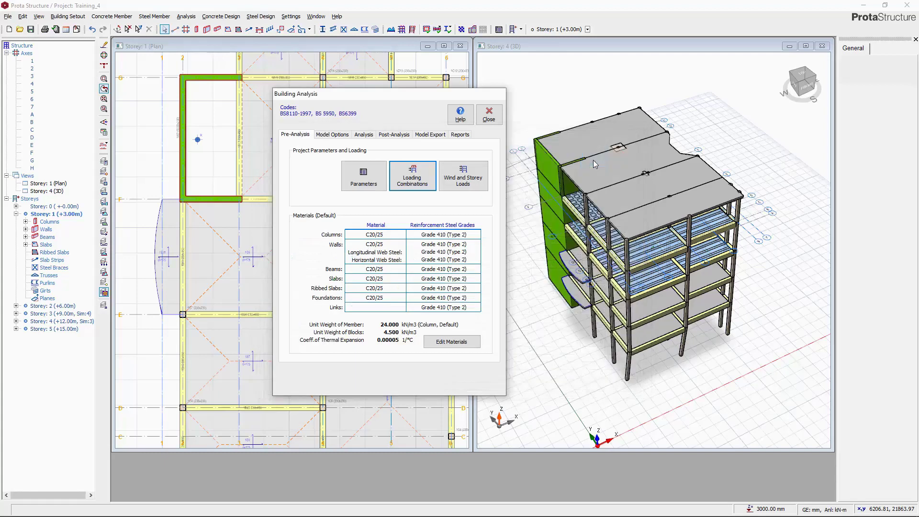
Calculate and apply storey wind loads for 10 m/s basic wind speed and building category 5.
left_click(466, 187)
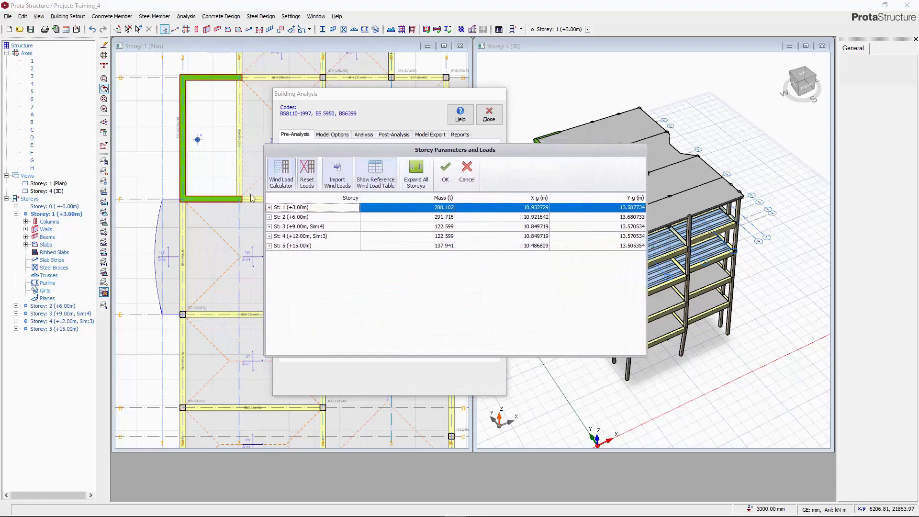
left_click(282, 185)
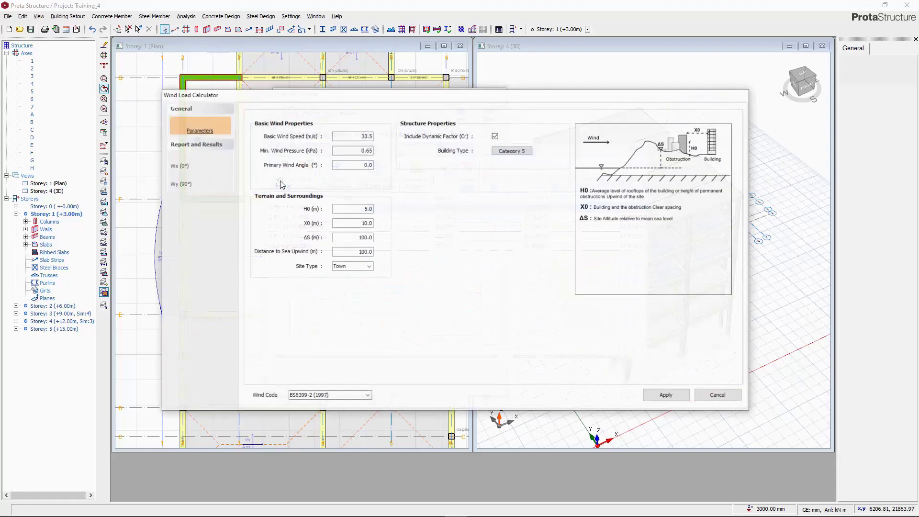
left_click_drag(357, 133, 372, 130)
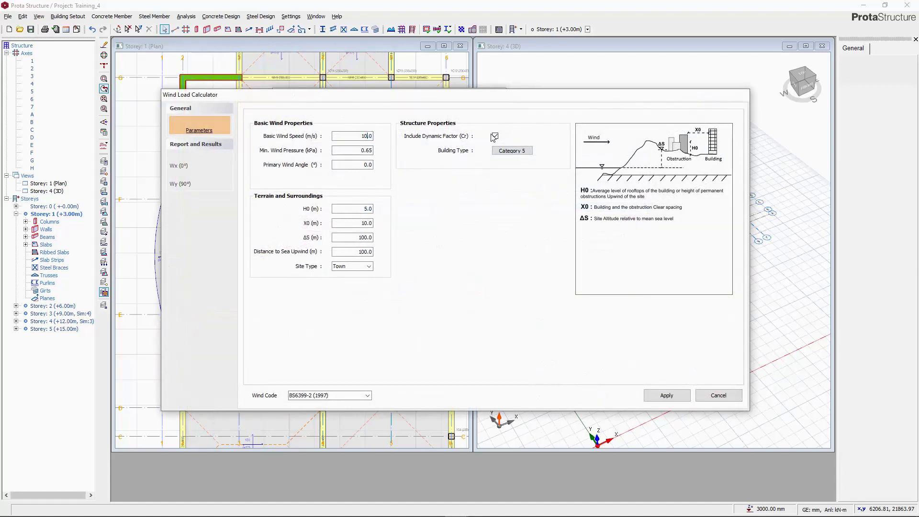
left_click(510, 151)
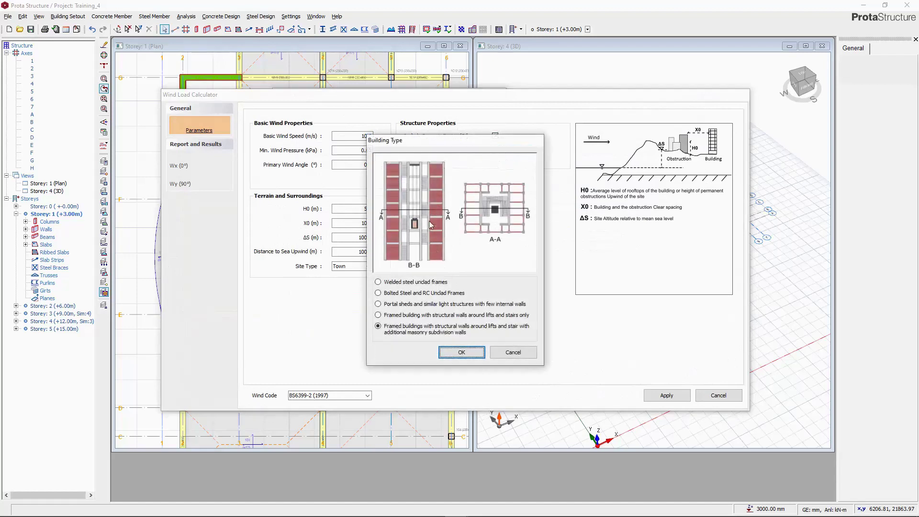
left_click(461, 354)
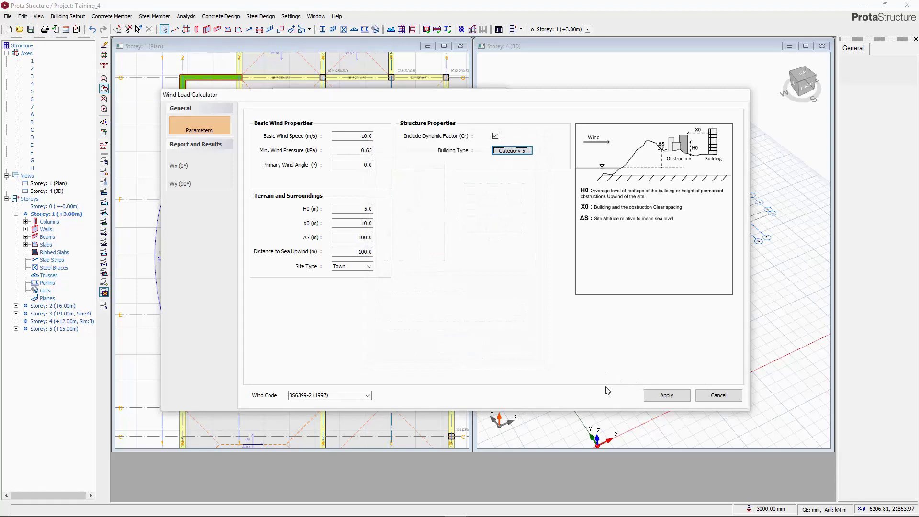
left_click(654, 397)
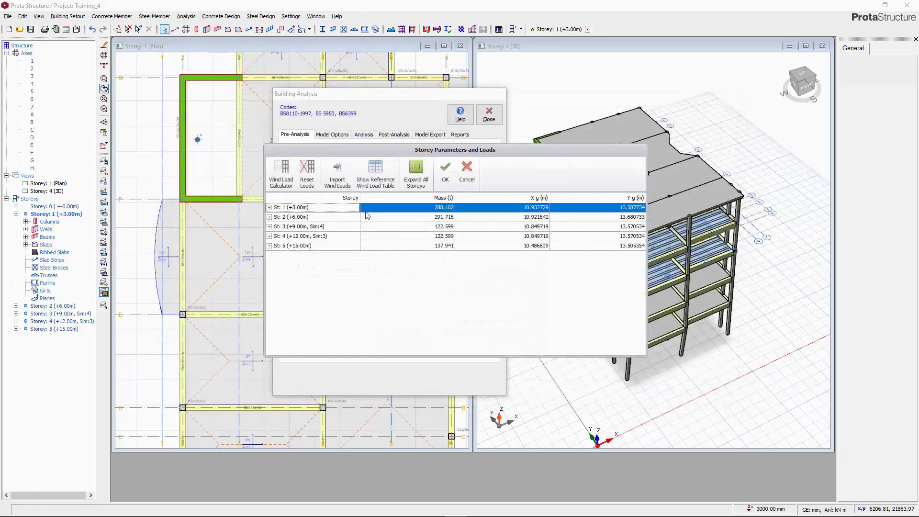
left_click(269, 208)
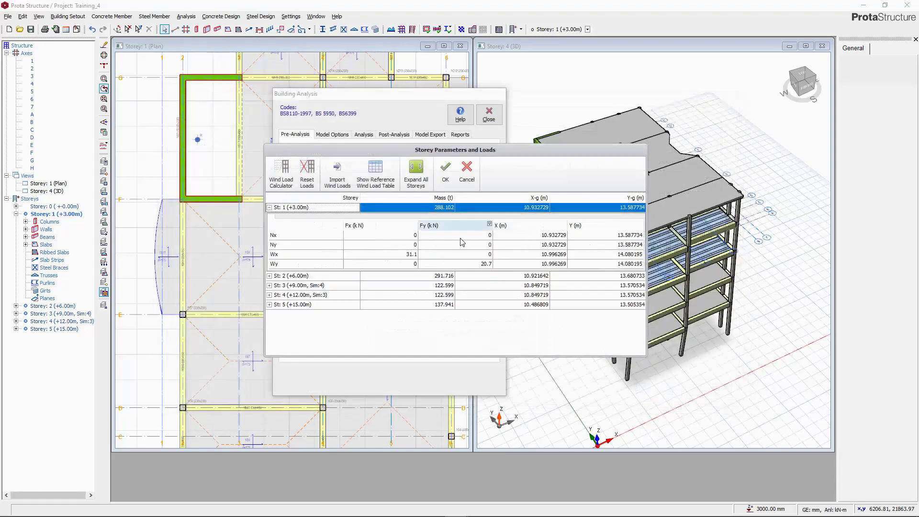
left_click(269, 208)
left_click(445, 173)
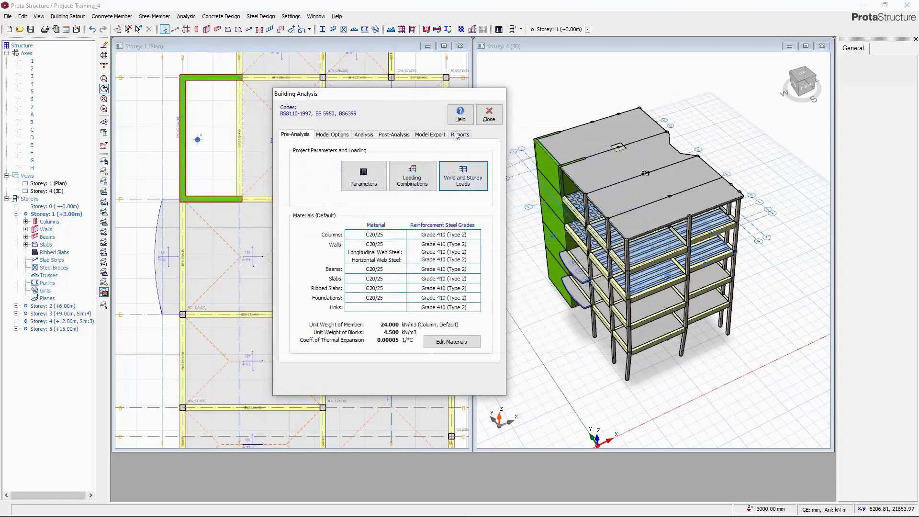
Apply C20/25 concrete and Grade 410 (Type 2) rebar to all storey columns.
left_click(444, 344)
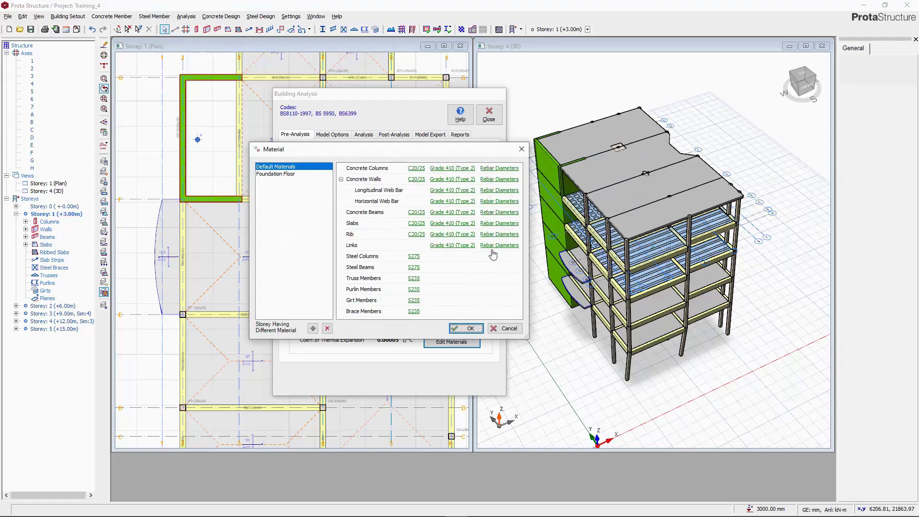
left_click(413, 170)
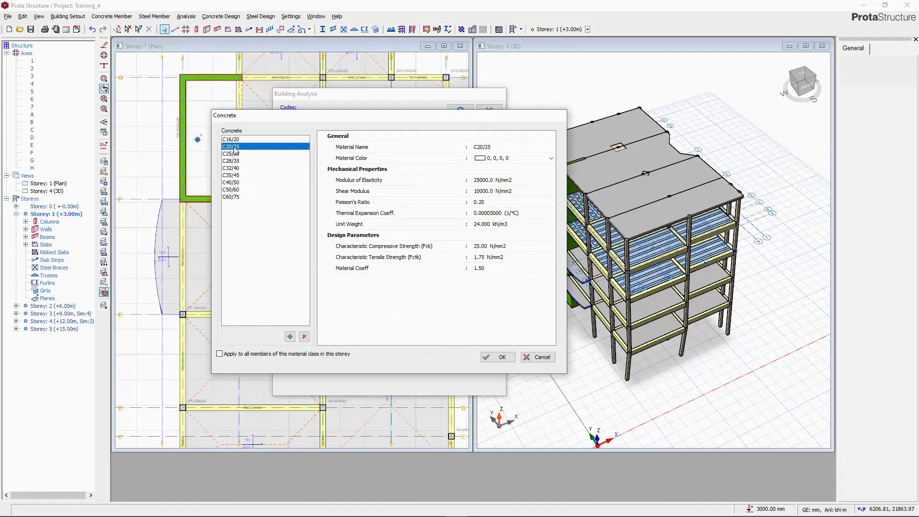
left_click(232, 355)
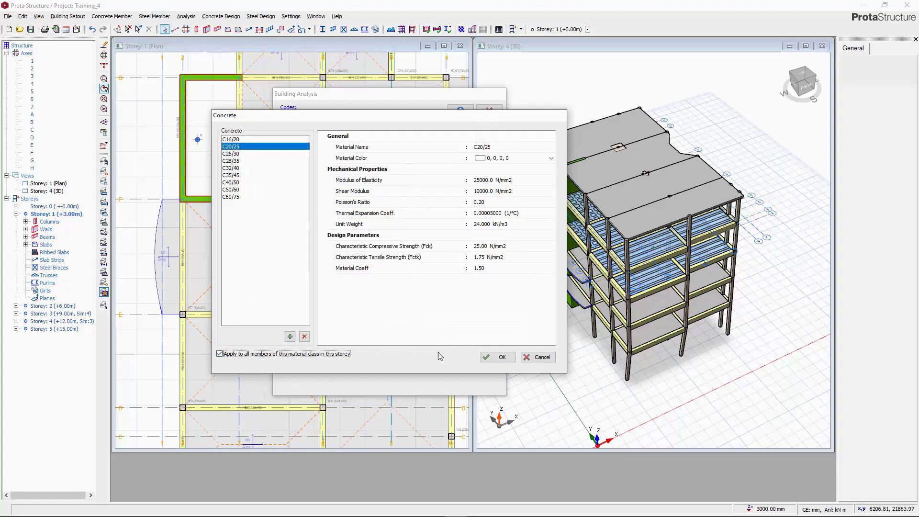
left_click(498, 357)
left_click(447, 170)
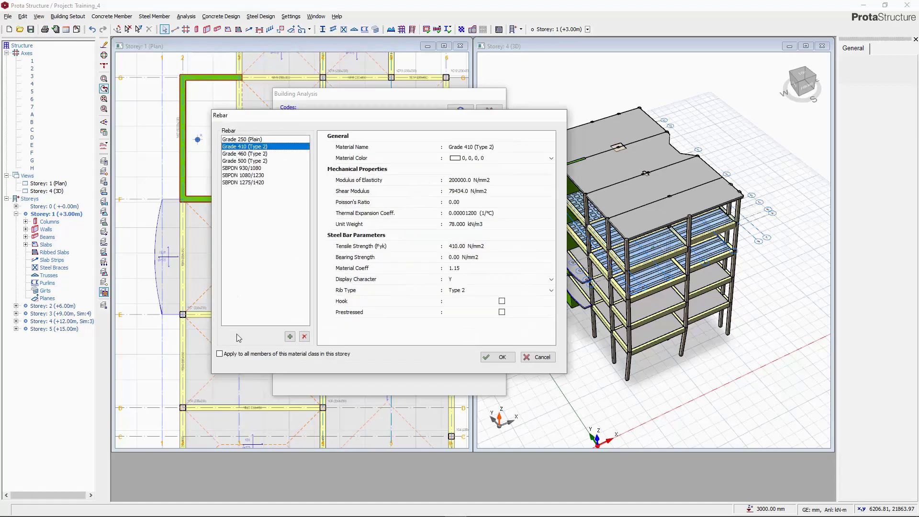
left_click(243, 356)
left_click(495, 359)
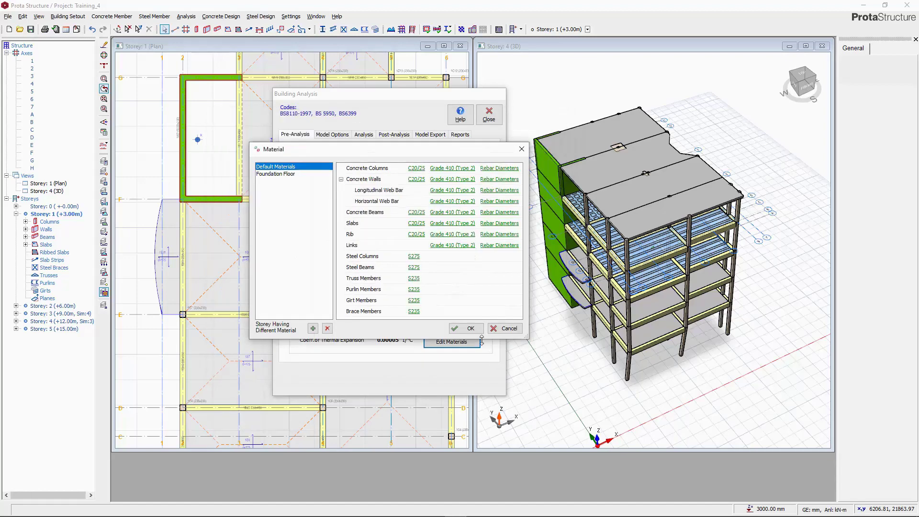
Limit column bar diameters to Y16, Y20 and Y25.
left_click(489, 170)
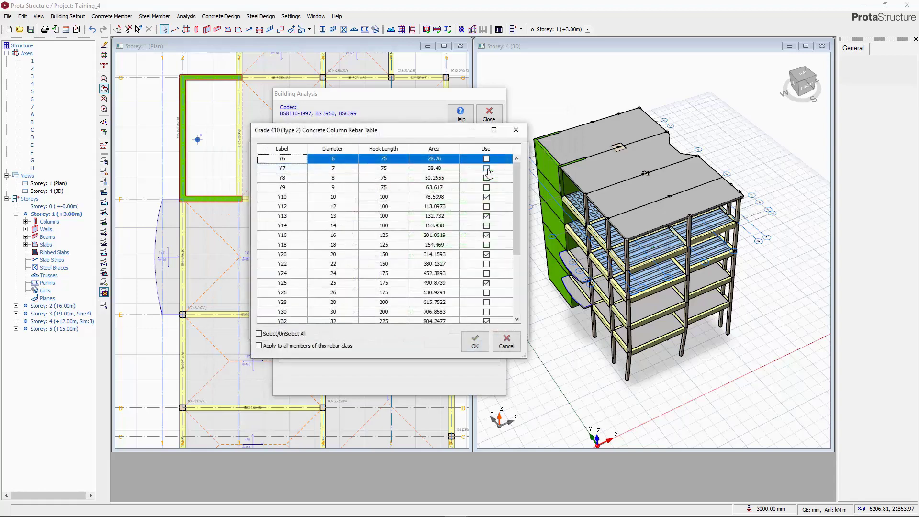
left_click(282, 334)
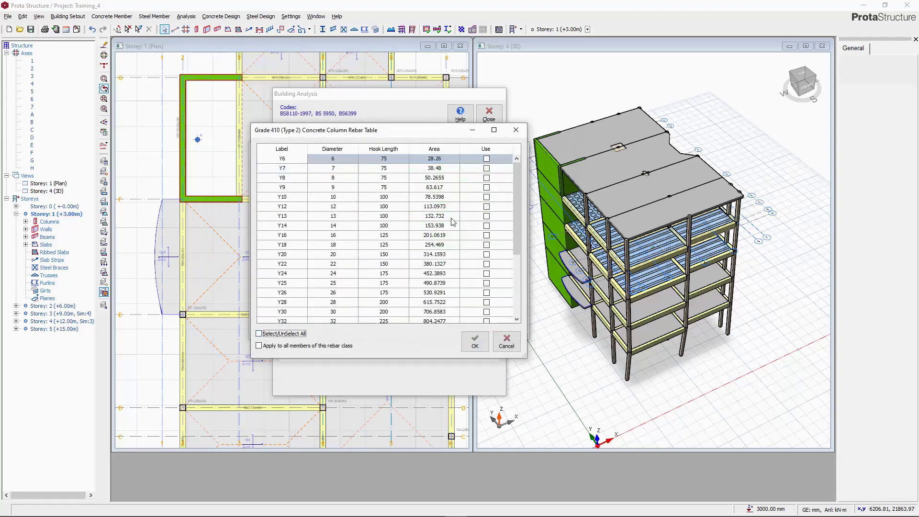
left_click(487, 236)
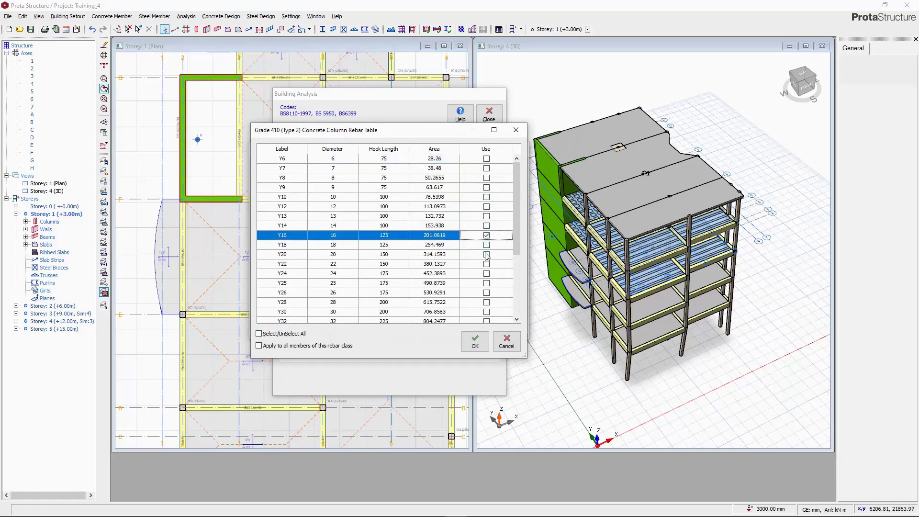
left_click(486, 254)
left_click(487, 283)
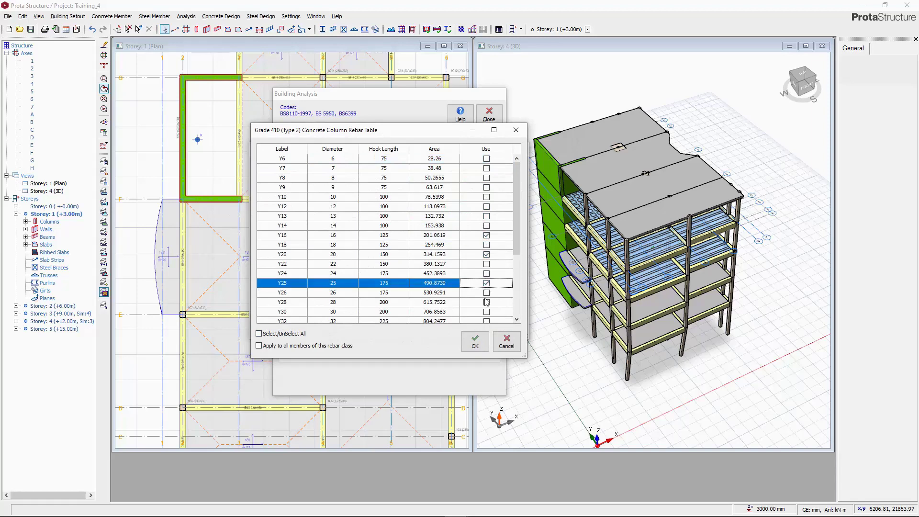
left_click(473, 342)
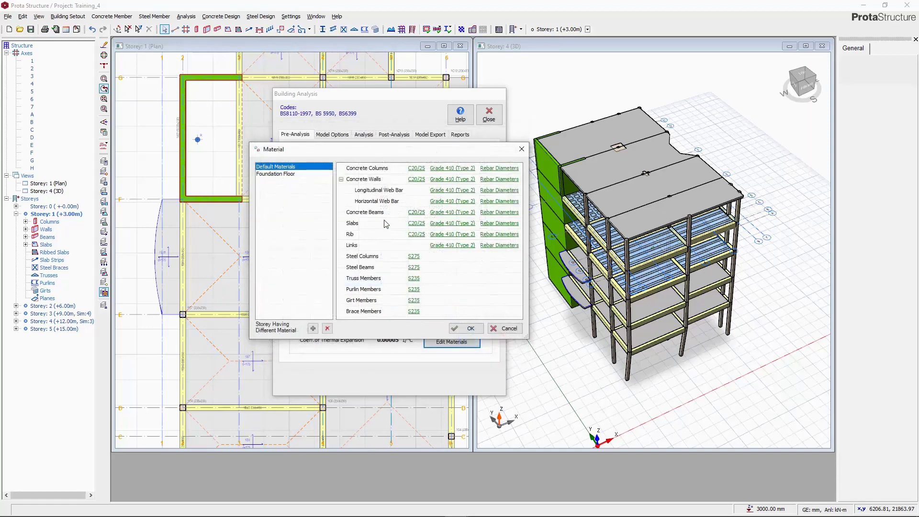
Limit concrete shear wall bar diameters to Y12 and Y16.
left_click(492, 179)
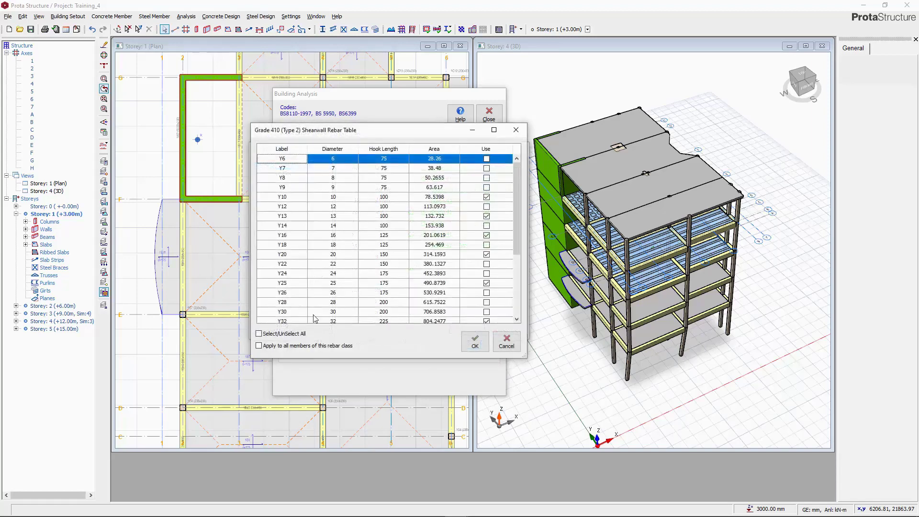
left_click(271, 334)
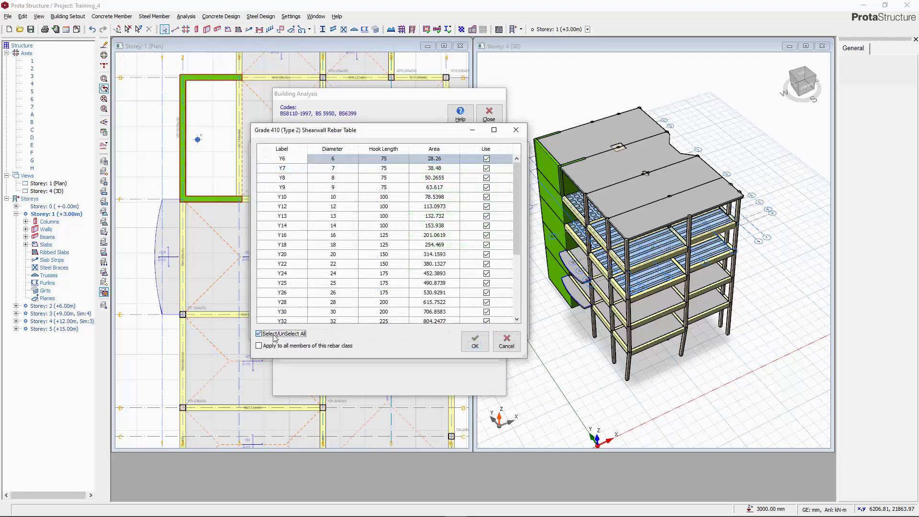
left_click(486, 207)
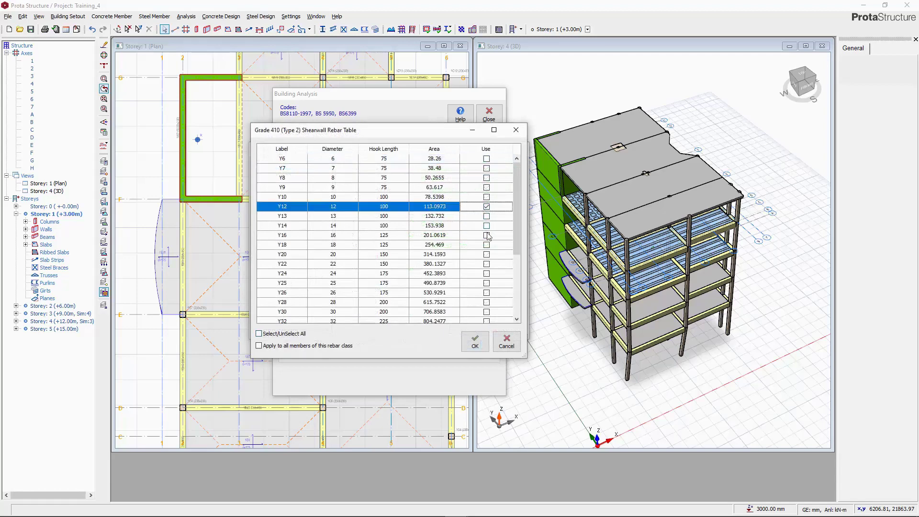
left_click(486, 235)
left_click(475, 341)
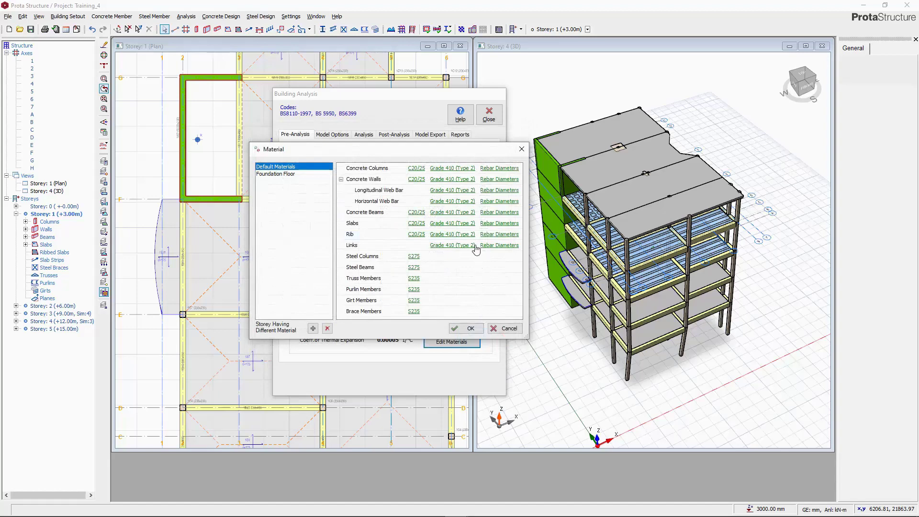
Limit concrete beam bar diameters to Y16, Y20 and Y25.
left_click(491, 213)
left_click(284, 333)
left_click(284, 334)
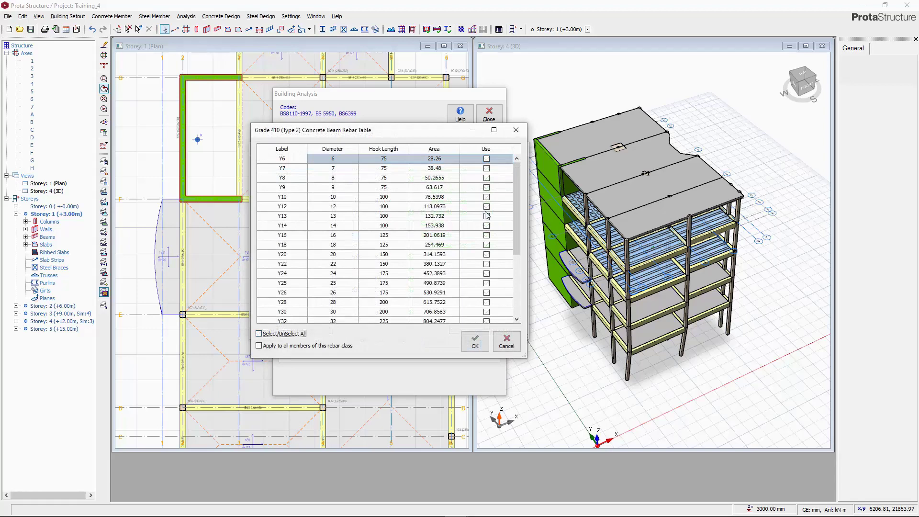
left_click(488, 228)
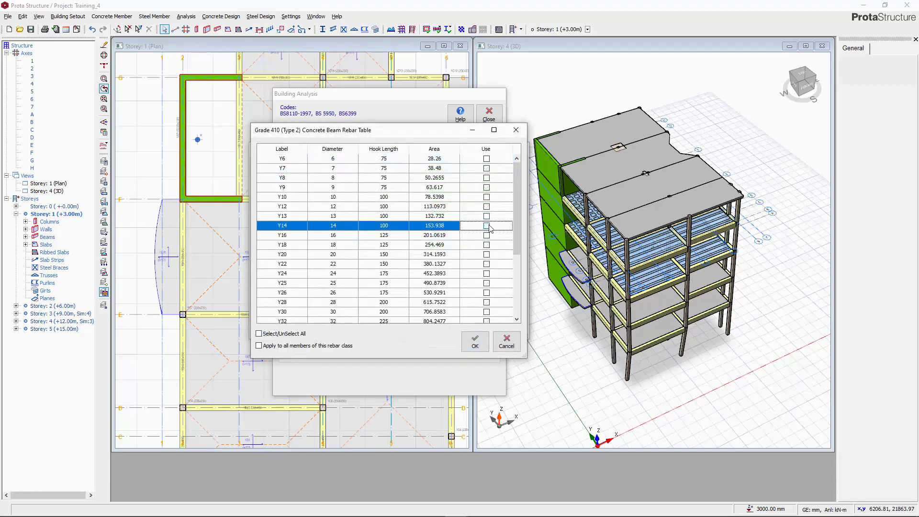
left_click(487, 236)
left_click(487, 255)
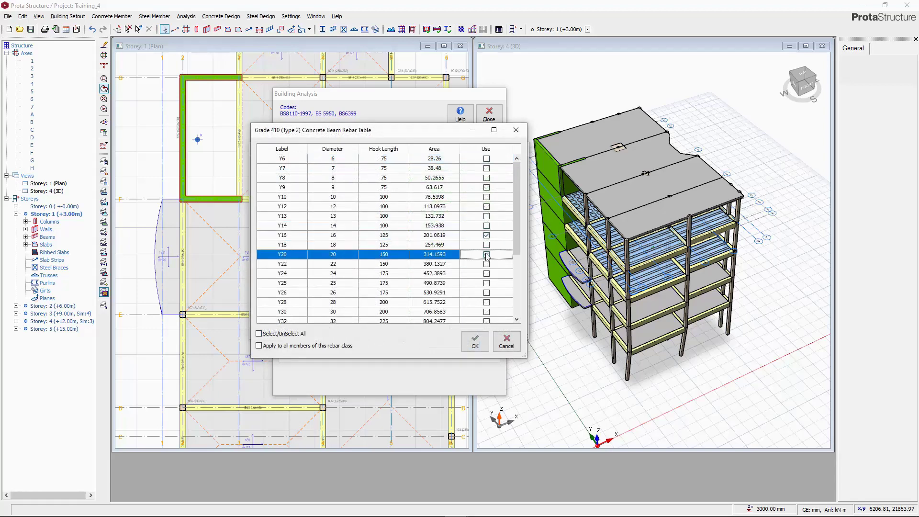
left_click(488, 284)
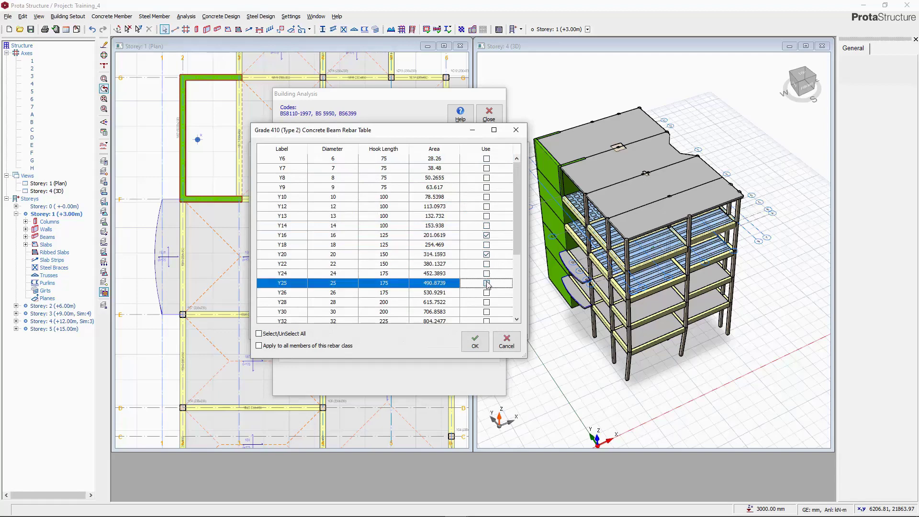
left_click(475, 342)
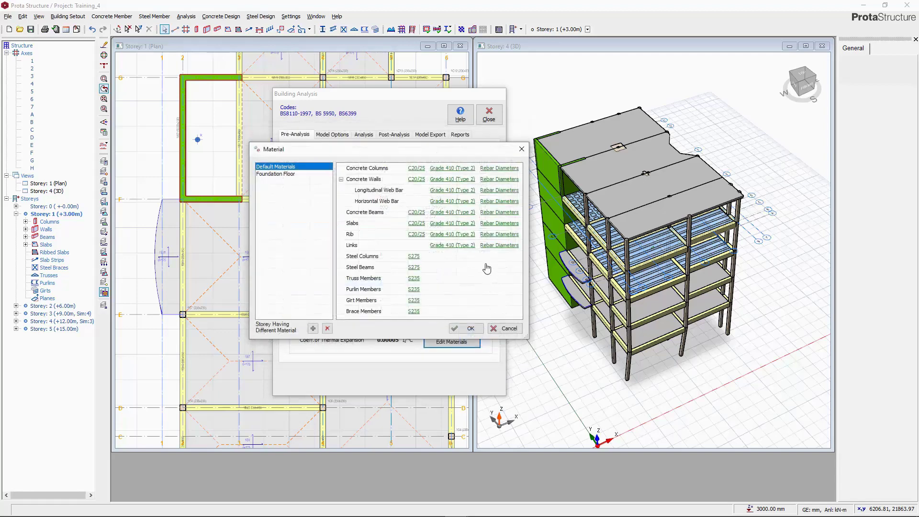
Limit rib bar diameters to Y10 and Y12.
left_click(496, 238)
left_click(288, 334)
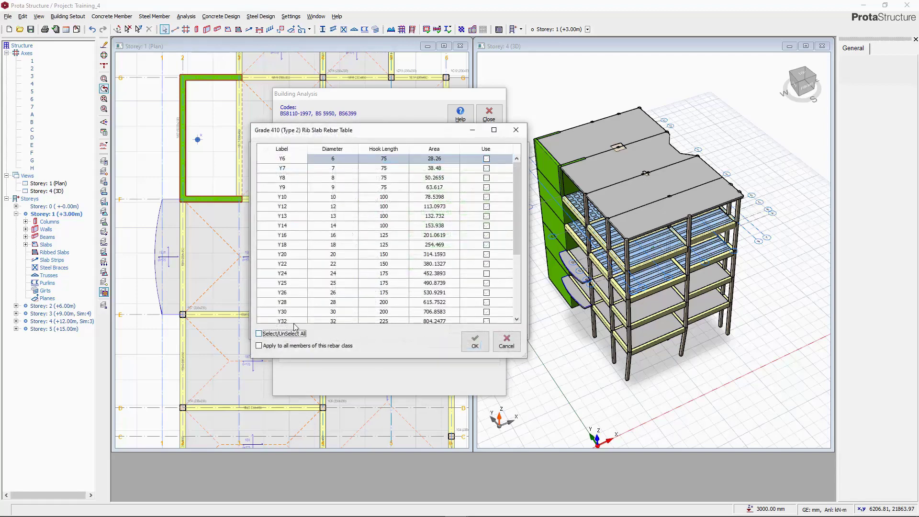
left_click(487, 197)
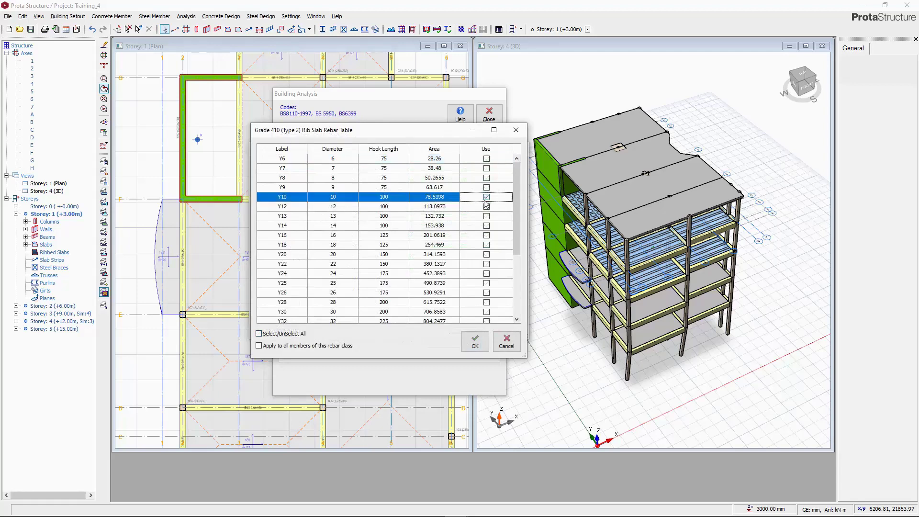
left_click(481, 211)
left_click(475, 341)
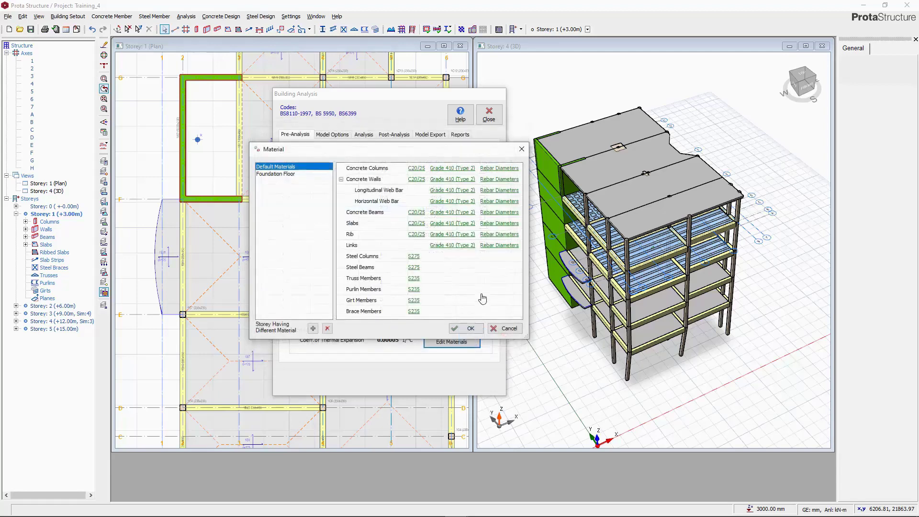
Limit link bars to Y10 and display the Foundation Floor materials.
left_click(498, 245)
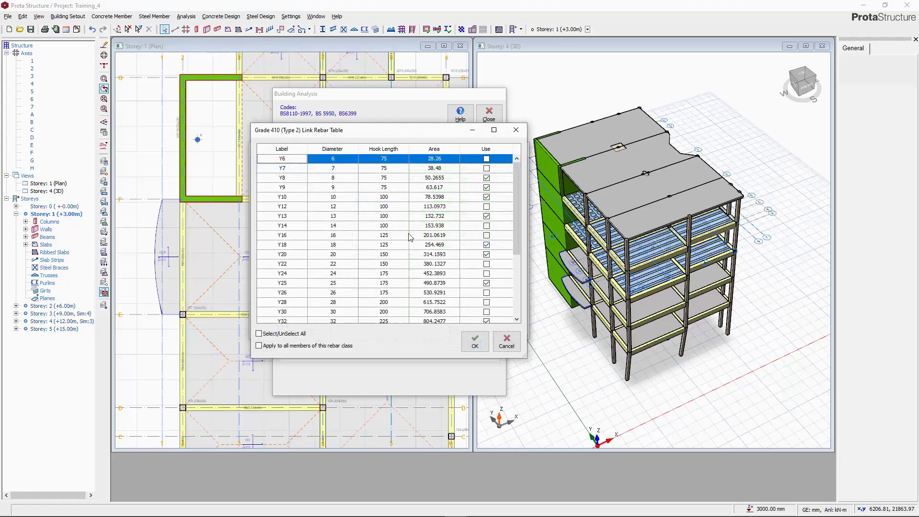
left_click(284, 335)
left_click(284, 334)
left_click(487, 197)
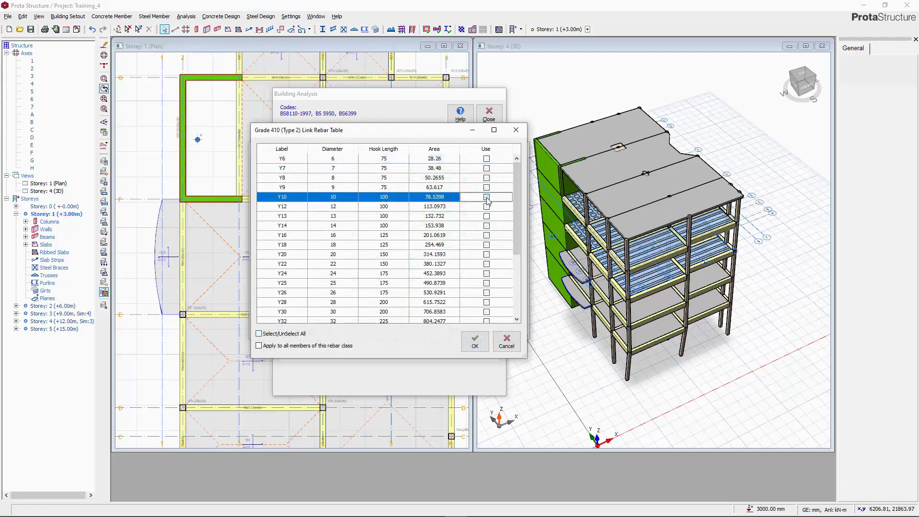
left_click(476, 343)
left_click(272, 175)
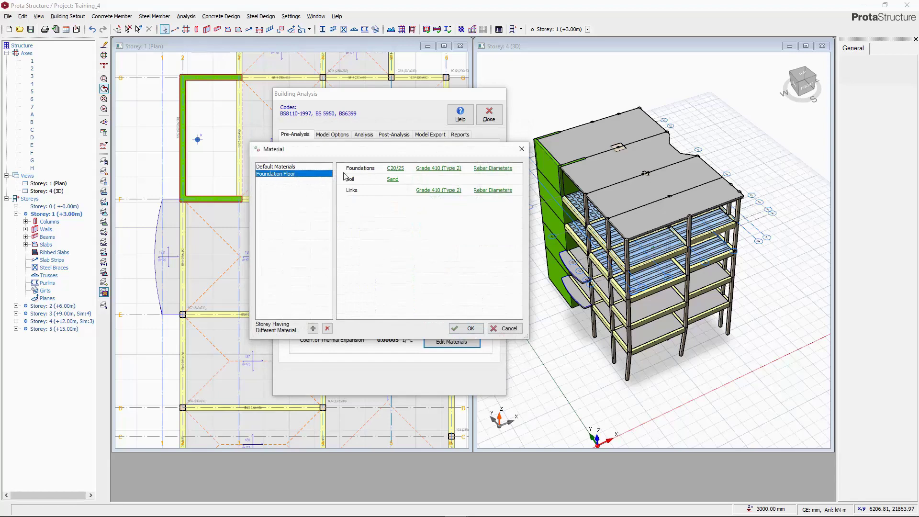
Restrict foundation bars to Y12 and Y16, keep link diameters unchanged, and close Material.
left_click(499, 171)
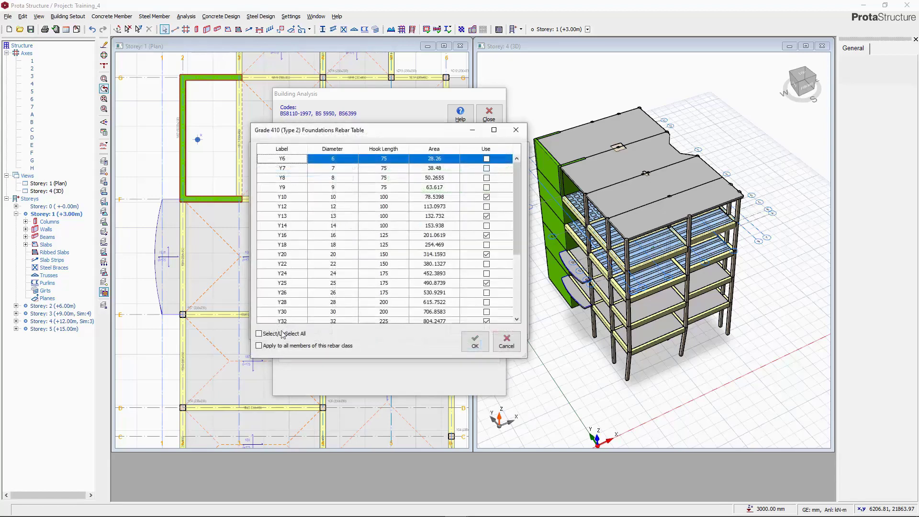
left_click(282, 334)
left_click(487, 207)
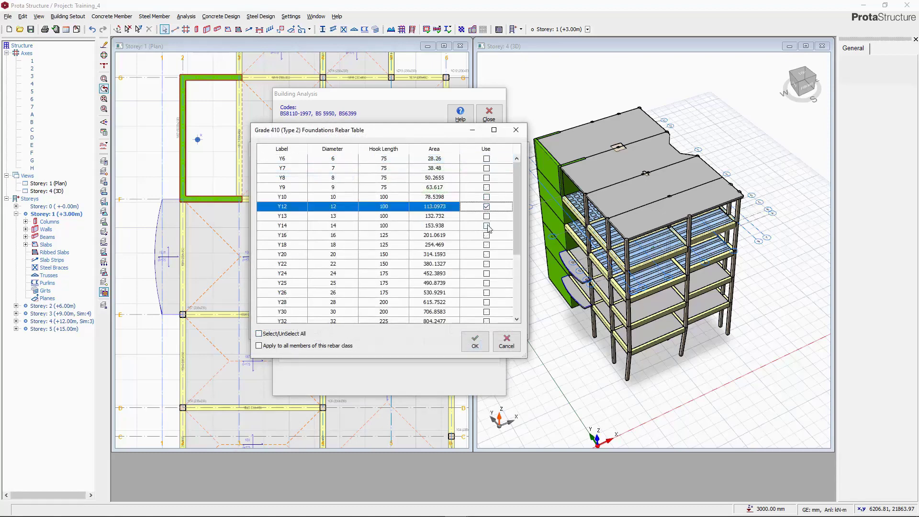
left_click(487, 236)
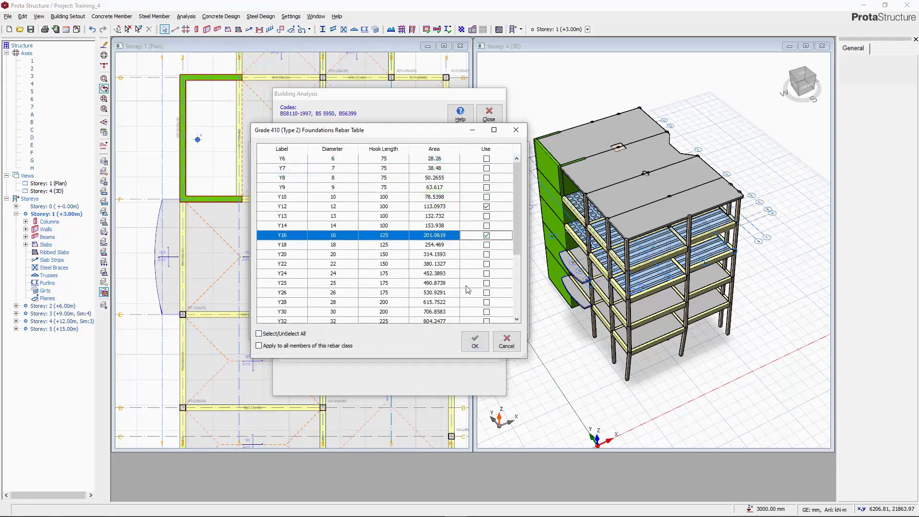
left_click(474, 341)
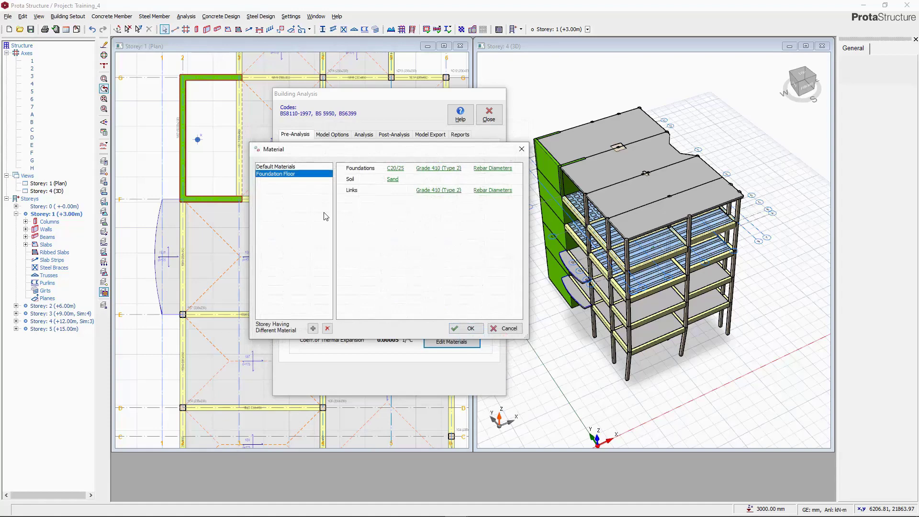
left_click(477, 192)
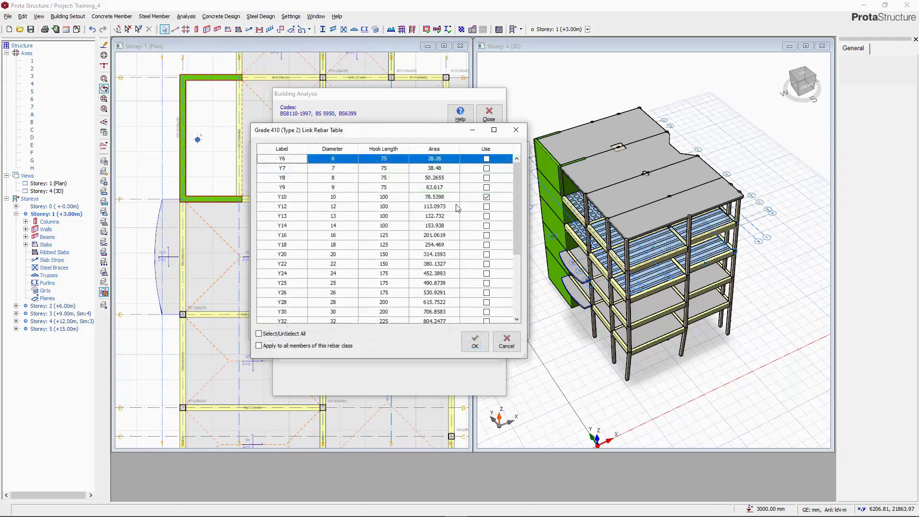
left_click(474, 341)
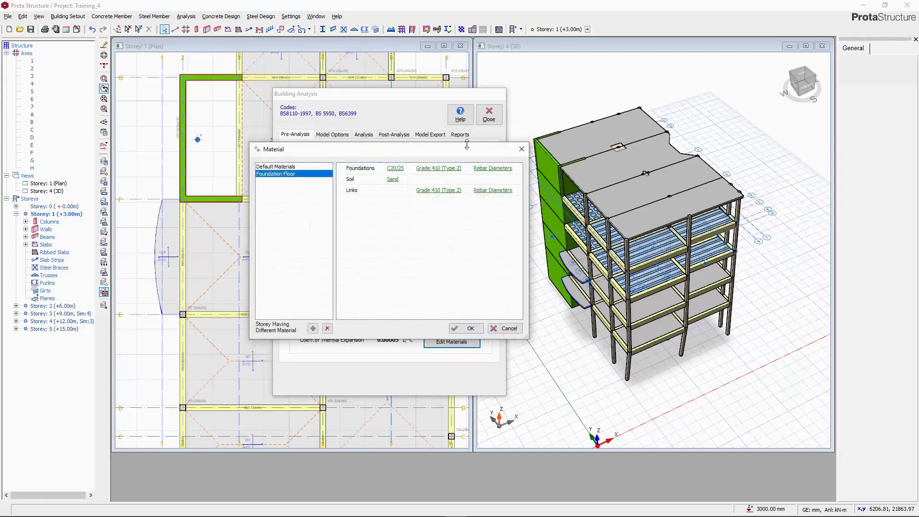
left_click(470, 330)
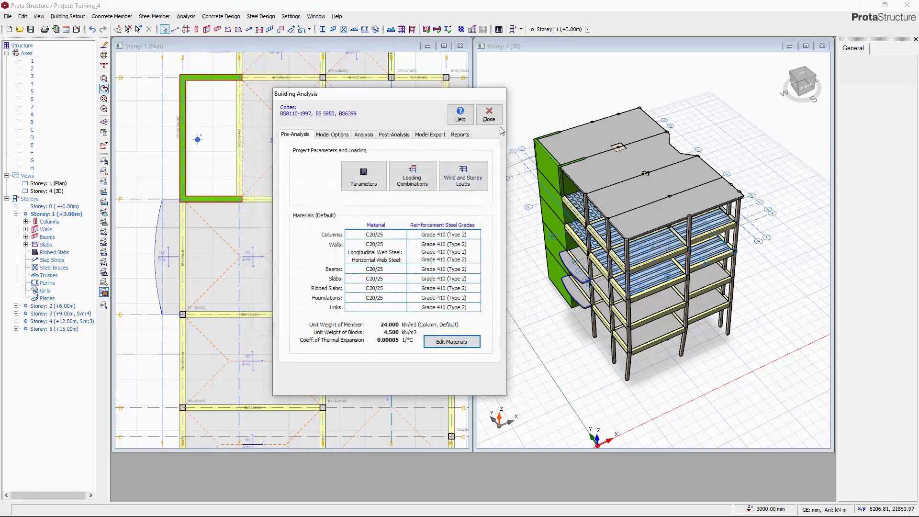
Close the Building Analysis window, make Storey 4 active, and save the project.
left_click_drag(378, 101, 450, 104)
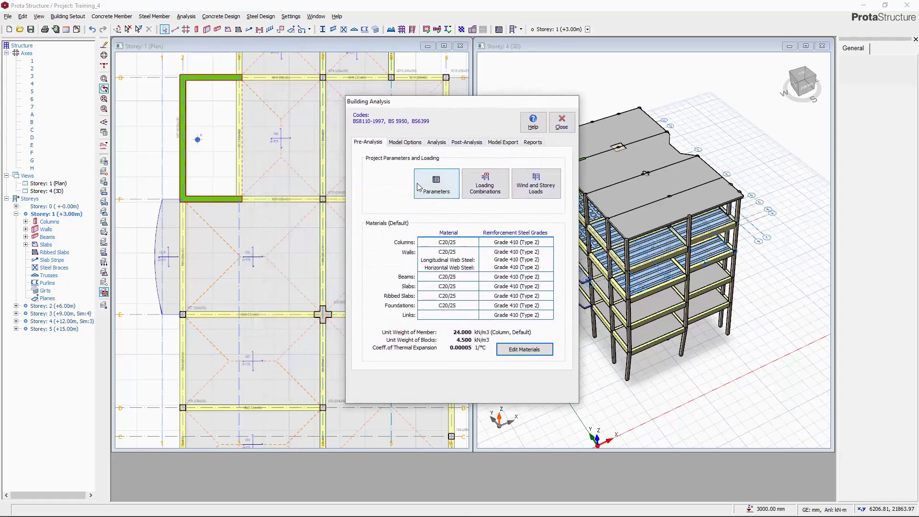
left_click(562, 122)
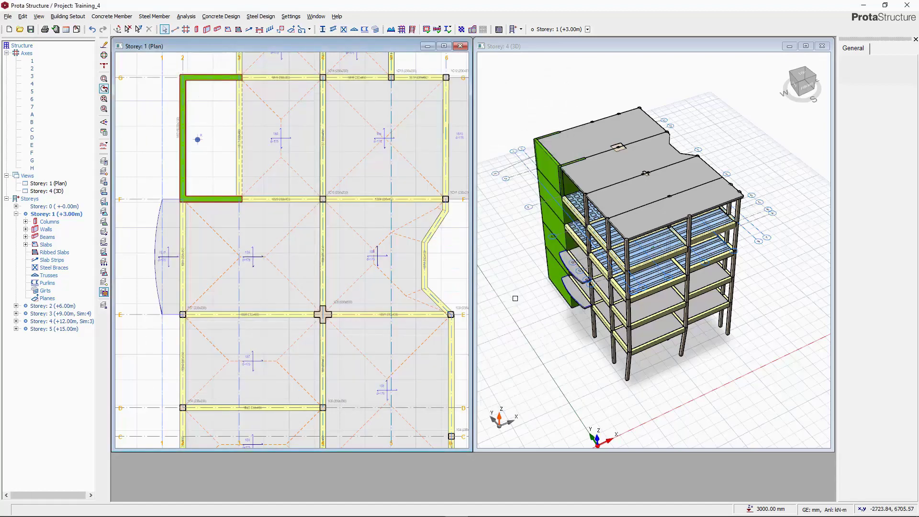
key("Page_Up")
key("Page_Up")
key("Page_Up")
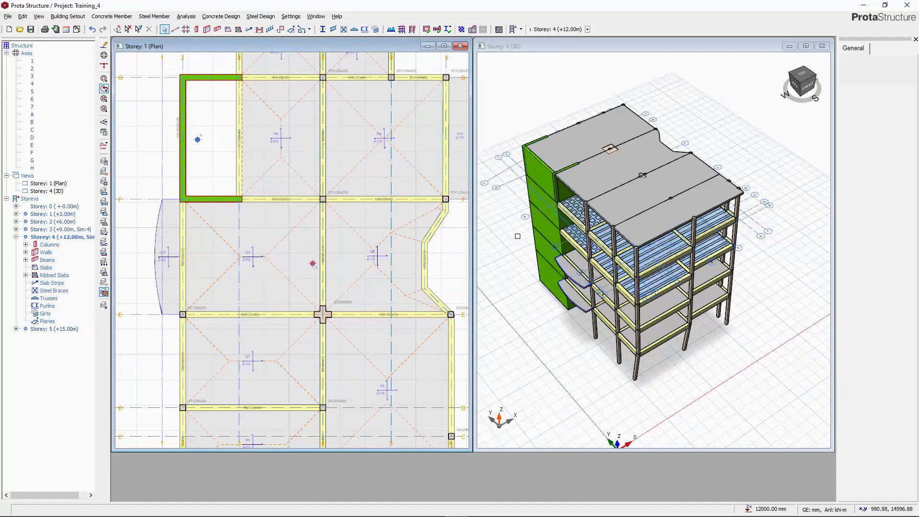
middle_click_drag(511, 262, 499, 253)
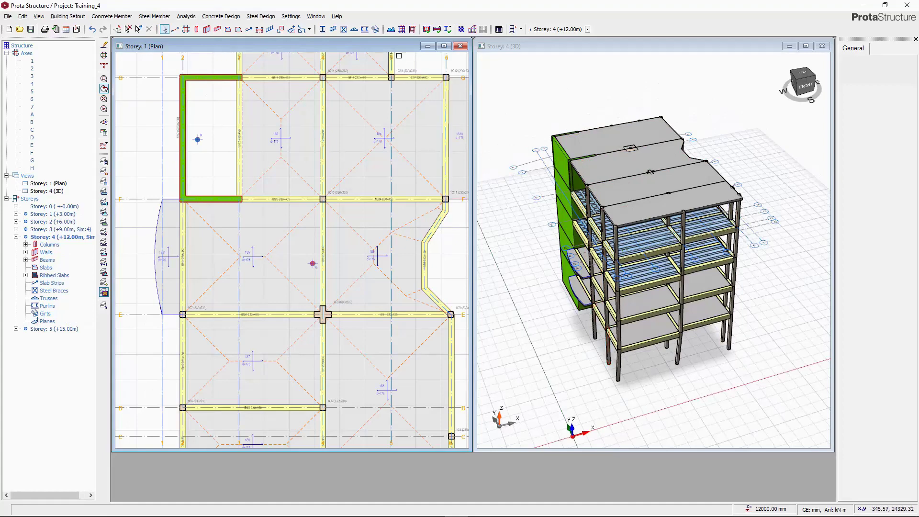
left_click(391, 29)
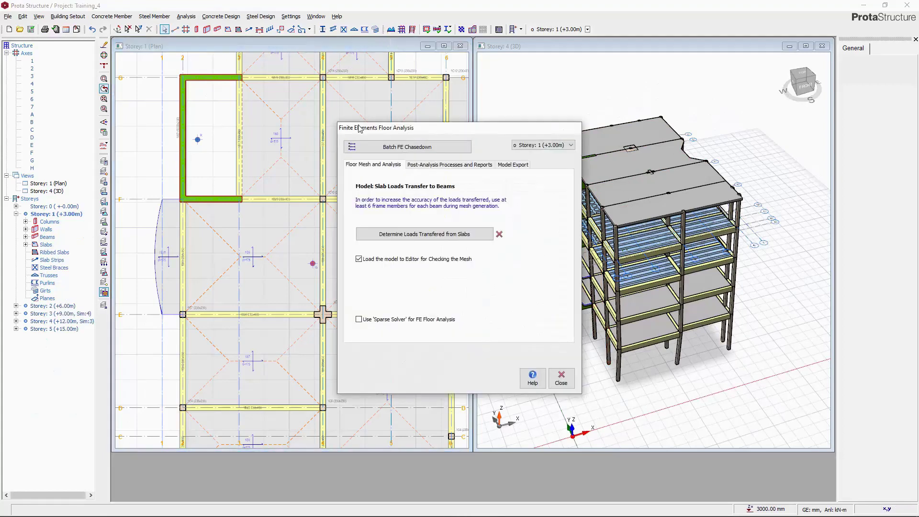
Run the batch FE chasedown, confirming beam load decomposition for all storeys.
left_click(384, 149)
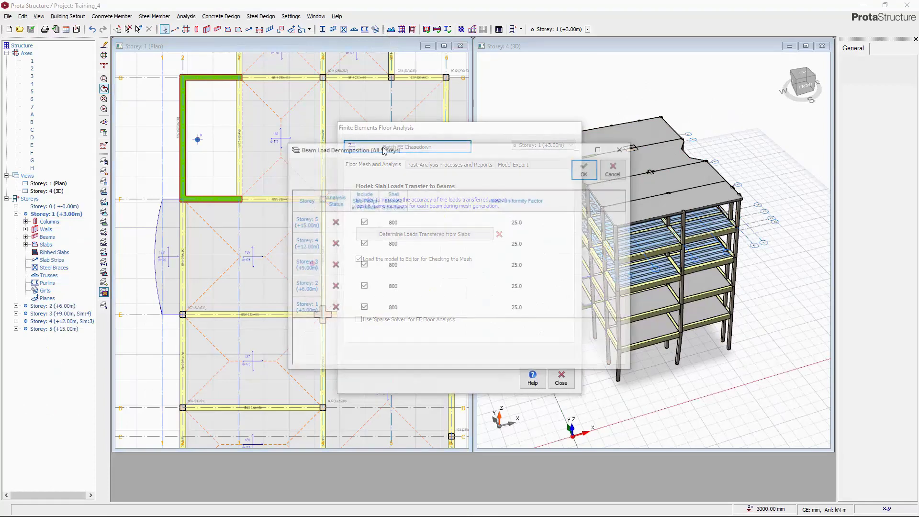
left_click(588, 174)
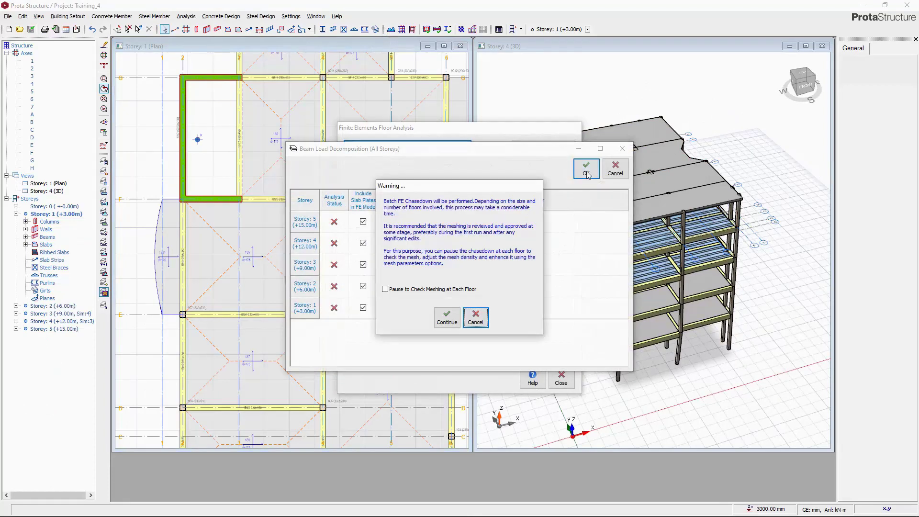
left_click(450, 321)
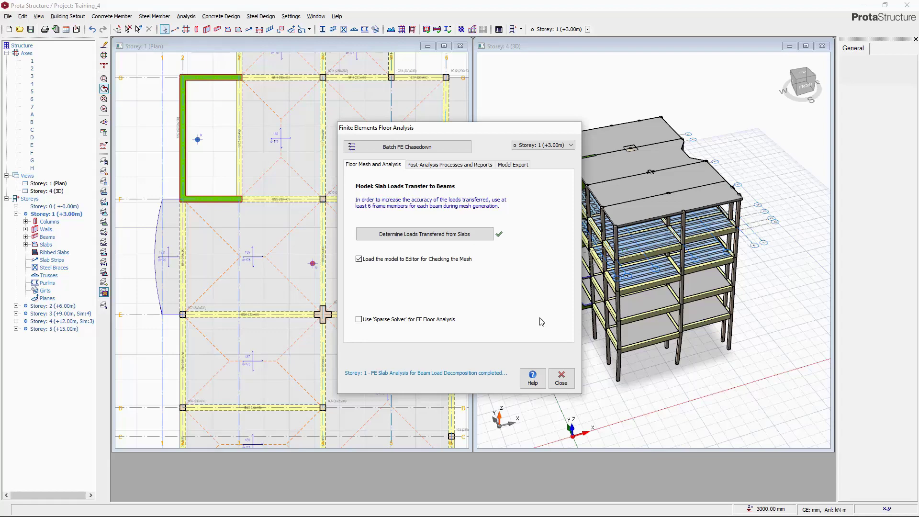
Close the floor analysis window and apply the FE slab load method to all beams.
left_click(564, 377)
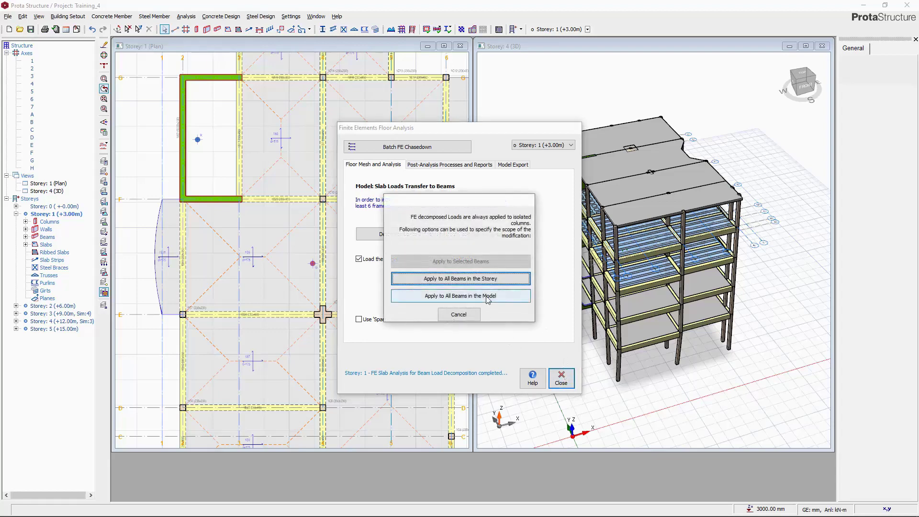
left_click(486, 297)
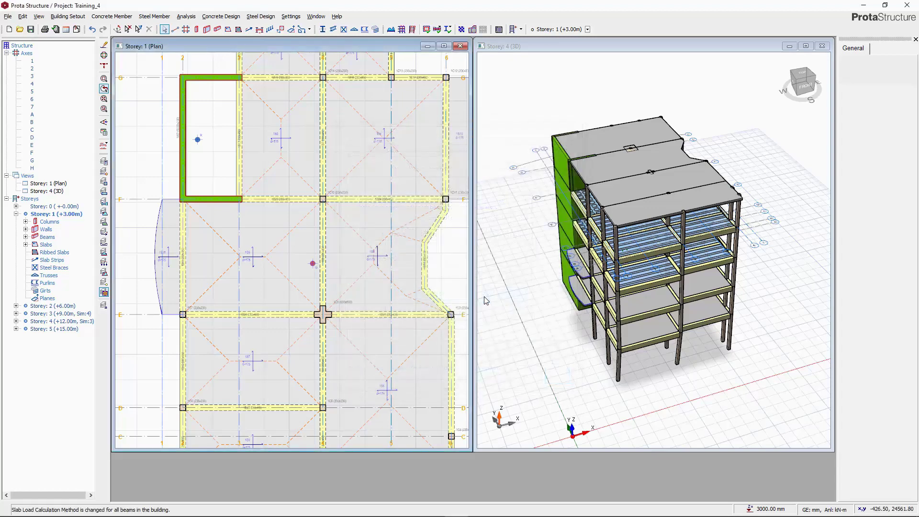
scroll(521, 219, "down", 3)
Make Storey 4 the active storey.
left_click(522, 218)
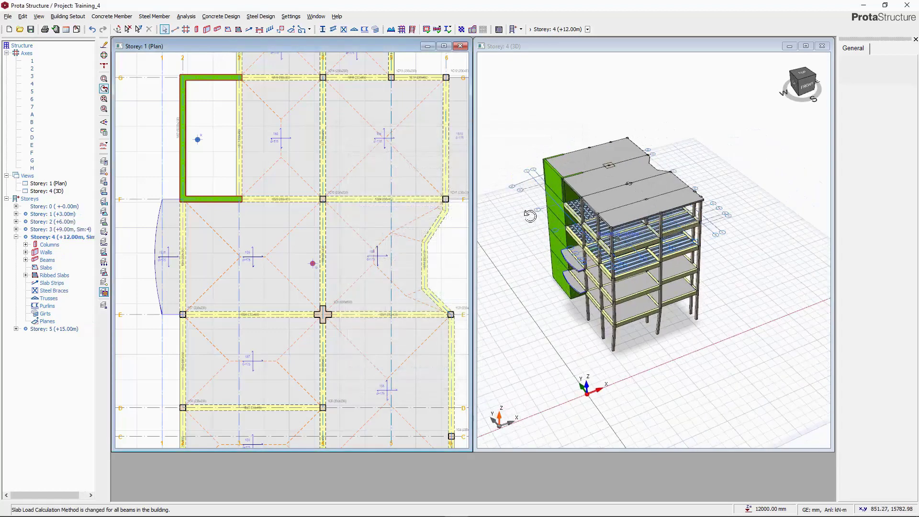
scroll(542, 131, "down", 2)
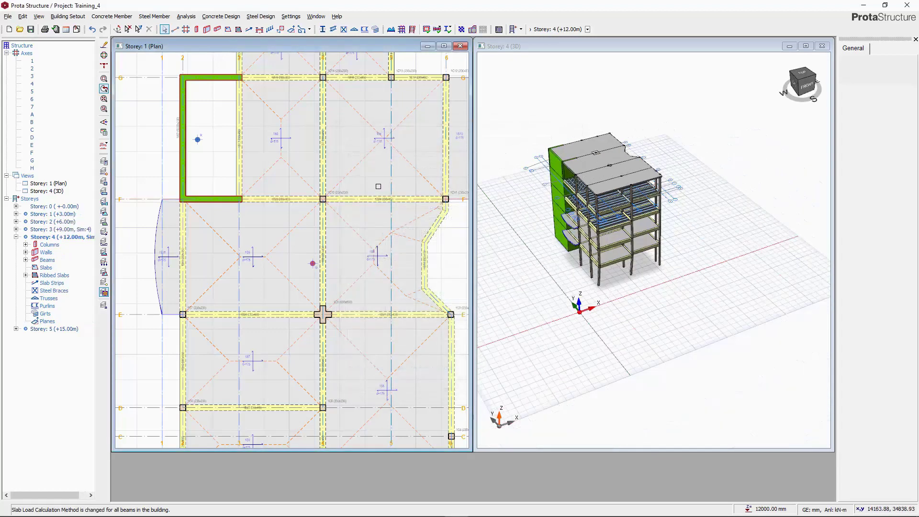
scroll(378, 187, "down", 5)
scroll(359, 192, "up", 2)
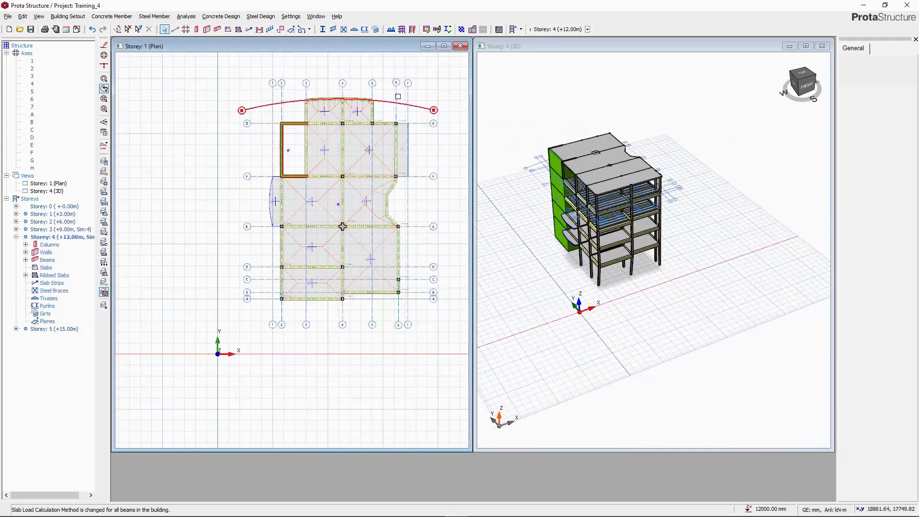
middle_click_drag(378, 103, 373, 126)
scroll(374, 185, "down", 1)
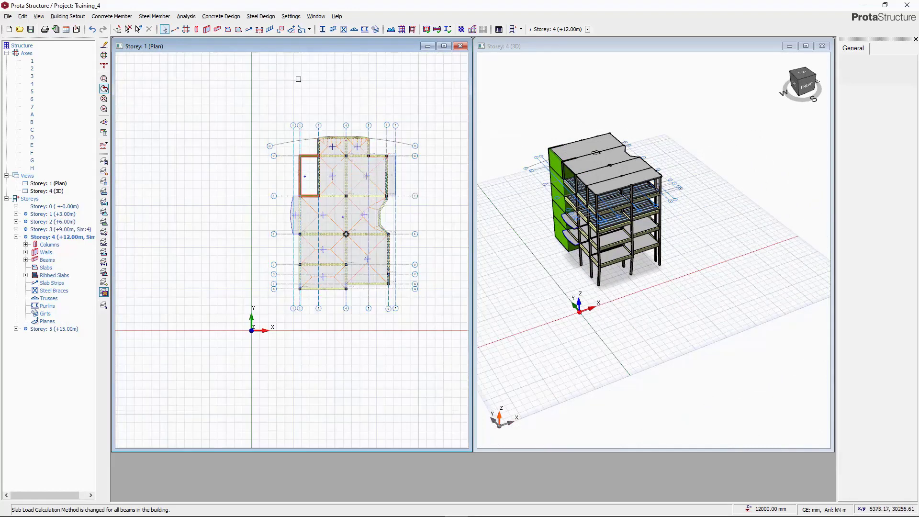
Run the static building analysis, acknowledge the diaphragm warnings and drift summary, then close it.
left_click(186, 16)
left_click(204, 38)
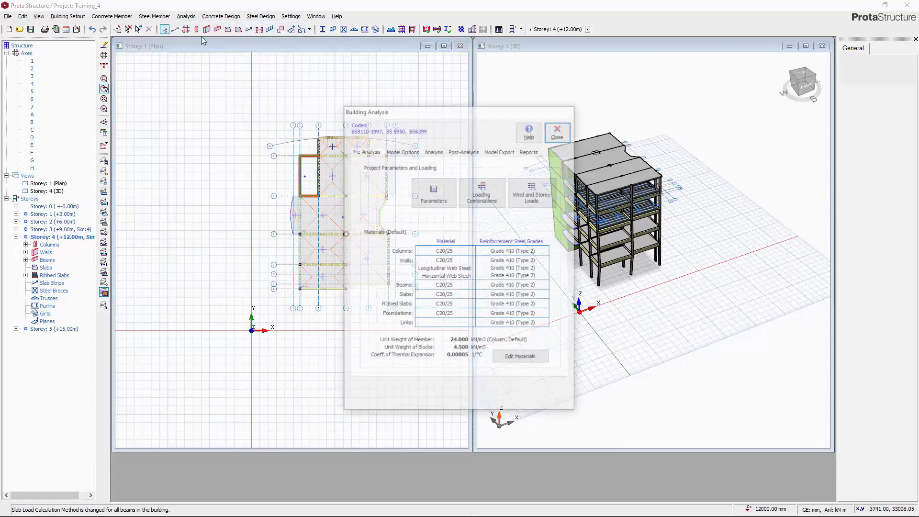
left_click(437, 153)
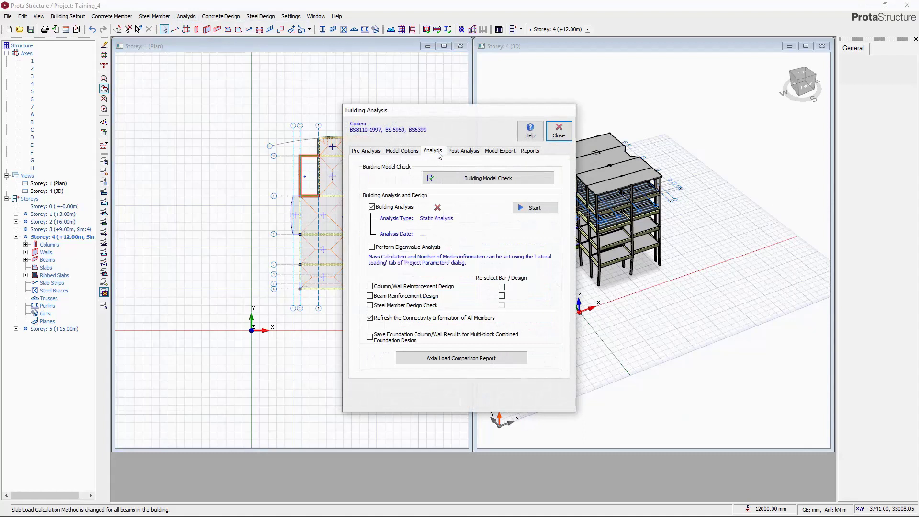
left_click(527, 211)
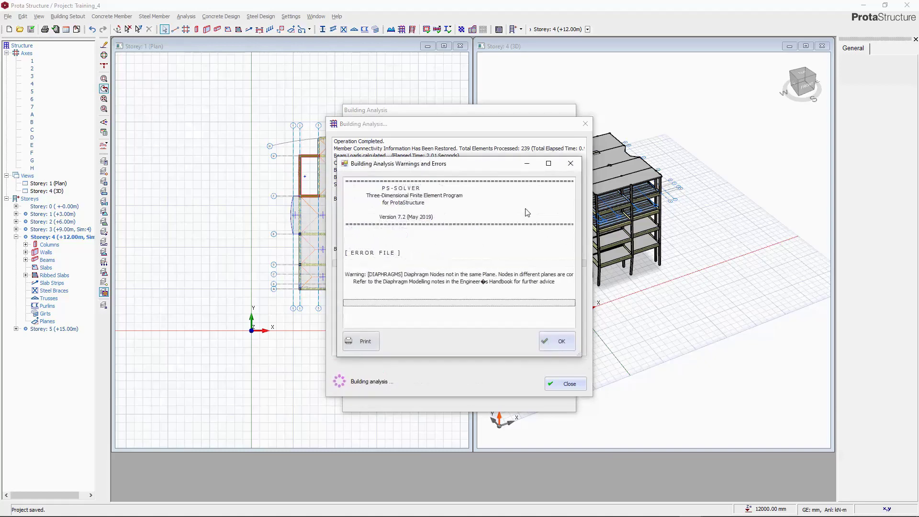
left_click(549, 341)
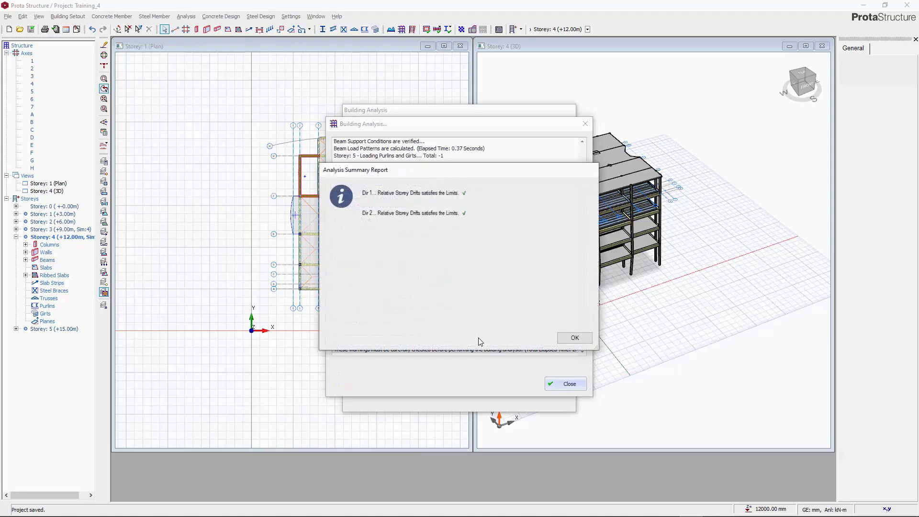
left_click(560, 338)
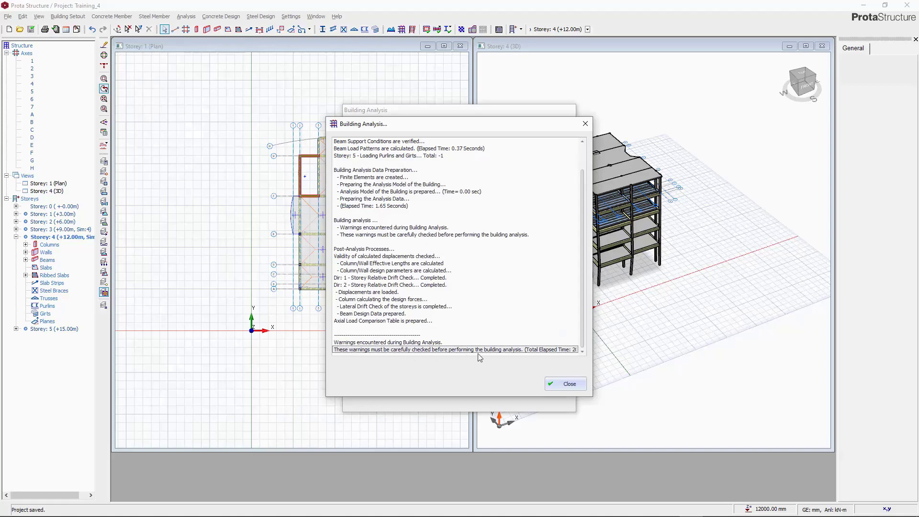
left_click(571, 384)
left_click(559, 131)
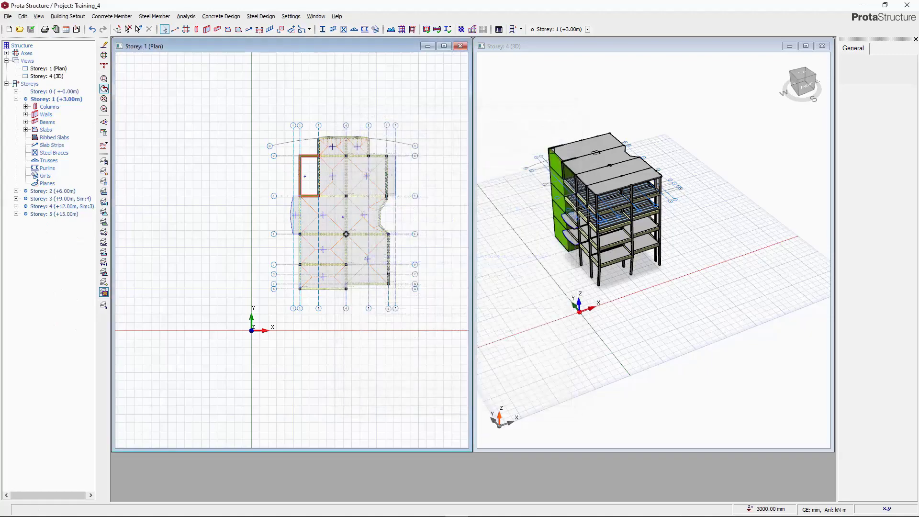
Select slabs 2S2 and 2S1 and open their property table.
left_click_drag(513, 165, 541, 220)
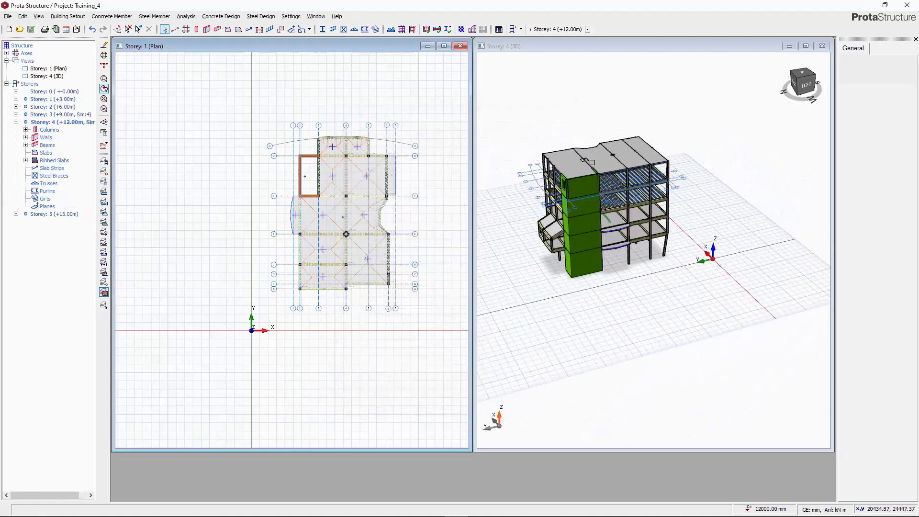
scroll(541, 228, "up", 5)
scroll(556, 216, "up", 5)
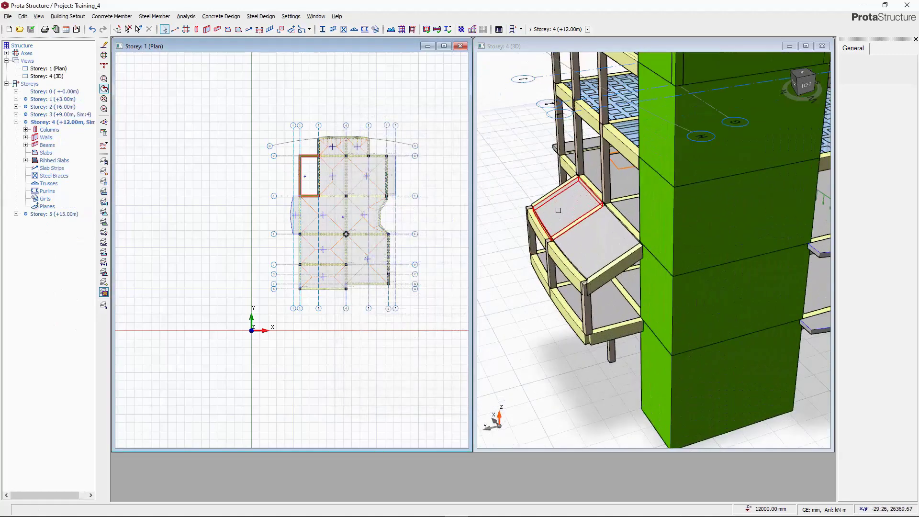
left_click(559, 210)
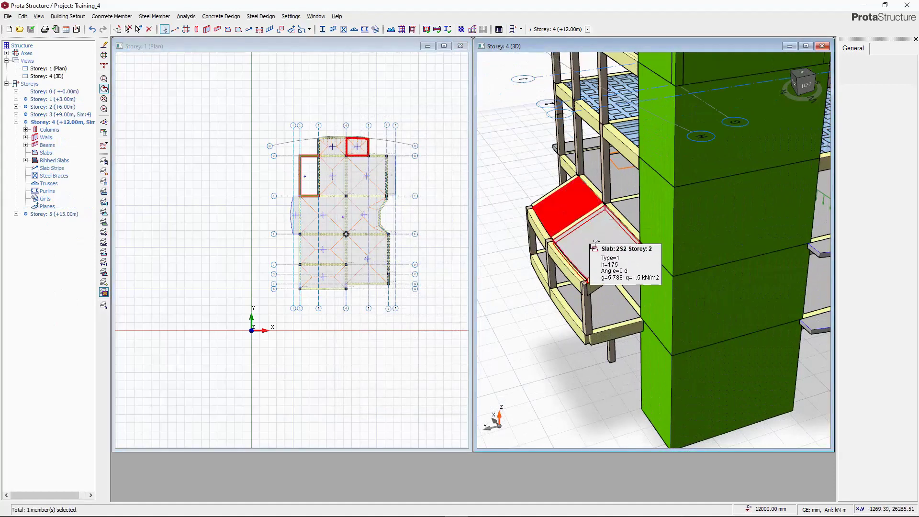
left_click(593, 248)
right_click(593, 248)
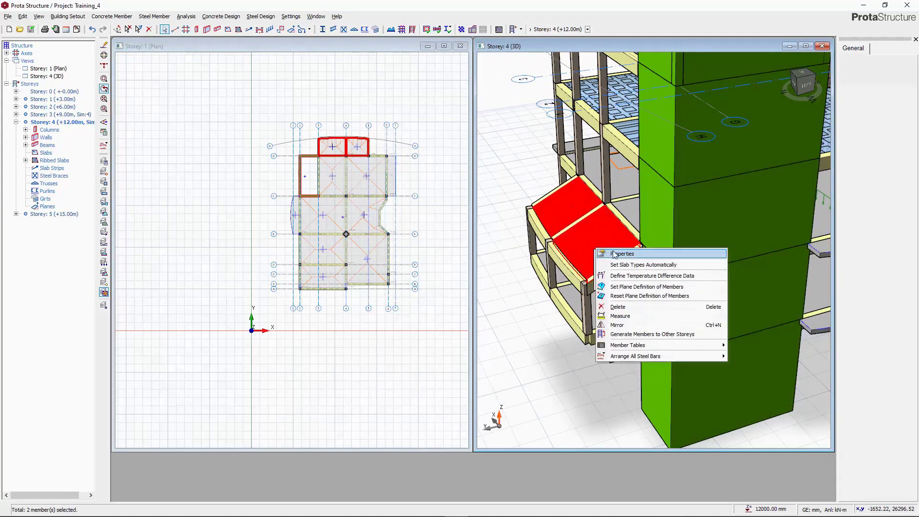
left_click(613, 251)
Mark slabs 2S2 and 2S1 as Do Not Contribute, accepting invalidated analysis results.
left_click_drag(261, 373, 349, 373)
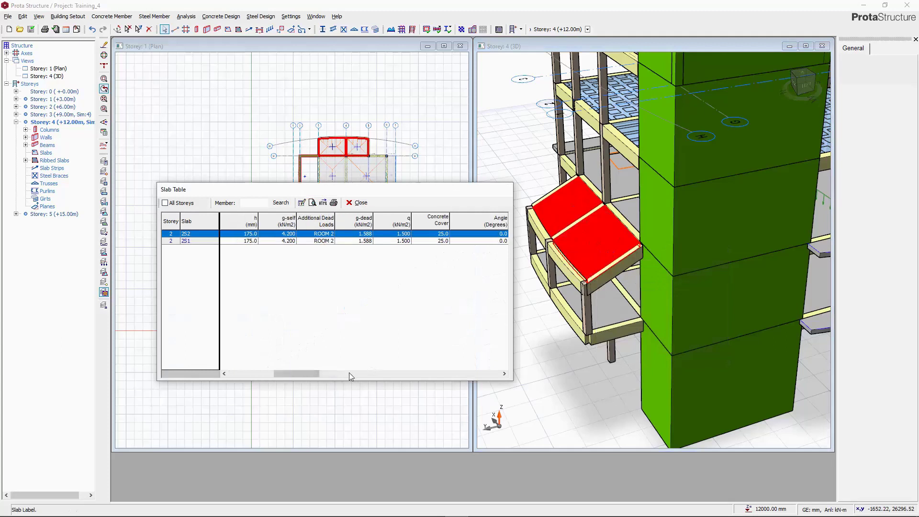
left_click(504, 374)
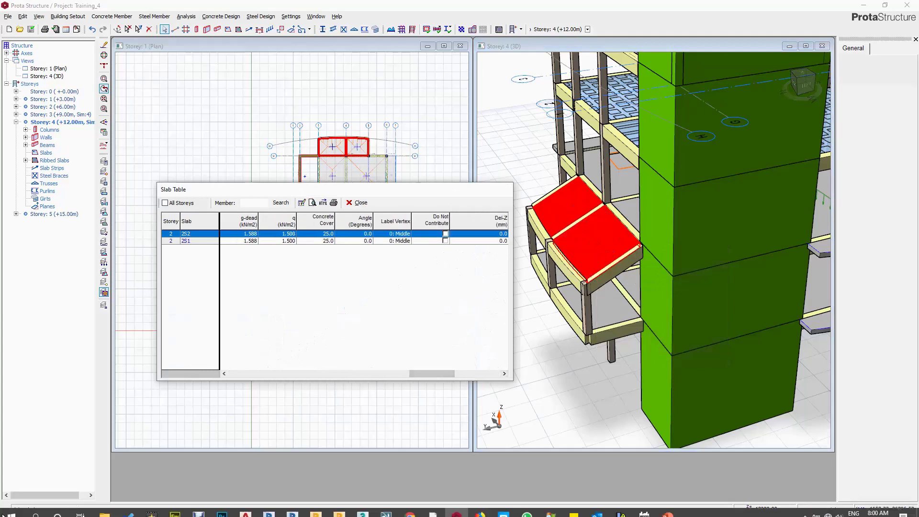
left_click(445, 234)
left_click(485, 306)
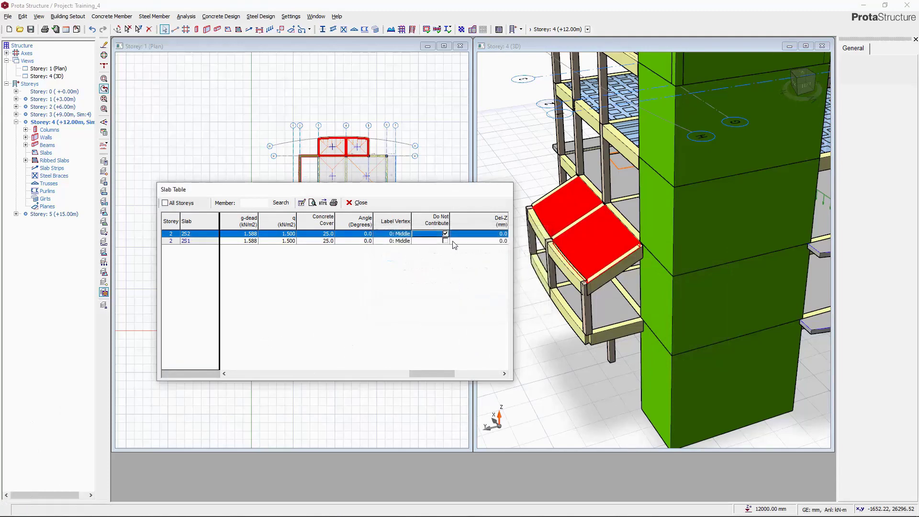
left_click(446, 241)
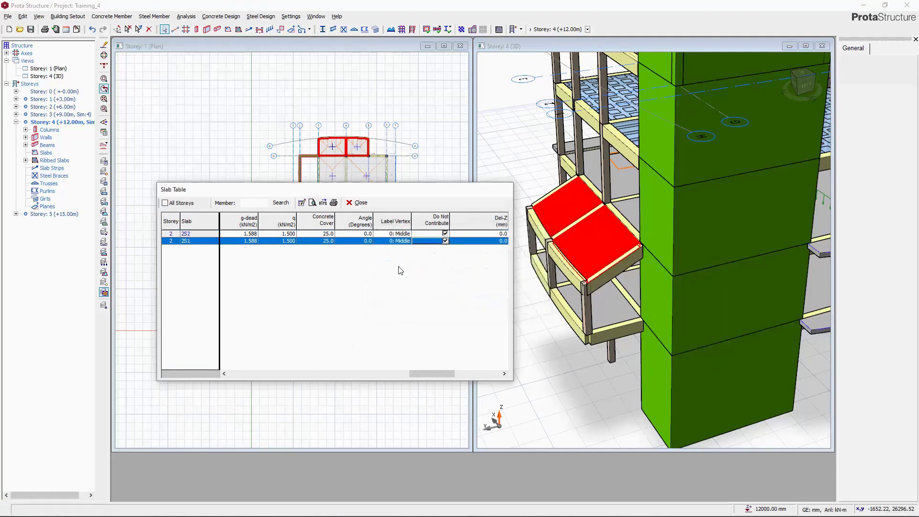
left_click(361, 203)
left_click_drag(503, 265, 547, 269)
scroll(608, 312, "down", 5)
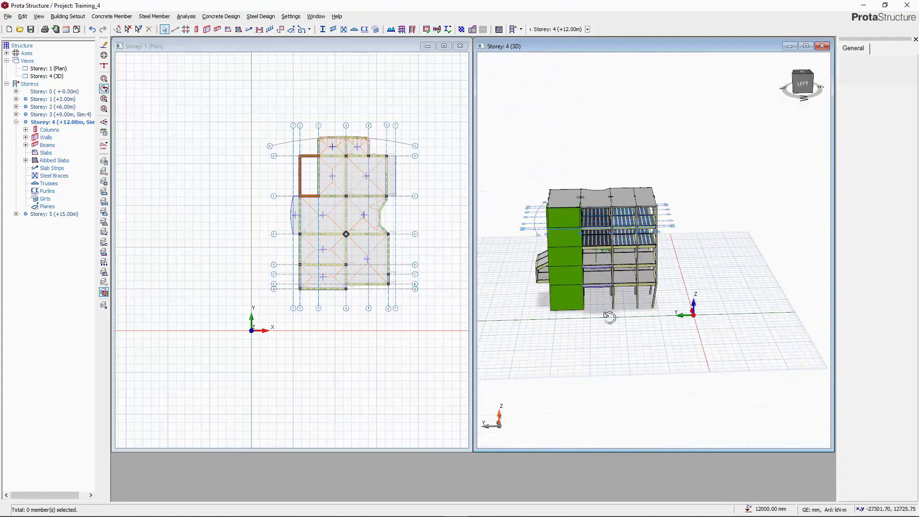
Rerun the building analysis from the toolbar's Building Analysis settings.
left_click_drag(607, 312, 589, 311)
scroll(522, 240, "up", 3)
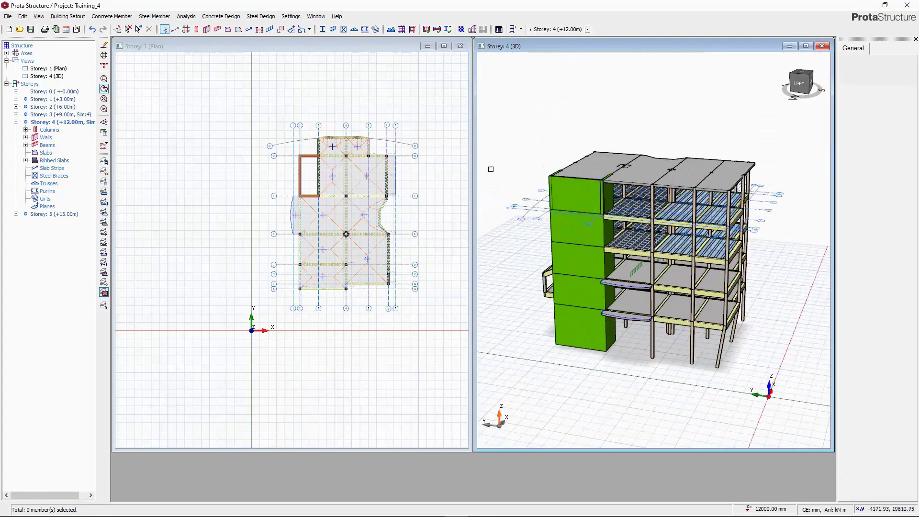
left_click(403, 32)
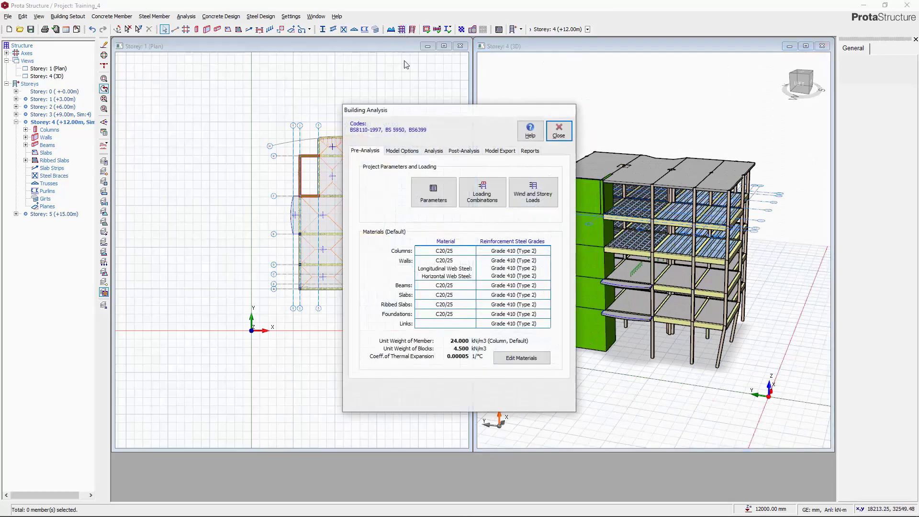
left_click(432, 151)
left_click(517, 209)
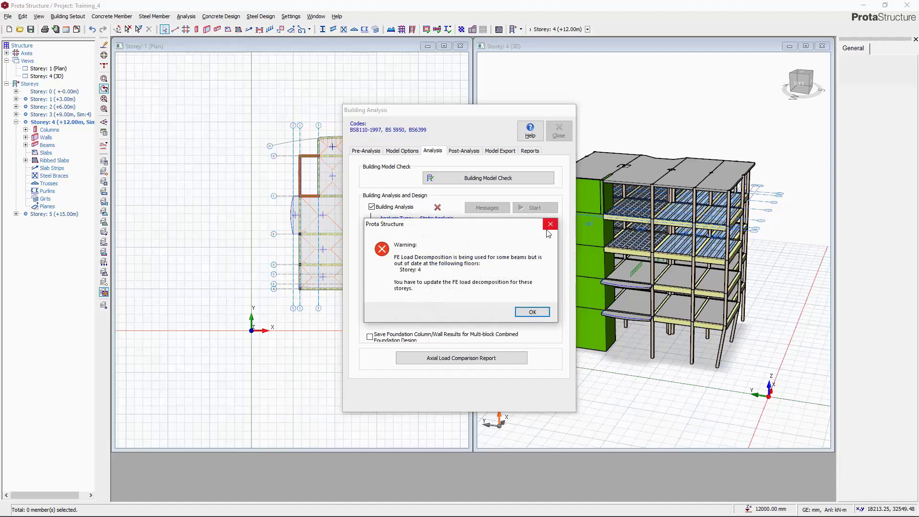
Dismiss the out-of-date FE decomposition warning, close the analysis window, and save the project.
left_click(527, 312)
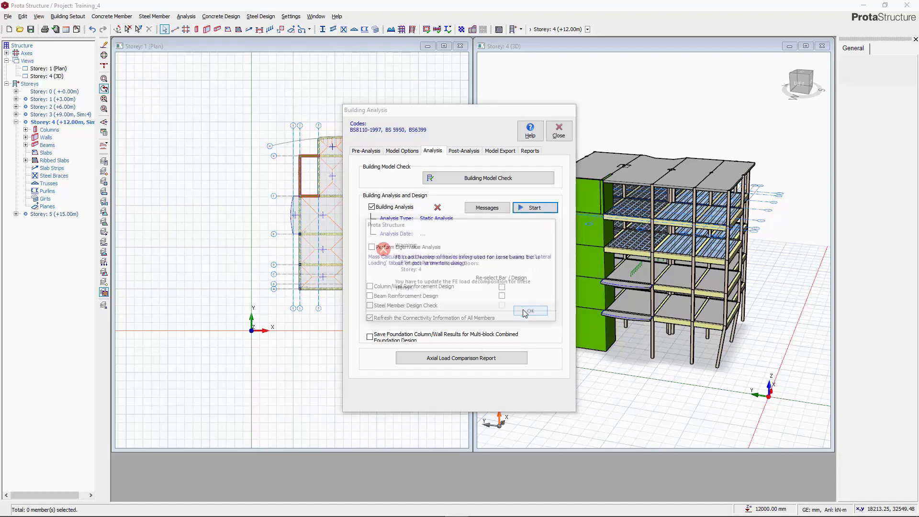
left_click(554, 138)
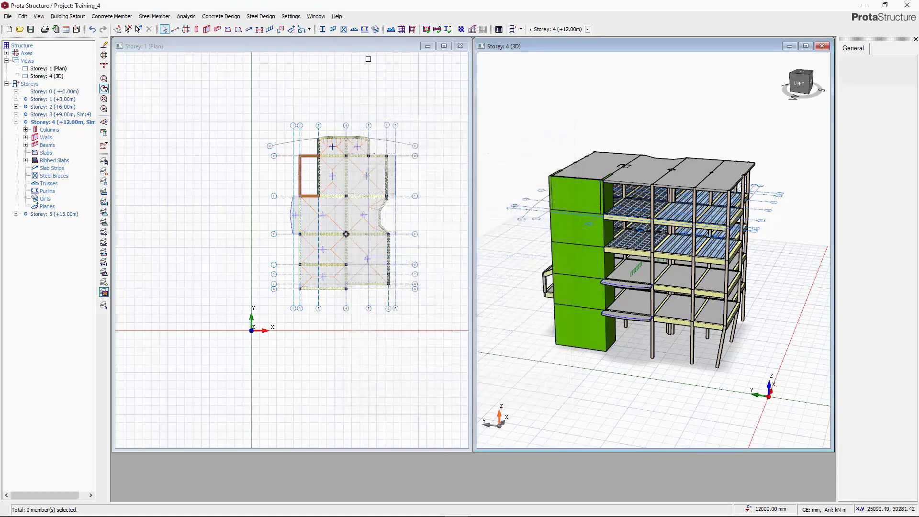
left_click(390, 29)
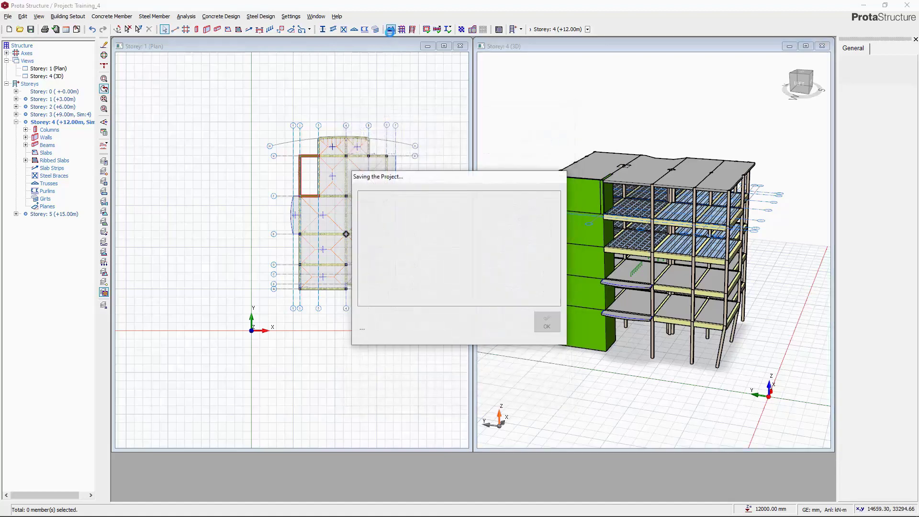
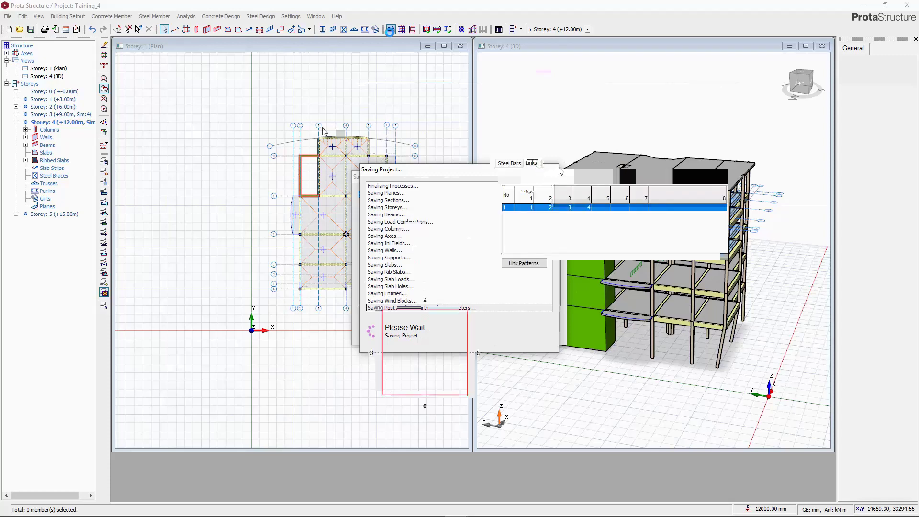
Review column 2C19's shear and slenderness results, accept its design, and close the design window.
left_click(558, 164)
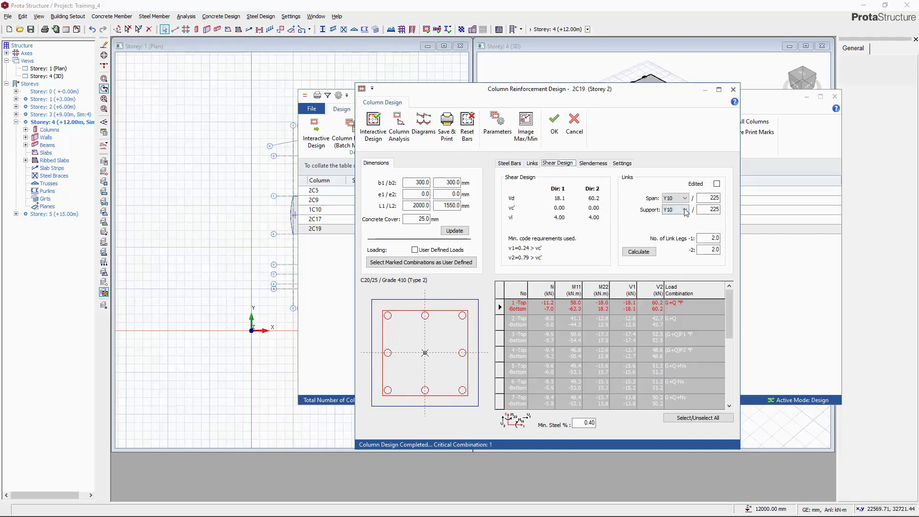
double_click(709, 209)
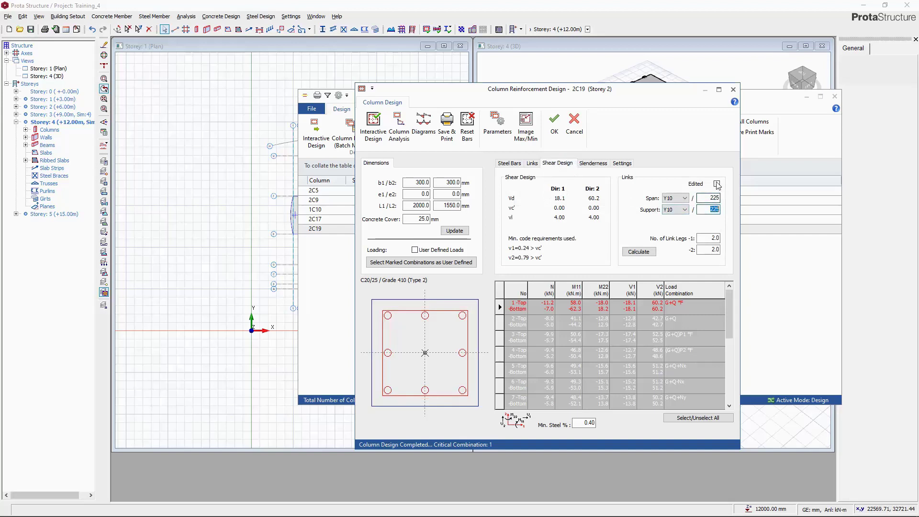
left_click(592, 164)
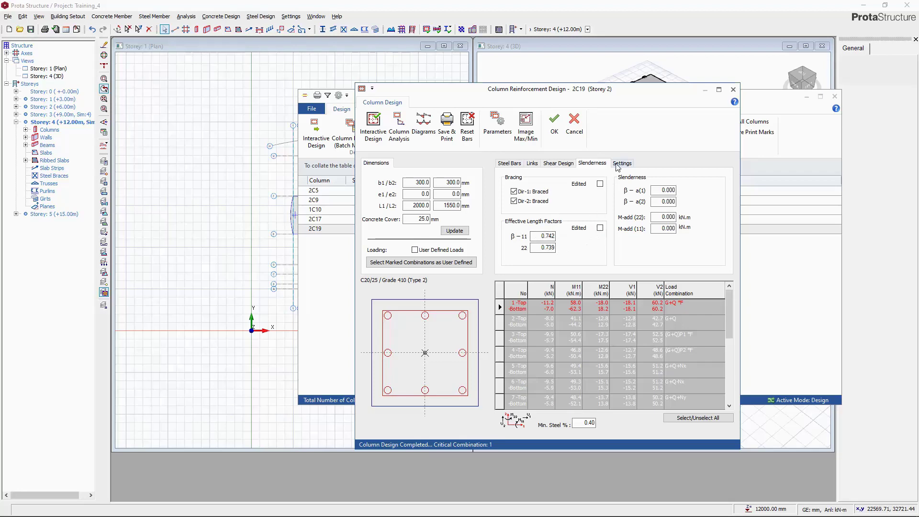
left_click(554, 126)
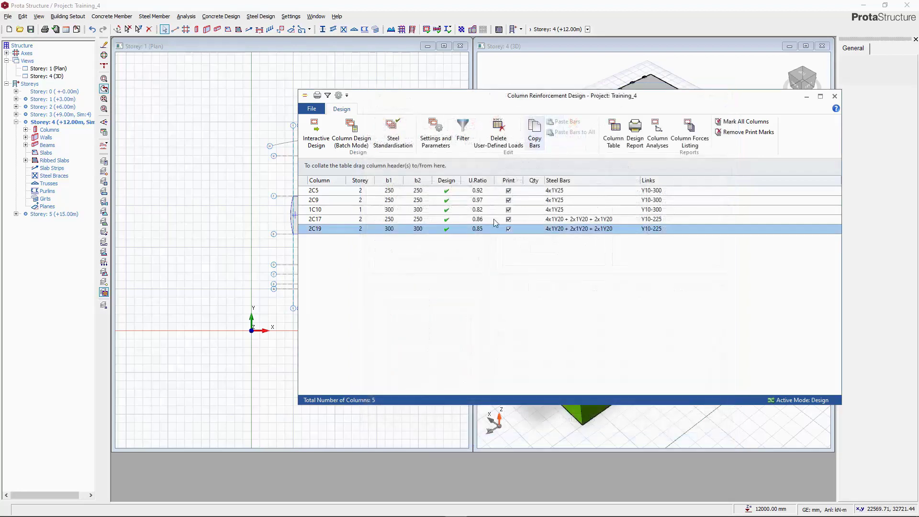
left_click(833, 98)
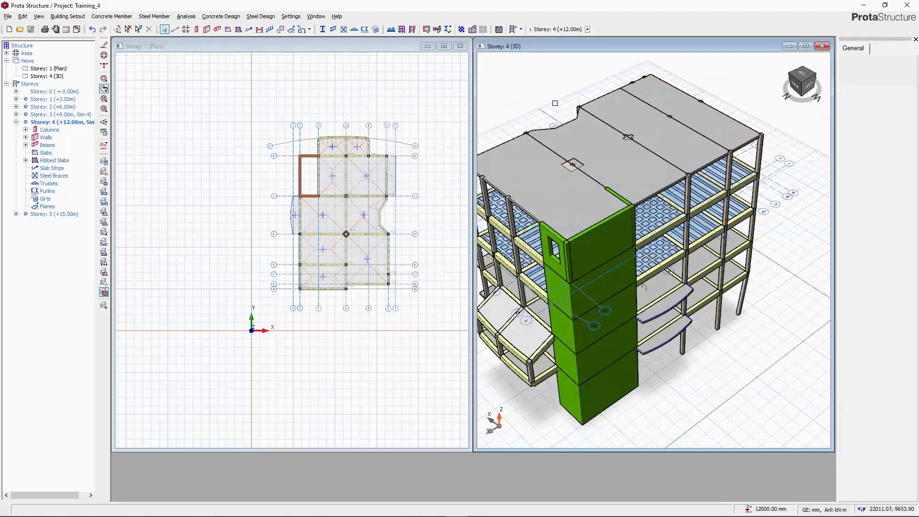
Open the Storey Beams design and set Max. Beam Steel Diameter to Y20.
left_click(437, 30)
left_click(438, 41)
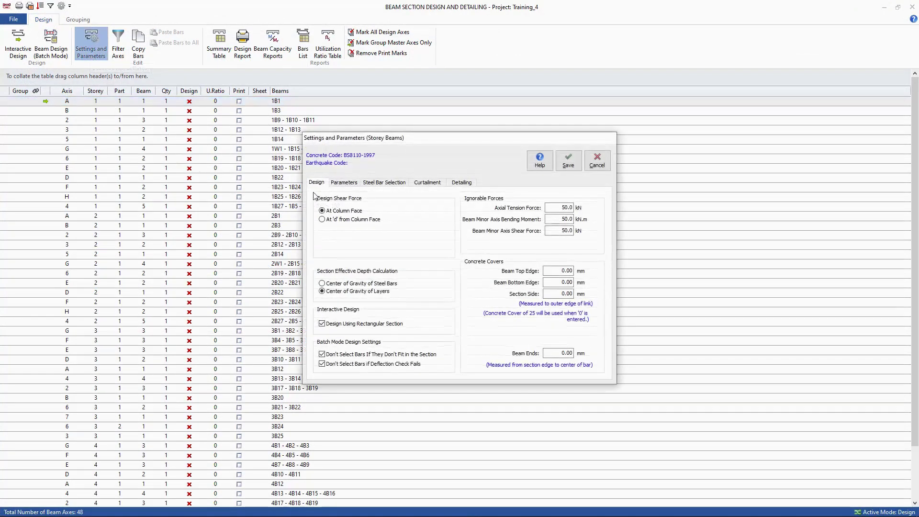
left_click(341, 183)
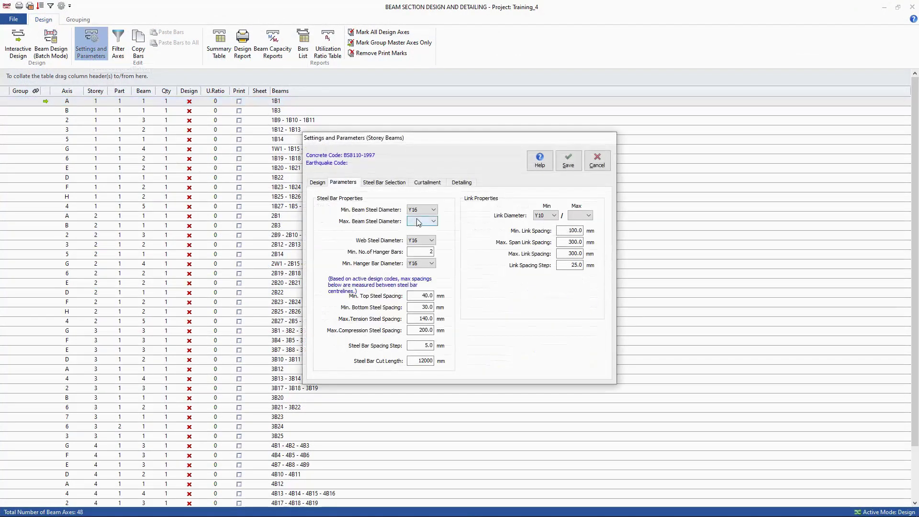
left_click(418, 221)
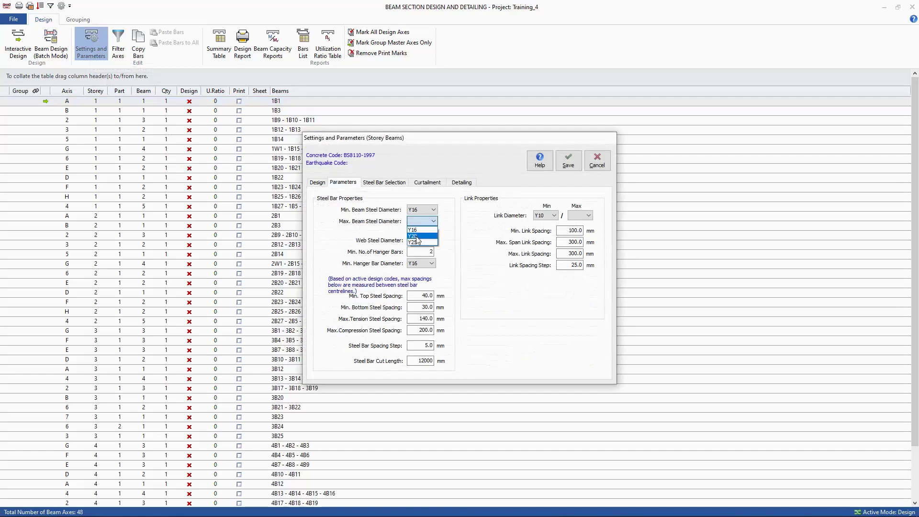
left_click(413, 236)
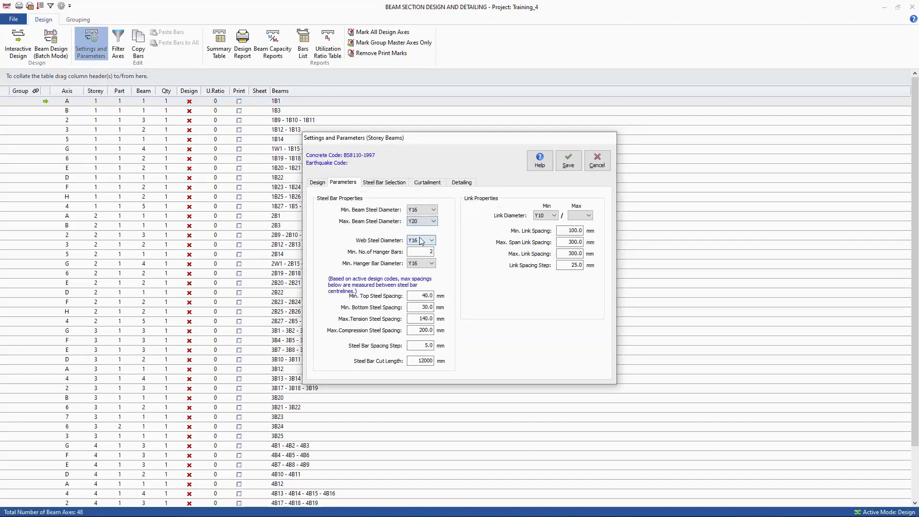
Review the steel selection, curtailment and detailing settings, then save the beam settings.
left_click(384, 184)
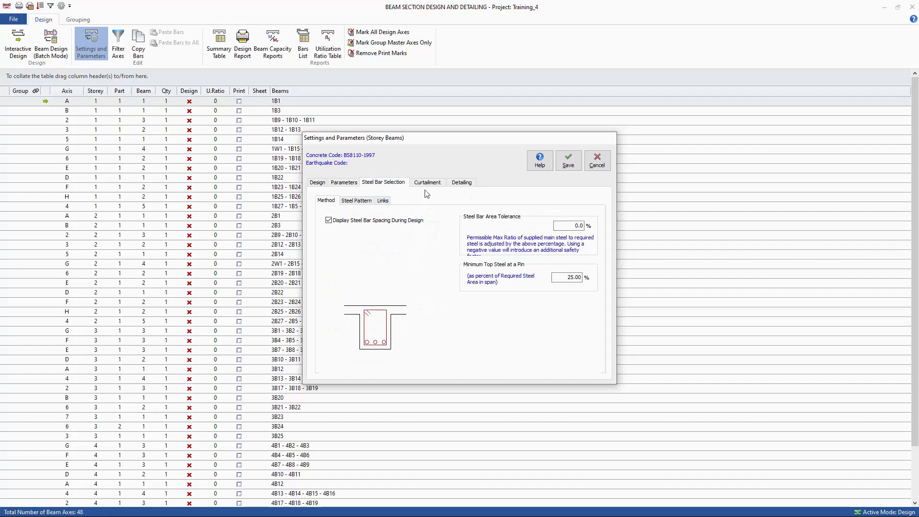
left_click(427, 184)
left_click(466, 184)
left_click(364, 202)
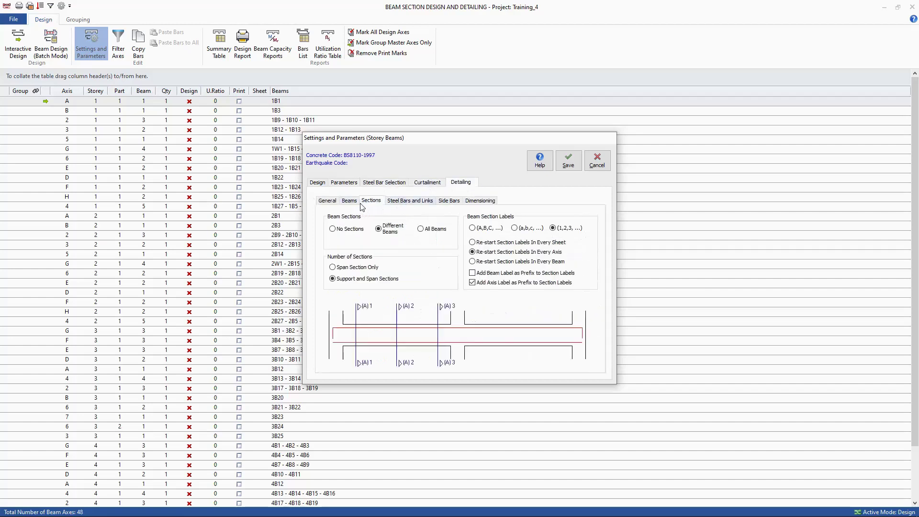
left_click(352, 200)
left_click(409, 201)
left_click(449, 200)
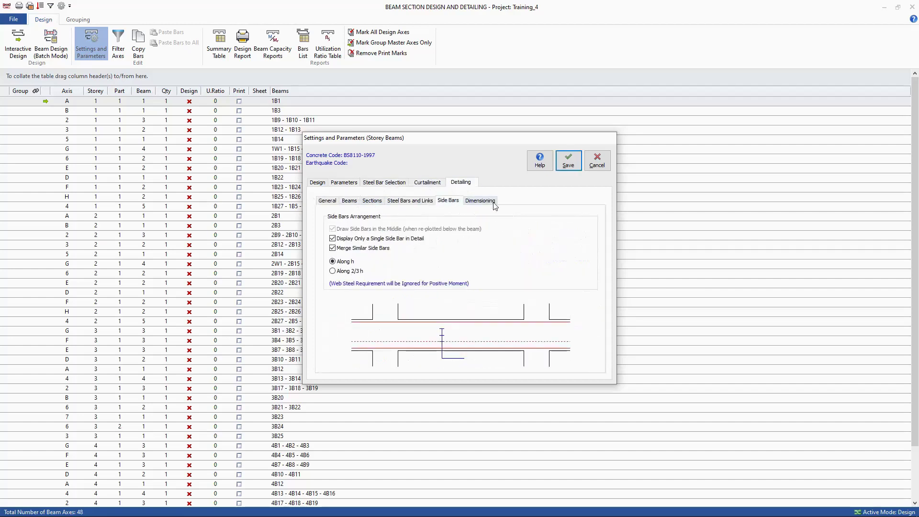
left_click(490, 201)
left_click(568, 168)
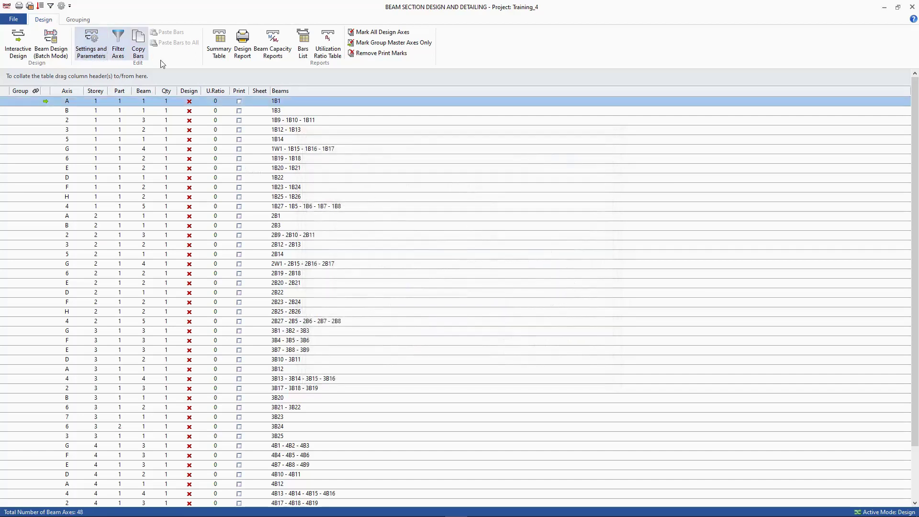
Batch-design all 48 beam axes with Re-select All Bars and close the dialog.
left_click(46, 42)
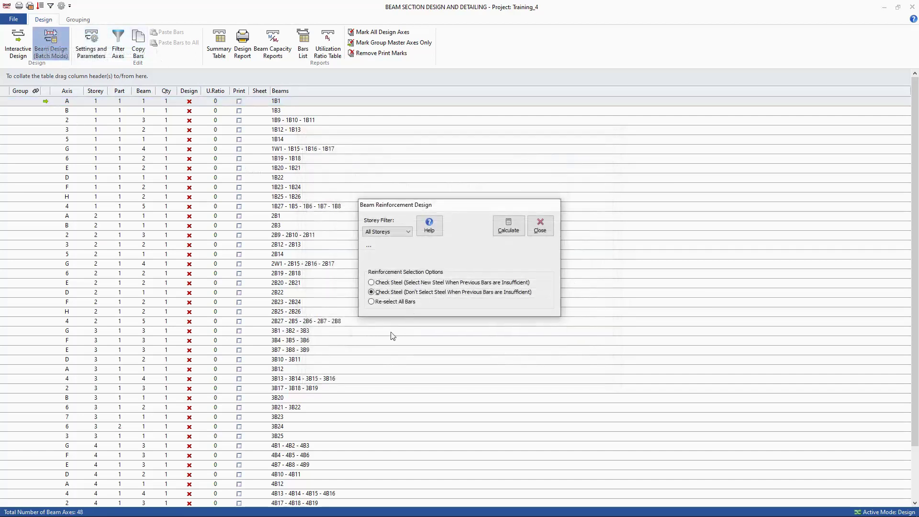
left_click(400, 302)
left_click(506, 229)
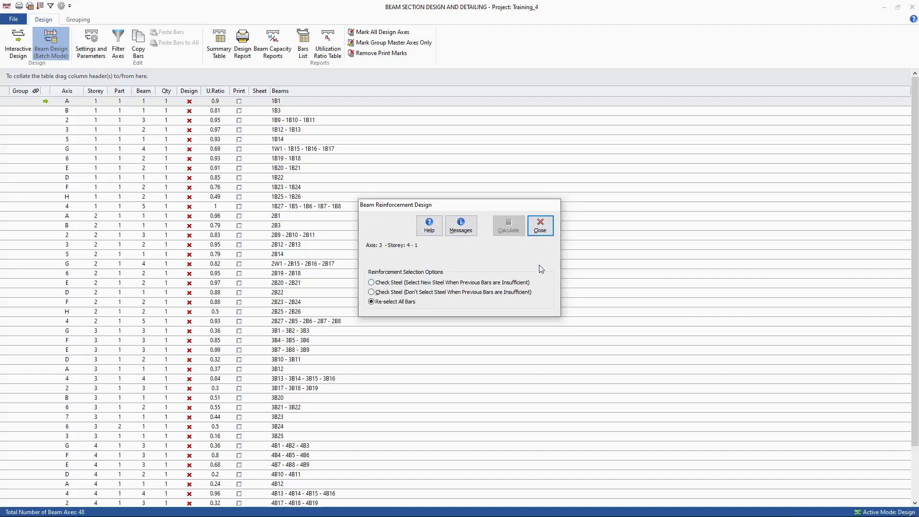
left_click(540, 233)
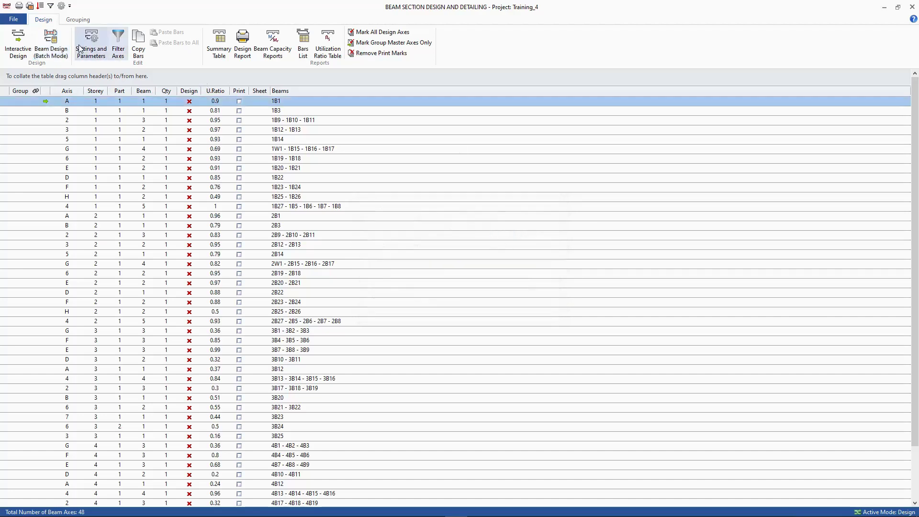
Raise Max. Beam Steel Diameter to Y25 and save the beam settings.
left_click(101, 67)
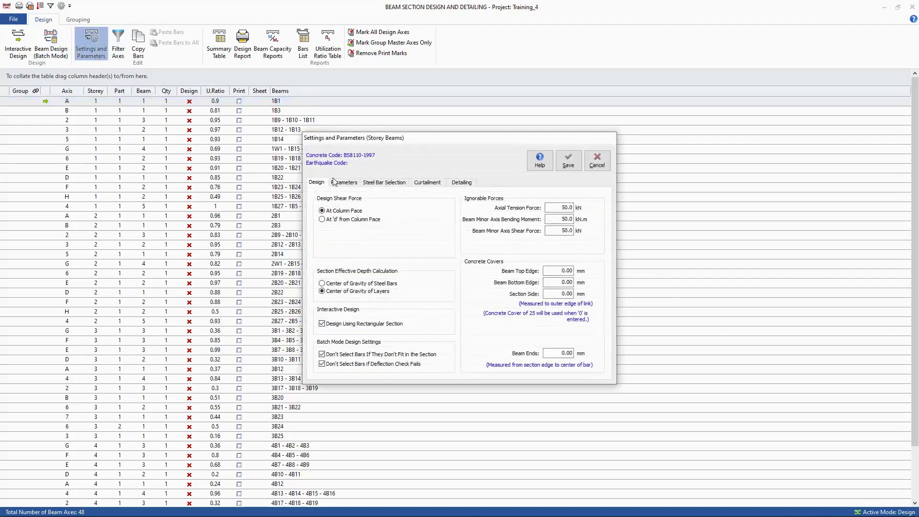
left_click(352, 183)
left_click(425, 221)
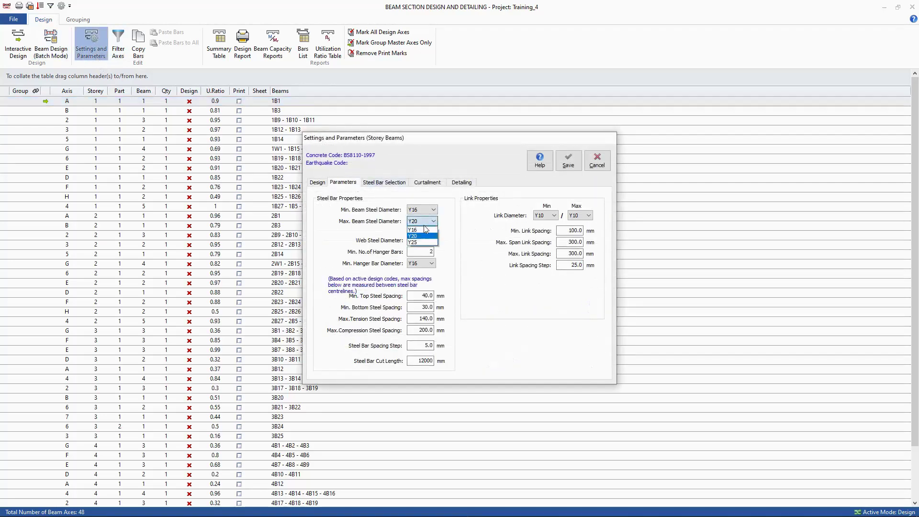
left_click(417, 242)
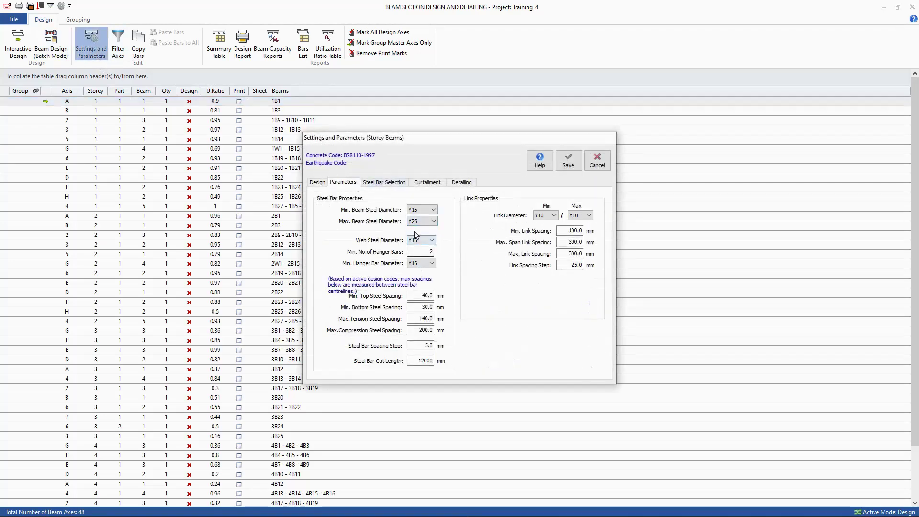
left_click(569, 165)
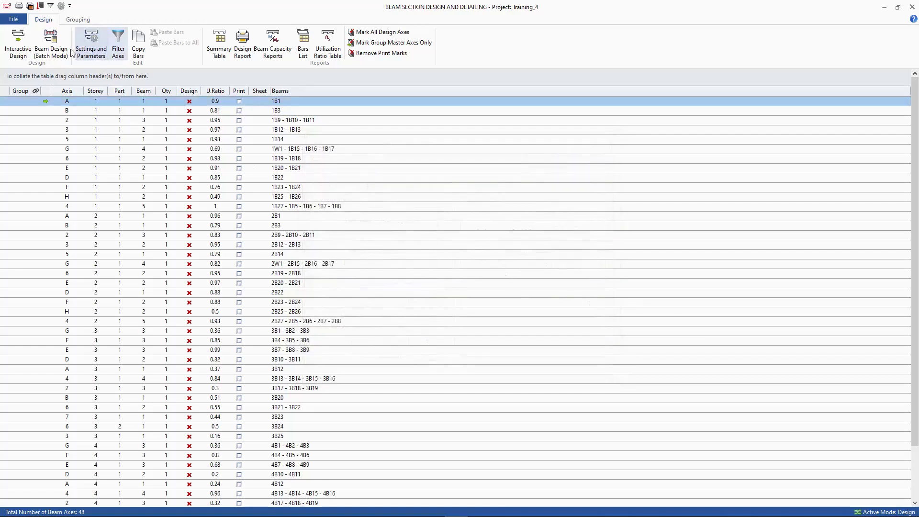
Rerun the batch beam design with Re-select All Bars for all axes.
left_click(51, 48)
left_click(383, 302)
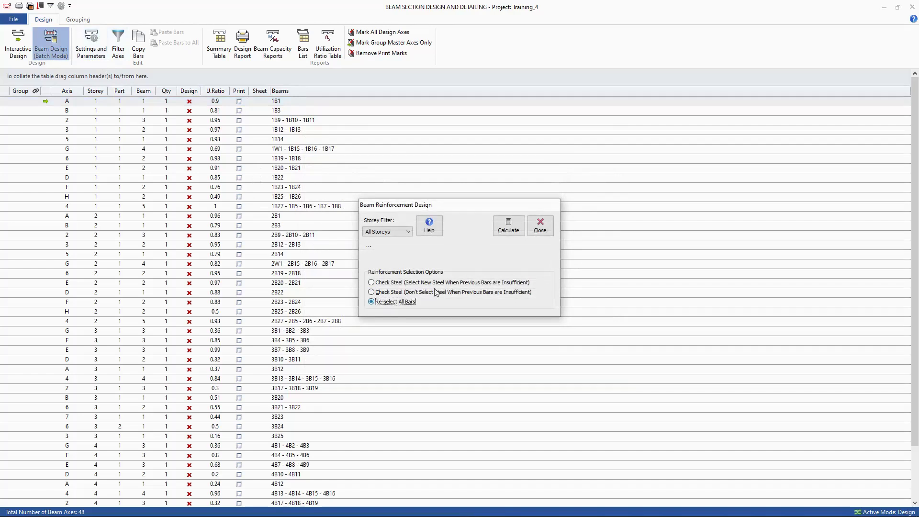
left_click(507, 233)
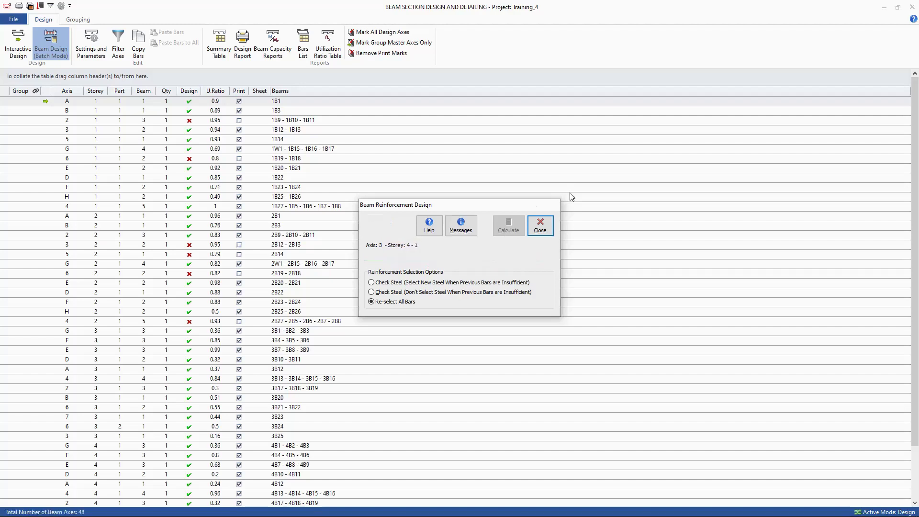
left_click(540, 225)
Filter the beam table to failed members only and open axis 2's reinforcement data.
scroll(246, 293, "down", 2)
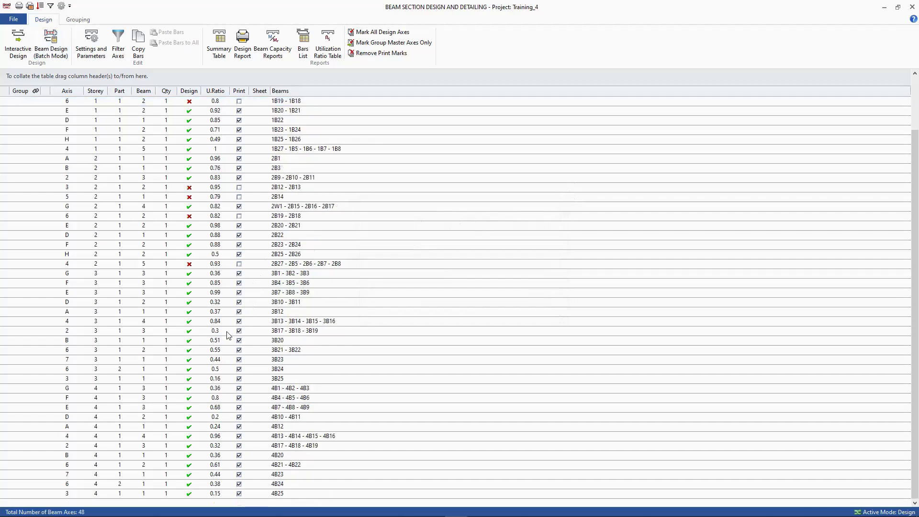
scroll(211, 326, "up", 2)
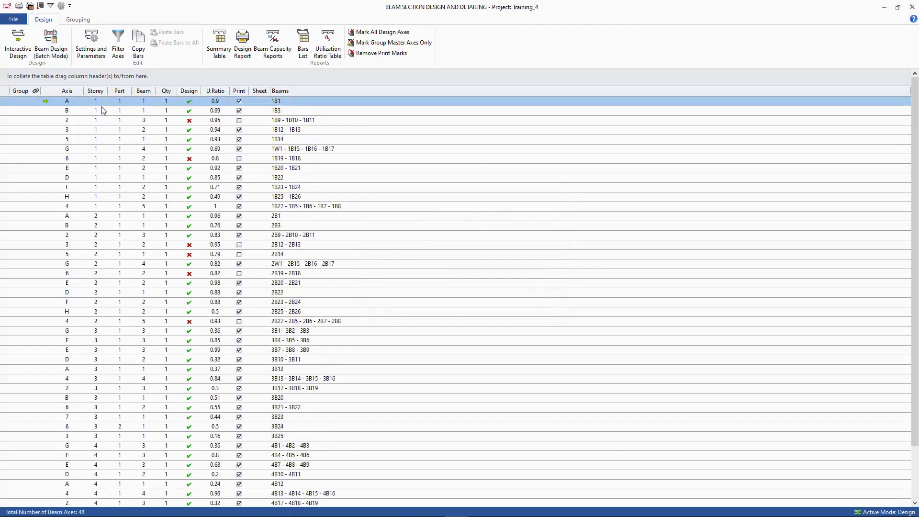
left_click(118, 43)
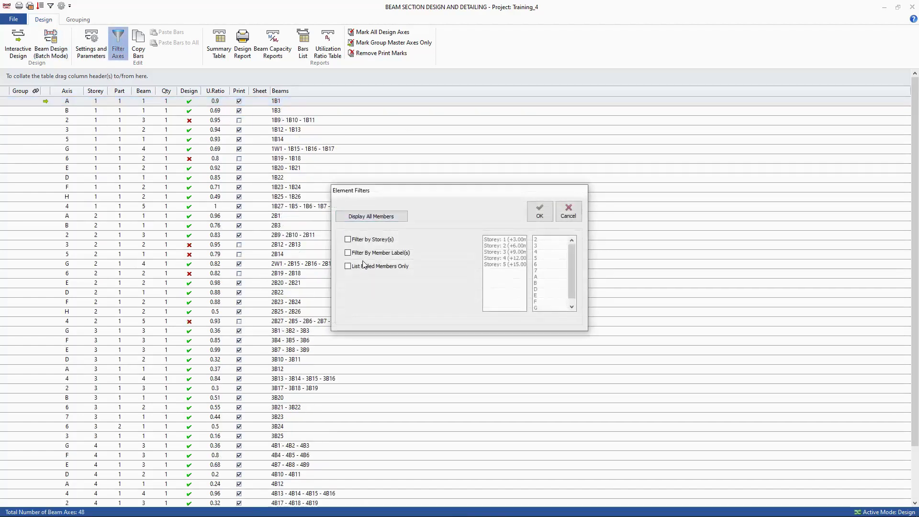
left_click(540, 212)
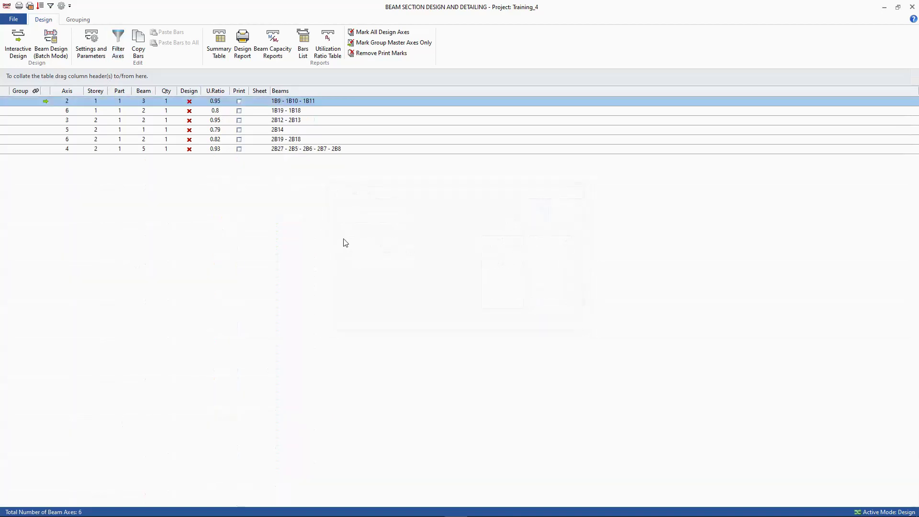
double_click(153, 102)
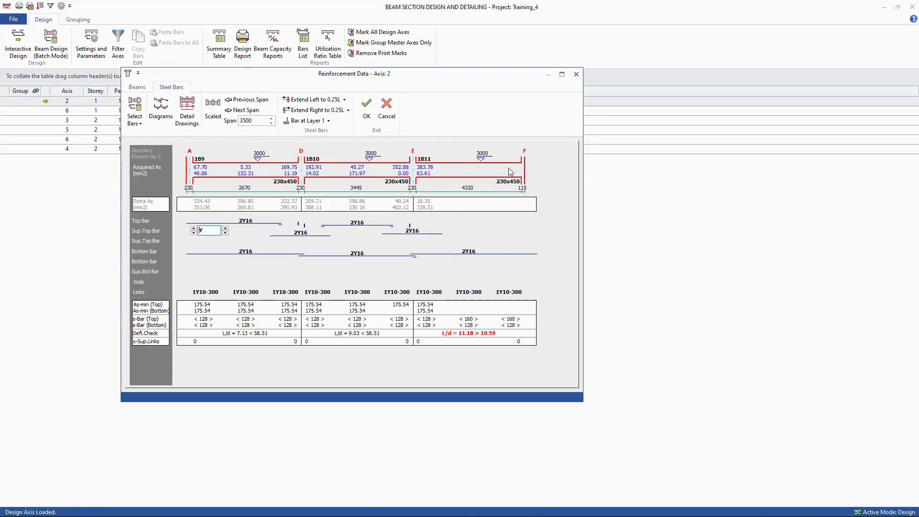
Deepen beam 1B11 to 600 mm, redesign and accept axis 2, then open axis 6.
left_click(137, 87)
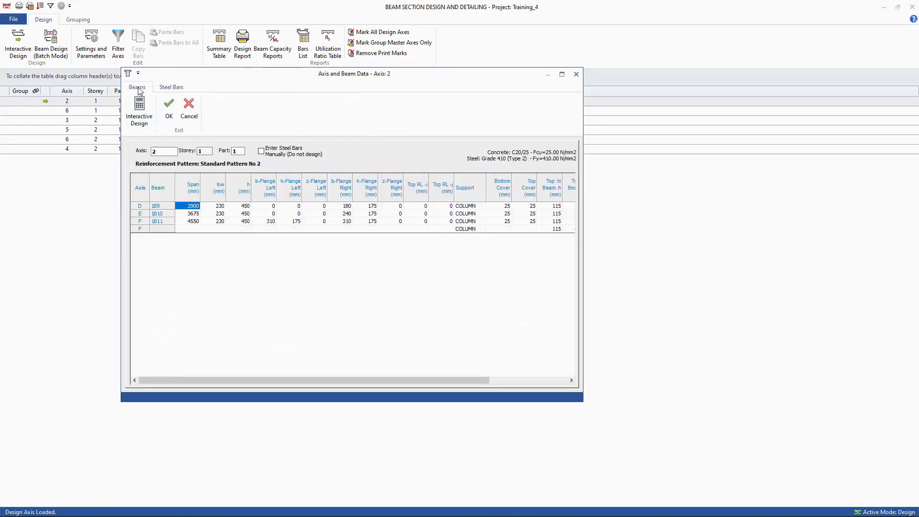
left_click(245, 221)
type("600")
left_click(138, 114)
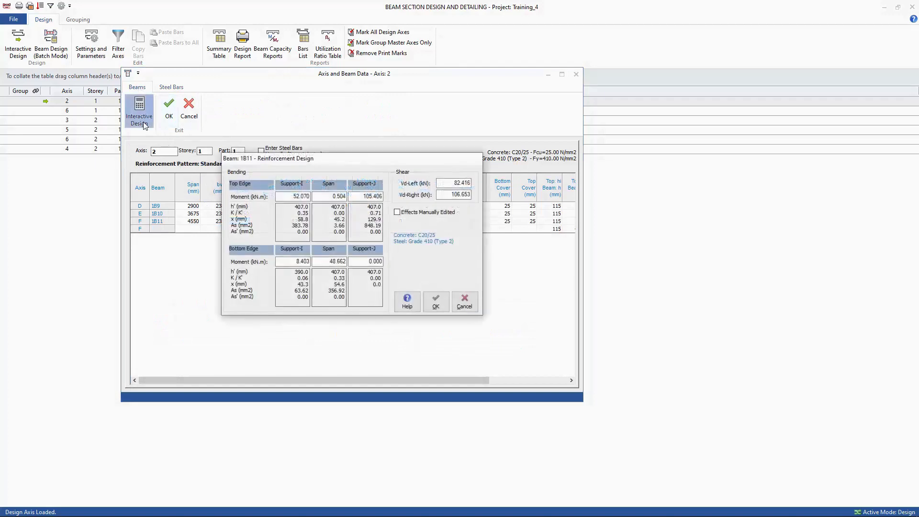
left_click(436, 307)
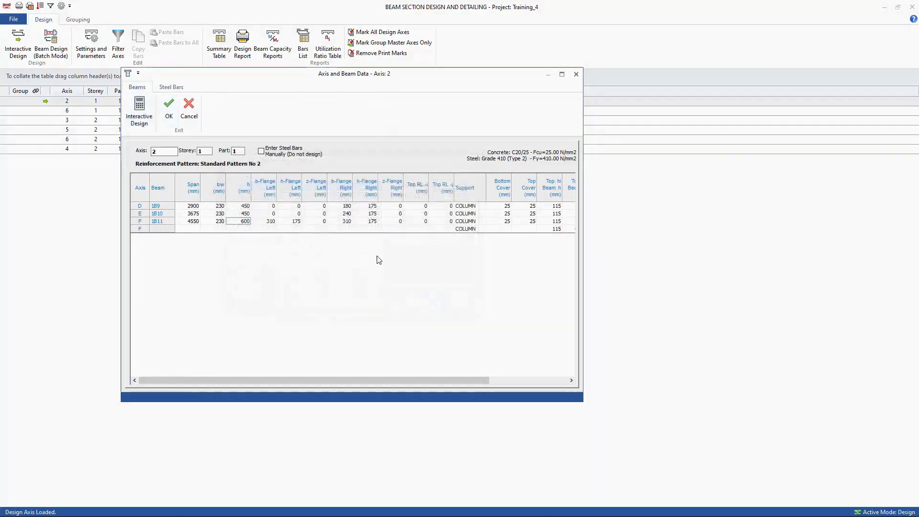
left_click(171, 87)
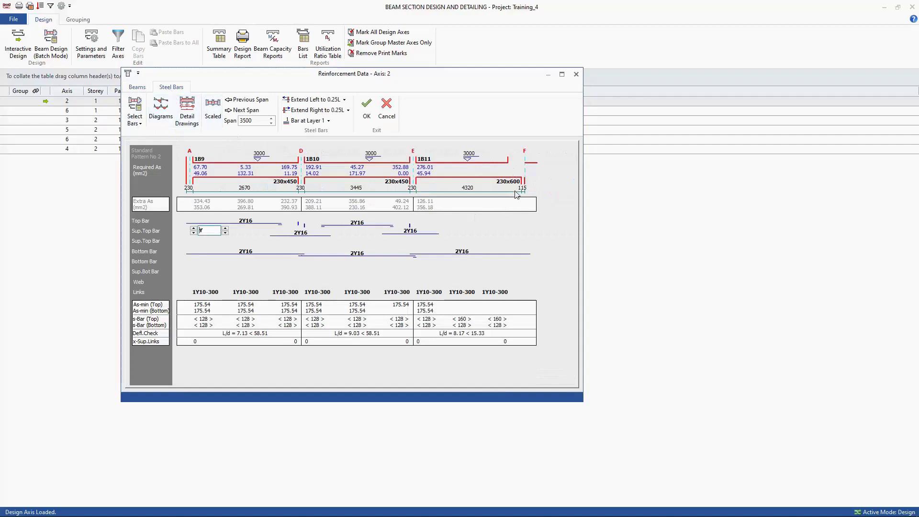
left_click(367, 109)
double_click(178, 115)
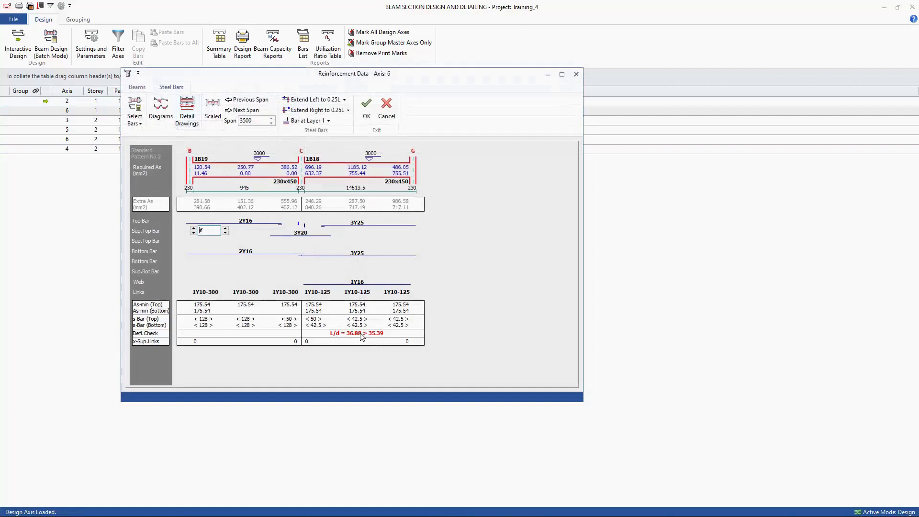
Deepen beam 1B18 to 600 mm, redesign it, and accept axis 6's reinforcement.
left_click(137, 86)
left_click(193, 206)
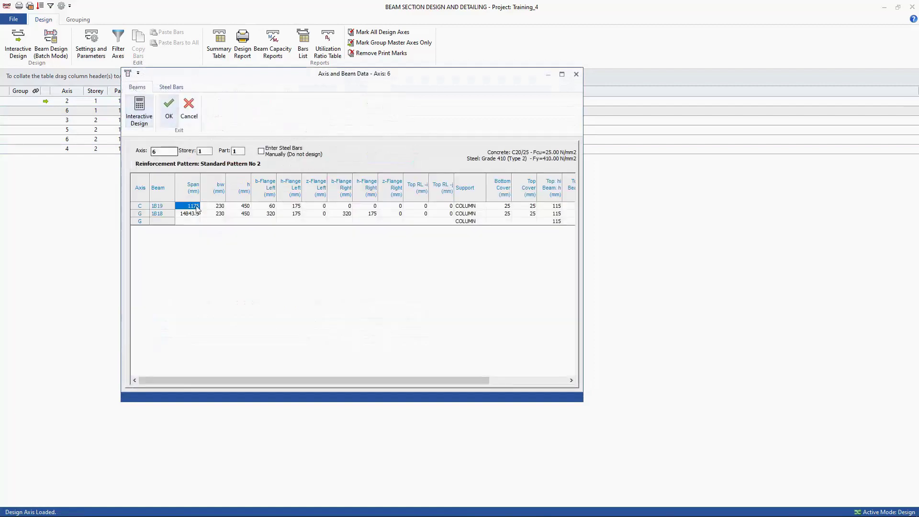
left_click(245, 213)
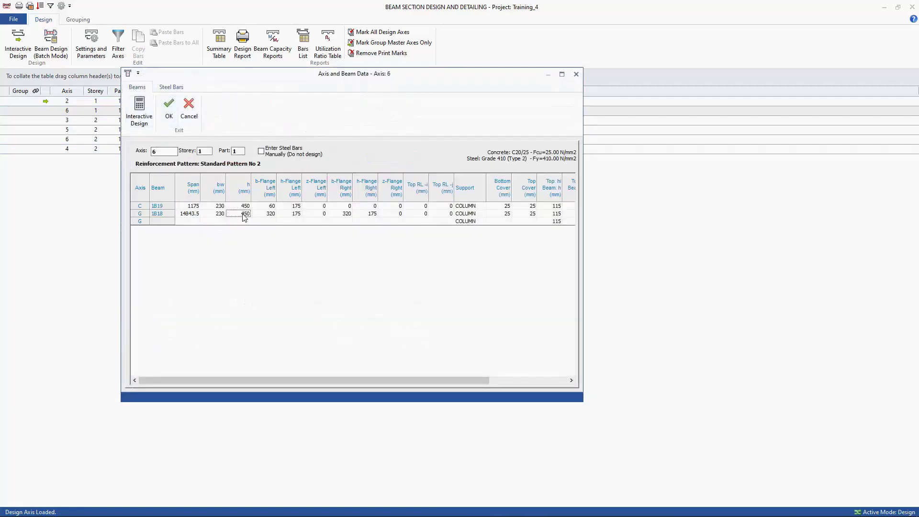
type("600")
left_click(138, 111)
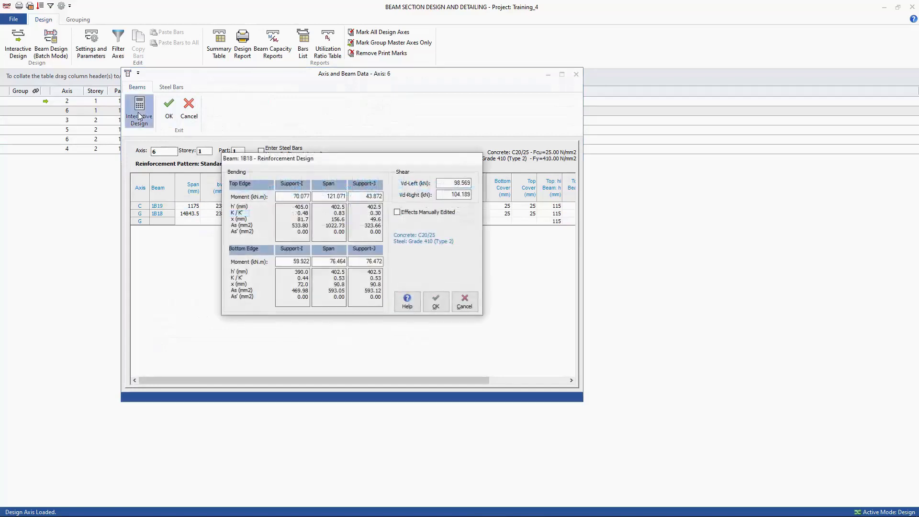
left_click(435, 301)
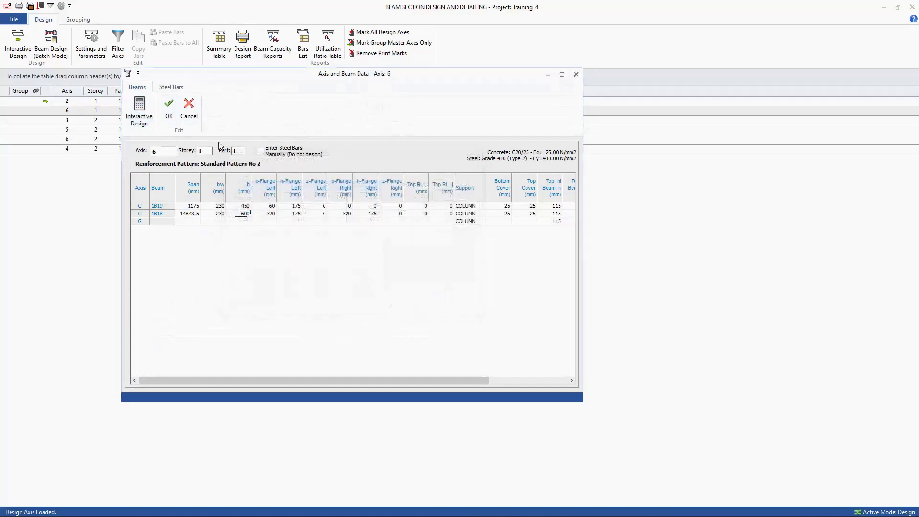
left_click(171, 86)
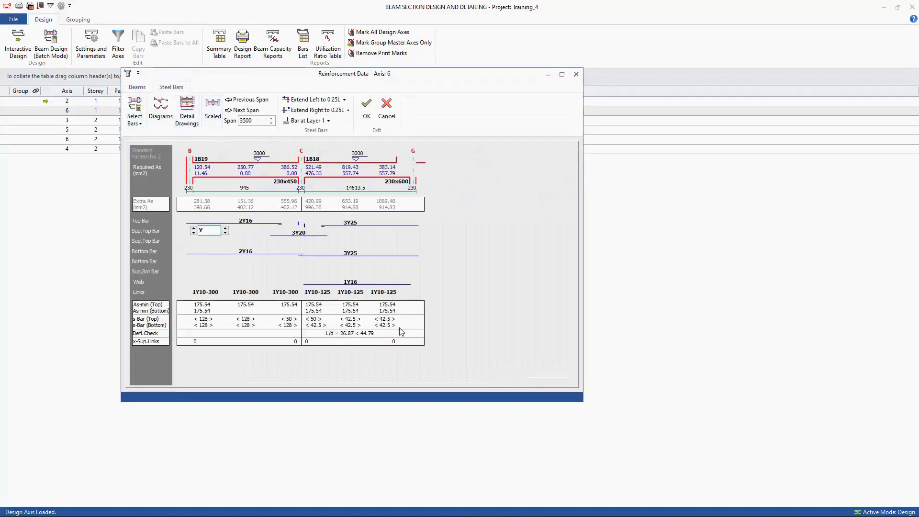
left_click(367, 108)
left_click(189, 120)
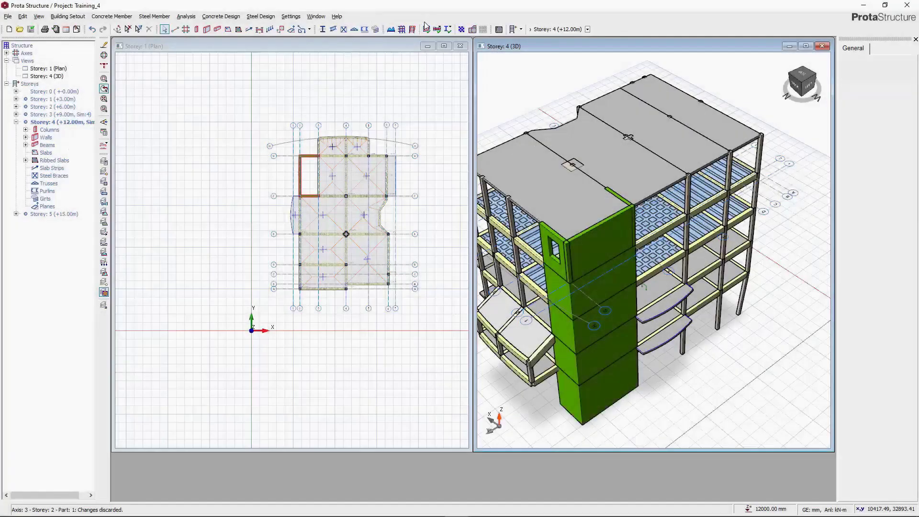
Make Storey 1 (+3.00 m) the active storey in the plan view.
middle_click_drag(598, 216, 527, 144)
scroll(520, 135, "up", 5)
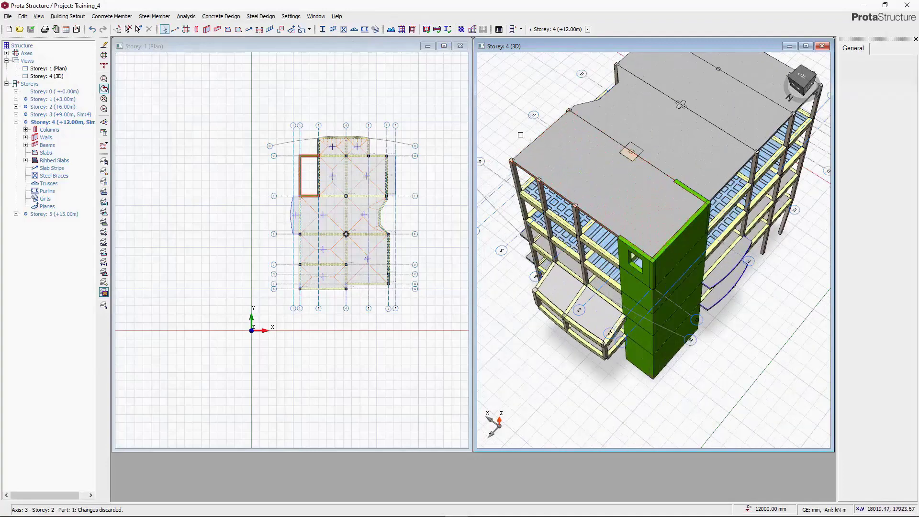
scroll(520, 134, "down", 6)
middle_click_drag(551, 192, 594, 182)
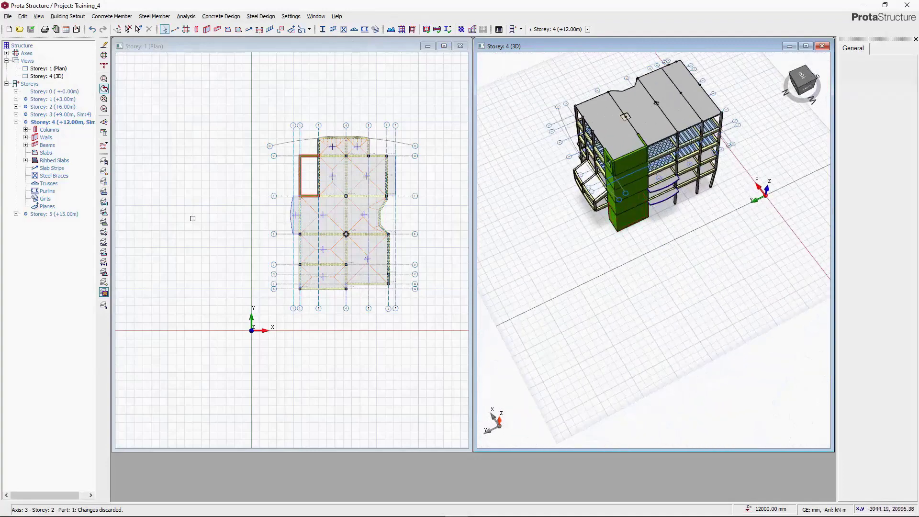
double_click(45, 100)
scroll(369, 215, "up", 3)
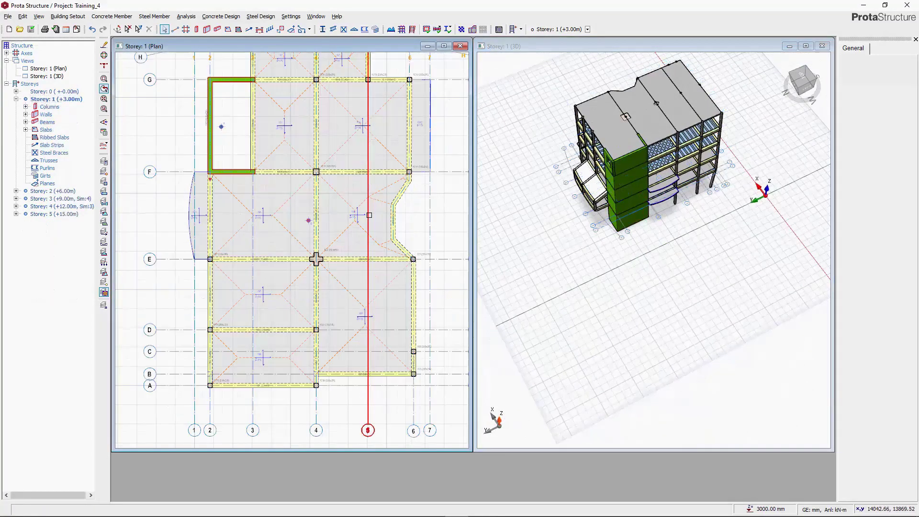
scroll(428, 156, "down", 3)
scroll(428, 156, "up", 2)
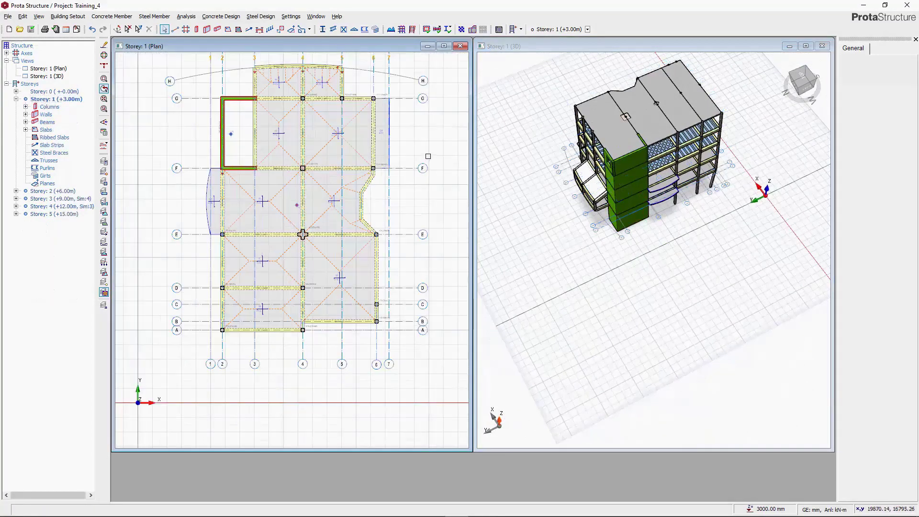
scroll(330, 203, "down", 1)
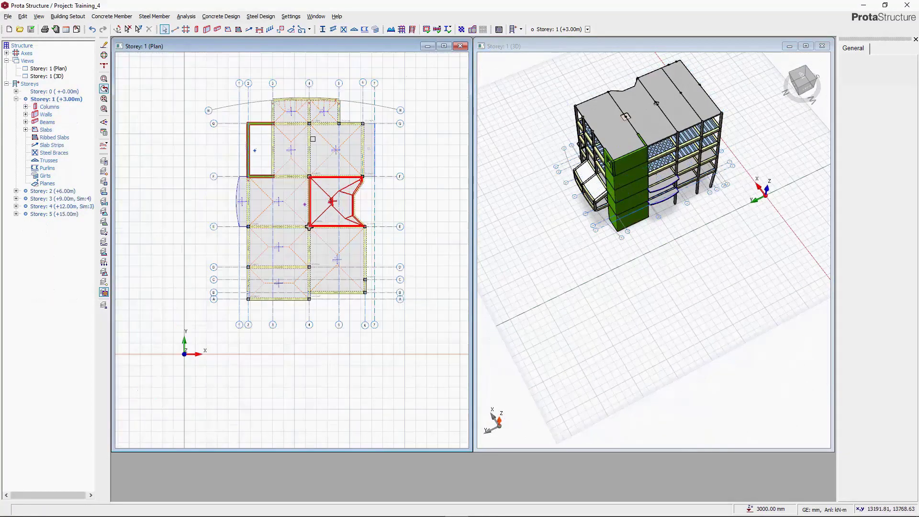
Draw X-direction slab strips X1 (cantilever start) and X2 across the Storey 1 plan.
left_click(249, 30)
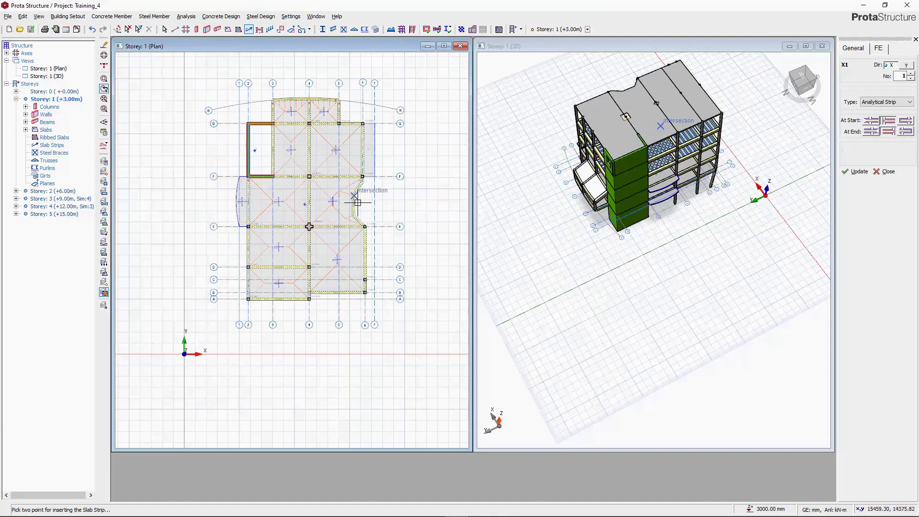
left_click(905, 123)
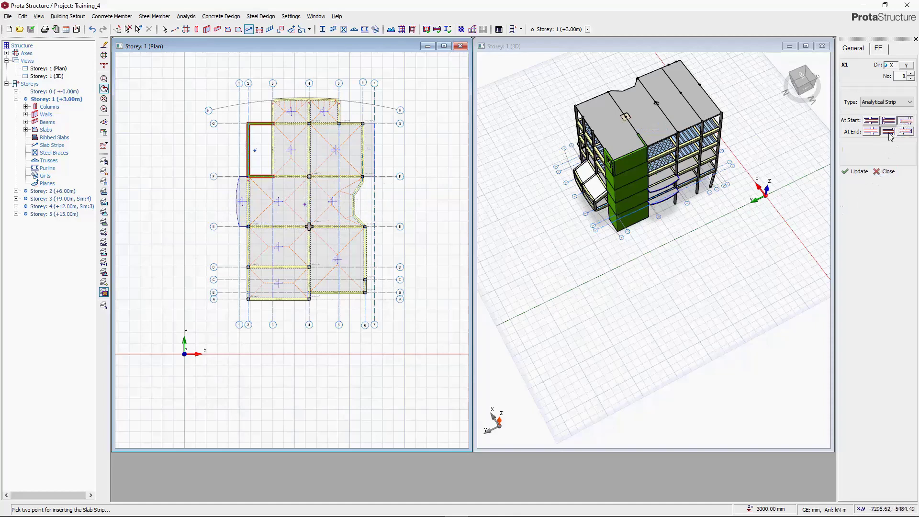
left_click(221, 201)
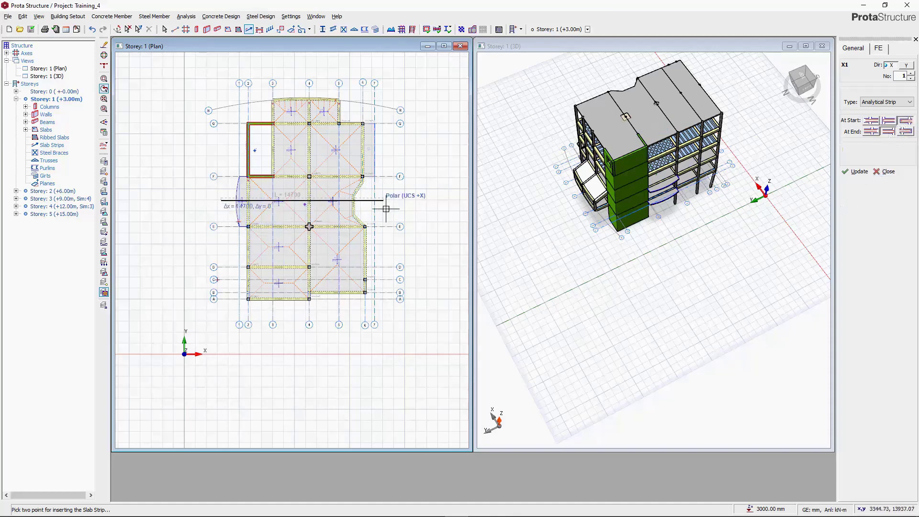
left_click(389, 202)
scroll(309, 119, "up", 2)
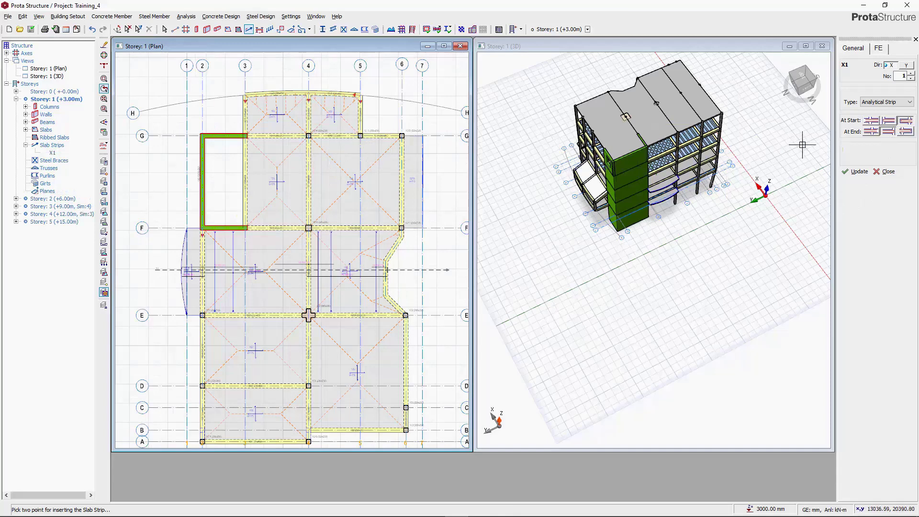
left_click(905, 135)
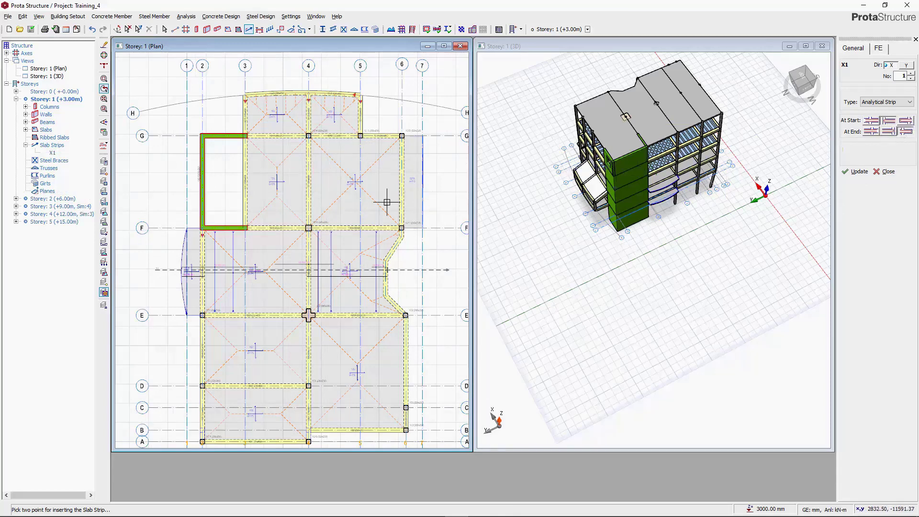
left_click(234, 179)
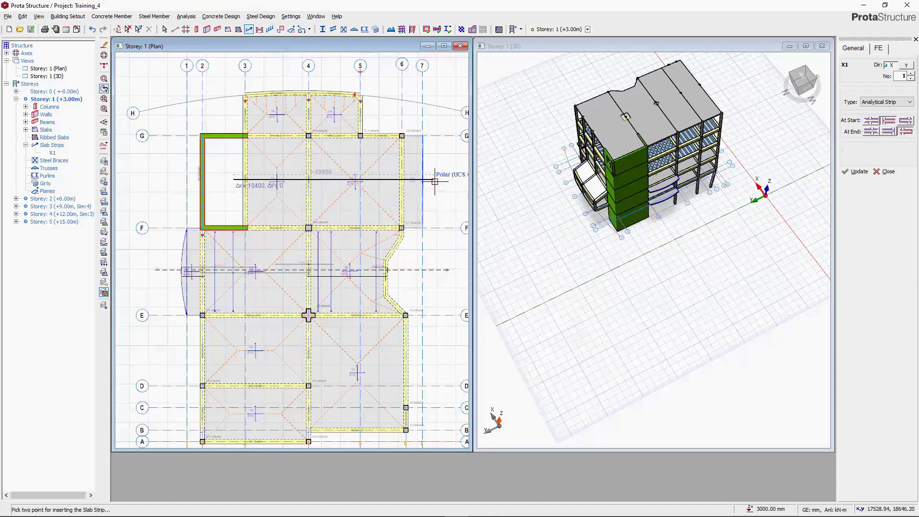
left_click(434, 181)
scroll(312, 144, "down", 3)
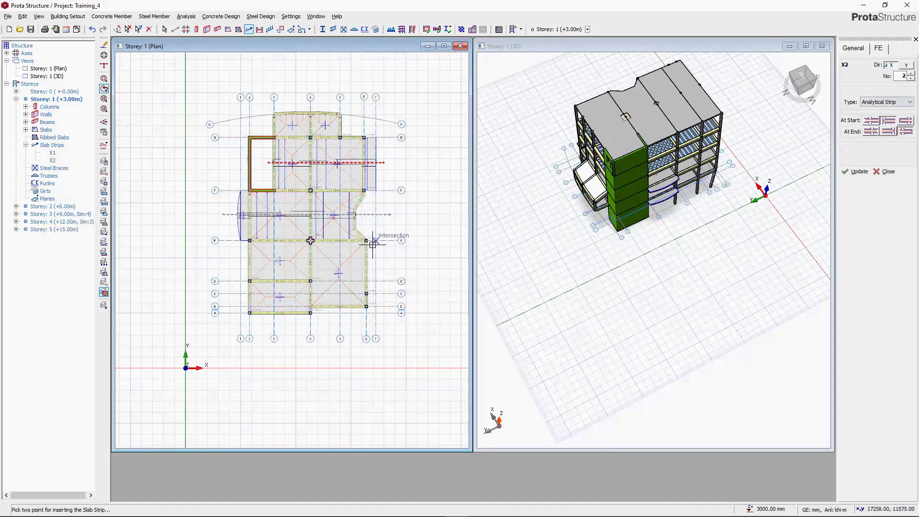
scroll(220, 262, "up", 1)
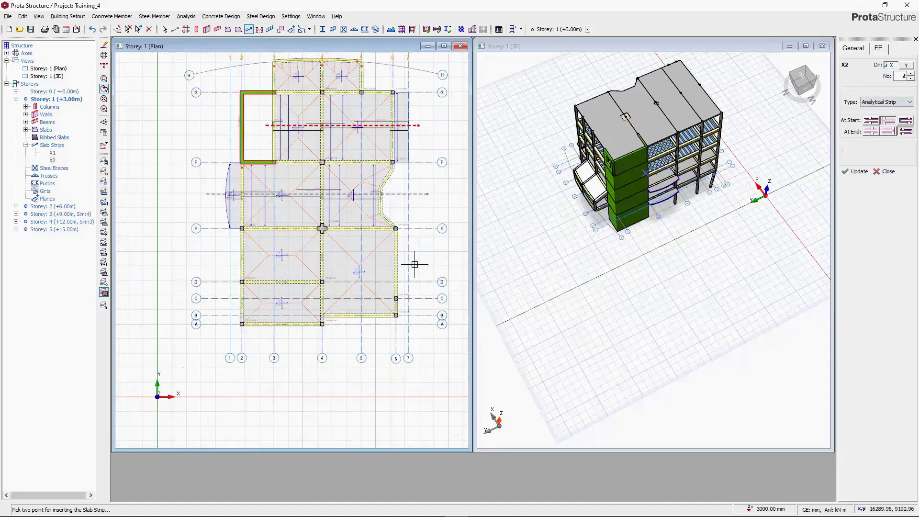
Draw slab strips X3 between axes E and D and X4 across the lower bays.
left_click(889, 132)
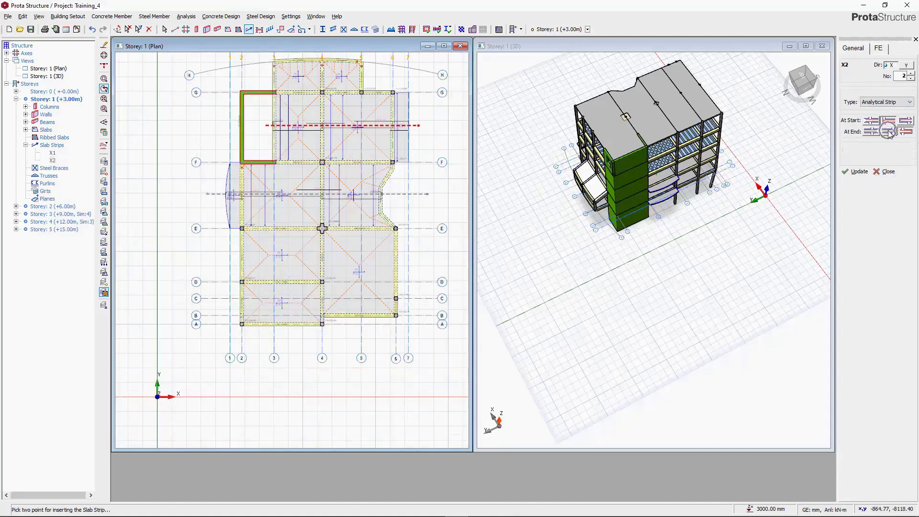
left_click(225, 258)
left_click(421, 255)
scroll(337, 305, "up", 3)
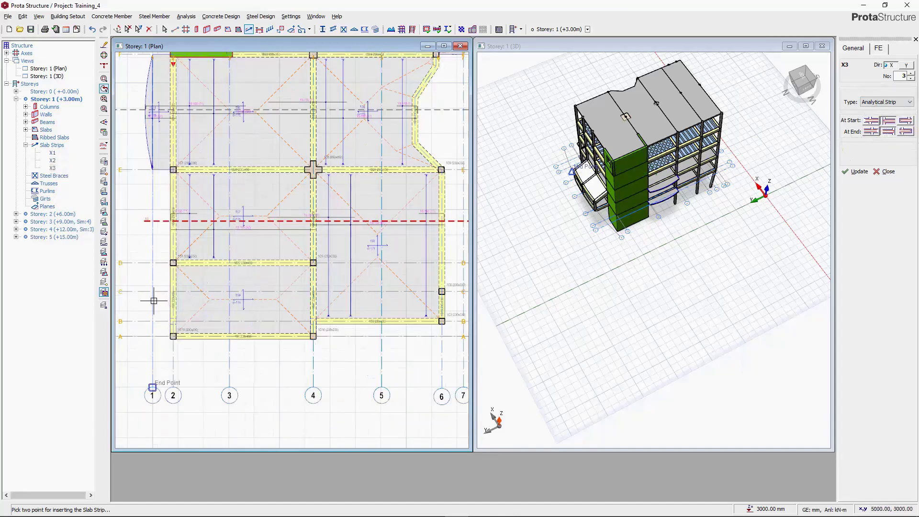
scroll(154, 301, "up", 1)
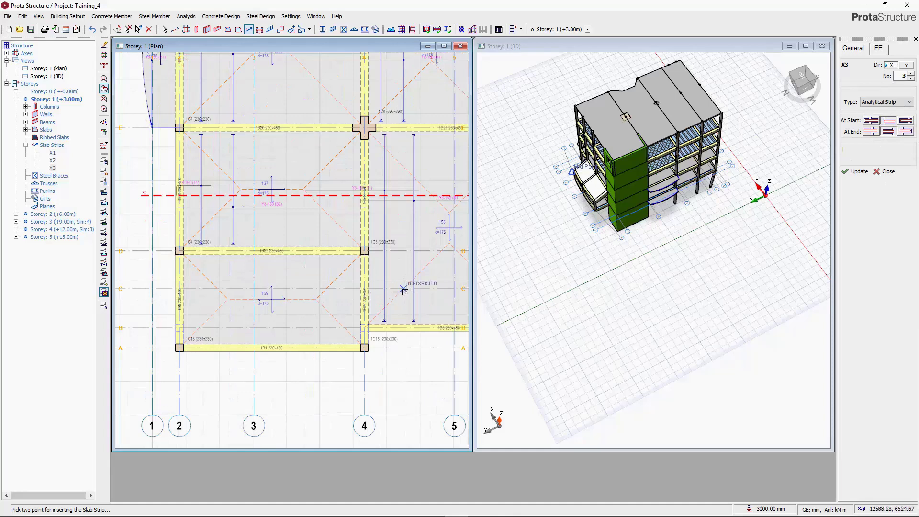
left_click(886, 132)
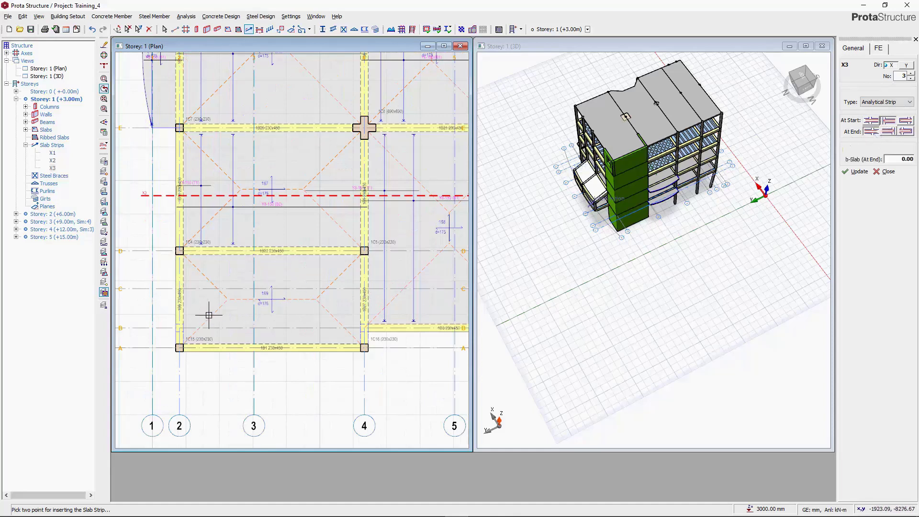
left_click(141, 309)
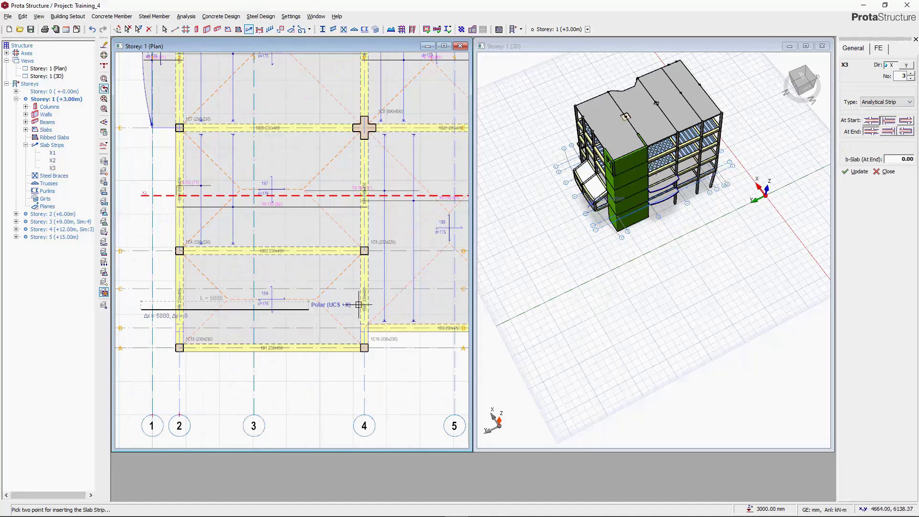
left_click(409, 306)
scroll(309, 302, "down", 5)
scroll(294, 220, "up", 3)
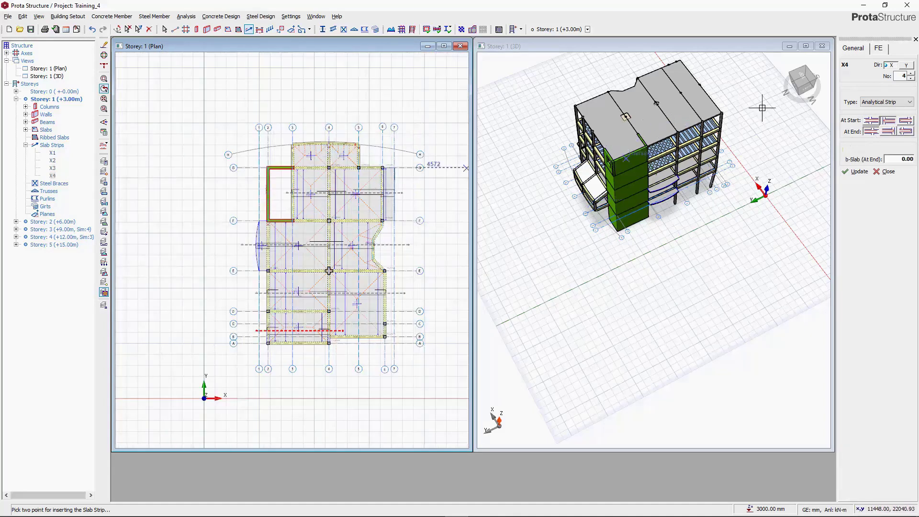
Switch the strip direction to Y and draw vertical strips Y4 and Y5 top to bottom.
left_click(907, 66)
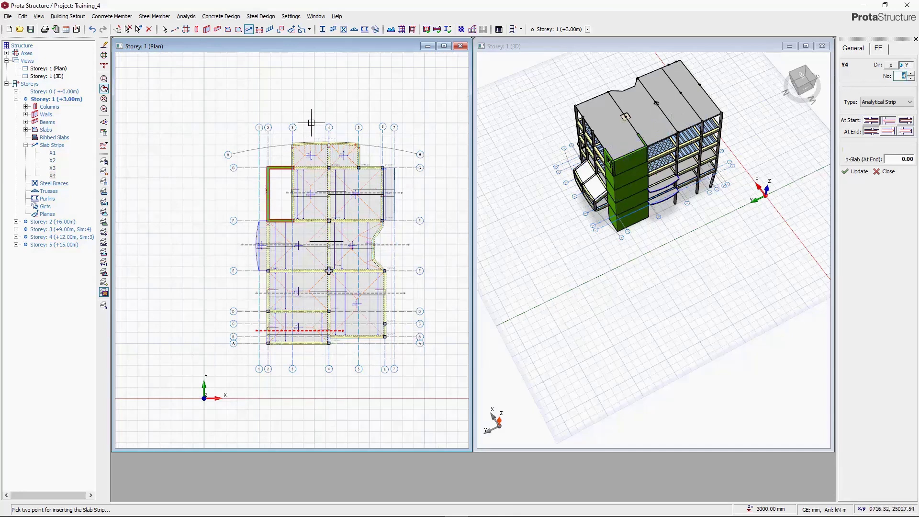
left_click(878, 133)
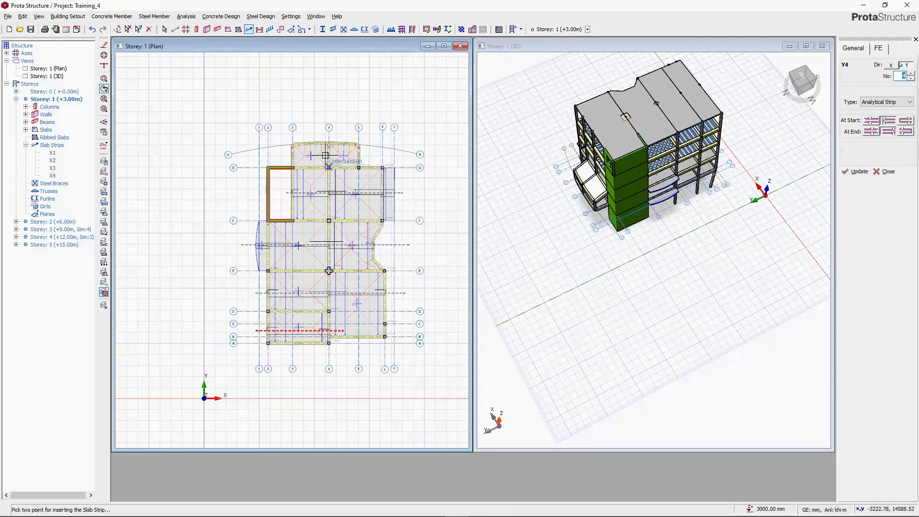
left_click(318, 116)
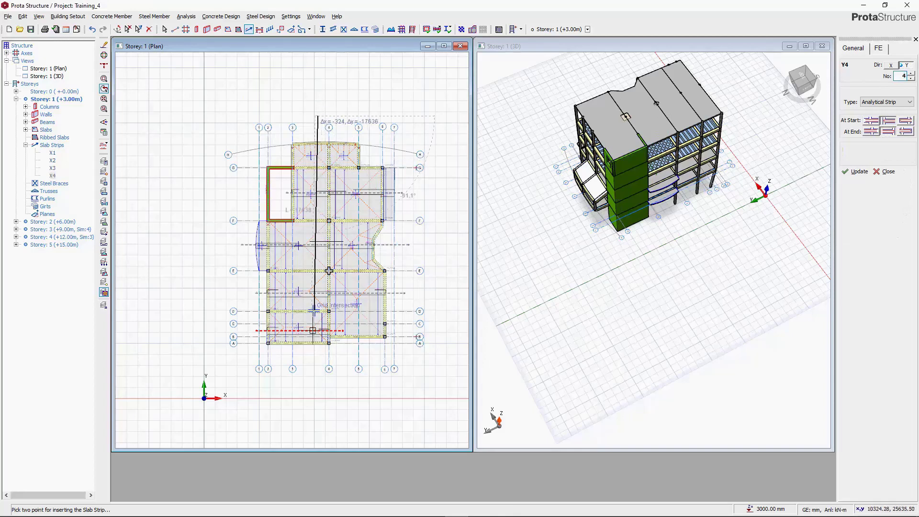
left_click(318, 362)
left_click(343, 123)
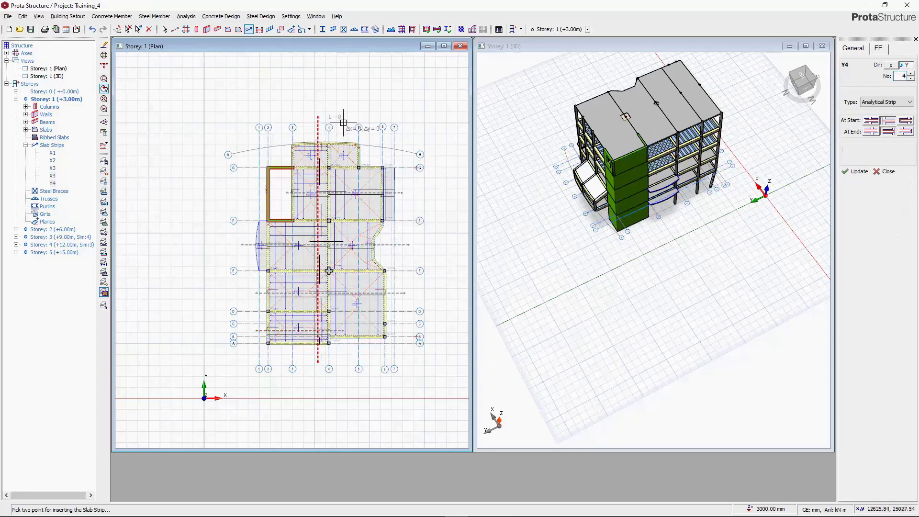
left_click(353, 357)
scroll(322, 268, "up", 1)
scroll(324, 269, "down", 1)
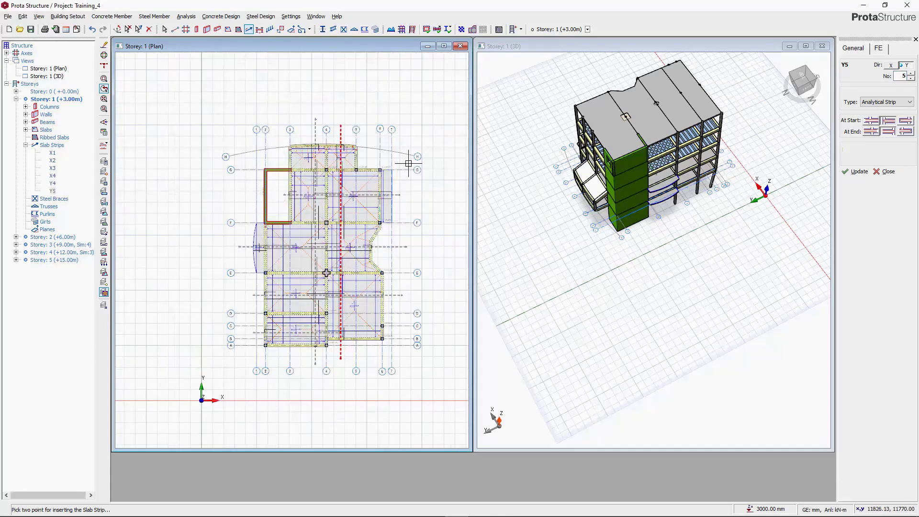
scroll(555, 192, "up", 3)
middle_click_drag(556, 192, 582, 190)
left_click(36, 238)
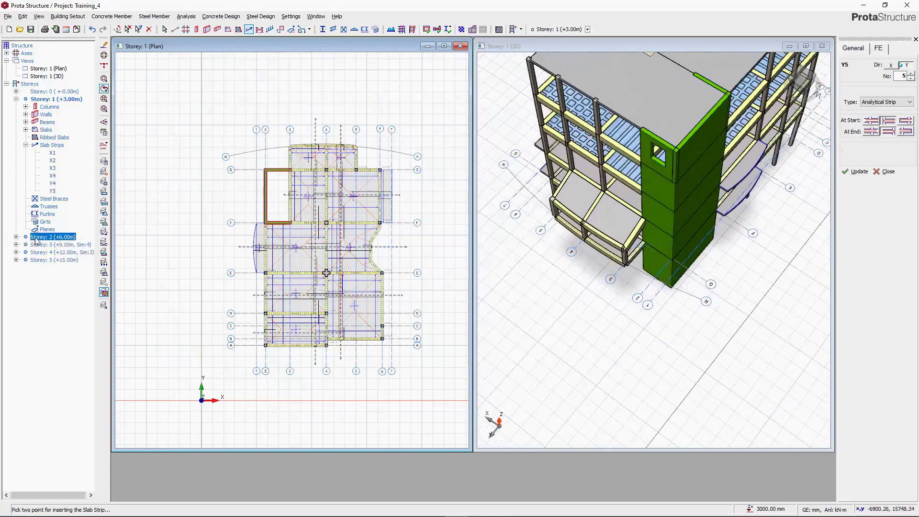
Activate Storey 2 (+6.00m) in the Structure tree and start the Slab Strip tool.
double_click(36, 238)
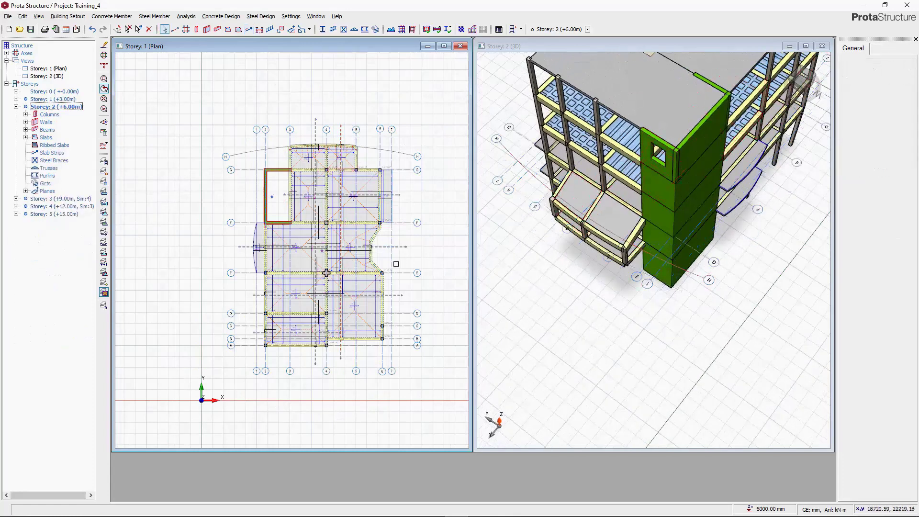
double_click(53, 99)
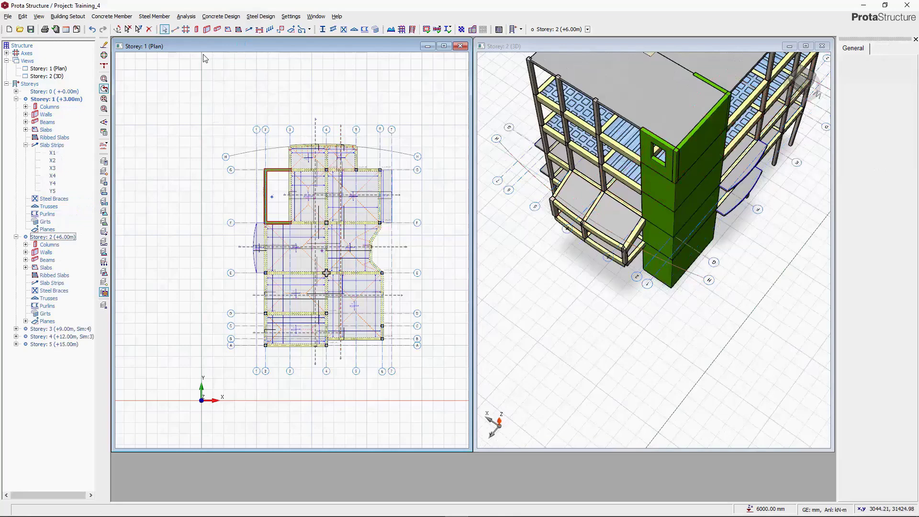
left_click(45, 238)
double_click(44, 238)
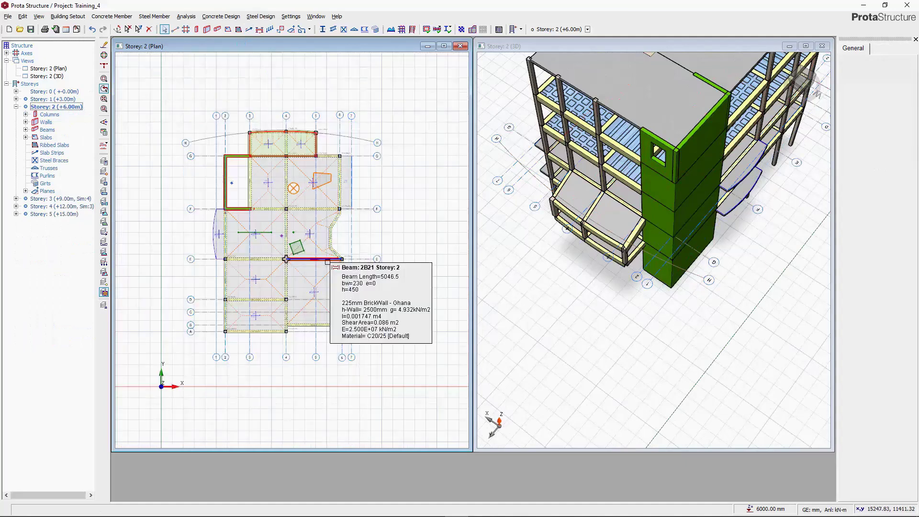
left_click(249, 29)
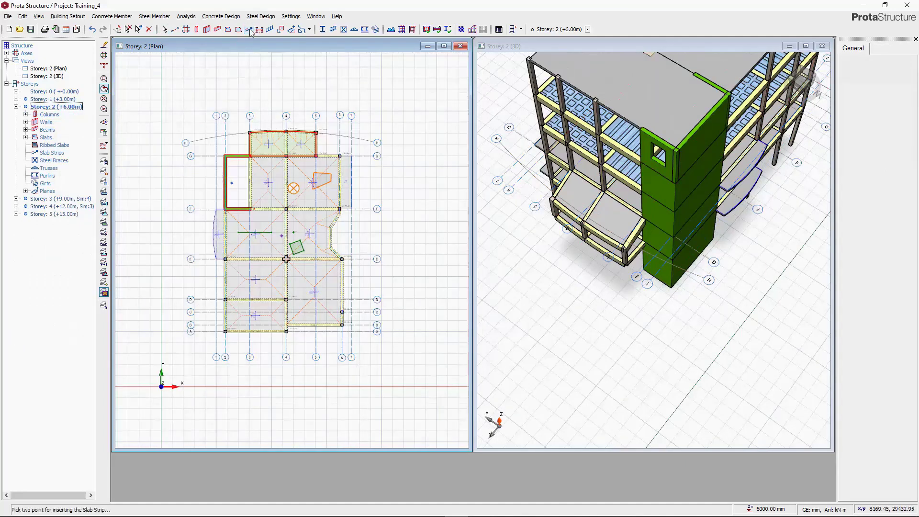
Set the slab strip type to FE Strip with direction X.
left_click(885, 102)
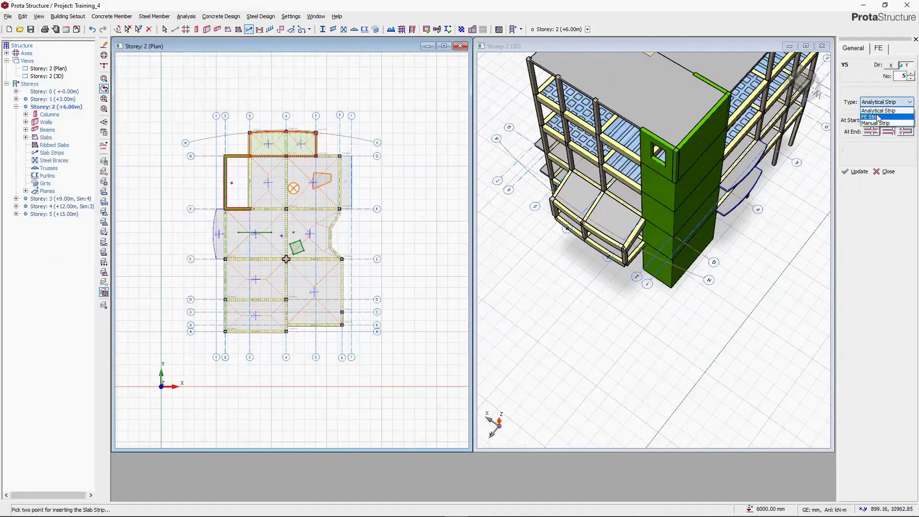
left_click(878, 117)
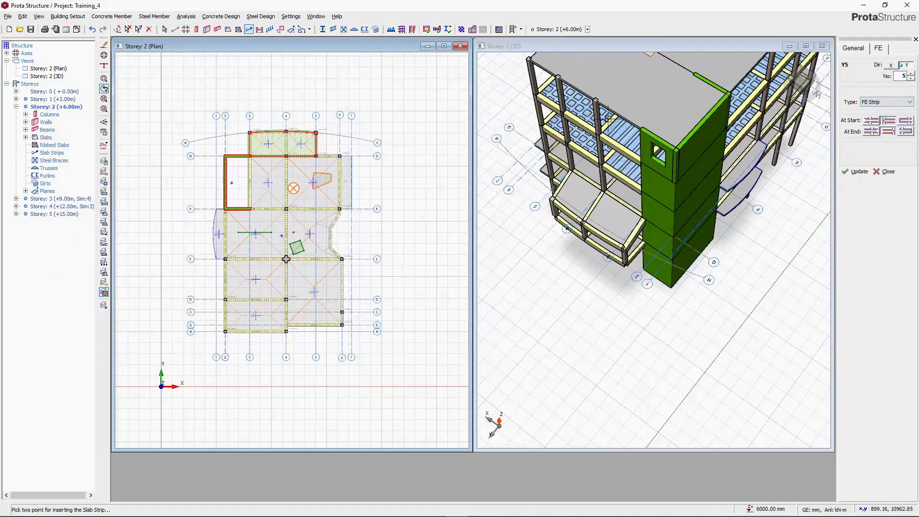
scroll(287, 259, "up", 2)
scroll(313, 254, "down", 1)
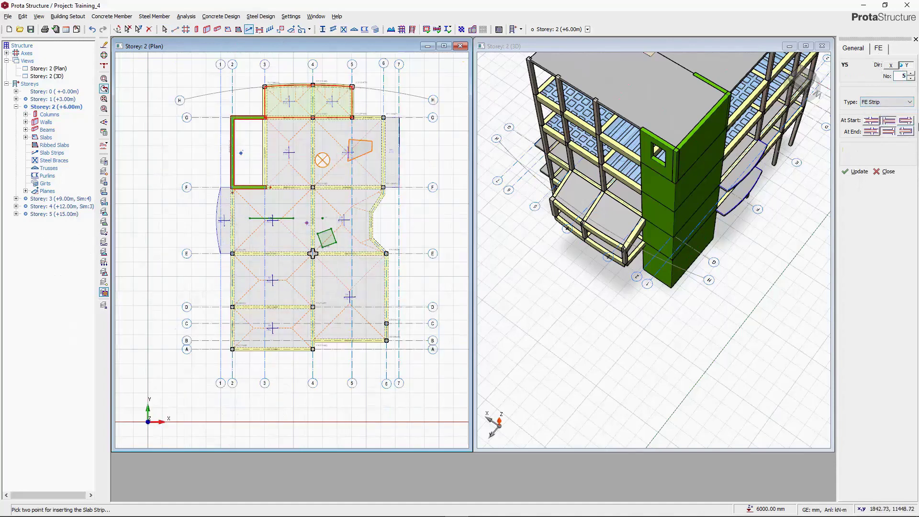
left_click(891, 65)
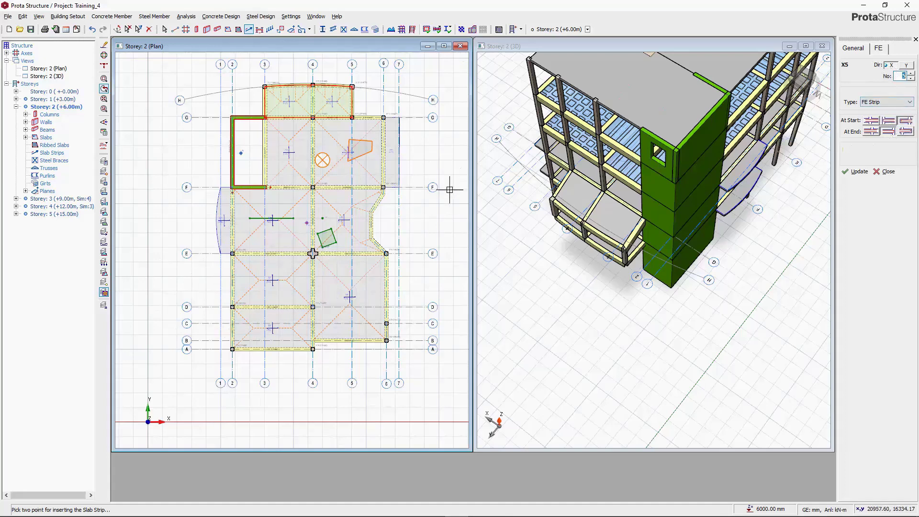
Draw X-direction FE strips X5, X6, X7 and X8, adjusting end conditions where needed.
left_click(186, 218)
left_click(396, 218)
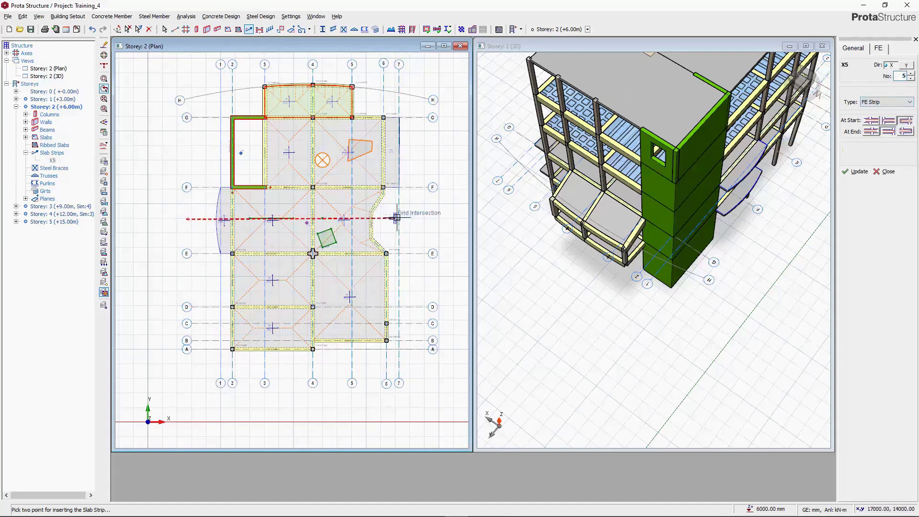
left_click(890, 124)
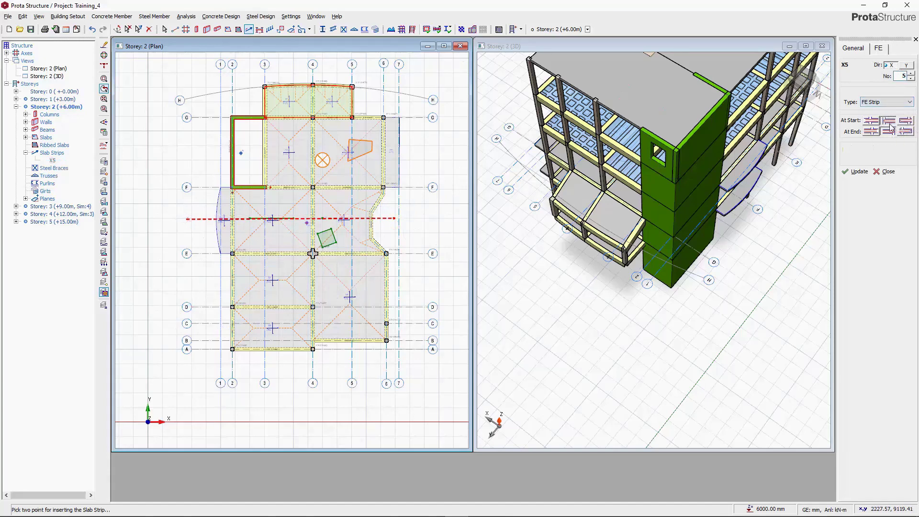
left_click(250, 145)
left_click(423, 142)
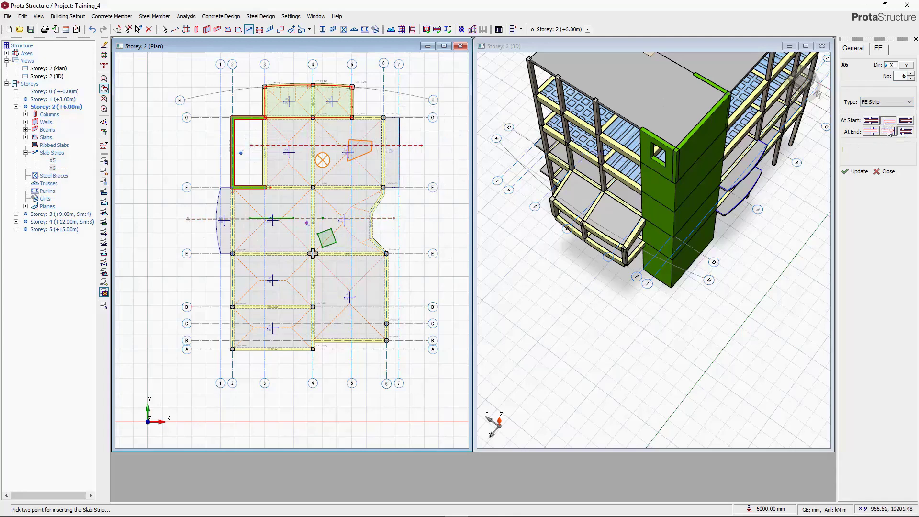
left_click(205, 283)
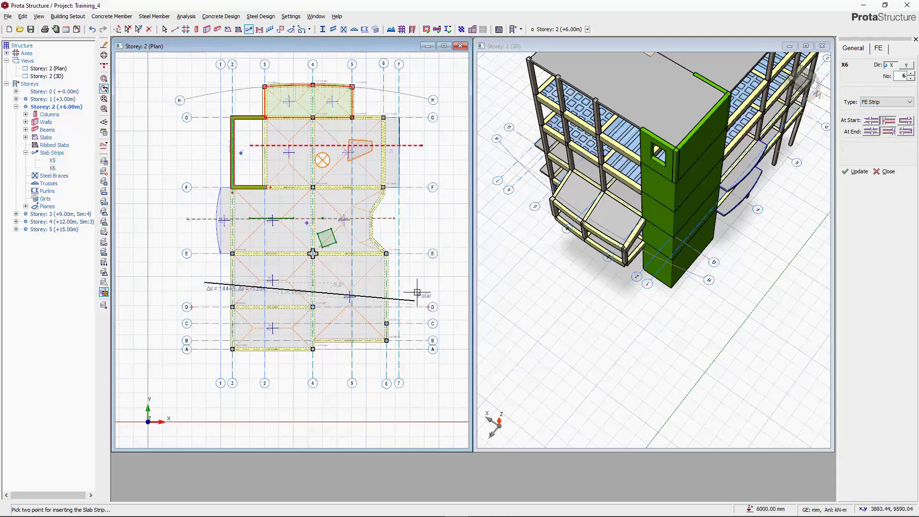
left_click(424, 284)
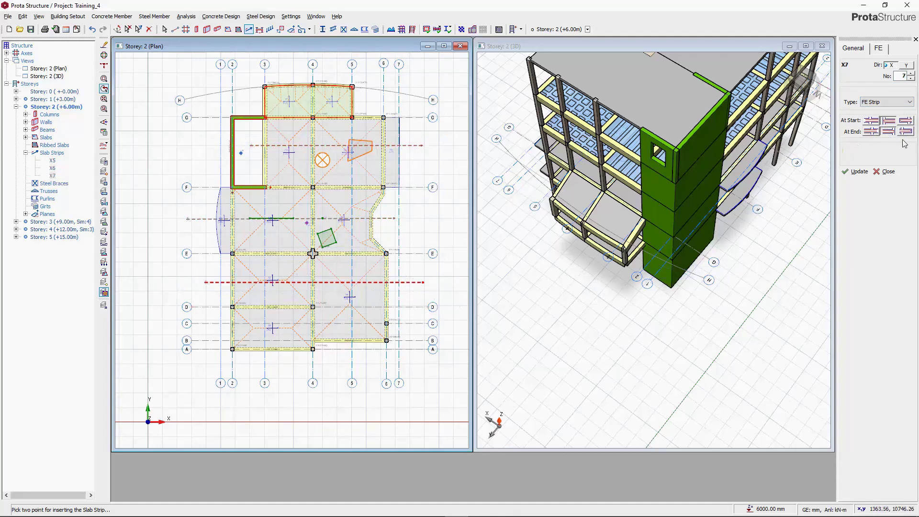
left_click(868, 132)
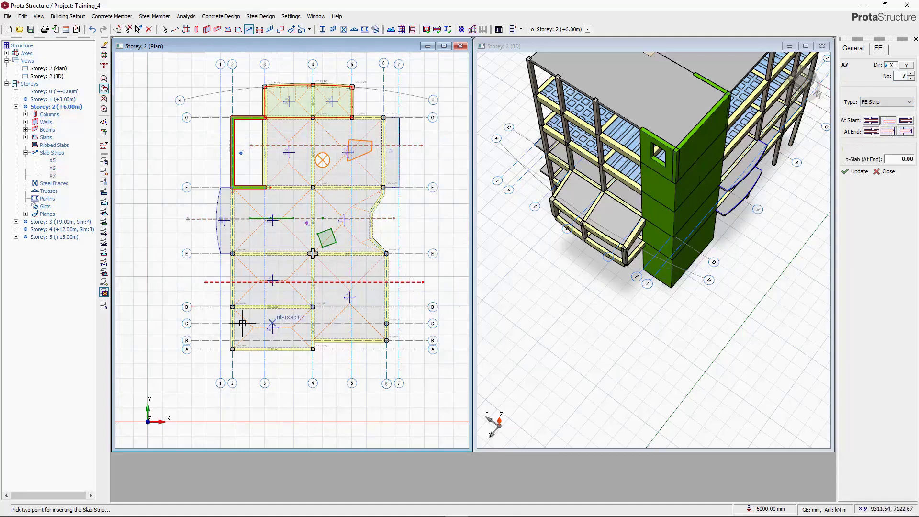
left_click(212, 331)
left_click(336, 332)
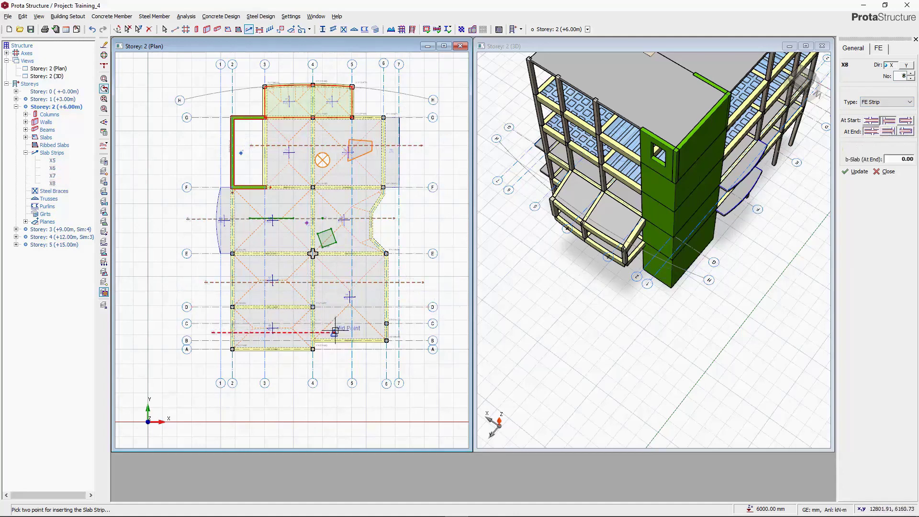
left_click(890, 132)
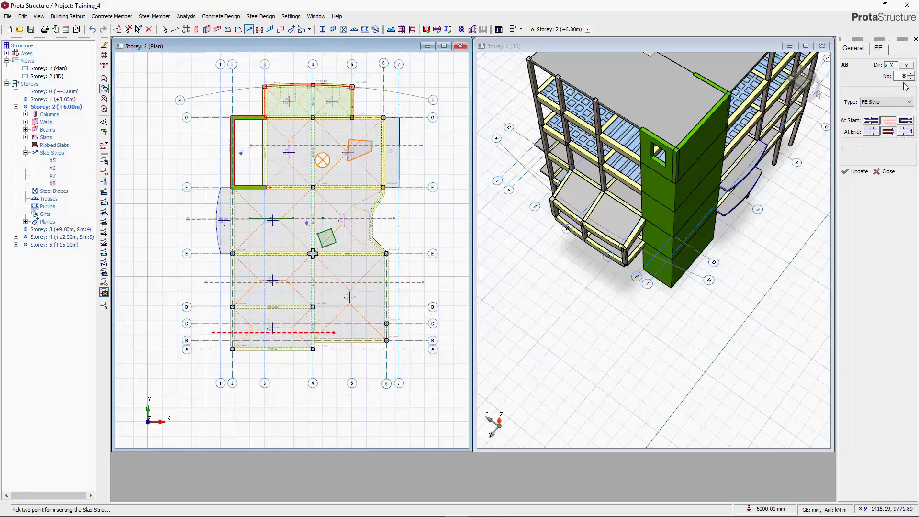
Switch the direction to Y, draw strips Y8 and Y9, and end strip placement.
left_click(907, 66)
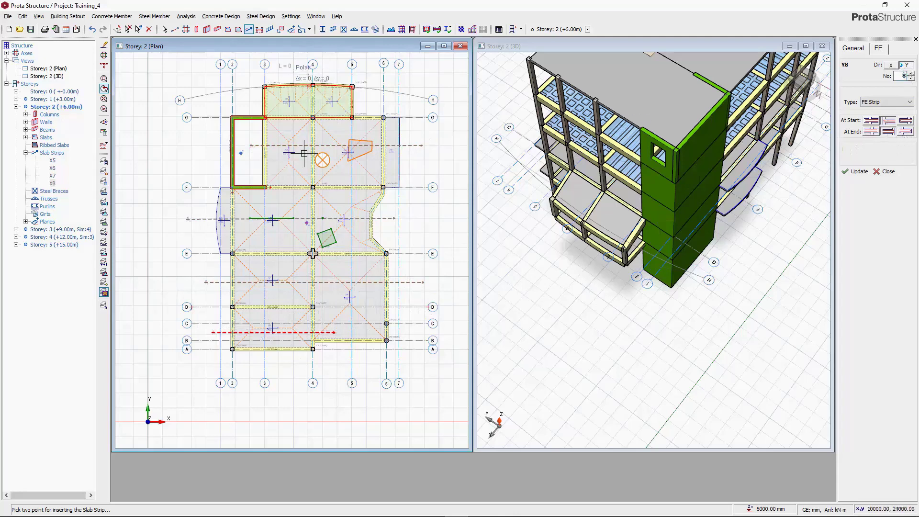
left_click(293, 73)
left_click(293, 384)
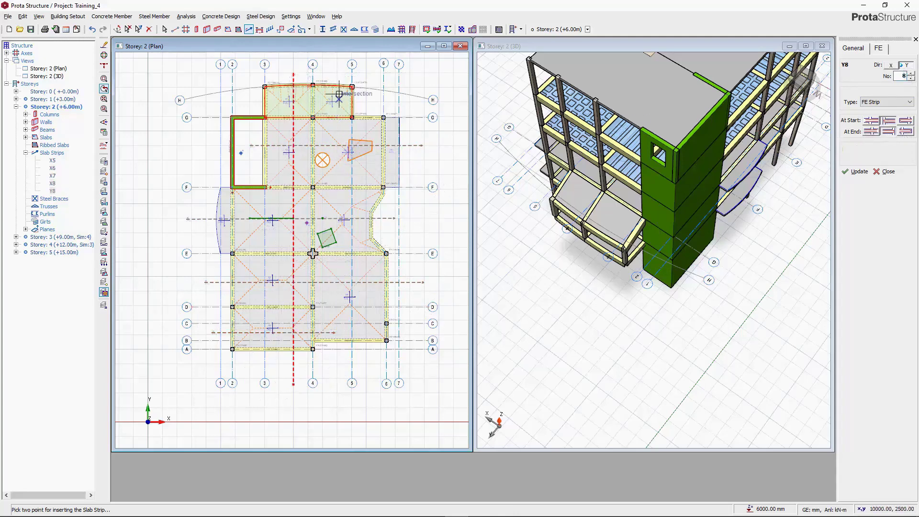
left_click(337, 77)
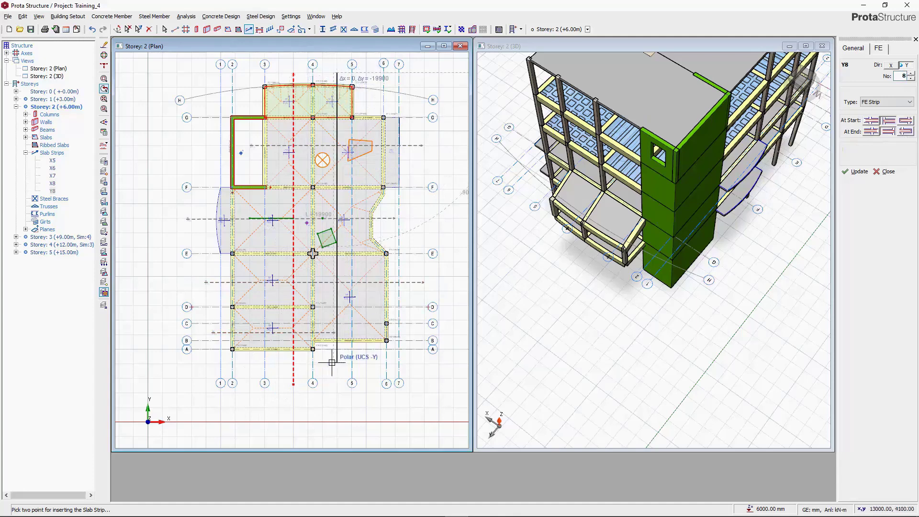
left_click(337, 362)
key("Escape")
middle_click_drag(376, 152, 363, 171)
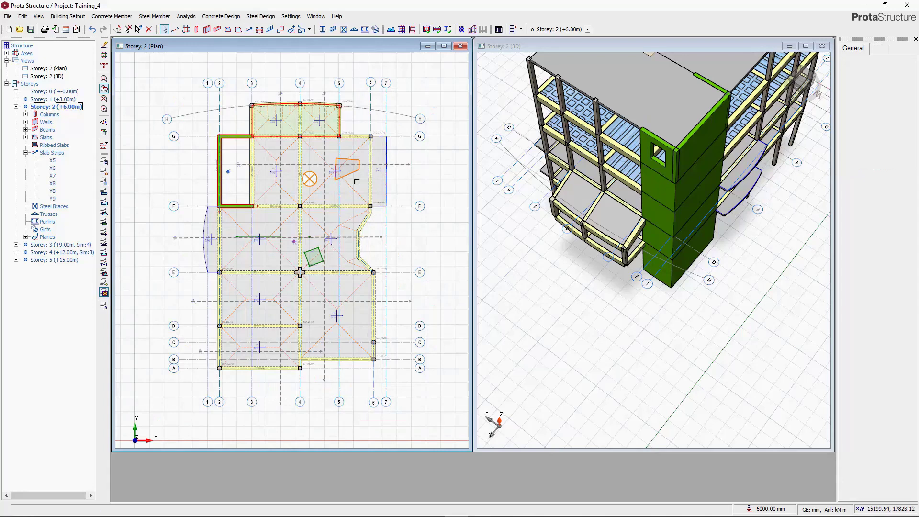
Apply the 0.33 FE stiffness factor using the cracking and creep calculator with dead load 6.
left_click(473, 30)
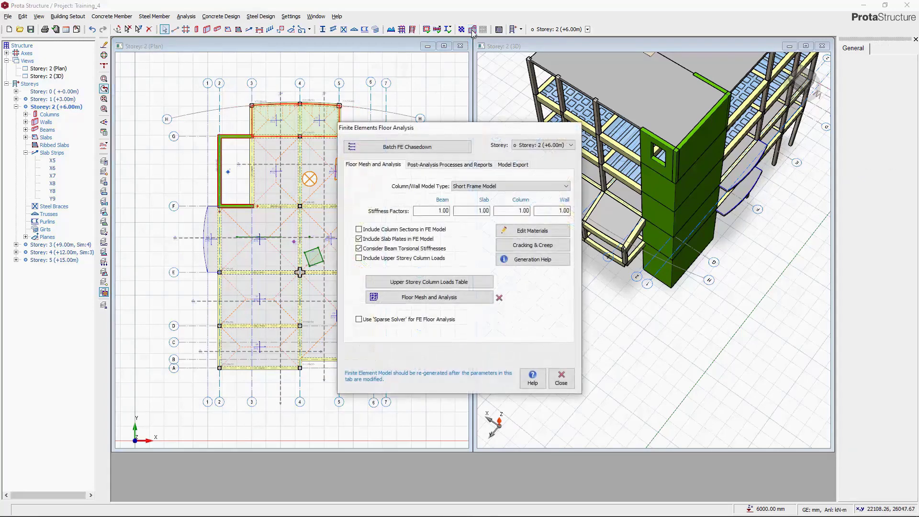
left_click(513, 246)
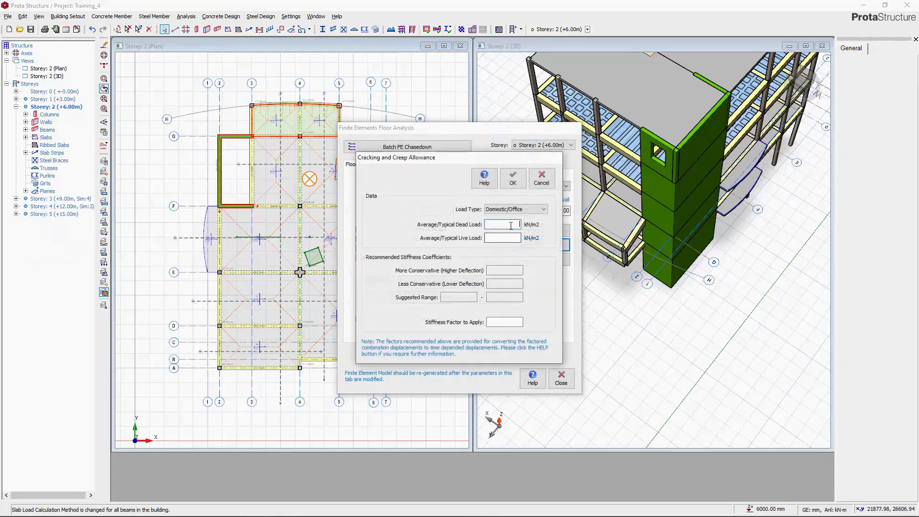
type("6.400")
left_click(512, 182)
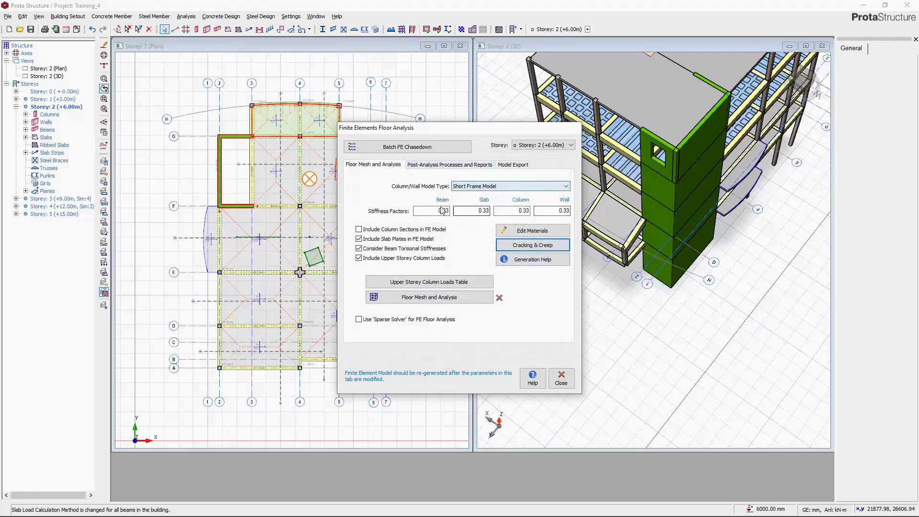
left_click(393, 149)
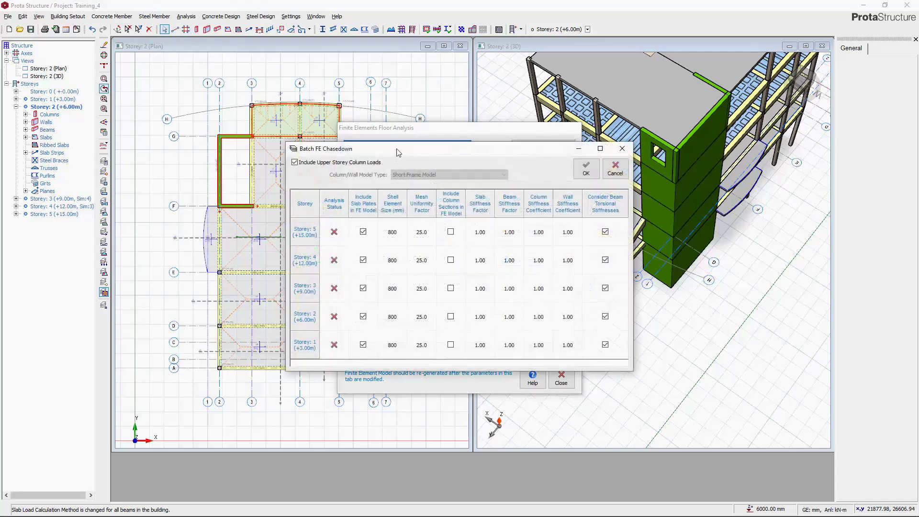
Set the slab and beam stiffness factors to .33 for all storeys.
left_click_drag(397, 153, 389, 159)
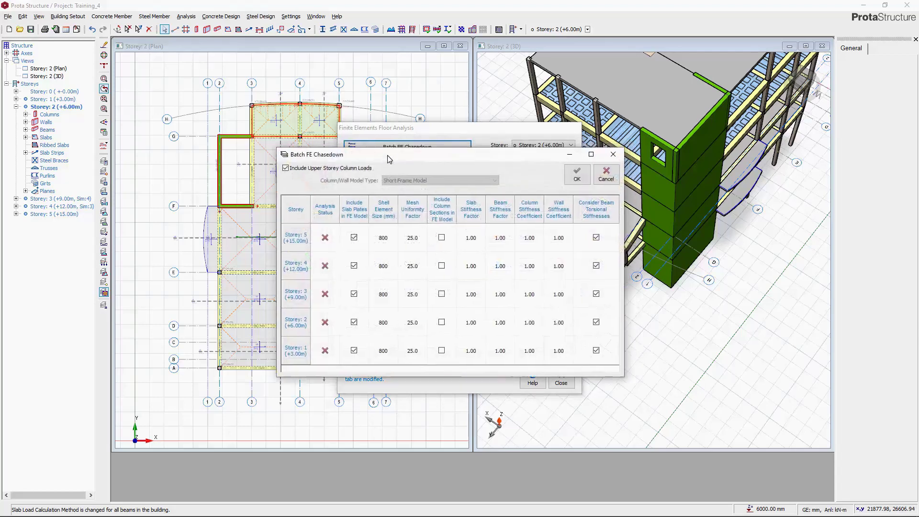
left_click(472, 210)
type("0.33")
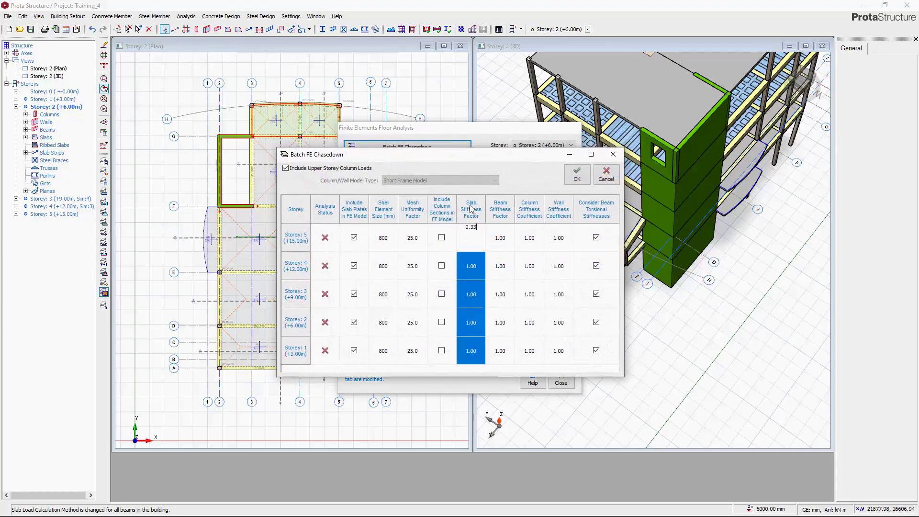
key("Return")
left_click(507, 199)
type(".3")
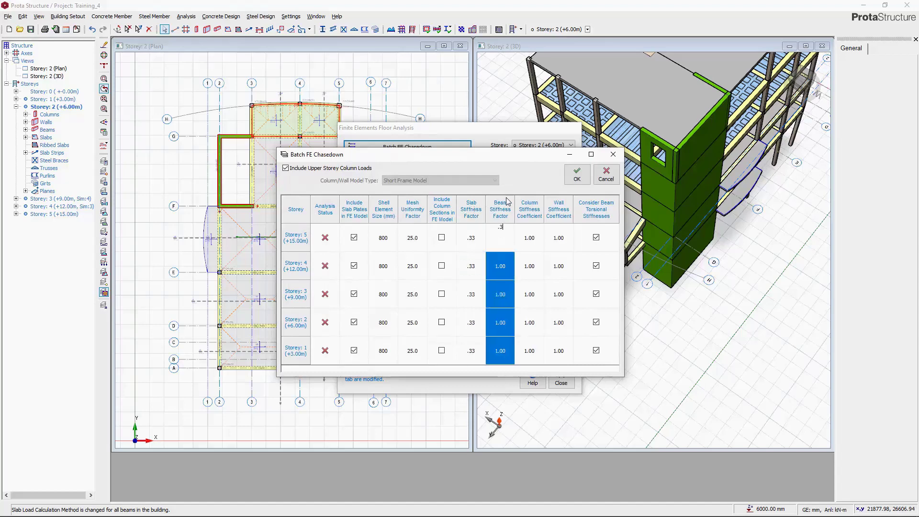
type("3")
key("Return")
Set the column and wall stiffness coefficients to .33 and accept the batch settings.
left_click(536, 218)
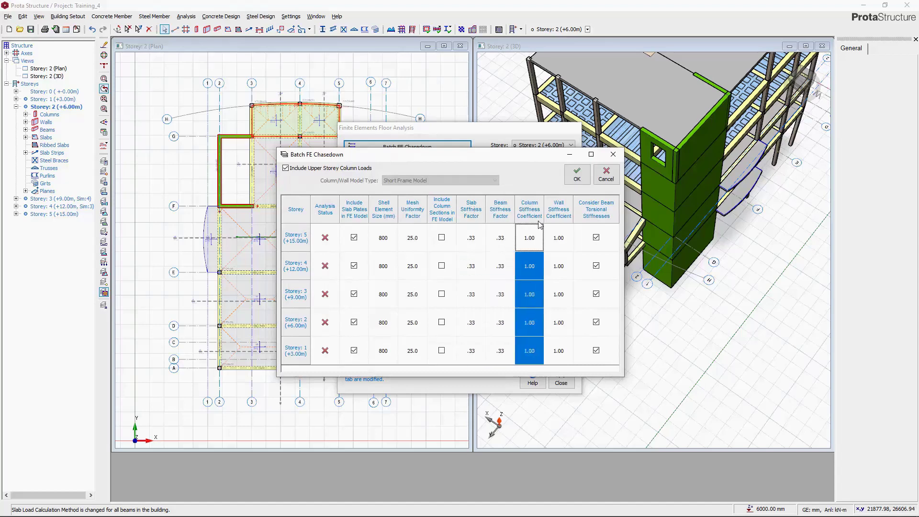
type(".33")
key("Return")
left_click(568, 219)
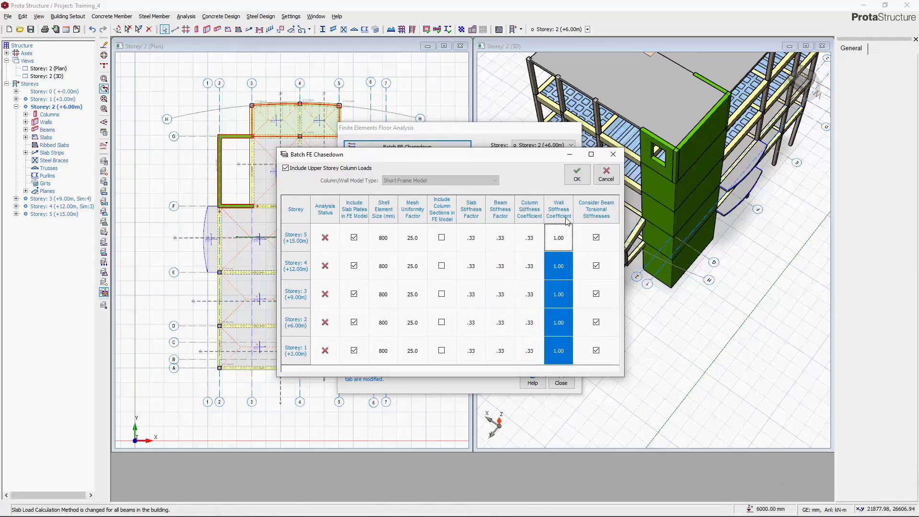
type(".33")
key("Return")
left_click(576, 175)
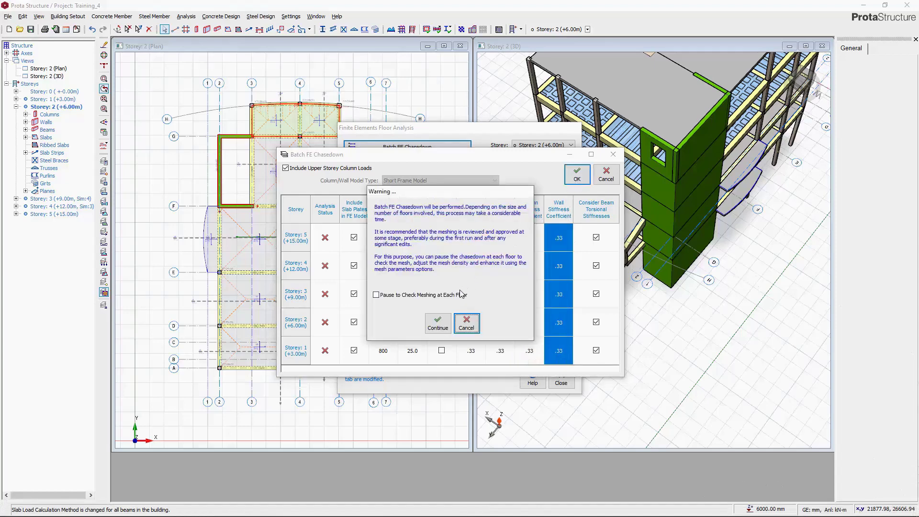
Run the batch FE chasedown on all storeys, calculating beam loads and recalculating flanges.
left_click(436, 325)
left_click(579, 178)
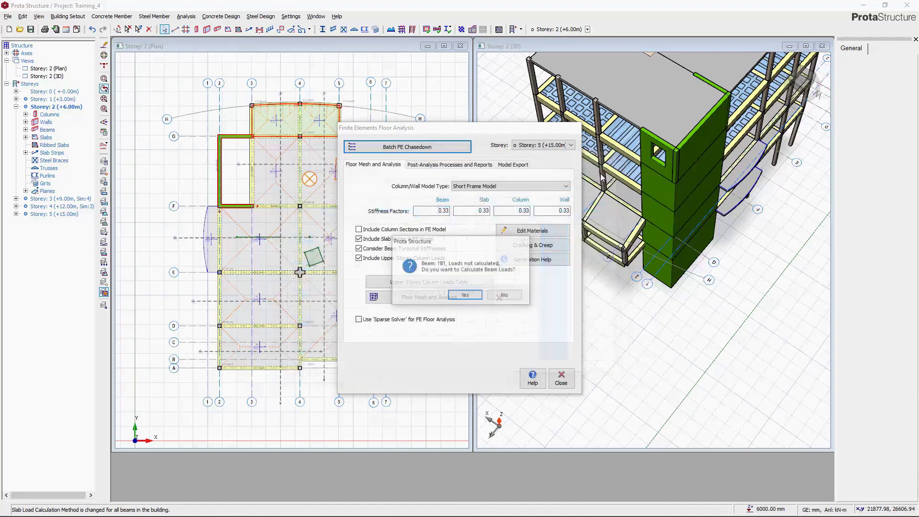
left_click(465, 295)
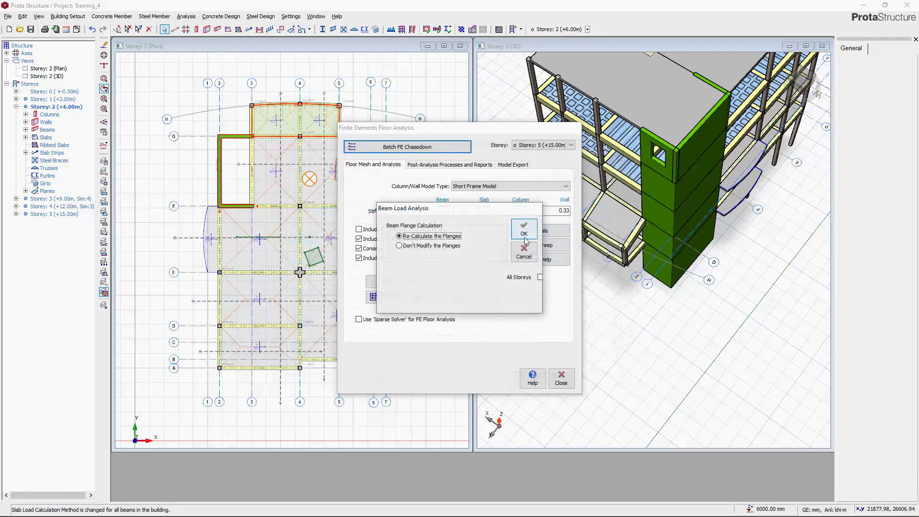
left_click(540, 277)
left_click(534, 236)
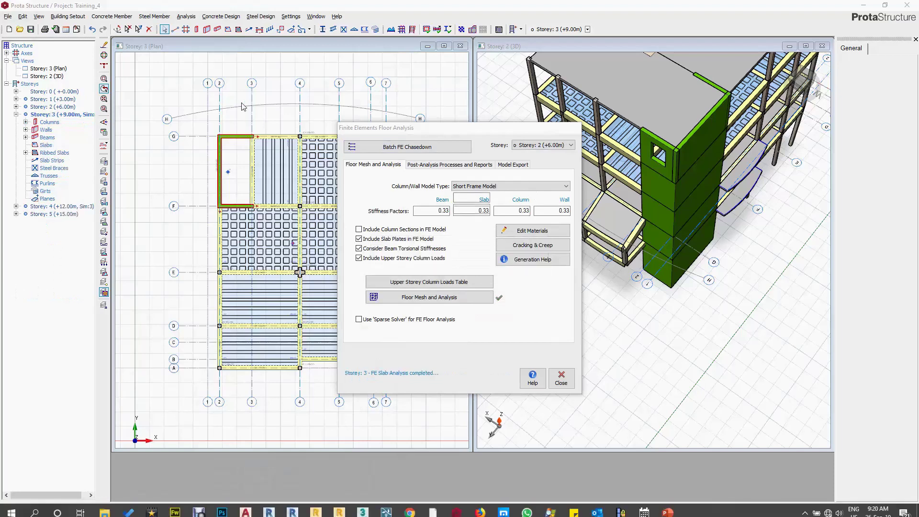
left_click(497, 317)
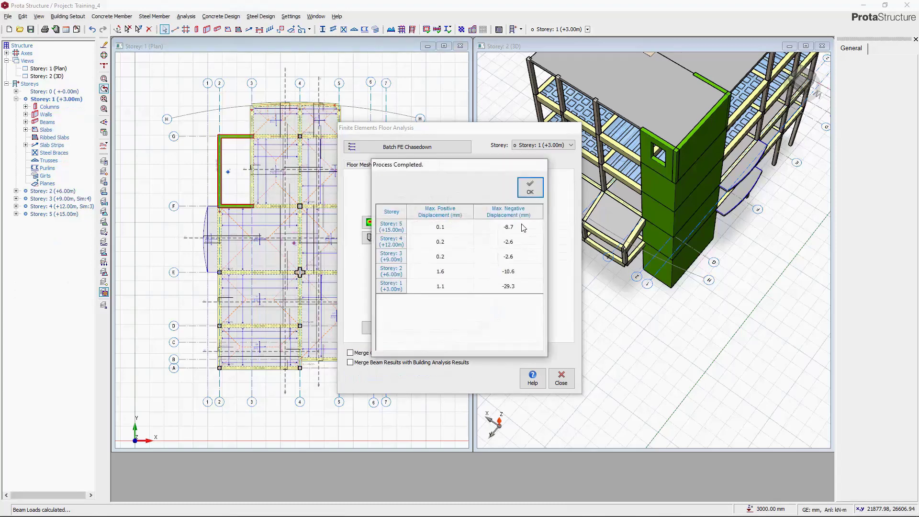
left_click_drag(473, 166, 451, 167)
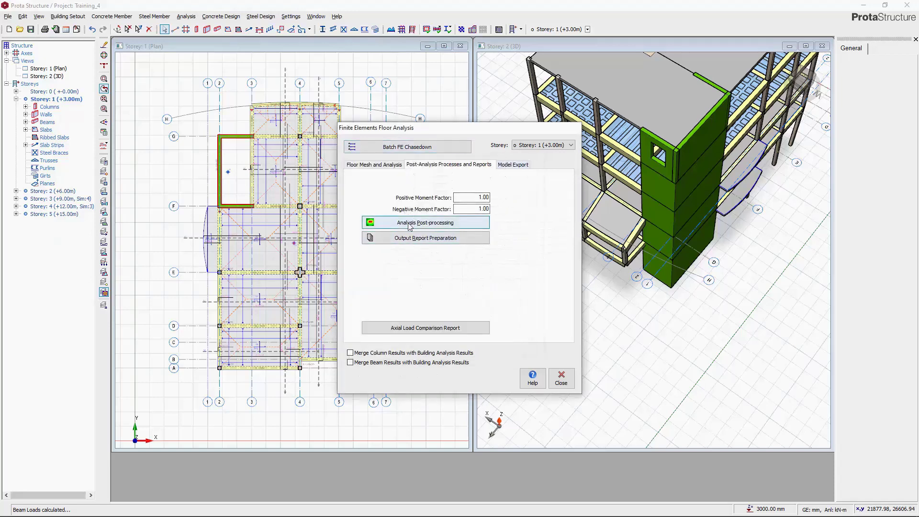
Switch the FE analysis to Storey 2 (+6.00m) and launch analysis post-processing.
left_click(539, 145)
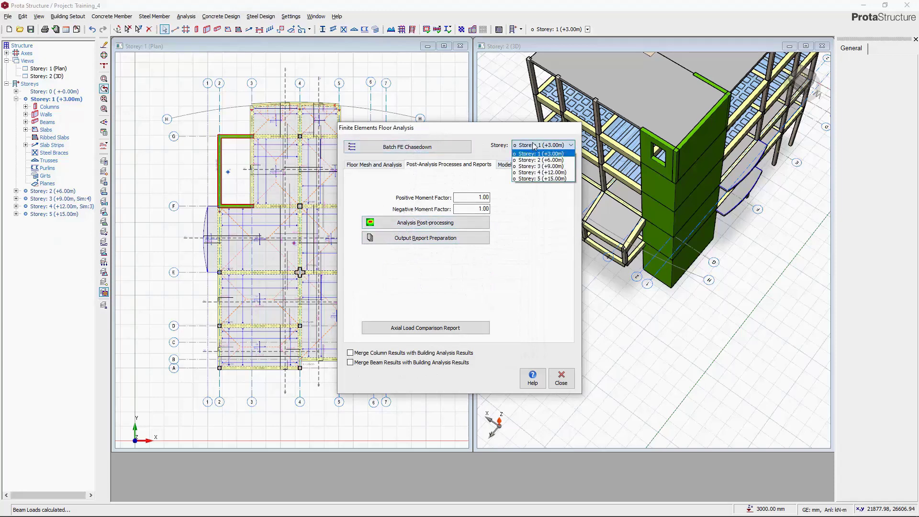
left_click(538, 160)
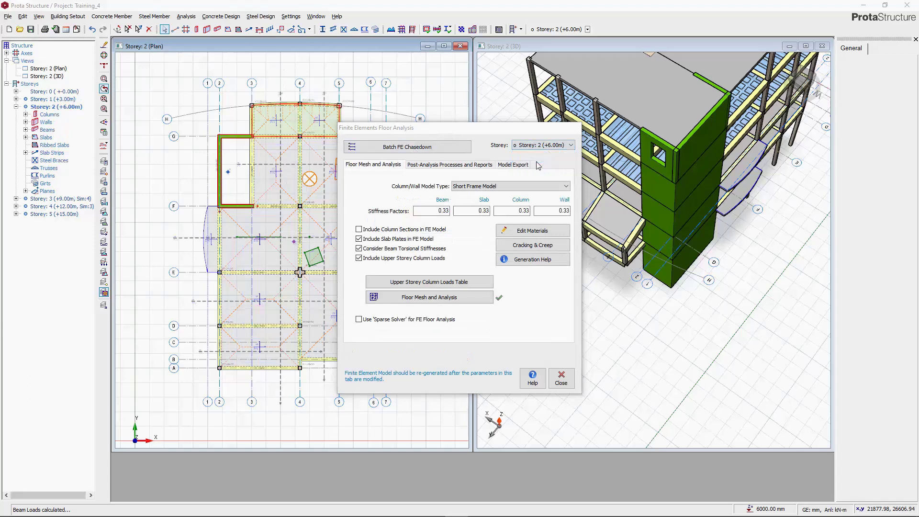
left_click(434, 165)
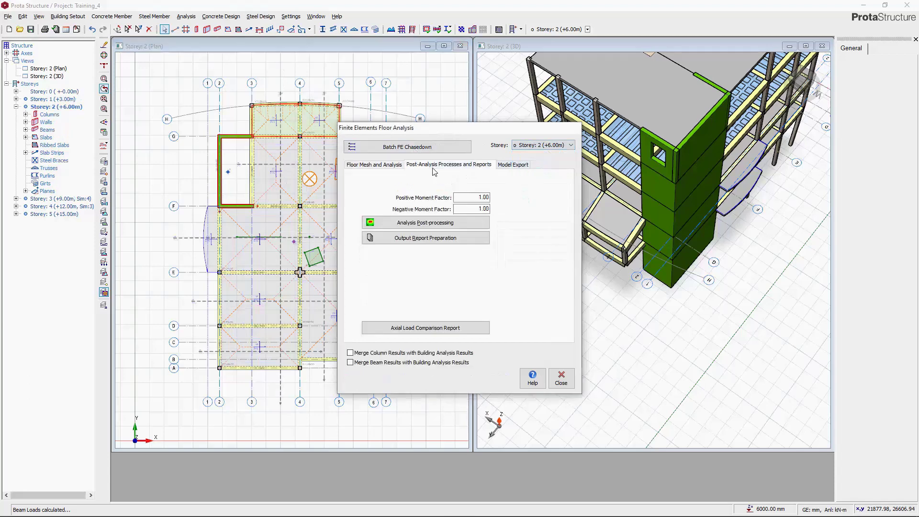
left_click(405, 223)
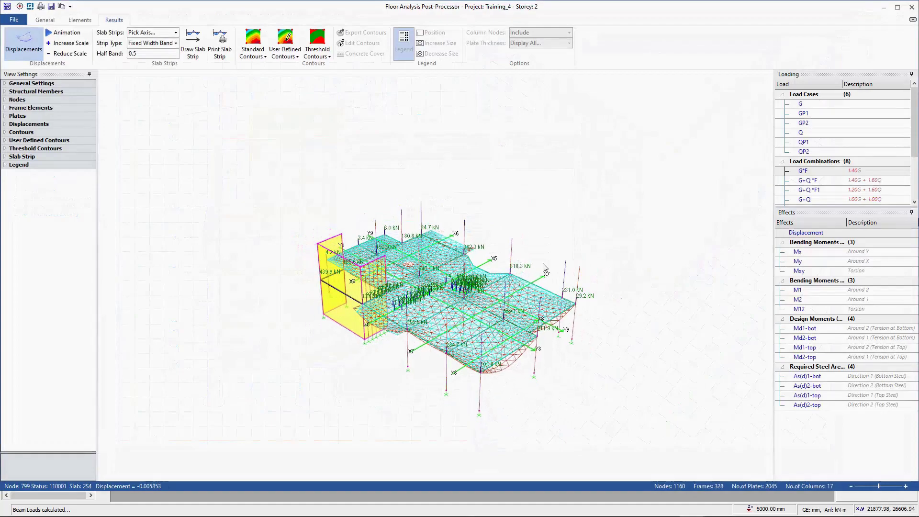
middle_click_drag(545, 269, 355, 187)
Show displacement threshold contours on the Storey 2 mesh from the Results ribbon.
scroll(314, 68, "up", 2)
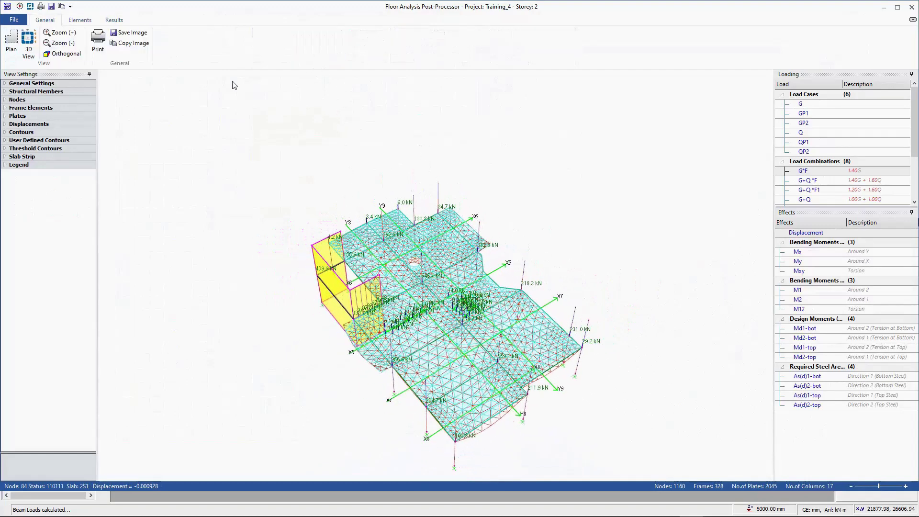
left_click(114, 19)
left_click(322, 42)
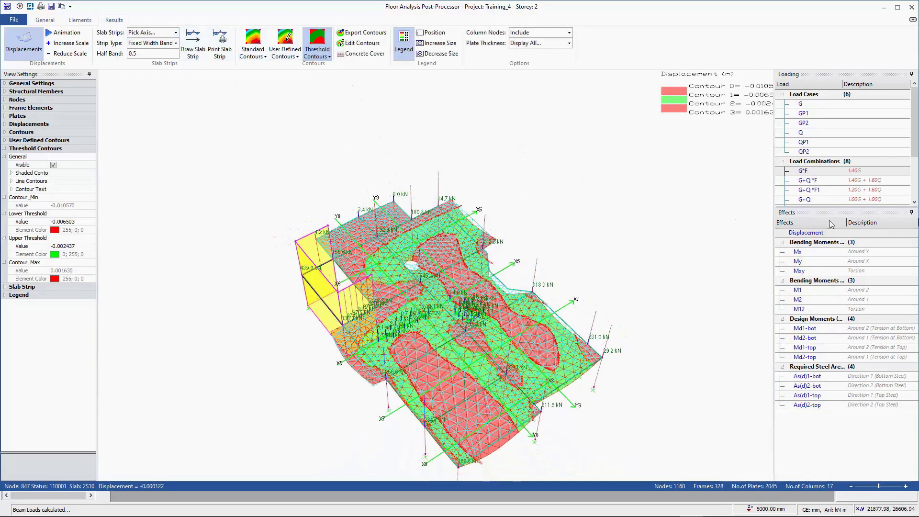
Review G+Q*F results as standard contours of My, Mxy and Md1/Md2 top and bottom moments.
left_click(808, 181)
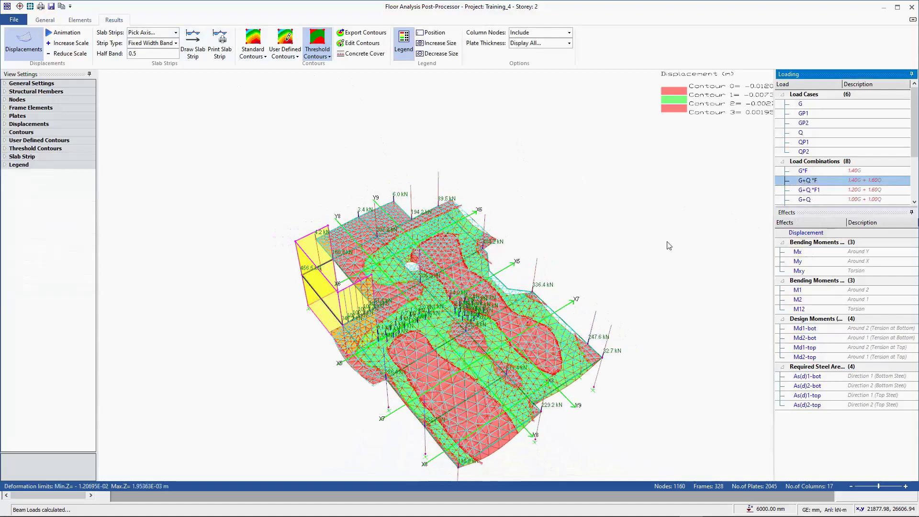
left_click(806, 234)
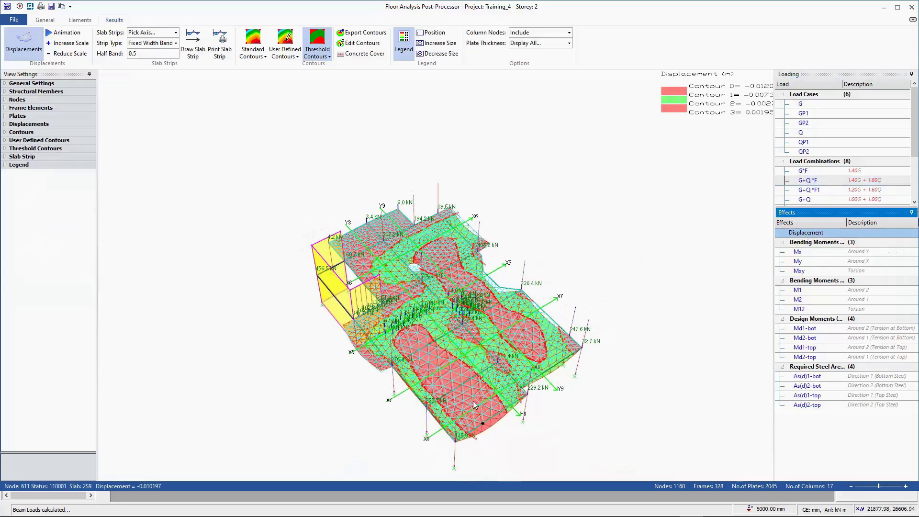
left_click(798, 261)
left_click(798, 271)
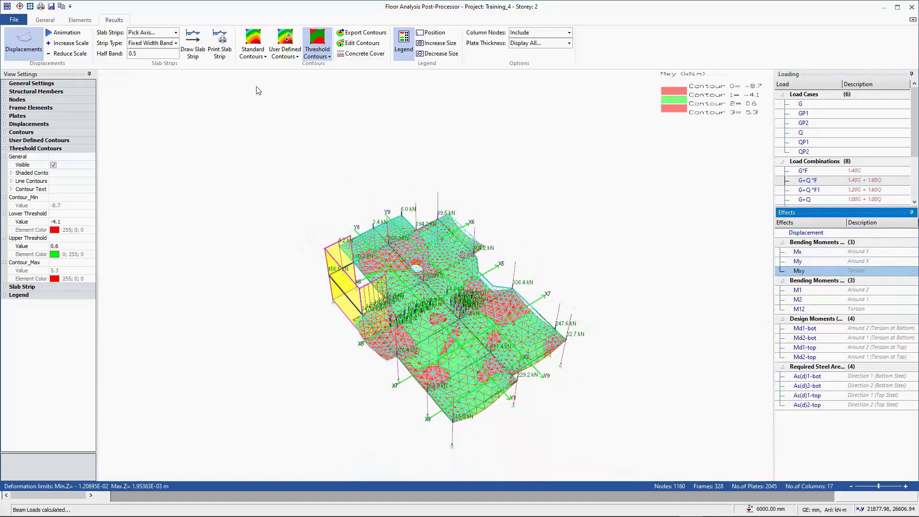
left_click(253, 39)
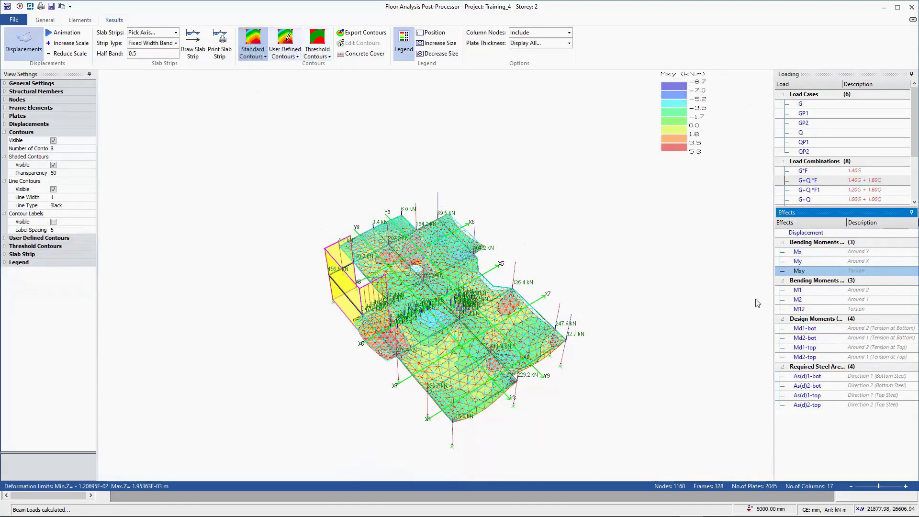
left_click(806, 329)
left_click(805, 339)
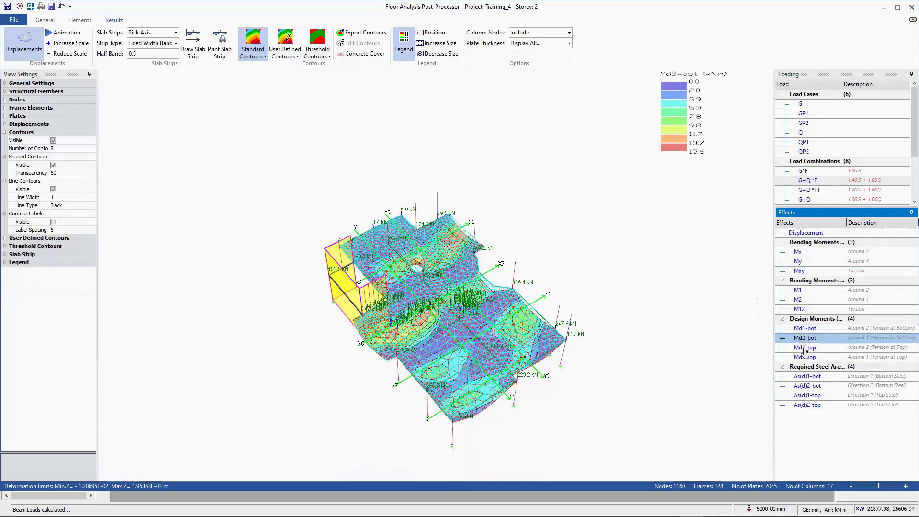
left_click(806, 349)
left_click(805, 359)
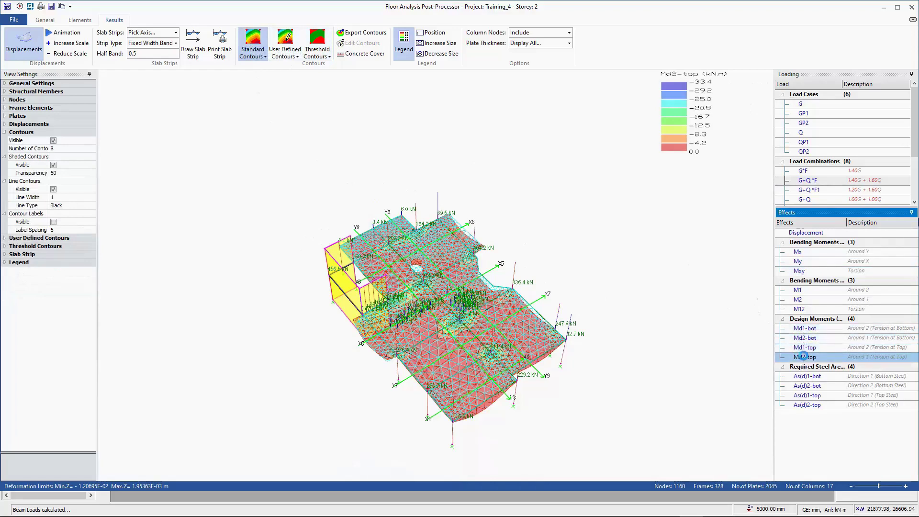
Return the standard contours to displacement and inspect the shaded Storey 2 floor.
left_click(806, 233)
scroll(598, 377, "up", 3)
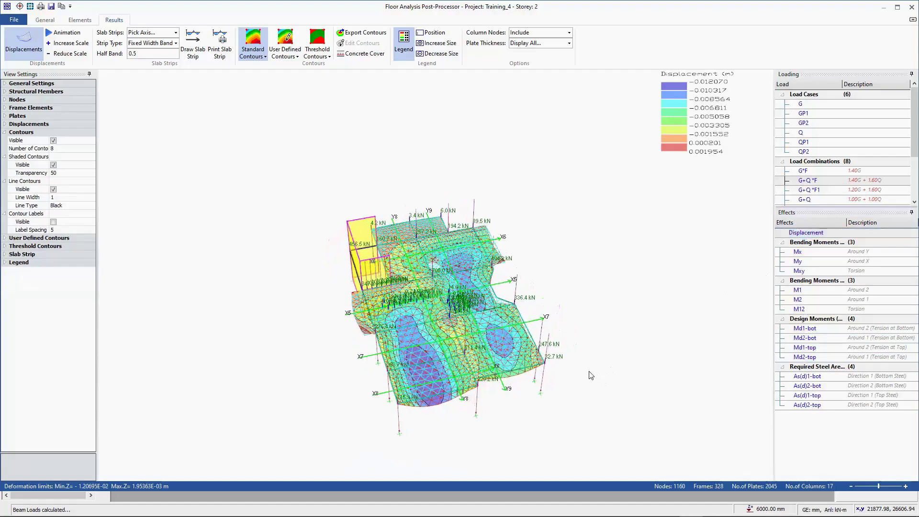
scroll(417, 348, "up", 2)
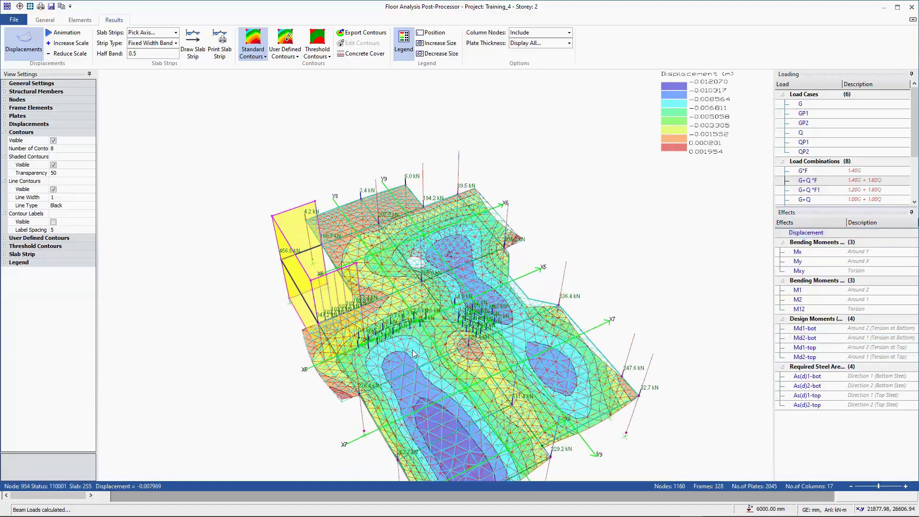
scroll(387, 264, "up", 2)
scroll(387, 265, "up", 2)
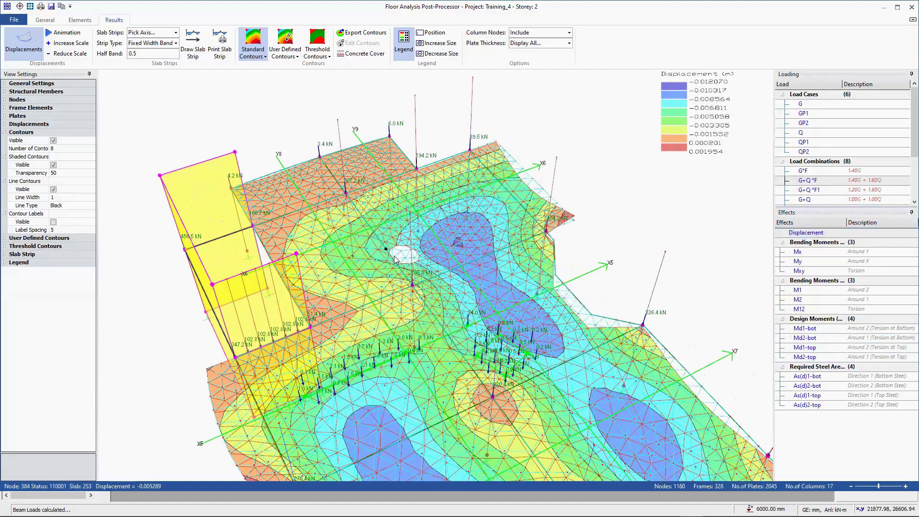
scroll(388, 254, "down", 5)
scroll(388, 254, "down", 1)
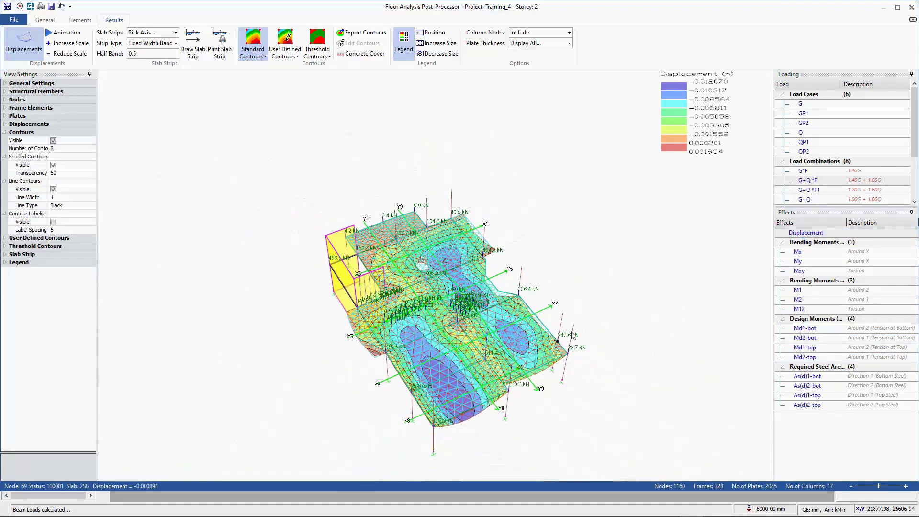
middle_click_drag(508, 307, 573, 337)
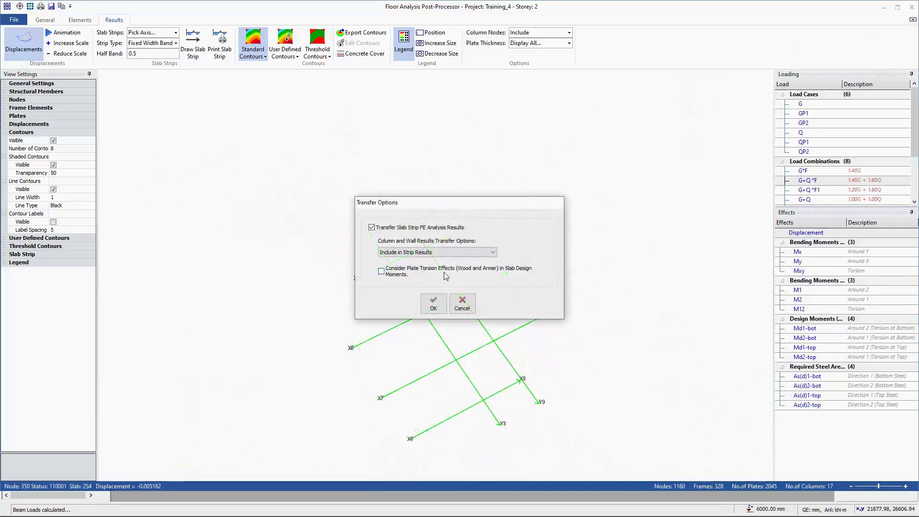
Transfer the slab strip FE analysis results and close the FE floor analysis window.
left_click(433, 304)
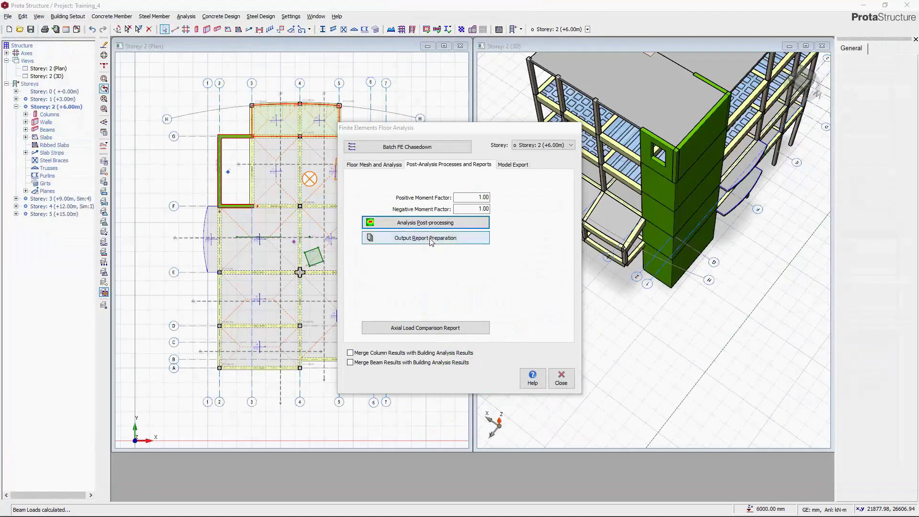
left_click(560, 378)
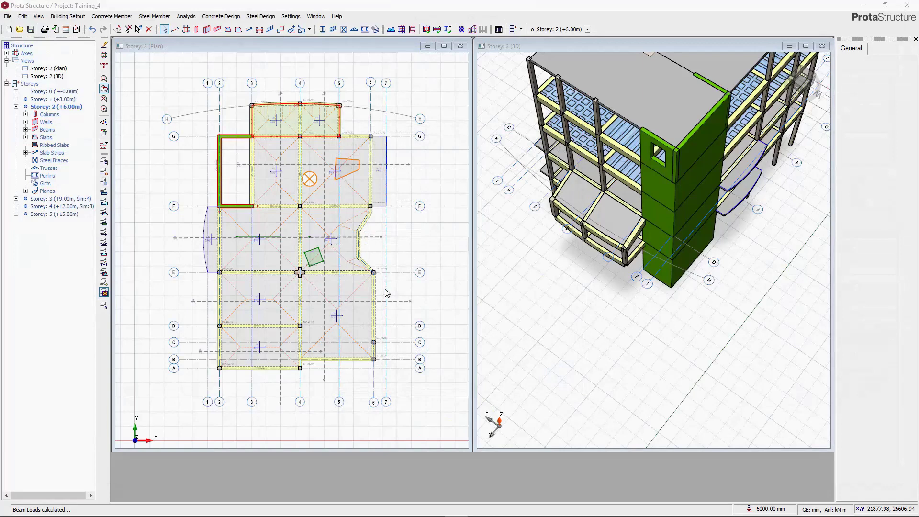
Update the Storey 2 slab steel bars from the FE results and inspect the reinforcement across the plan.
mouse_move(105, 150)
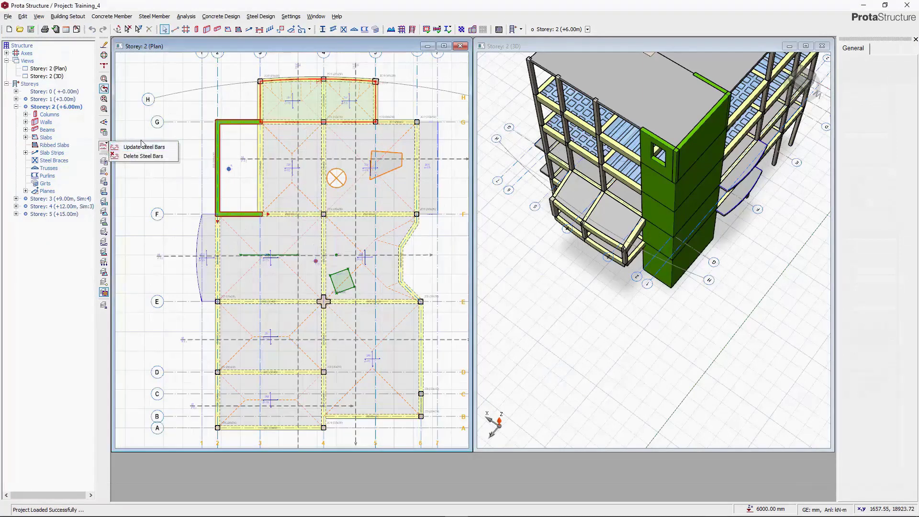
left_click(139, 147)
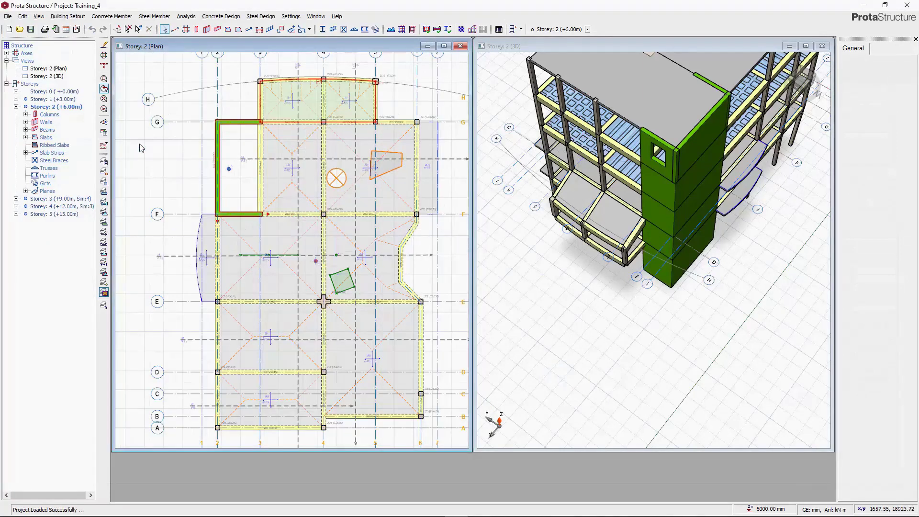
scroll(284, 264, "up", 3)
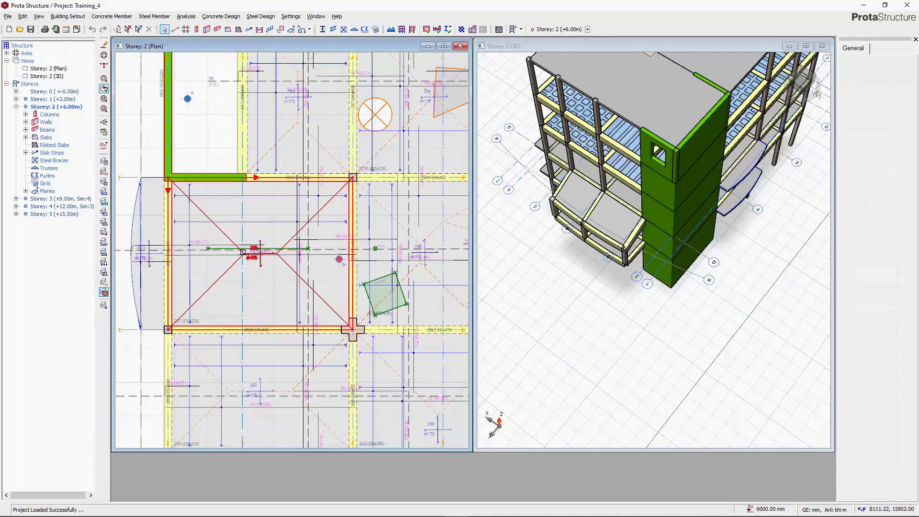
scroll(243, 252, "down", 3)
scroll(235, 248, "up", 3)
scroll(224, 243, "down", 3)
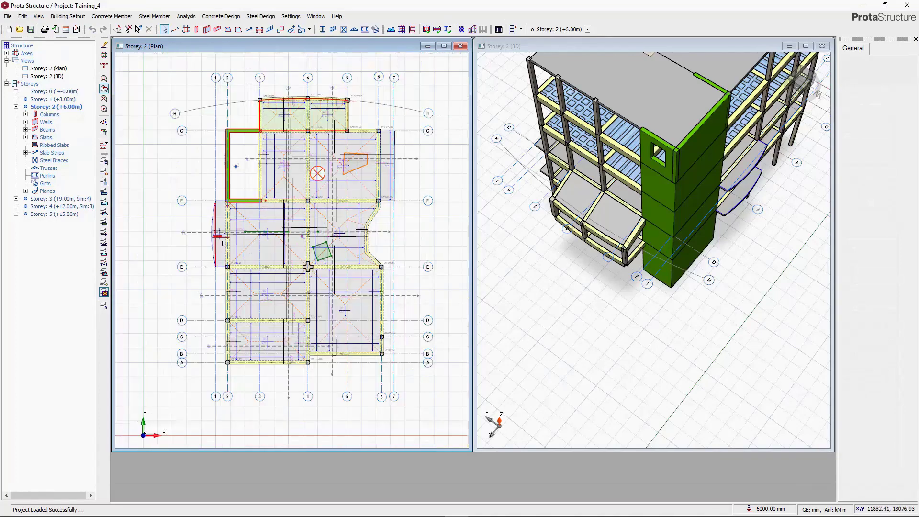
scroll(224, 243, "up", 3)
scroll(257, 190, "down", 5)
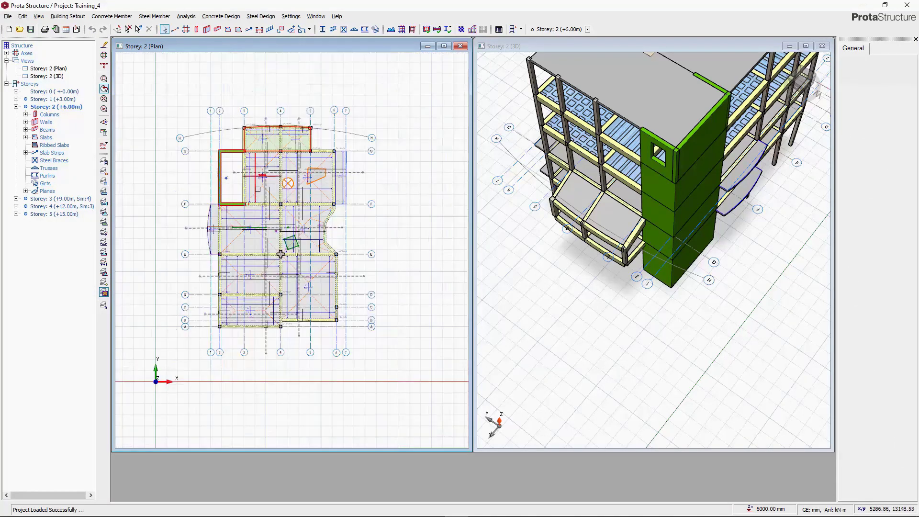
scroll(258, 190, "up", 3)
scroll(261, 191, "down", 3)
scroll(262, 193, "up", 3)
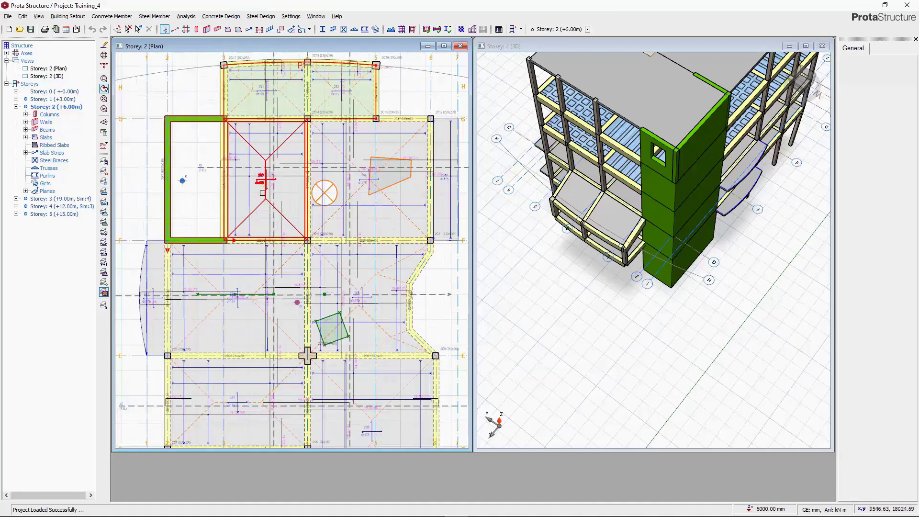
scroll(262, 193, "down", 5)
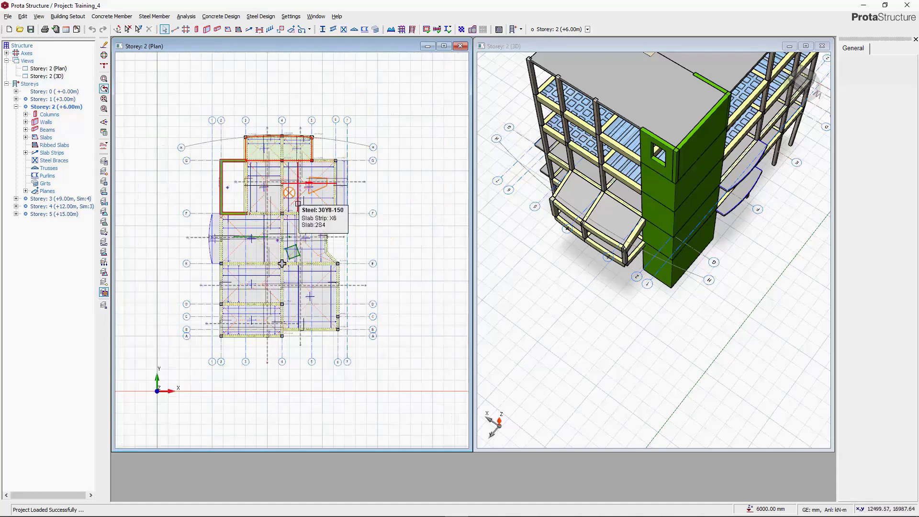
Open the Storey 3 (+9.00m) plan view.
double_click(48, 200)
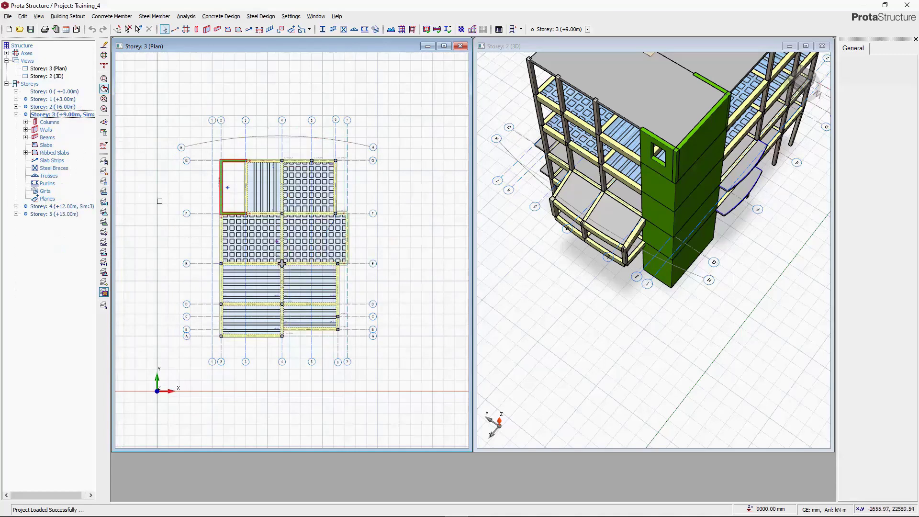
scroll(264, 199, "up", 3)
scroll(257, 198, "down", 2)
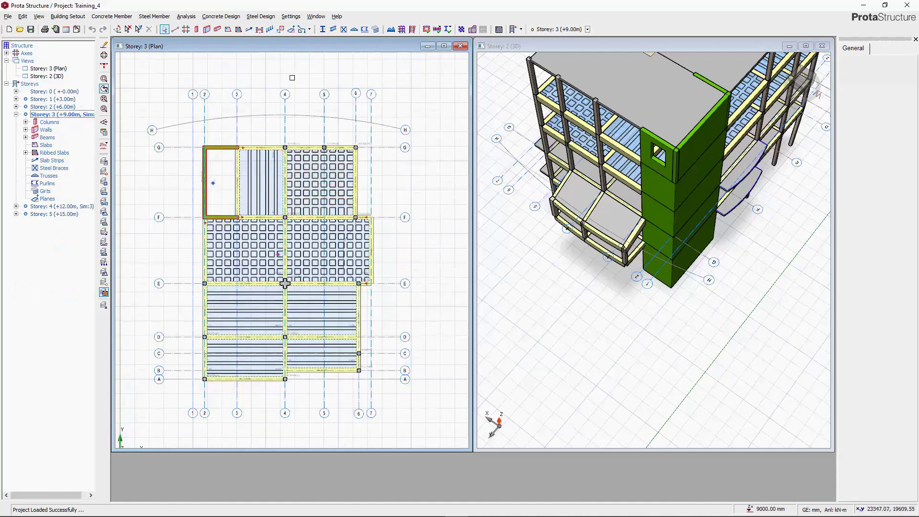
Start an FE slab strip with its end aligned to Slab, placing the first point near grid G.
left_click(249, 30)
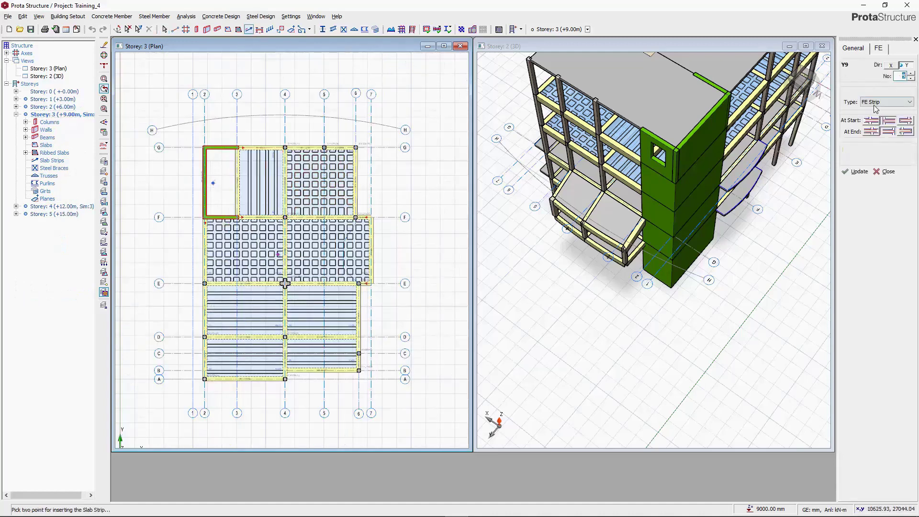
left_click(880, 49)
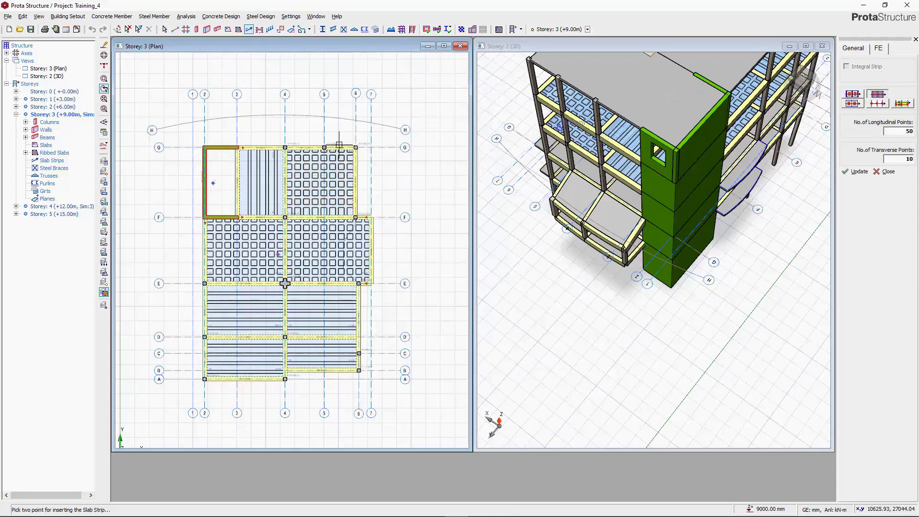
left_click(858, 48)
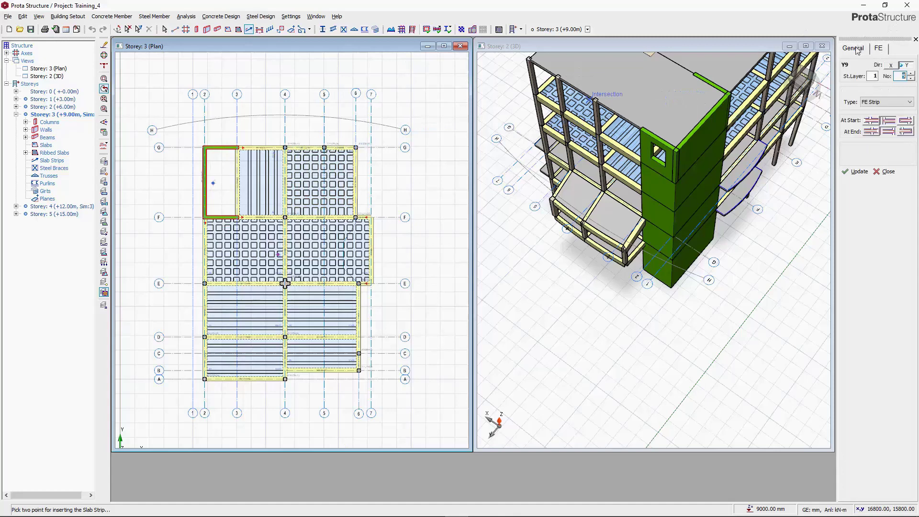
scroll(230, 205, "up", 2)
scroll(254, 197, "down", 2)
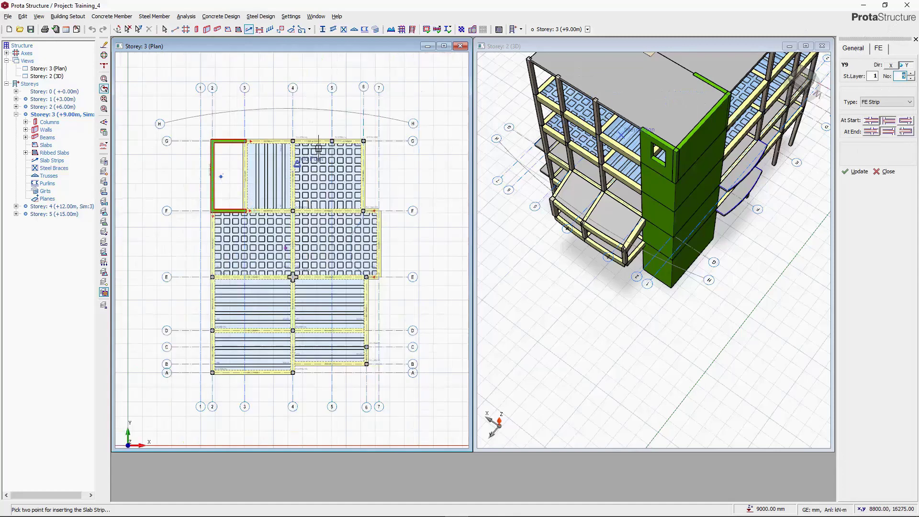
left_click(871, 132)
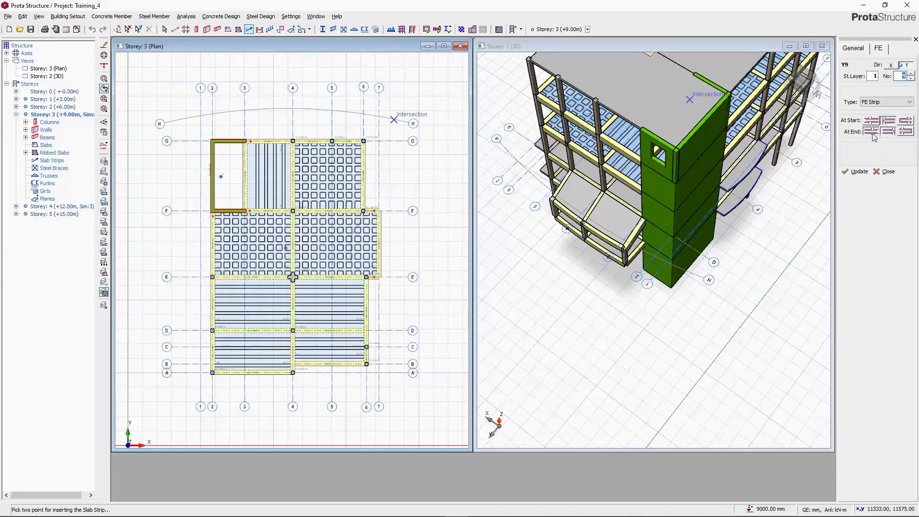
left_click(262, 125)
Redraw vertical strip Y9 from above grid G down through the ribbed slabs.
left_click(262, 223)
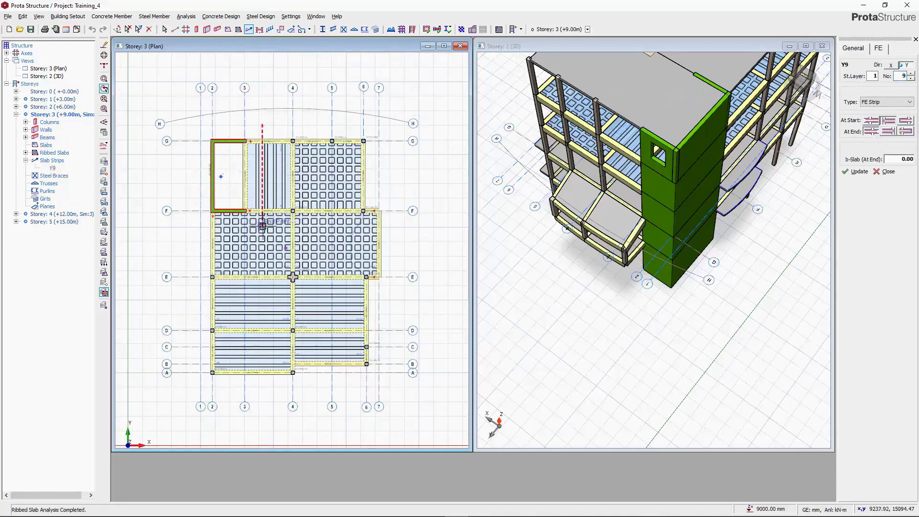
scroll(256, 188, "up", 2)
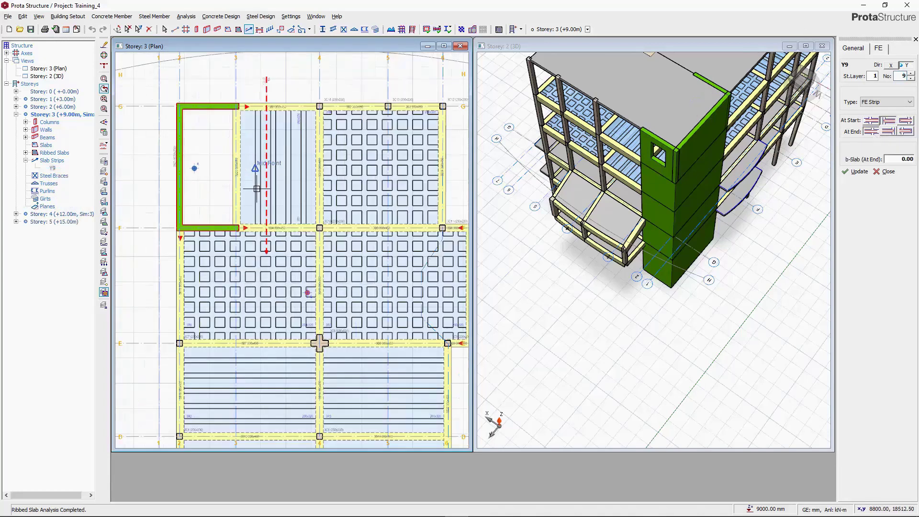
key("Escape")
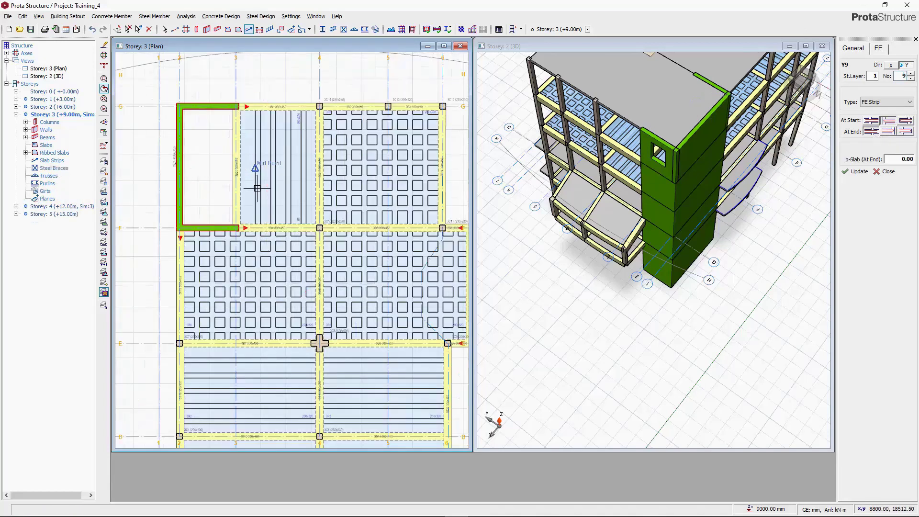
left_click(268, 84)
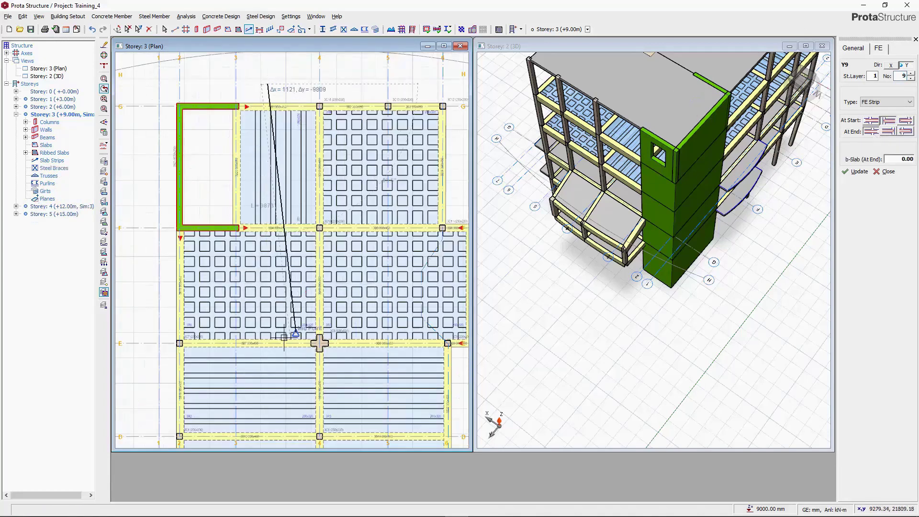
left_click(266, 382)
scroll(264, 295, "down", 3)
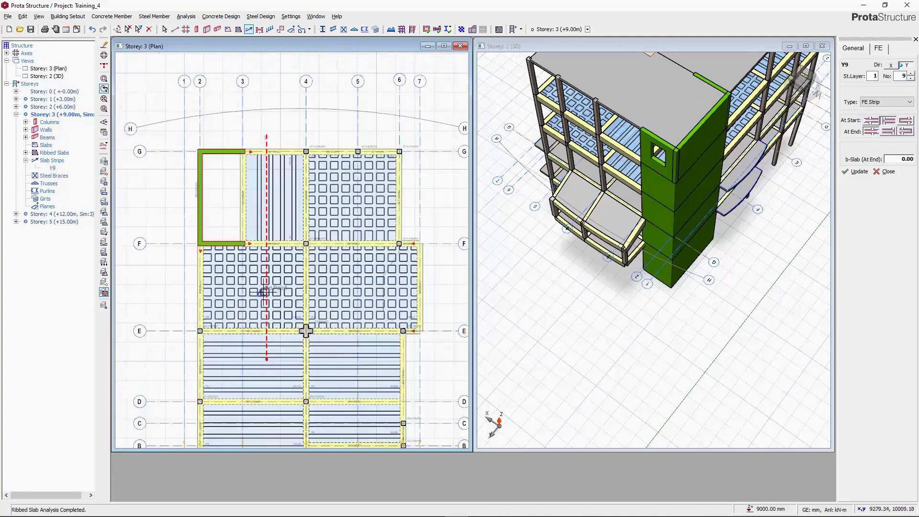
scroll(266, 300, "up", 1)
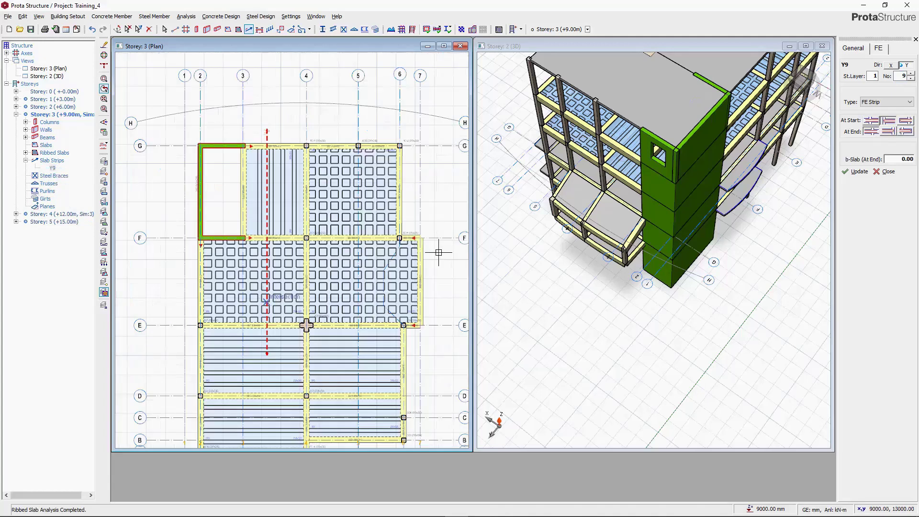
Draw the second vertical strip Y10 from grid G, with its end aligned to the slab.
left_click(888, 132)
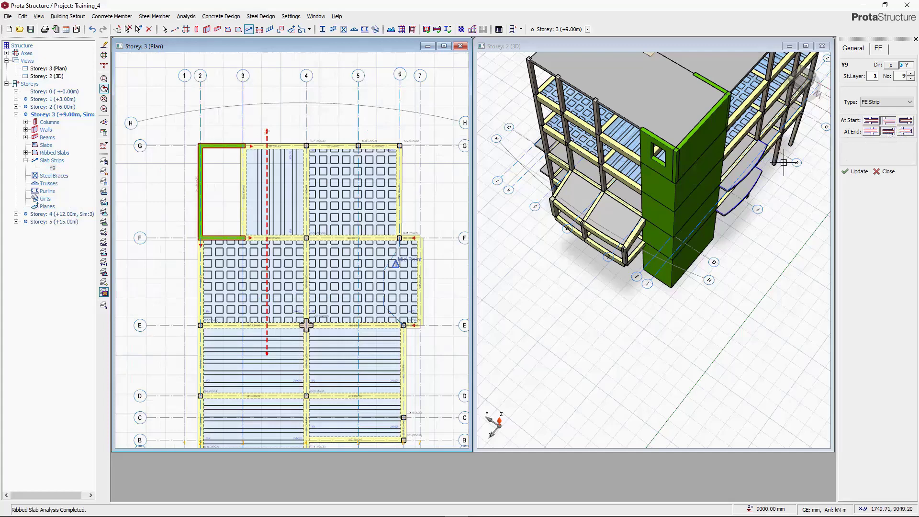
left_click(174, 283)
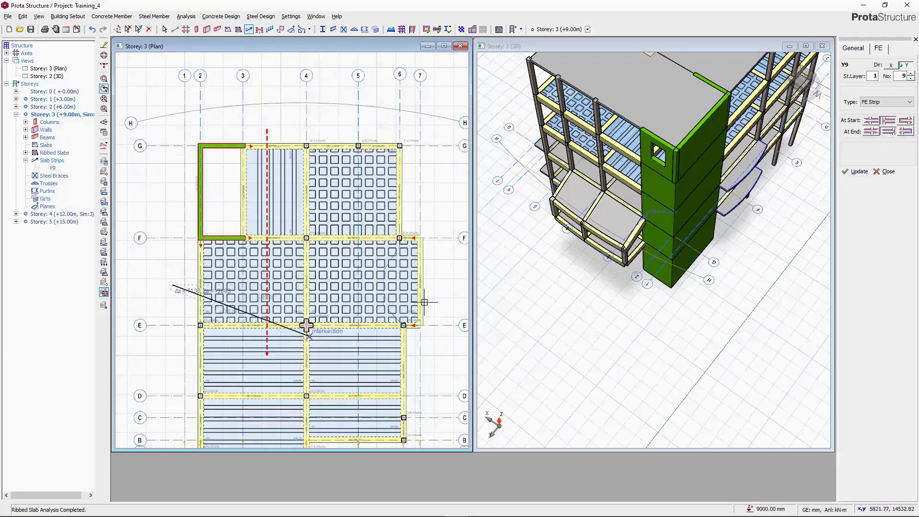
right_click(174, 286)
scroll(312, 155, "down", 1)
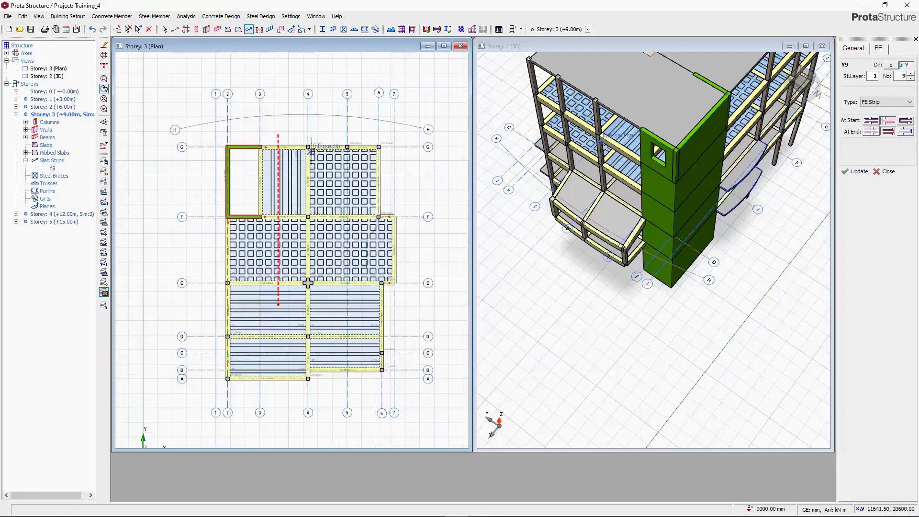
left_click(332, 130)
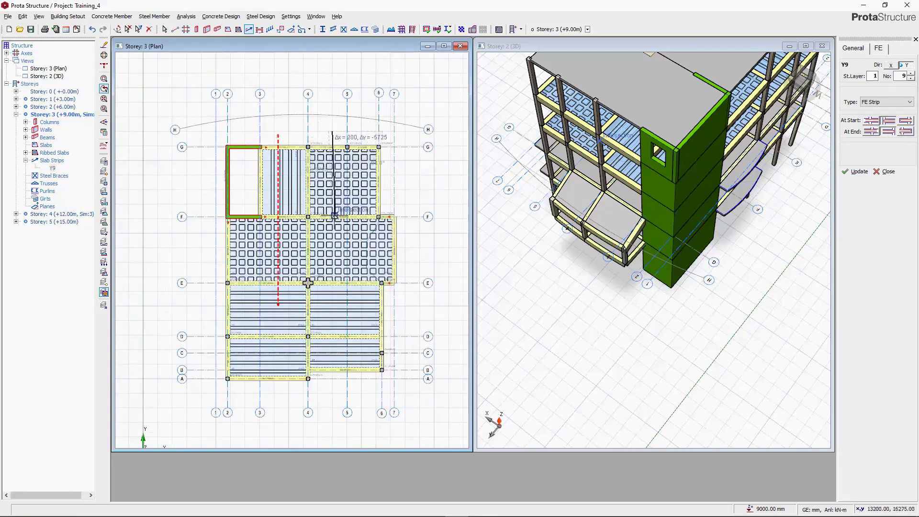
left_click(884, 134)
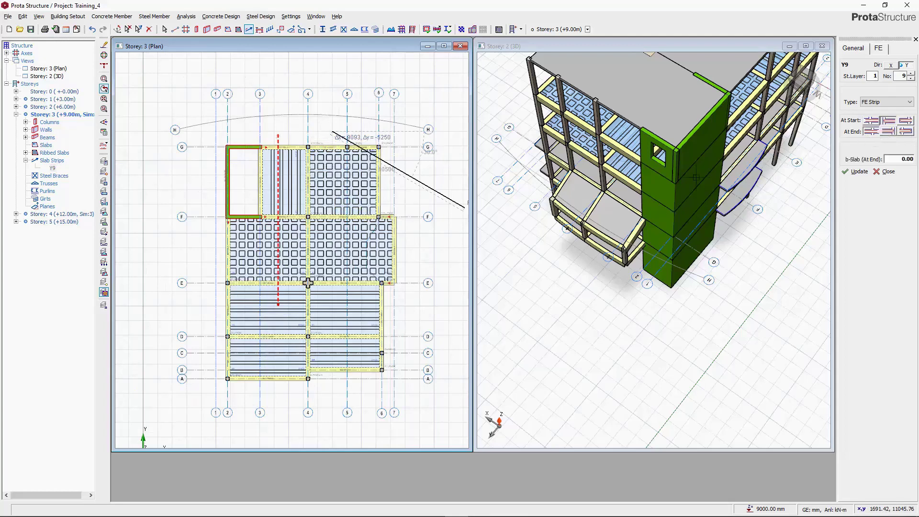
scroll(312, 301, "up", 1)
left_click(339, 307)
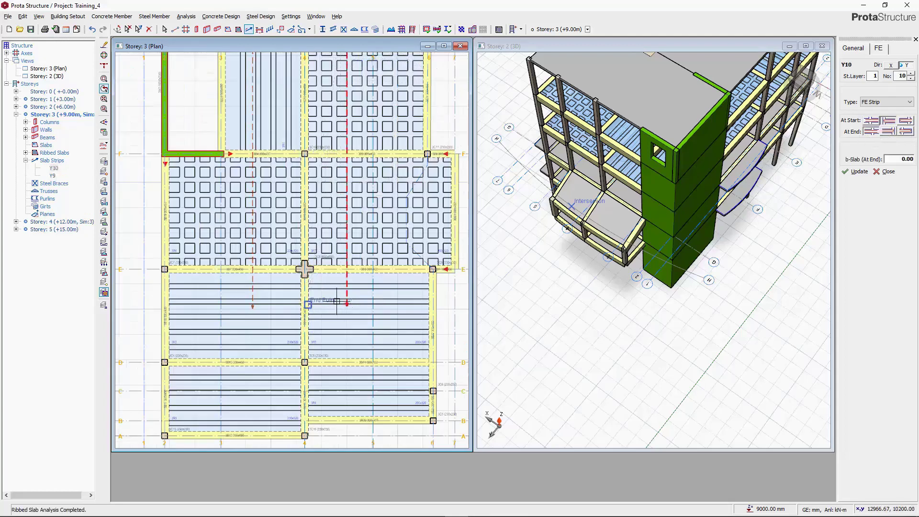
scroll(311, 282, "down", 1)
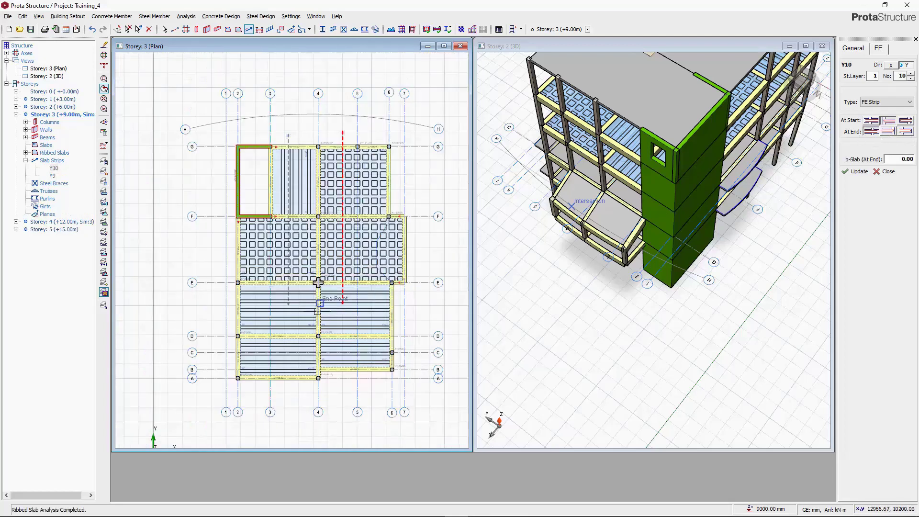
left_click(889, 133)
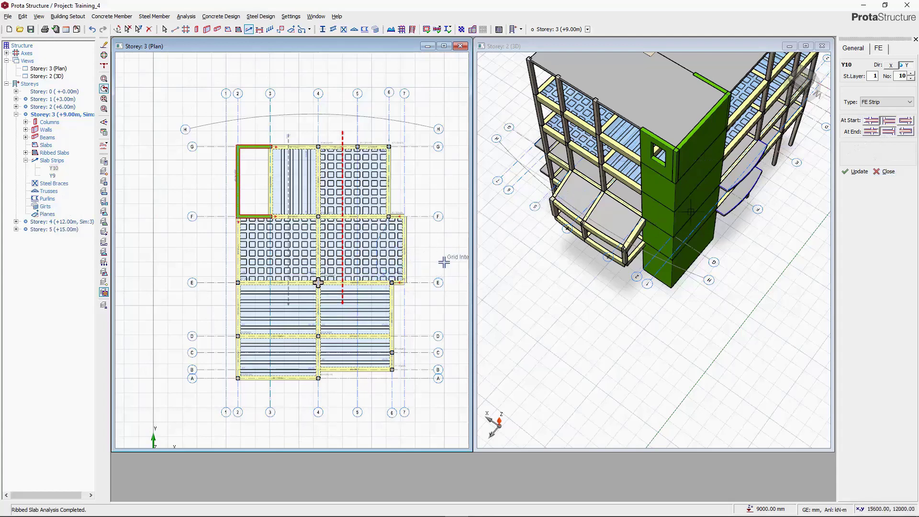
Switch strip direction to X and draw horizontal strips X10, X11 and X12 across the ribbed slabs.
left_click(888, 64)
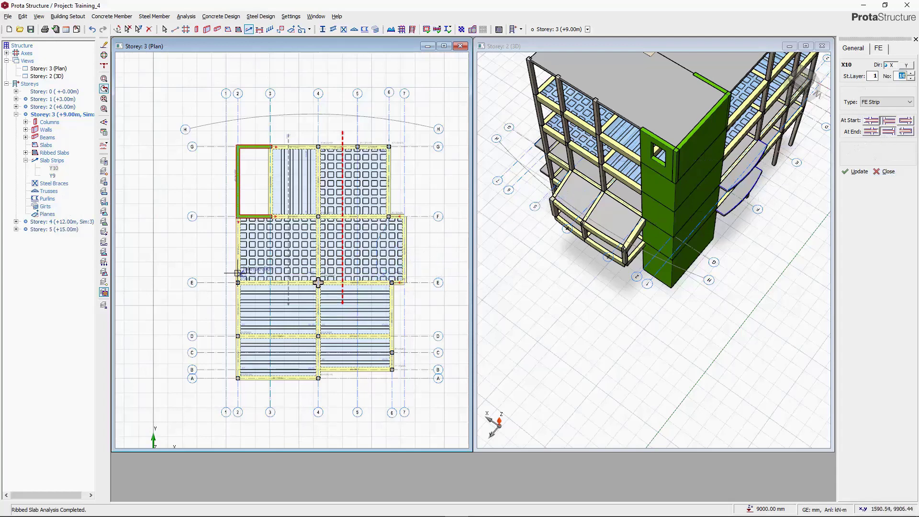
left_click(214, 306)
left_click(397, 305)
left_click(216, 345)
middle_click_drag(216, 345, 138, 313)
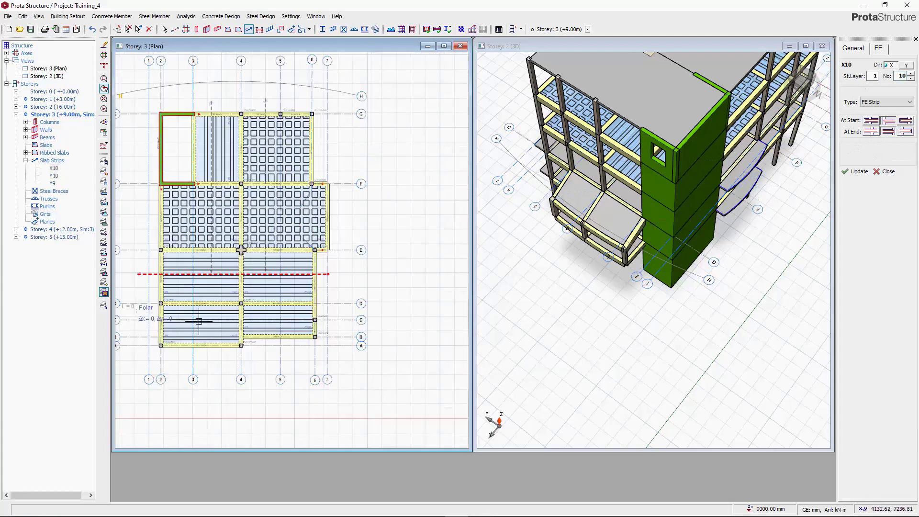
left_click(335, 317)
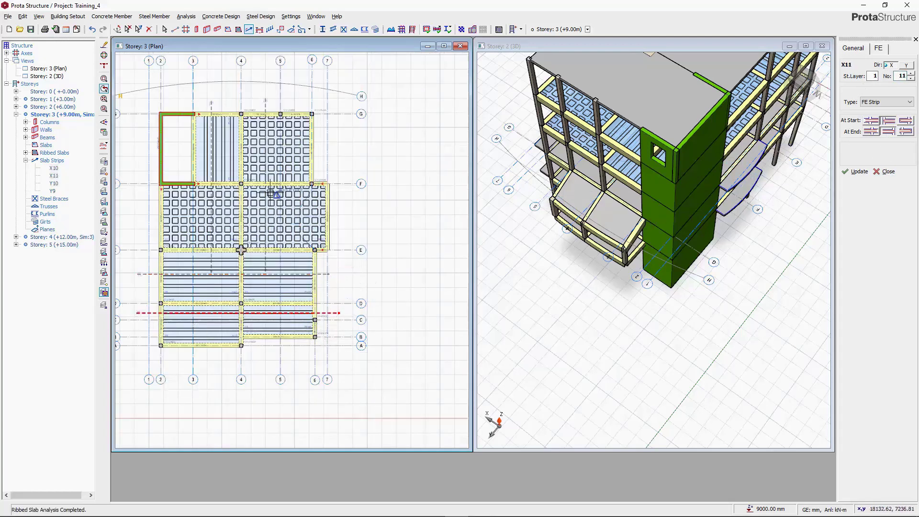
left_click(141, 221)
left_click(357, 222)
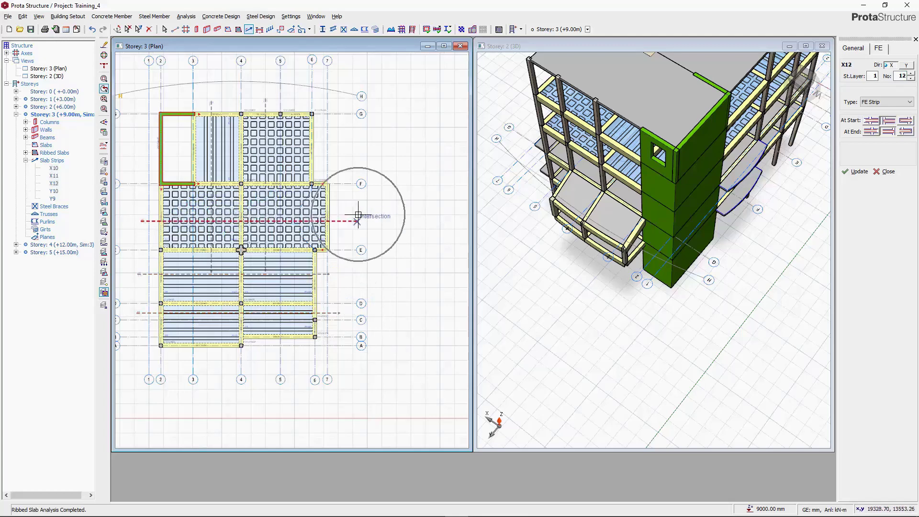
left_click(872, 122)
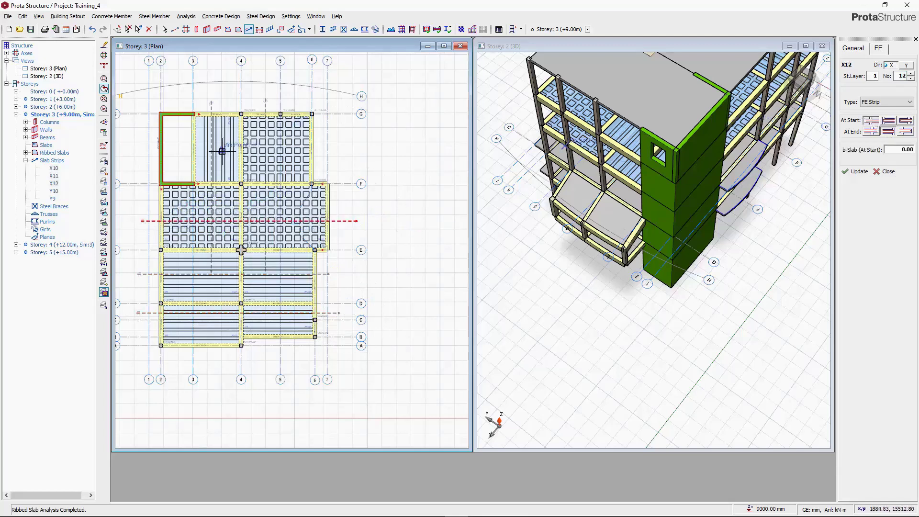
scroll(222, 151, "up", 2)
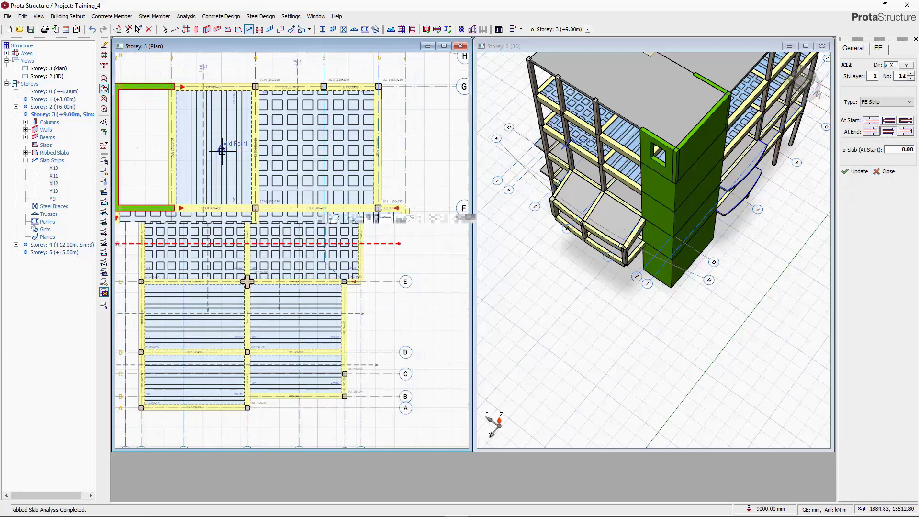
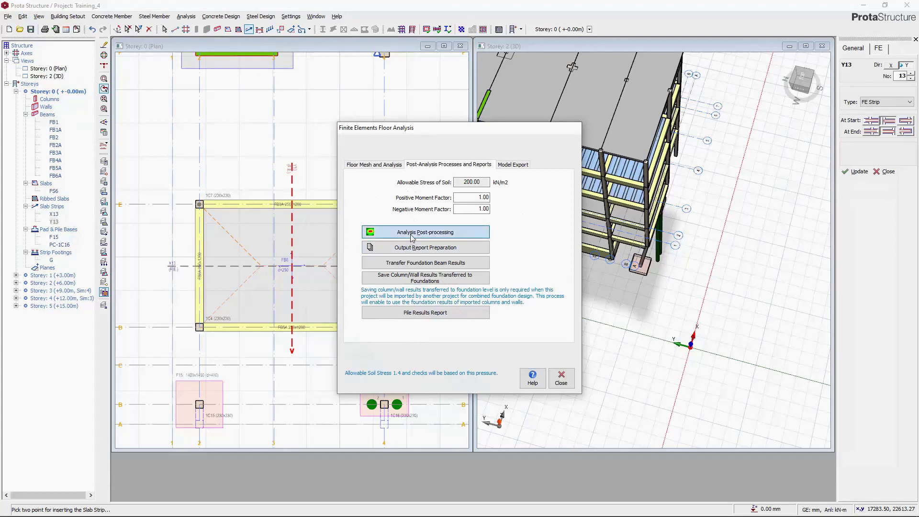
Post-process the mat foundation results and show soil pressure contours.
left_click(412, 234)
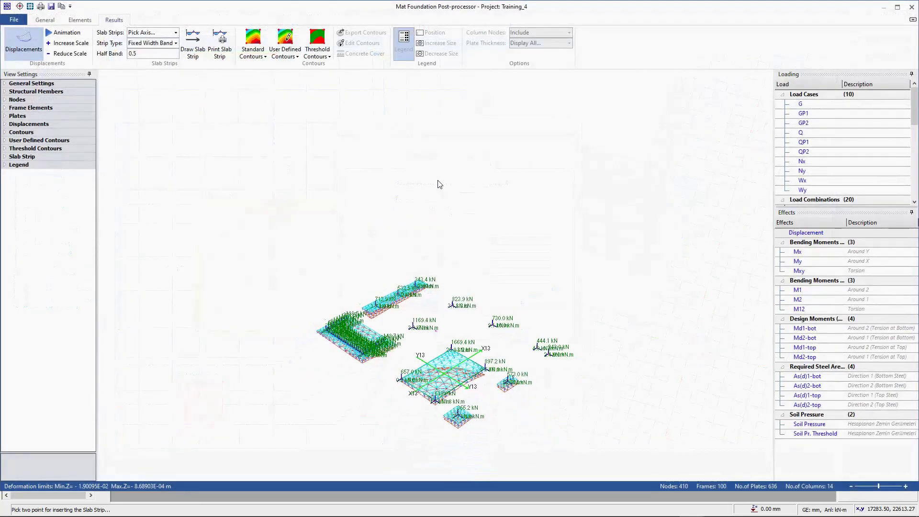
left_click(248, 39)
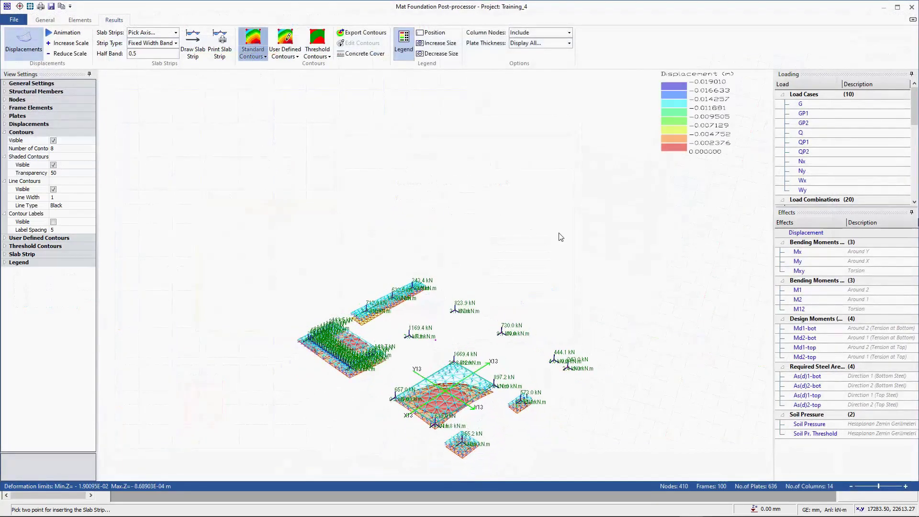
left_click(814, 425)
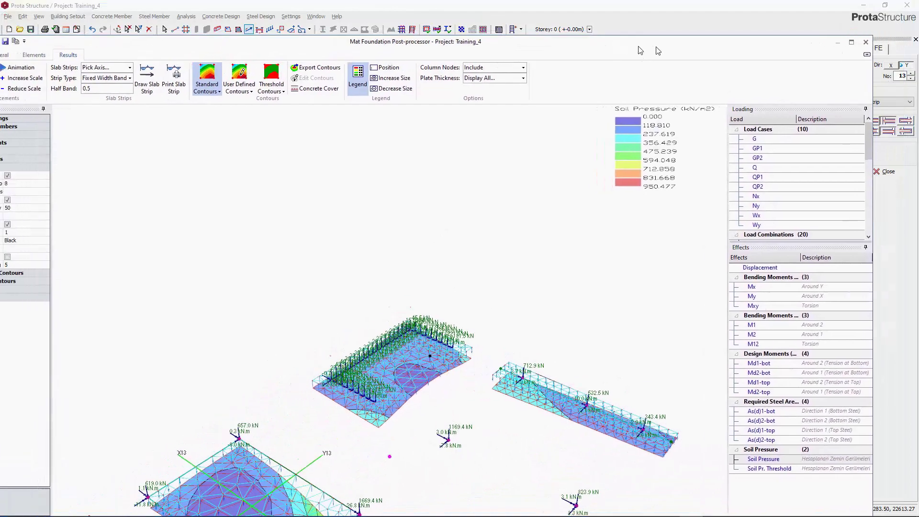
Transfer the X13 and Y13 slab strip FE results to strip results.
left_click_drag(701, 45, 601, 38)
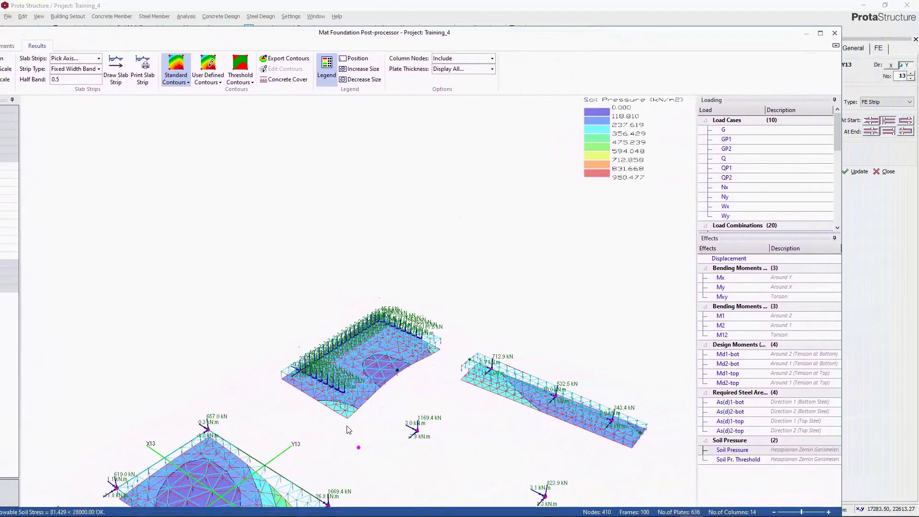
scroll(399, 373, "up", 1)
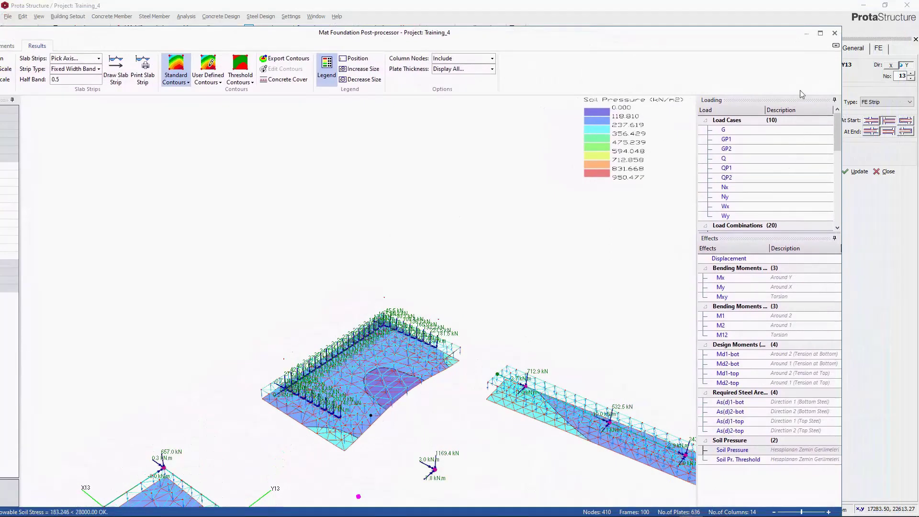
left_click(835, 32)
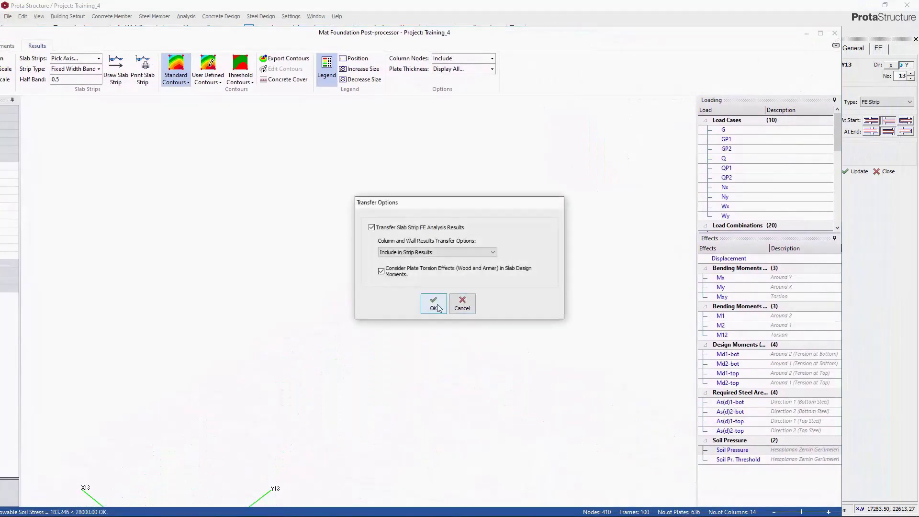
left_click(435, 307)
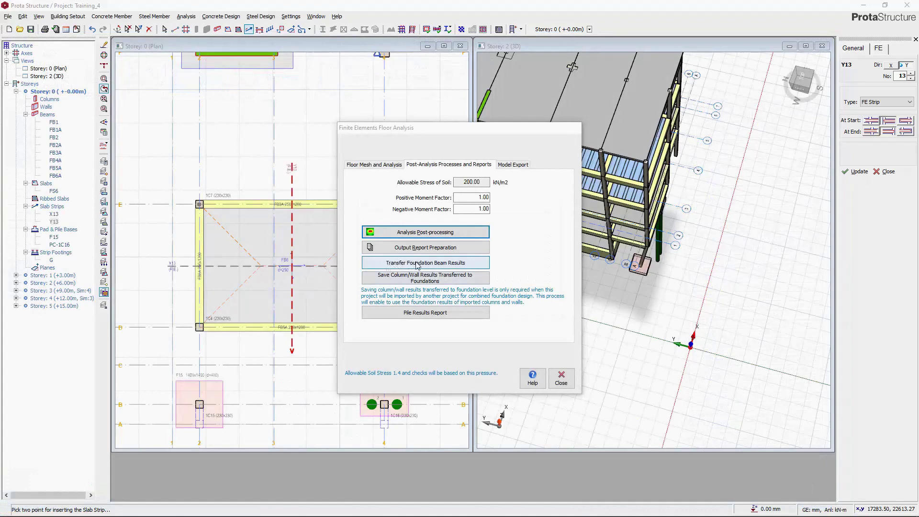
Transfer foundation beam FE results and generate a pile results report with load cases and combinations.
left_click(418, 263)
left_click(449, 282)
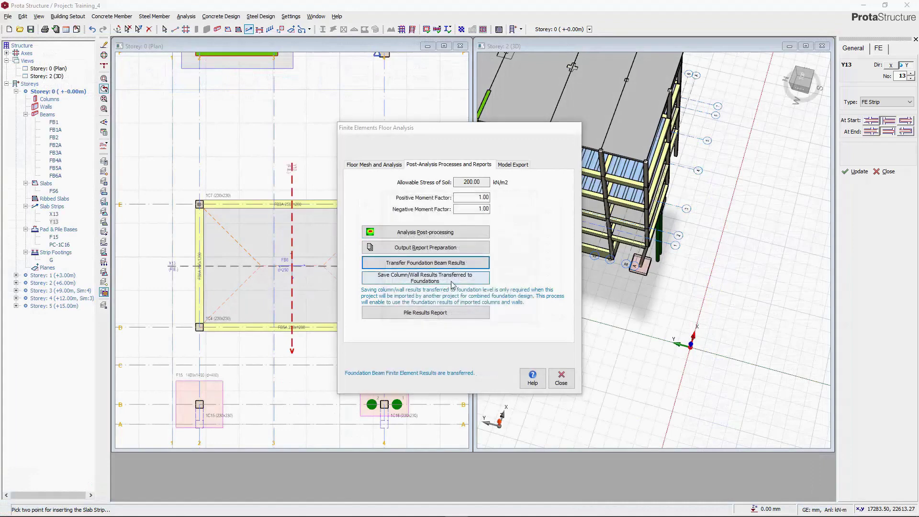
left_click(450, 317)
left_click(388, 262)
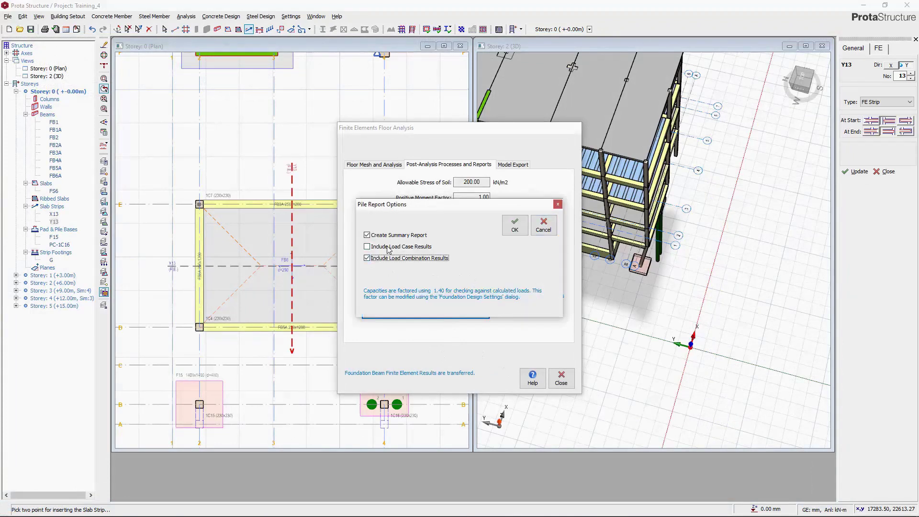
left_click(389, 247)
left_click(510, 232)
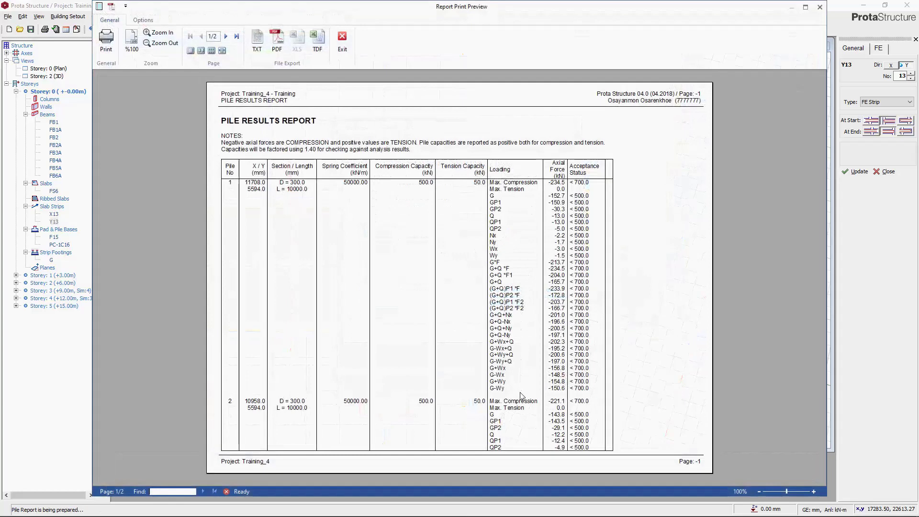
left_click(820, 7)
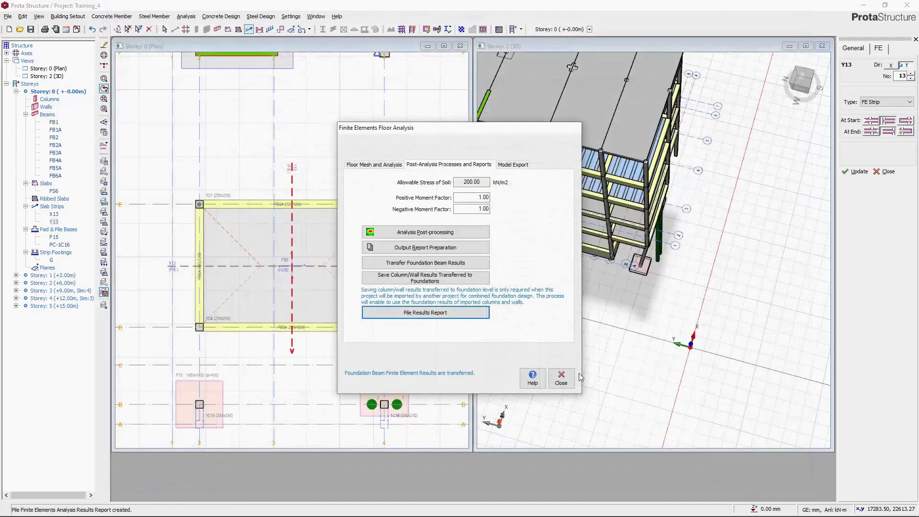
Close the floor analysis, design the slab strips, and dismiss the FS6 insufficient-section warning.
left_click(561, 378)
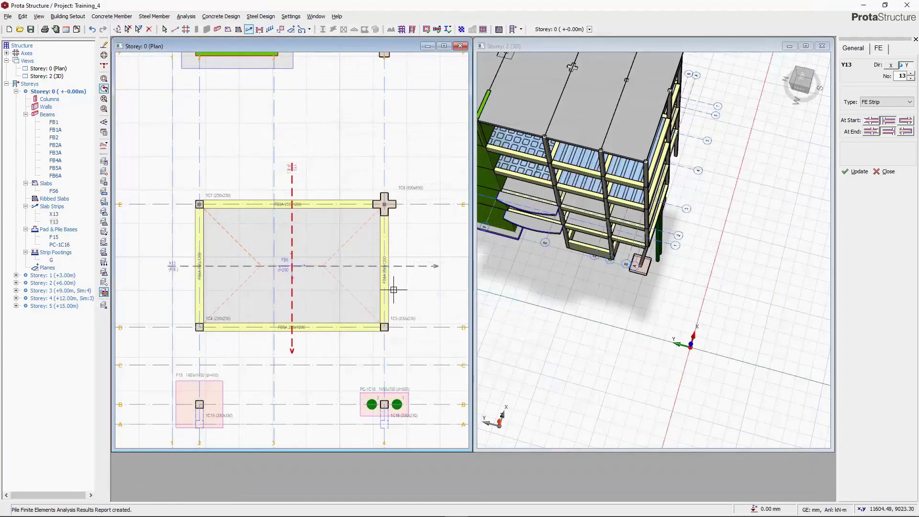
left_click(103, 147)
left_click(158, 157)
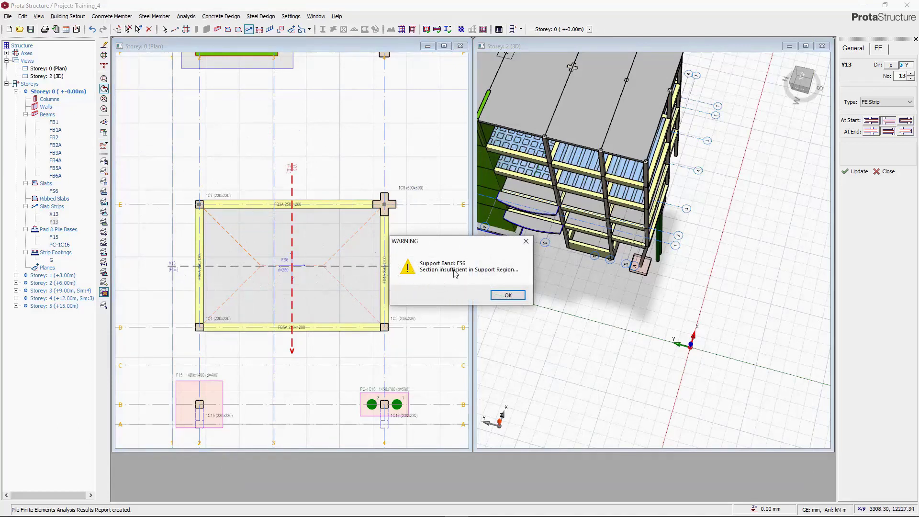
left_click(508, 295)
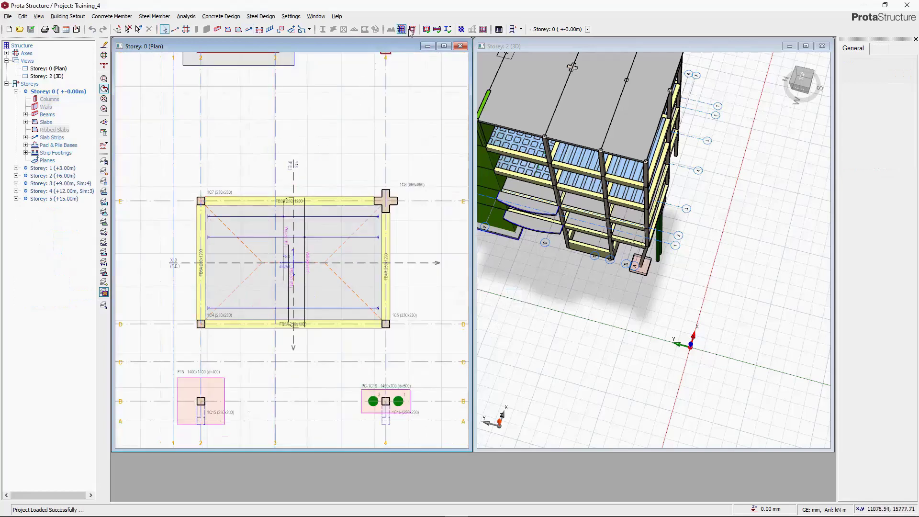
Open Foundation Beams section design maximized, with its settings shown.
left_click(445, 30)
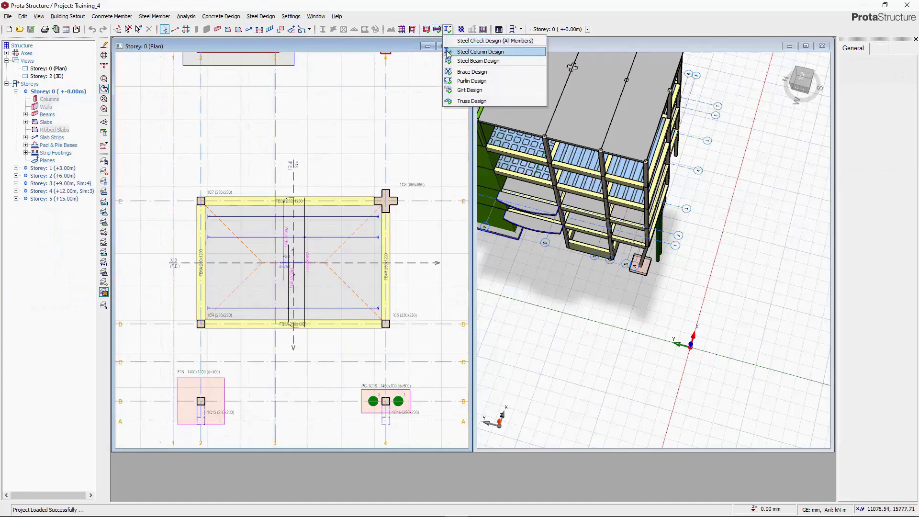
left_click(437, 30)
left_click(437, 29)
left_click(455, 60)
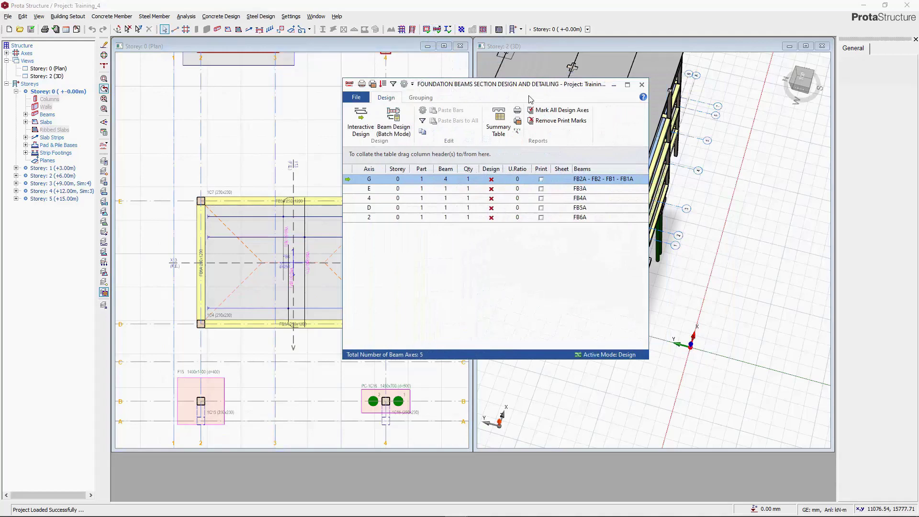
left_click(627, 84)
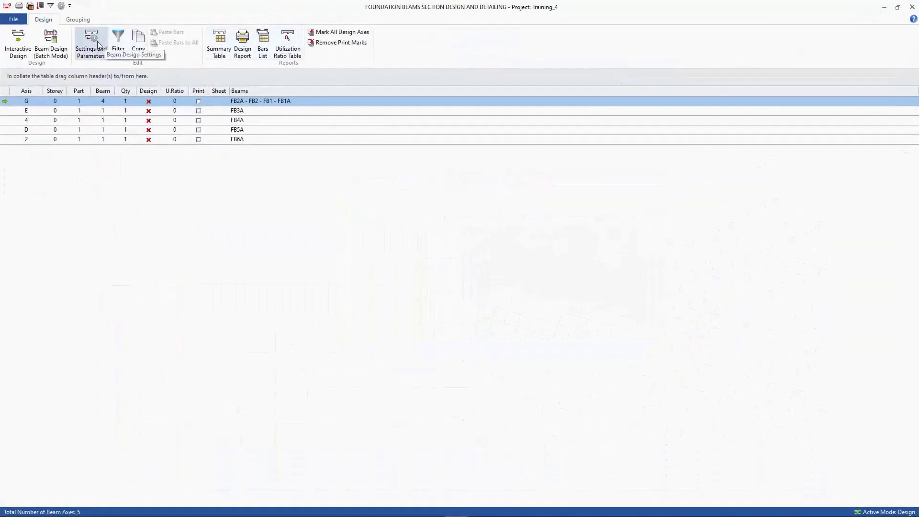
left_click(96, 46)
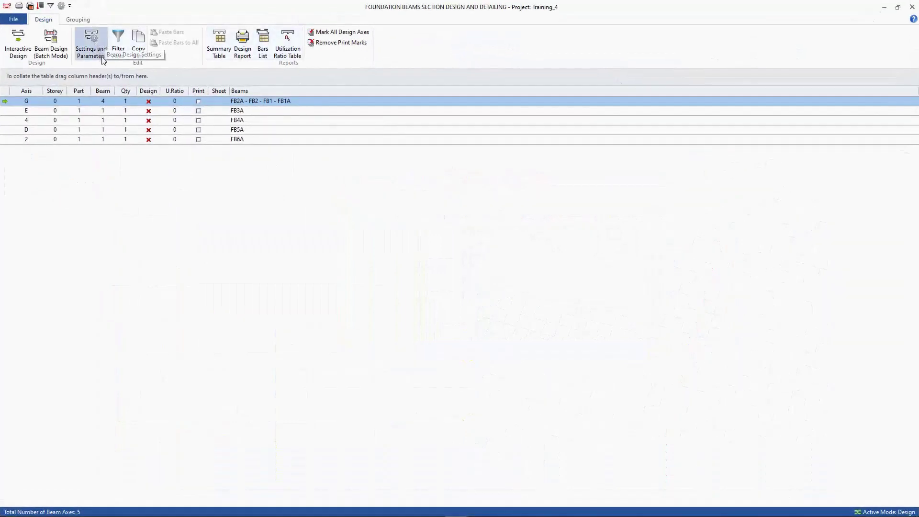
Set foundation beam covers to 40 and maximum bar diameter Y16, saving for all beams.
double_click(568, 271)
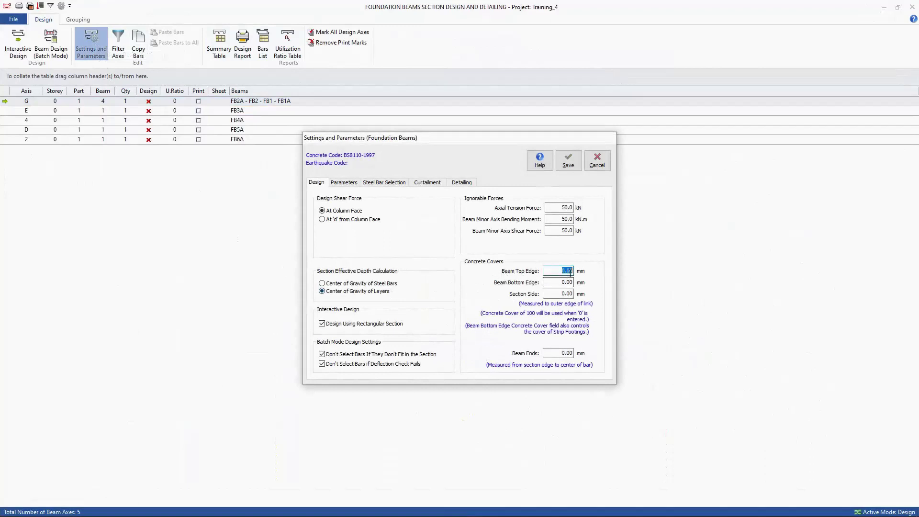
type("40")
double_click(568, 282)
type("40")
double_click(569, 293)
left_click(570, 353)
type("40")
left_click(347, 185)
left_click(423, 221)
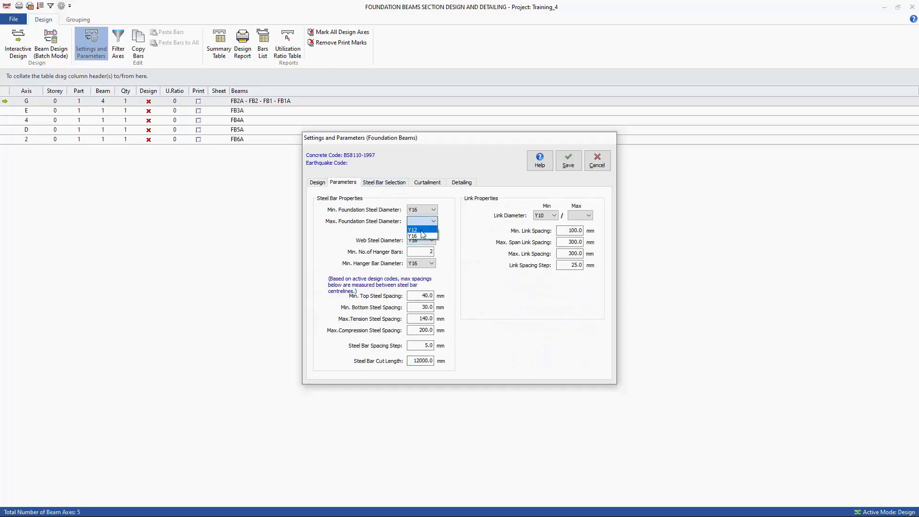
left_click(423, 237)
left_click(569, 161)
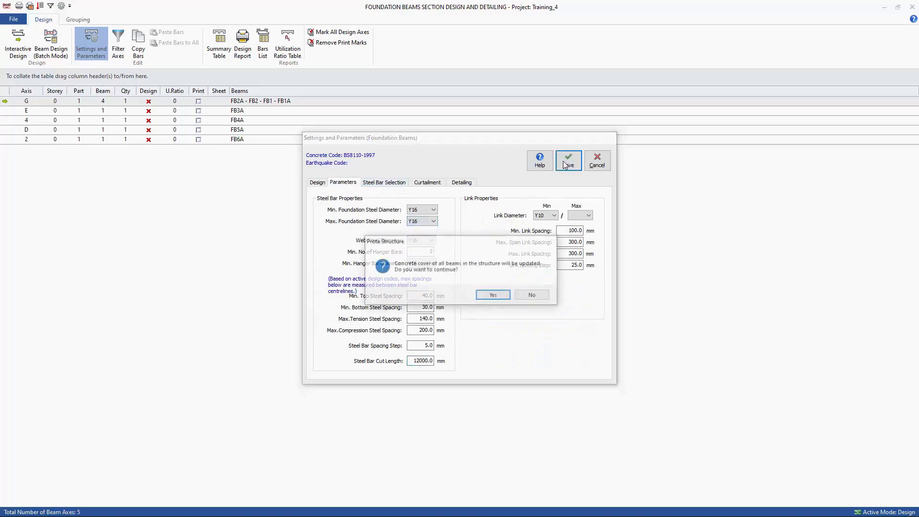
left_click(496, 296)
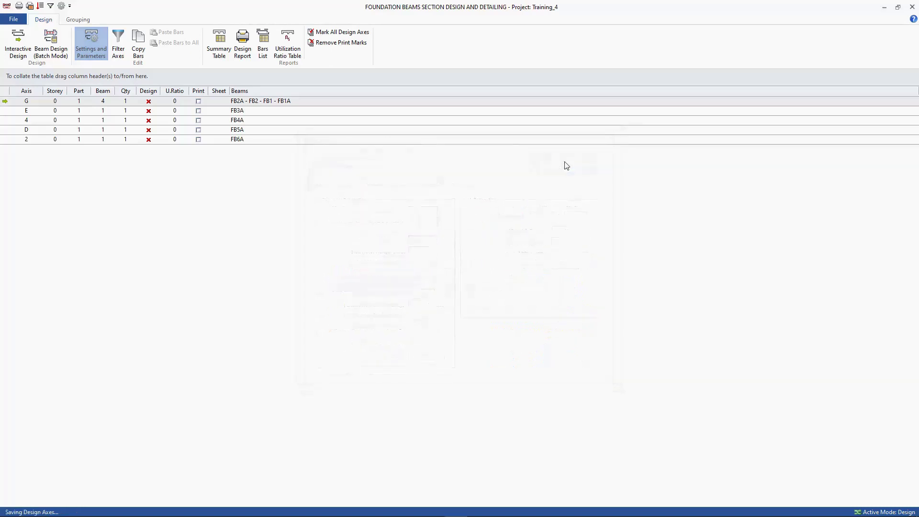
Batch-design all foundation beams re-selecting all bars, giving ratios 0.66–0.98.
left_click(50, 46)
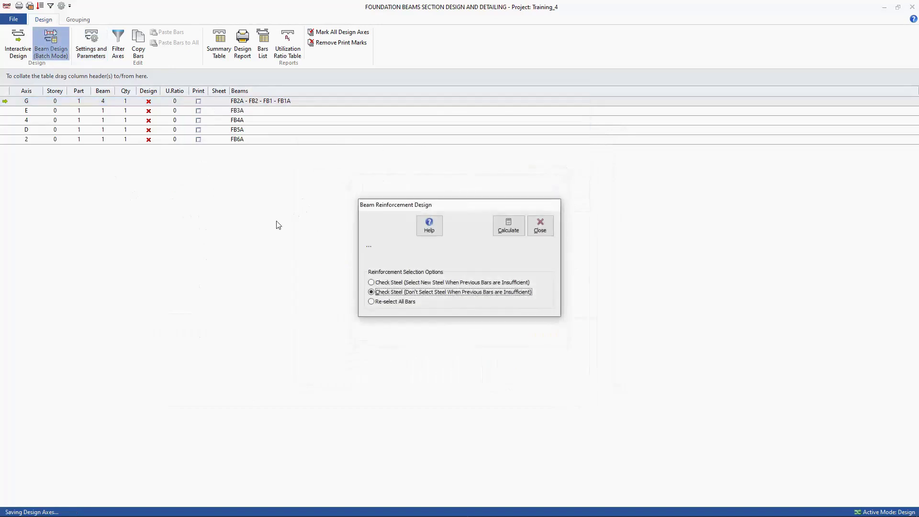
left_click(411, 303)
left_click(503, 224)
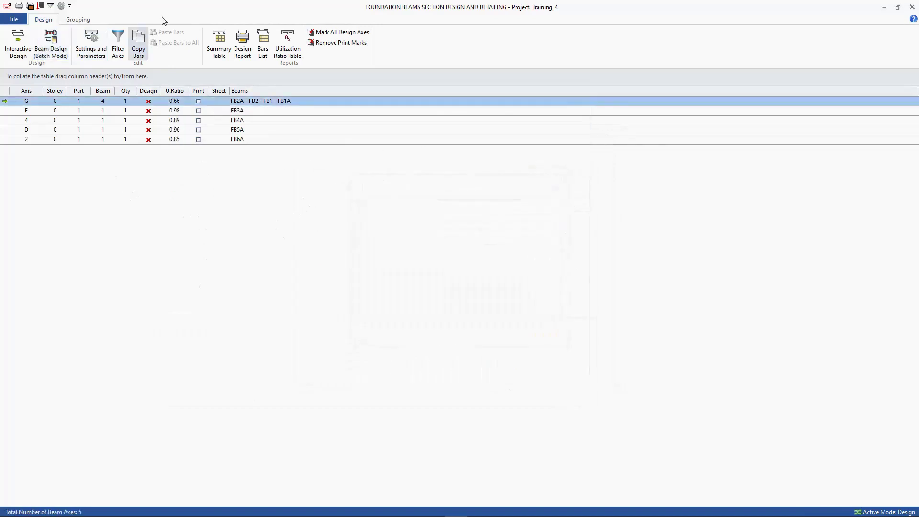
double_click(792, 7)
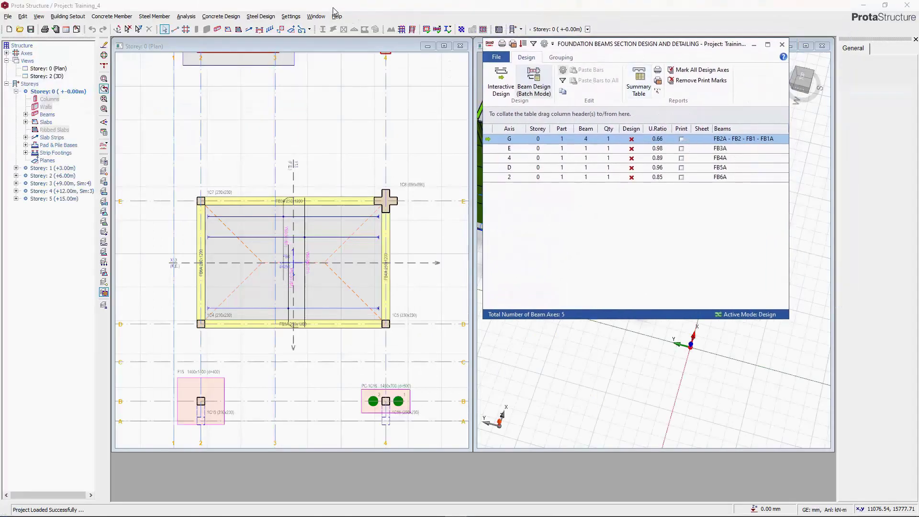
Close beam design and open the Grade 410 foundation rebar diameter table in Materials.
left_click(186, 17)
left_click(404, 106)
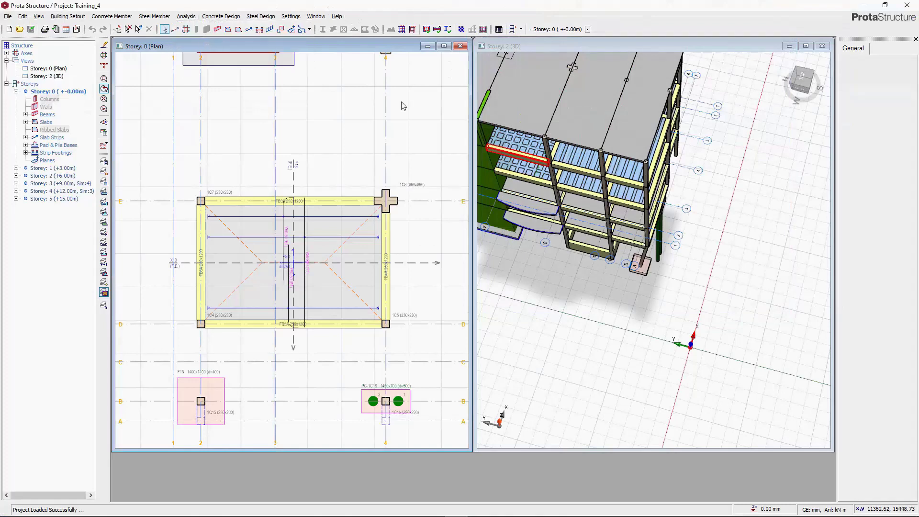
left_click(513, 357)
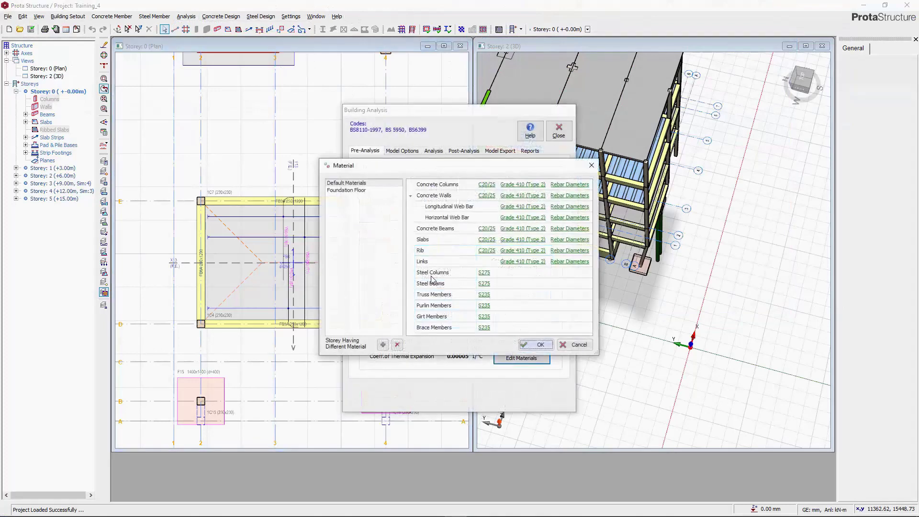
left_click(340, 191)
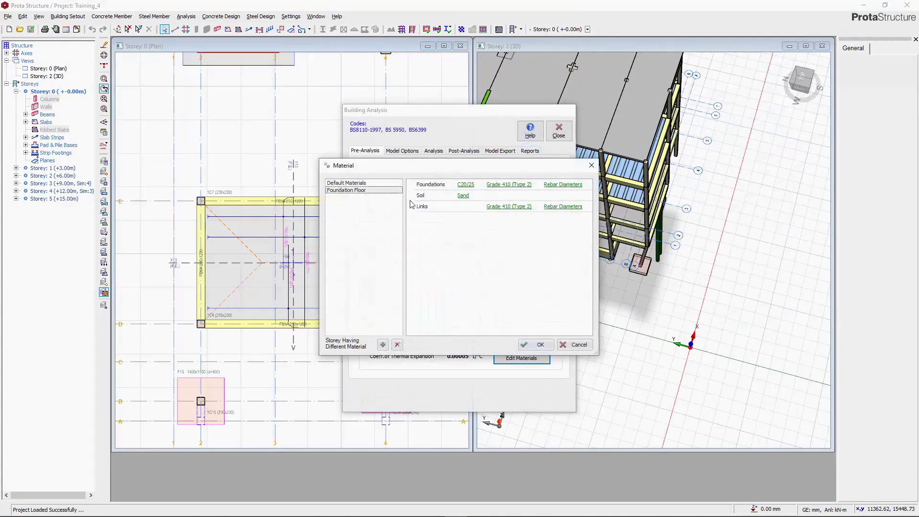
left_click(564, 185)
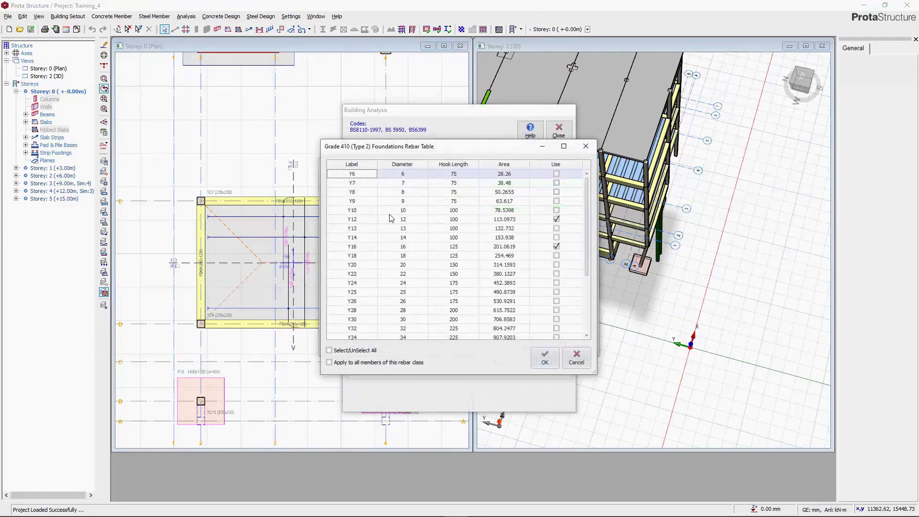
Enable Y20 and Y25 foundation bars, confirm, and close the building analysis settings.
left_click(556, 265)
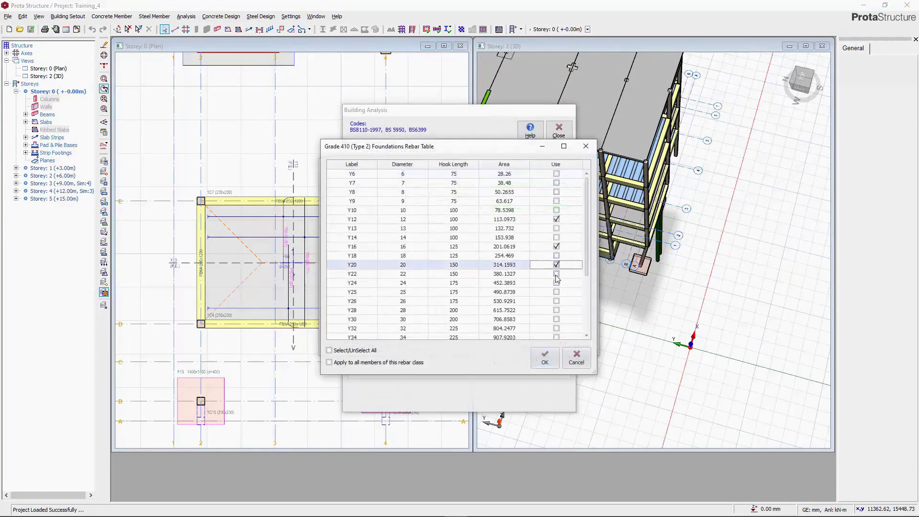
left_click(557, 292)
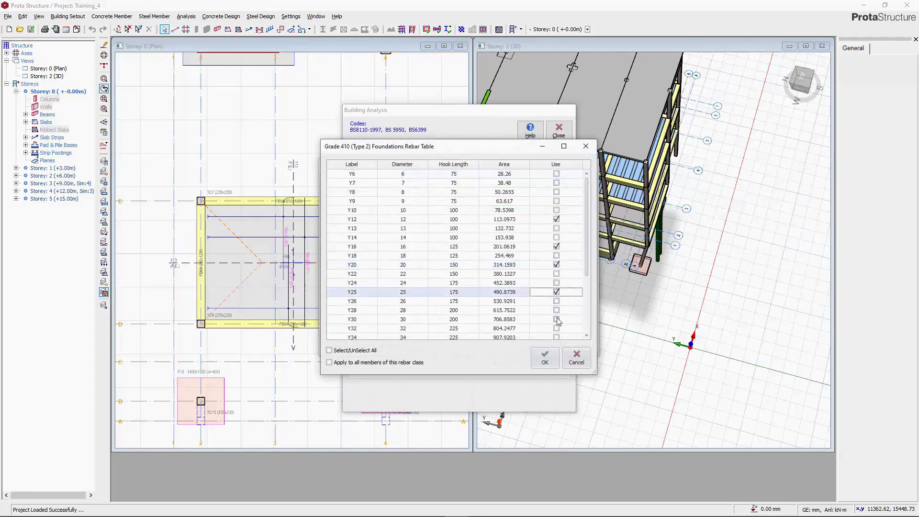
left_click(545, 358)
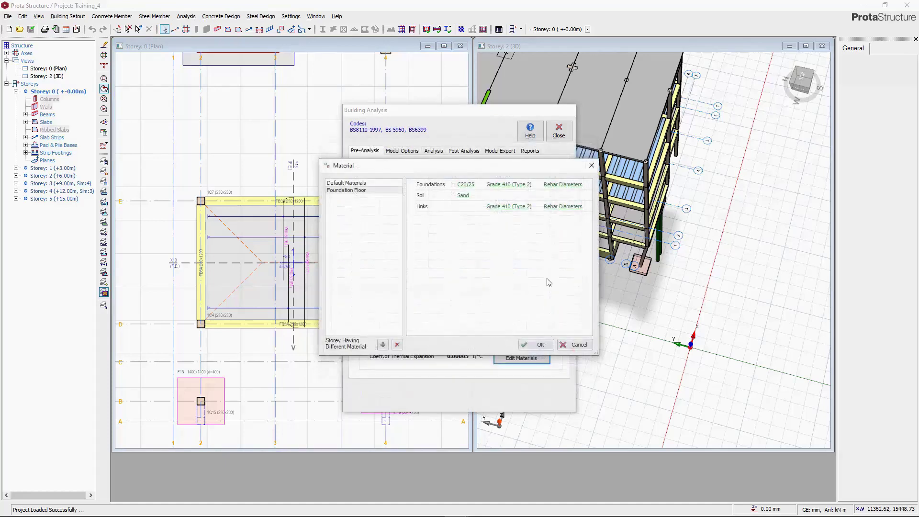
left_click(535, 346)
left_click(558, 130)
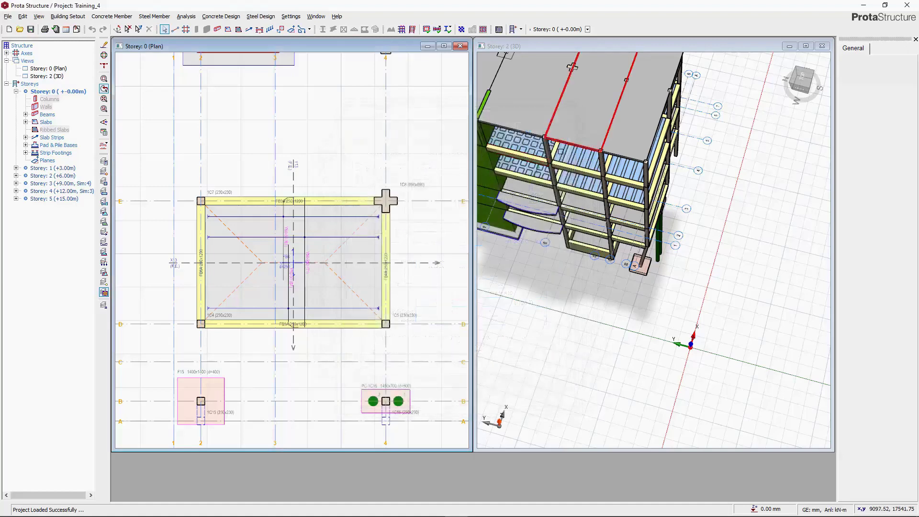
middle_click_drag(572, 67, 575, 115)
scroll(646, 175, "up", 3)
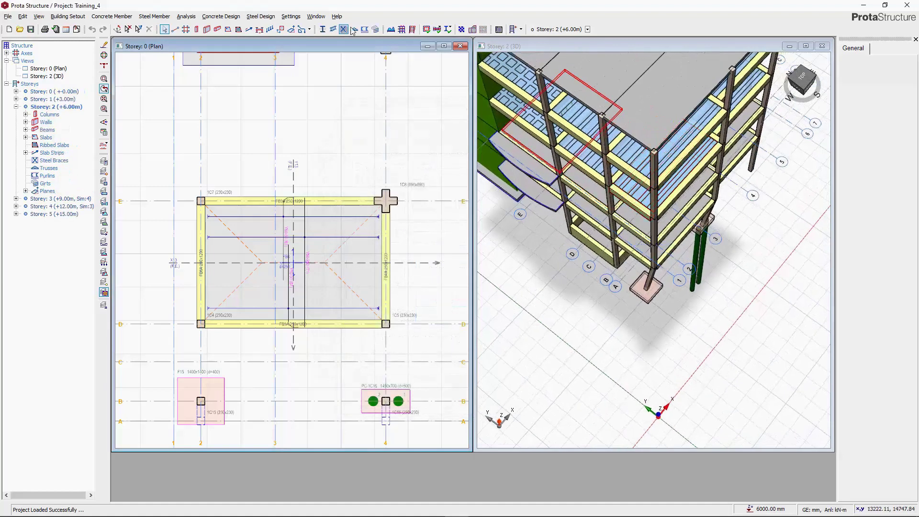
Set maximum foundation bar diameter to Y20 and batch-redesign all foundation beams re-selecting bars.
left_click(446, 32)
left_click(449, 60)
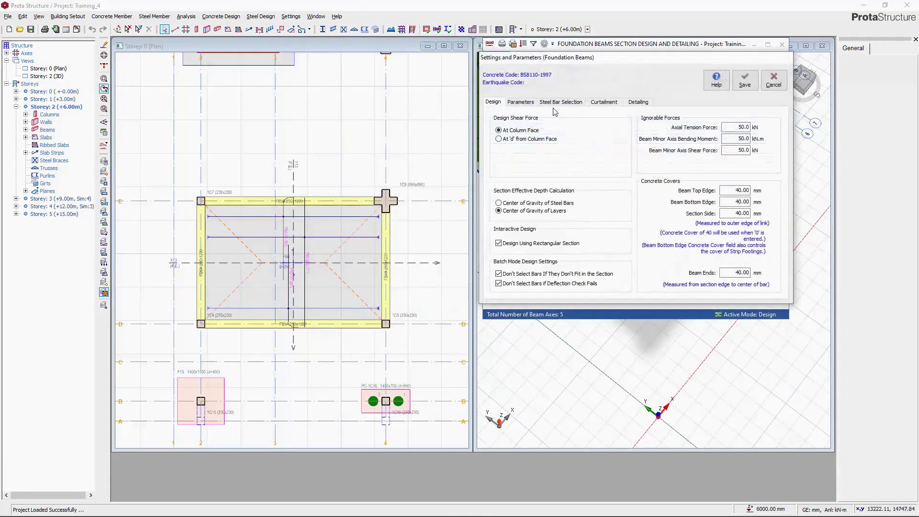
left_click(527, 104)
left_click(597, 141)
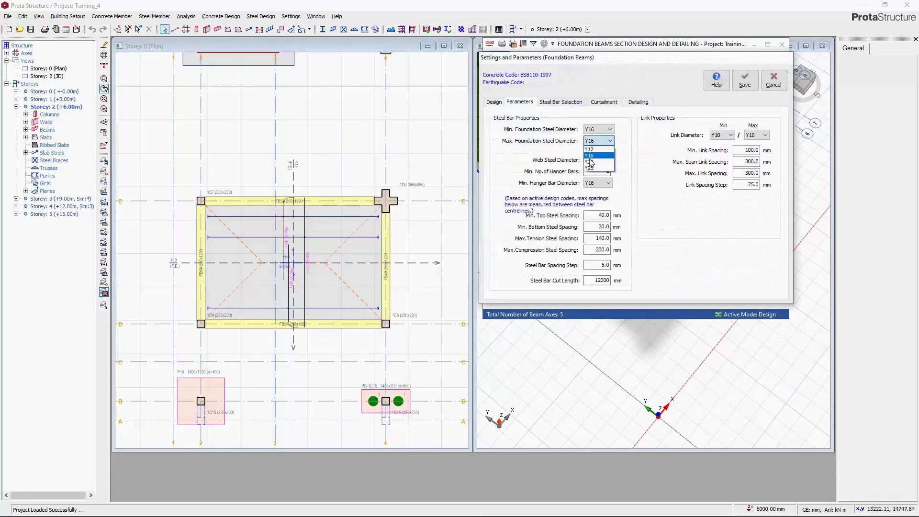
left_click(597, 158)
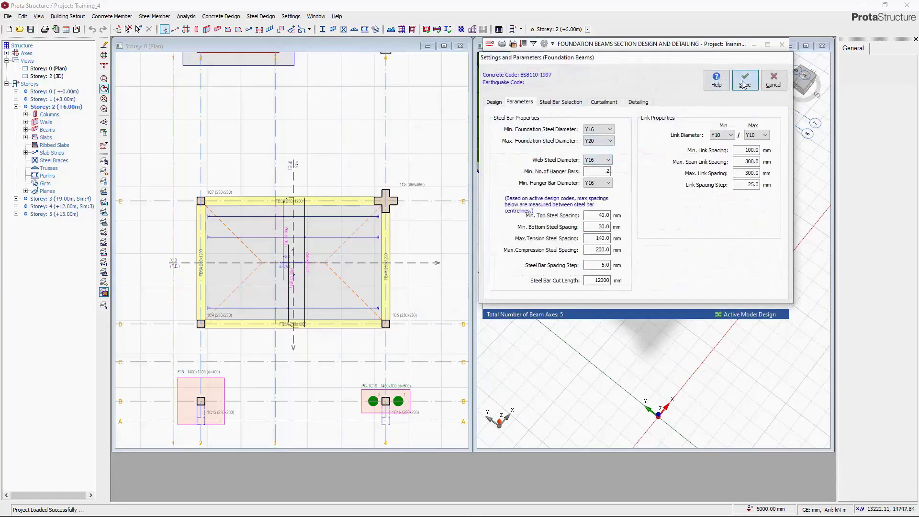
left_click(534, 81)
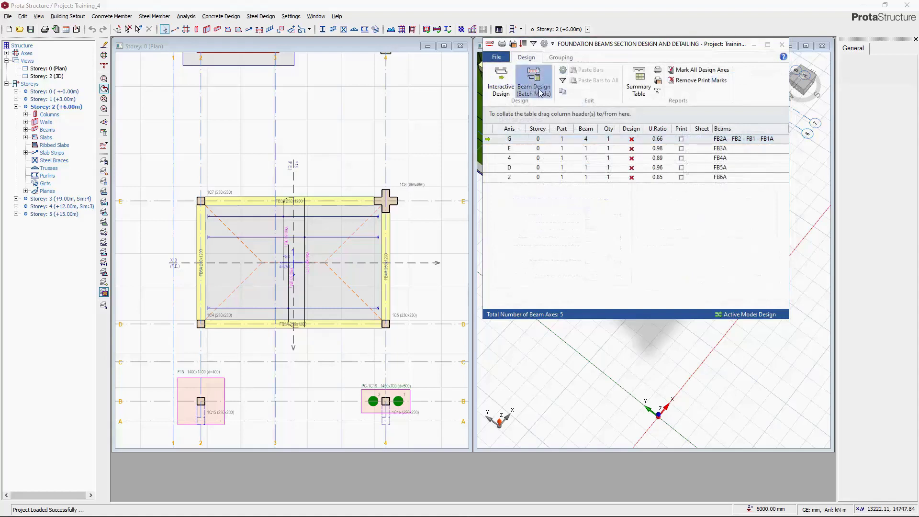
left_click(583, 222)
left_click(685, 149)
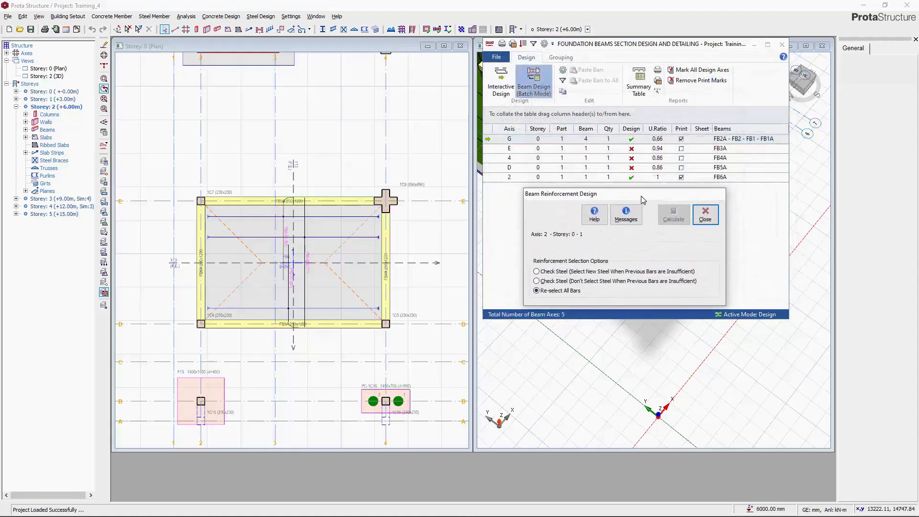
left_click(706, 212)
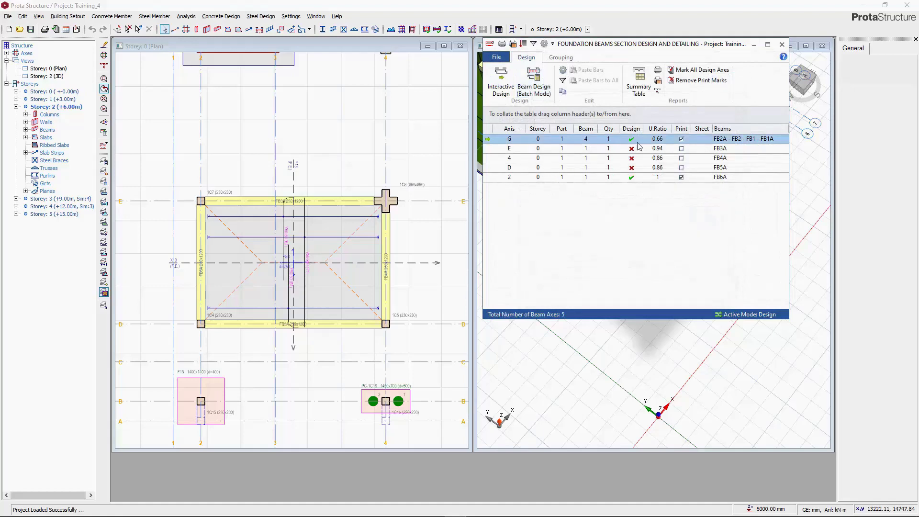
Inspect axis E beam FB3A reinforcement, discard changes, and close foundation beam design.
left_click(575, 152)
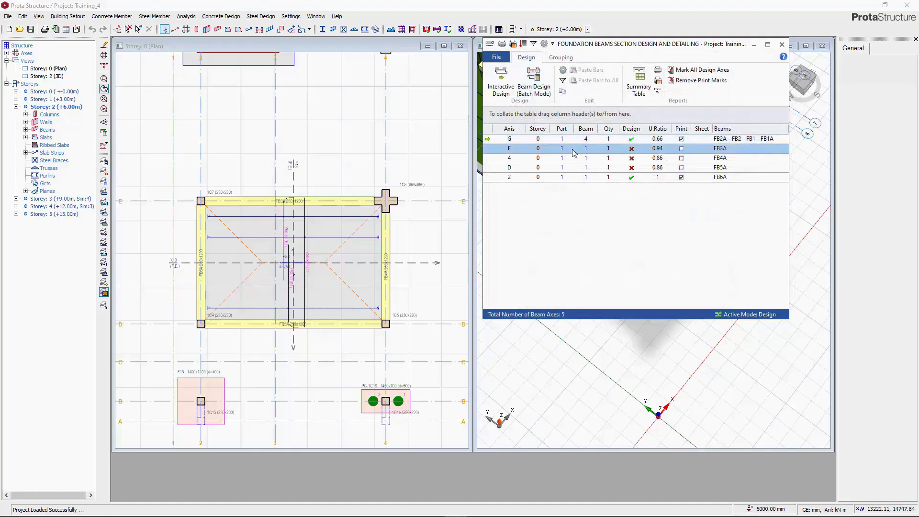
double_click(574, 152)
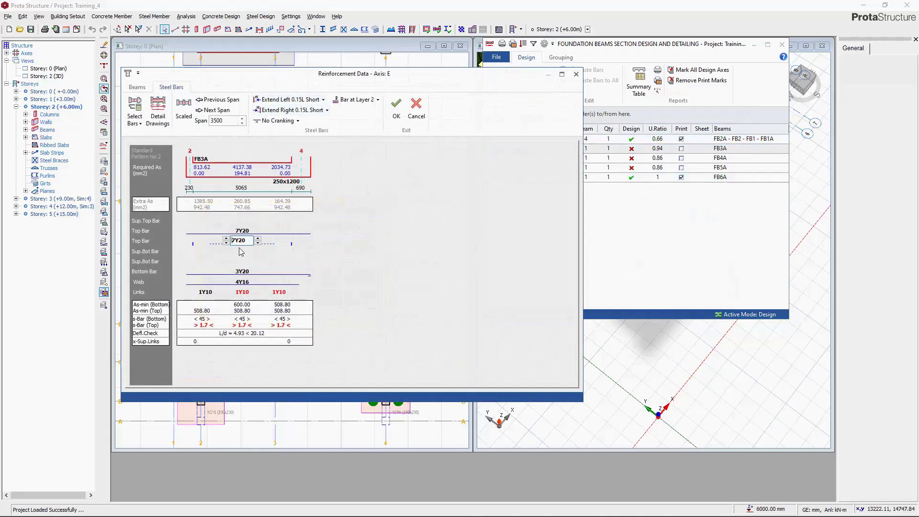
left_click(416, 108)
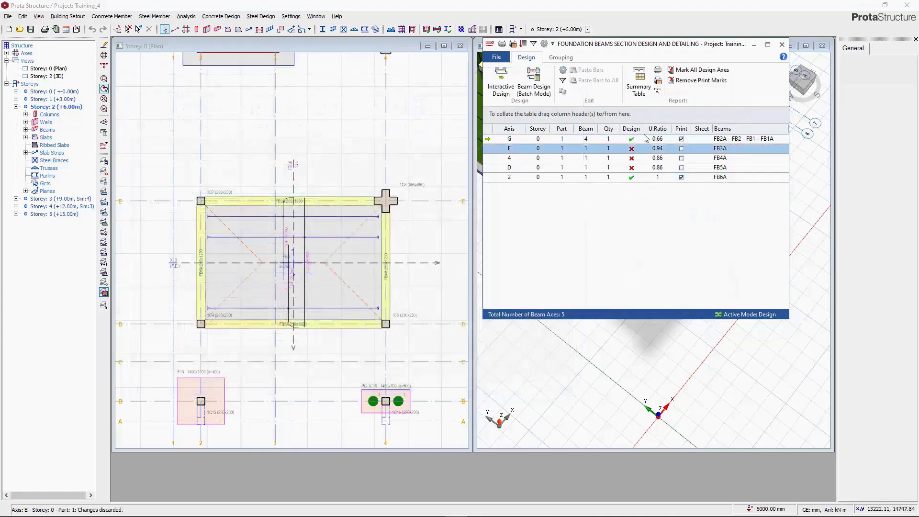
left_click(783, 44)
mouse_move(670, 134)
middle_mouse_down()
mouse_move(630, 153)
mouse_move(697, 93)
middle_mouse_up()
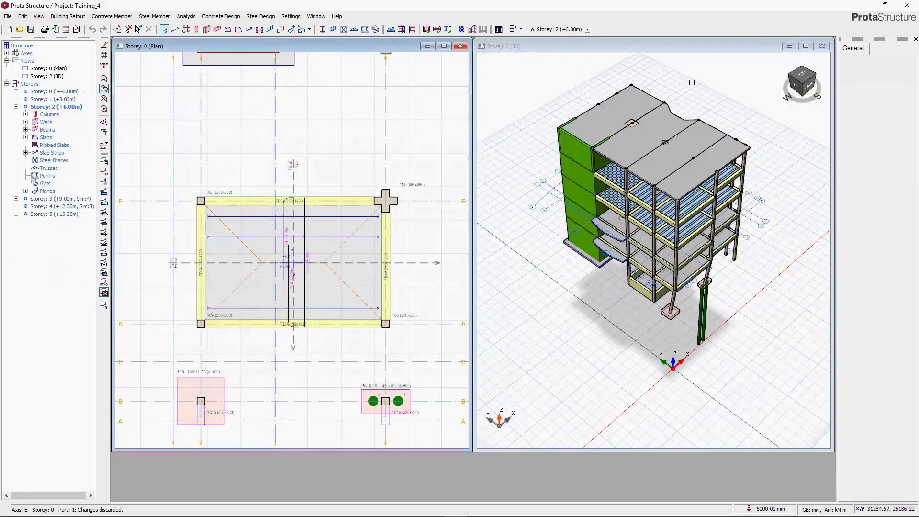
scroll(684, 86, "up", 2)
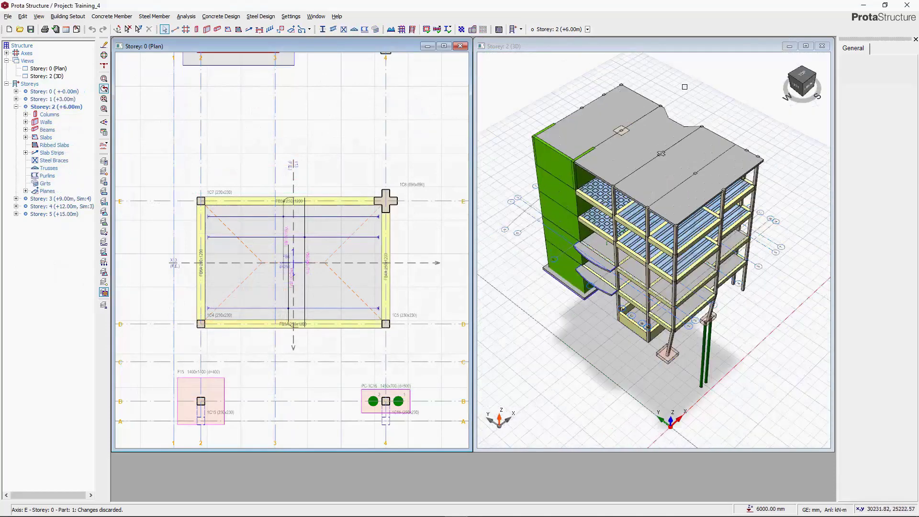
Batch-design all 80 columns and walls with all bars re-selected.
left_click(427, 30)
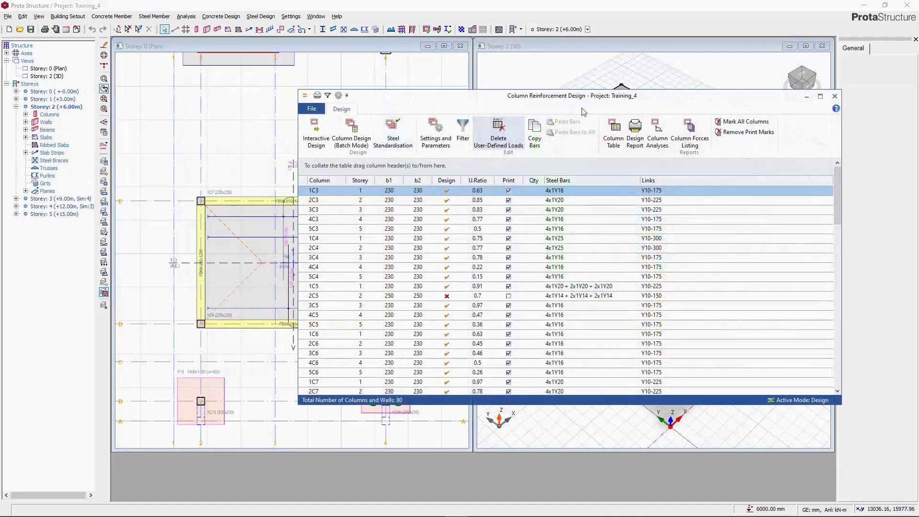
left_click_drag(453, 96, 407, 92)
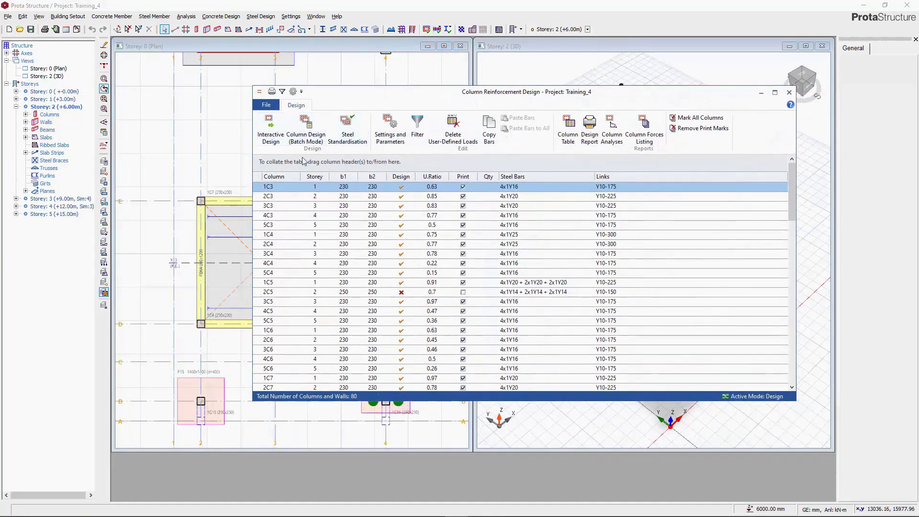
left_click(306, 130)
left_click(451, 305)
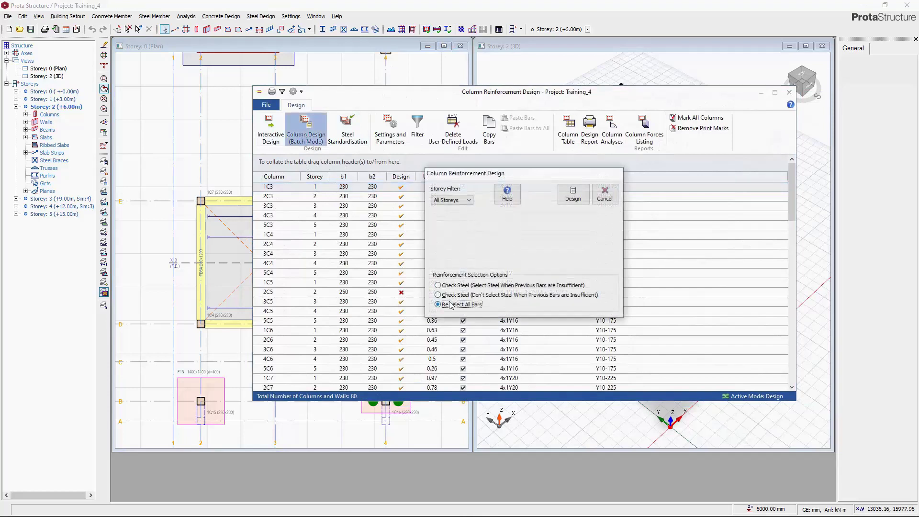
left_click(569, 202)
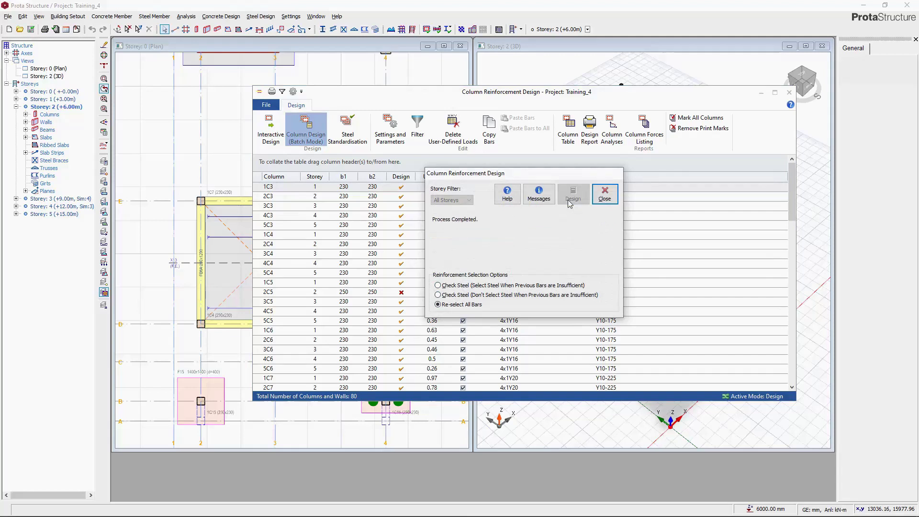
left_click(605, 194)
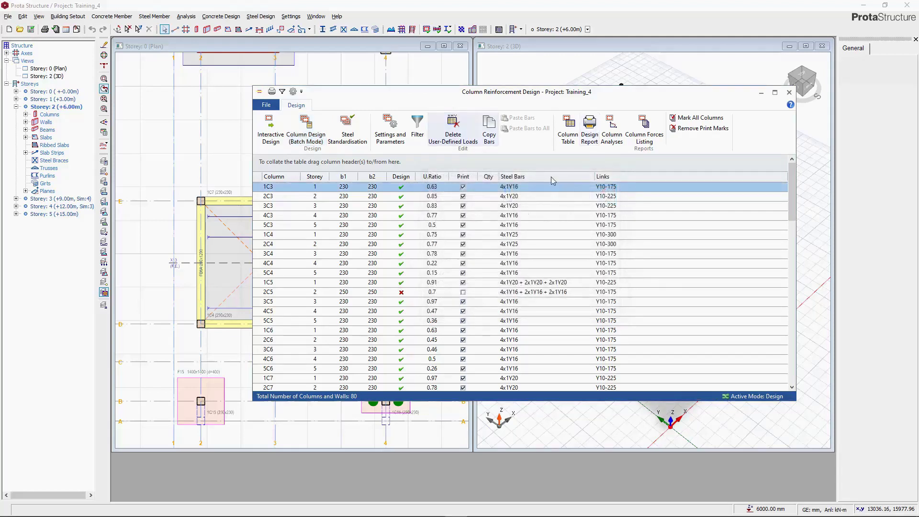
Generate the 53-page column design report with interaction diagrams and sections, then close it.
left_click(591, 127)
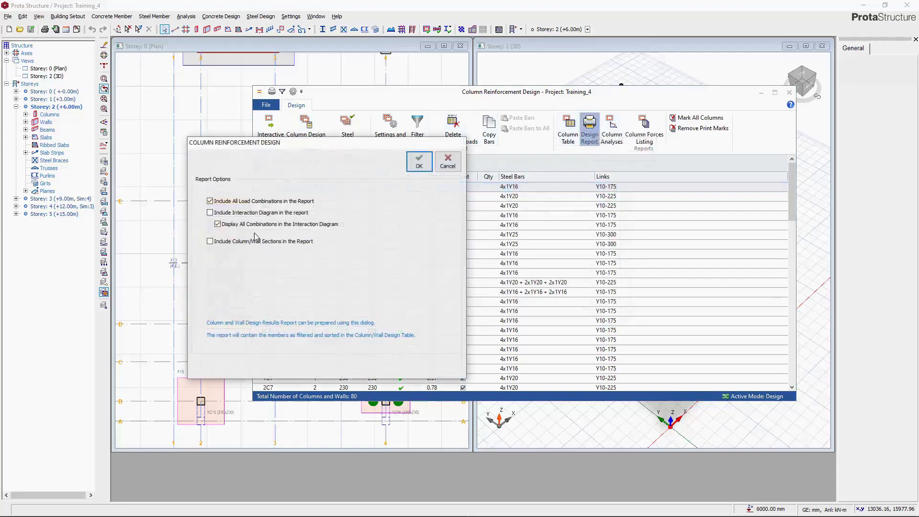
left_click(248, 214)
left_click(220, 244)
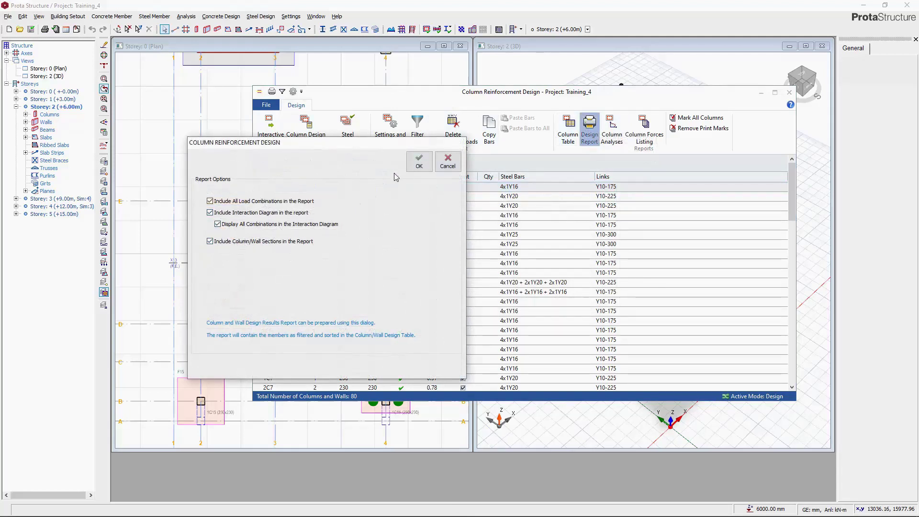
left_click(419, 172)
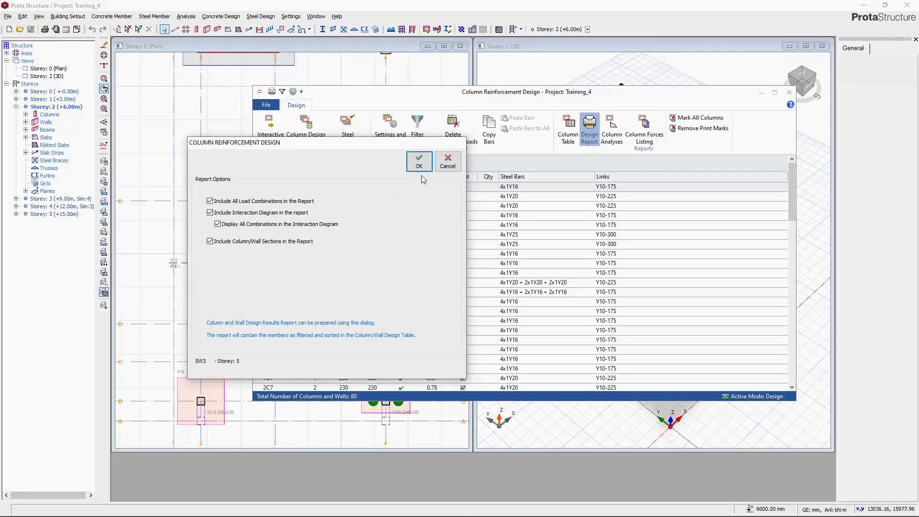
scroll(485, 202, "down", 10)
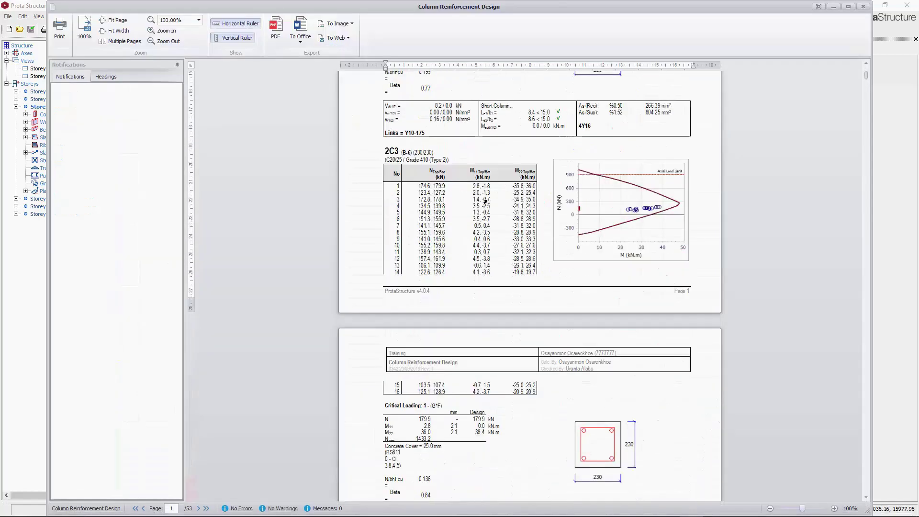
scroll(485, 202, "down", 10)
left_click(864, 6)
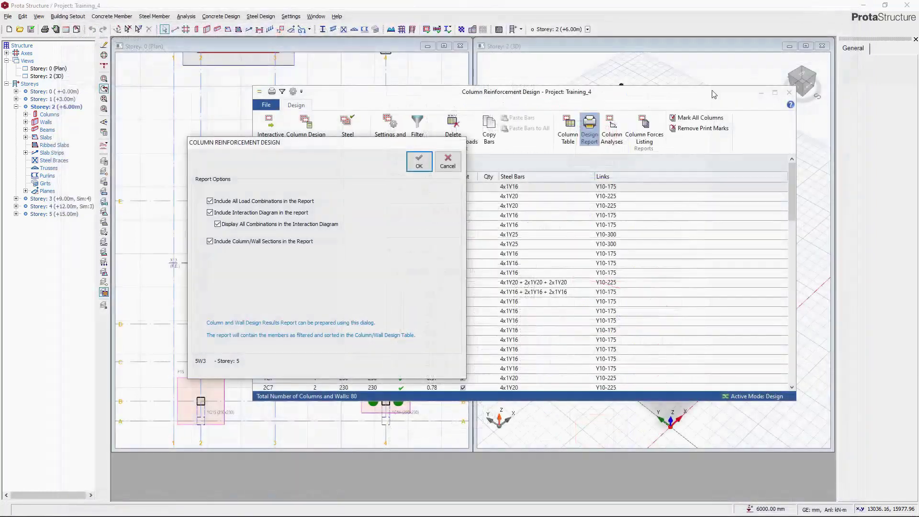
left_click(790, 92)
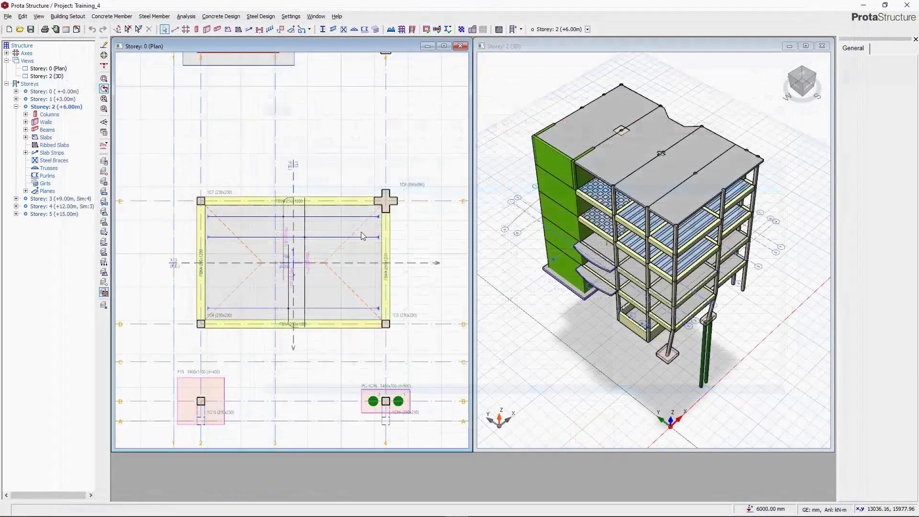
Produce the 6-page storey 3 rib beam design report and close the RIB Section window.
left_click(437, 29)
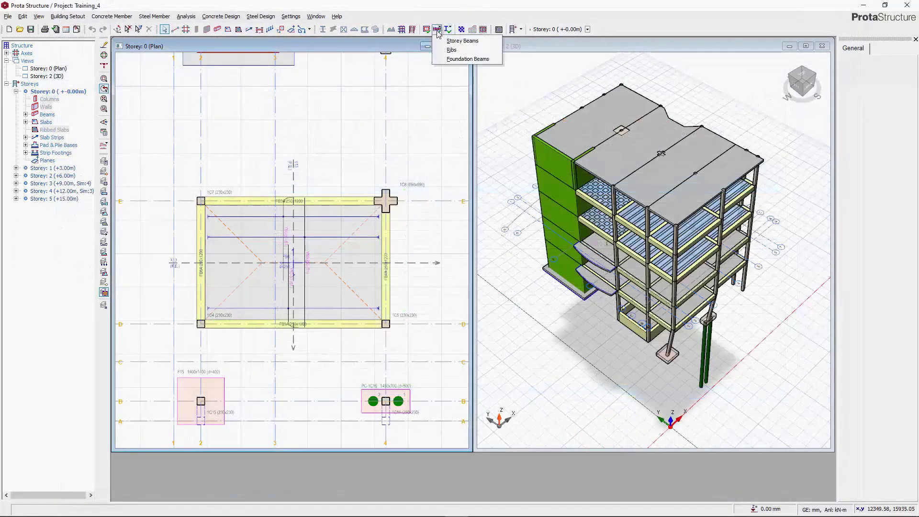
left_click(452, 50)
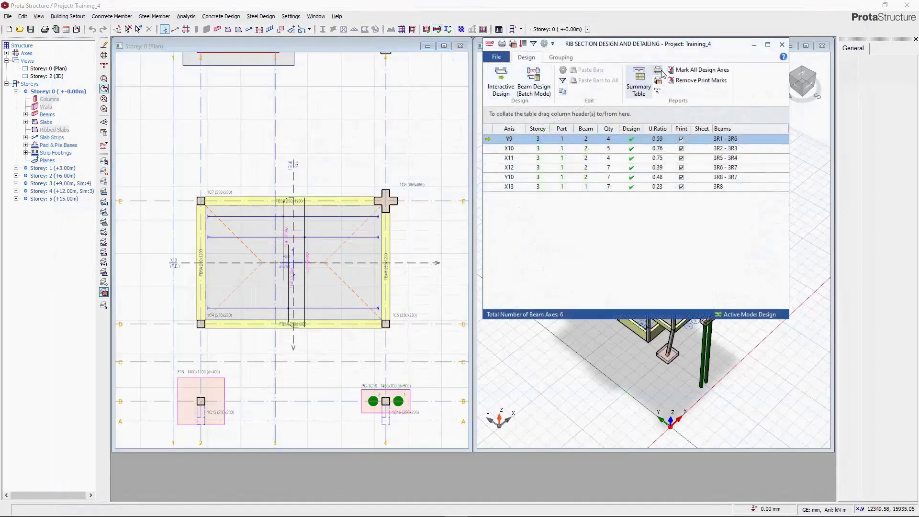
left_click(768, 44)
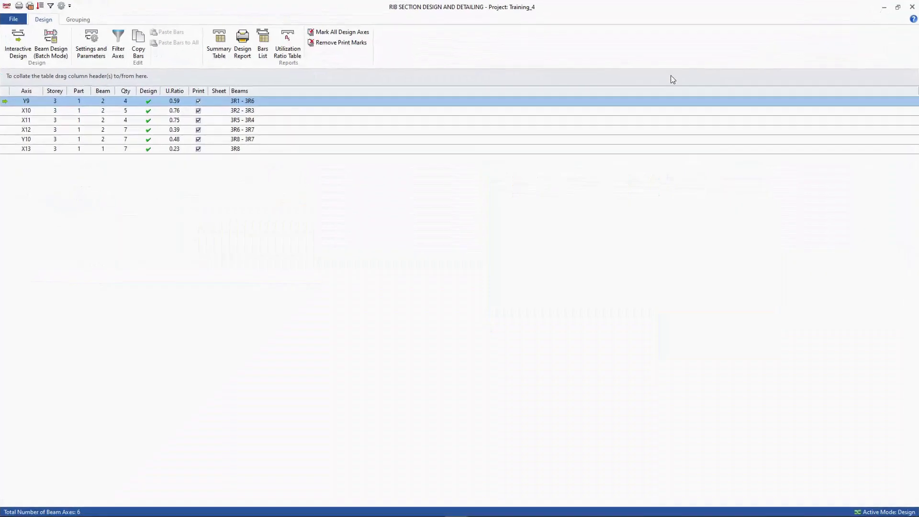
left_click(242, 44)
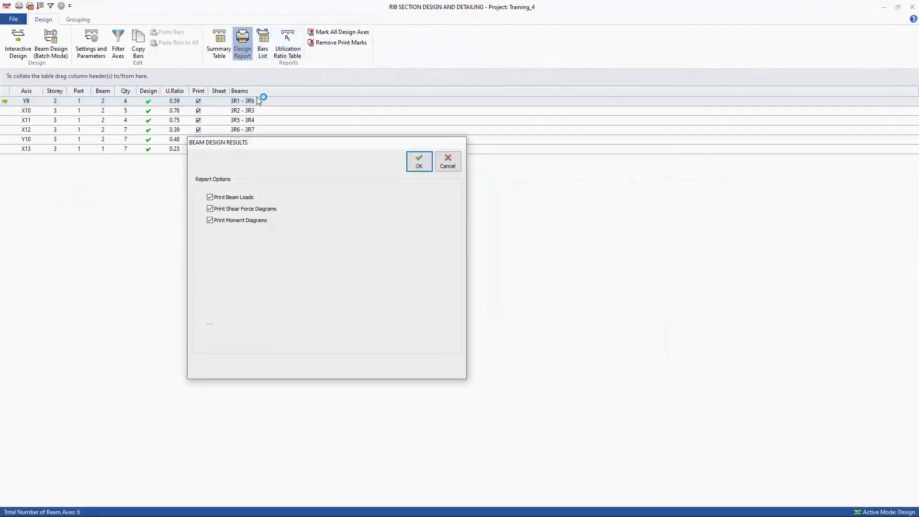
left_click(419, 165)
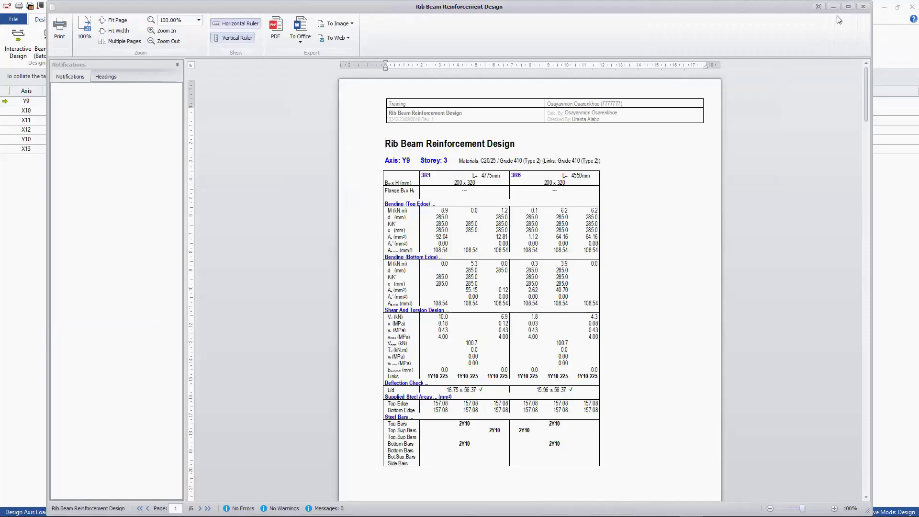
left_click(863, 6)
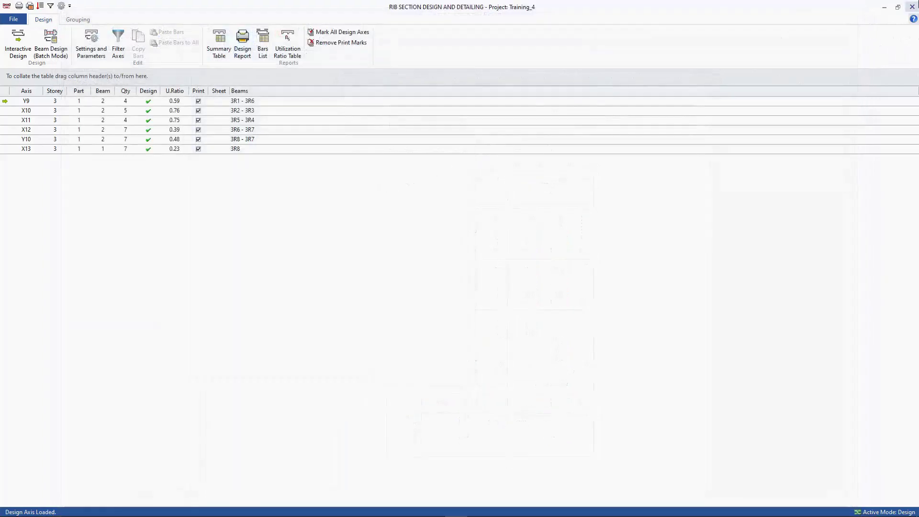
left_click(912, 7)
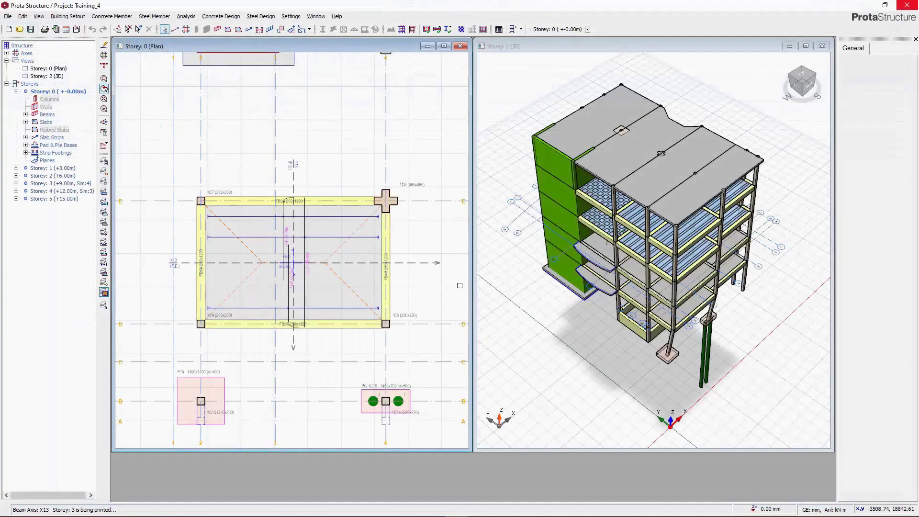
Launch ProtaDetails from Concrete Design > Load ProtaDetails.
scroll(377, 222, "up", 1)
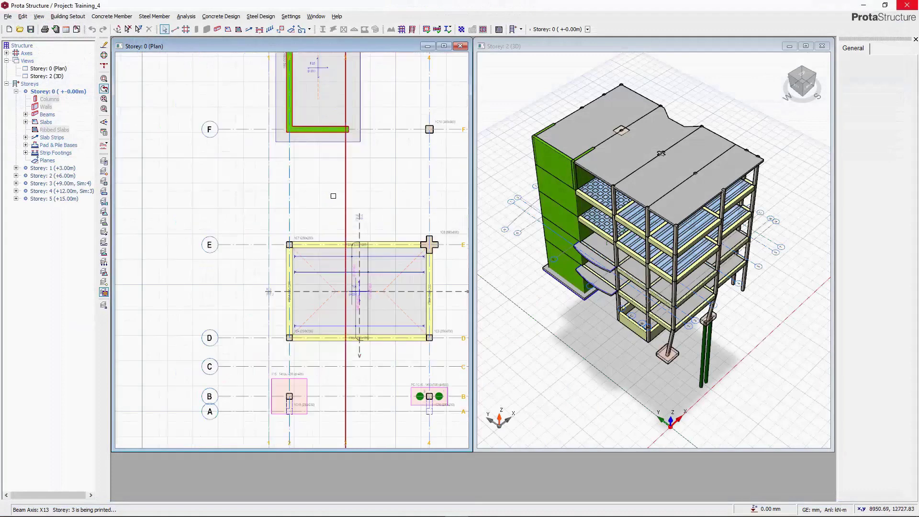
left_click(225, 17)
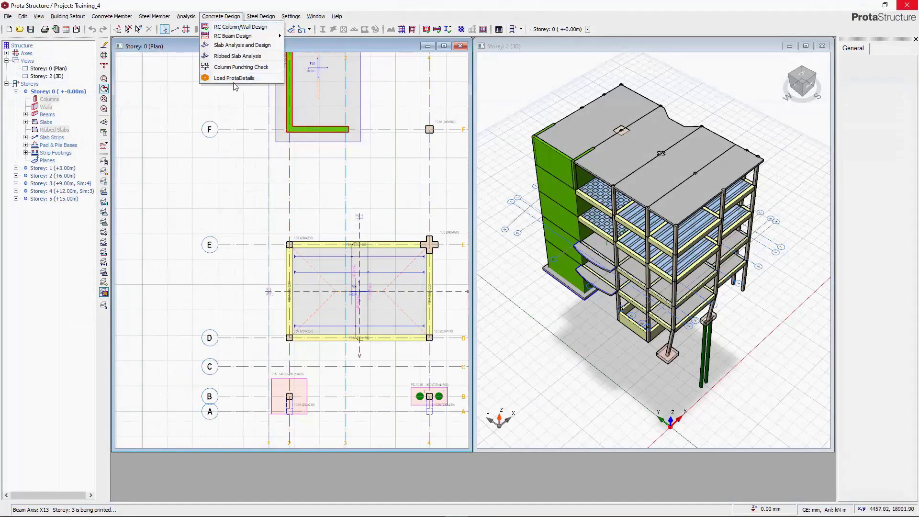
left_click(234, 78)
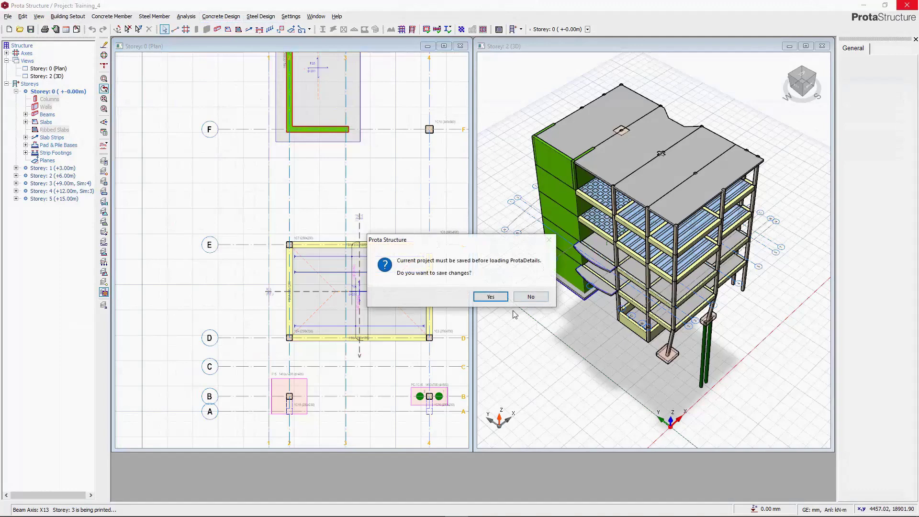
Save the project and auto-generate all detail drawings inserted onto A0 sheets in Drawing1.dwg.
left_click(500, 299)
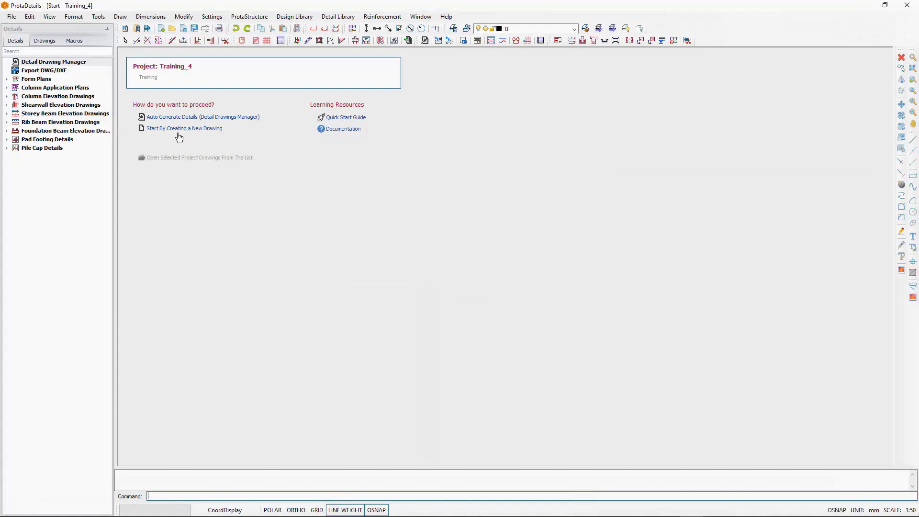
left_click(176, 118)
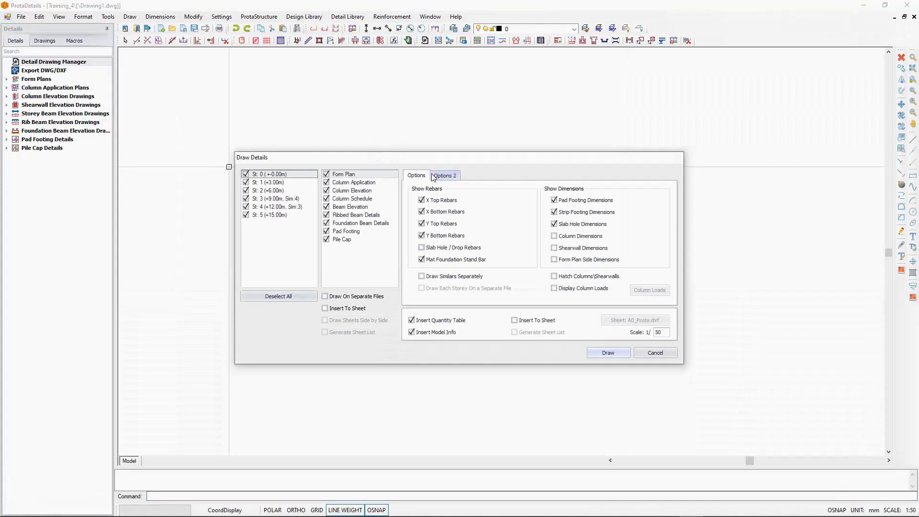
left_click_drag(421, 160, 456, 139)
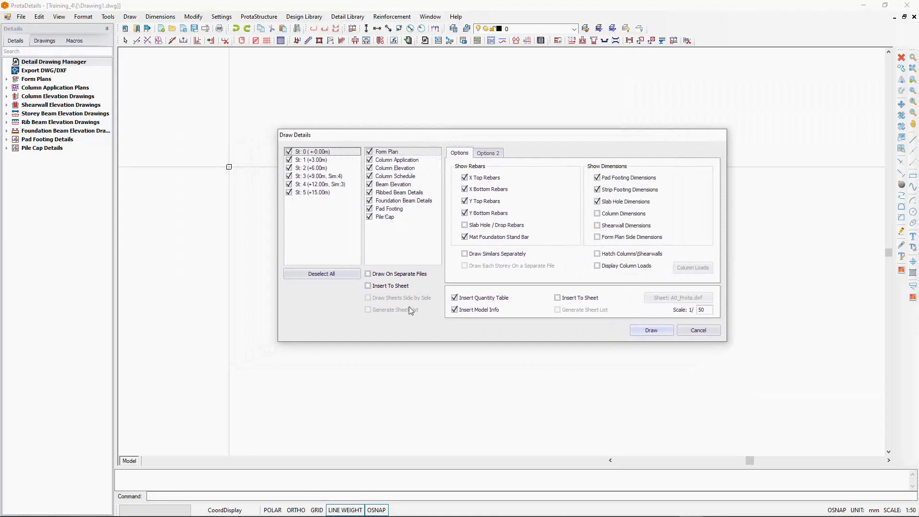
left_click(381, 286)
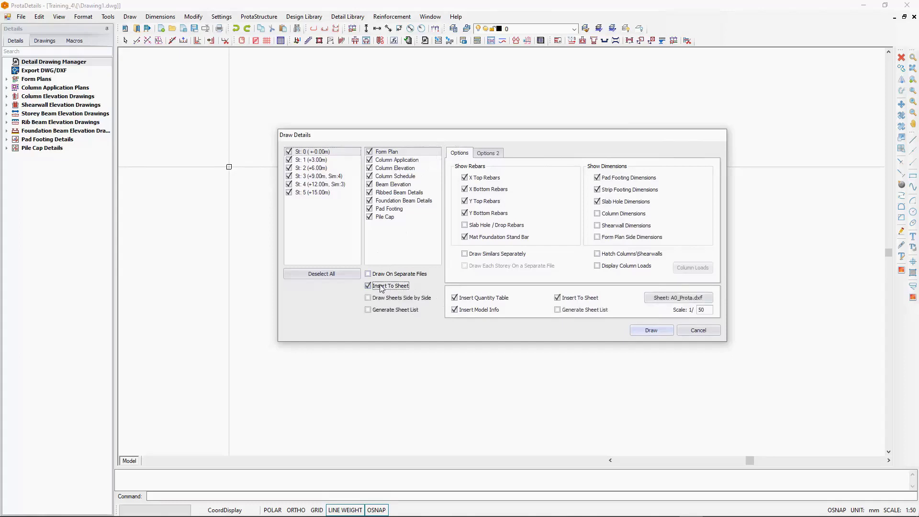
left_click(382, 169)
left_click(481, 153)
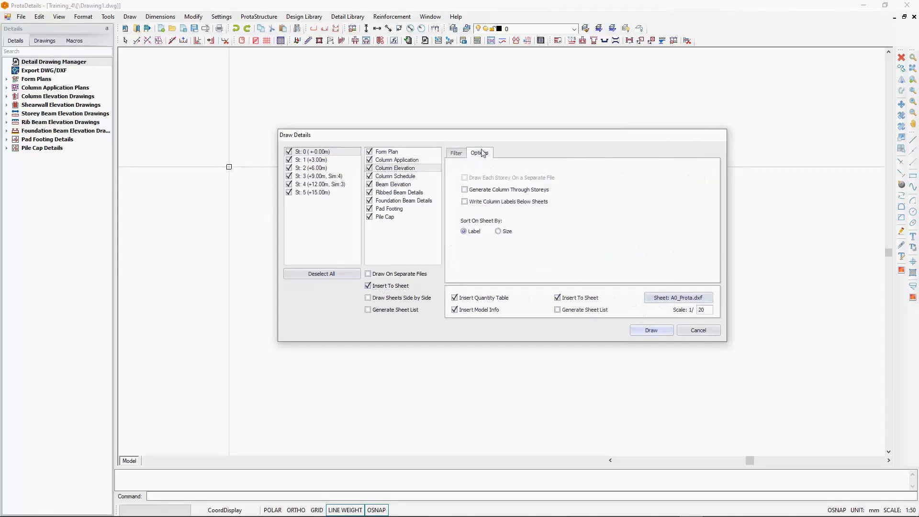
left_click(476, 193)
left_click(633, 331)
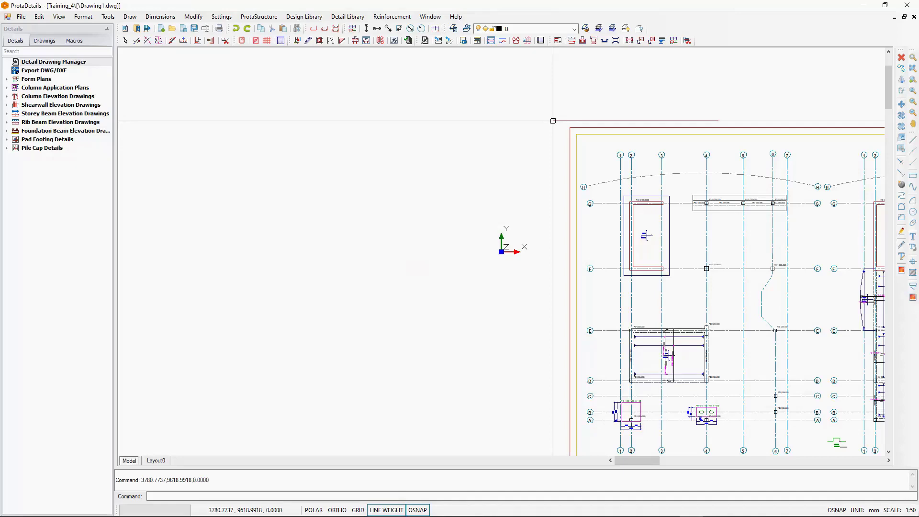
scroll(570, 178, "down", 4)
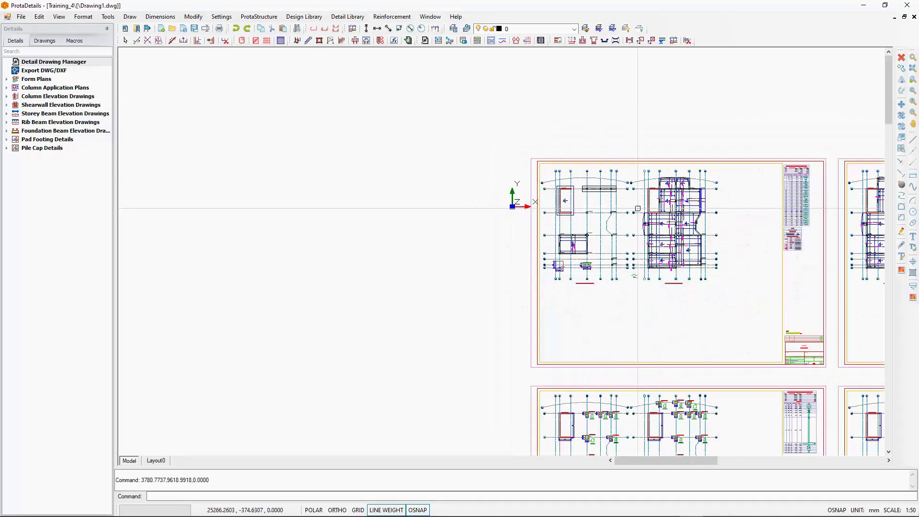
scroll(527, 196, "down", 3)
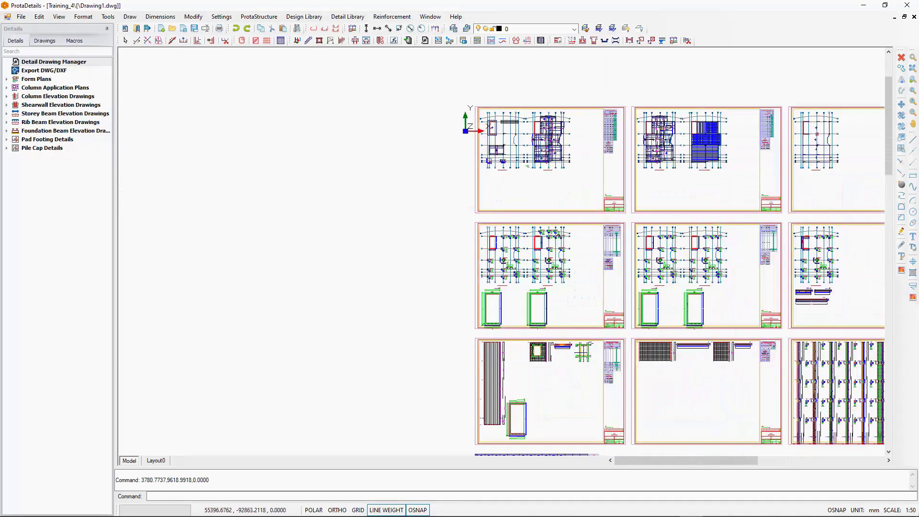
scroll(607, 253, "up", 8)
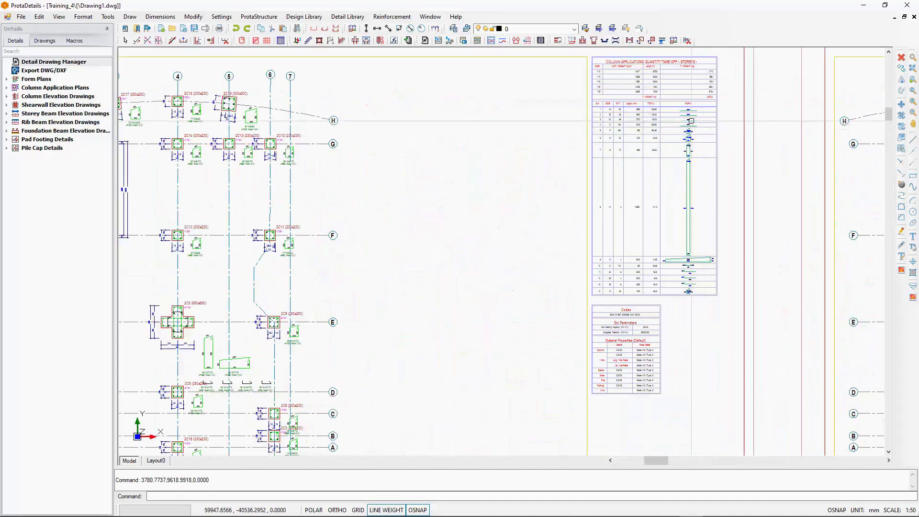
scroll(688, 118, "up", 2)
scroll(688, 119, "down", 9)
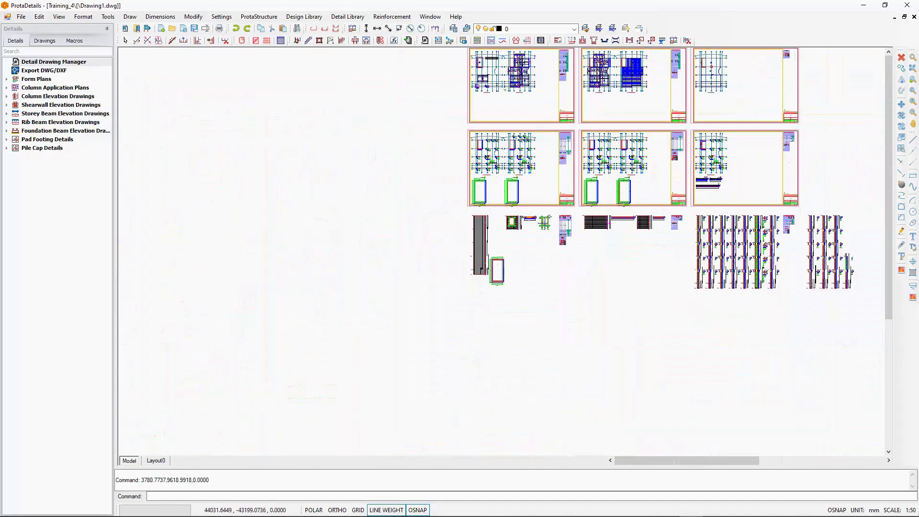
scroll(498, 322, "down", 3)
scroll(497, 323, "up", 2)
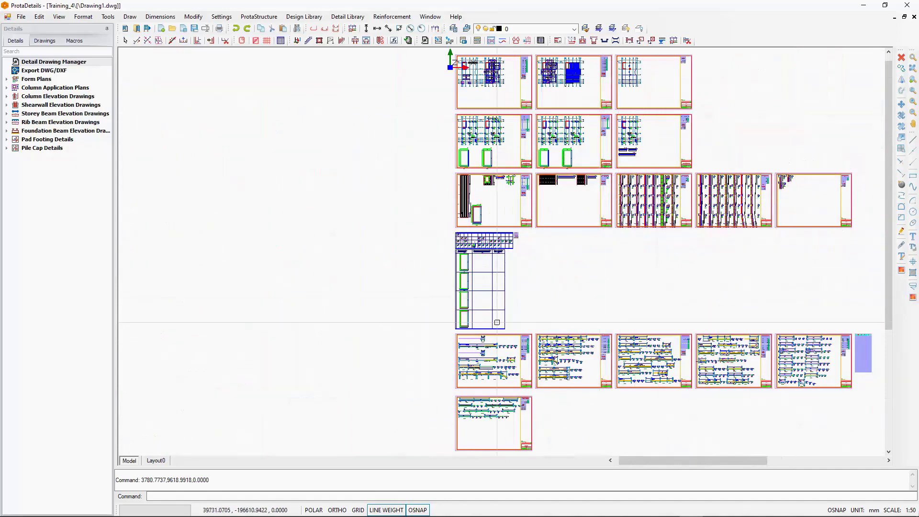
scroll(497, 362, "up", 5)
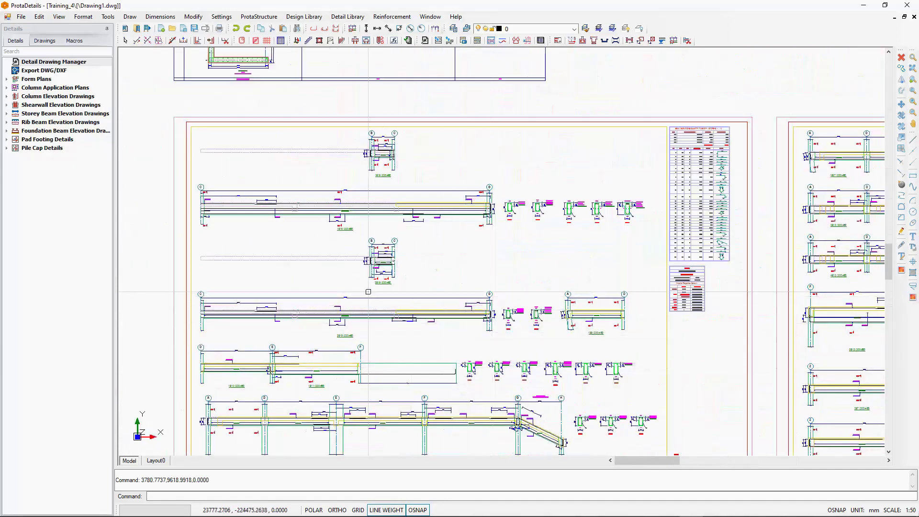
scroll(369, 292, "down", 5)
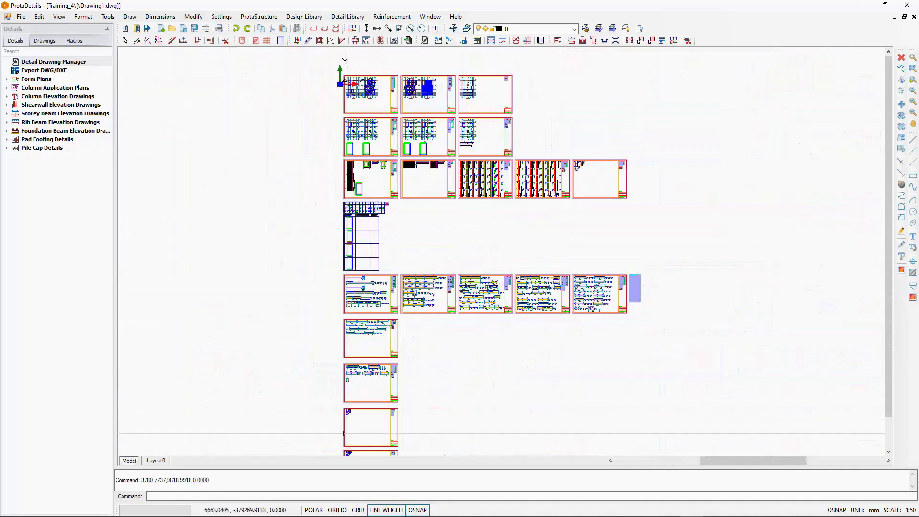
scroll(346, 433, "up", 6)
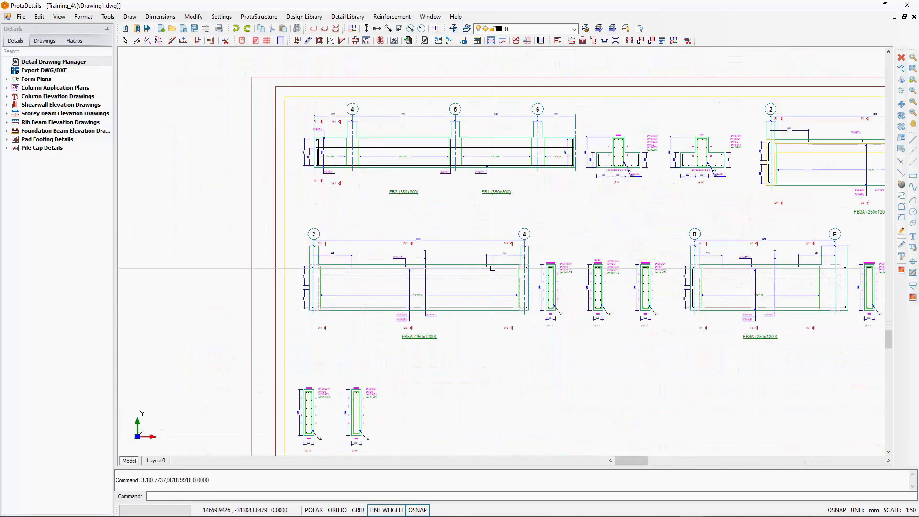
scroll(493, 268, "up", 2)
scroll(478, 242, "down", 6)
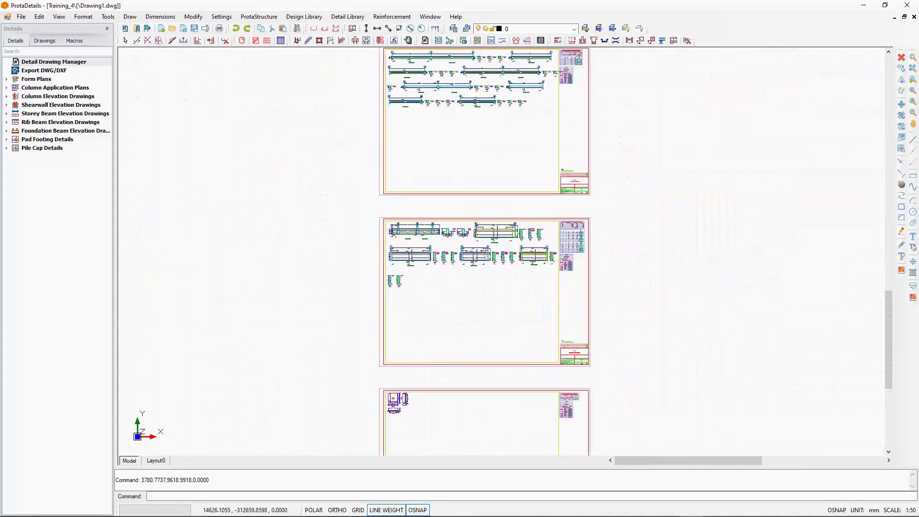
scroll(479, 165, "down", 8)
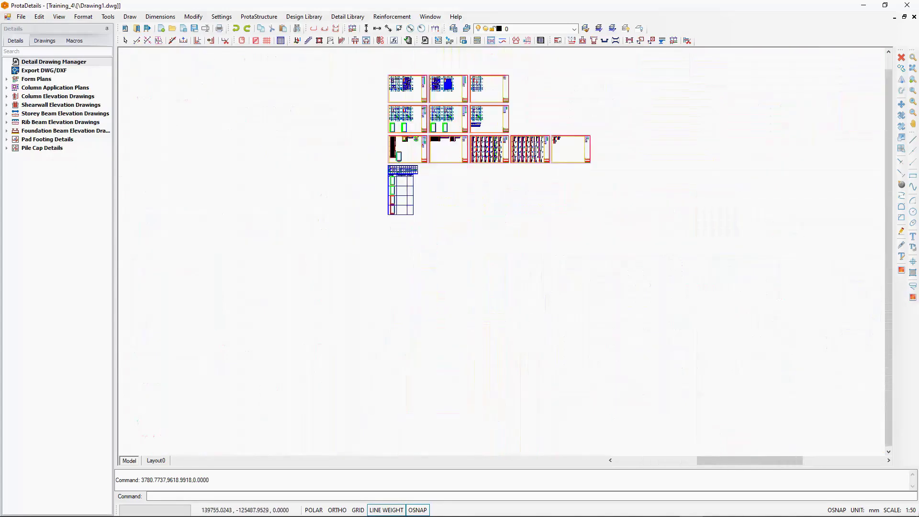
scroll(493, 144, "up", 10)
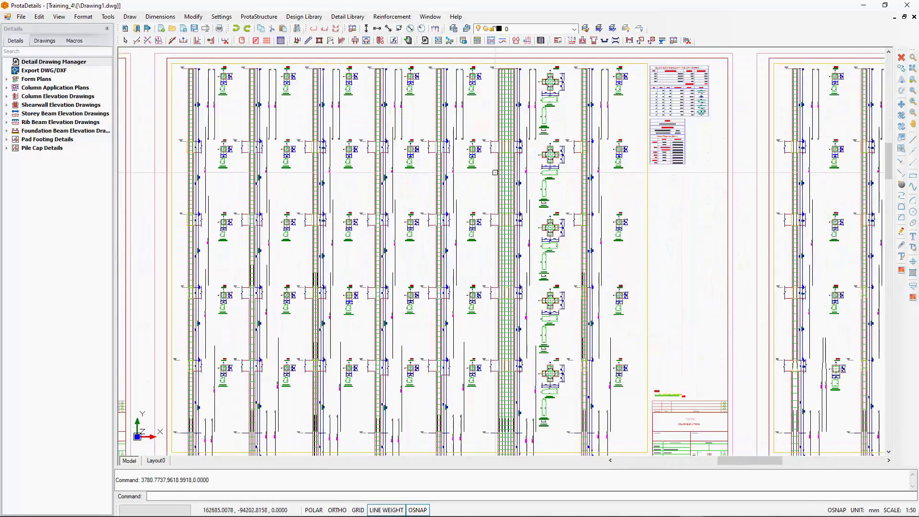
scroll(495, 173, "down", 10)
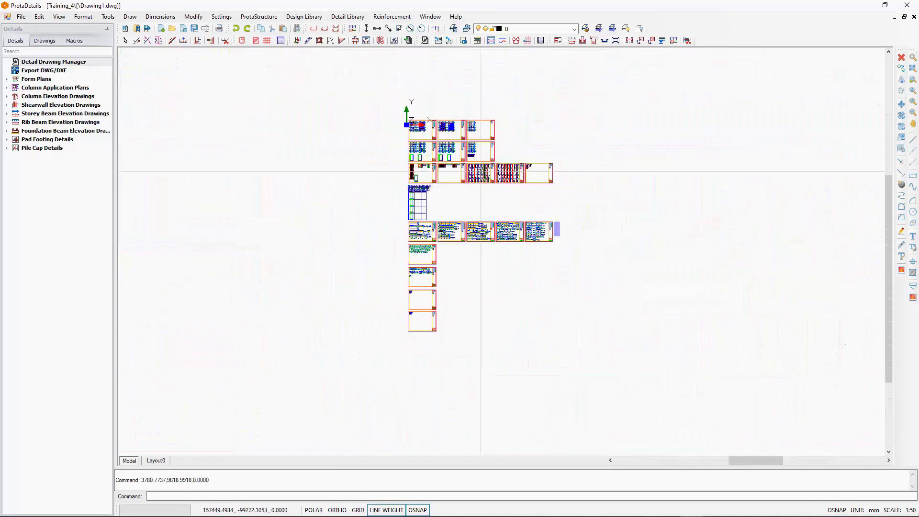
scroll(438, 127, "up", 8)
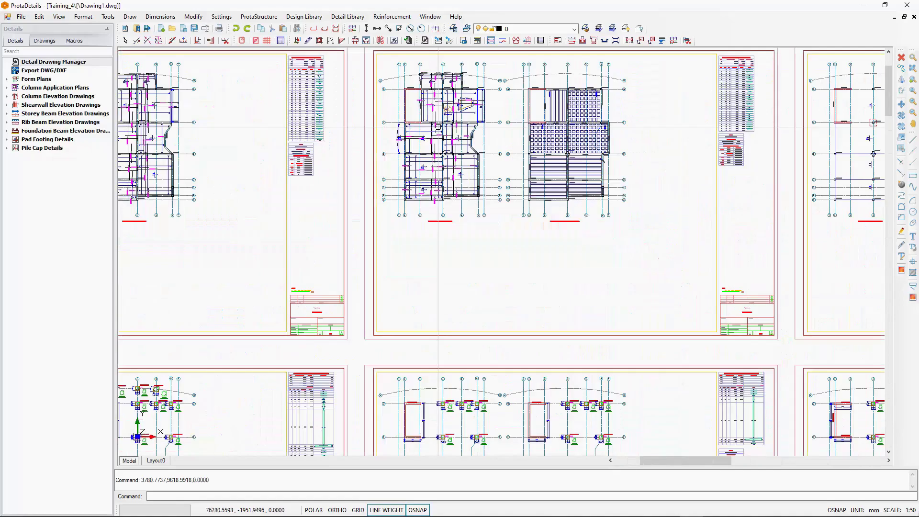
scroll(438, 127, "up", 4)
scroll(438, 127, "up", 2)
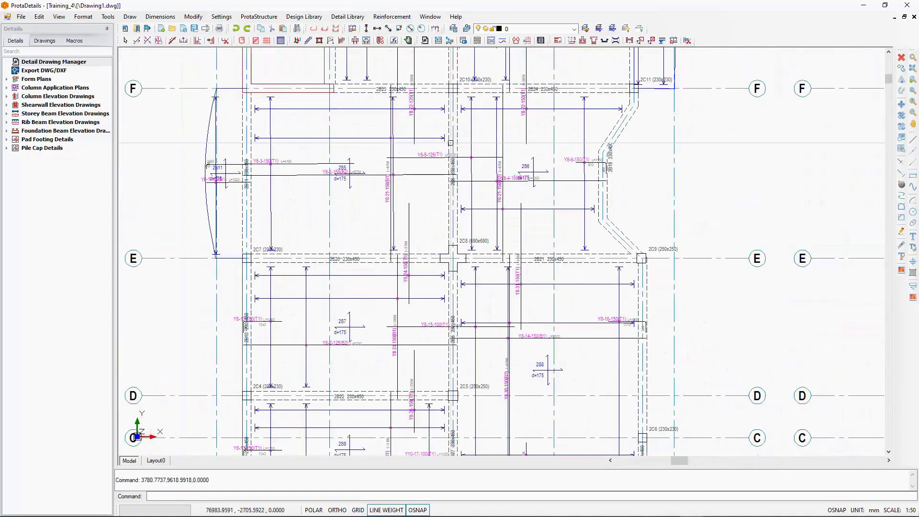
scroll(443, 144, "down", 6)
scroll(446, 150, "down", 1)
scroll(368, 115, "up", 8)
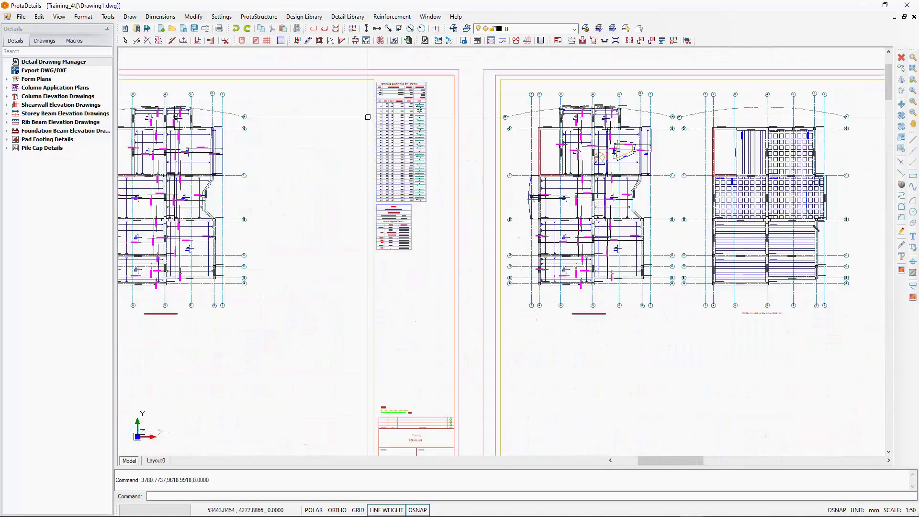
scroll(459, 108, "down", 8)
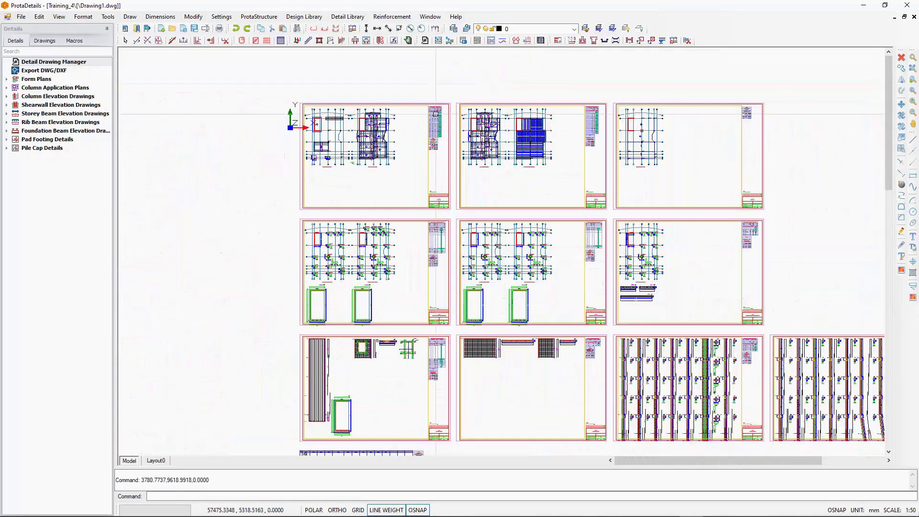